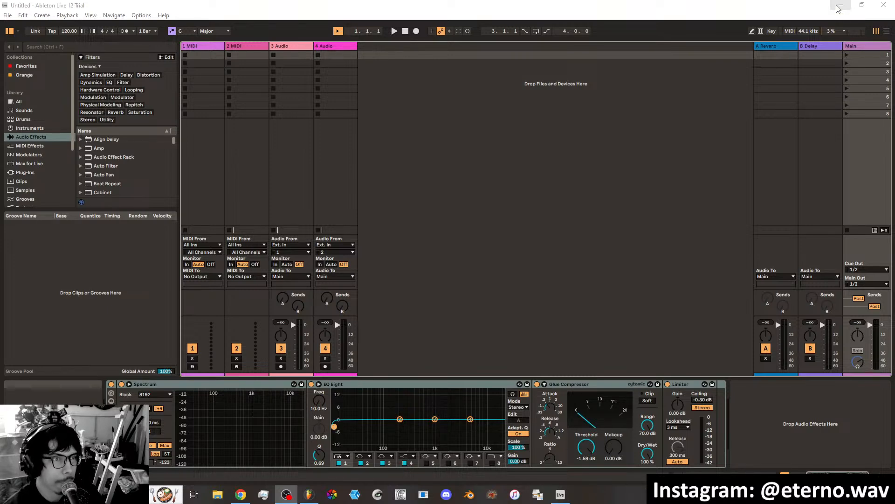
pyautogui.click(862, 4)
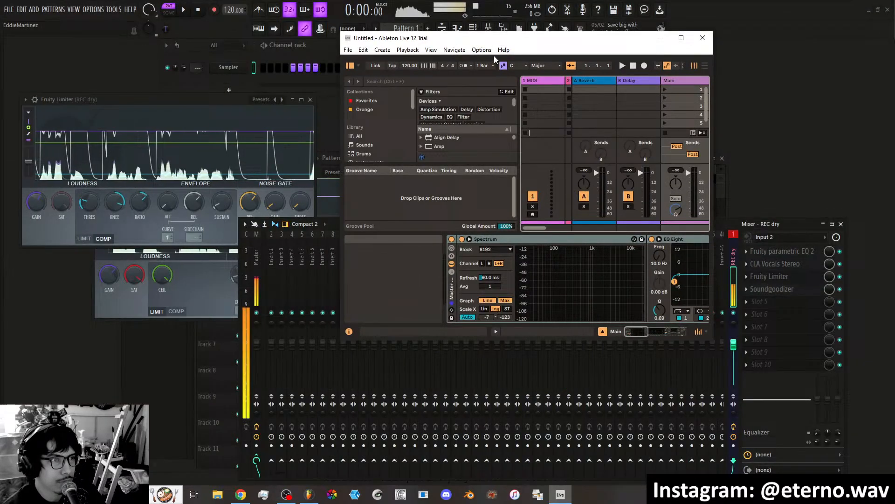
pyautogui.click(681, 38)
pyautogui.click(842, 7)
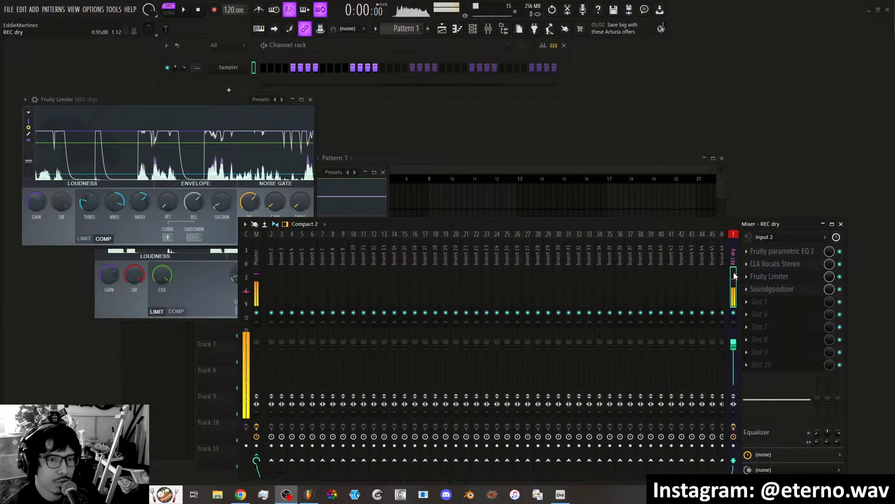
pyautogui.click(561, 495)
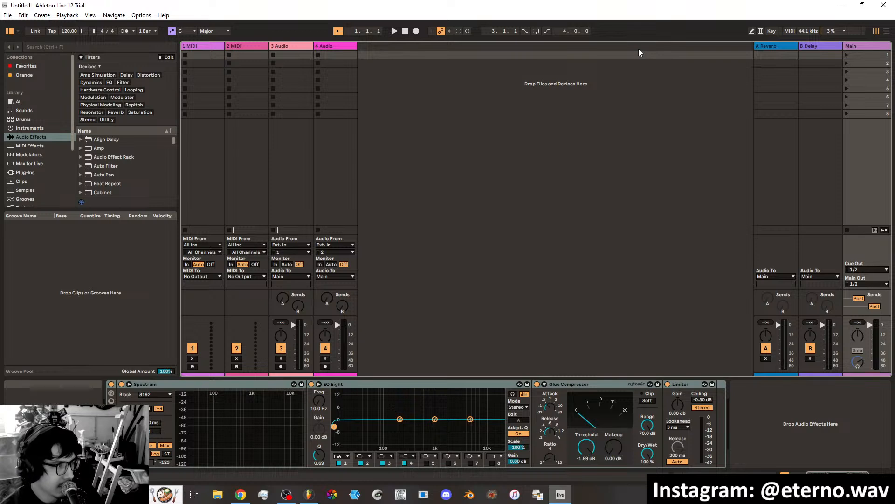
# Filter the Instruments library to Pad sounds, enlarge the browser and expand the Operator presets.
pyautogui.click(37, 128)
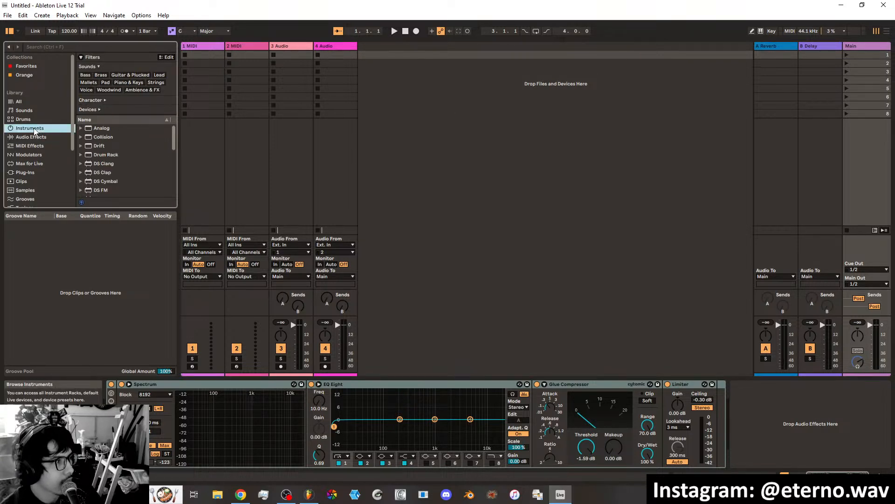
pyautogui.click(106, 82)
pyautogui.moveTo(132, 208); pyautogui.dragTo(132, 277)
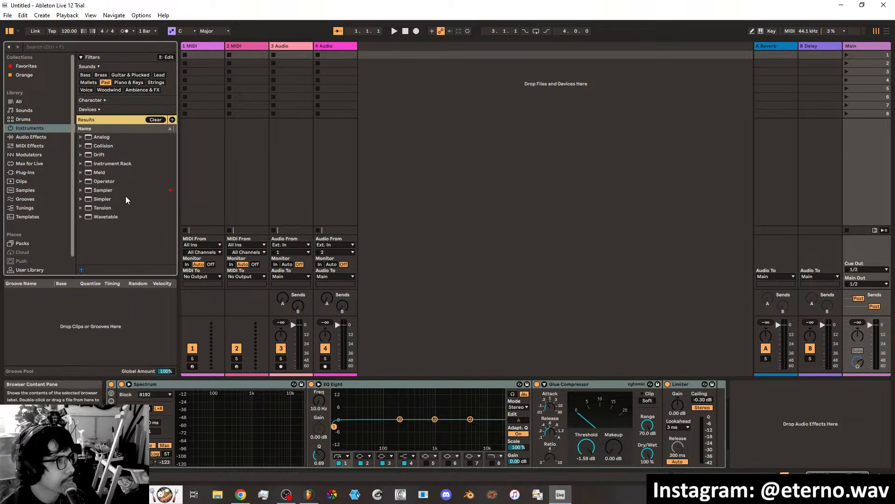
pyautogui.click(80, 137)
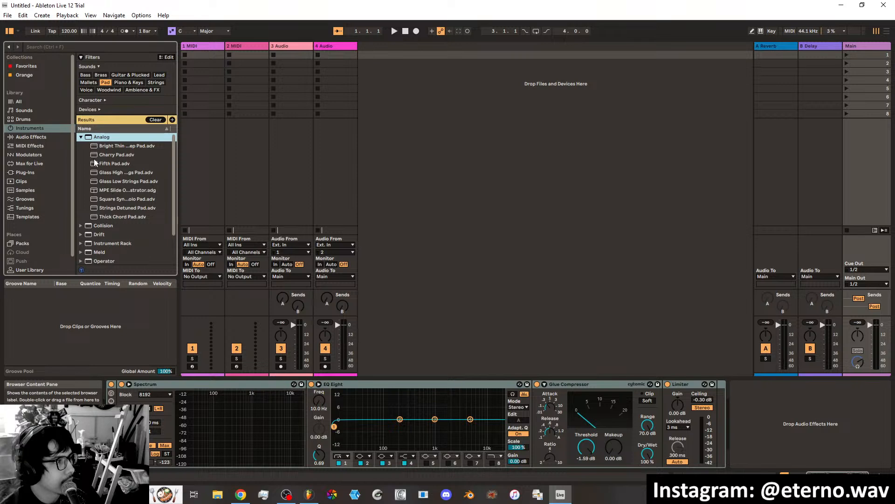
pyautogui.press('Left')
pyautogui.click(81, 182)
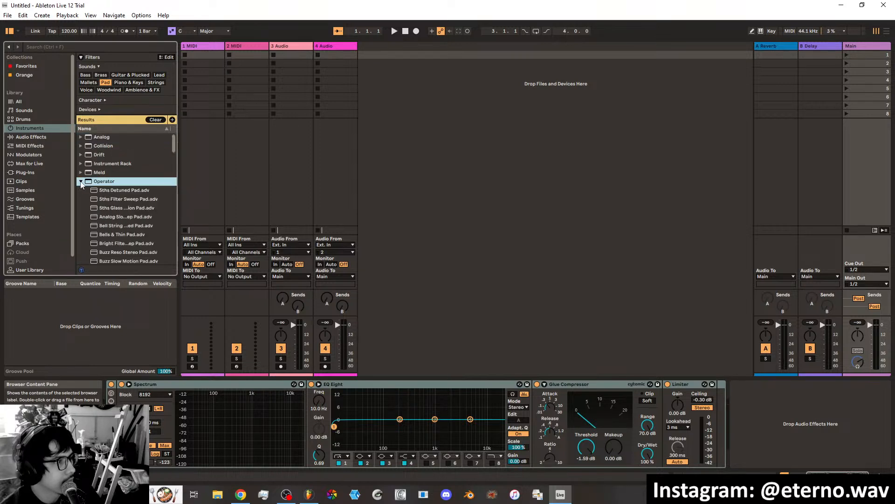
# Preview the Operator pad presets from 5ths Detuned Pad through Bells & Thin Pad.
pyautogui.click(114, 193)
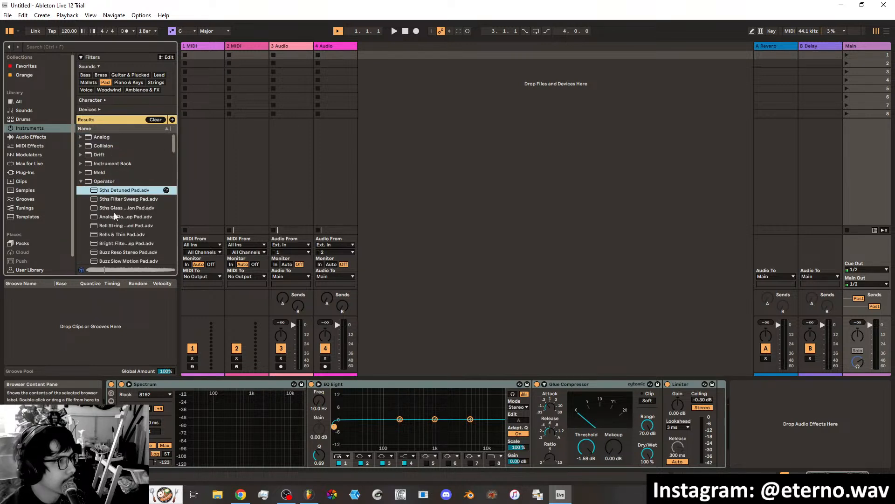
pyautogui.click(114, 211)
pyautogui.click(114, 215)
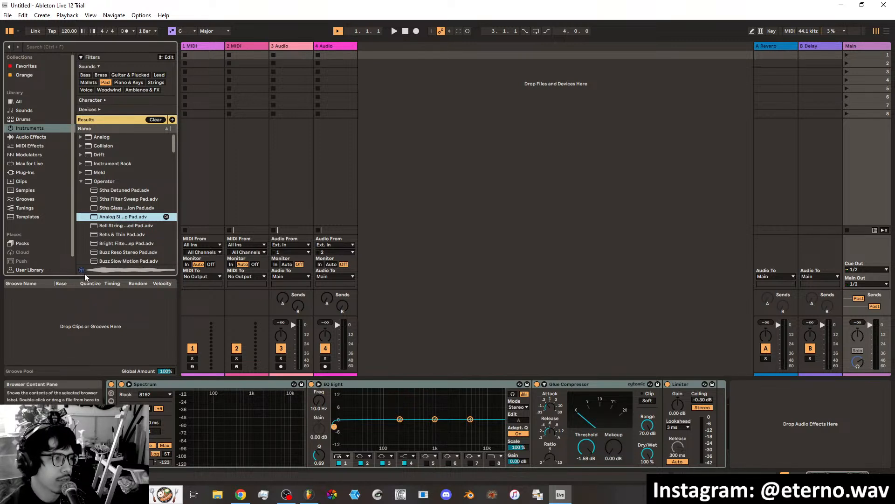
pyautogui.click(112, 226)
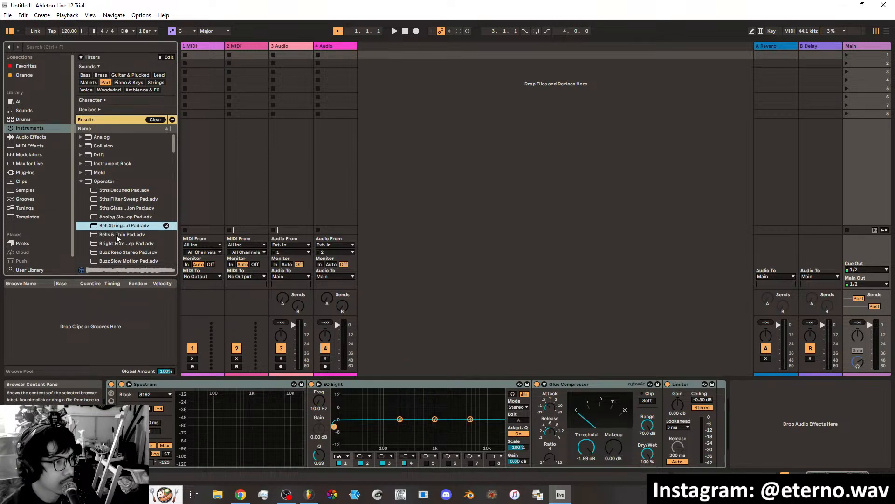
pyautogui.click(116, 234)
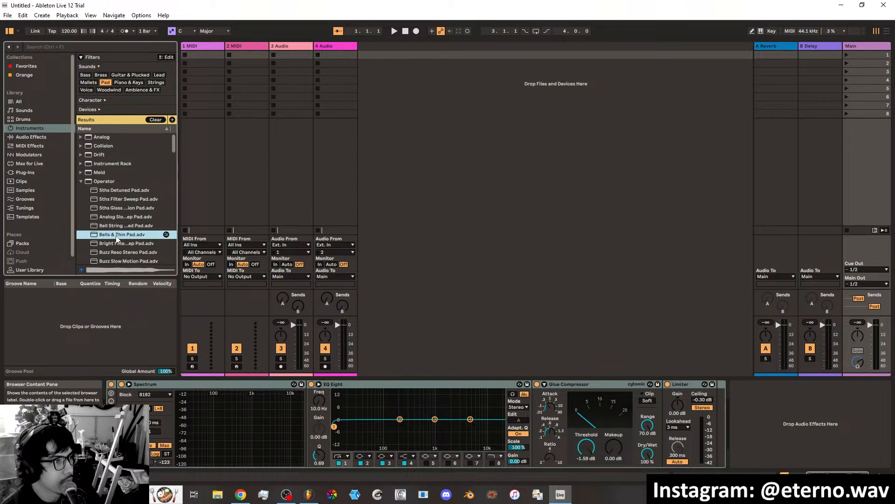
# Load the Bells & Thin Pad preset onto the first MIDI track and try it out with the metronome running.
pyautogui.moveTo(117, 238); pyautogui.dragTo(211, 111)
pyautogui.moveTo(203, 56); pyautogui.dragTo(202, 56)
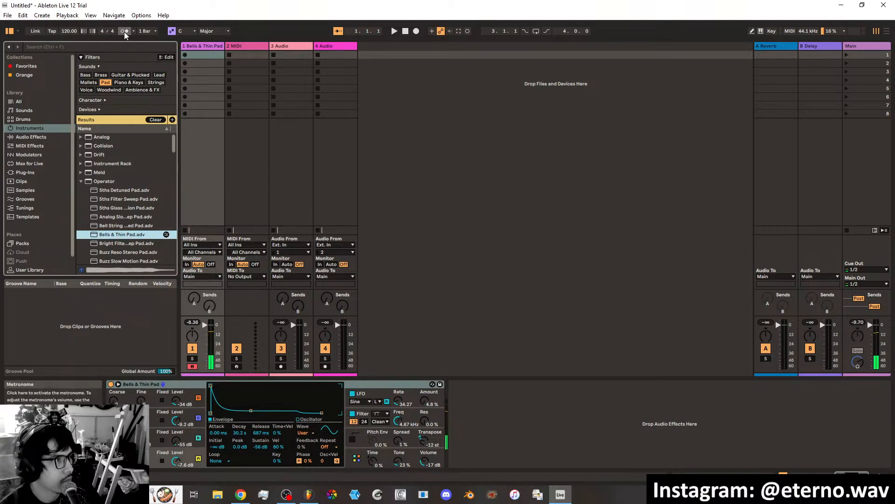
pyautogui.click(393, 31)
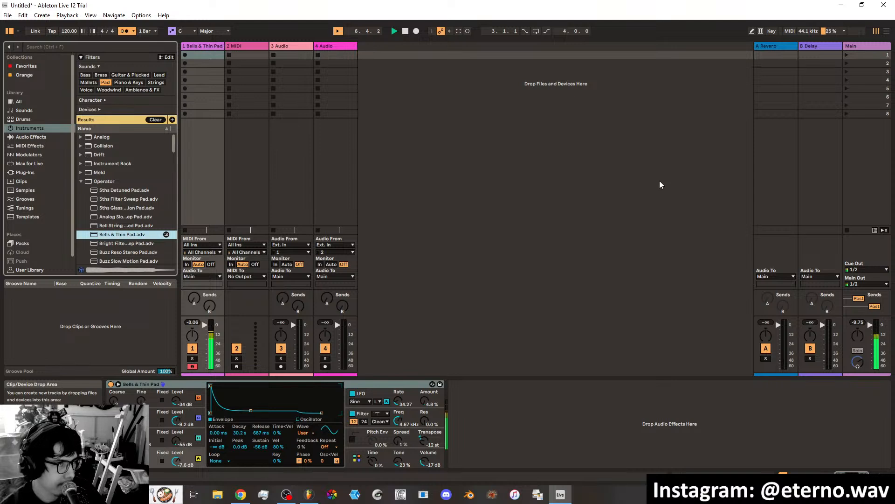
pyautogui.click(405, 30)
# View the Main track's effects, switch to FL Studio to inspect the master's Fruity Limiter, and close both limiter windows.
pyautogui.click(869, 46)
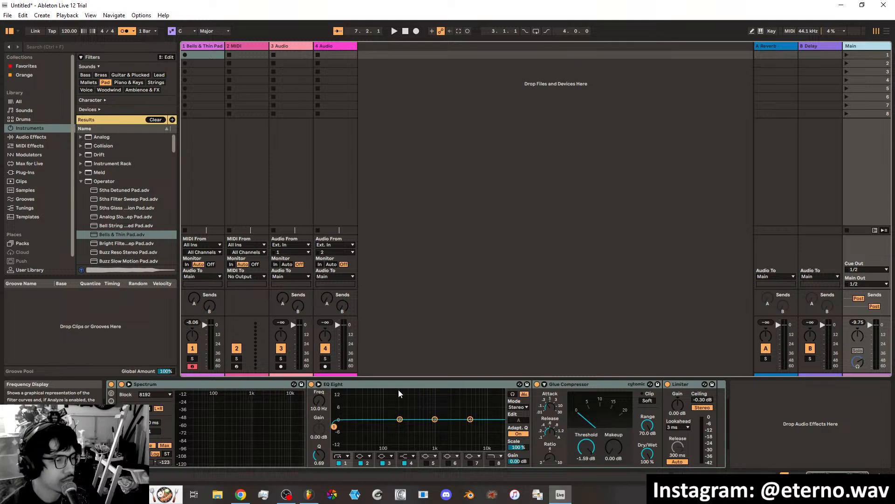
pyautogui.click(842, 5)
pyautogui.click(258, 264)
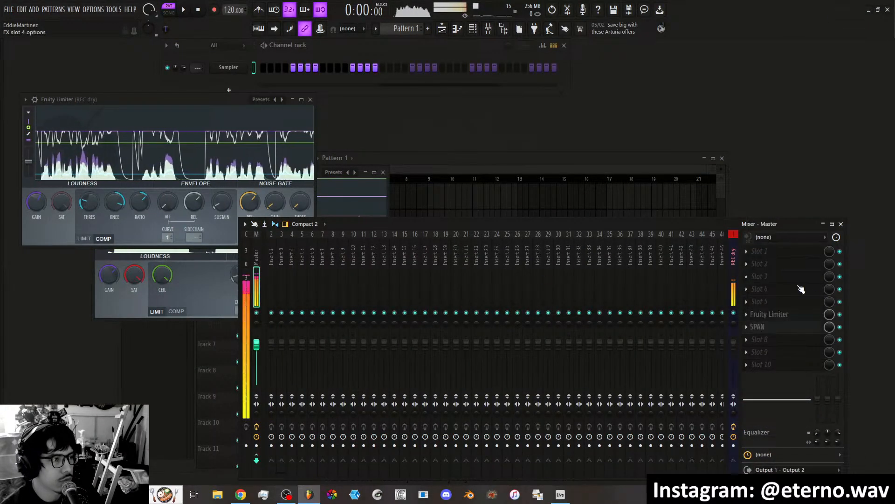
pyautogui.click(785, 314)
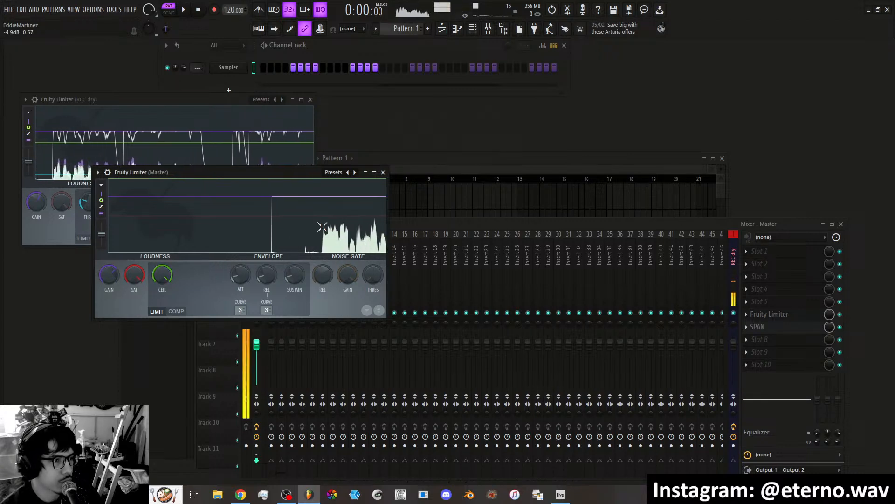
pyautogui.click(383, 172)
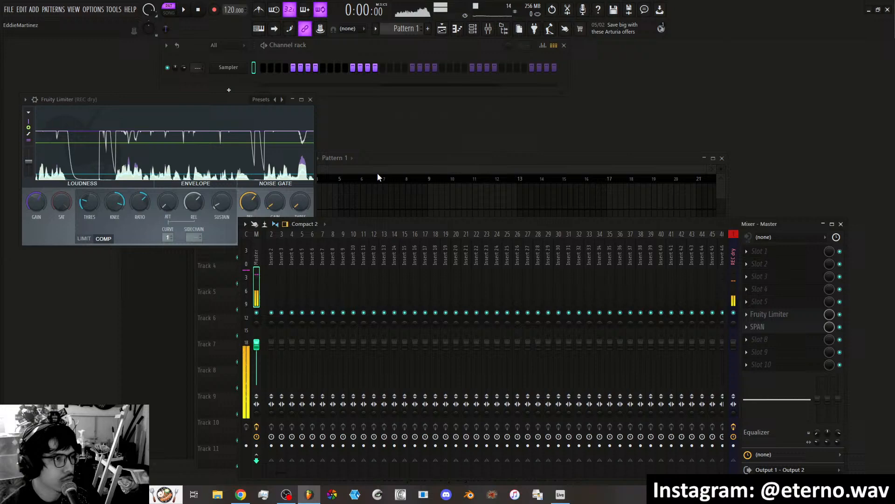
pyautogui.click(310, 99)
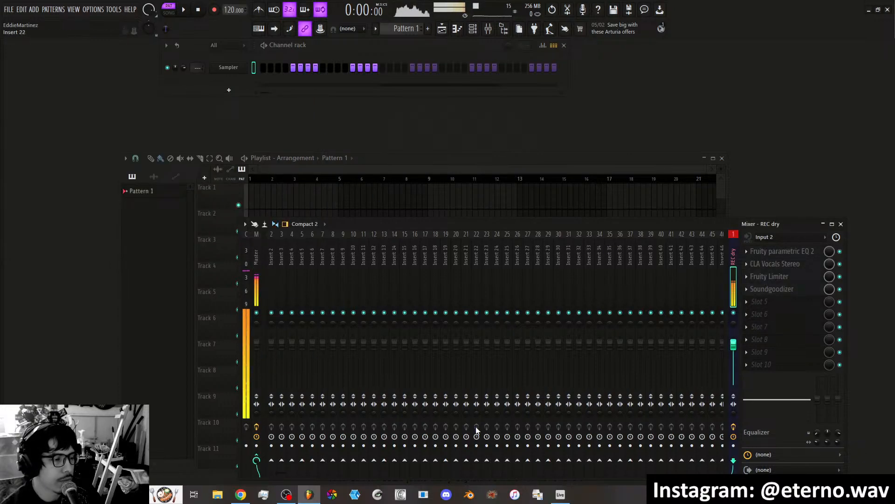
pyautogui.click(869, 9)
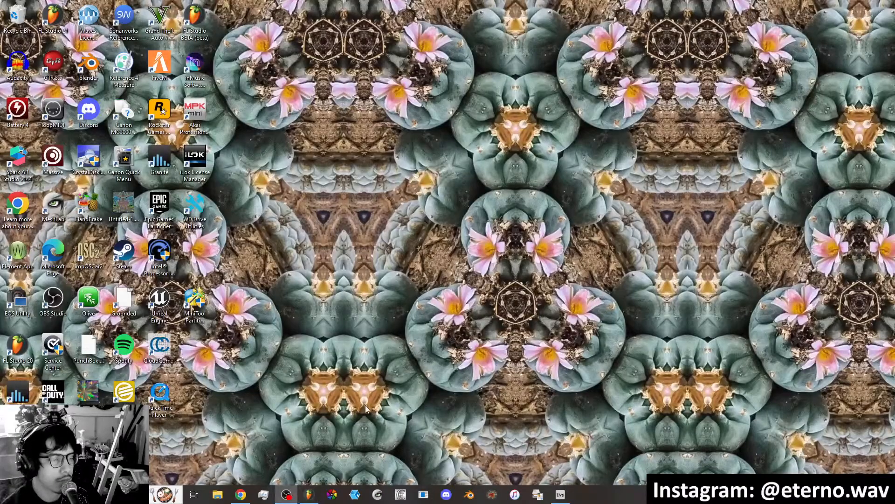
# Switch back to Ableton Live and set the pad's oscillator D level to -12 dB and oscillator C level to -7.3 dB during playback.
pyautogui.click(560, 494)
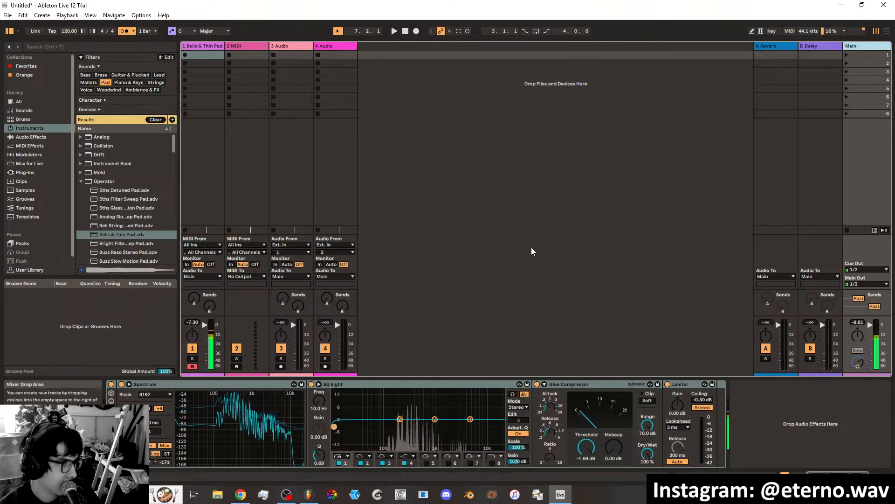
pyautogui.click(394, 31)
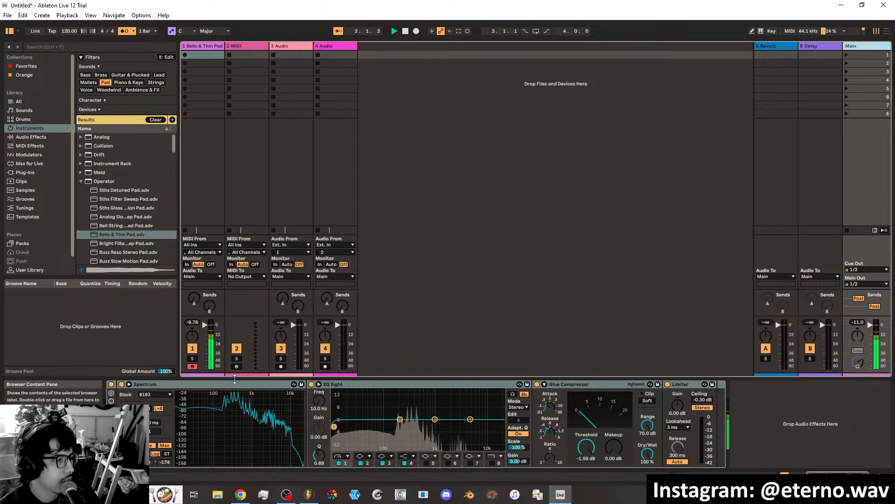
pyautogui.click(208, 46)
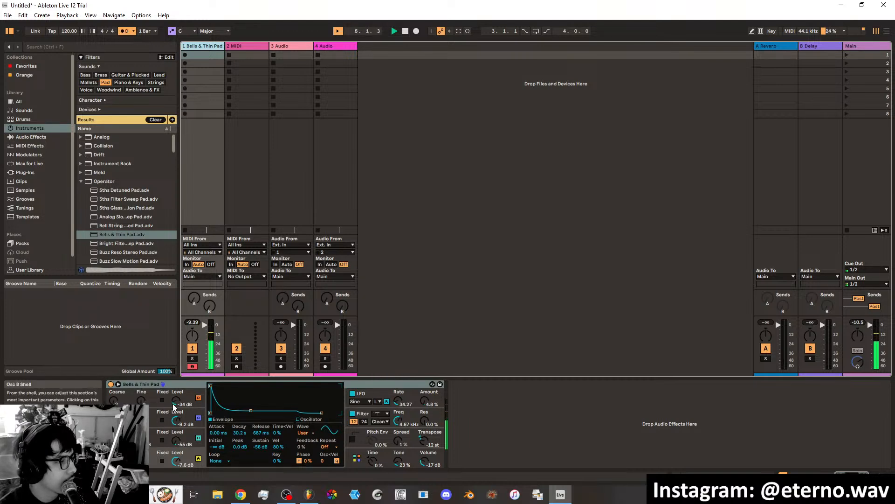
pyautogui.moveTo(176, 401)
pyautogui.mouseDown()
pyautogui.moveTo(176, 387)
pyautogui.moveTo(176, 428)
pyautogui.moveTo(174, 417)
pyautogui.mouseUp()
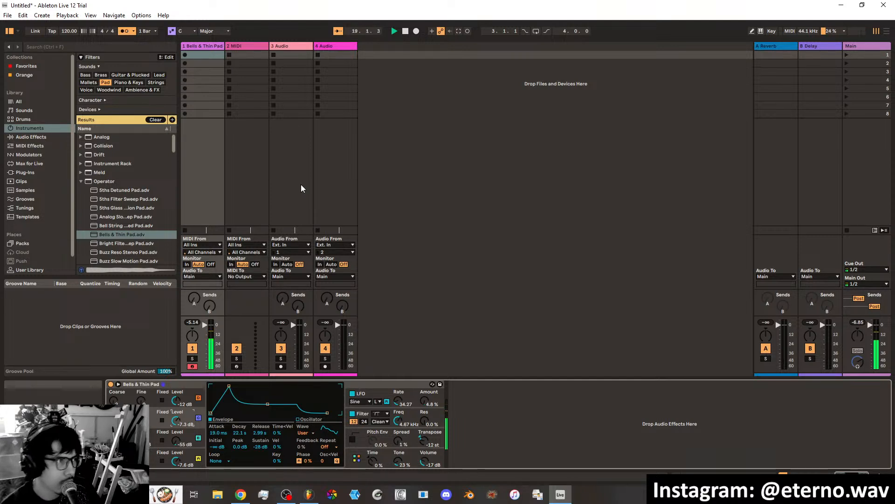
pyautogui.click(405, 31)
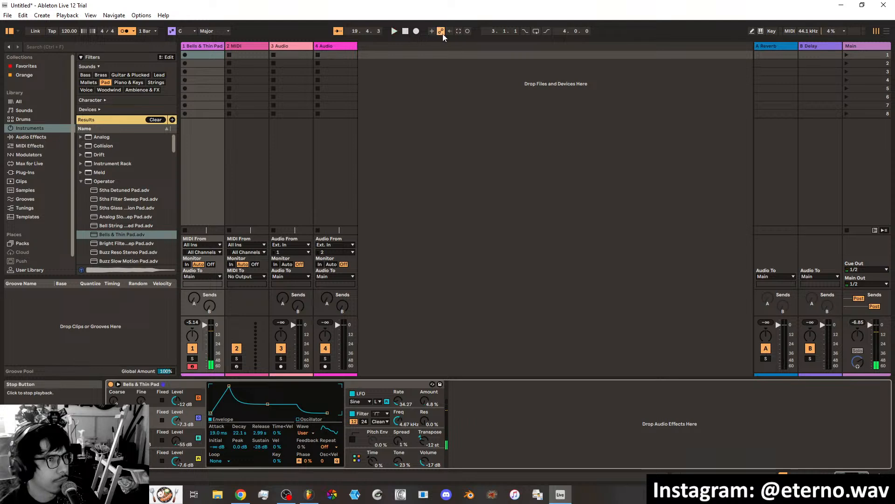
# Record a MIDI clip of the pad in the first track's top slot and set its loop length to 4 bars during playback.
pyautogui.click(468, 30)
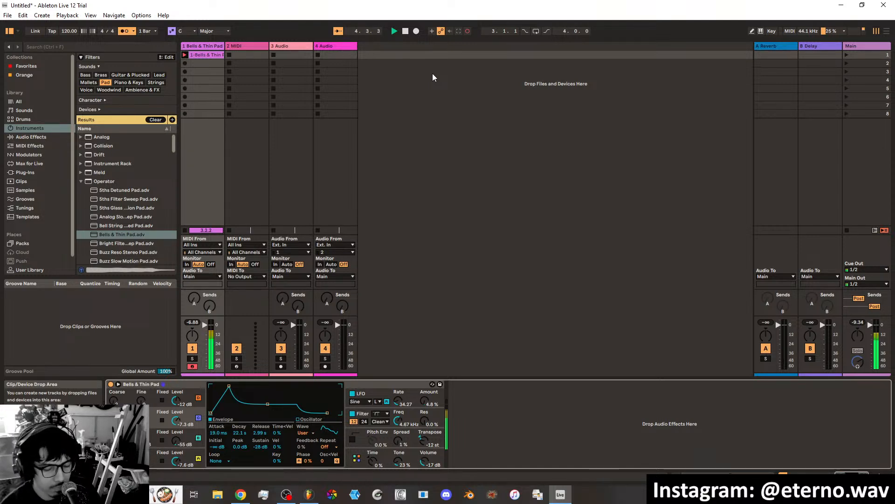
pyautogui.click(406, 31)
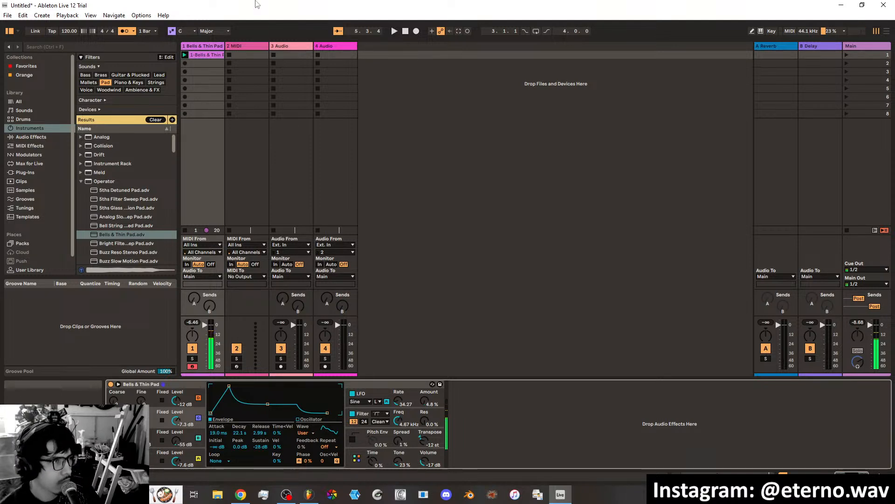
pyautogui.click(394, 32)
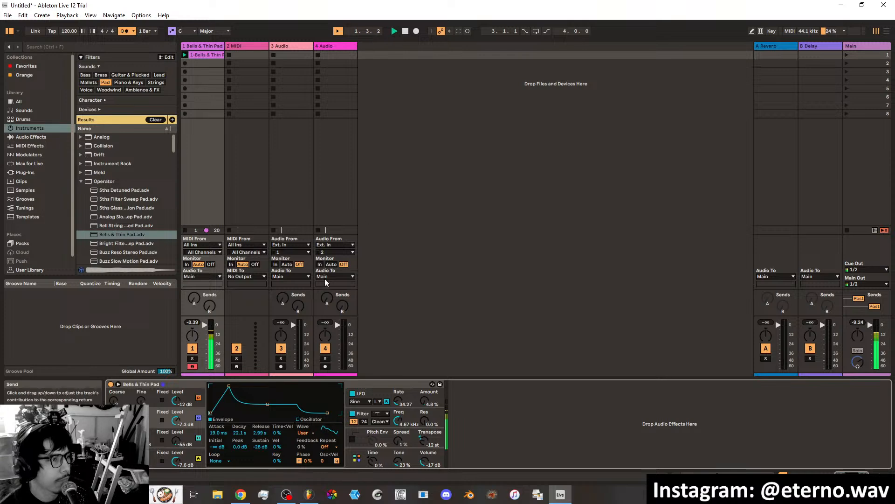
pyautogui.click(716, 475)
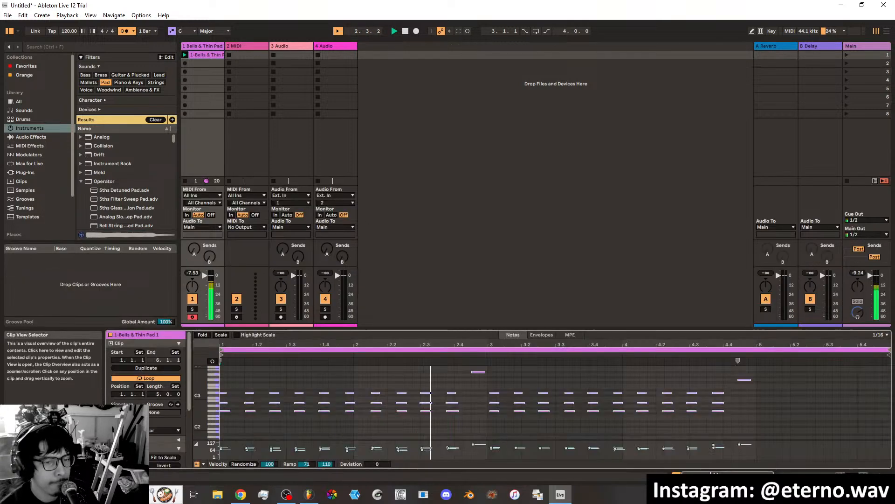
pyautogui.moveTo(159, 394); pyautogui.dragTo(159, 402)
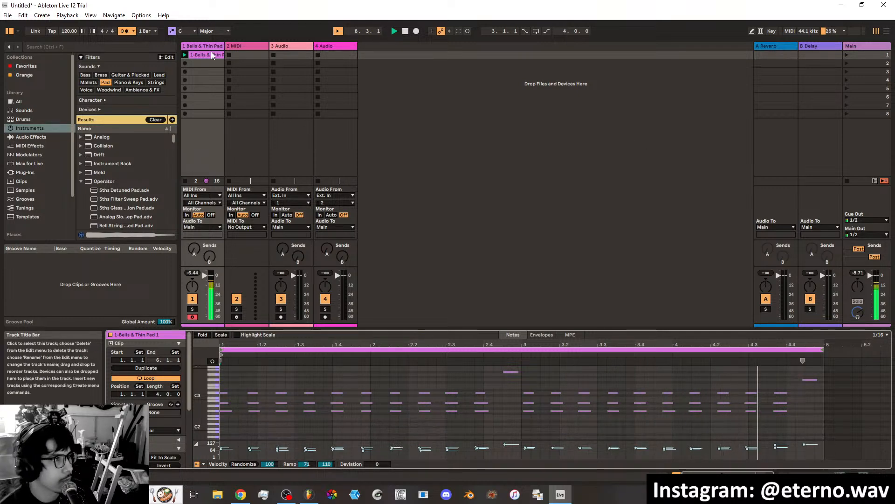
# Return to the pad's device view and set its oscillator D level to -15 dB while the clip loops.
pyautogui.click(834, 477)
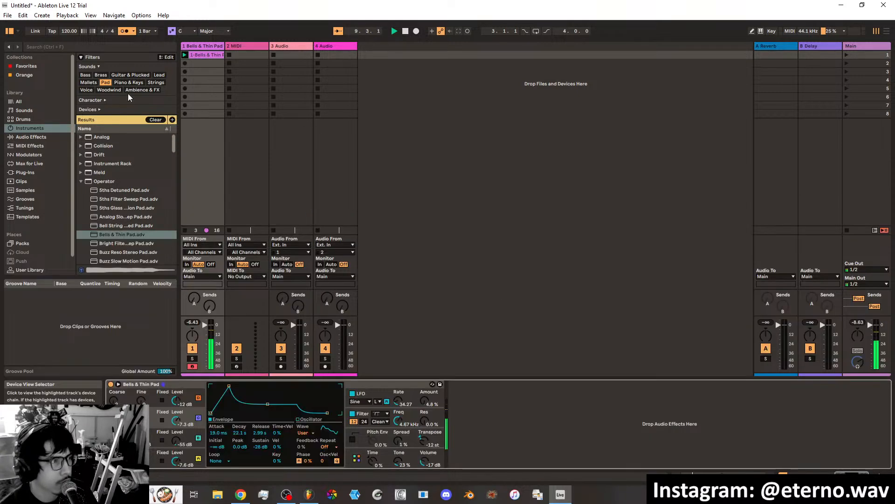
pyautogui.moveTo(177, 400); pyautogui.dragTo(176, 412)
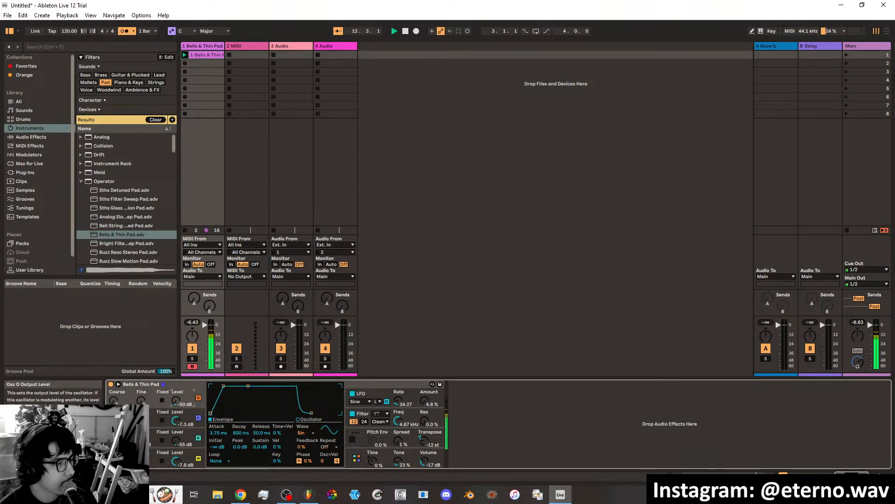
pyautogui.moveTo(176, 415); pyautogui.dragTo(178, 405)
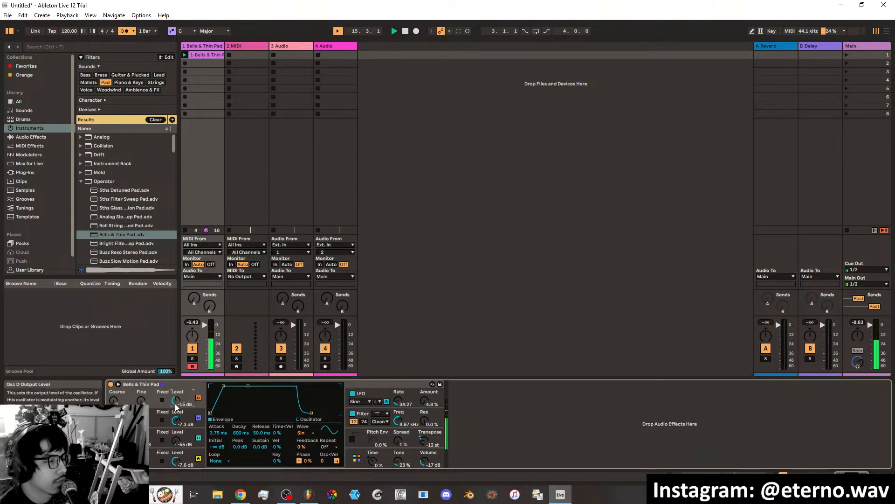
# Add an LFO modulator after the Bells & Thin Pad instrument and map it to the oscillator D level.
pyautogui.click(29, 154)
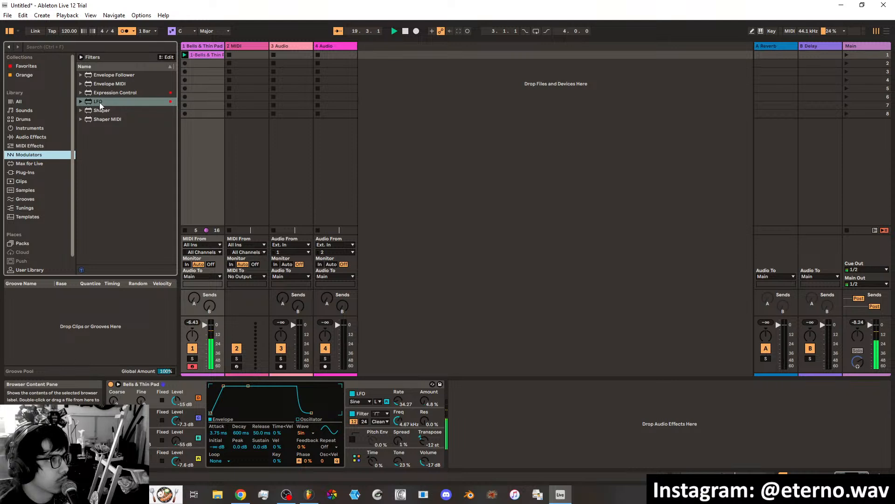
pyautogui.moveTo(99, 105); pyautogui.dragTo(505, 404)
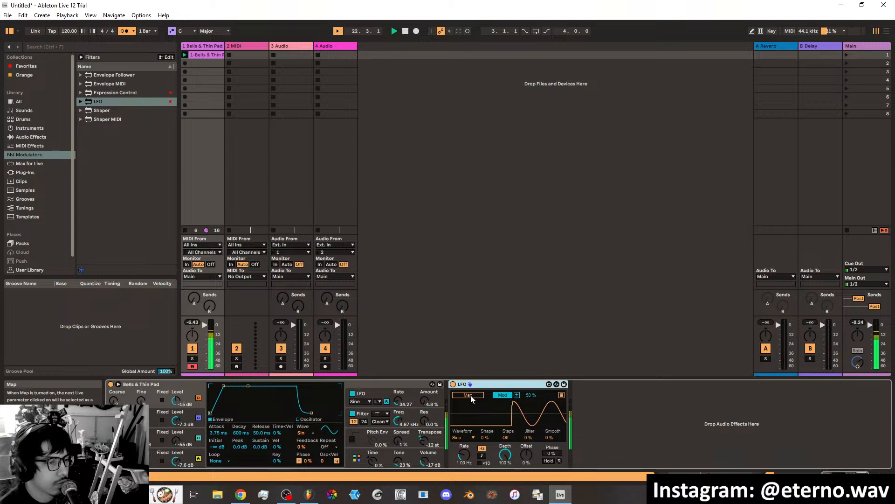
pyautogui.click(177, 401)
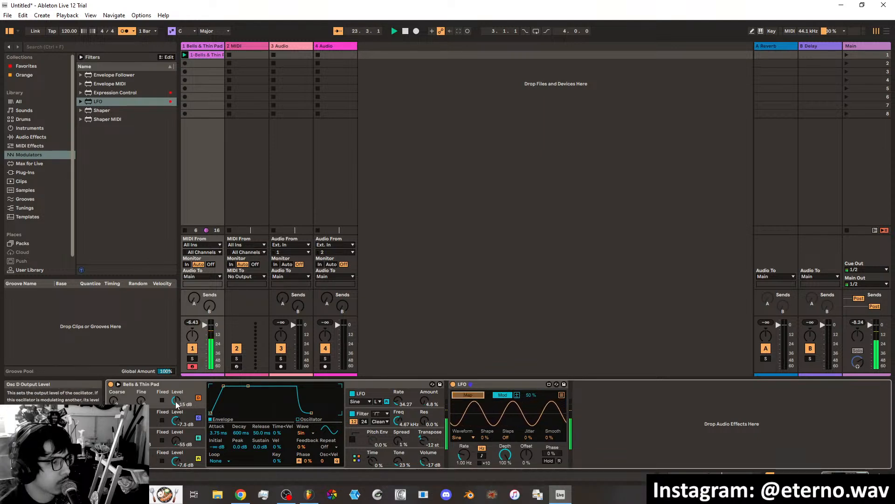
# Switch the LFO's oscillator D mapping to Remote with a 5% to 77% range, and choose the Random waveform.
pyautogui.click(506, 395)
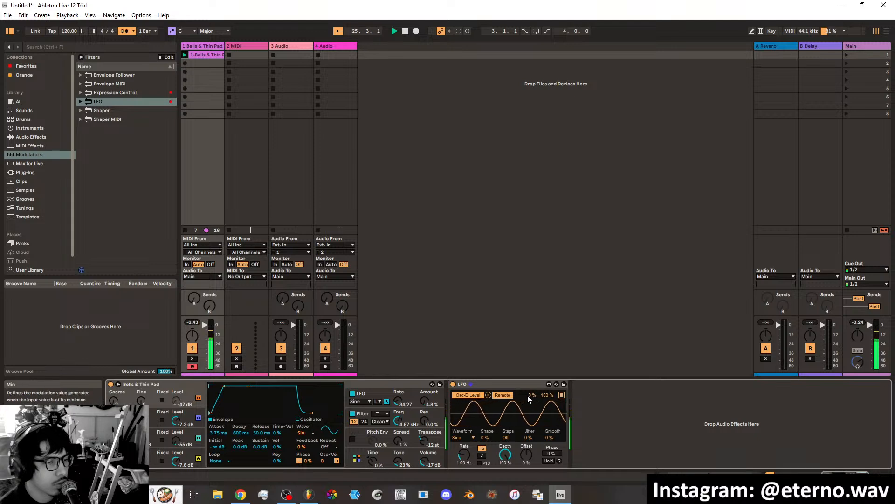
pyautogui.moveTo(532, 394); pyautogui.dragTo(547, 406)
pyautogui.click(462, 437)
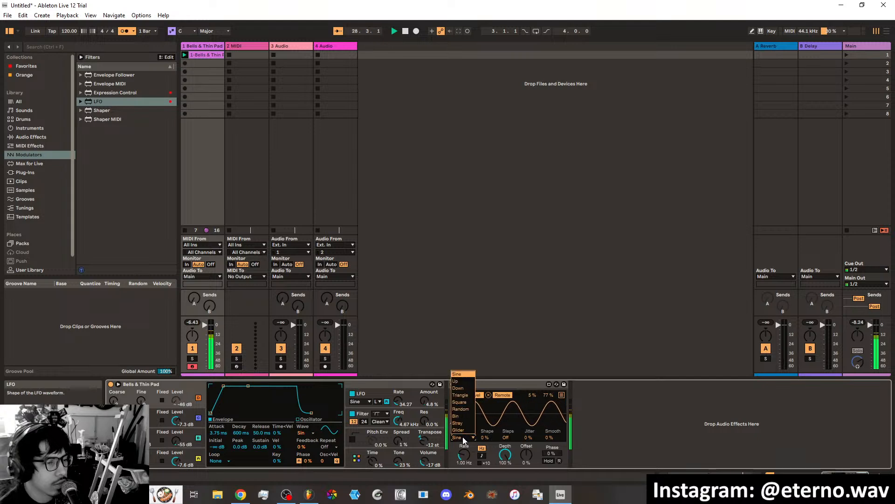
pyautogui.click(460, 408)
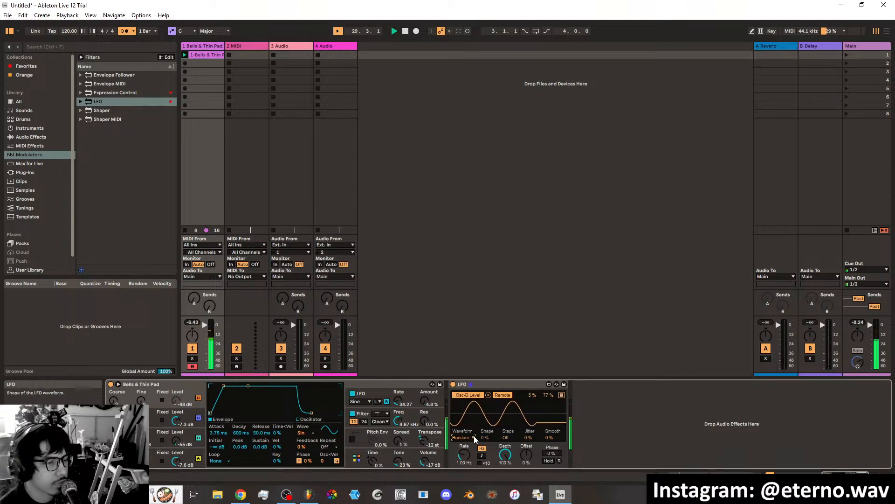
# Set the LFO's rate to 2.49 Hz, its jitter to 13% and the oscillator D mapping's maximum to 79%.
pyautogui.moveTo(464, 457); pyautogui.dragTo(464, 431)
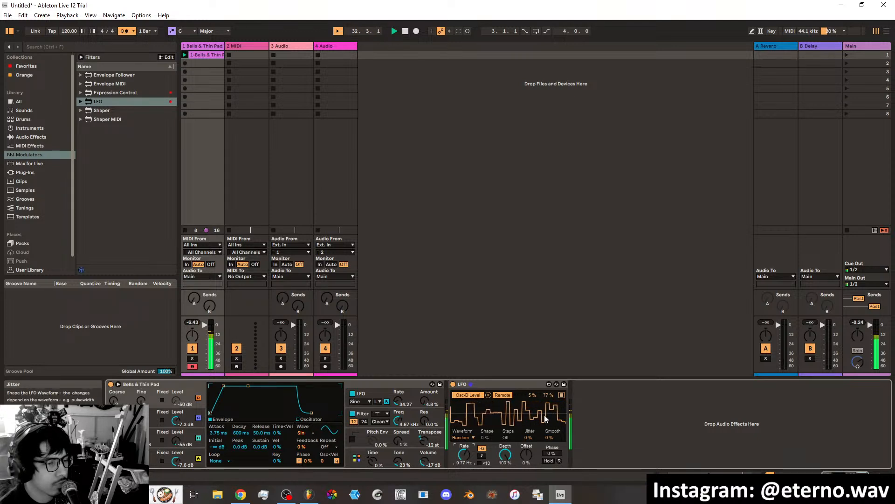
pyautogui.moveTo(530, 437); pyautogui.dragTo(529, 426)
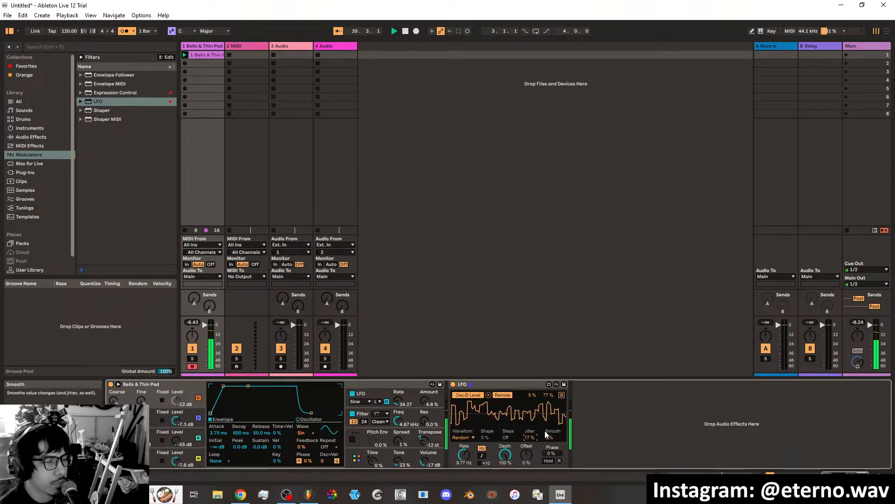
pyautogui.moveTo(533, 437); pyautogui.dragTo(530, 438)
pyautogui.moveTo(464, 455); pyautogui.dragTo(464, 447)
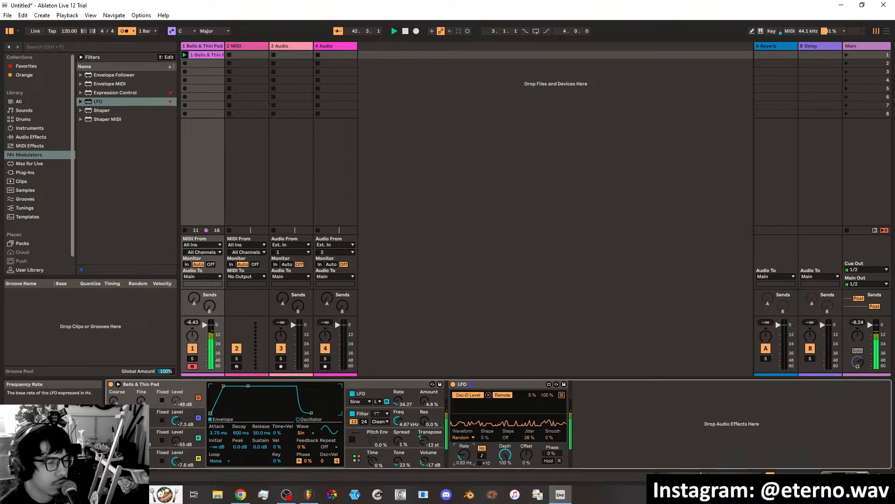
pyautogui.moveTo(463, 455); pyautogui.dragTo(463, 453)
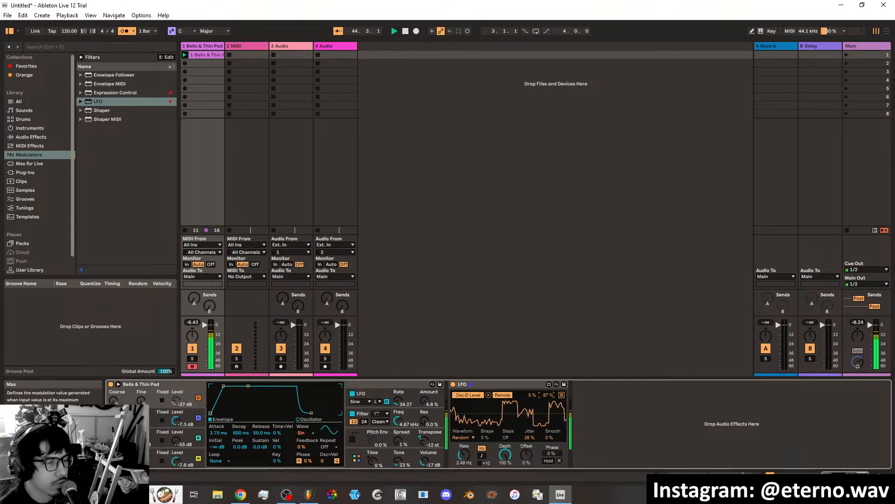
pyautogui.moveTo(547, 395); pyautogui.dragTo(547, 403)
pyautogui.moveTo(529, 437); pyautogui.dragTo(530, 443)
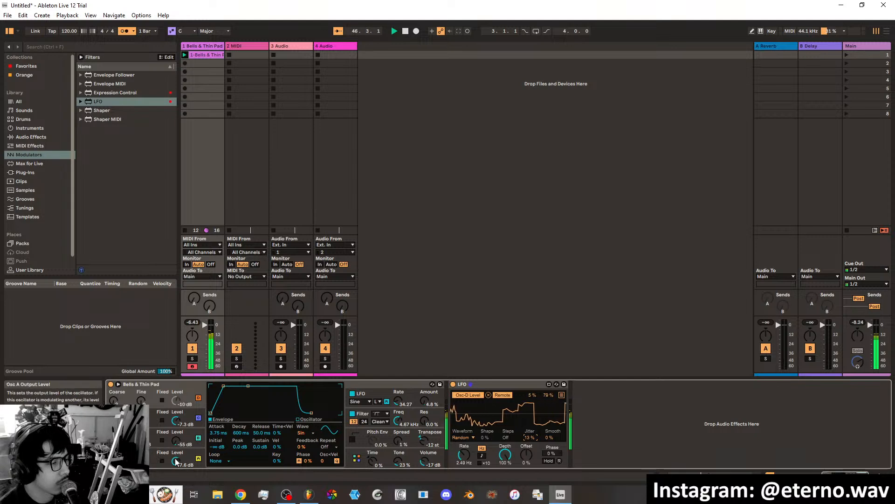
# Set the pad's oscillator A level to -13 dB and examine the LFO's multimap slots.
pyautogui.moveTo(176, 460); pyautogui.dragTo(176, 464)
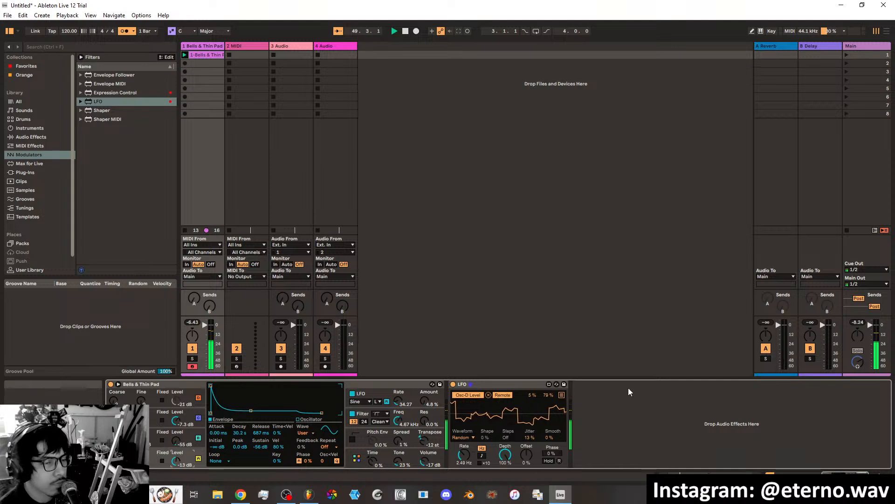
pyautogui.click(561, 395)
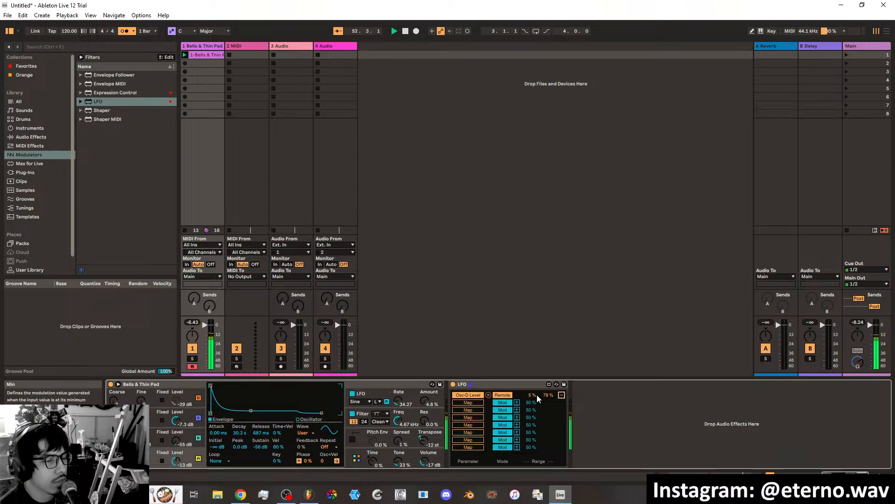
pyautogui.click(561, 395)
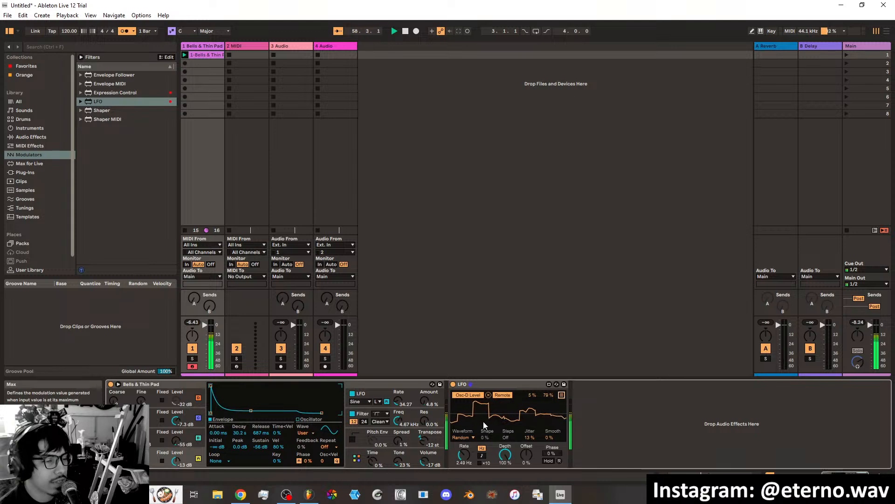
pyautogui.click(561, 395)
pyautogui.click(561, 395)
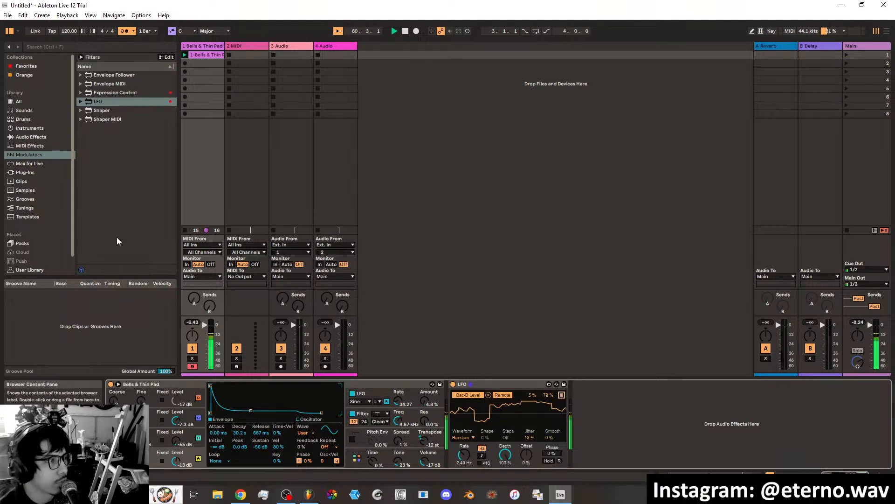
# Add a second LFO modulator after the first one and map it to the pad's oscillator A level.
pyautogui.click(97, 102)
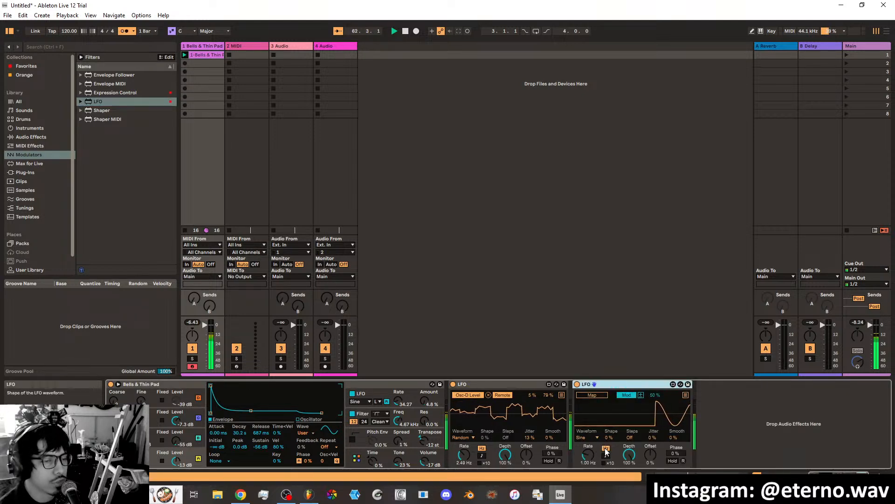
pyautogui.click(592, 395)
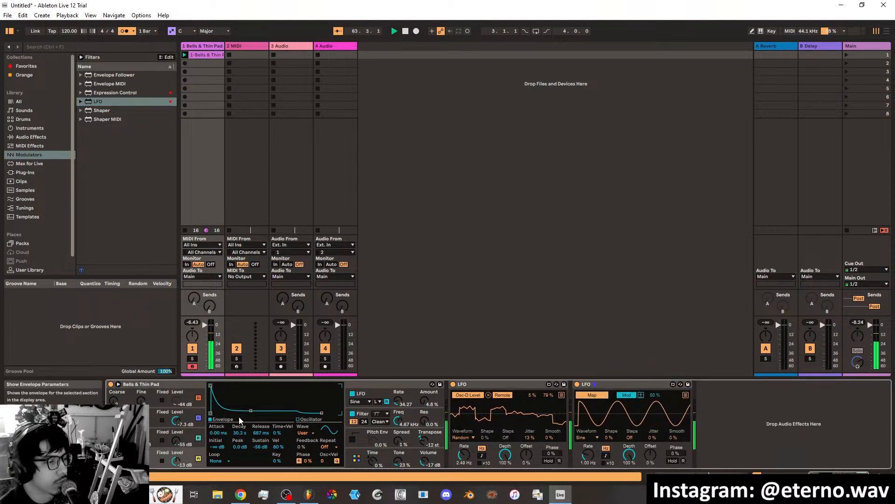
pyautogui.click(176, 460)
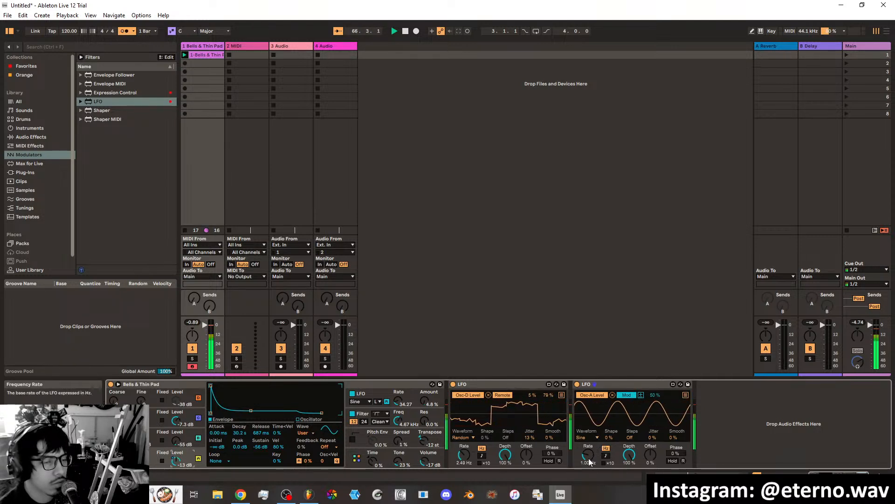
# Switch the second LFO's oscillator A mapping to Remote and set both LFOs' rates to 1.18 Hz.
pyautogui.moveTo(589, 455); pyautogui.dragTo(589, 458)
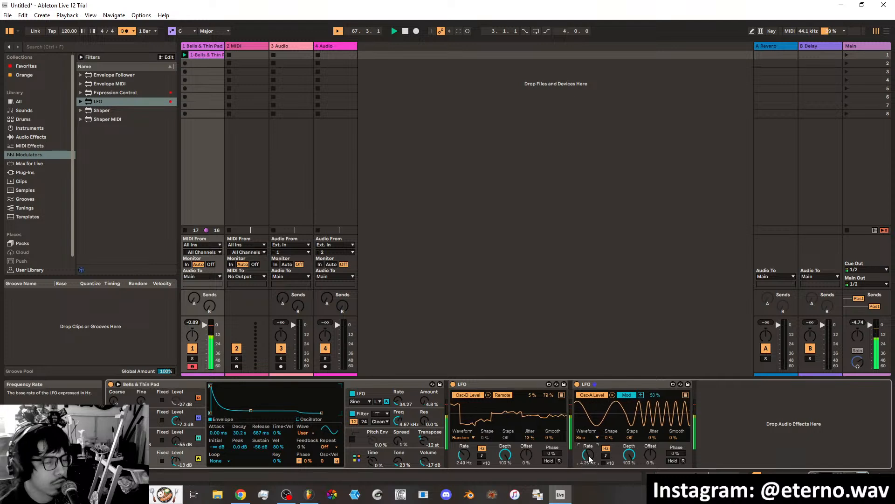
pyautogui.moveTo(588, 455); pyautogui.dragTo(589, 437)
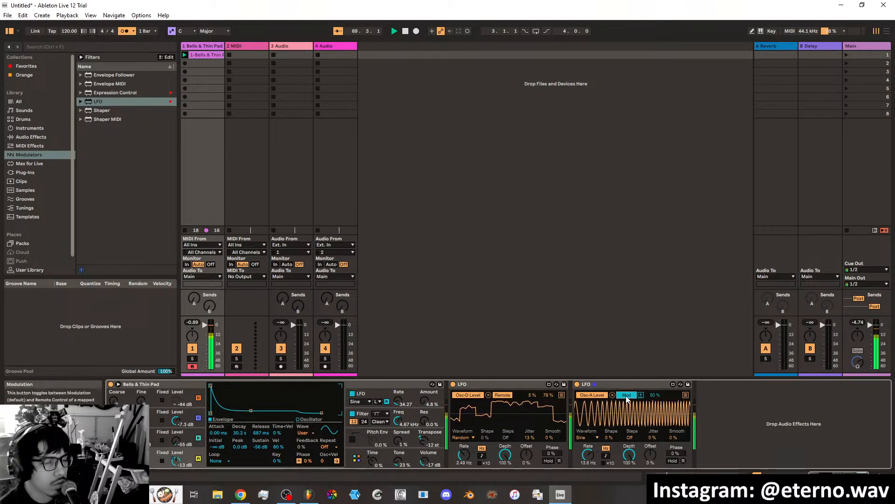
pyautogui.click(627, 395)
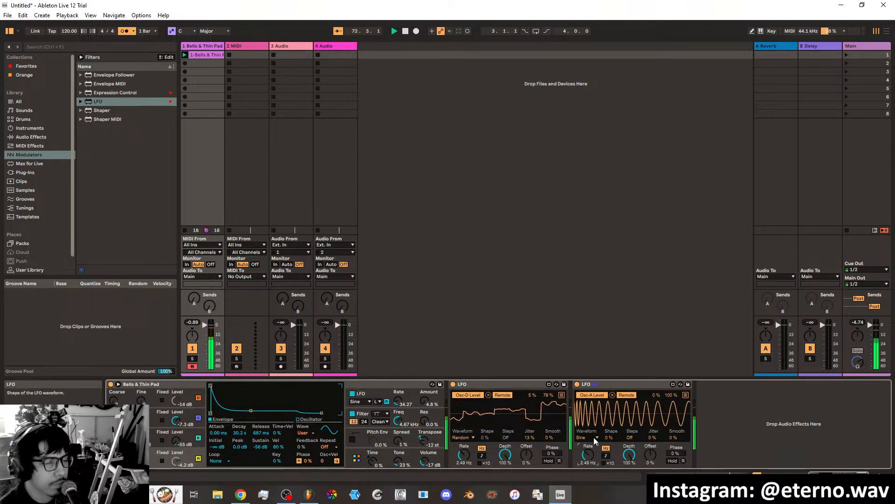
pyautogui.moveTo(595, 446); pyautogui.dragTo(595, 457)
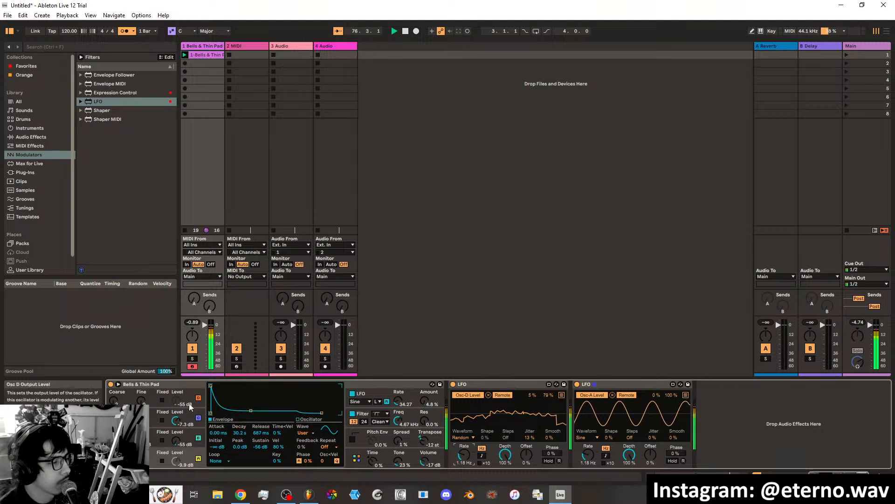
# Add an Echo effect after the LFOs with a 1/16 right delay, 4.8 dB output and 28% dry/wet.
pyautogui.click(28, 138)
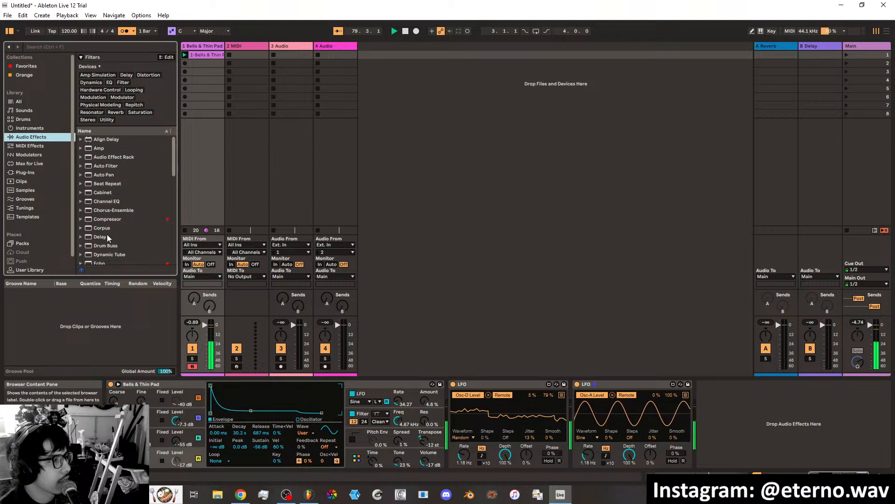
pyautogui.scroll(-2, 103, 237)
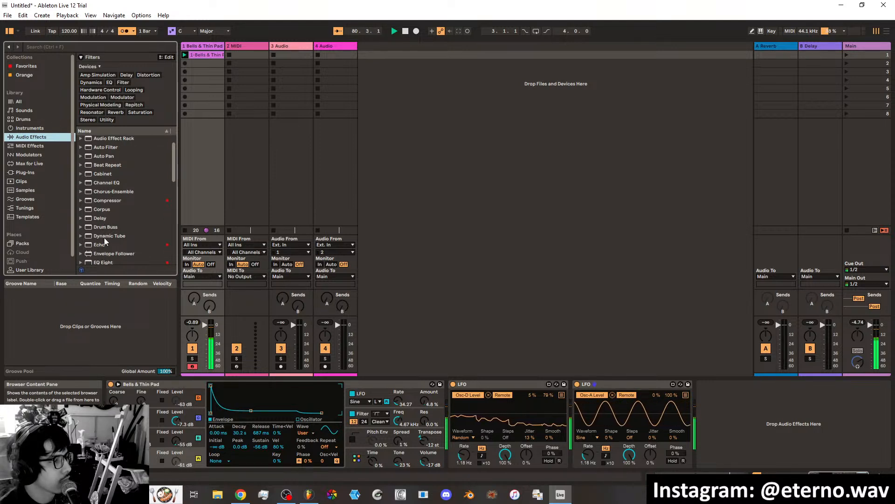
pyautogui.moveTo(105, 244); pyautogui.dragTo(154, 251)
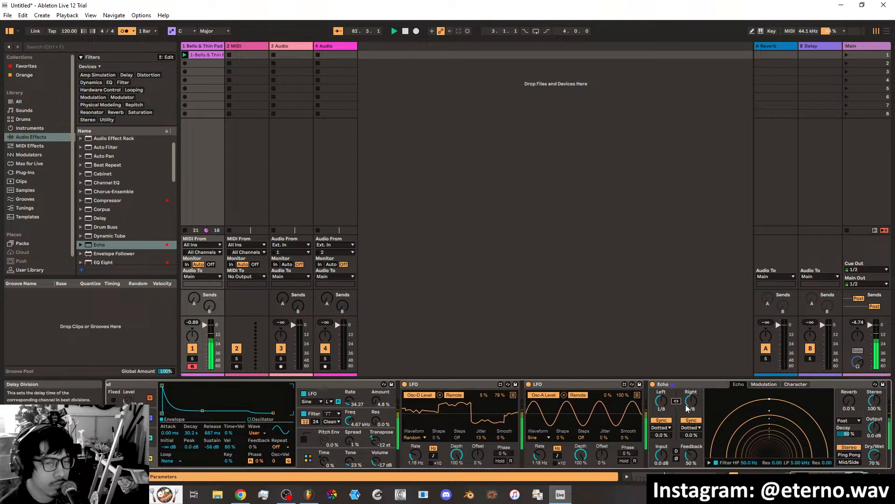
pyautogui.moveTo(687, 402); pyautogui.dragTo(687, 411)
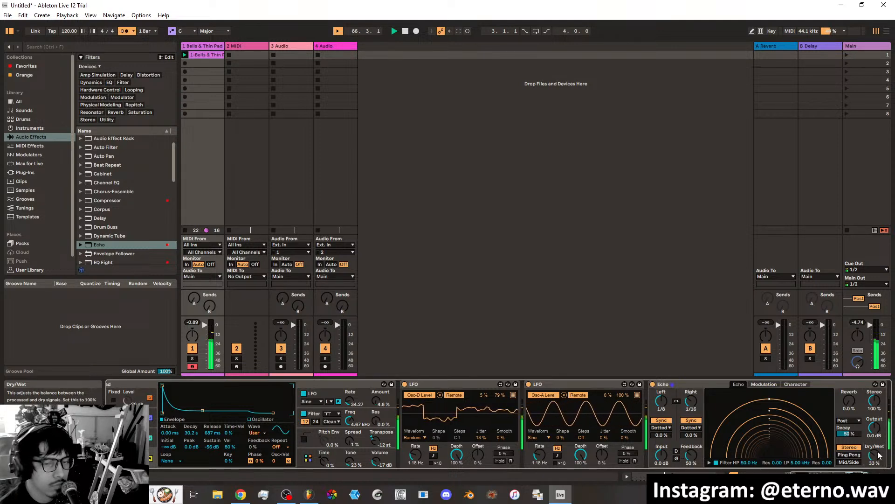
pyautogui.moveTo(879, 449); pyautogui.dragTo(878, 454)
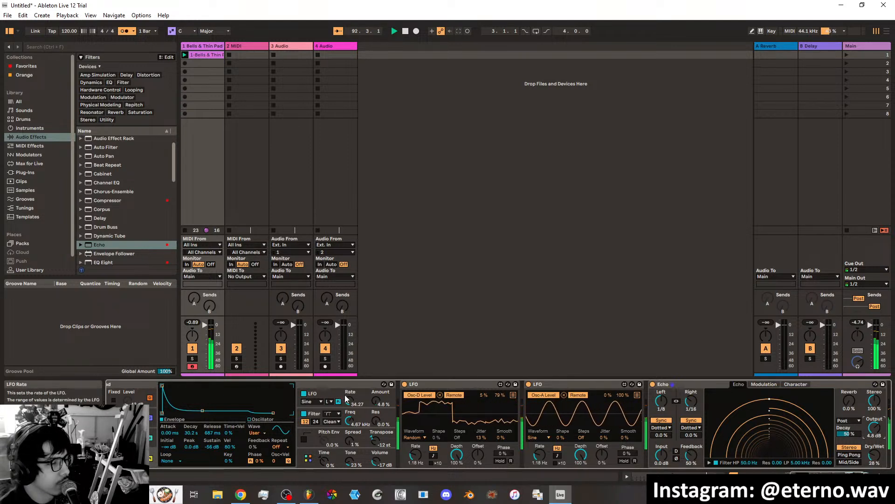
# Set the pad's filter to the 12 dB slope at 868 Hz and its overall volume to -9.2 dB.
pyautogui.click(314, 414)
pyautogui.click(317, 422)
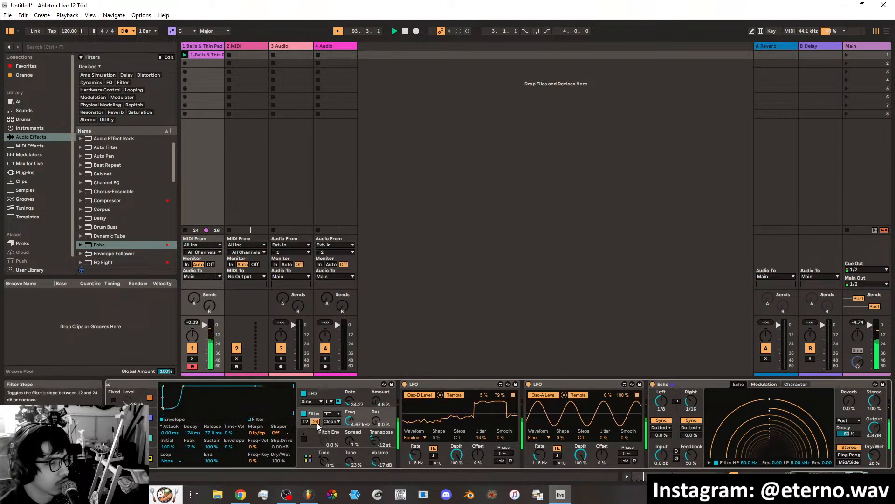
pyautogui.click(306, 421)
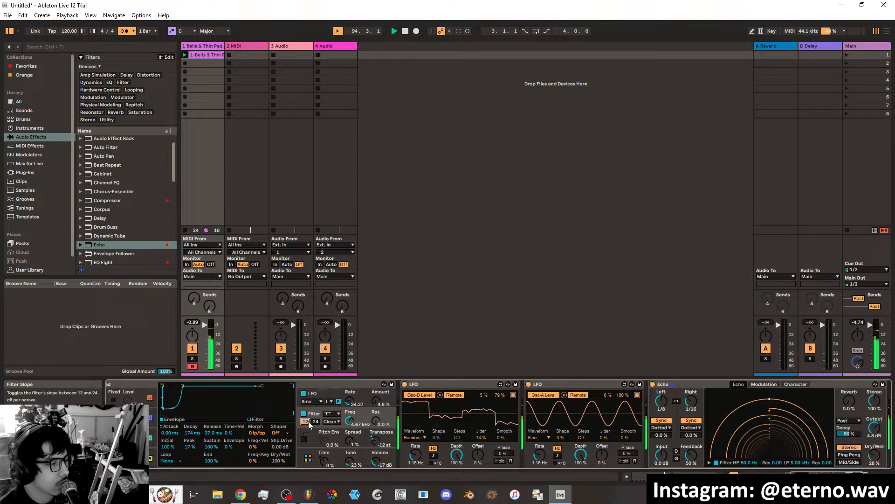
pyautogui.moveTo(349, 419); pyautogui.dragTo(349, 431)
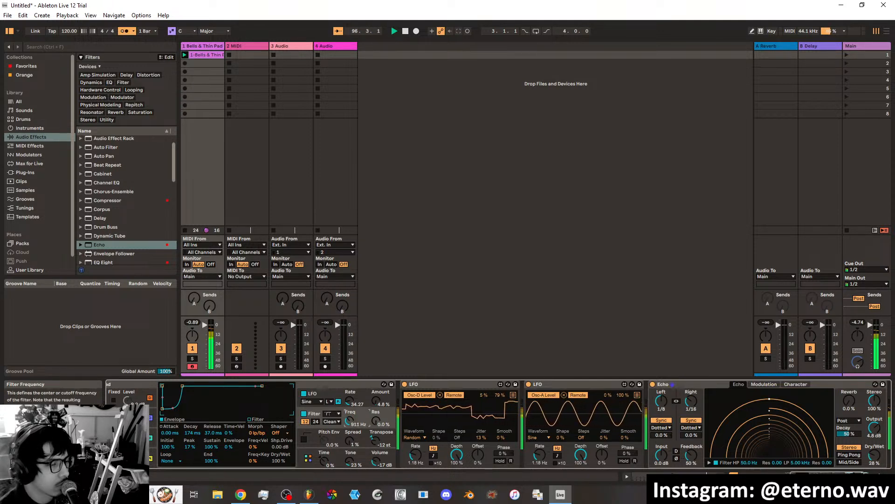
pyautogui.moveTo(349, 420); pyautogui.dragTo(349, 397)
pyautogui.moveTo(376, 461); pyautogui.dragTo(376, 450)
pyautogui.moveTo(350, 420)
pyautogui.mouseDown()
pyautogui.moveTo(350, 406)
pyautogui.moveTo(349, 437)
pyautogui.mouseUp()
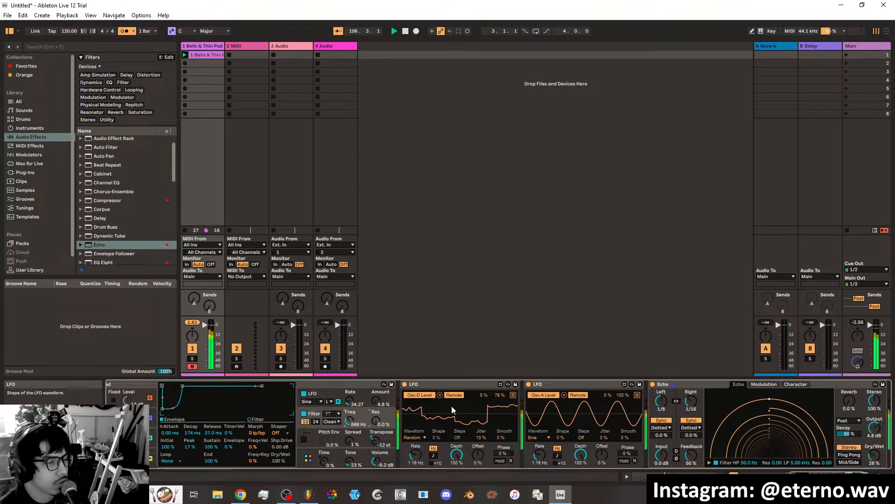
# Map the first LFO's second multimap slot to the pad's filter frequency with a 44% modulation amount.
pyautogui.click(512, 395)
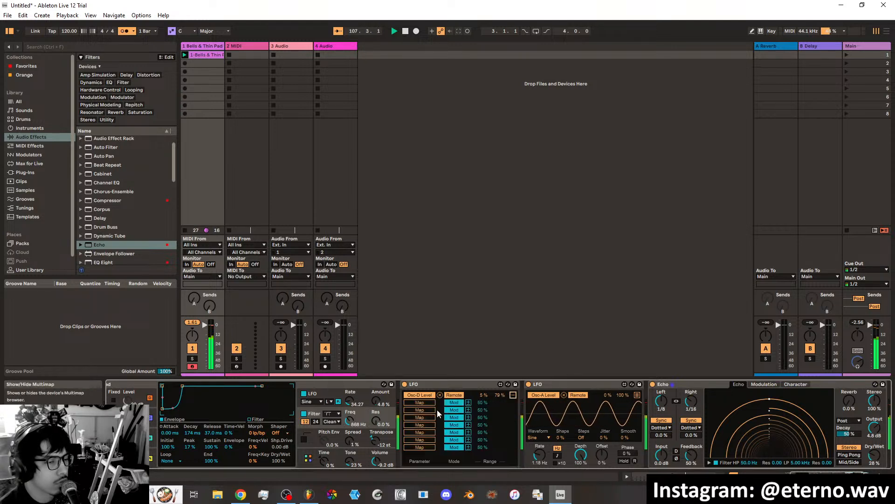
pyautogui.click(349, 421)
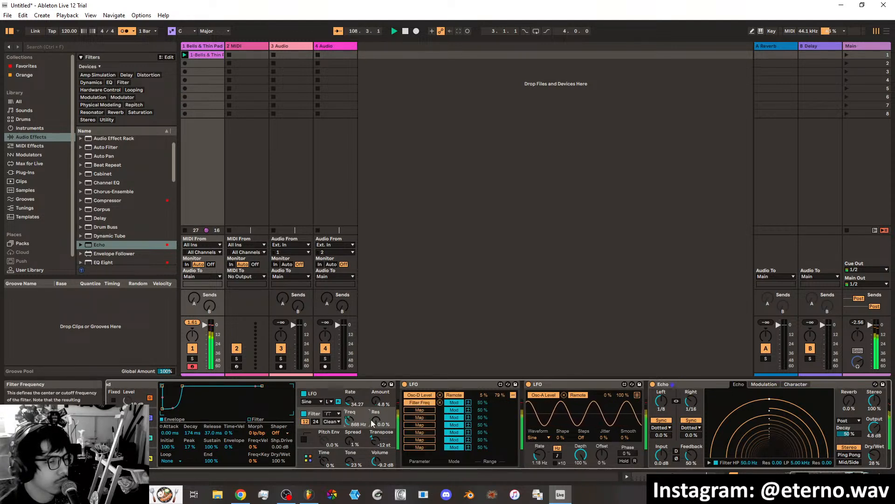
pyautogui.moveTo(478, 403); pyautogui.dragTo(479, 356)
pyautogui.moveTo(480, 406)
pyautogui.mouseDown()
pyautogui.moveTo(480, 480)
pyautogui.moveTo(480, 403)
pyautogui.moveTo(480, 413)
pyautogui.moveTo(473, 403)
pyautogui.mouseUp()
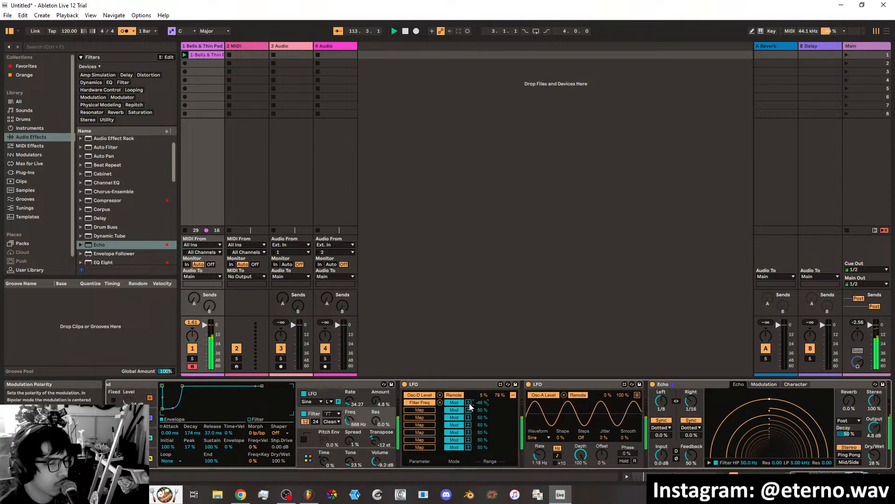
pyautogui.click(469, 403)
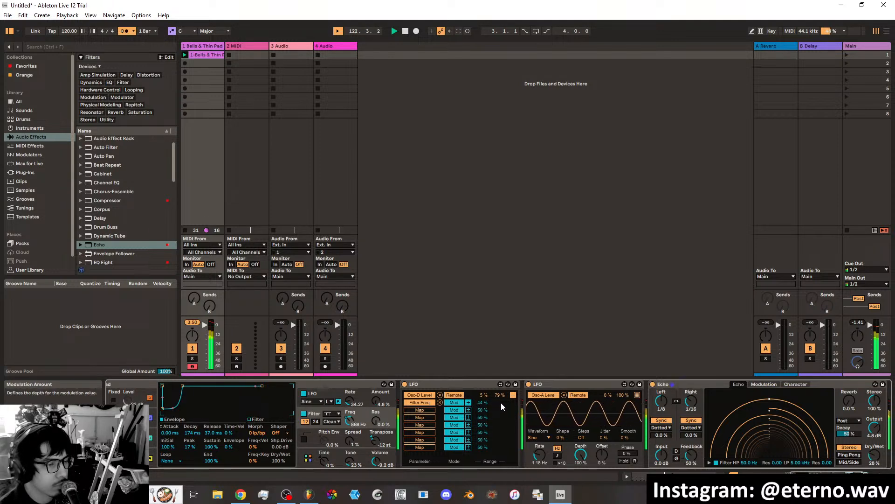
pyautogui.click(513, 395)
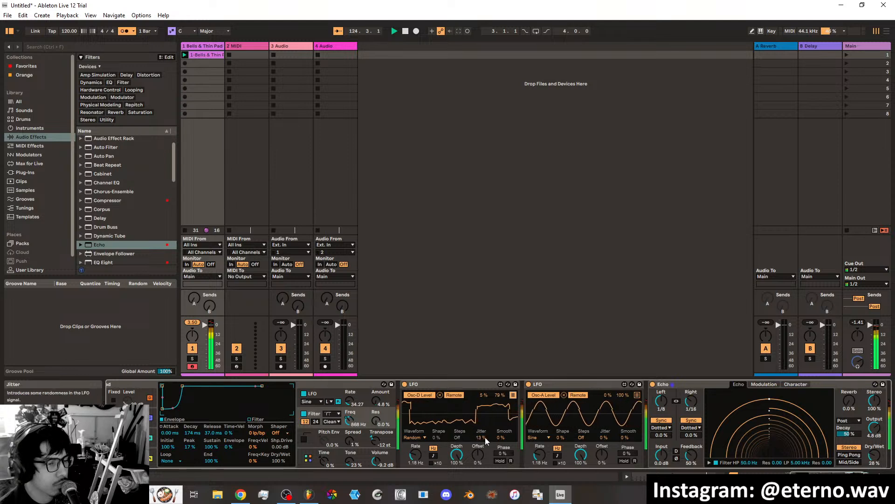
# Set the first LFO's jitter to 8%, its offset to 18% and its shape to 19%.
pyautogui.moveTo(483, 438); pyautogui.dragTo(483, 447)
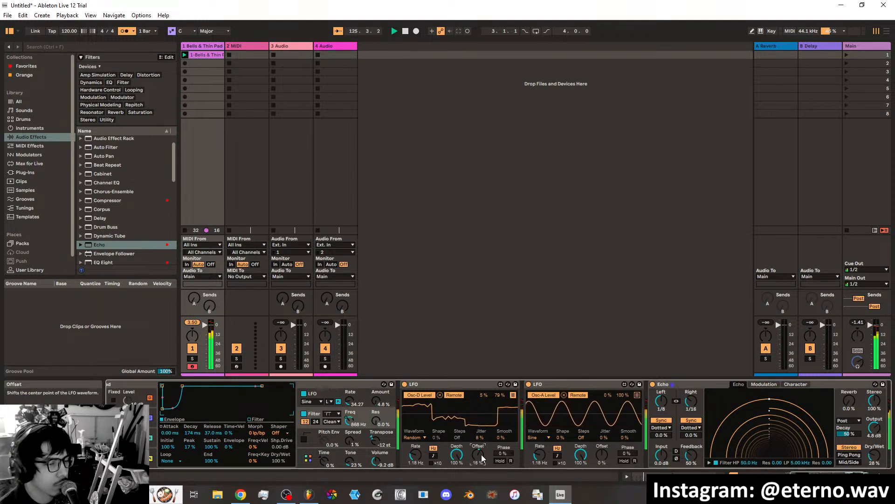
pyautogui.click(438, 438)
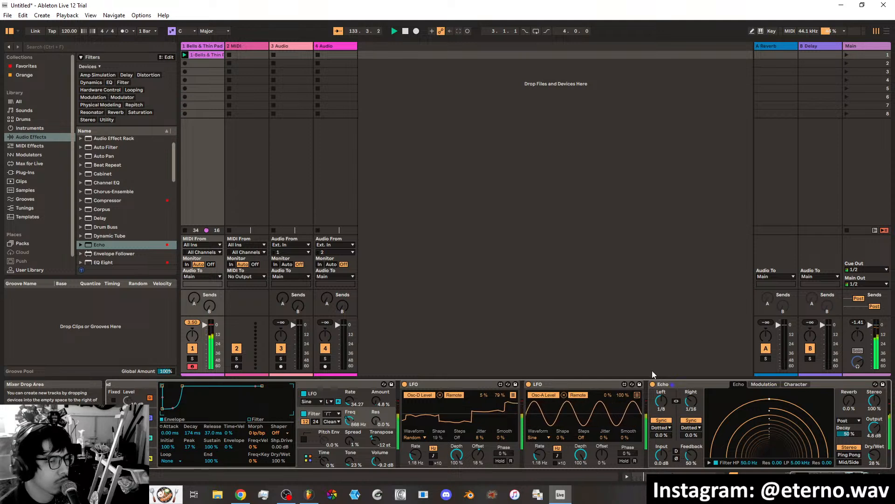
# Enable the Echo's wobble with a 9.4% amount and 41% morph, and switch the effect to Ping Pong mode.
pyautogui.click(764, 384)
pyautogui.click(795, 384)
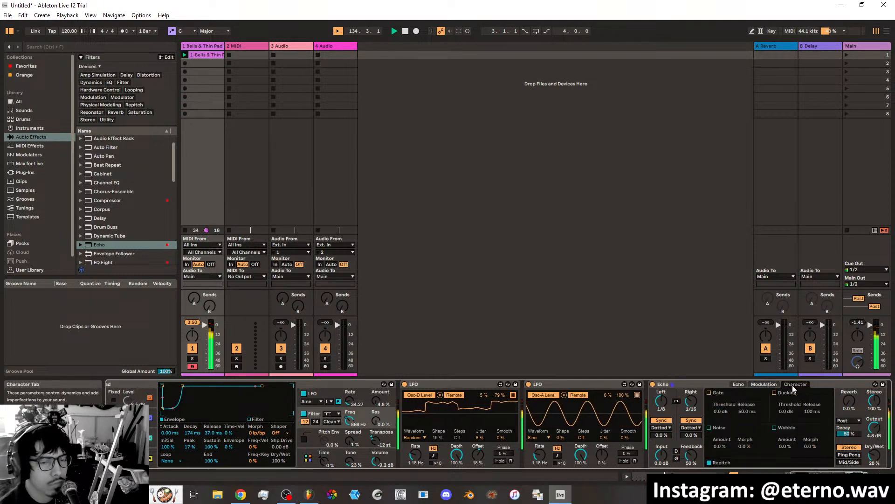
pyautogui.moveTo(786, 447); pyautogui.dragTo(807, 444)
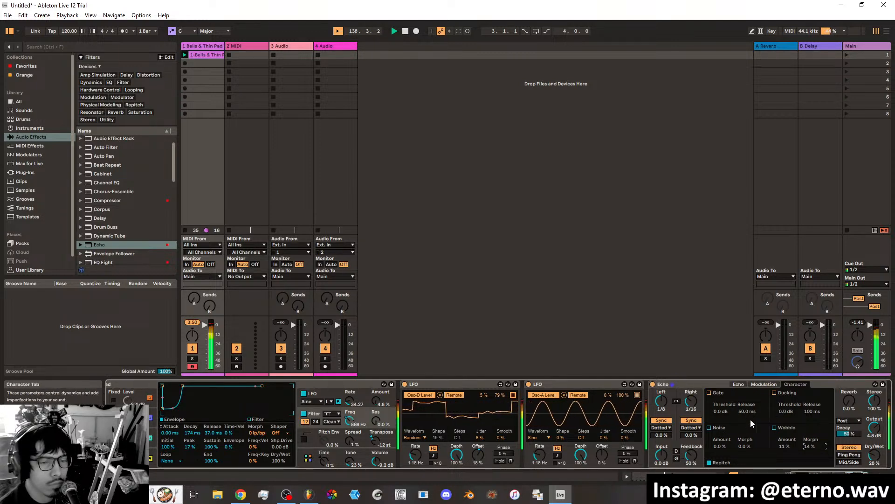
pyautogui.click(709, 427)
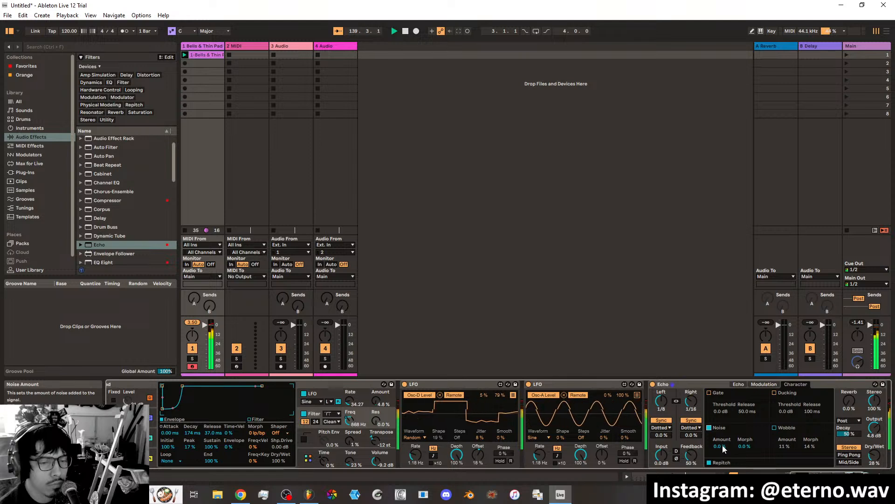
pyautogui.click(709, 427)
pyautogui.click(774, 427)
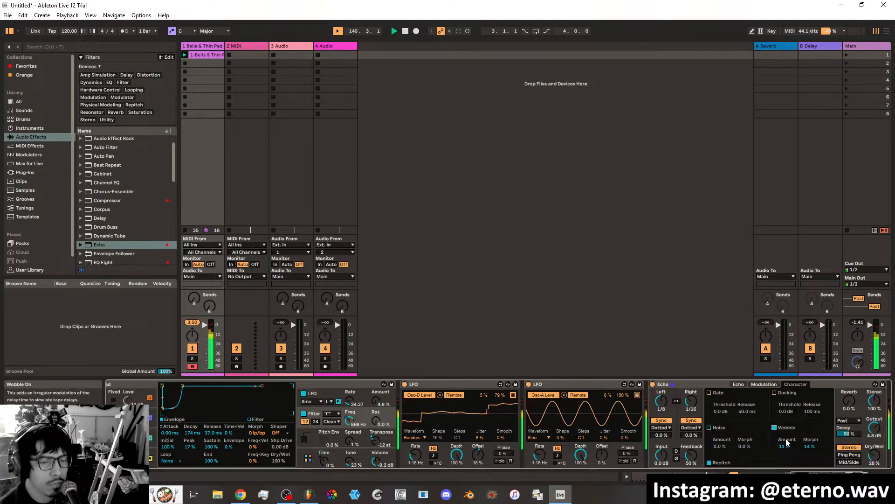
pyautogui.moveTo(788, 445); pyautogui.dragTo(811, 447)
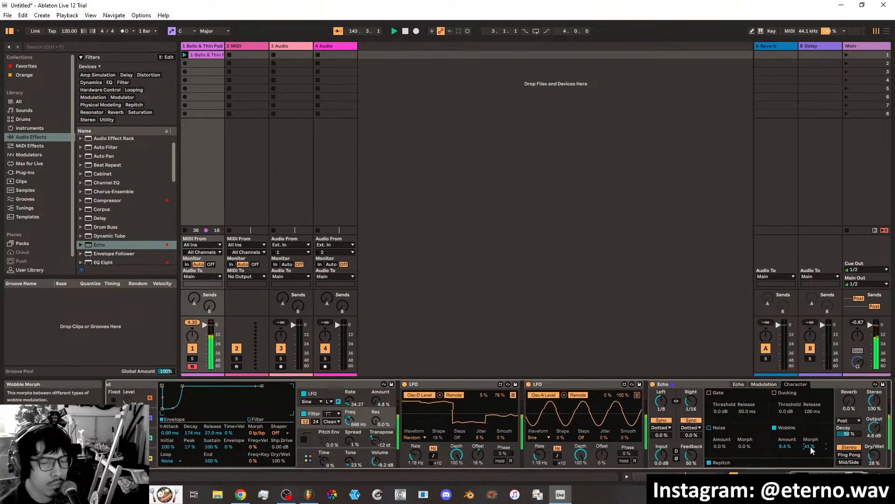
pyautogui.click(849, 454)
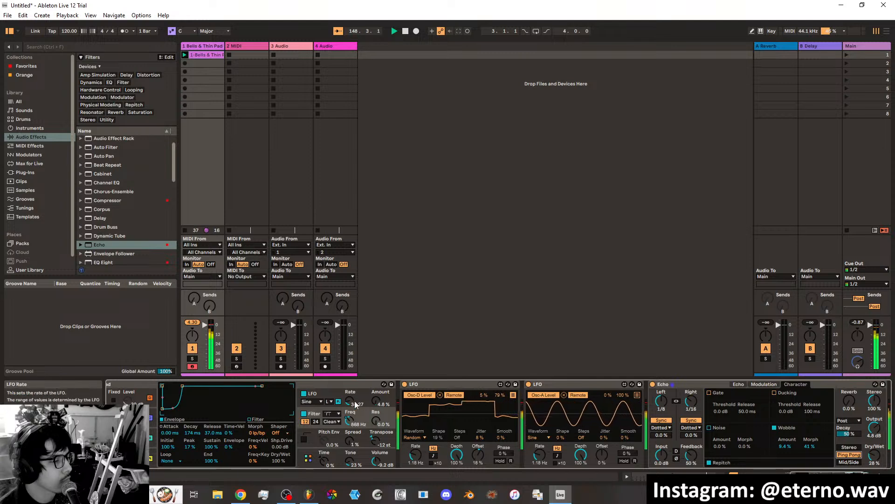
# Set the pad's filter frequency to 329 Hz and its internal LFO rate to 35.28.
pyautogui.moveTo(354, 423); pyautogui.dragTo(354, 439)
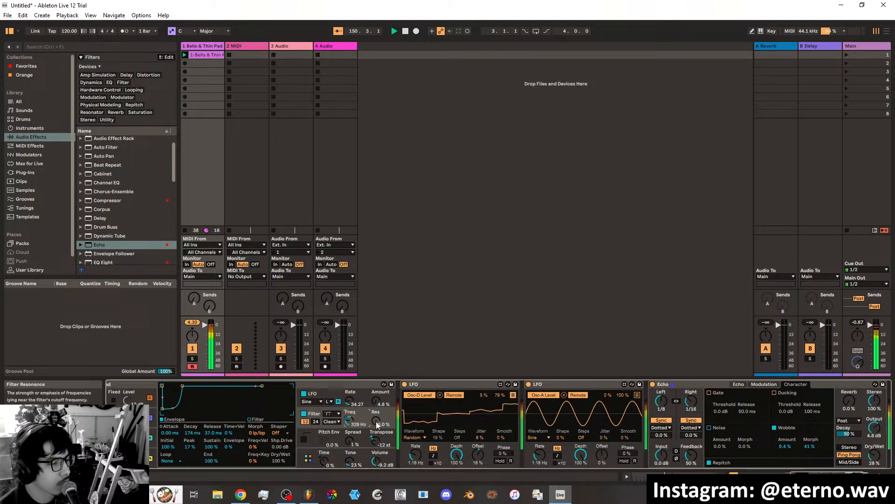
pyautogui.click(352, 401)
pyautogui.moveTo(352, 402)
pyautogui.mouseDown()
pyautogui.moveTo(352, 350)
pyautogui.moveTo(352, 394)
pyautogui.mouseUp()
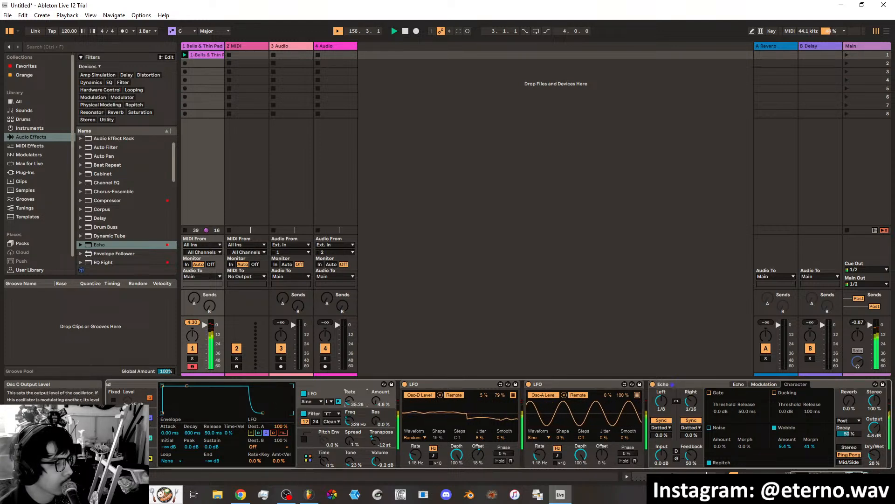
# Adjust oscillator B's level and map the second LFO to it in Remote mode with a 21% to 52% range.
pyautogui.moveTo(823, 474); pyautogui.dragTo(816, 474)
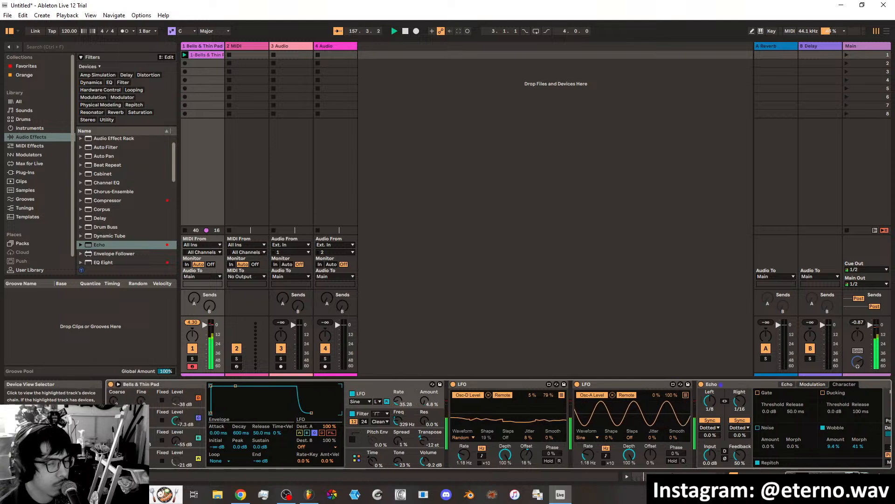
pyautogui.moveTo(177, 441); pyautogui.dragTo(178, 450)
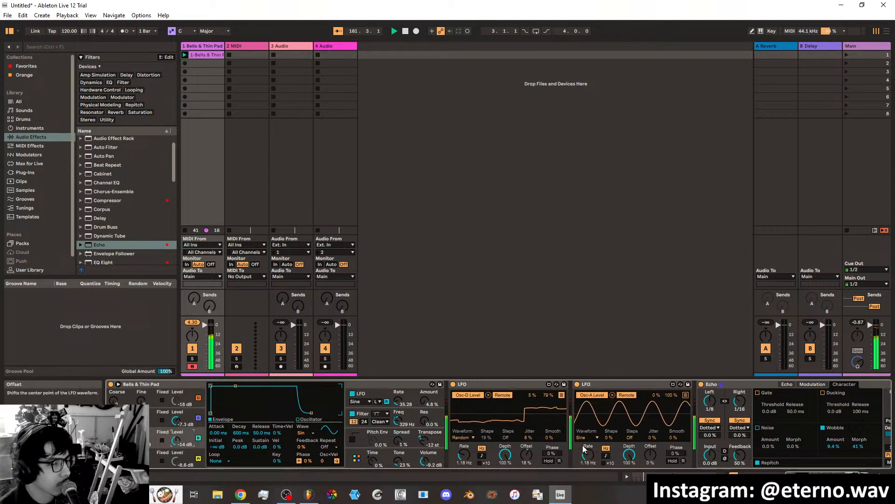
pyautogui.click(685, 395)
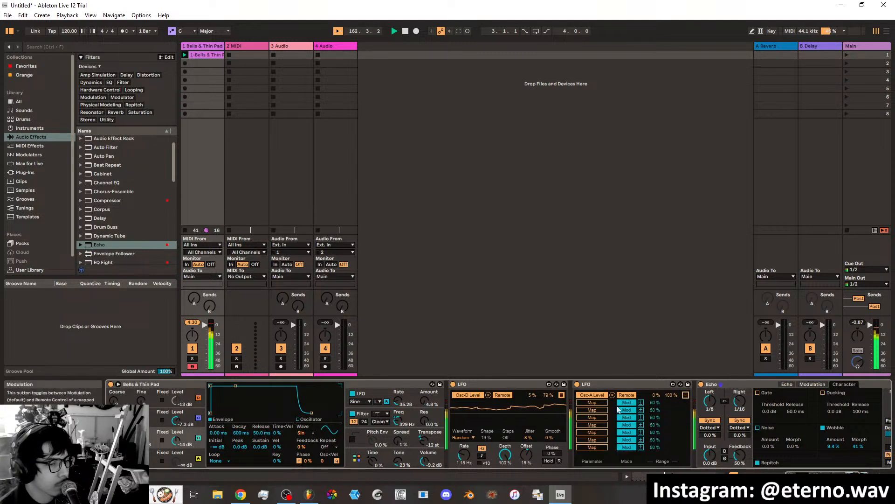
pyautogui.click(602, 403)
pyautogui.click(178, 439)
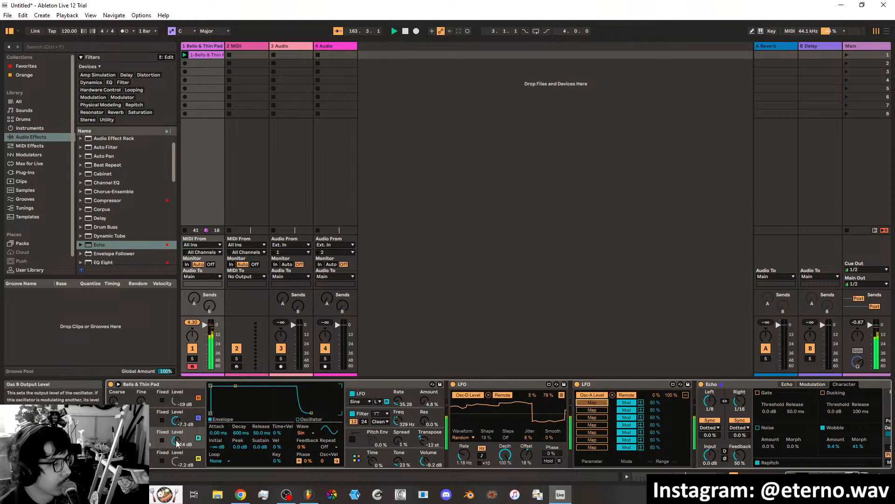
pyautogui.click(633, 403)
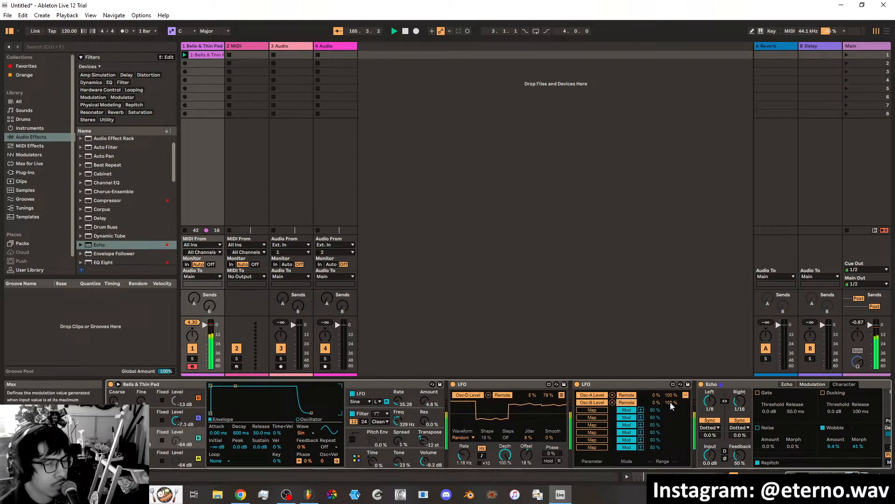
pyautogui.moveTo(672, 403)
pyautogui.mouseDown()
pyautogui.moveTo(672, 419)
pyautogui.moveTo(673, 402)
pyautogui.mouseUp()
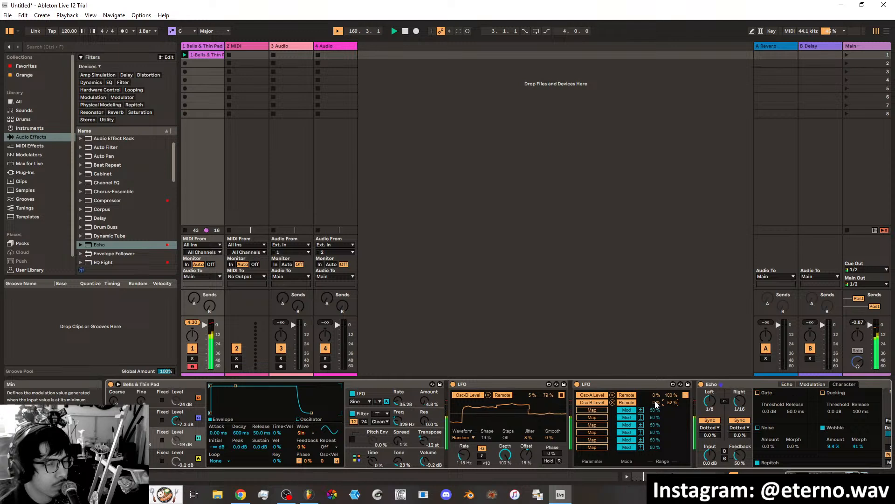
pyautogui.moveTo(655, 405); pyautogui.dragTo(656, 395)
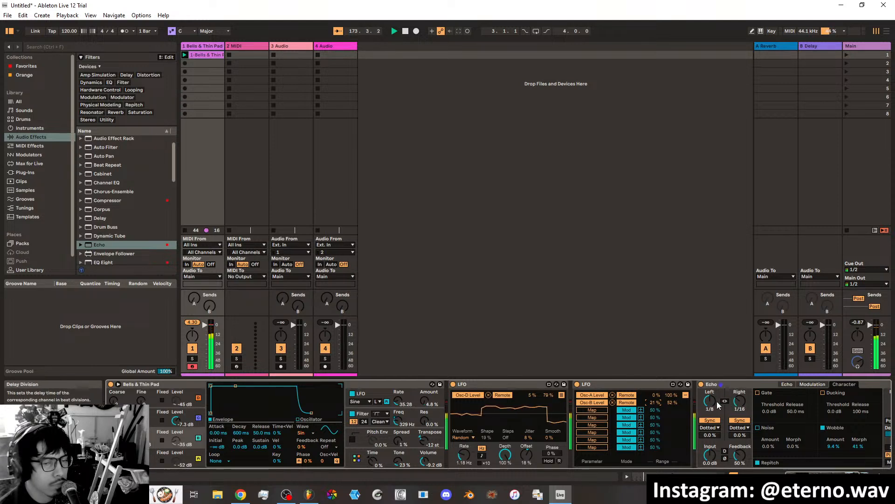
# Set the Echo's left delay time to 1/32.
pyautogui.moveTo(710, 401); pyautogui.dragTo(710, 413)
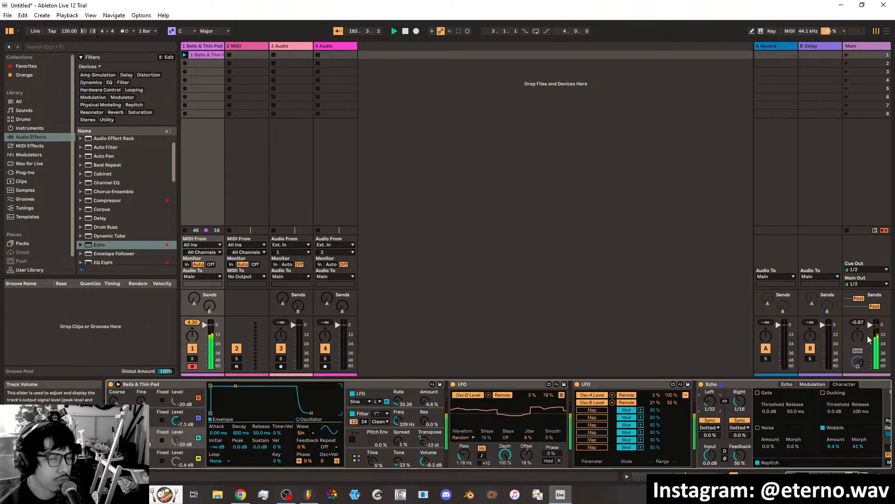
pyautogui.moveTo(807, 476); pyautogui.dragTo(818, 475)
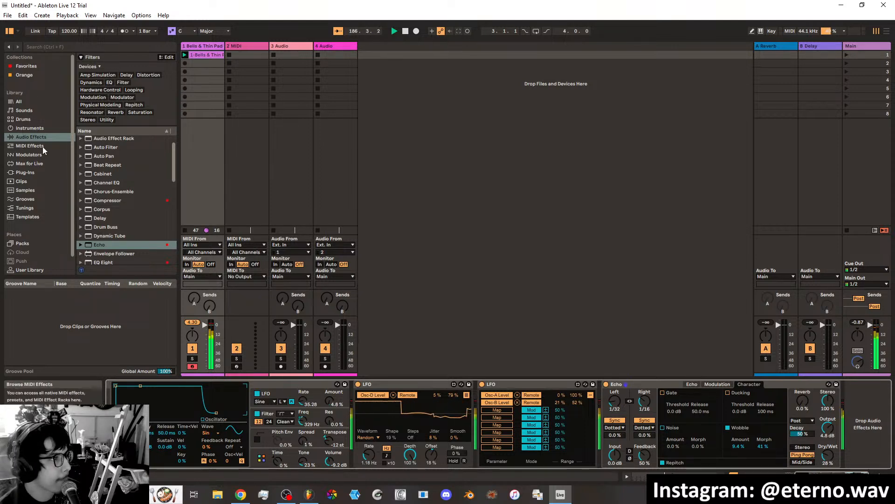
# Load the Attack Pad preset of the Tension instrument onto the second MIDI track.
pyautogui.click(24, 129)
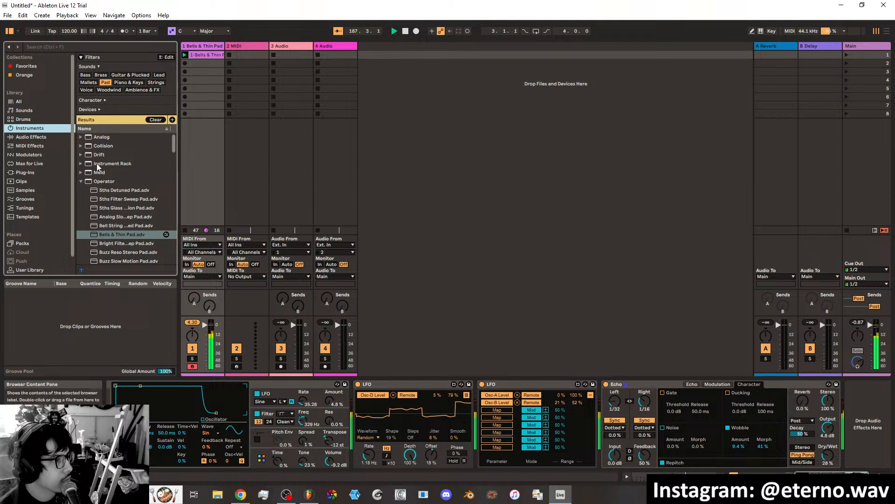
pyautogui.click(86, 182)
pyautogui.click(81, 182)
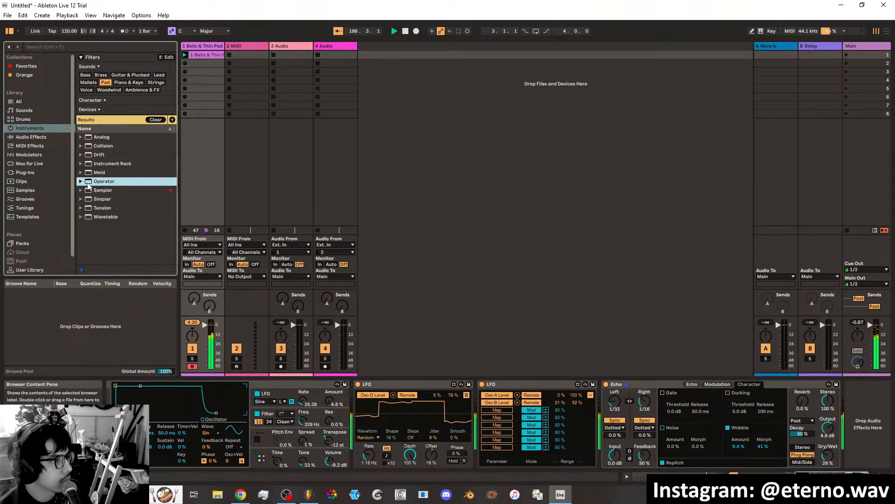
pyautogui.click(80, 208)
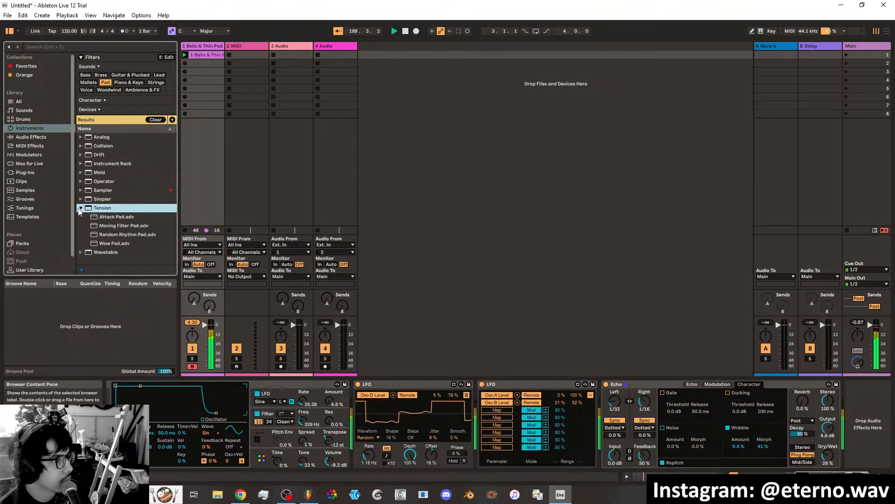
pyautogui.click(111, 218)
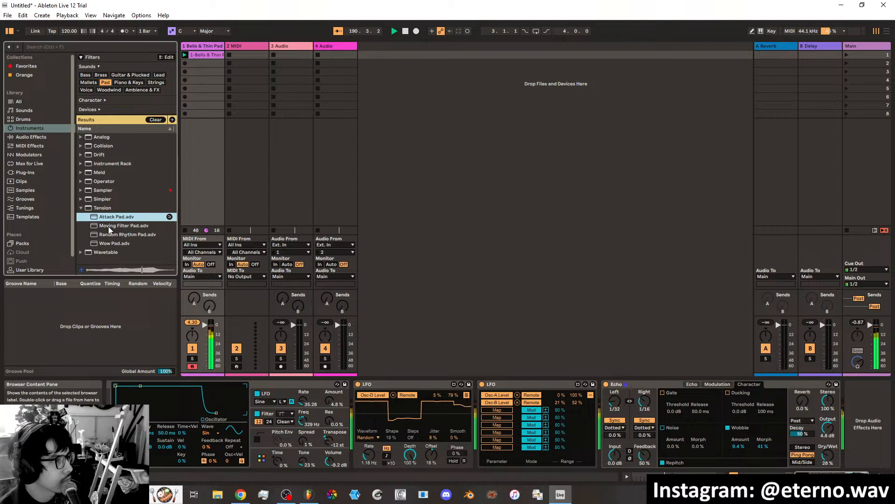
pyautogui.moveTo(108, 222); pyautogui.dragTo(236, 55)
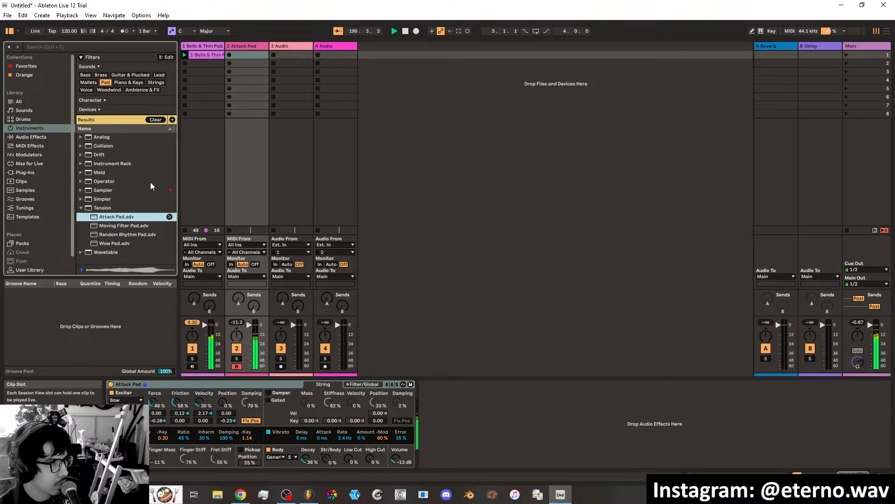
# Try the Tension presets Moving Filter Pad, Random Rhythm Pad and Wow Pad on the second track.
pyautogui.click(136, 227)
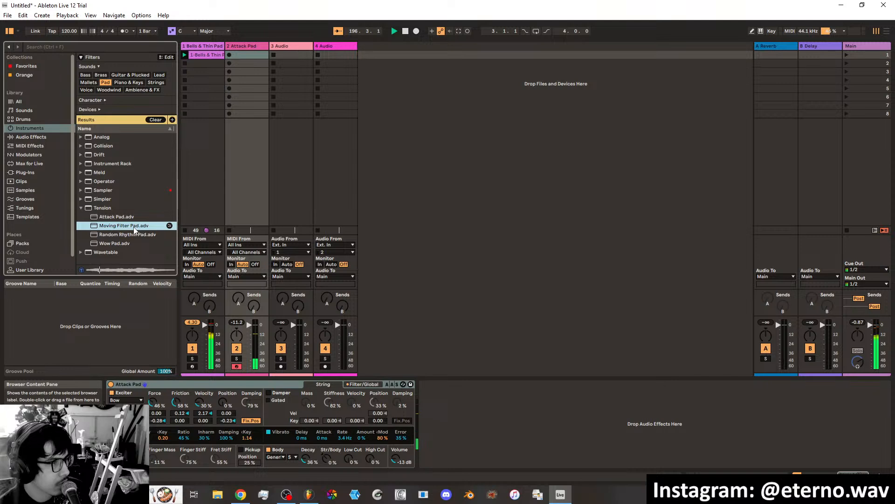
pyautogui.doubleClick(135, 226)
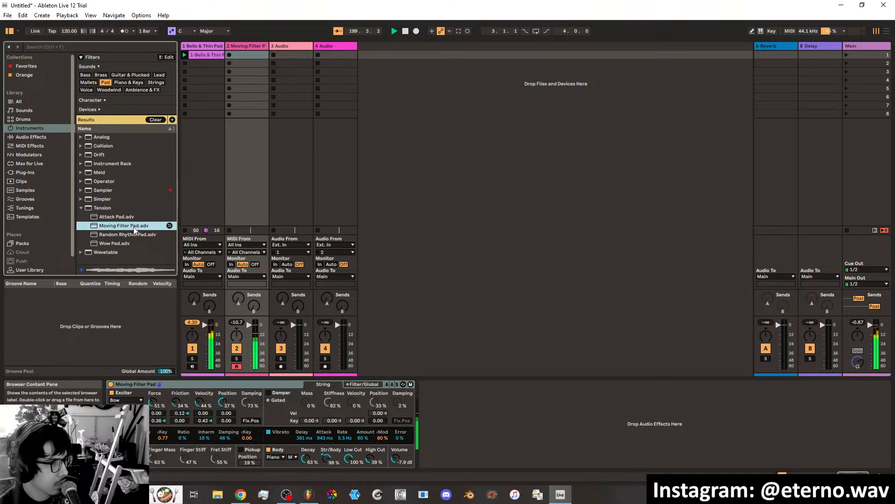
pyautogui.doubleClick(125, 235)
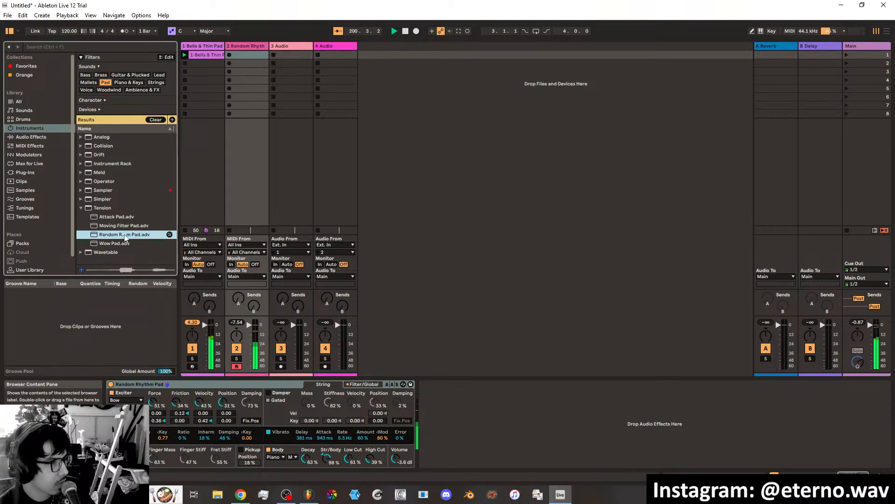
pyautogui.doubleClick(120, 244)
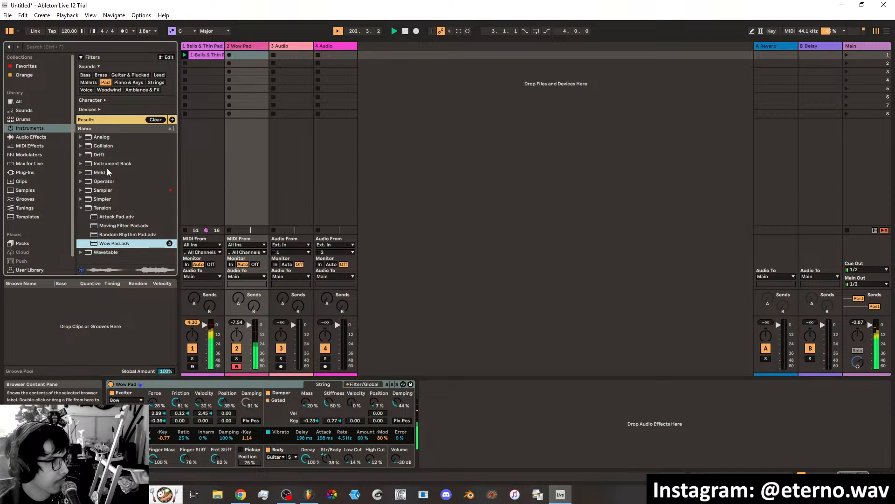
# Preview the Square Sync and Strings Detuned pads of the Analog instrument, and load MPE Slide Orchestrator onto the second track.
pyautogui.click(81, 137)
pyautogui.click(116, 199)
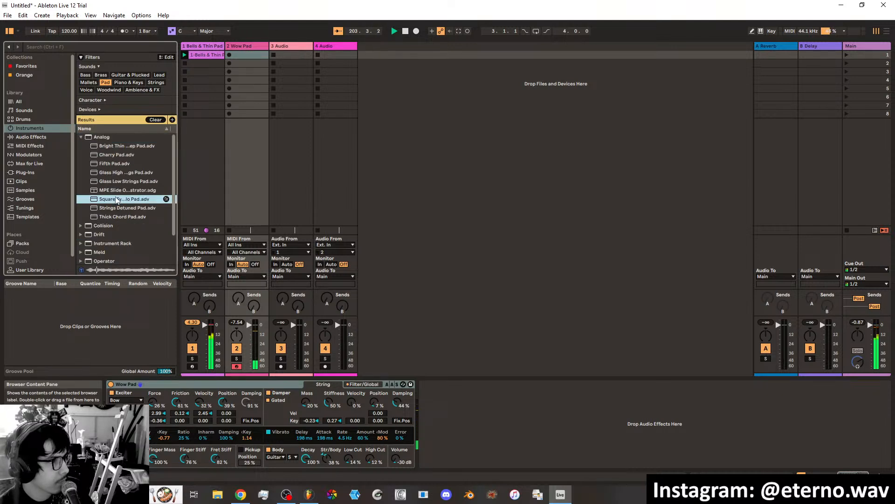
pyautogui.click(117, 209)
pyautogui.click(119, 200)
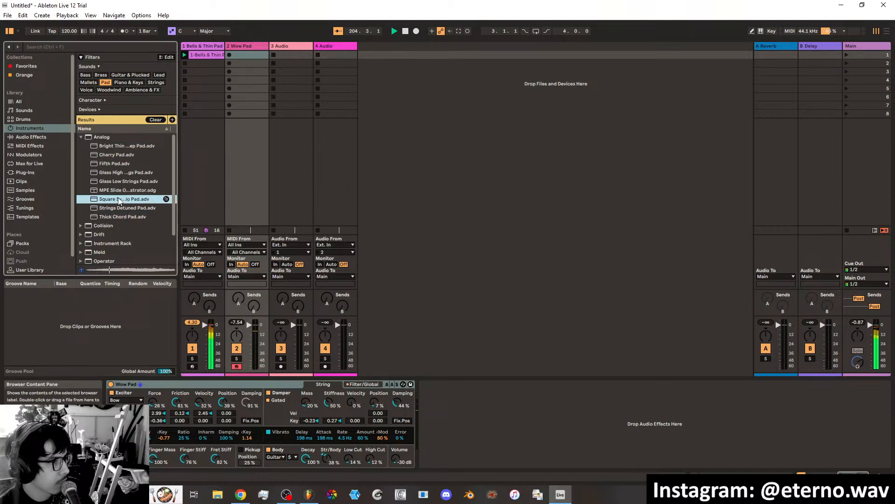
pyautogui.press('Up')
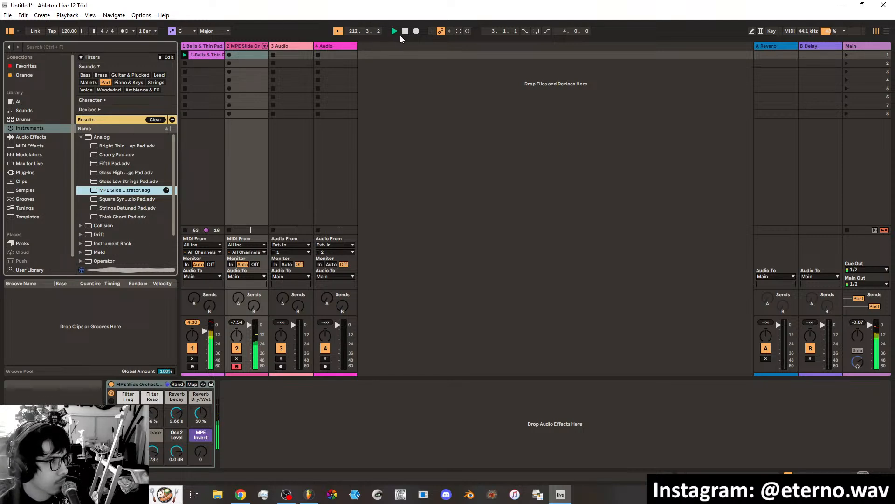
# Record a sustained chord into the second track's first clip slot, stop, and play it back with the first pad clip.
pyautogui.click(466, 31)
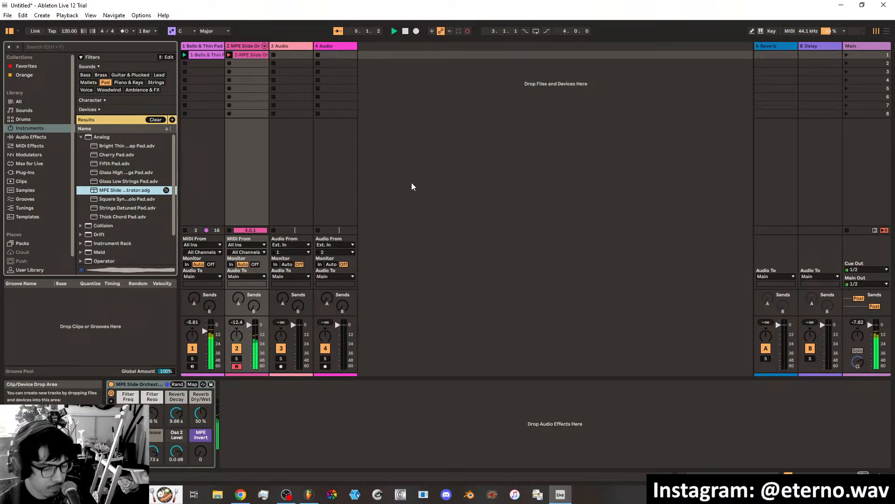
pyautogui.click(406, 31)
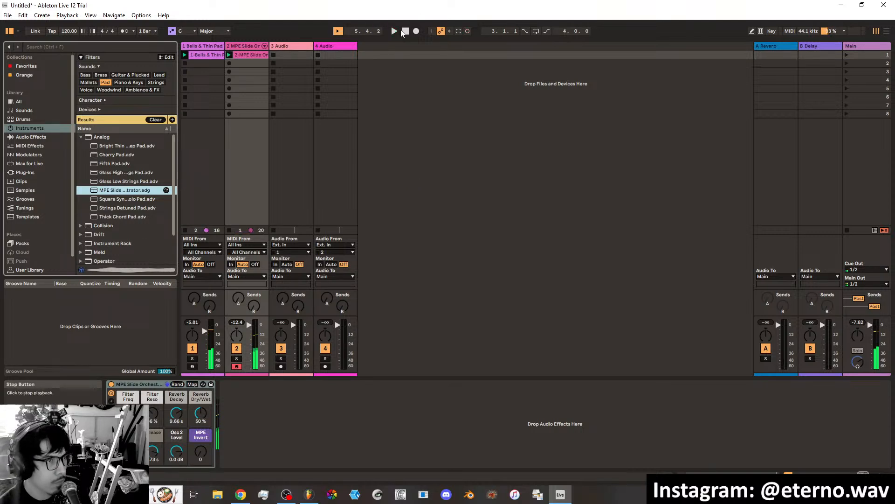
pyautogui.click(394, 30)
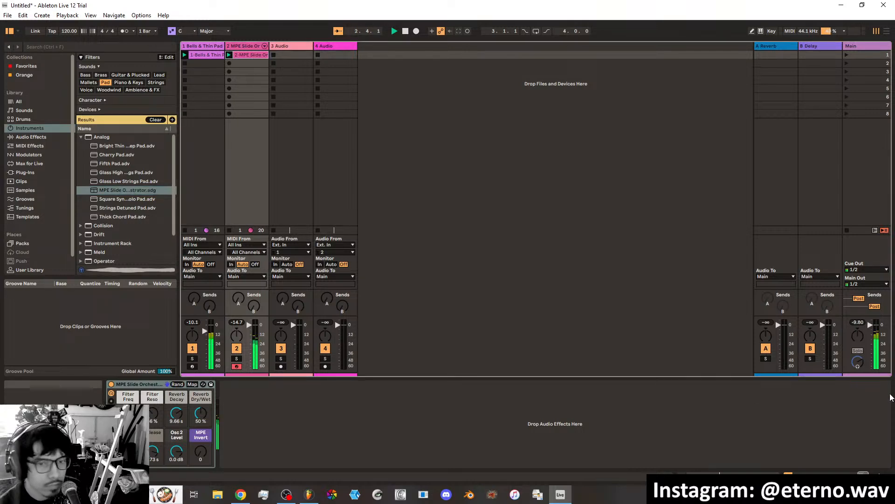
# Set the loop length of the MPE Slide Orchestrator clip to 4 bars and return to the track's devices.
pyautogui.click(732, 478)
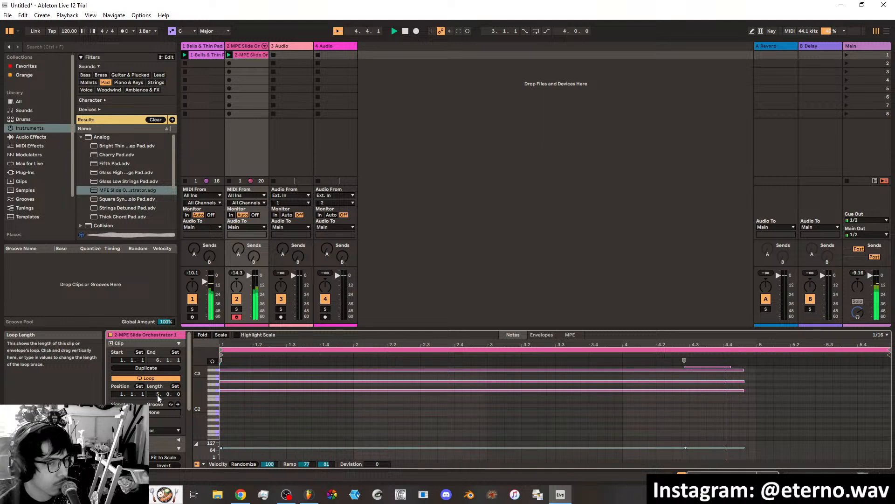
pyautogui.moveTo(157, 395); pyautogui.dragTo(157, 401)
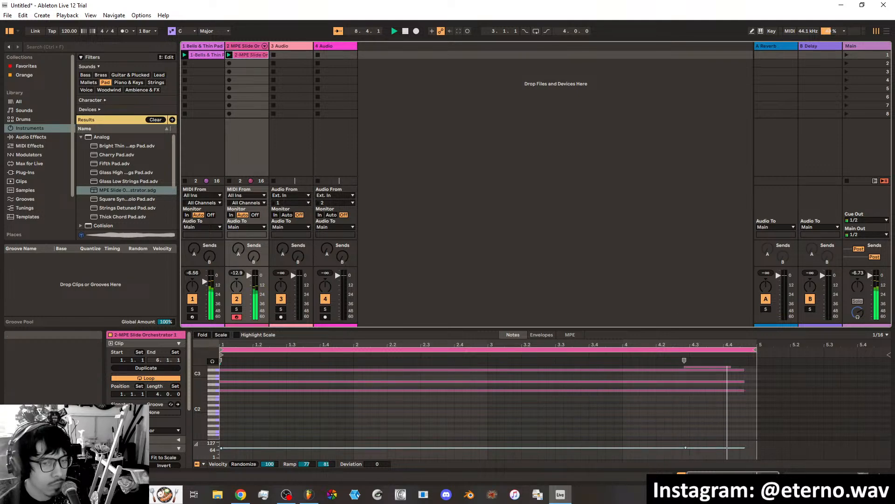
pyautogui.hotkey('shift', 'Tab')
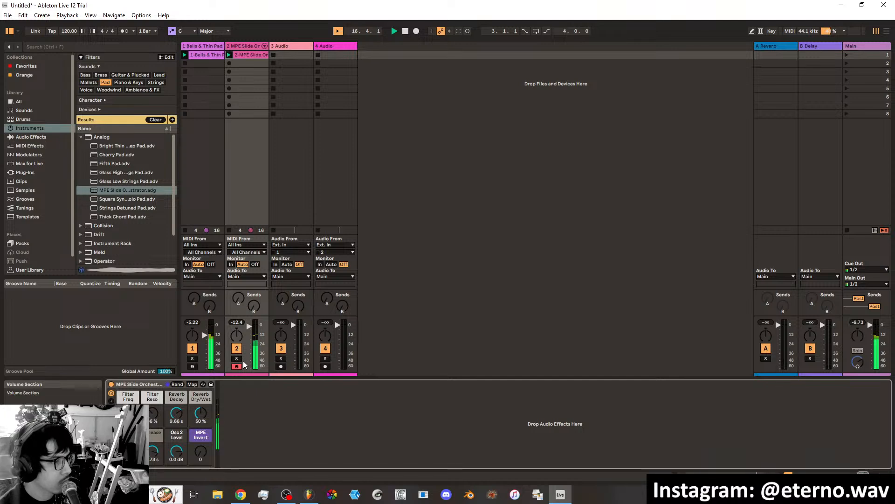
# Add an LFO after the second track's MPE Slide Orchestrator devices and map it to the rack's Filter Freq macro.
pyautogui.click(111, 400)
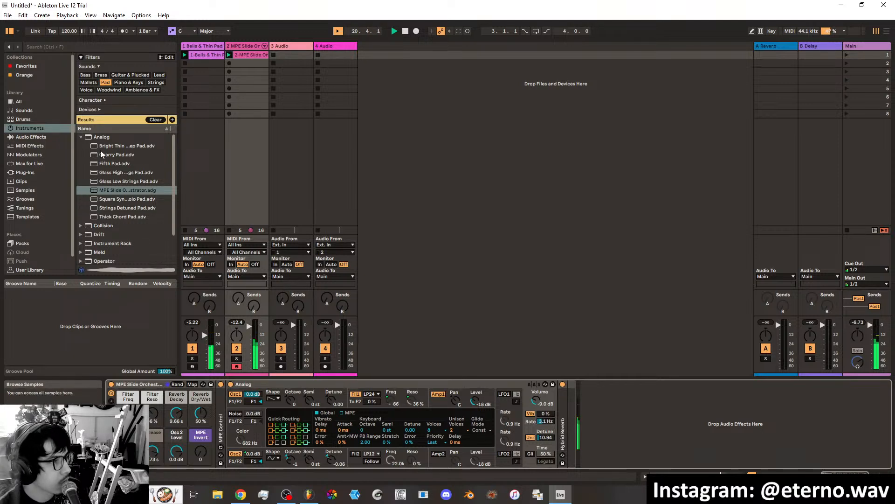
pyautogui.click(25, 66)
pyautogui.moveTo(100, 110); pyautogui.dragTo(607, 429)
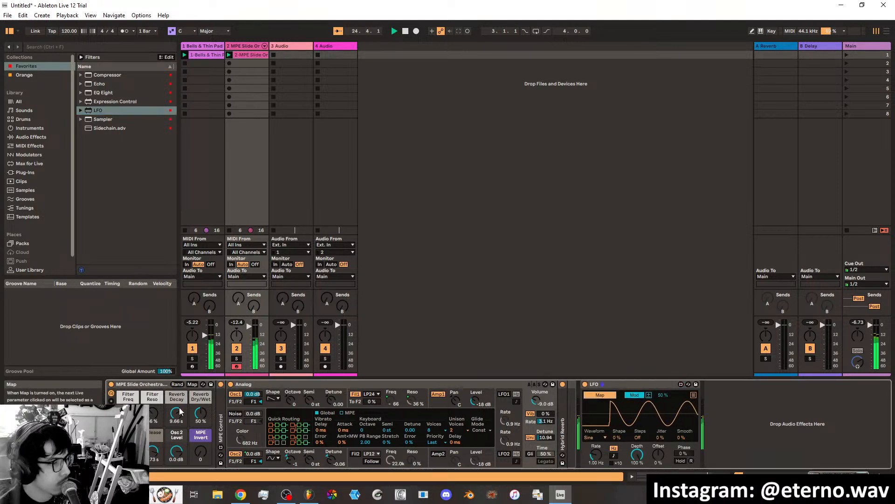
pyautogui.click(128, 413)
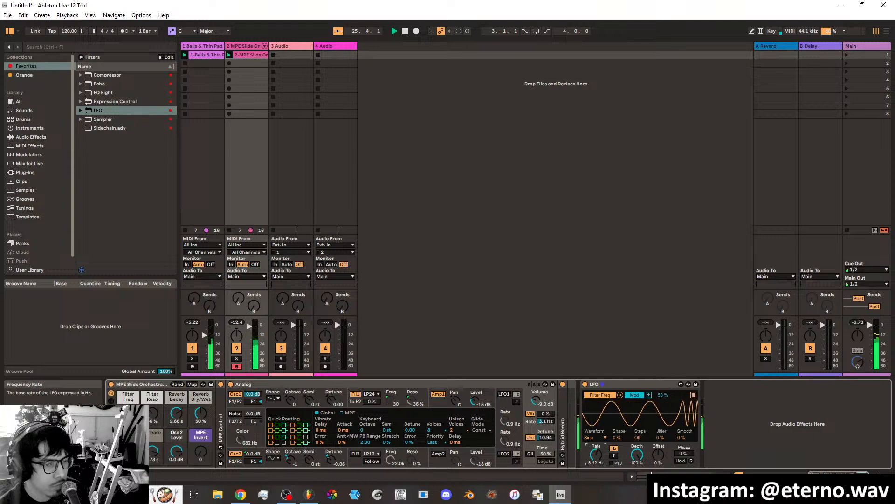
# Try faster LFO rates and the Triangle waveform, and settle on the Stray waveform at a rate of 0.57 Hz.
pyautogui.moveTo(596, 455); pyautogui.dragTo(596, 446)
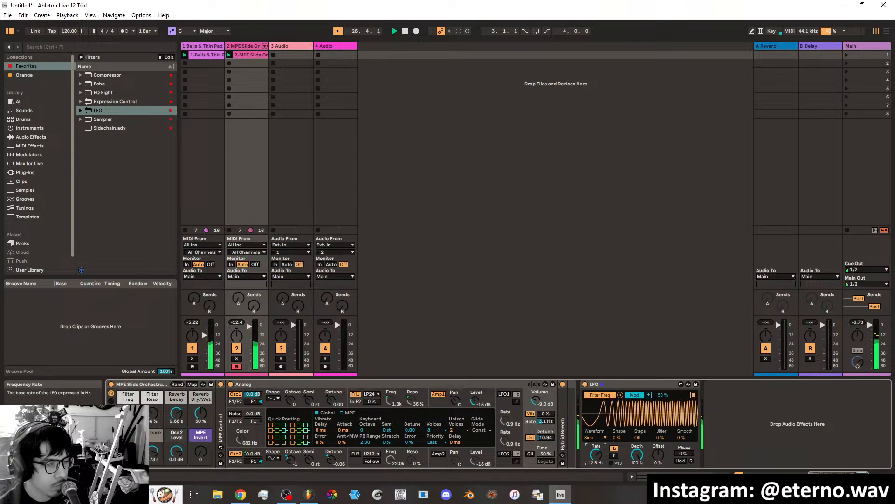
pyautogui.click(593, 437)
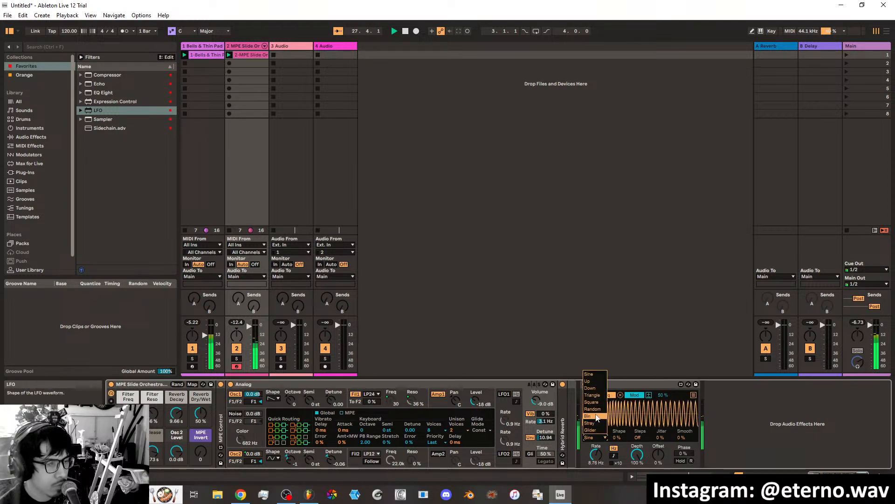
pyautogui.click(597, 395)
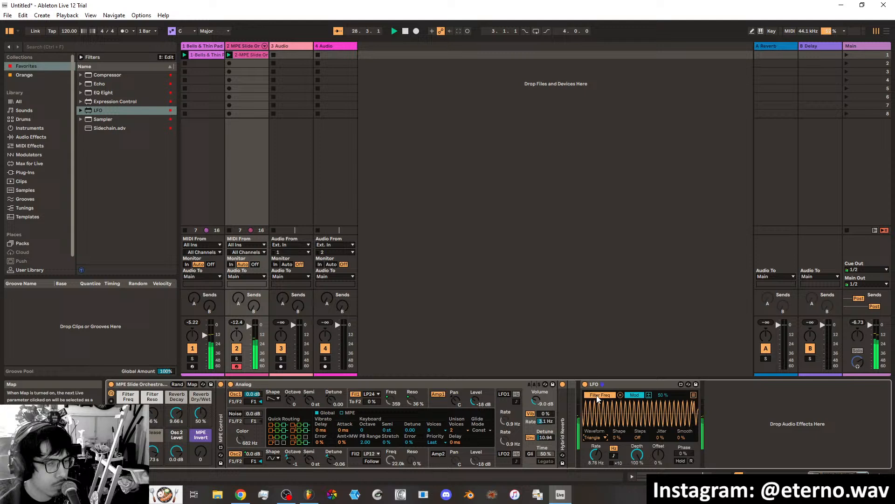
pyautogui.click(600, 439)
pyautogui.click(595, 388)
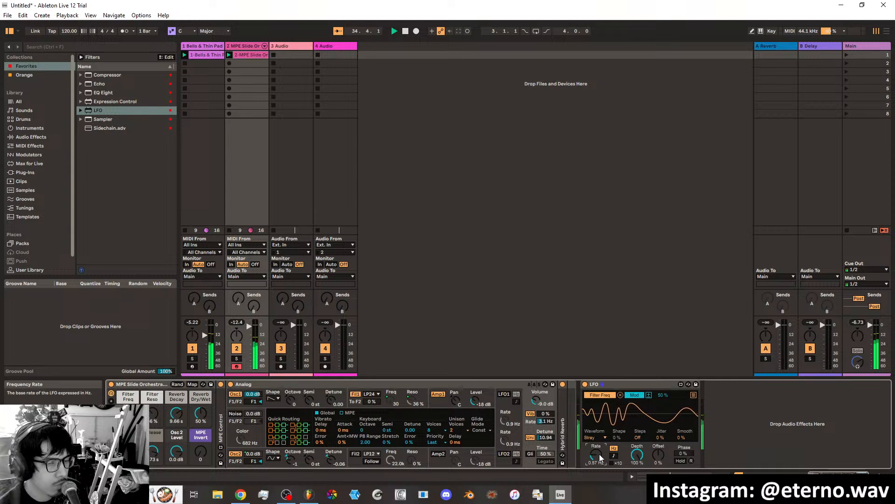
# Switch the LFO mapping to Remote with a 9 % to 25 % range, and set its rate to 2.49 Hz and depth to 86.6 %.
pyautogui.click(634, 395)
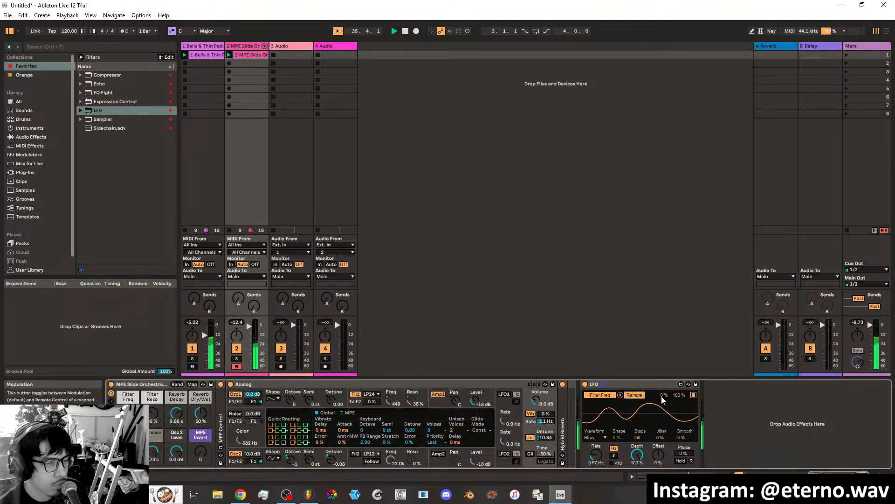
pyautogui.moveTo(679, 395); pyautogui.dragTo(679, 397)
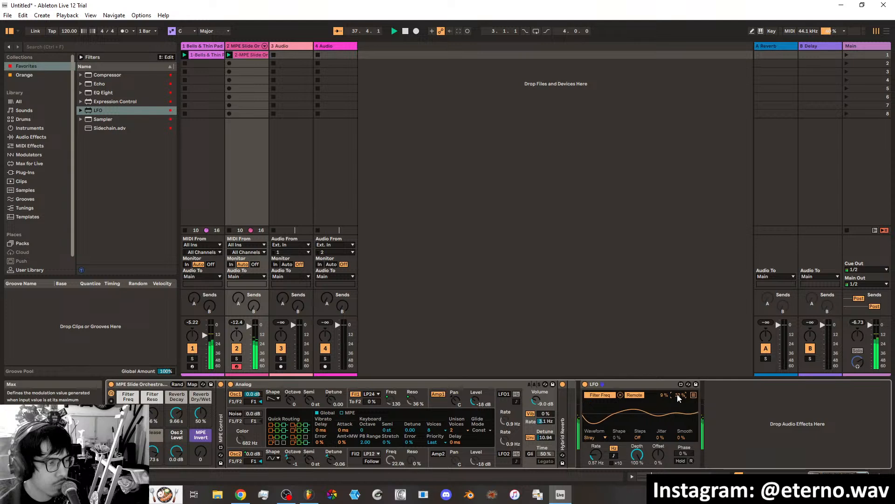
pyautogui.moveTo(596, 455); pyautogui.dragTo(596, 445)
pyautogui.moveTo(680, 395); pyautogui.dragTo(679, 398)
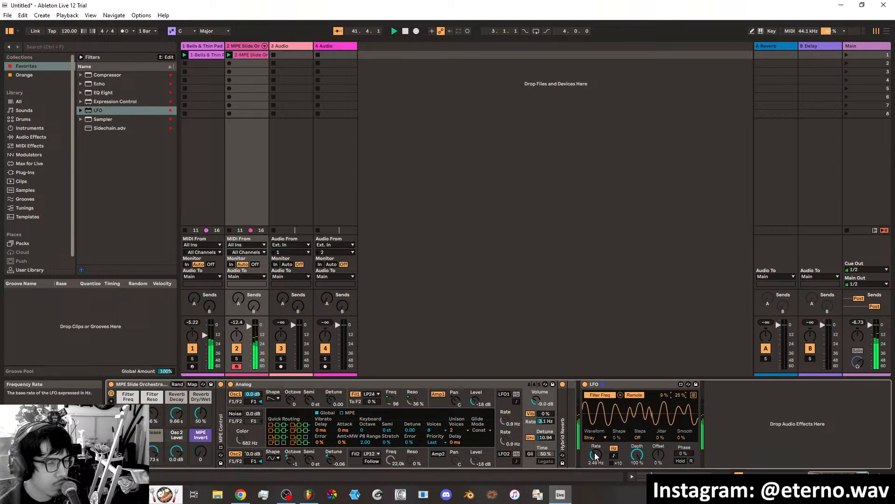
pyautogui.moveTo(635, 456); pyautogui.dragTo(637, 447)
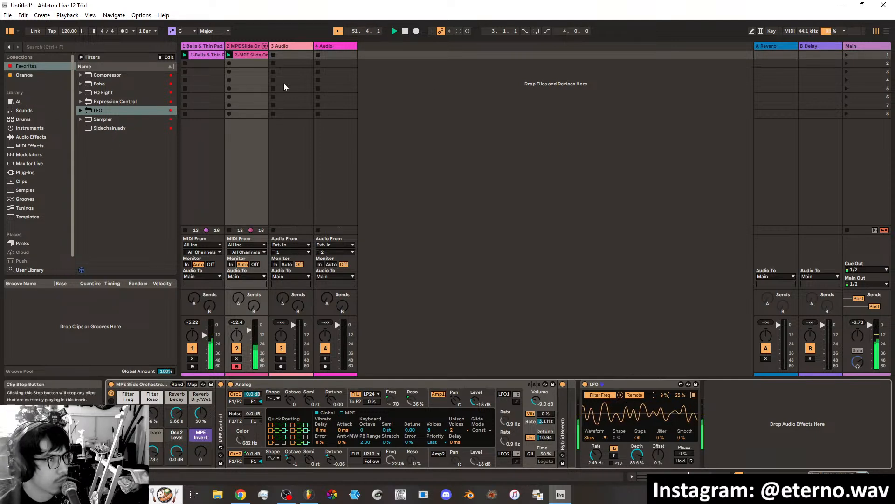
# Delete the two empty audio tracks, 3 Audio and 4 Audio.
pyautogui.rightClick(296, 47)
pyautogui.click(326, 91)
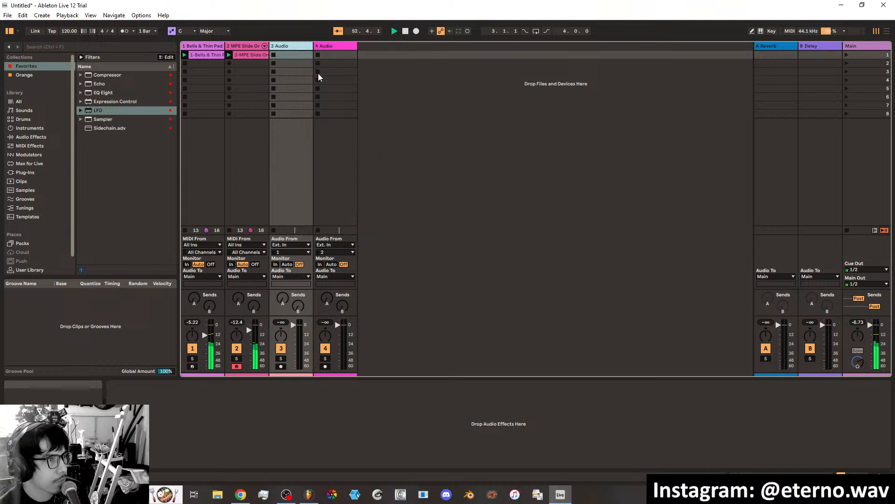
pyautogui.rightClick(297, 46)
pyautogui.click(310, 72)
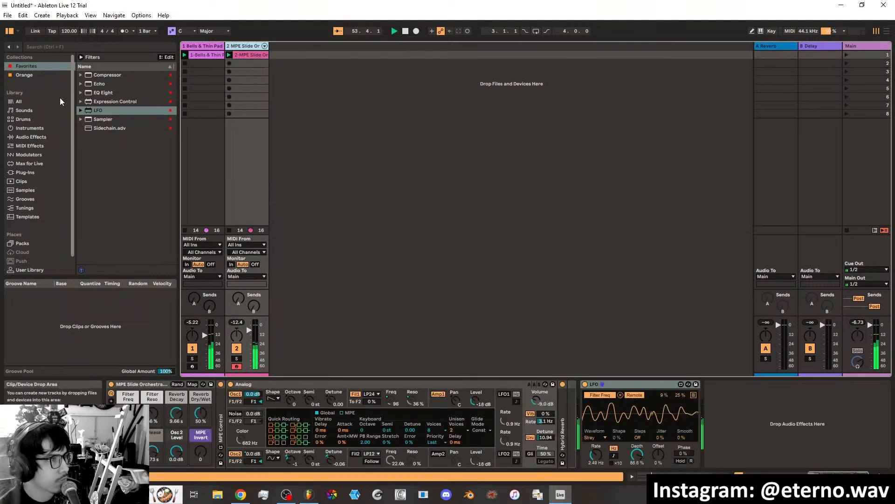
# Create a third track with Sampler from the favorites and load the Kick 4-4 Soft 128 bpm.aif sample into it.
pyautogui.click(32, 66)
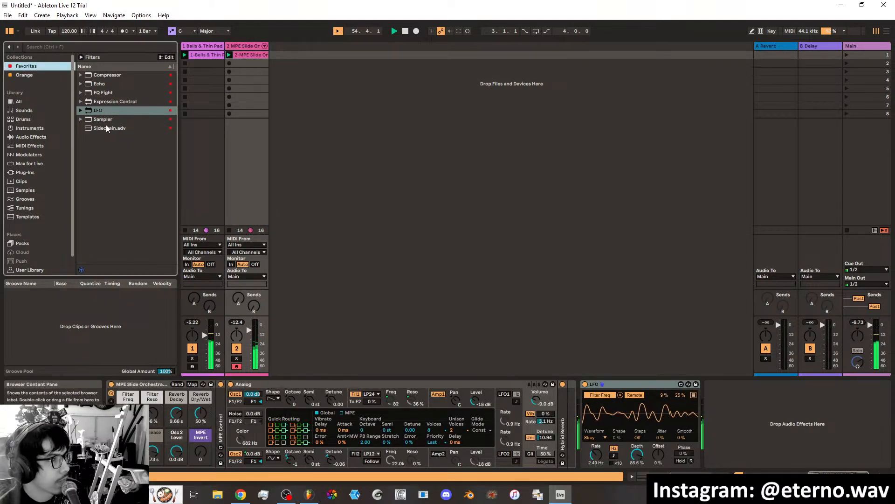
pyautogui.moveTo(103, 122); pyautogui.dragTo(279, 60)
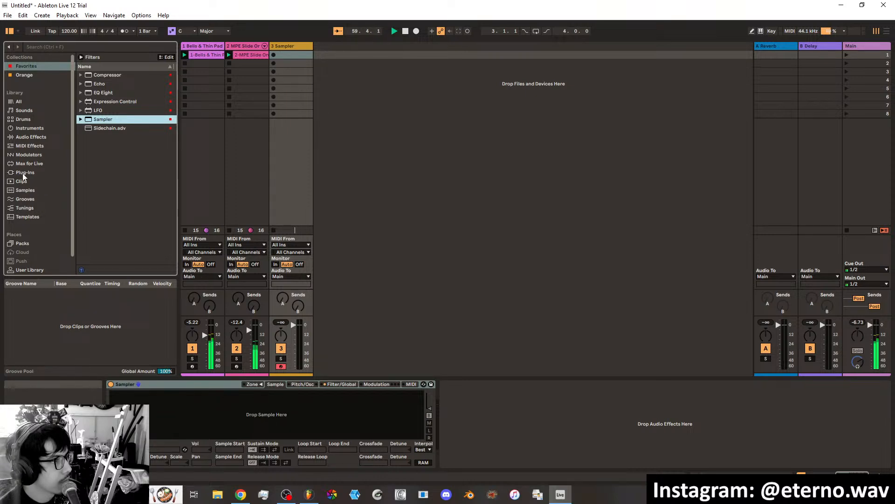
pyautogui.click(26, 190)
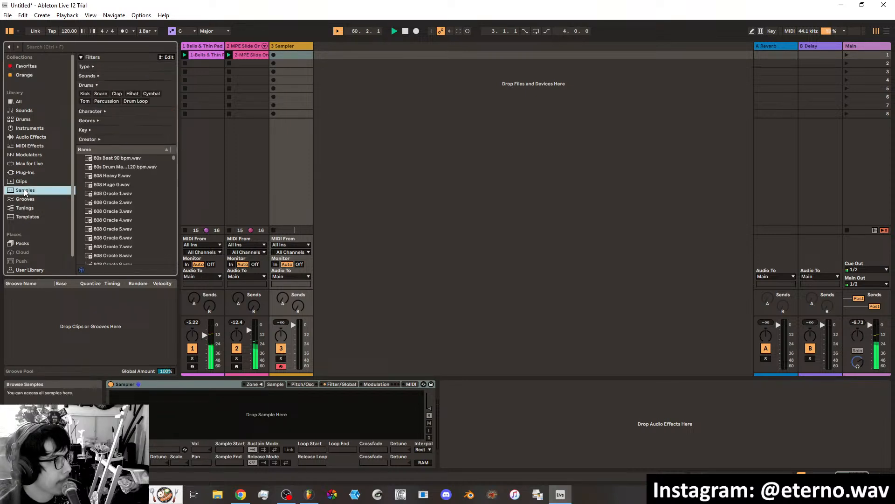
pyautogui.click(84, 94)
pyautogui.click(124, 169)
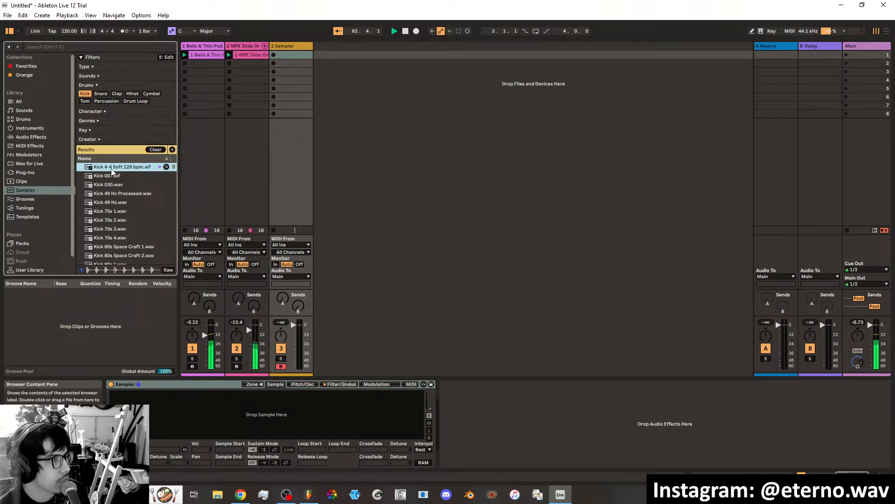
pyautogui.moveTo(179, 427); pyautogui.dragTo(177, 419)
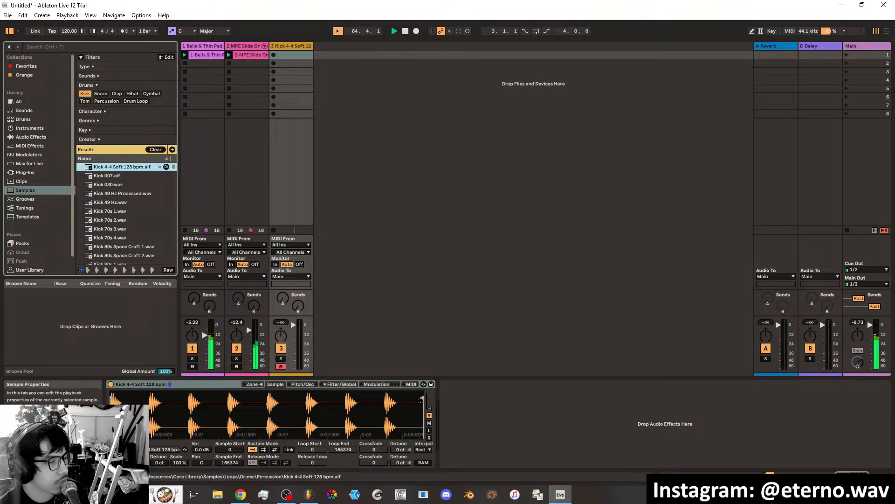
# Trim the kick sample to its first hit, ending at 10321, and record a two-bar kick clip on the third track.
pyautogui.click(420, 399)
pyautogui.moveTo(419, 399); pyautogui.dragTo(129, 398)
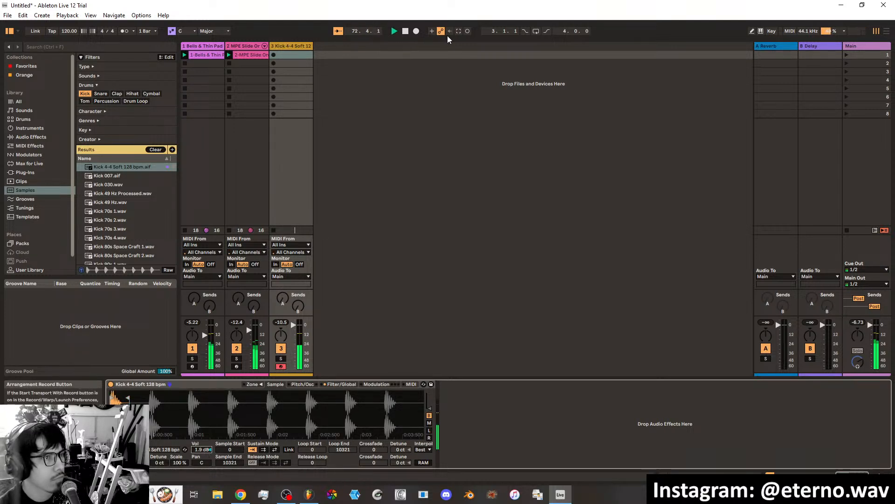
pyautogui.click(466, 32)
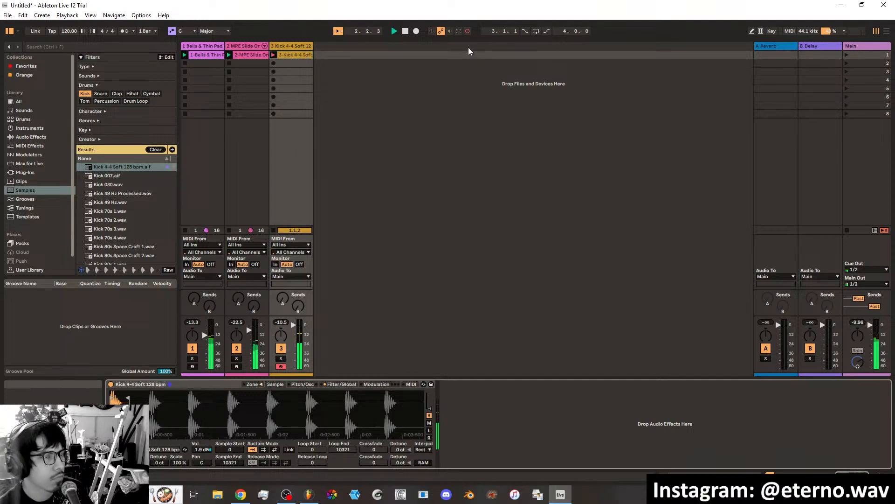
pyautogui.click(467, 31)
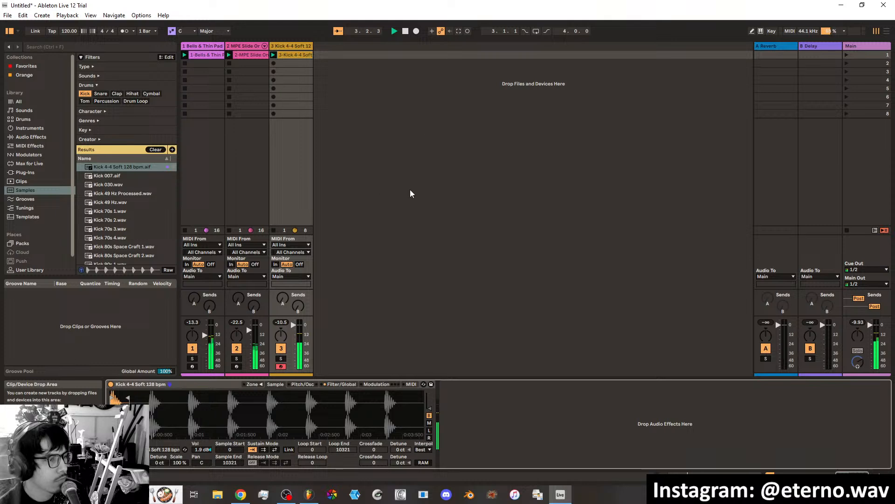
# Open the recorded kick clip and quantize its notes to a 1/4 grid with the Quantize transformation.
pyautogui.doubleClick(295, 55)
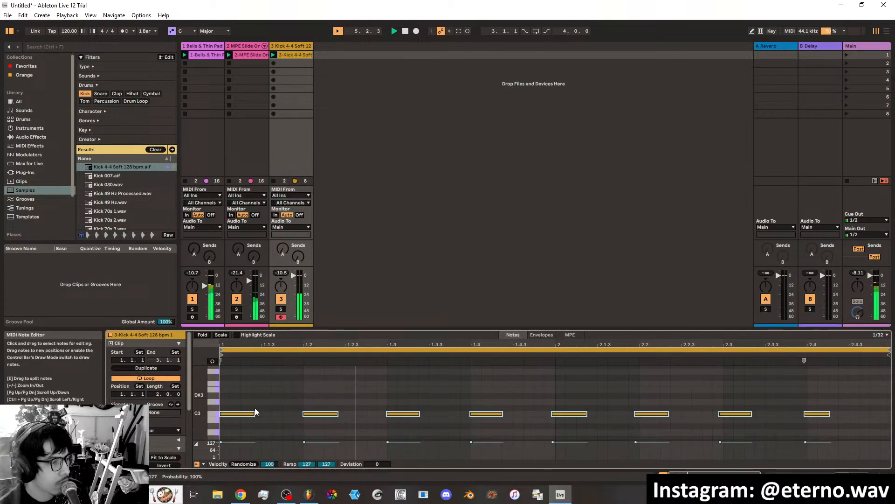
pyautogui.scroll(-5, 181, 392)
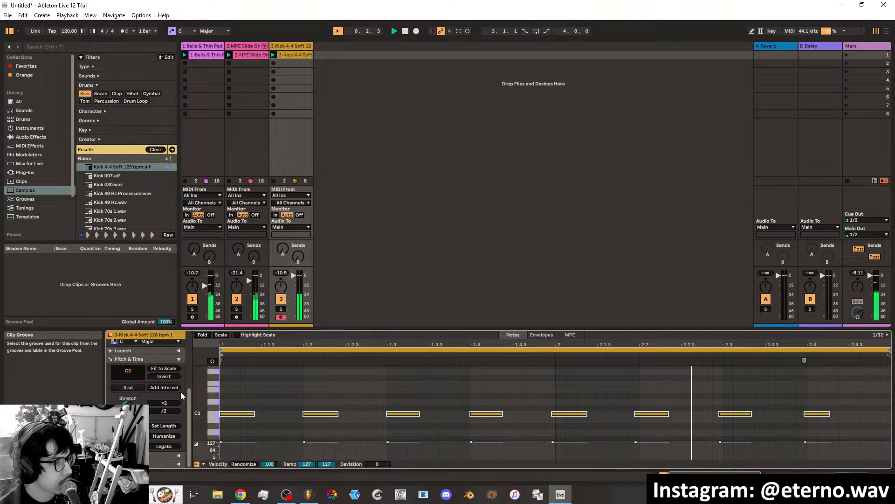
pyautogui.scroll(1, 180, 392)
pyautogui.scroll(-1, 178, 392)
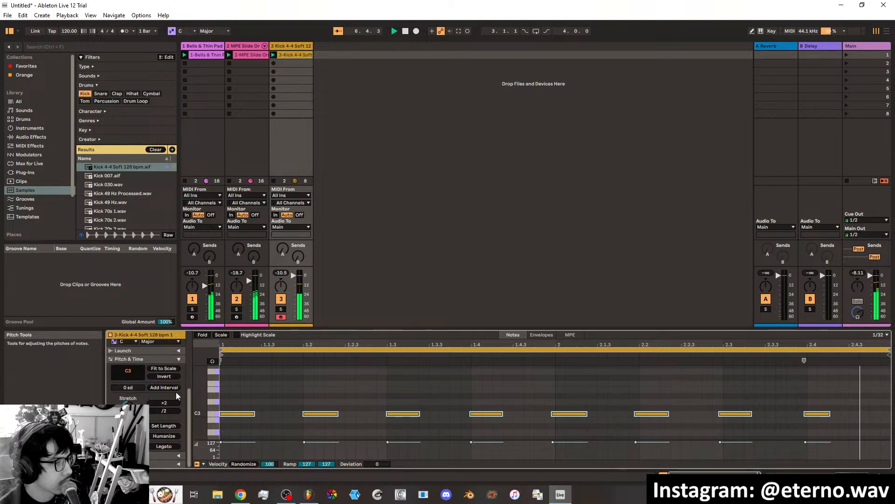
pyautogui.click(178, 359)
pyautogui.scroll(1, 179, 450)
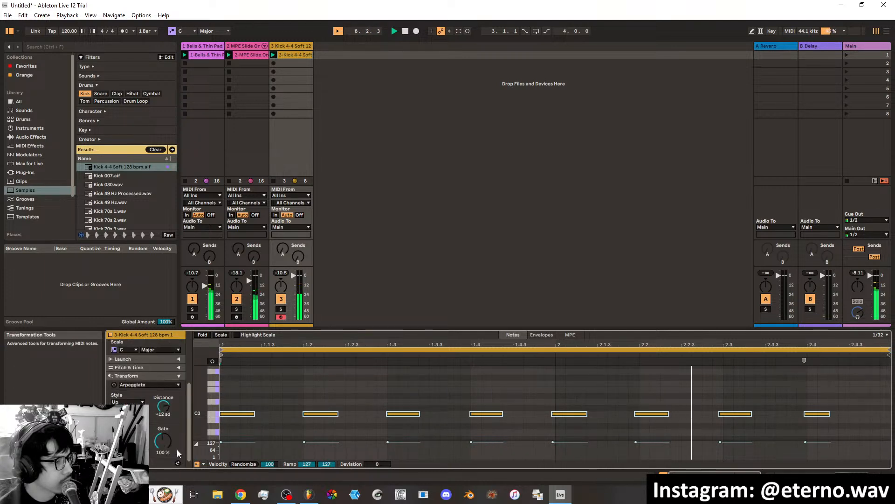
pyautogui.scroll(-1, 177, 450)
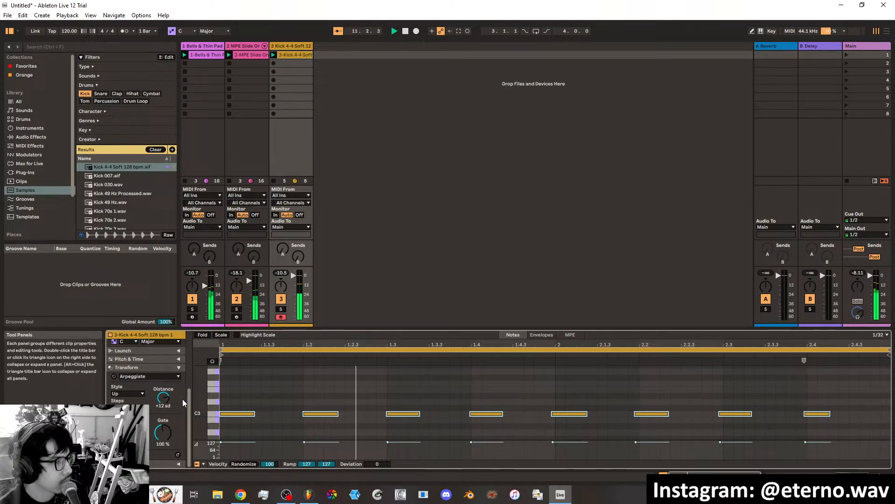
pyautogui.scroll(1, 177, 396)
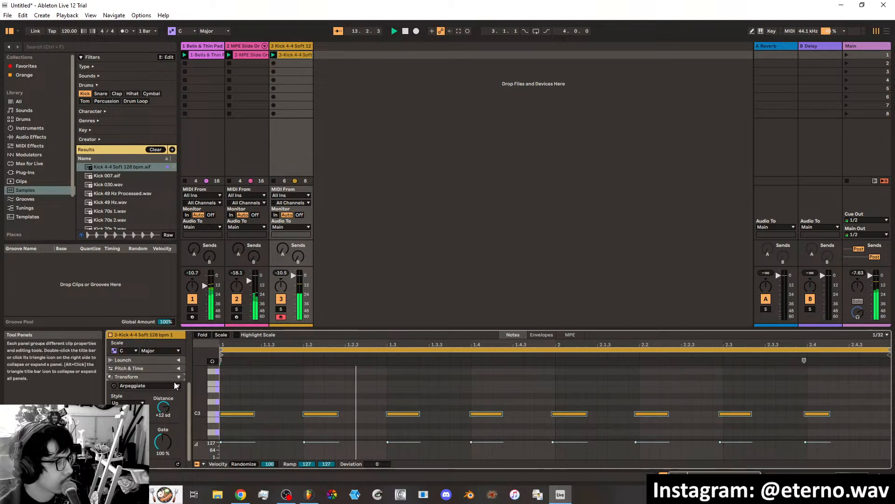
pyautogui.click(177, 385)
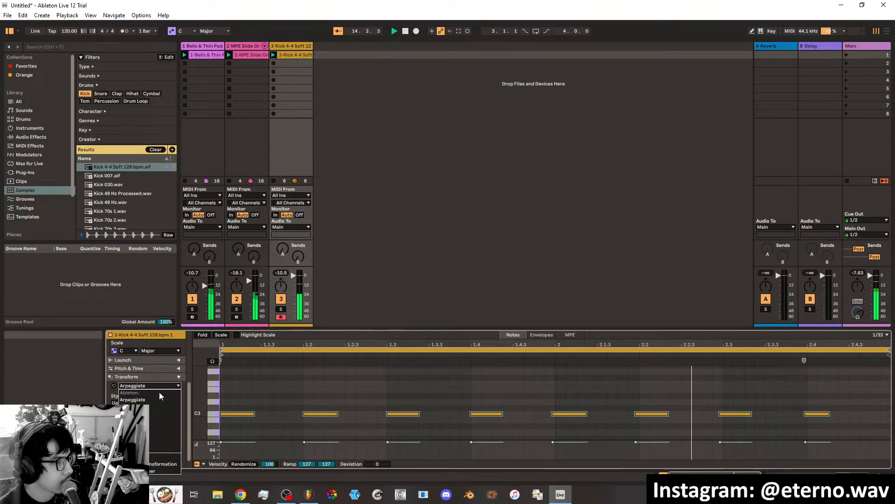
pyautogui.click(149, 420)
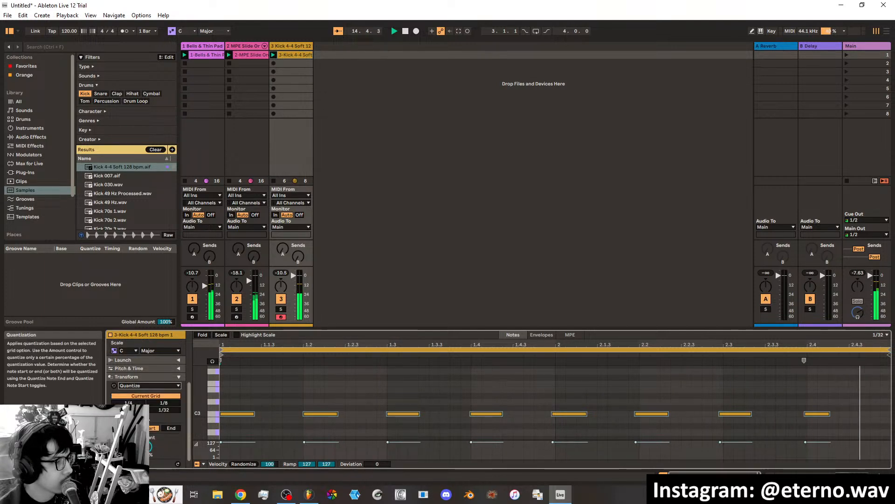
pyautogui.click(139, 404)
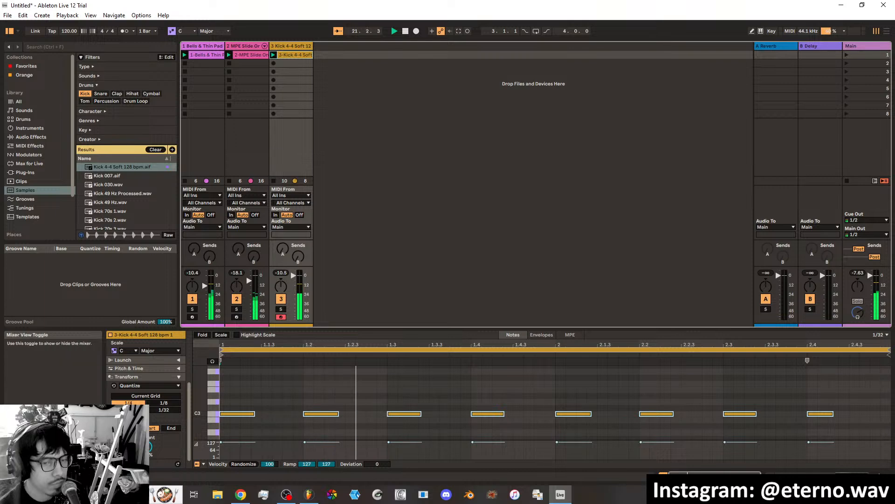
# Return to the kick track's devices and add the Loud-Kneeless preset of the Compressor after the Sampler.
pyautogui.click(880, 475)
pyautogui.click(880, 476)
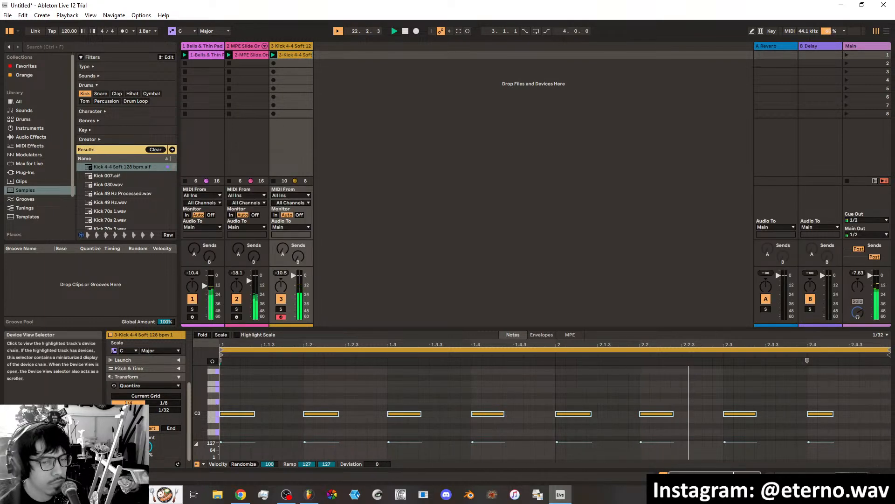
pyautogui.click(853, 476)
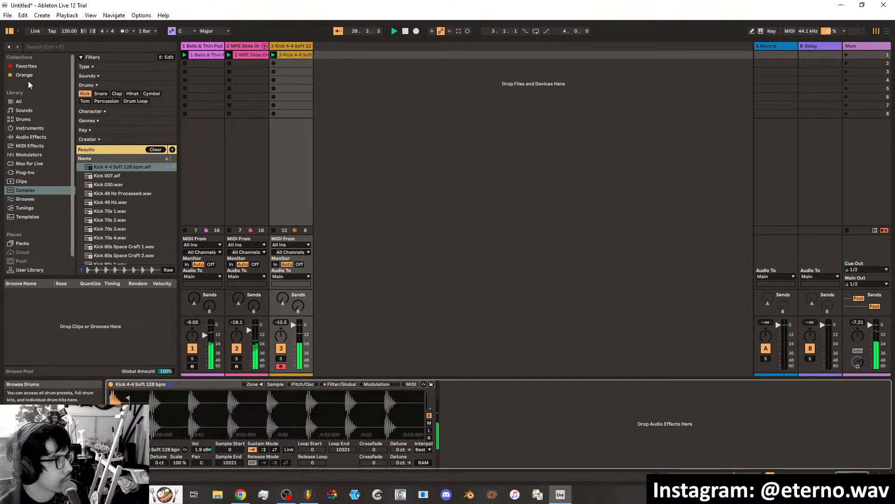
pyautogui.click(26, 66)
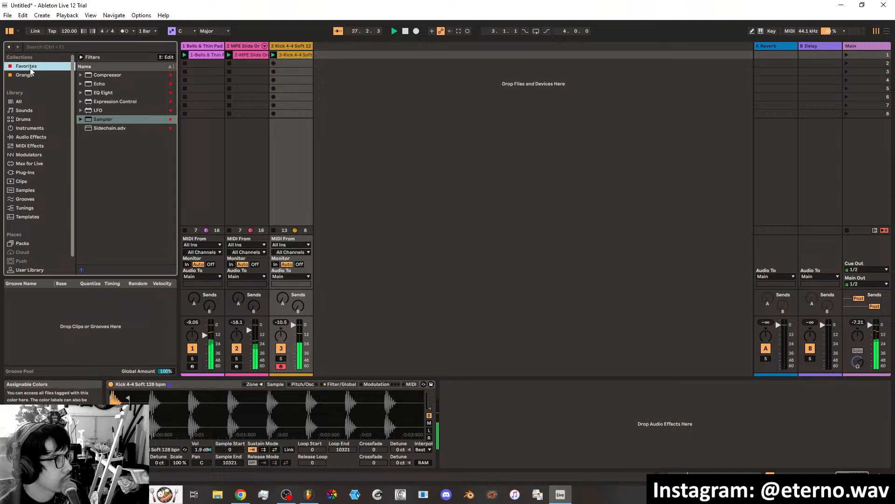
pyautogui.click(98, 74)
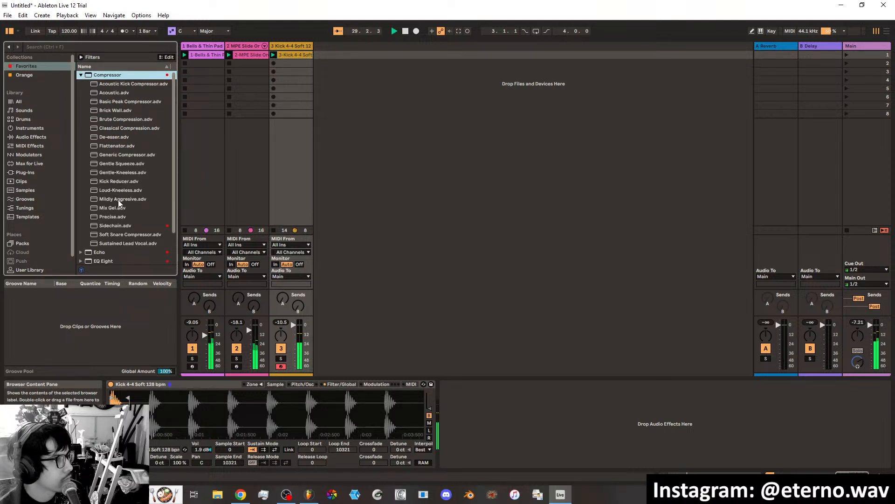
pyautogui.moveTo(123, 190); pyautogui.dragTo(498, 434)
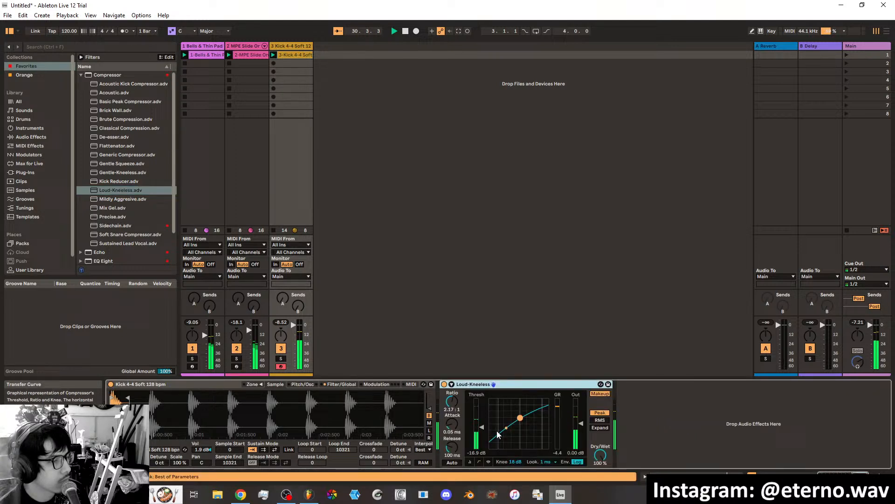
# Add the Saturator audio effect between the Sampler and the Compressor on the kick track, with Drive at 6.86 dB.
pyautogui.click(29, 137)
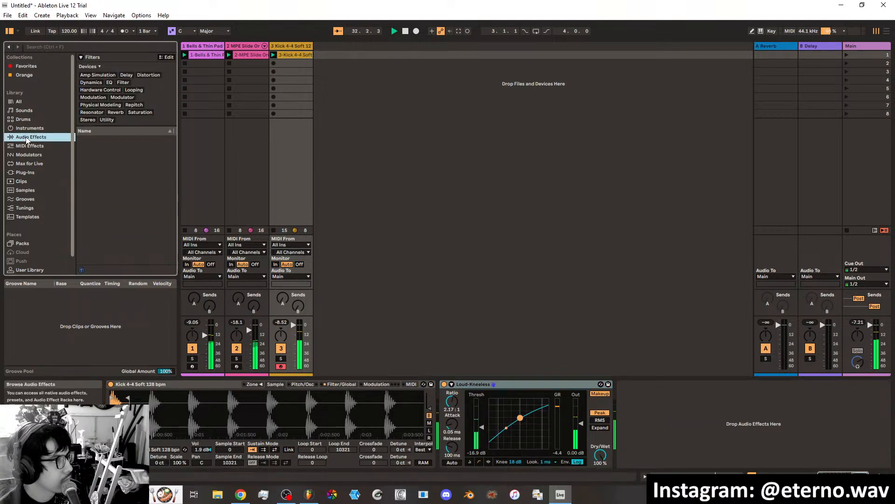
pyautogui.scroll(-7, 113, 217)
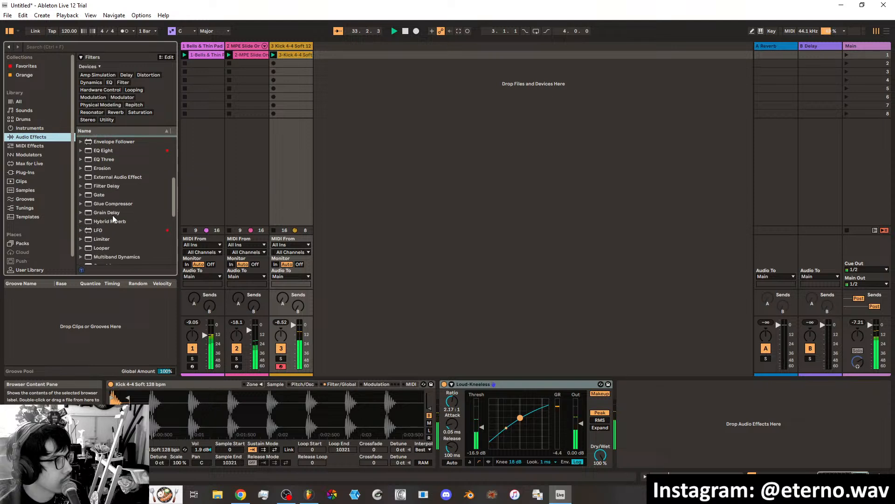
pyautogui.scroll(-2, 112, 217)
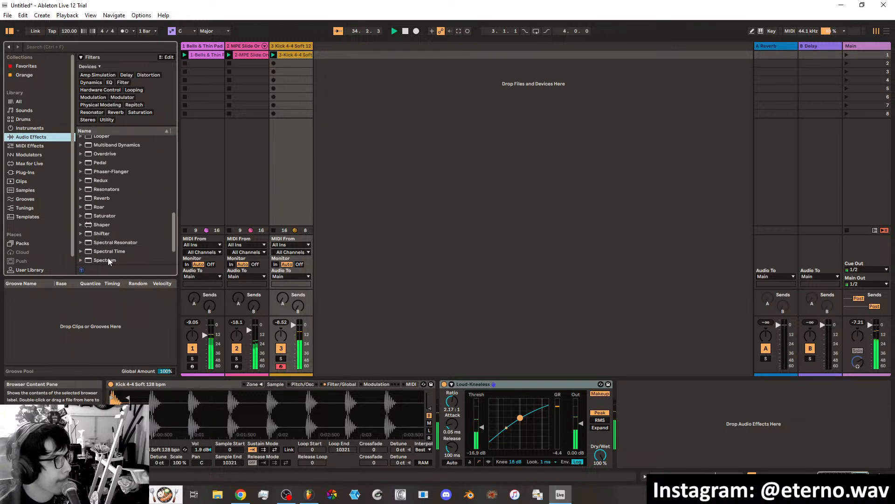
pyautogui.scroll(-1, 111, 239)
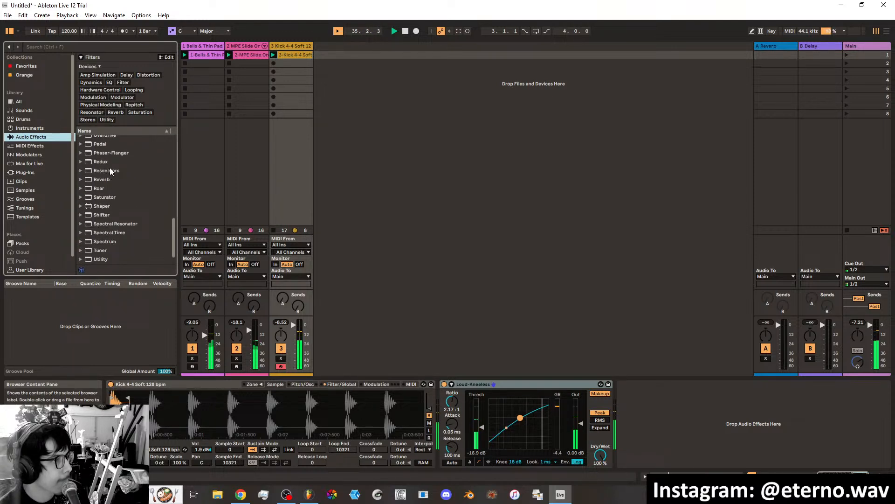
pyautogui.click(104, 197)
pyautogui.moveTo(287, 266); pyautogui.dragTo(451, 400)
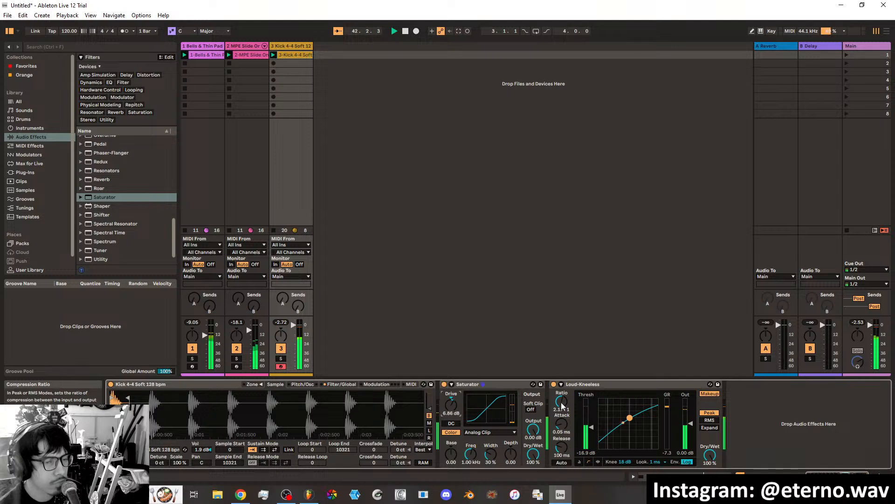
# Set the kick's Compressor to a 1.52:1 ratio, 10.4 ms attack, -15.3 dB threshold and 2.36 dB output.
pyautogui.moveTo(562, 400); pyautogui.dragTo(562, 392)
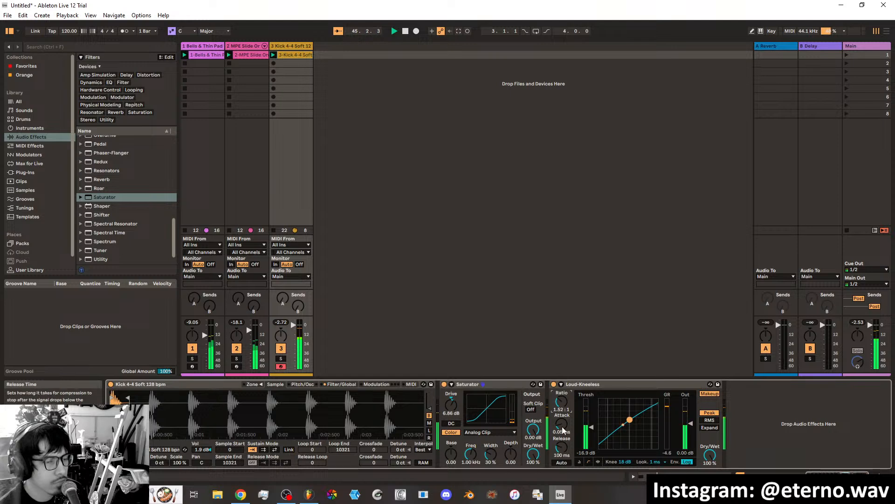
pyautogui.moveTo(562, 423); pyautogui.dragTo(595, 424)
pyautogui.moveTo(690, 429); pyautogui.dragTo(690, 426)
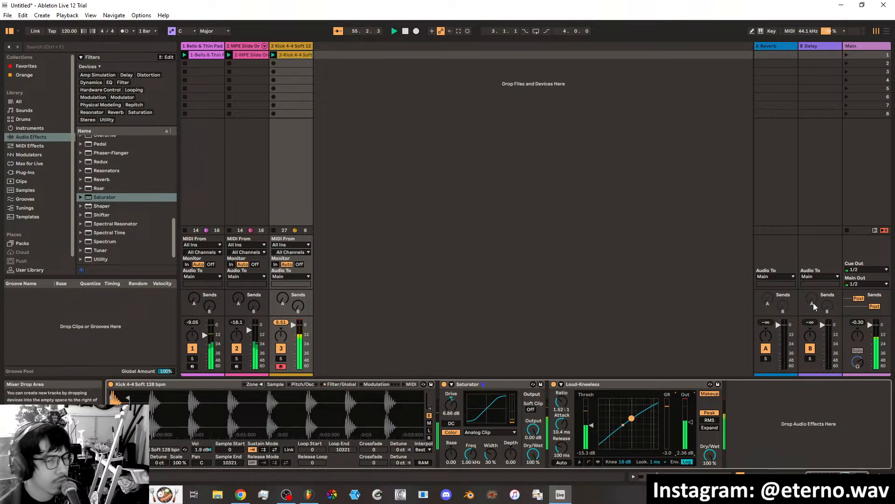
# Add the favorite Sidechain.adv preset to the Bells & Thin Pad track, feed it from the kick track and raise its threshold.
pyautogui.click(248, 48)
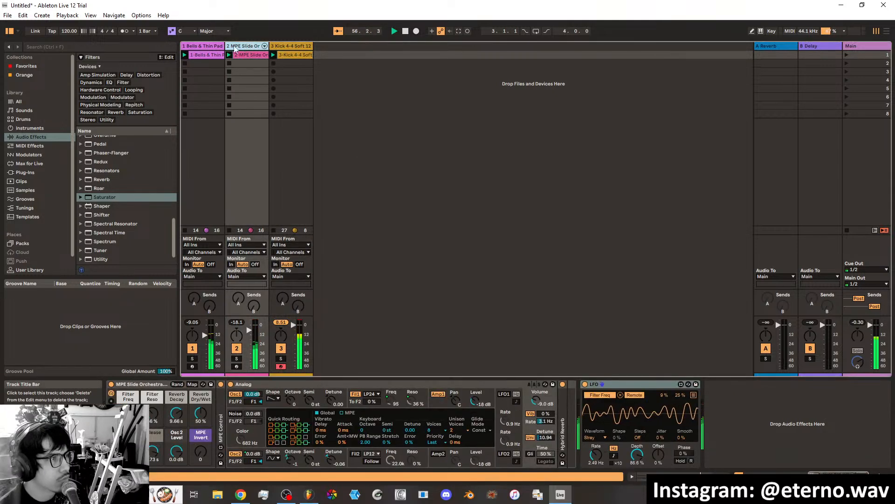
pyautogui.click(209, 47)
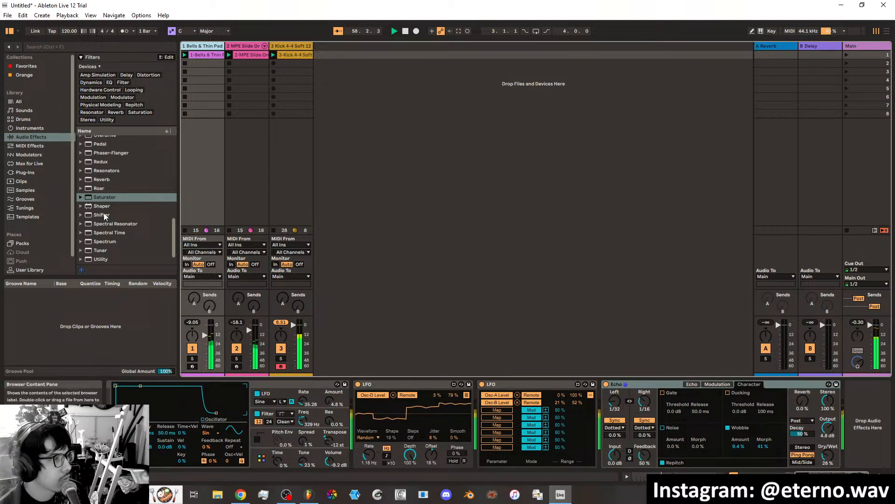
pyautogui.click(21, 67)
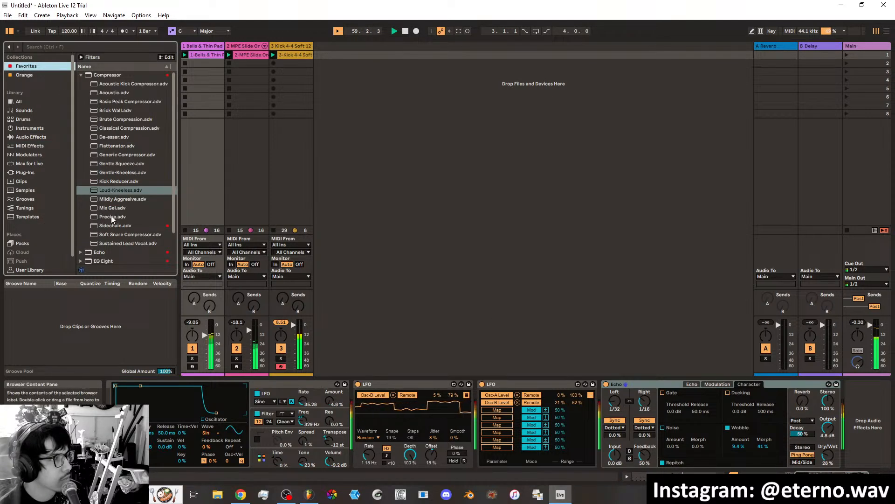
pyautogui.click(80, 74)
pyautogui.doubleClick(106, 128)
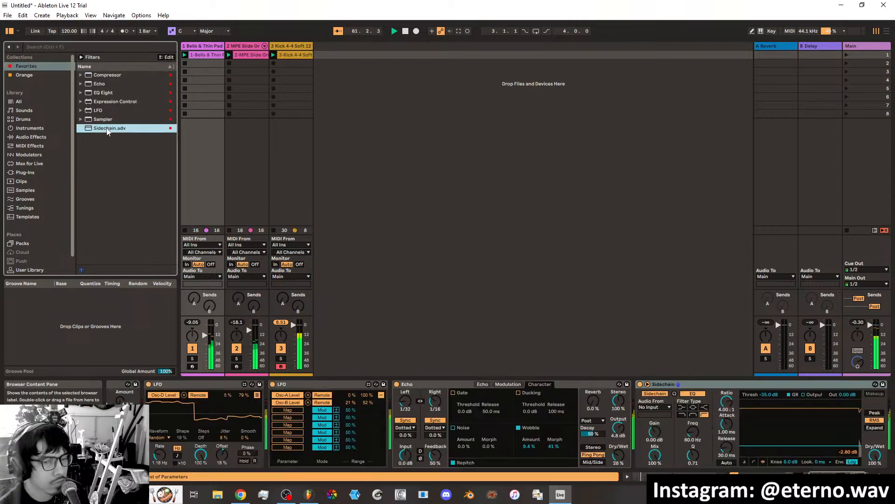
pyautogui.click(665, 407)
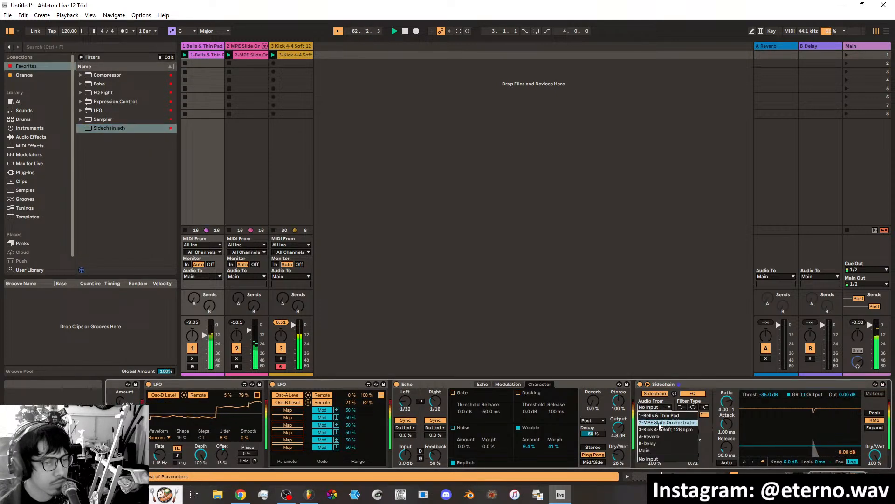
pyautogui.click(666, 429)
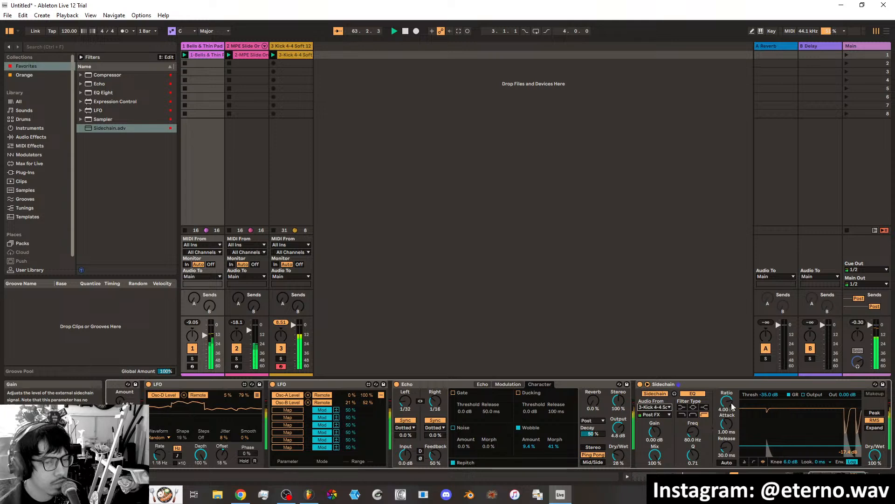
pyautogui.moveTo(801, 445); pyautogui.dragTo(800, 438)
# Add Sidechain.adv to the MPE Slide track, take its sidechain input from the kick track and set the threshold to -24.1 dB.
pyautogui.click(256, 64)
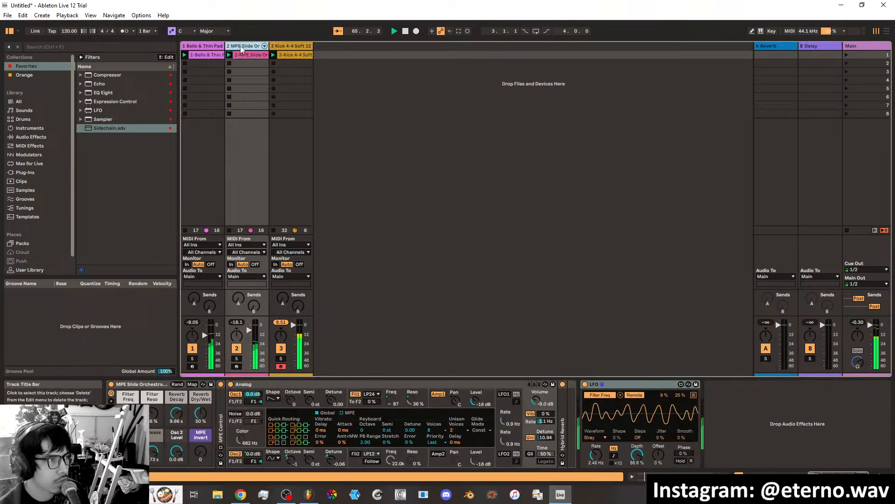
pyautogui.click(122, 129)
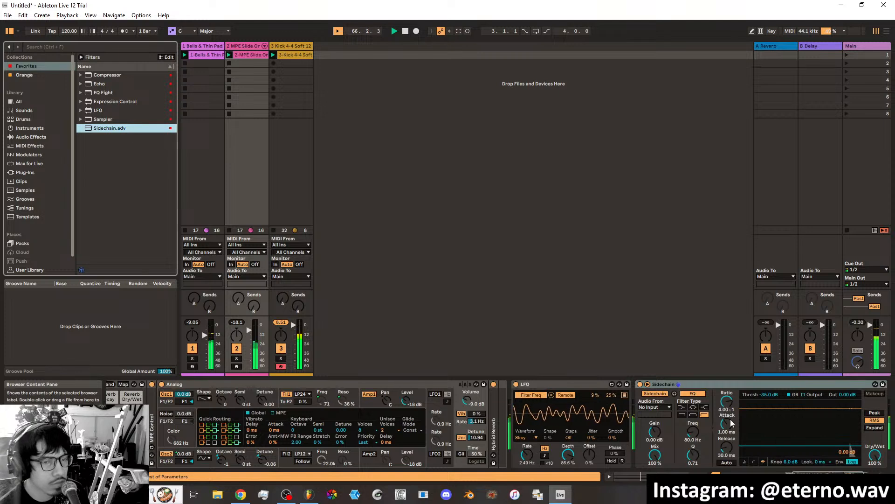
pyautogui.click(655, 407)
pyautogui.click(655, 430)
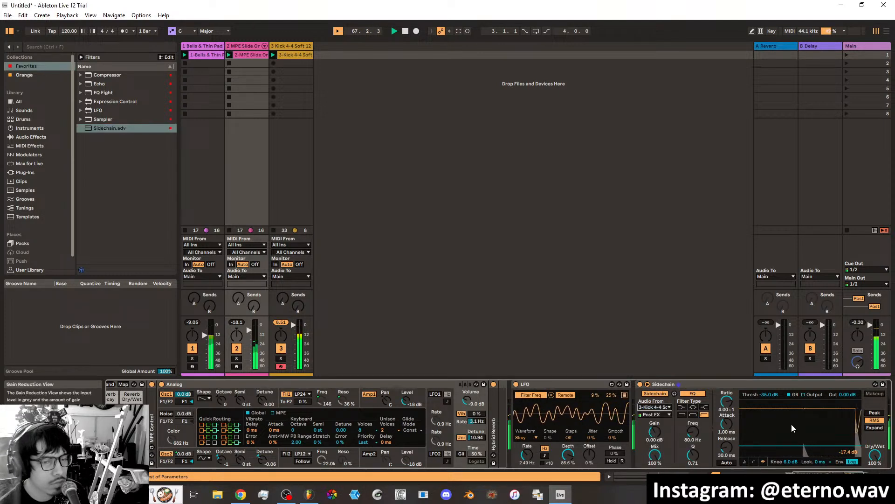
pyautogui.moveTo(793, 445); pyautogui.dragTo(792, 441)
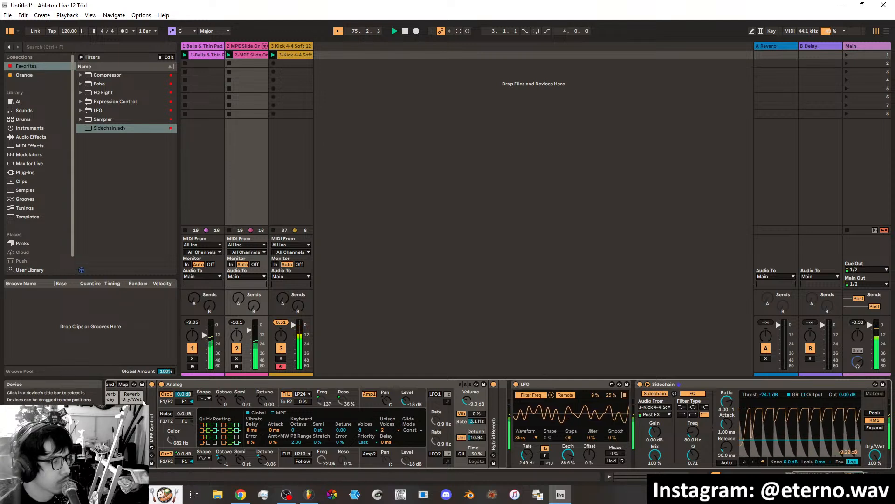
pyautogui.moveTo(819, 474); pyautogui.dragTo(812, 474)
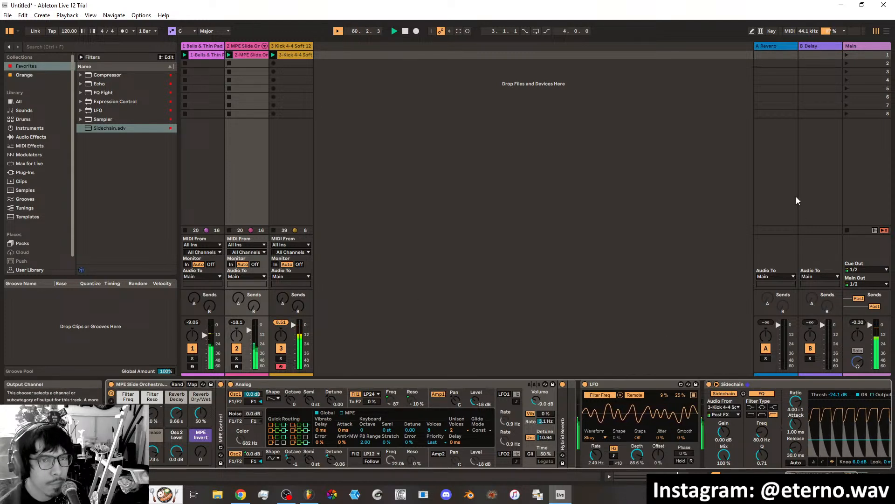
# Replace the Delay device on return track B with Echo from the favorites.
pyautogui.click(833, 59)
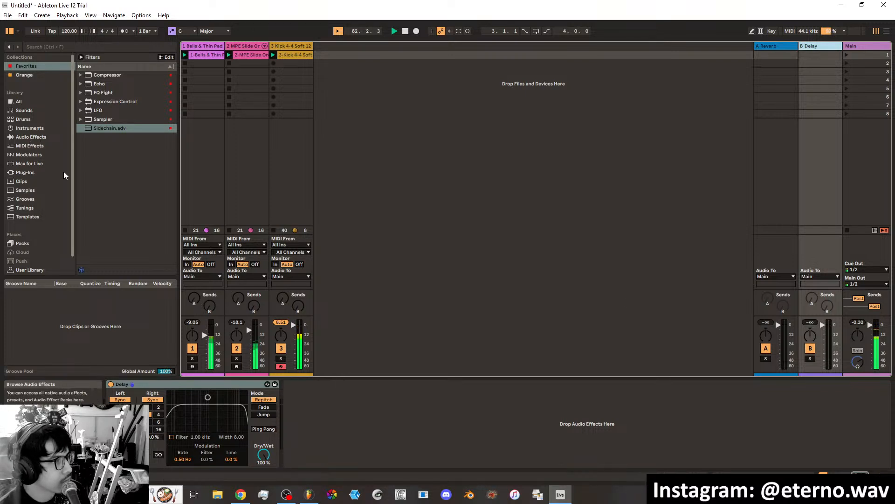
pyautogui.rightClick(163, 383)
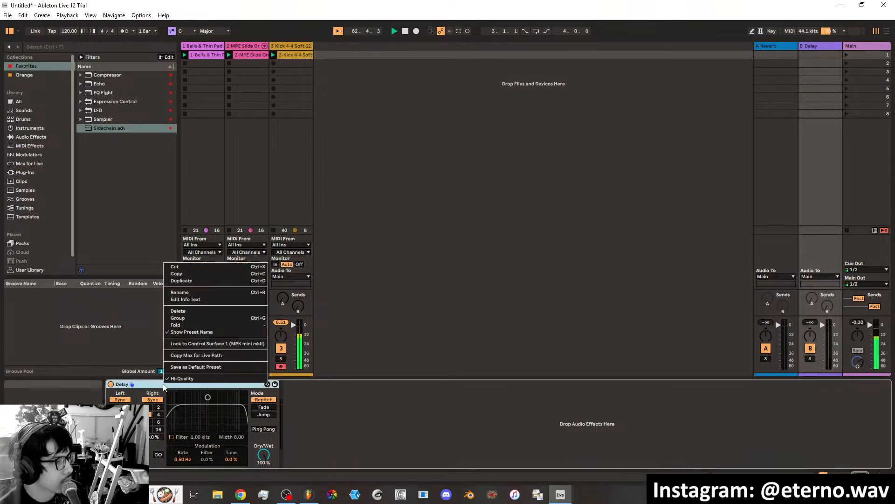
pyautogui.click(183, 311)
pyautogui.moveTo(99, 84); pyautogui.dragTo(157, 398)
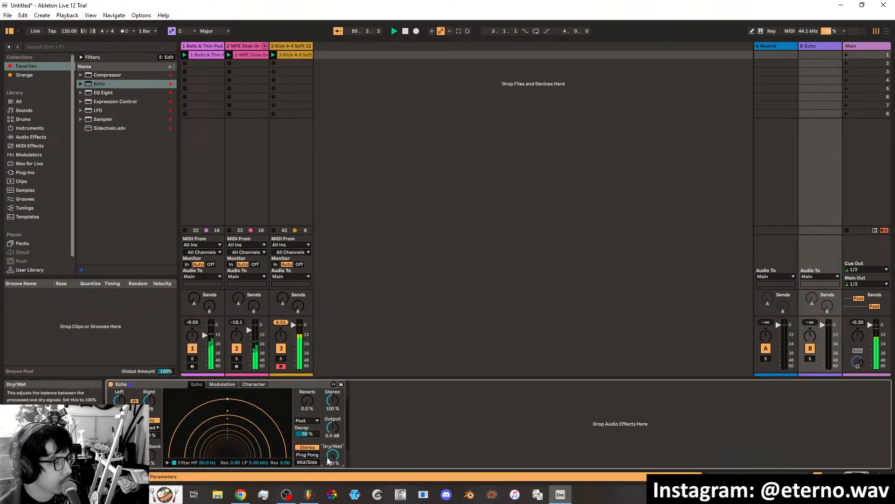
# Set the return track's Echo to Ping Pong with 69% reverb decay and raise send B on the two pad tracks.
pyautogui.click(309, 456)
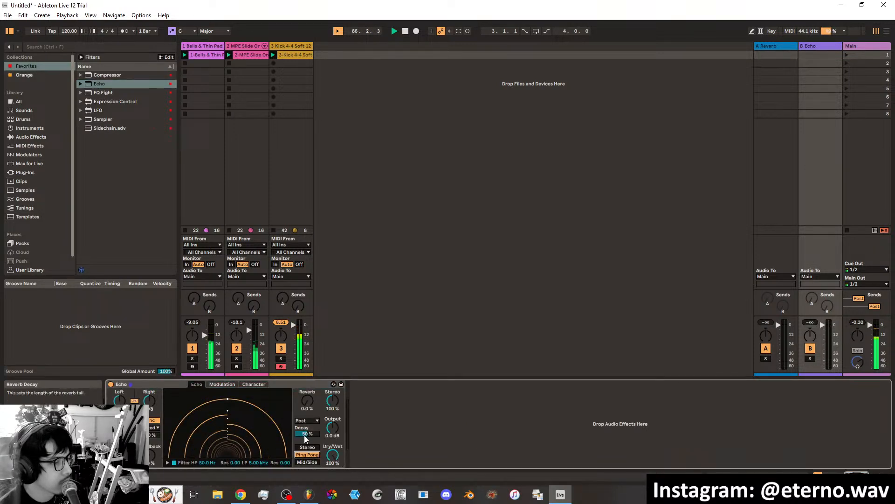
pyautogui.click(306, 433)
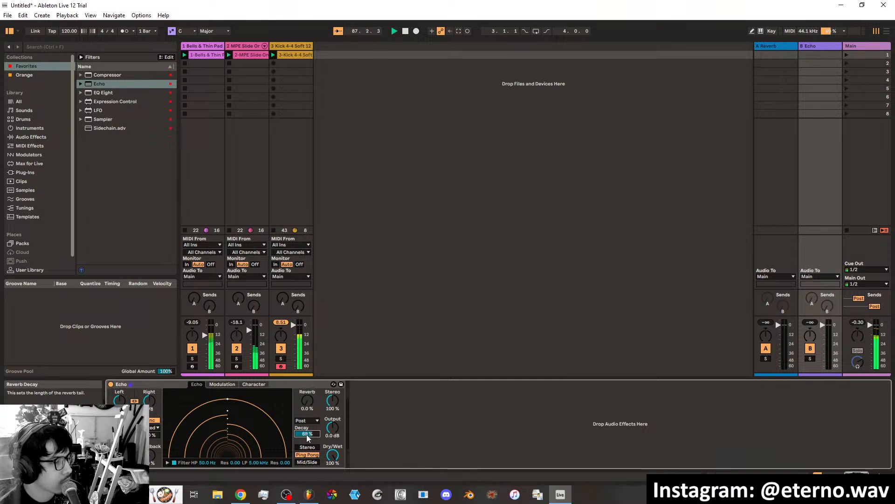
pyautogui.write('69')
pyautogui.press('Return')
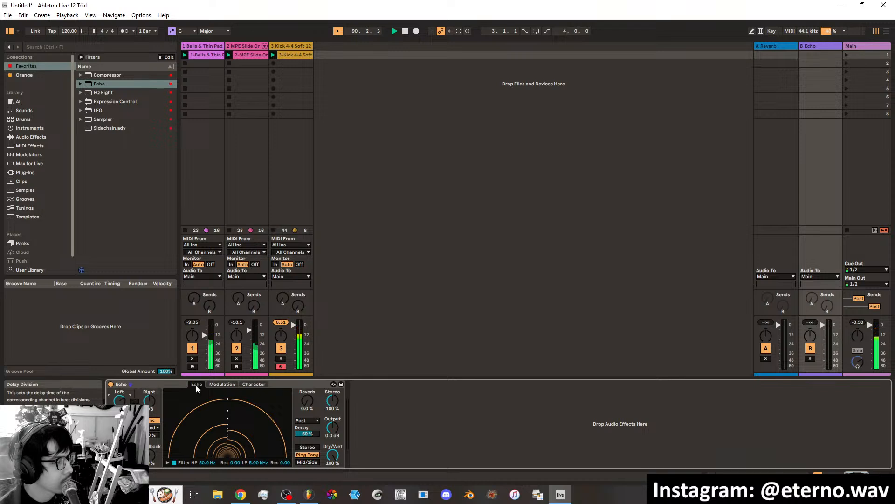
pyautogui.click(322, 313)
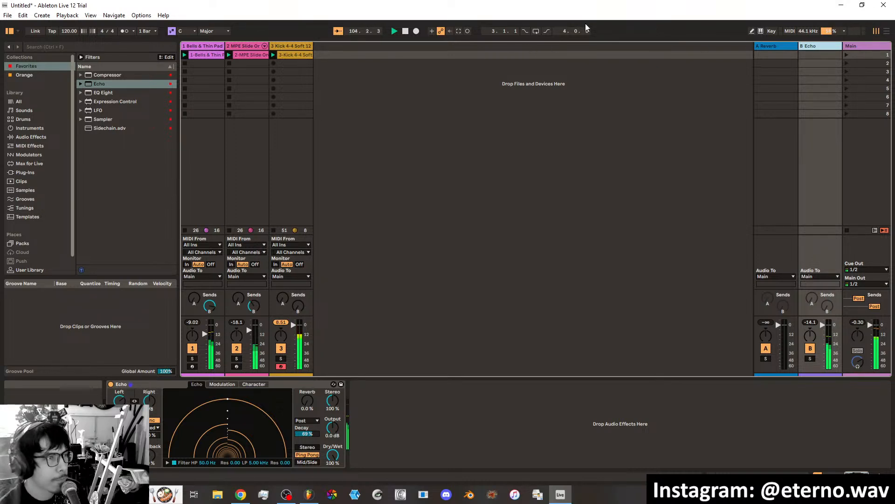
# Examine the average CPU load in the CPU meter options.
pyautogui.click(831, 32)
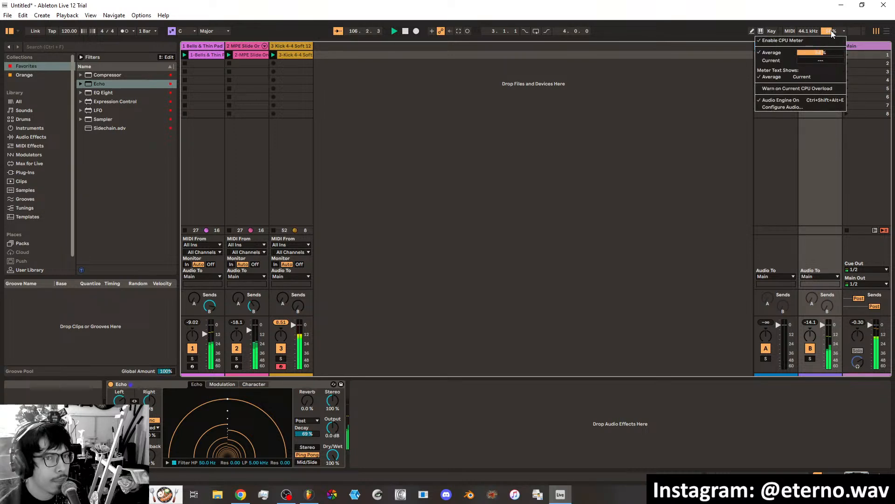
pyautogui.click(786, 53)
pyautogui.click(834, 31)
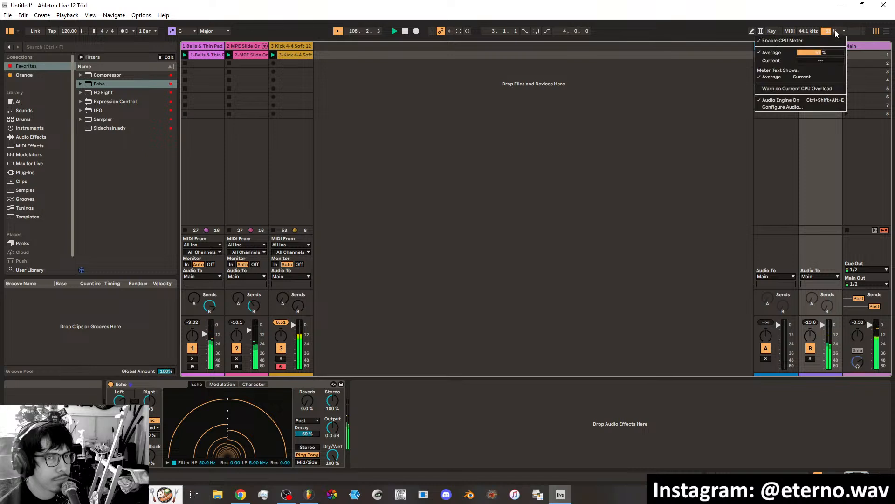
pyautogui.click(834, 30)
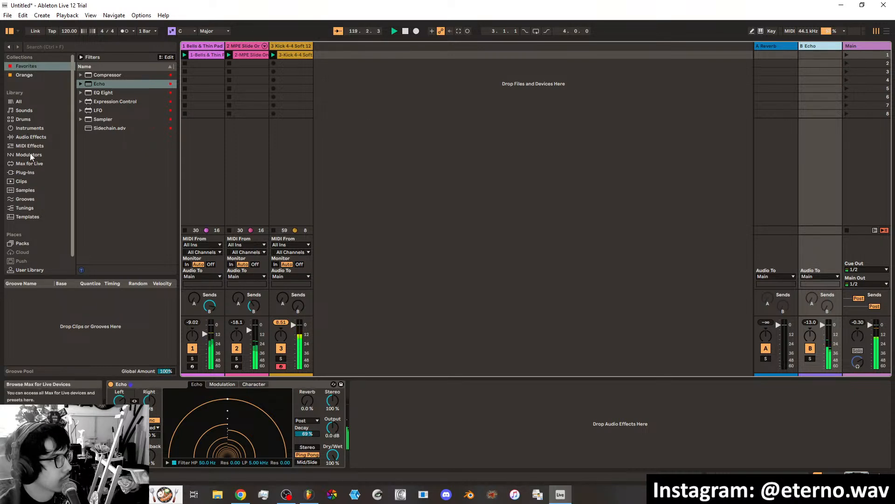
# Switch the instrument browser's sound filter from Pad to Guitar & Plucked and expand the Collision presets.
pyautogui.click(28, 127)
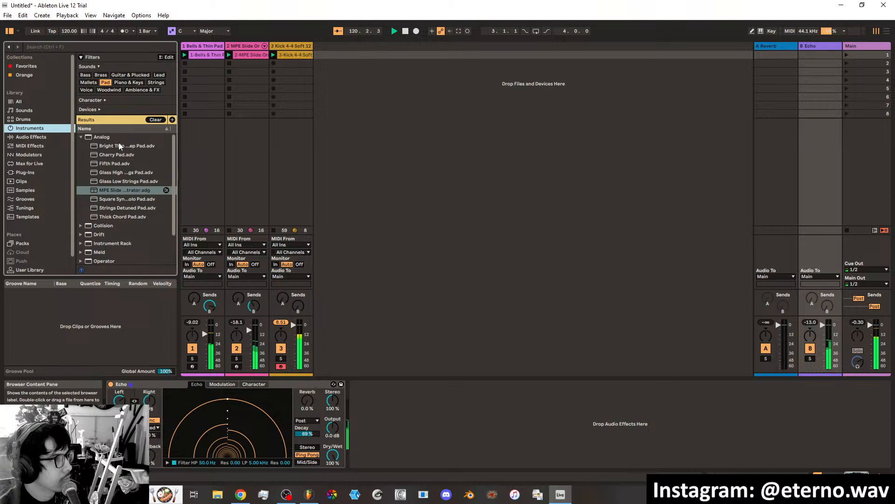
pyautogui.click(106, 83)
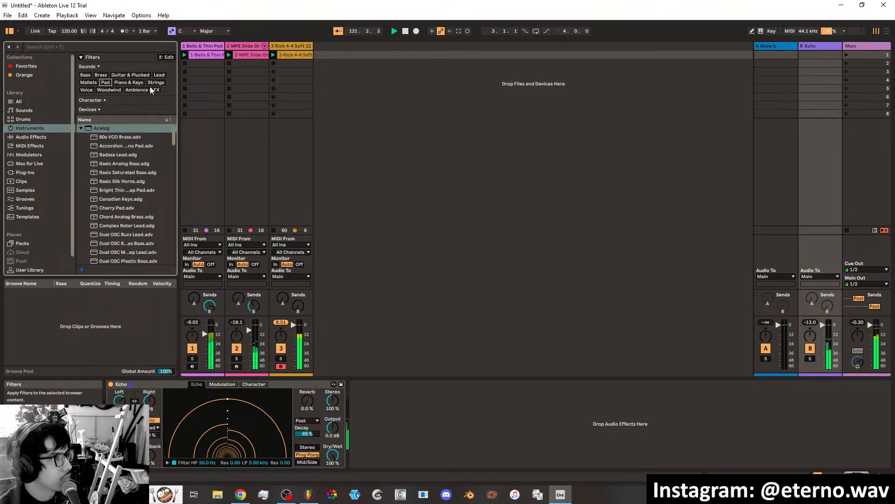
pyautogui.click(139, 75)
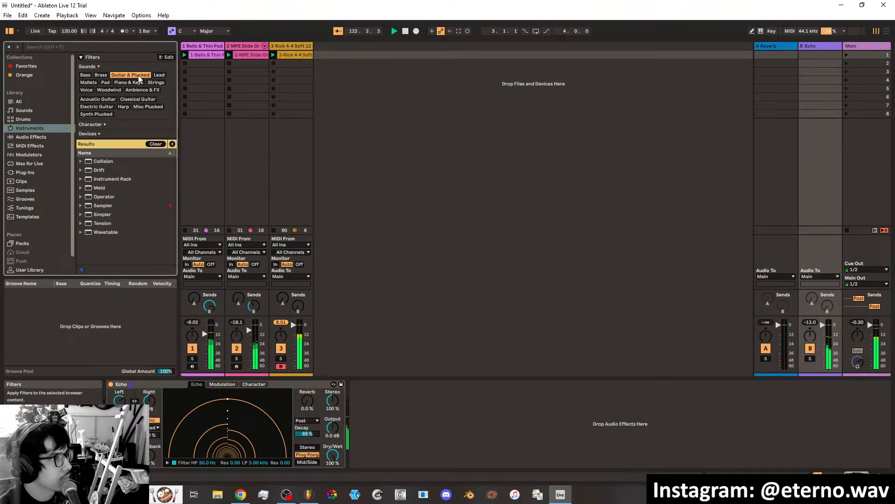
pyautogui.click(81, 162)
# Preview the Drippy Cave Pluck, Glass Guitar, MPE Mountain Guitar and Ocean Pluck presets, and load Ocean Pluck.adg on a new fourth track.
pyautogui.click(104, 187)
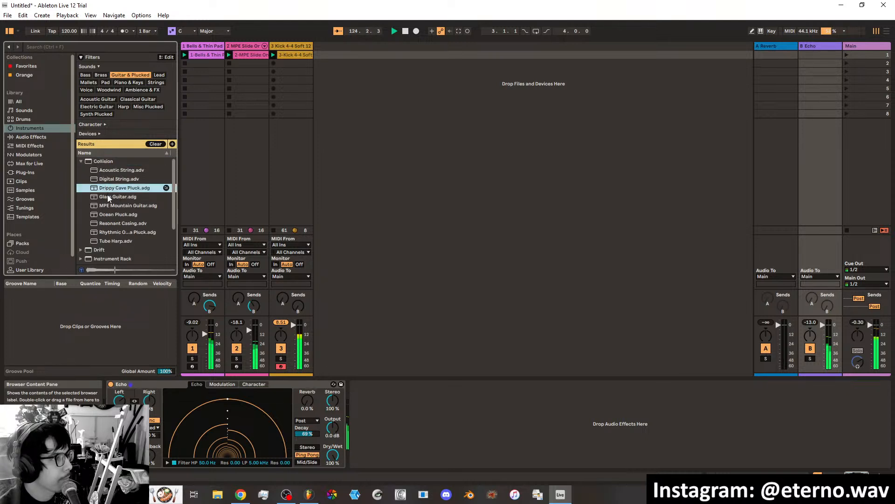
pyautogui.click(108, 197)
pyautogui.click(108, 206)
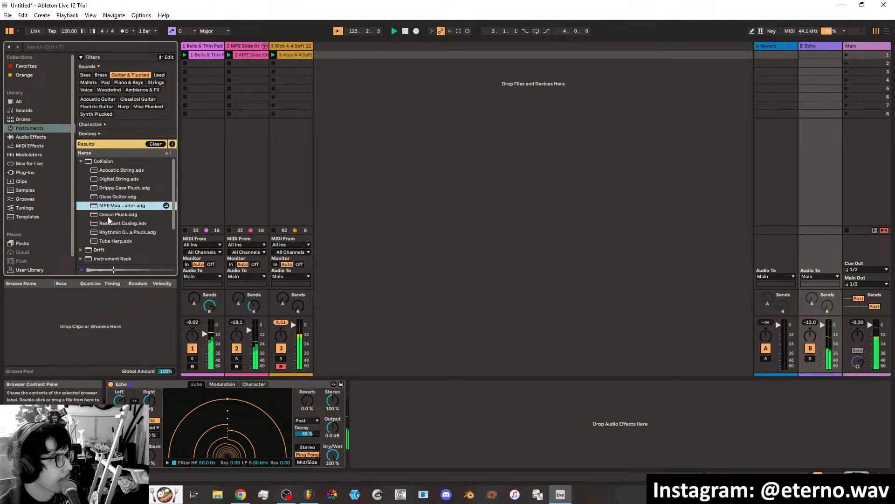
pyautogui.click(108, 217)
pyautogui.moveTo(109, 217); pyautogui.dragTo(122, 207)
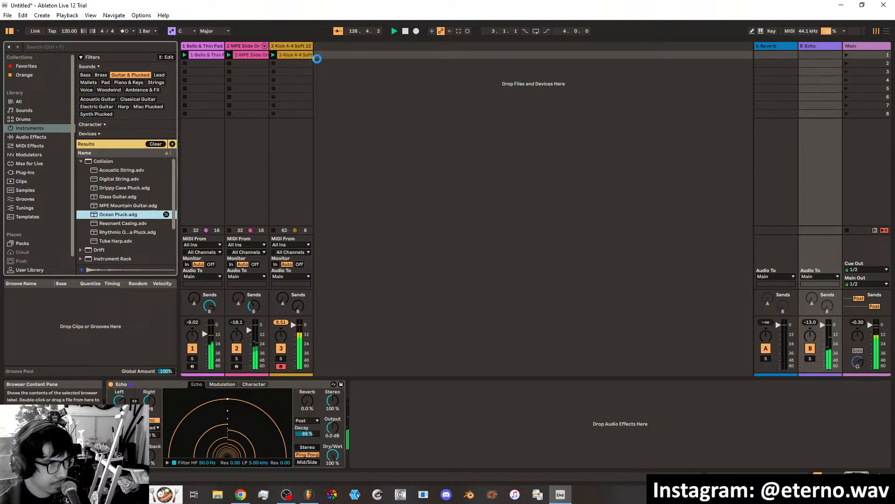
pyautogui.moveTo(317, 58); pyautogui.dragTo(318, 62)
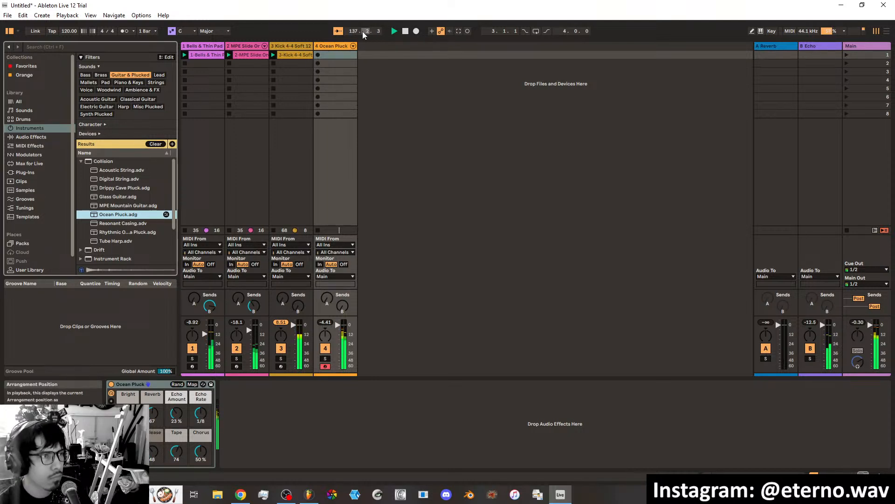
# Restart the session and record a 16-beat MIDI clip in the first slot of the Ocean Pluck track.
pyautogui.click(405, 32)
pyautogui.click(468, 31)
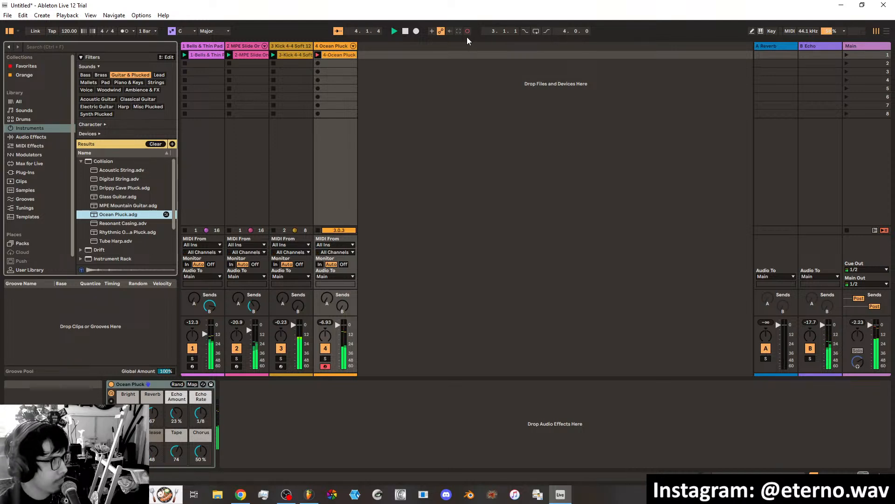
pyautogui.click(468, 32)
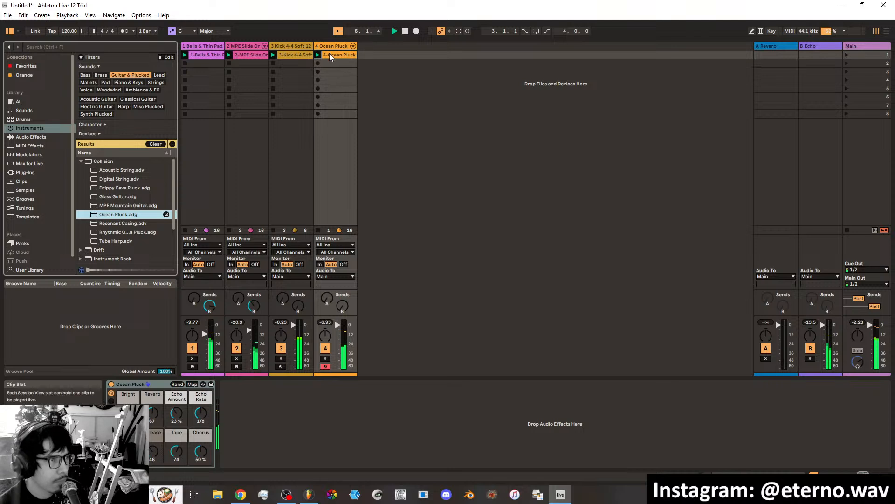
# Adjust the Ocean Pluck macros to Tape 0, Reverb 62, Echo Amount 19% and Release 45.
pyautogui.click(128, 413)
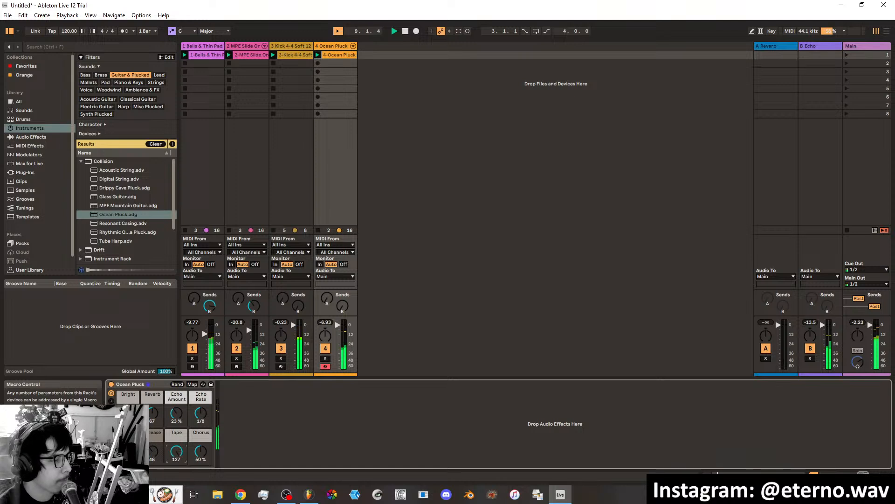
pyautogui.moveTo(177, 452); pyautogui.dragTo(176, 458)
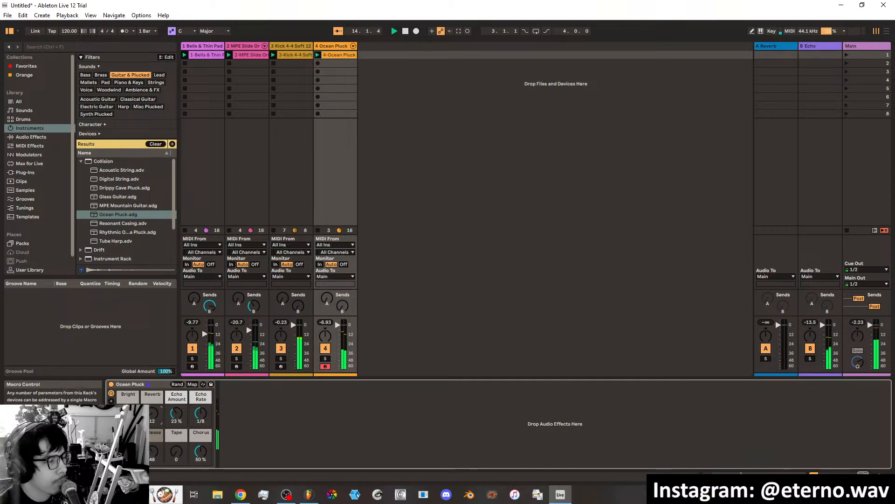
pyautogui.moveTo(152, 413); pyautogui.dragTo(153, 411)
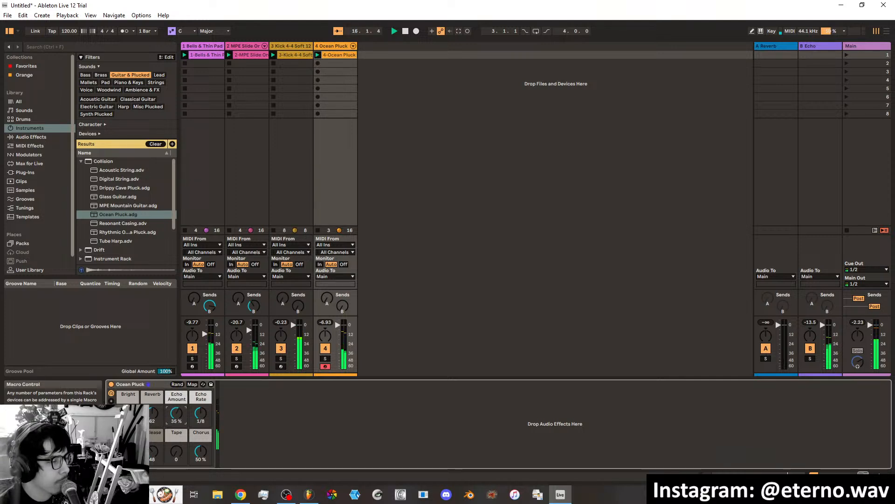
pyautogui.moveTo(180, 413); pyautogui.dragTo(180, 419)
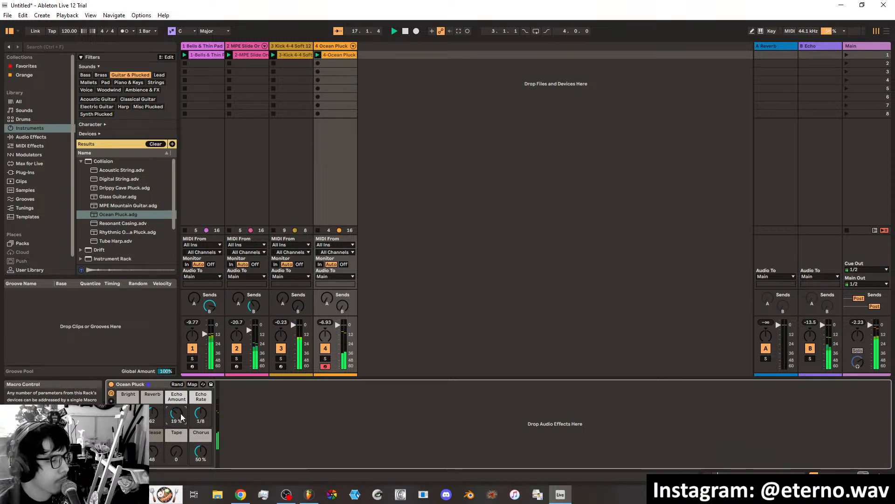
pyautogui.moveTo(152, 451); pyautogui.dragTo(181, 458)
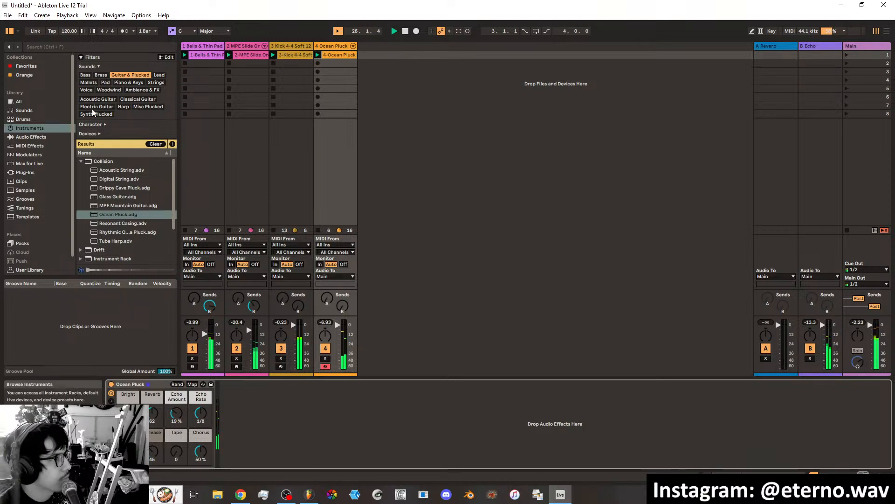
# Add the Corpus audio effect after the Ocean Pluck instrument on the fourth track.
pyautogui.click(53, 137)
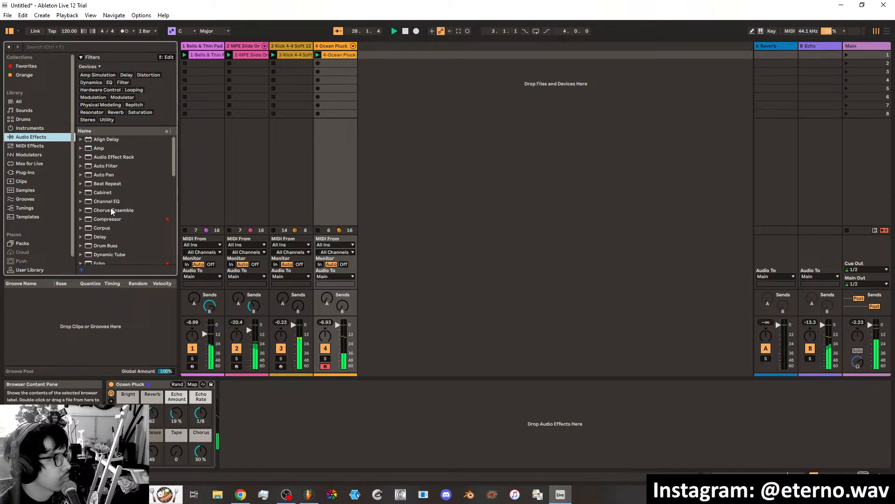
pyautogui.click(102, 228)
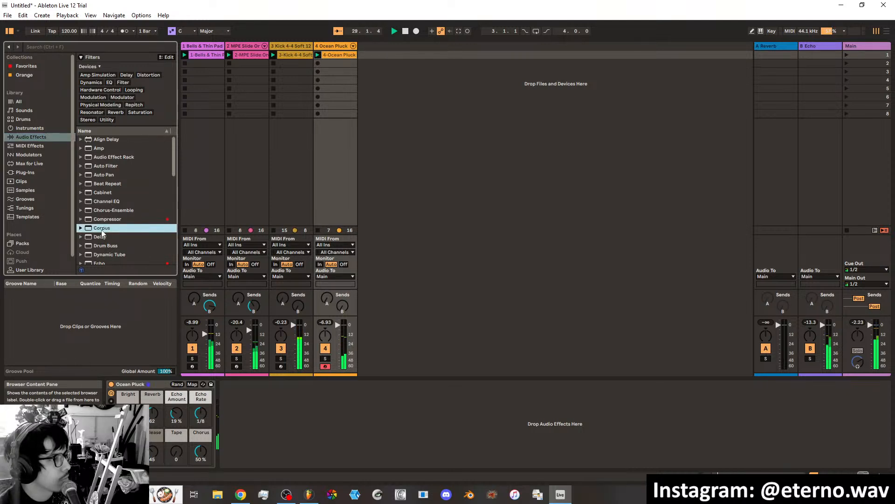
pyautogui.moveTo(197, 371); pyautogui.dragTo(224, 396)
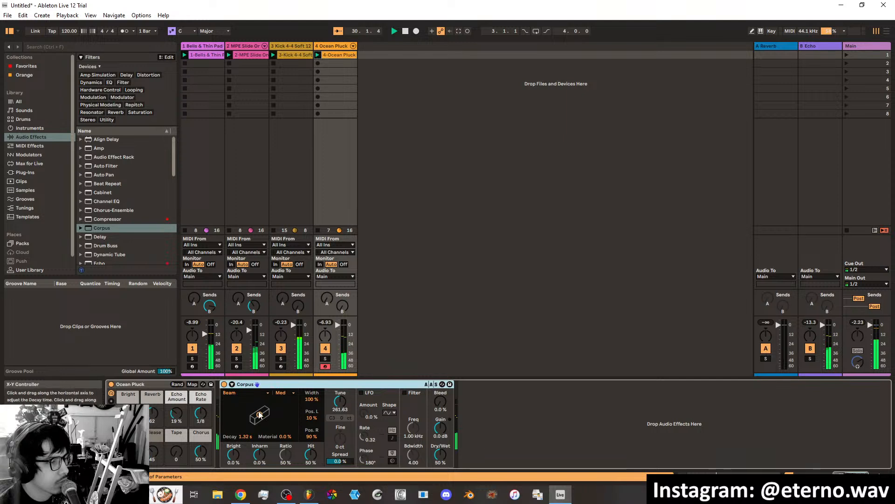
# Set Corpus to 639 ms Decay, -11% Material, 14% Bright, 9.8 dB Gain and 52% Dry/Wet.
pyautogui.moveTo(256, 421); pyautogui.dragTo(253, 421)
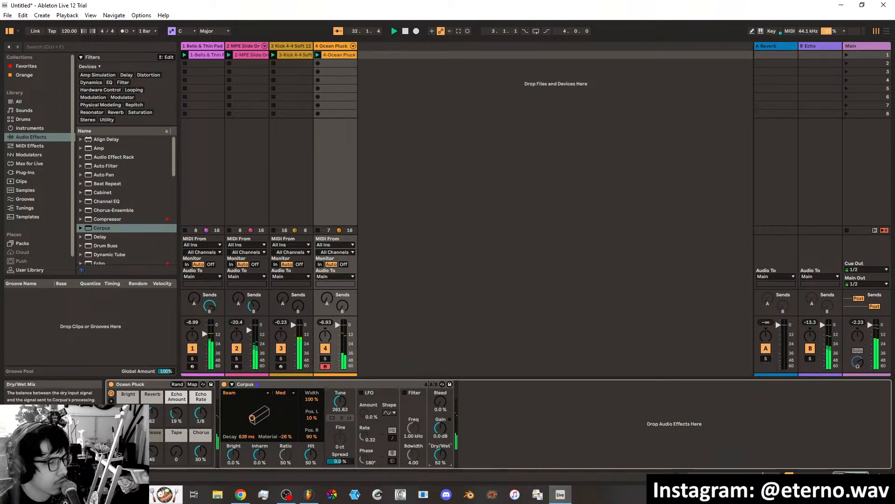
pyautogui.moveTo(441, 427); pyautogui.dragTo(440, 424)
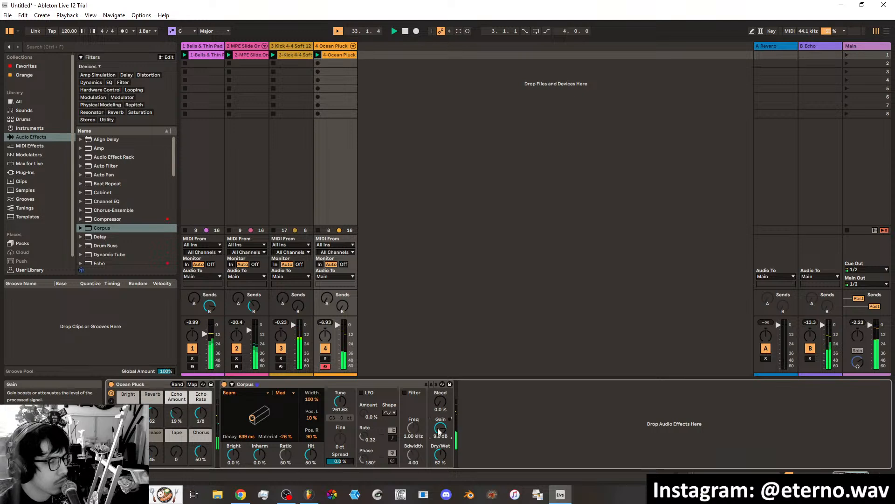
pyautogui.moveTo(254, 418); pyautogui.dragTo(257, 415)
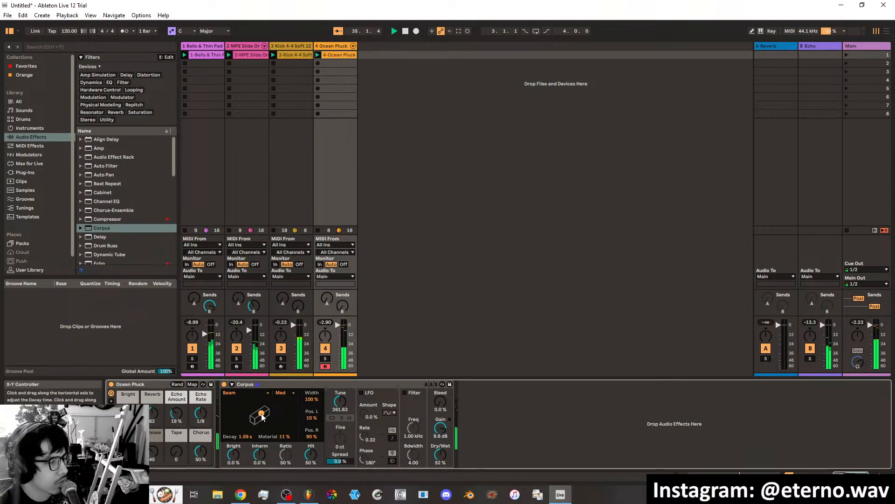
pyautogui.click(253, 418)
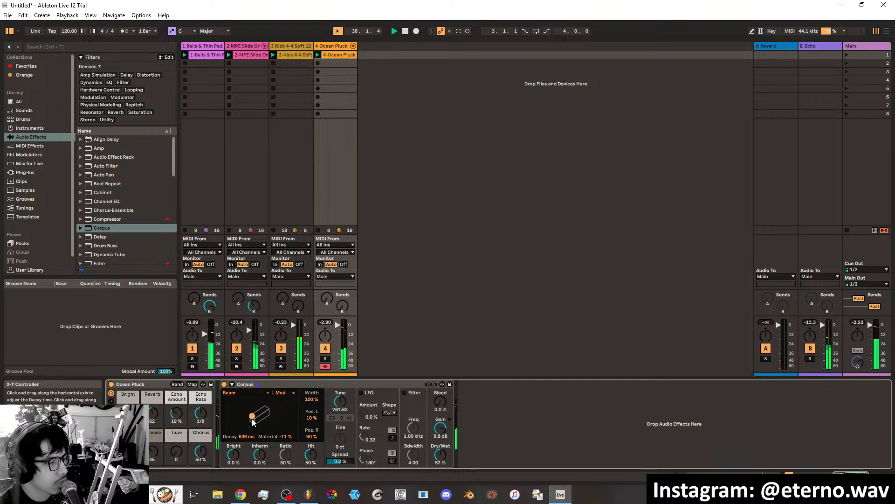
pyautogui.moveTo(232, 456); pyautogui.dragTo(233, 392)
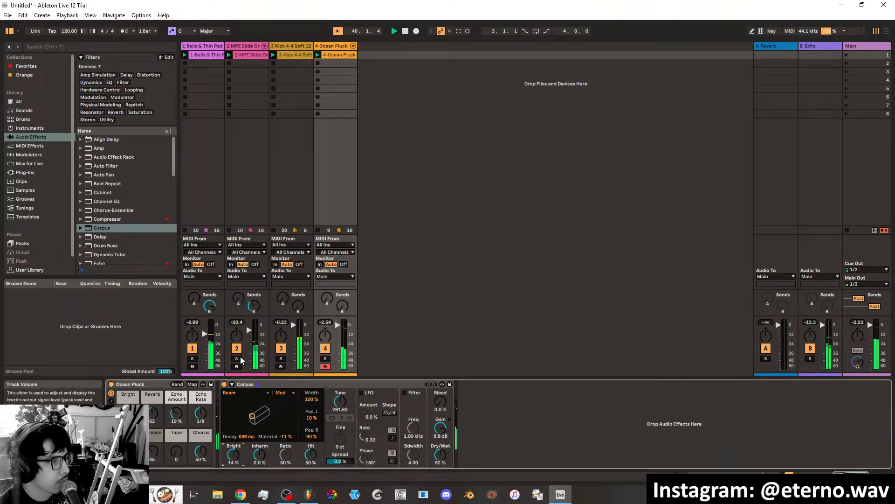
# Add the favorite Sidechain.adv preset after Corpus, feed it from the kick track and set its threshold to -16.1 dB.
pyautogui.click(27, 66)
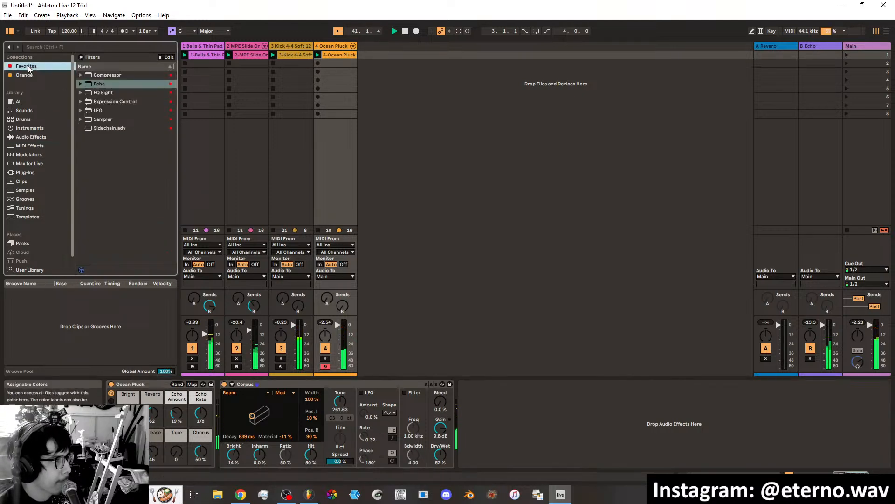
pyautogui.doubleClick(106, 128)
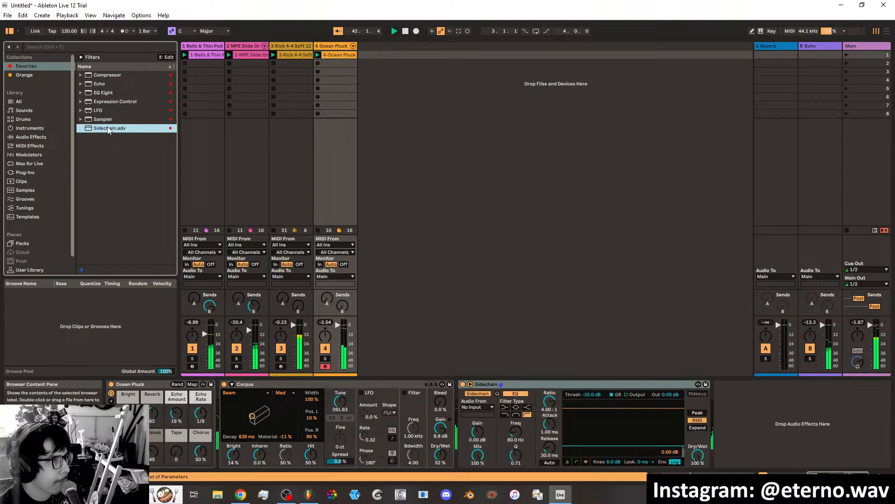
pyautogui.click(474, 407)
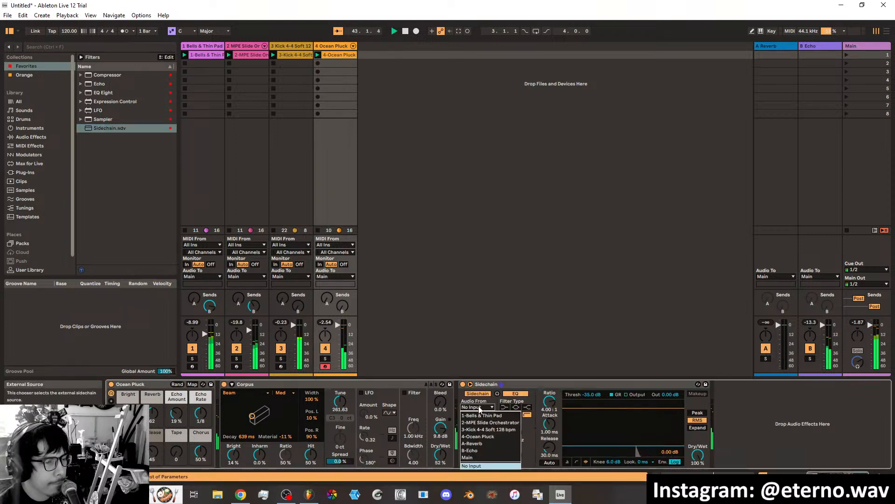
pyautogui.click(490, 430)
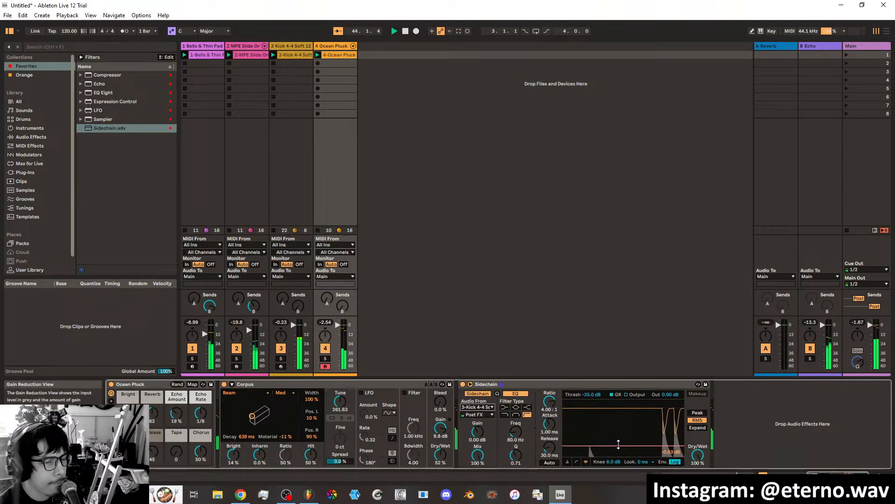
pyautogui.moveTo(617, 445); pyautogui.dragTo(618, 431)
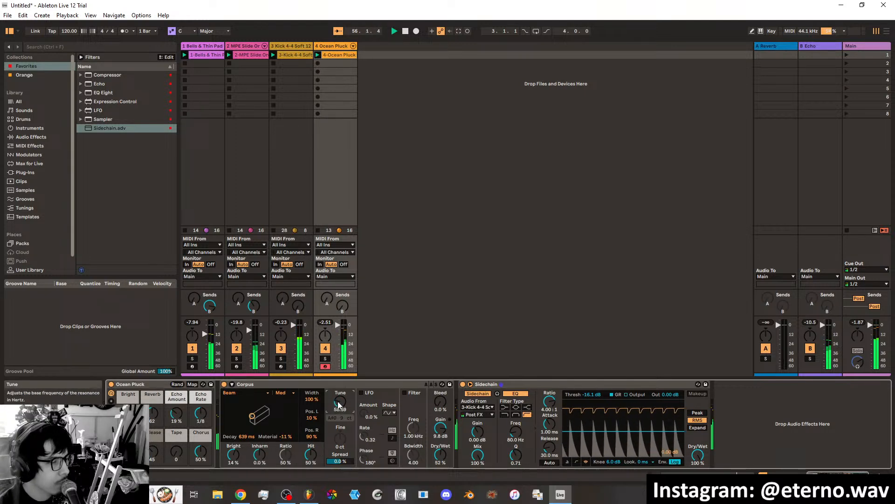
# Audition Corpus's Marimba, Membrane, Plate, Pipe and Tube resonance types and settle on String.
pyautogui.moveTo(339, 404); pyautogui.dragTo(339, 405)
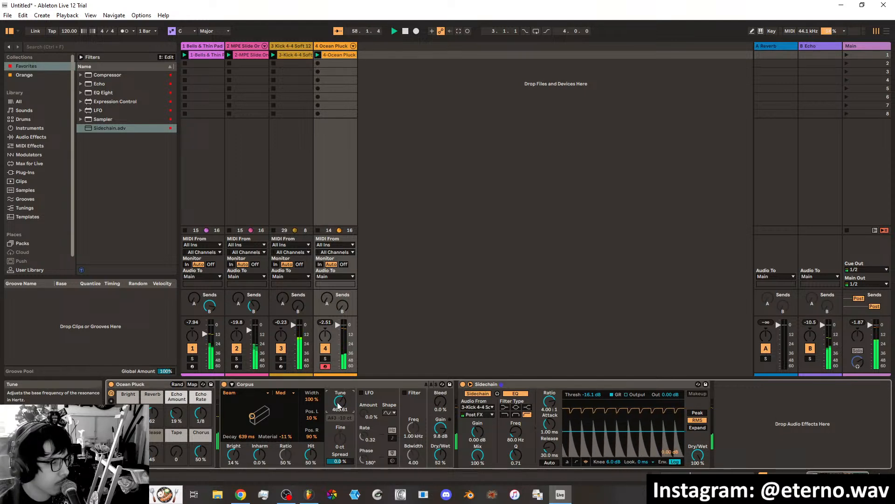
pyautogui.click(236, 394)
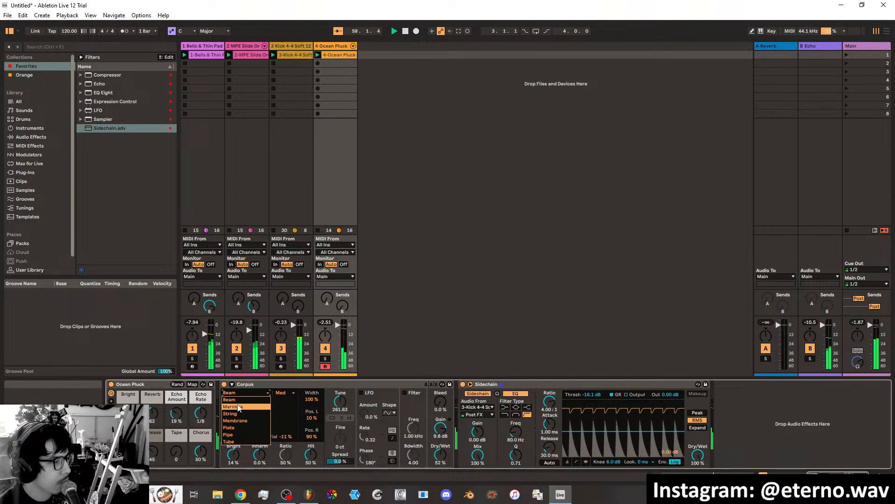
pyautogui.click(238, 406)
pyautogui.click(238, 393)
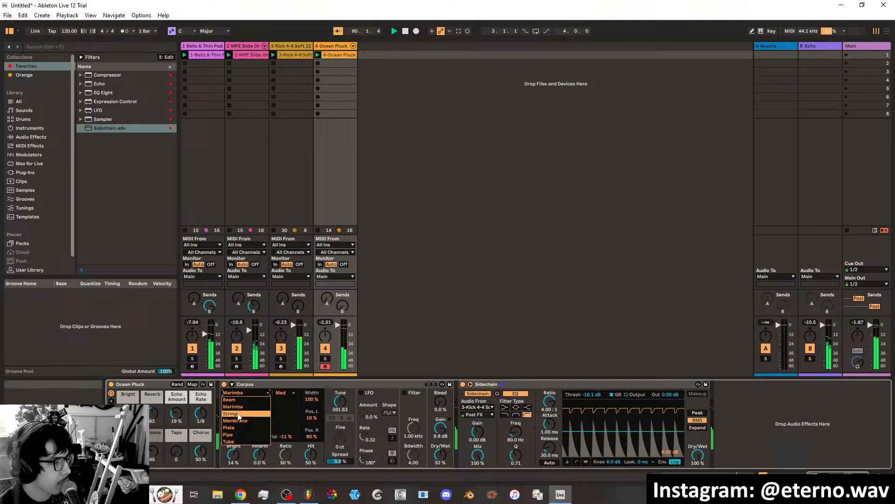
pyautogui.click(240, 415)
pyautogui.click(236, 393)
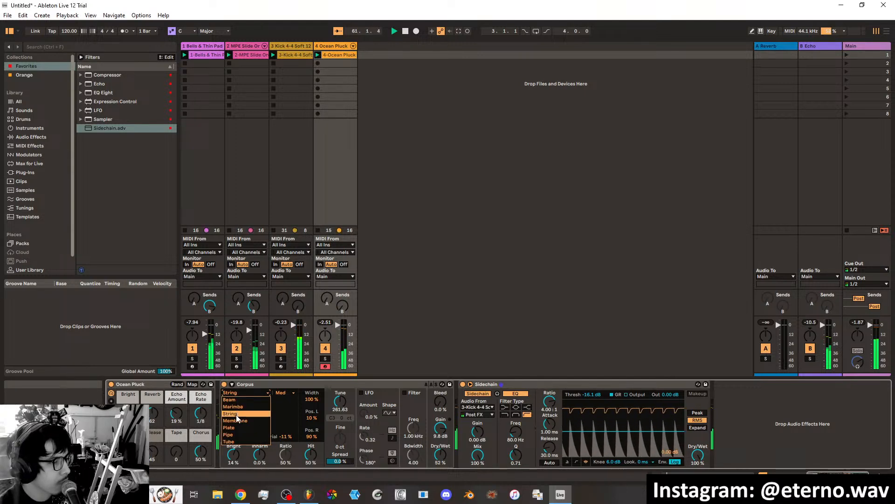
pyautogui.click(234, 419)
pyautogui.click(238, 392)
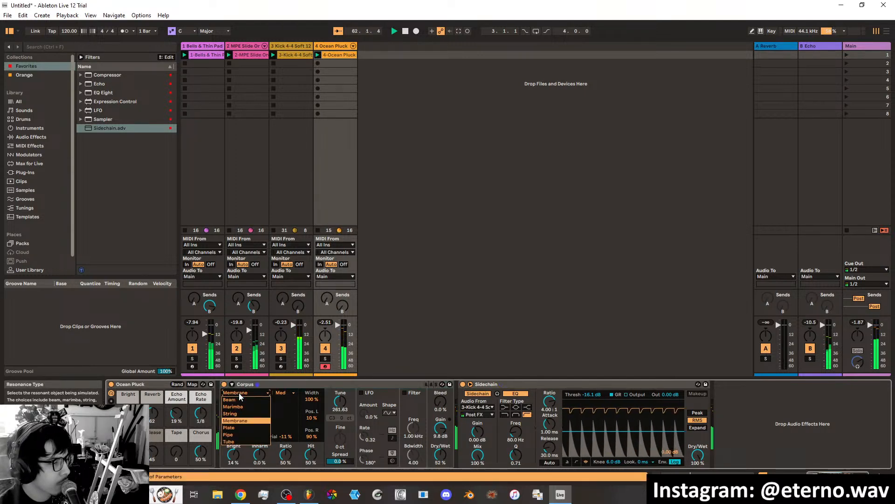
pyautogui.click(235, 416)
pyautogui.click(237, 393)
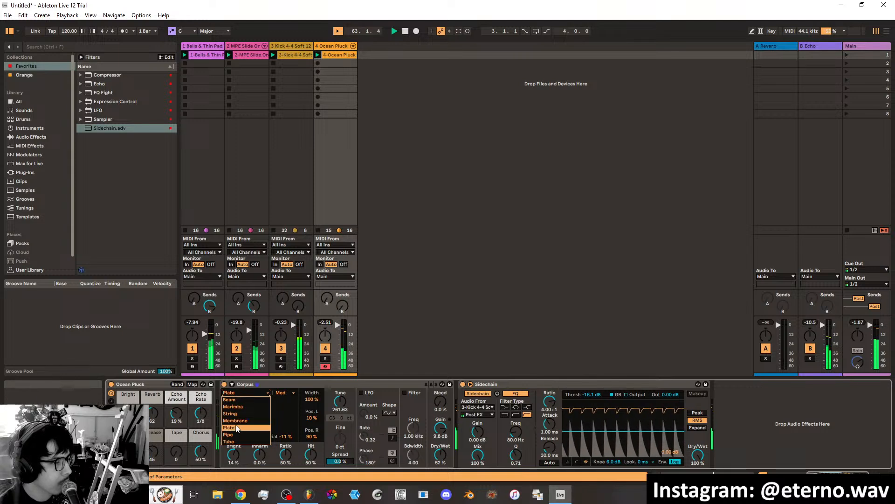
pyautogui.click(236, 424)
pyautogui.click(236, 395)
pyautogui.click(236, 436)
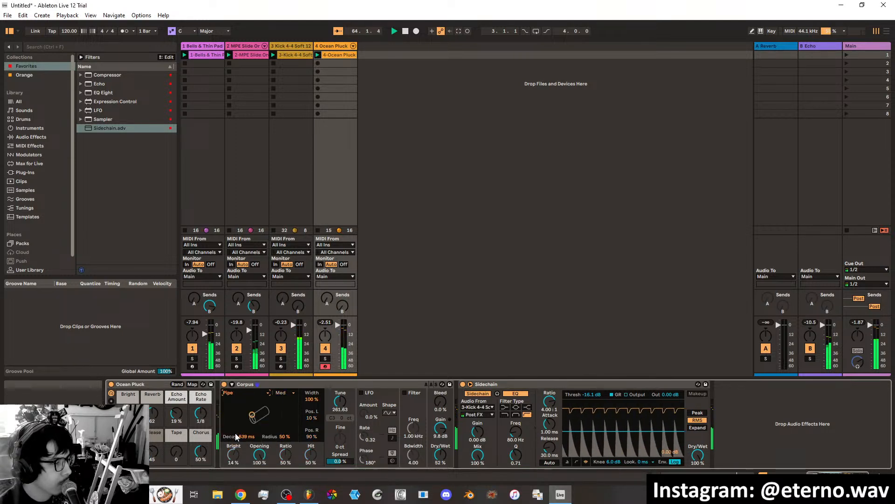
pyautogui.click(235, 394)
pyautogui.click(234, 418)
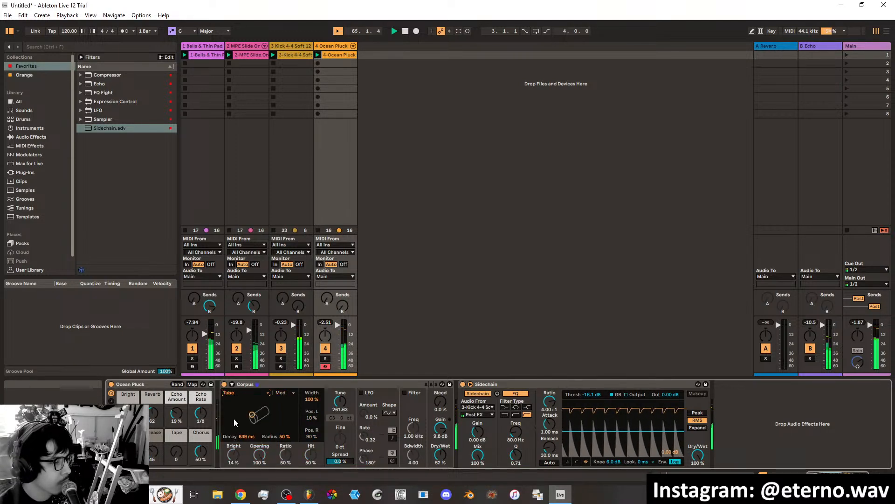
pyautogui.click(237, 394)
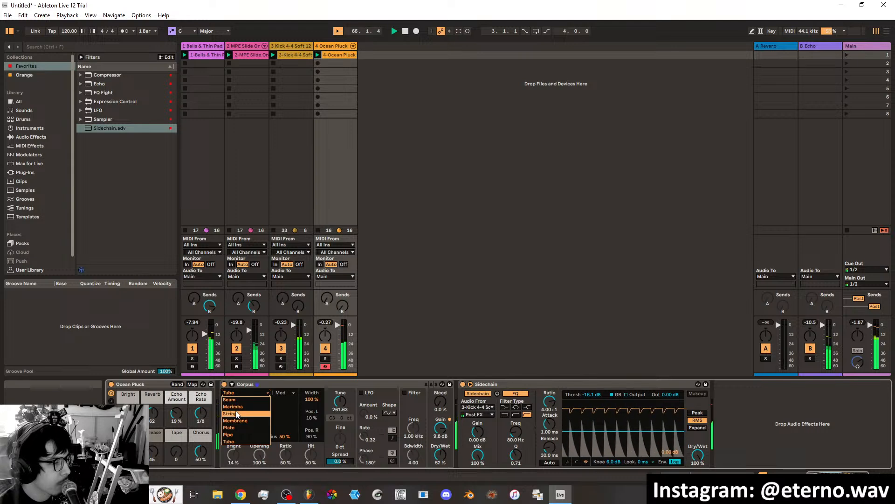
pyautogui.click(237, 414)
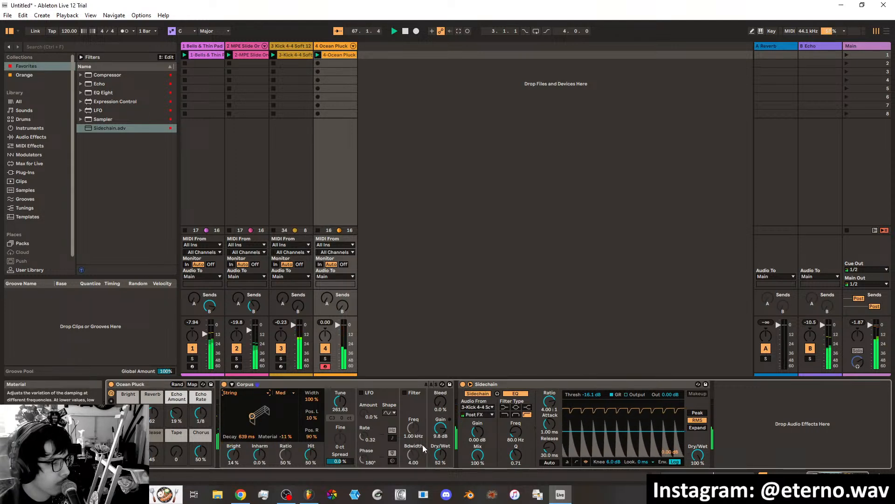
# Set Corpus's Gain to 12 dB and its Dry/Wet to 45%.
pyautogui.scroll(3, 440, 430)
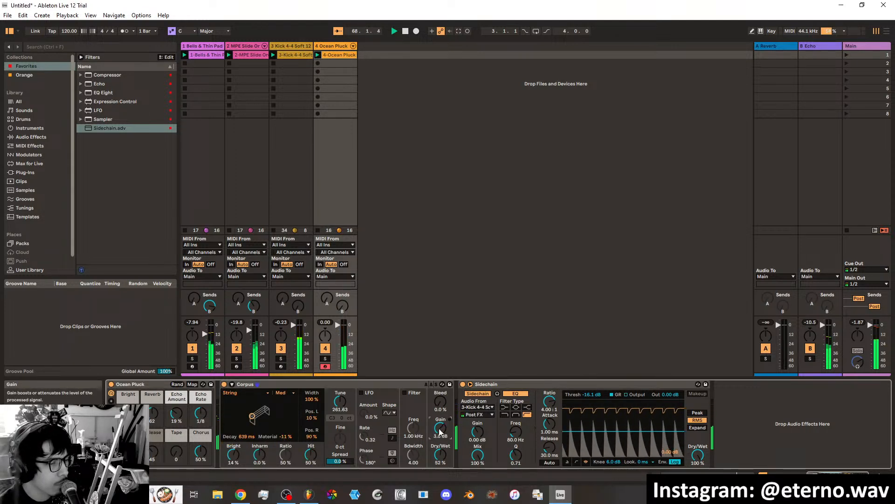
pyautogui.moveTo(441, 428); pyautogui.dragTo(441, 415)
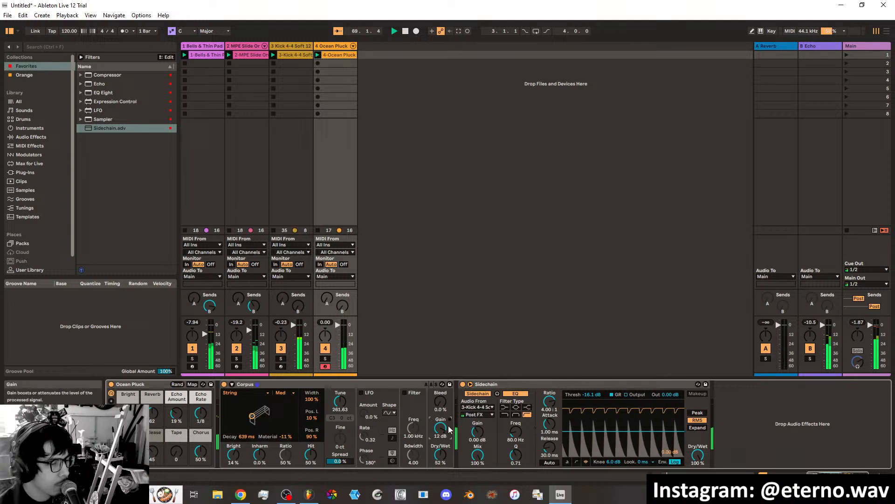
pyautogui.moveTo(444, 456); pyautogui.dragTo(441, 458)
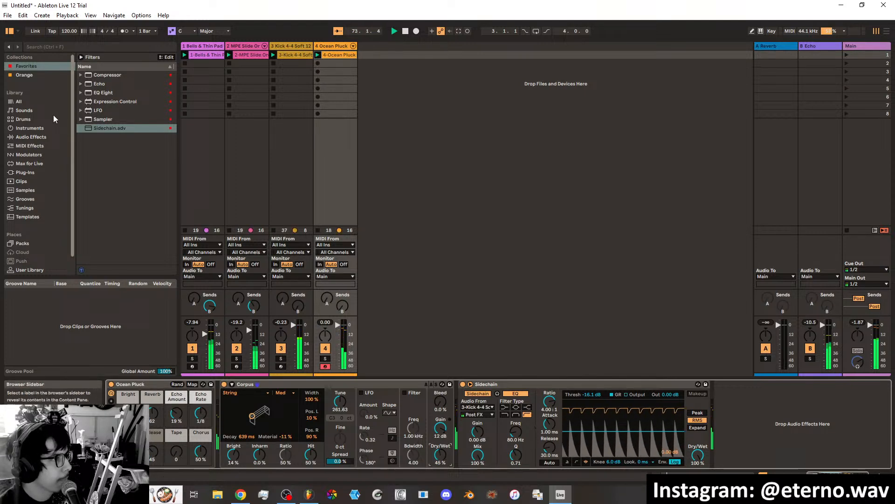
# Adjust the quantize amount for the notes in the Ocean Pluck clip, switching the quantize grid away from 1/4.
pyautogui.click(31, 129)
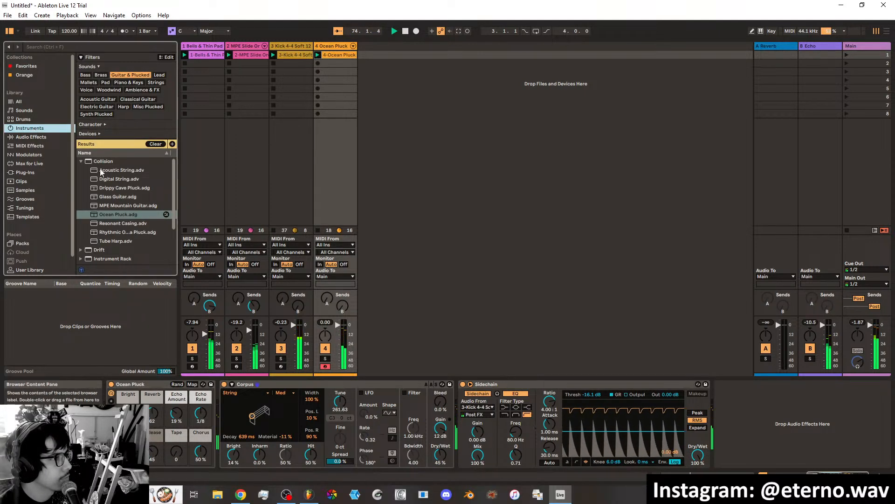
pyautogui.click(337, 55)
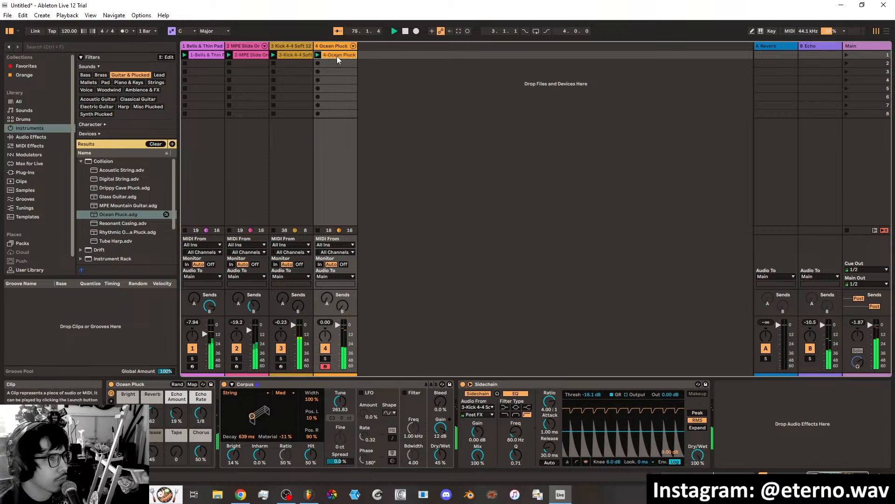
pyautogui.scroll(1, 436, 414)
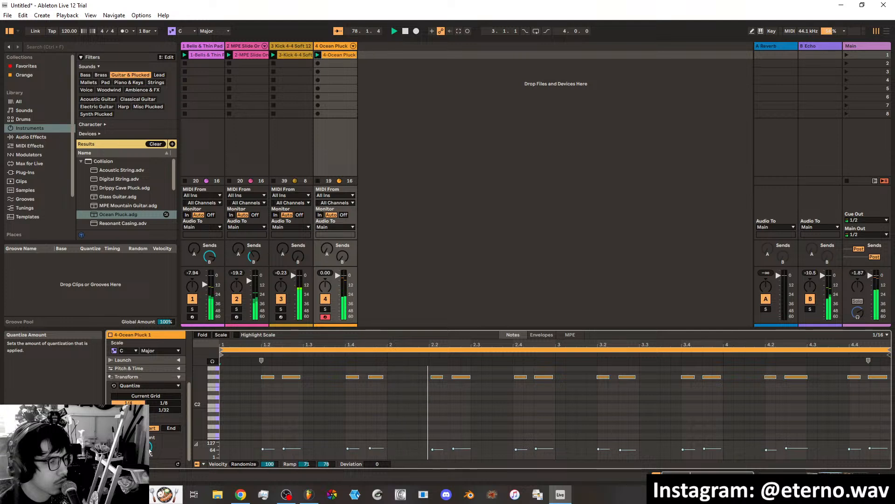
pyautogui.moveTo(149, 446); pyautogui.dragTo(149, 495)
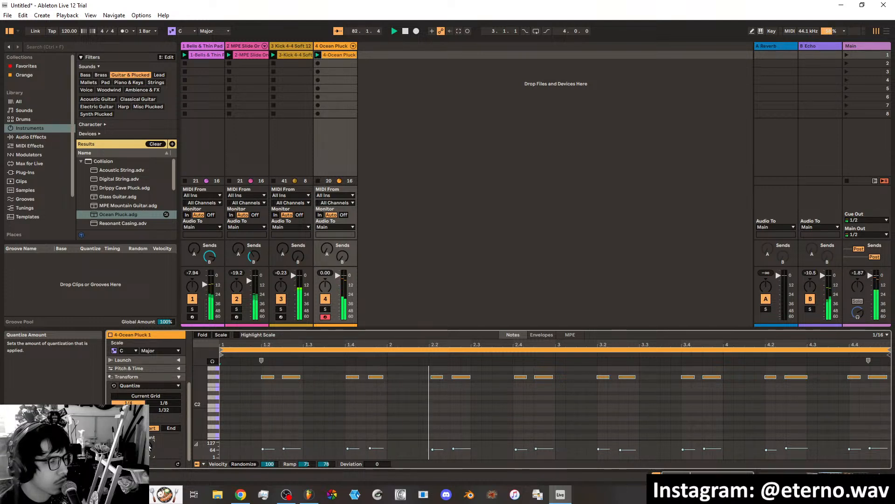
pyautogui.moveTo(149, 447); pyautogui.dragTo(150, 436)
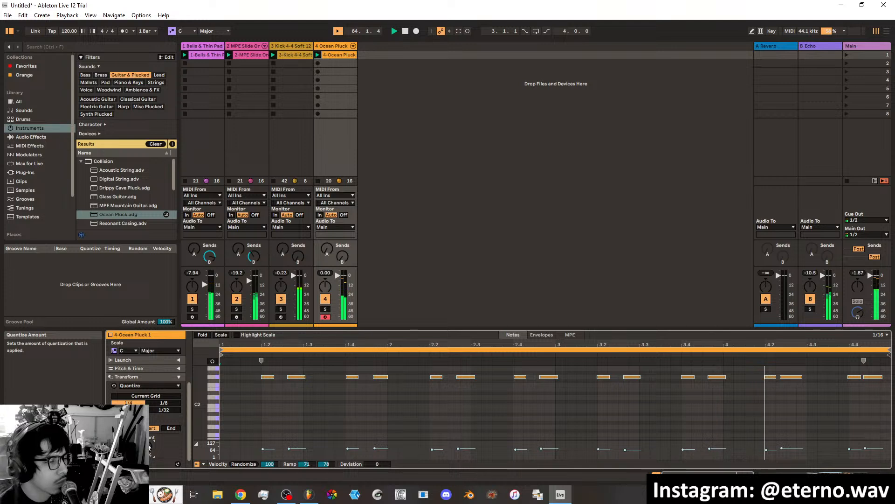
pyautogui.moveTo(149, 447); pyautogui.dragTo(149, 439)
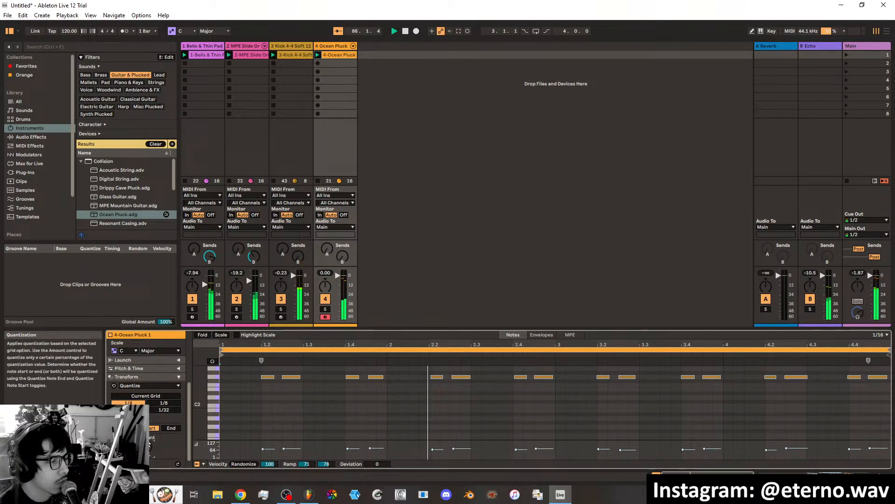
pyautogui.click(128, 409)
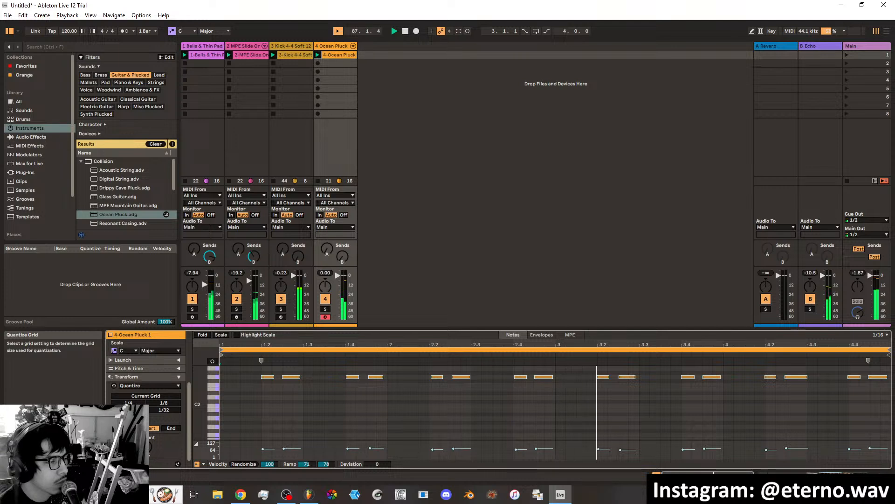
pyautogui.moveTo(149, 447); pyautogui.dragTo(149, 422)
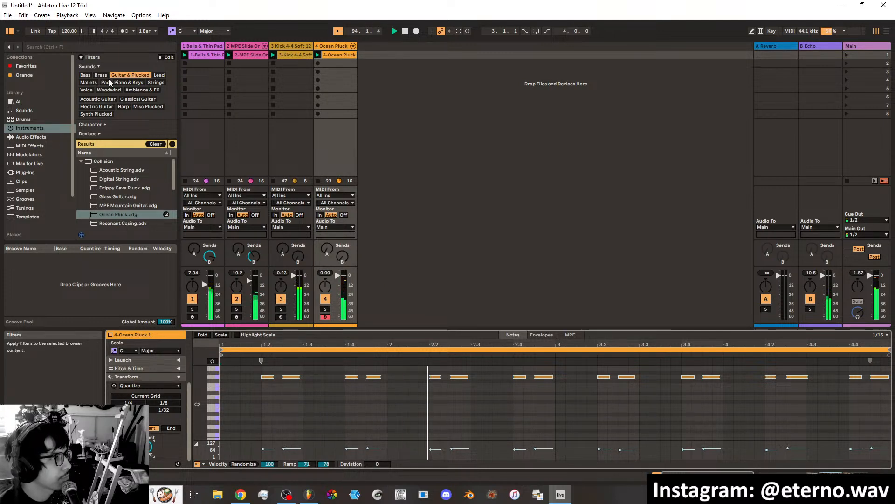
# Audition Operator's 12 String Guitar, Chord Minor Pluck, Delay Bleep Pluck, Floomery Pluck and FM Basic Pluck presets.
pyautogui.click(81, 161)
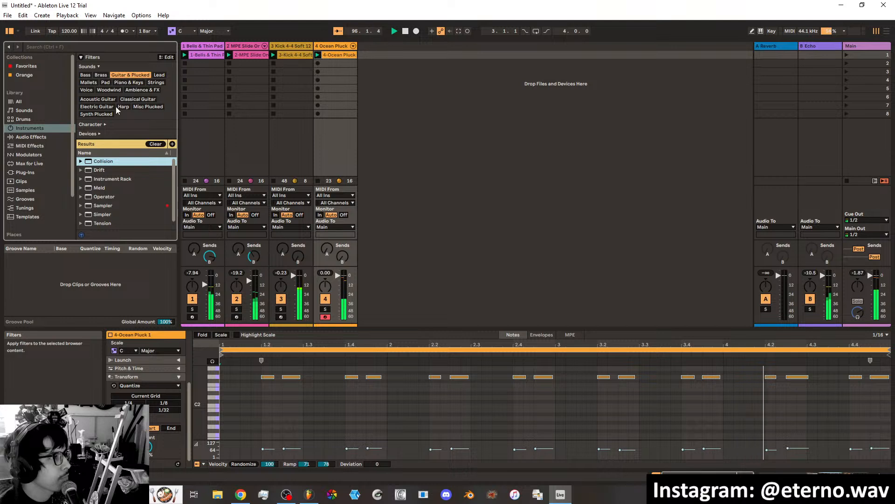
pyautogui.click(81, 197)
pyautogui.click(100, 205)
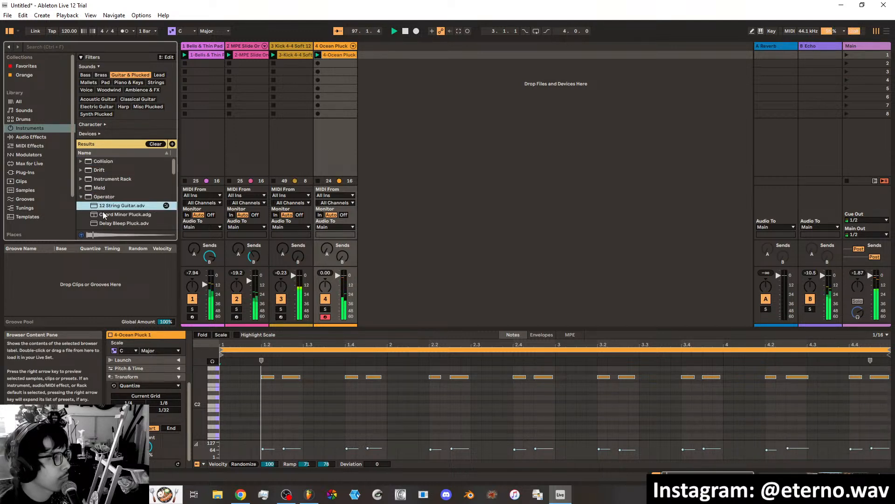
pyautogui.scroll(-1, 129, 200)
pyautogui.click(126, 196)
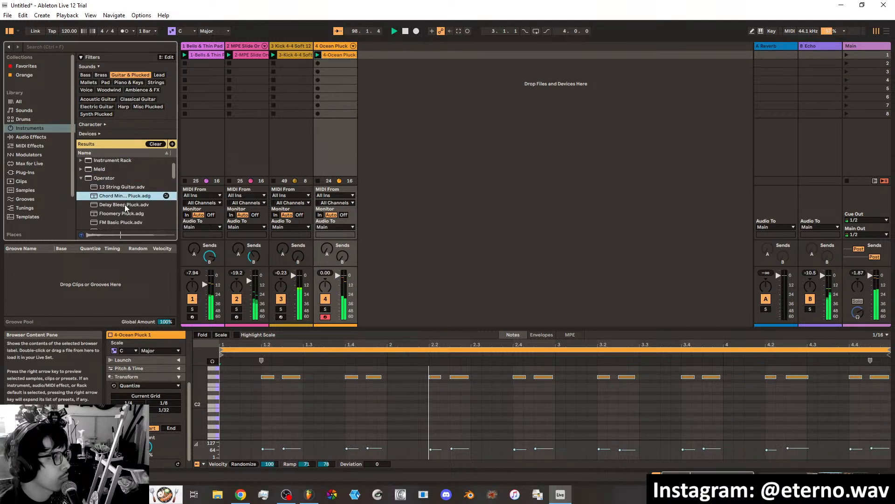
pyautogui.click(125, 204)
pyautogui.click(122, 214)
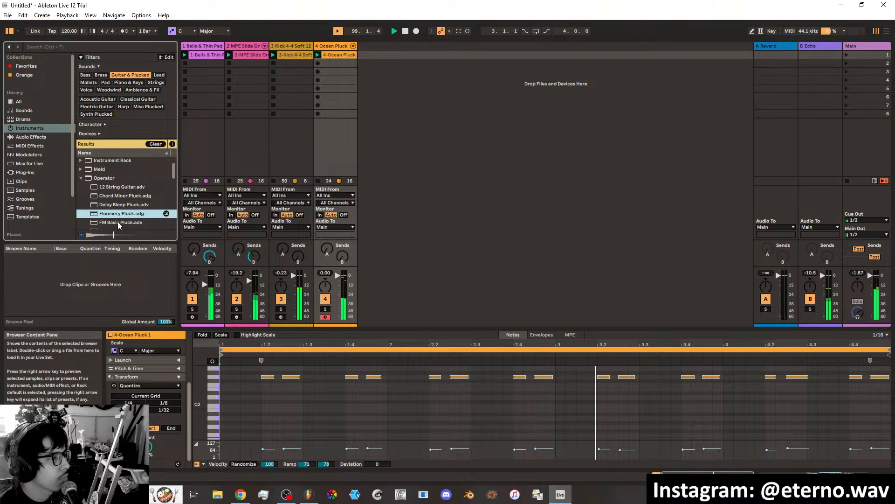
pyautogui.click(118, 222)
# Audition Operator's FM Koto, FM Pluck Guitar and FM Sitar presets and load FM Sitar on a new track after Ocean Pluck.
pyautogui.scroll(-2, 122, 210)
pyautogui.click(123, 213)
pyautogui.scroll(-2, 122, 211)
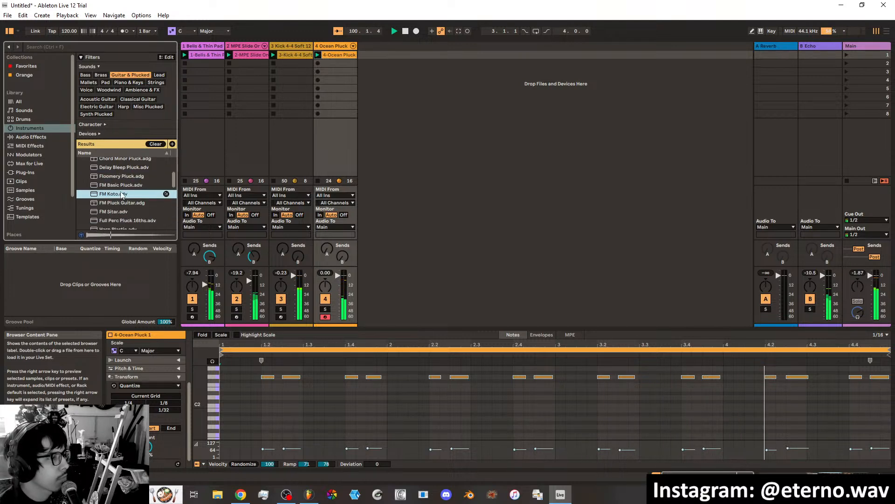
pyautogui.click(120, 203)
pyautogui.click(119, 212)
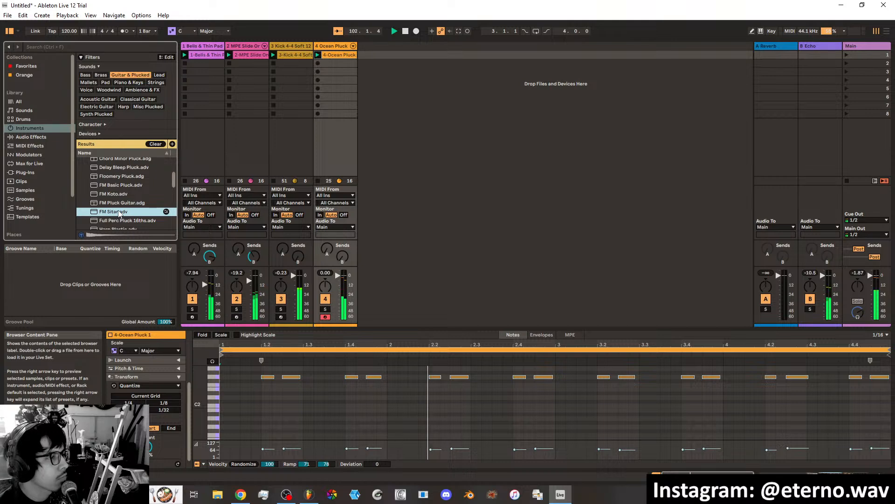
pyautogui.moveTo(119, 212); pyautogui.dragTo(364, 72)
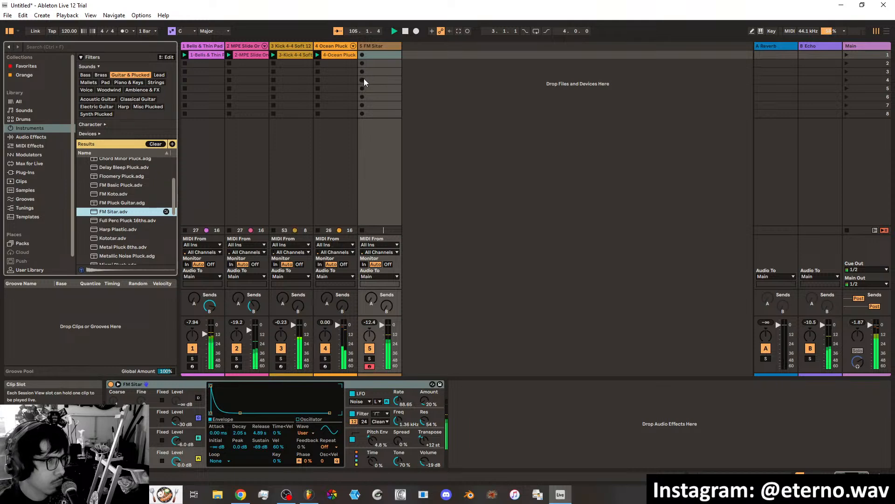
# Move the kick track ahead of the pad tracks, stop its clip and select the FM Sitar track.
pyautogui.click(302, 49)
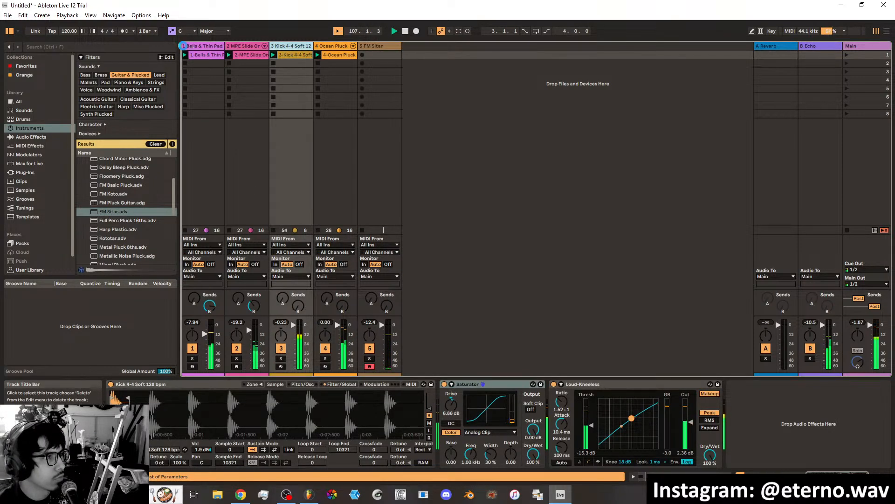
pyautogui.moveTo(192, 47); pyautogui.dragTo(192, 47)
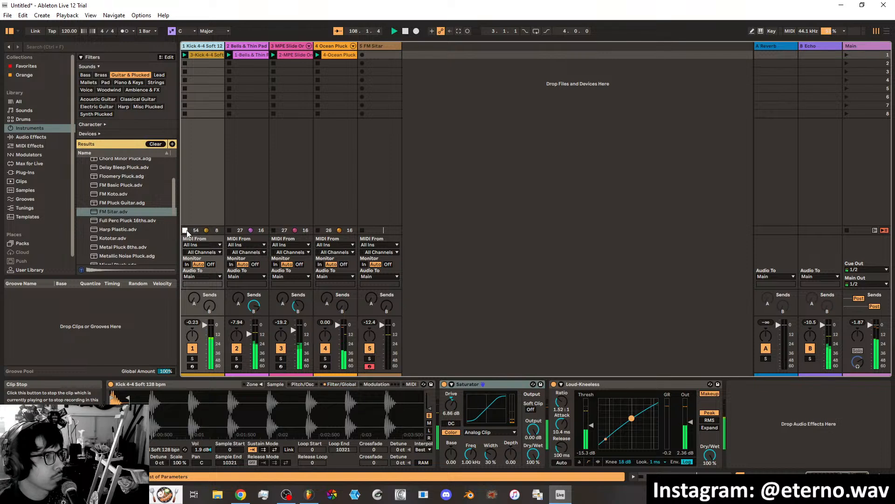
pyautogui.click(376, 46)
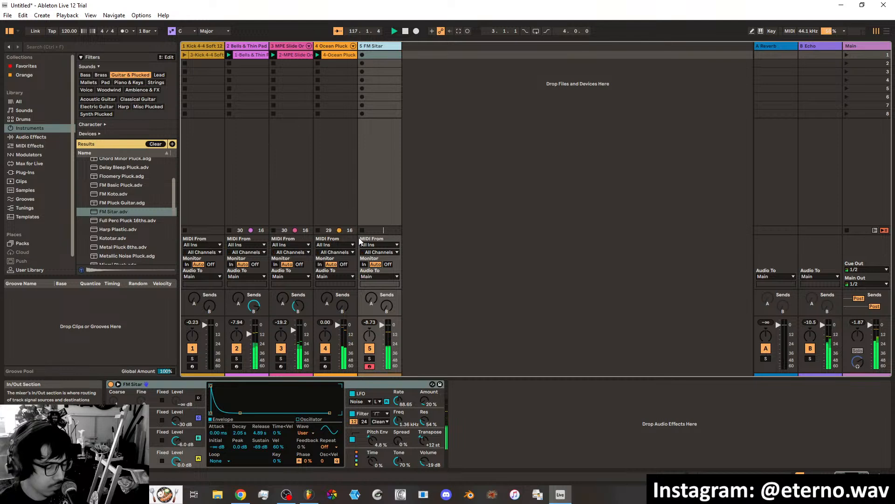
# Replace the Reverb on return track A with Hybrid Reverb and set its Dry/Wet to 100%.
pyautogui.click(780, 46)
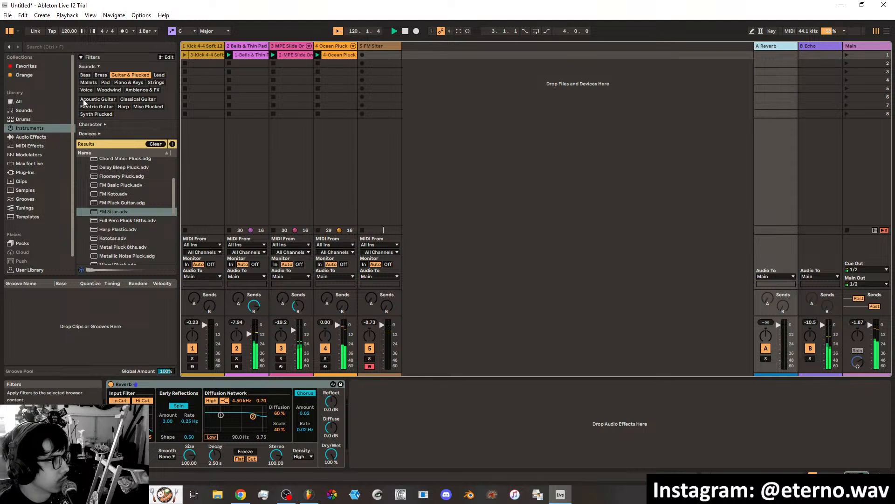
pyautogui.click(41, 137)
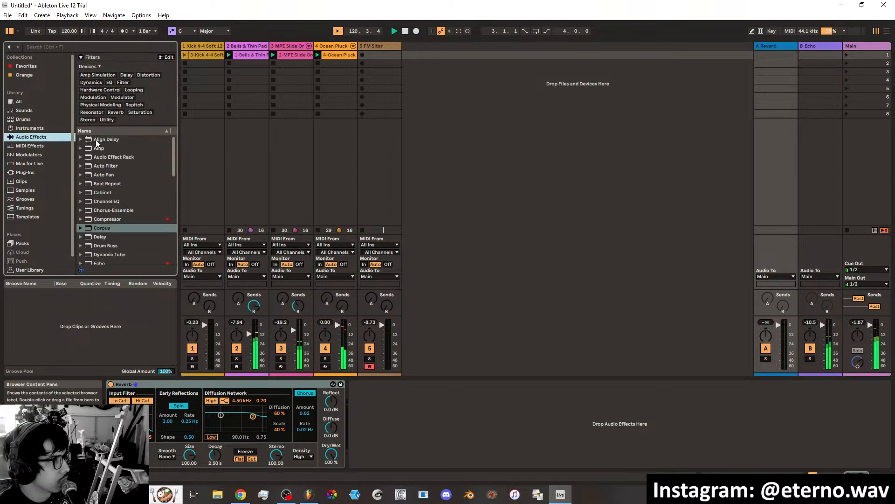
pyautogui.click(112, 113)
pyautogui.moveTo(103, 150); pyautogui.dragTo(172, 385)
pyautogui.rightClick(431, 384)
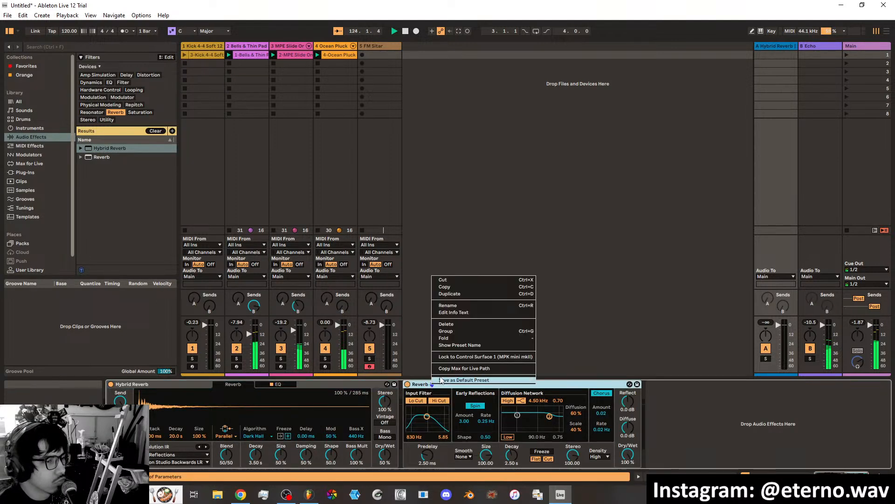
pyautogui.click(446, 324)
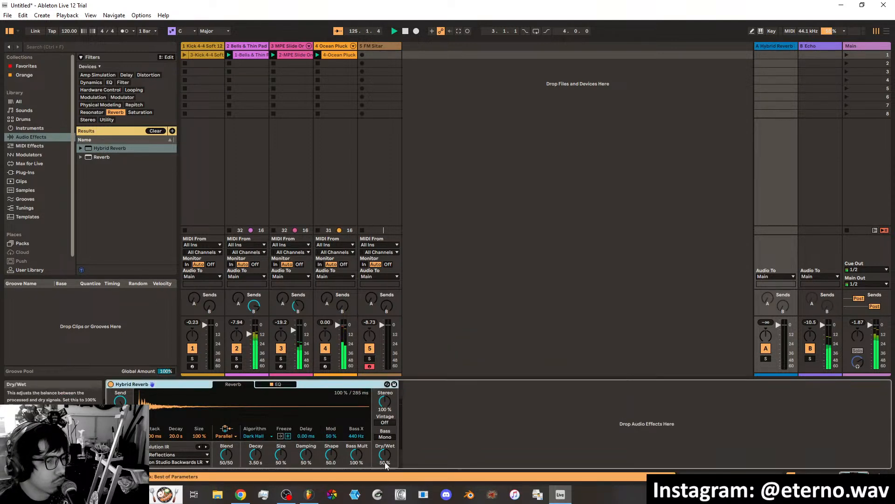
pyautogui.moveTo(385, 465); pyautogui.dragTo(385, 438)
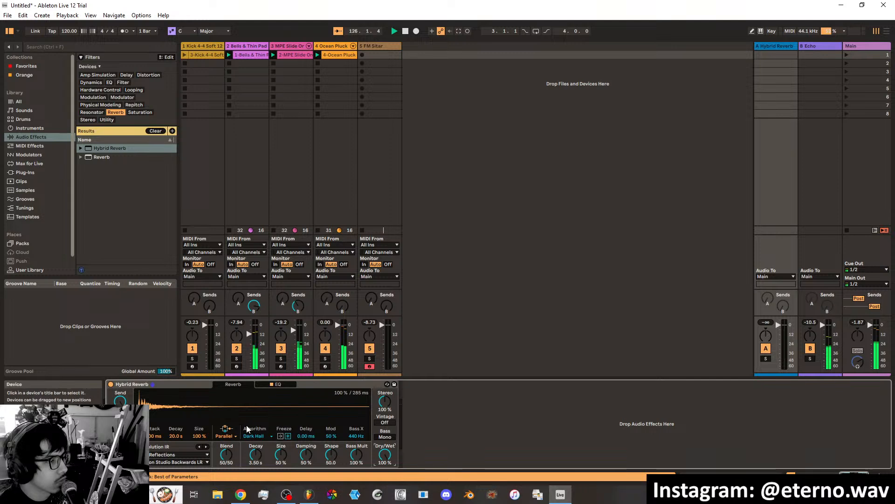
# Set Hybrid Reverb's impulse response category to Bigger Spaces, with 7.55 s algorithm Decay and 72% Size.
pyautogui.click(174, 454)
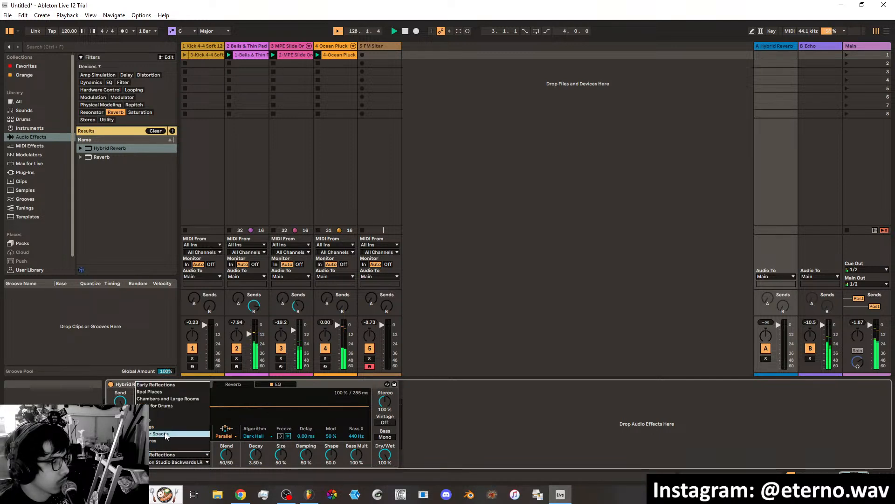
pyautogui.click(163, 433)
pyautogui.click(255, 454)
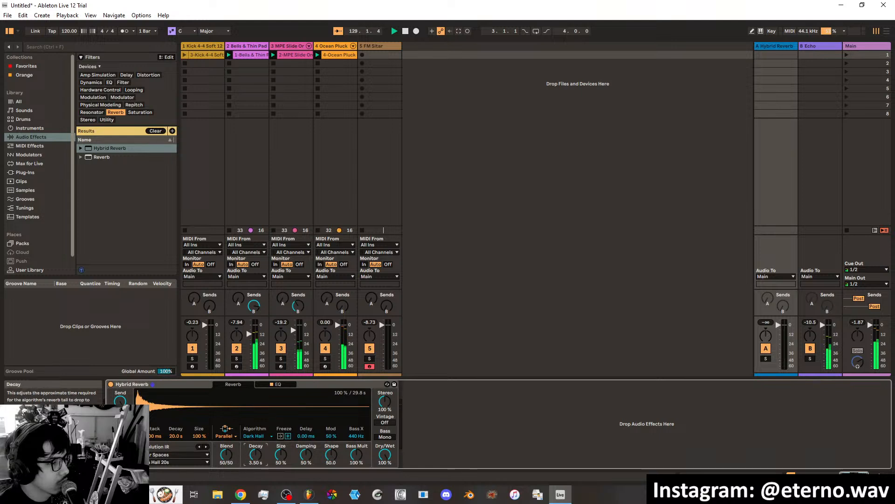
pyautogui.moveTo(256, 456); pyautogui.dragTo(281, 443)
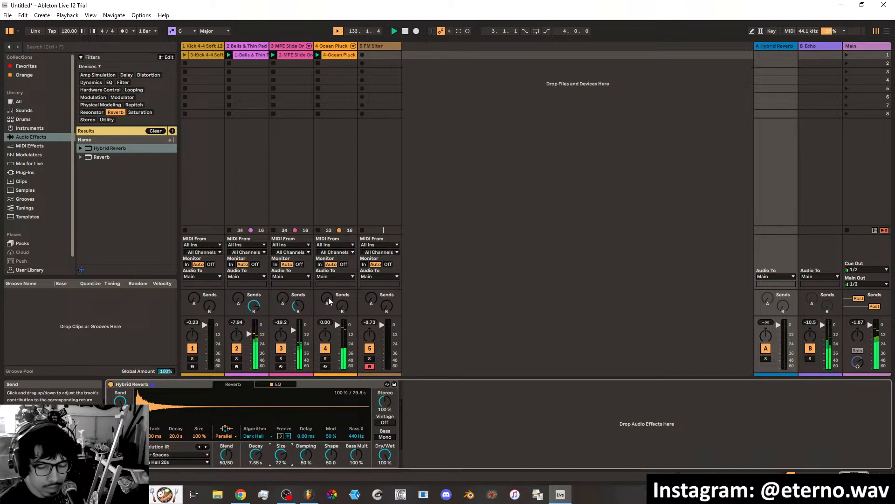
# Raise the Ocean Pluck track's send to return A and solo the Hybrid Reverb return.
pyautogui.moveTo(329, 298); pyautogui.dragTo(328, 286)
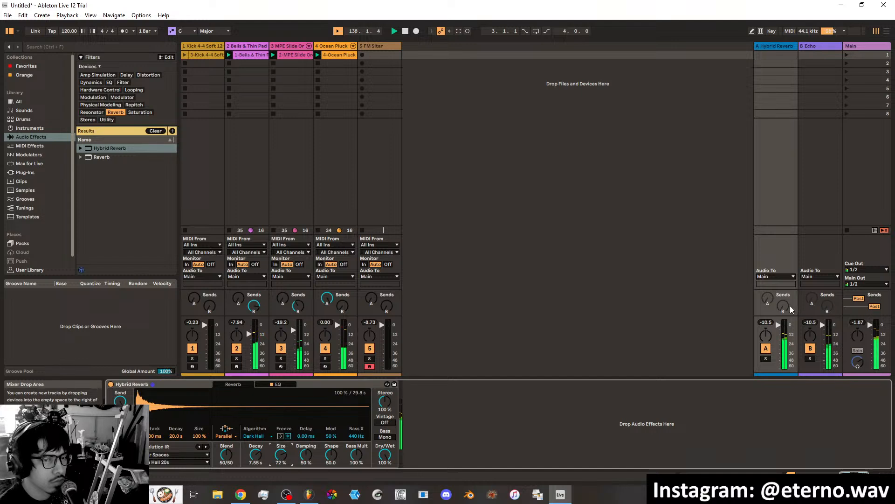
pyautogui.click(766, 359)
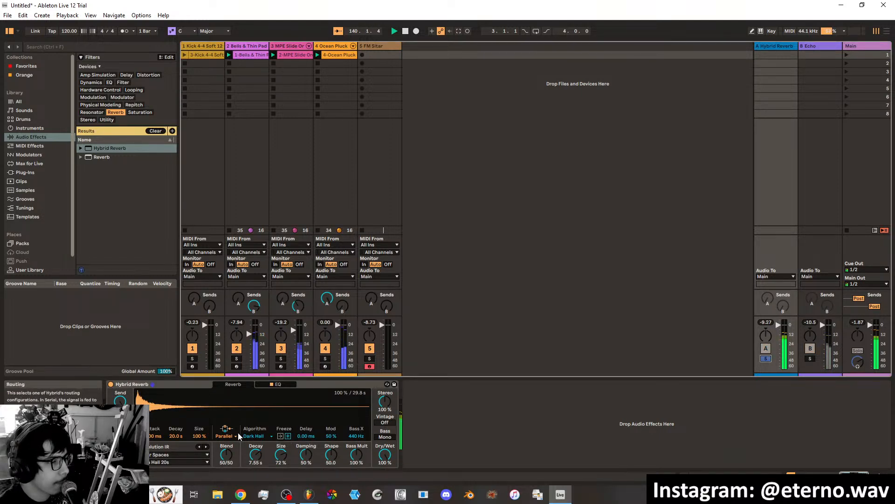
# Switch Hybrid Reverb to the Shimmer algorithm with 3.76 s Decay, 33% Size and 64% Shimmer.
pyautogui.click(253, 436)
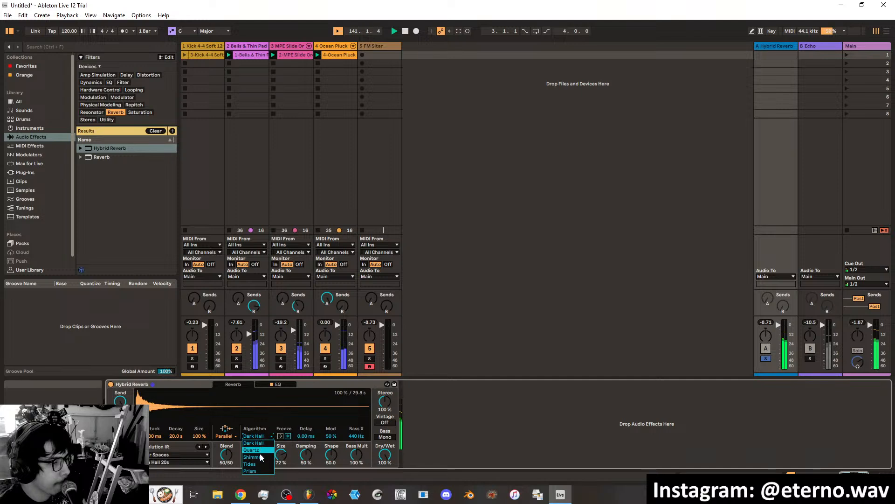
pyautogui.click(260, 455)
pyautogui.click(262, 436)
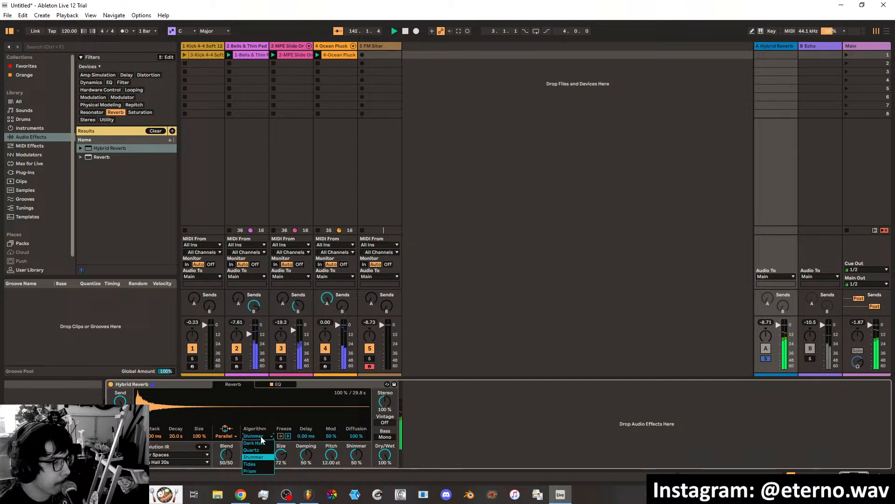
pyautogui.click(263, 436)
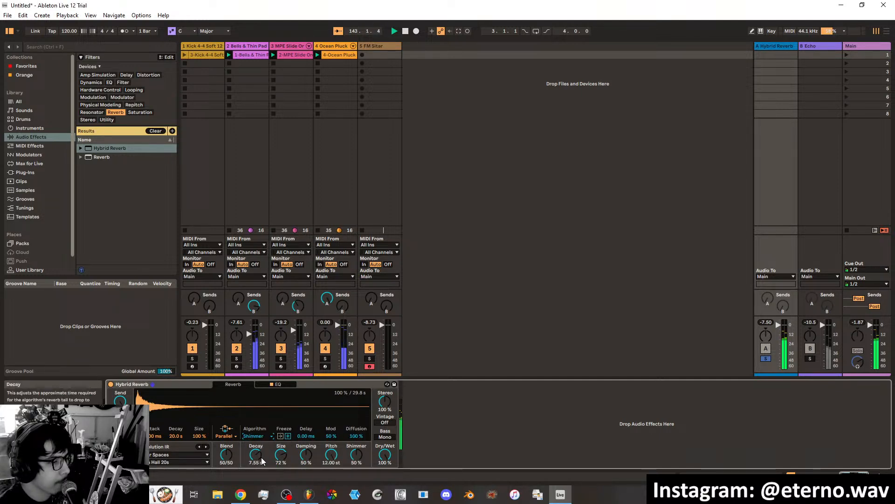
pyautogui.click(256, 454)
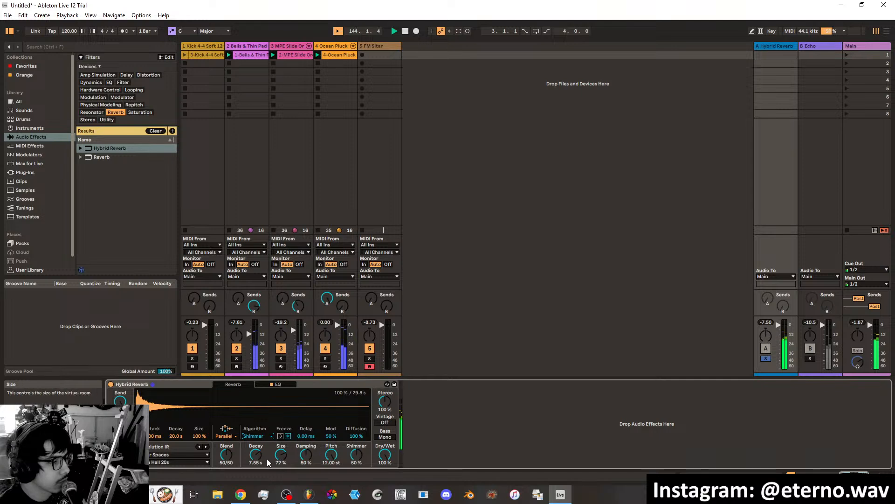
pyautogui.moveTo(256, 454); pyautogui.dragTo(359, 459)
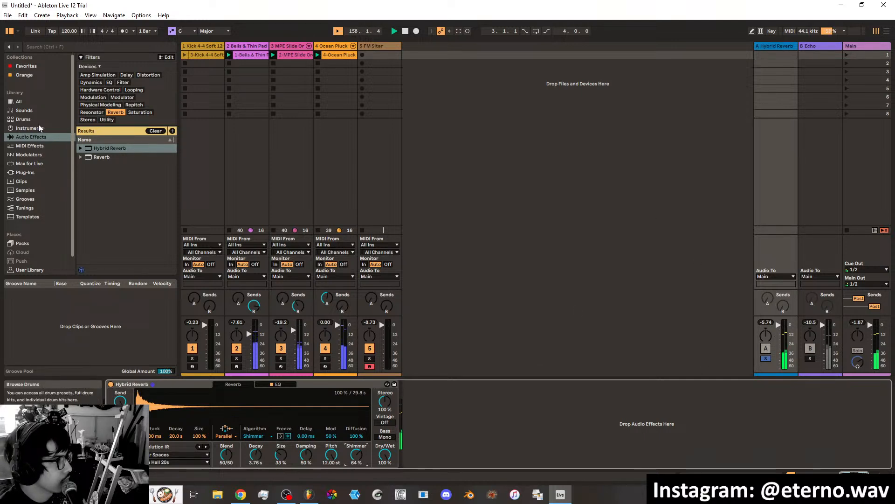
# Raise the low-cut frequency in Hybrid Reverb's EQ to 196 Hz and unsolo the return.
pyautogui.click(27, 65)
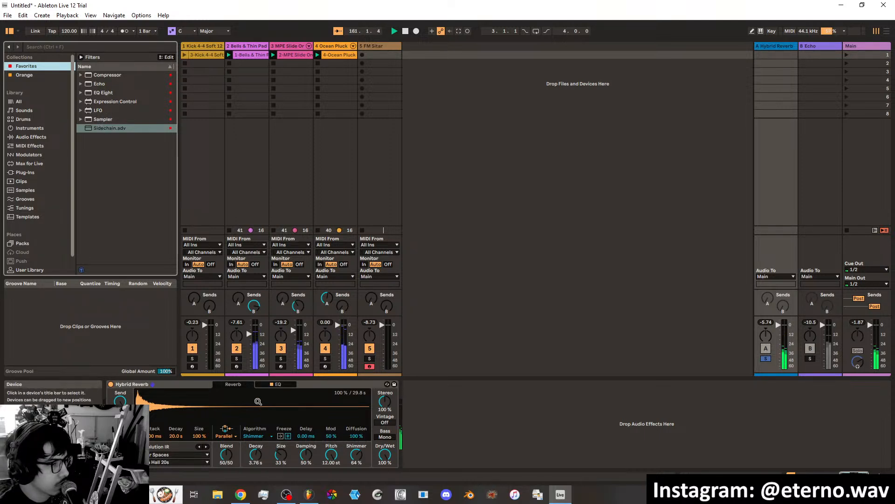
pyautogui.click(279, 384)
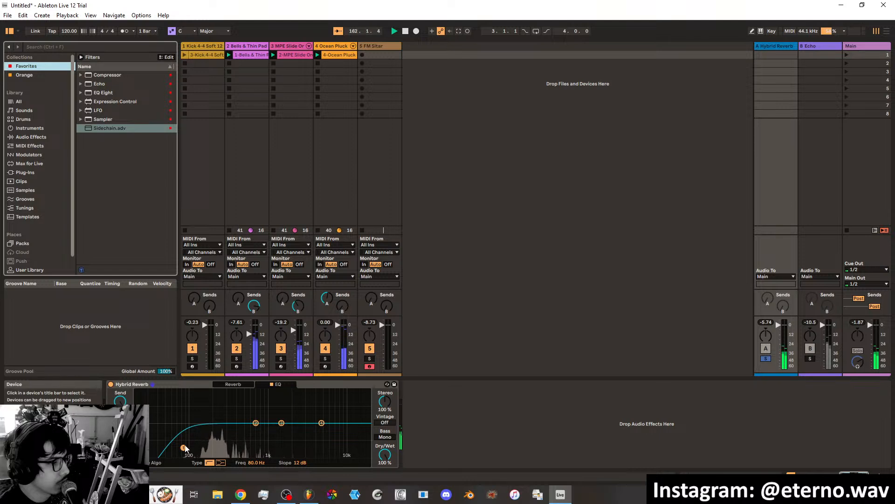
pyautogui.moveTo(183, 447); pyautogui.dragTo(214, 450)
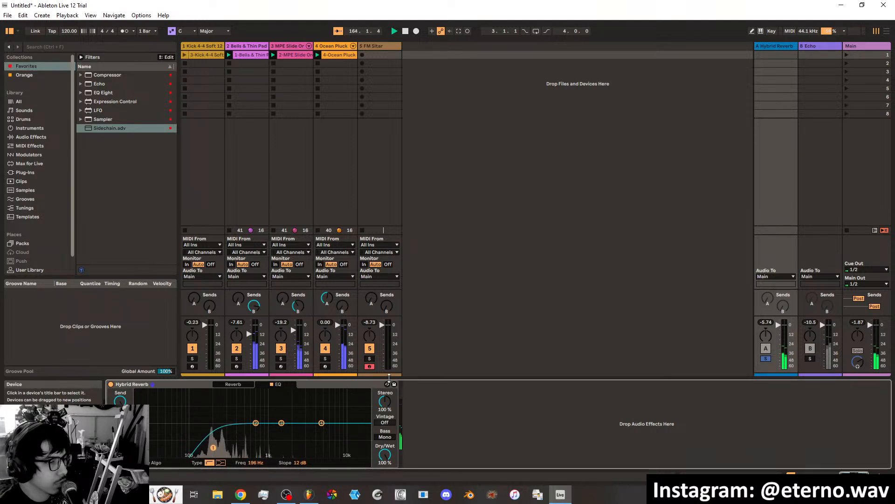
pyautogui.click(232, 385)
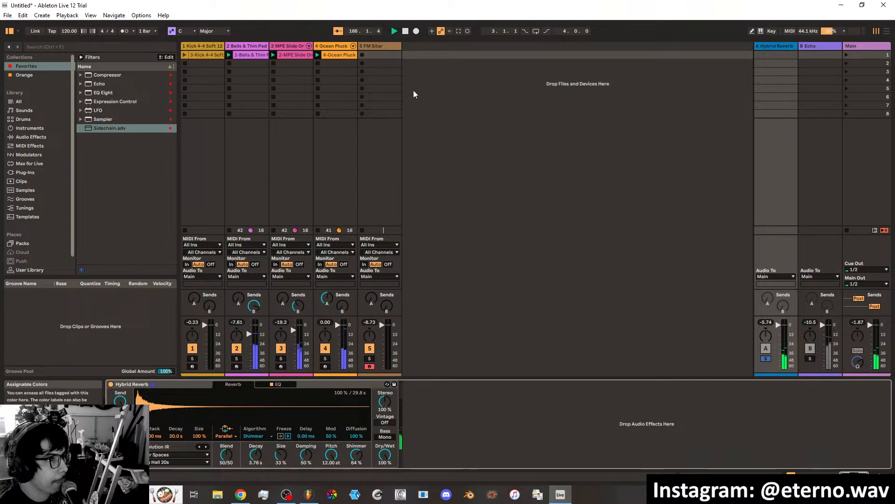
pyautogui.click(765, 359)
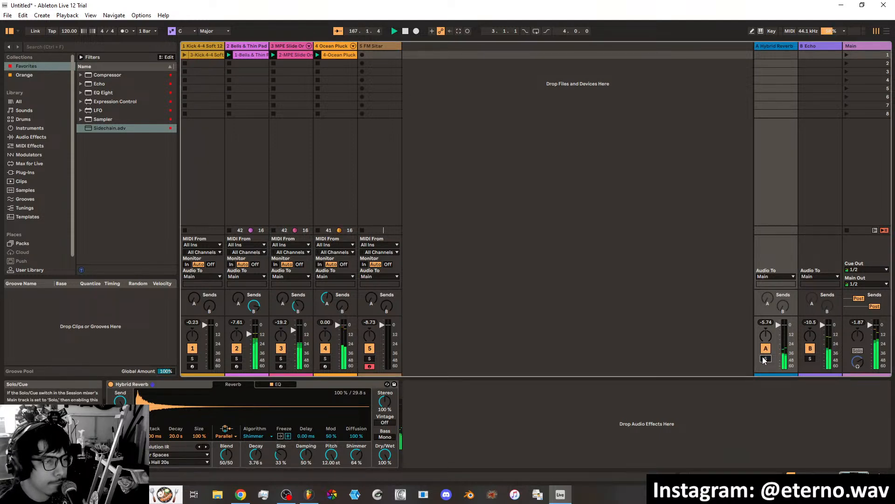
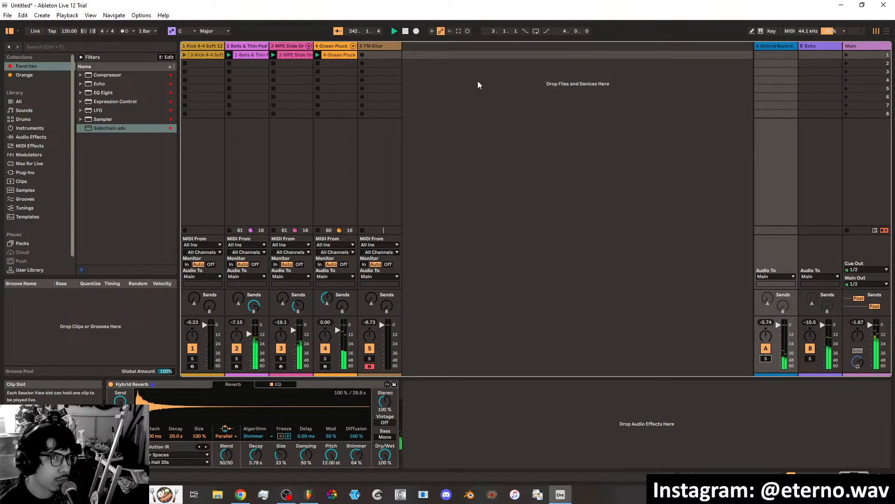
# Compare the Arrangement View timeline layout with the Session View clip grid.
pyautogui.click(887, 31)
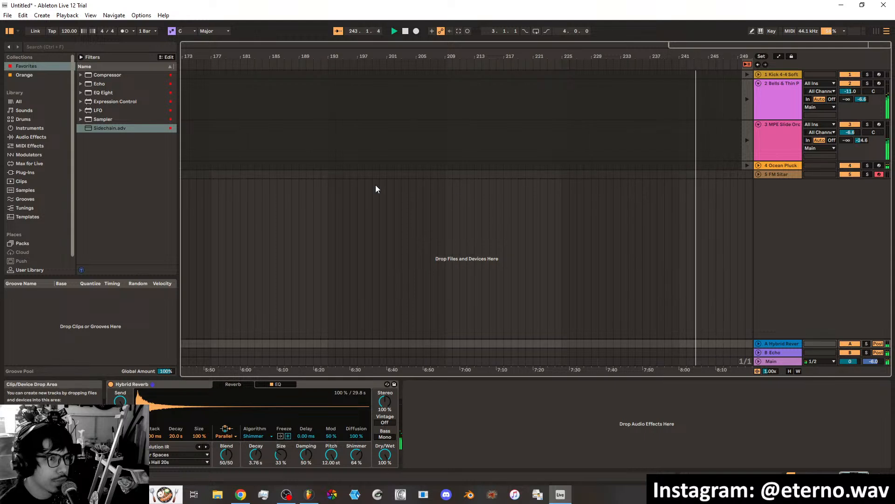
pyautogui.click(876, 32)
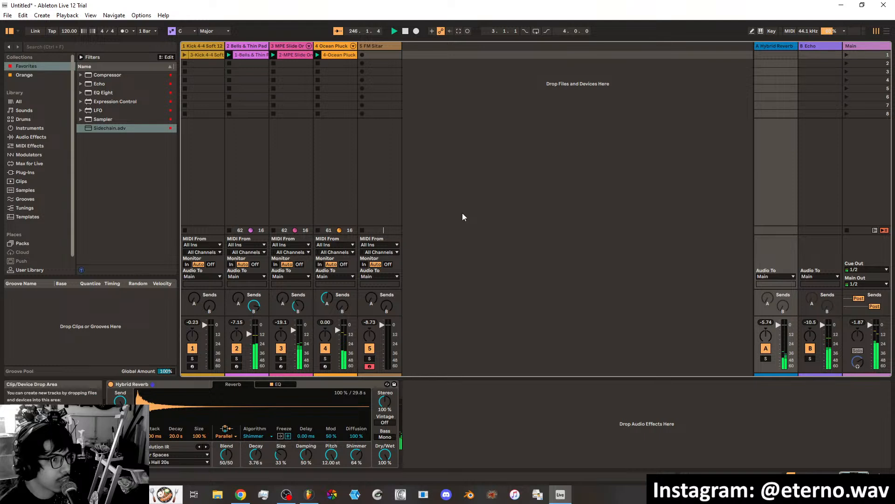
pyautogui.click(885, 32)
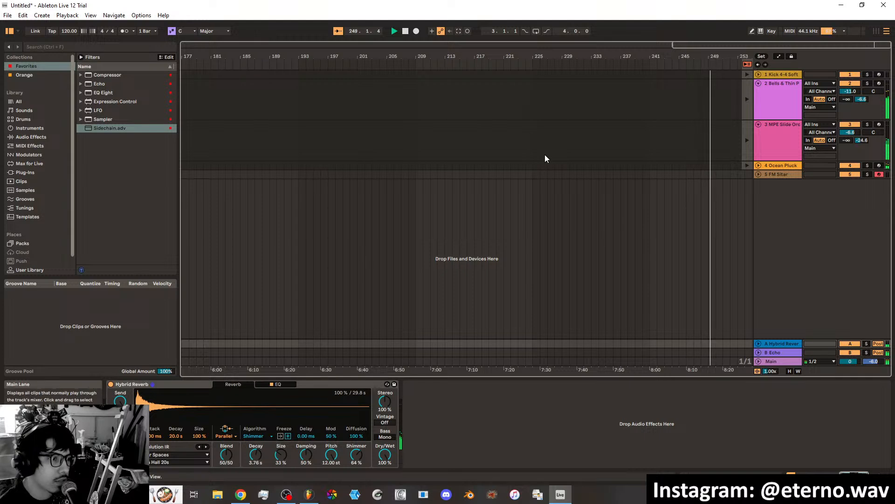
pyautogui.click(877, 34)
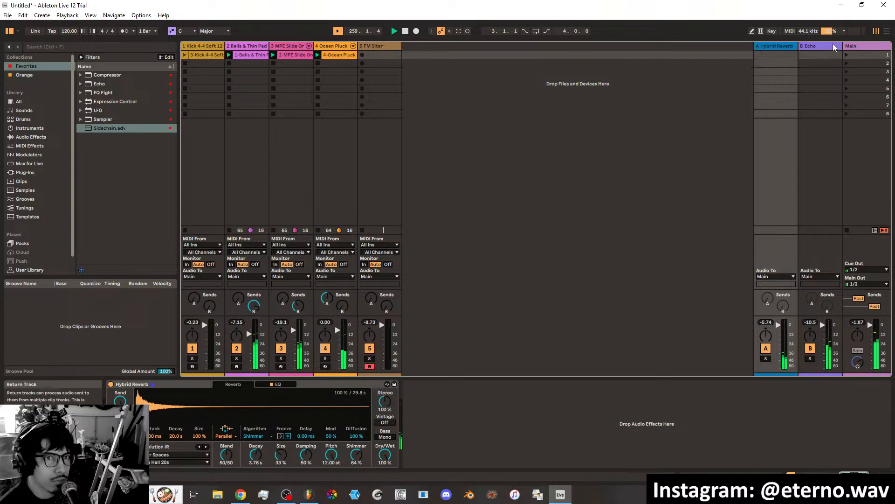
pyautogui.click(886, 31)
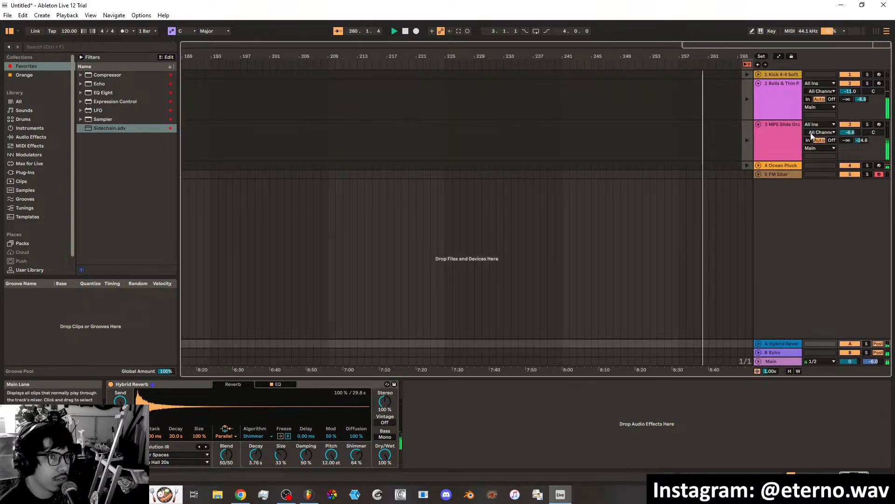
pyautogui.click(876, 32)
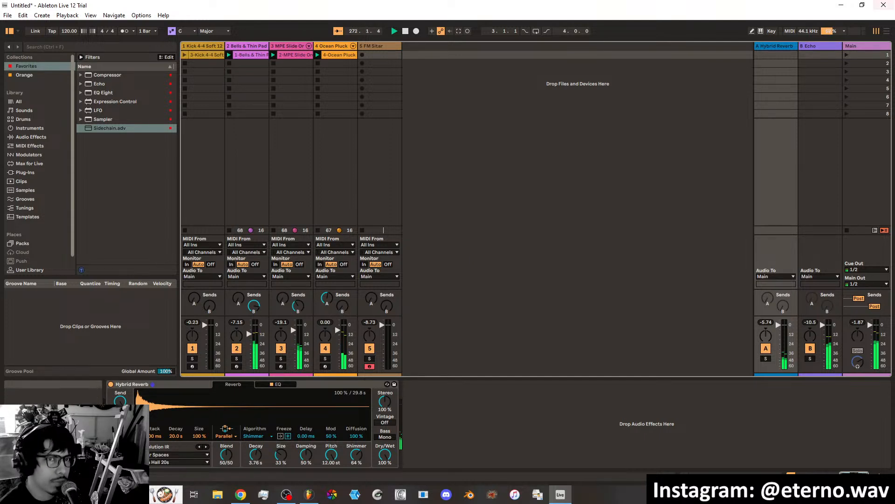
pyautogui.click(887, 34)
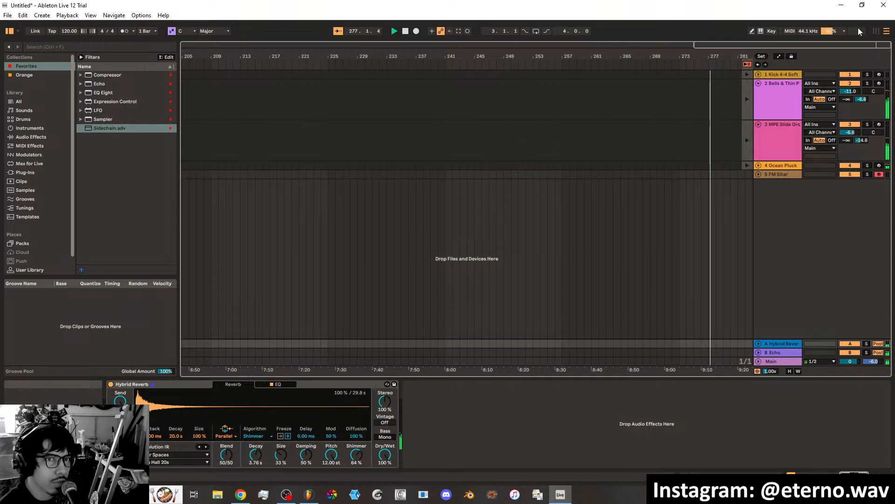
pyautogui.click(876, 31)
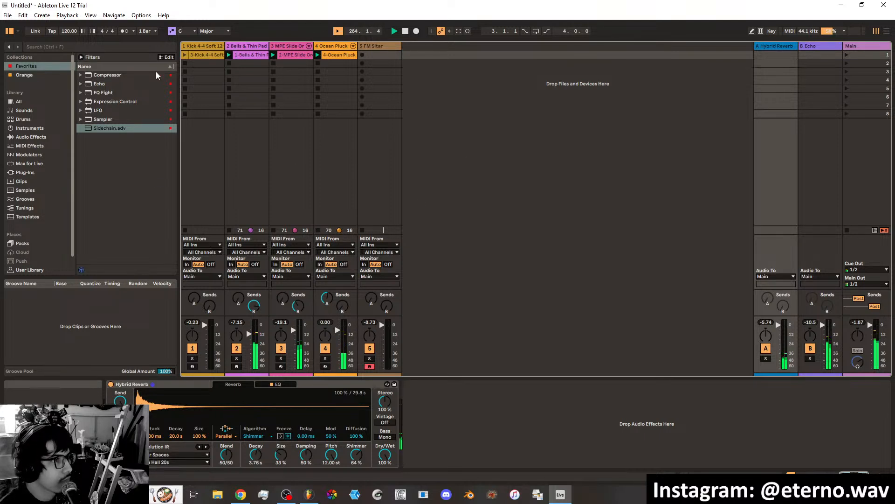
# Launch the Kick 4-4 Soft clip and raise the FM Sitar track's sends to returns A and B.
pyautogui.click(184, 56)
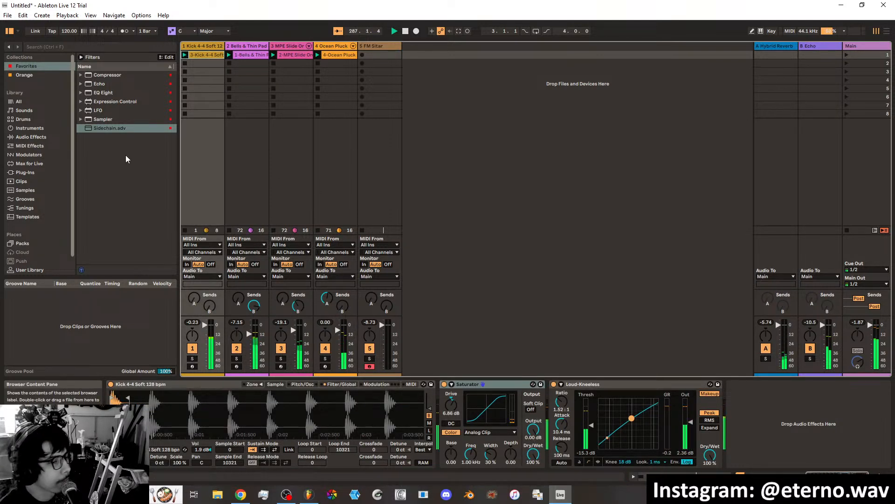
pyautogui.click(376, 46)
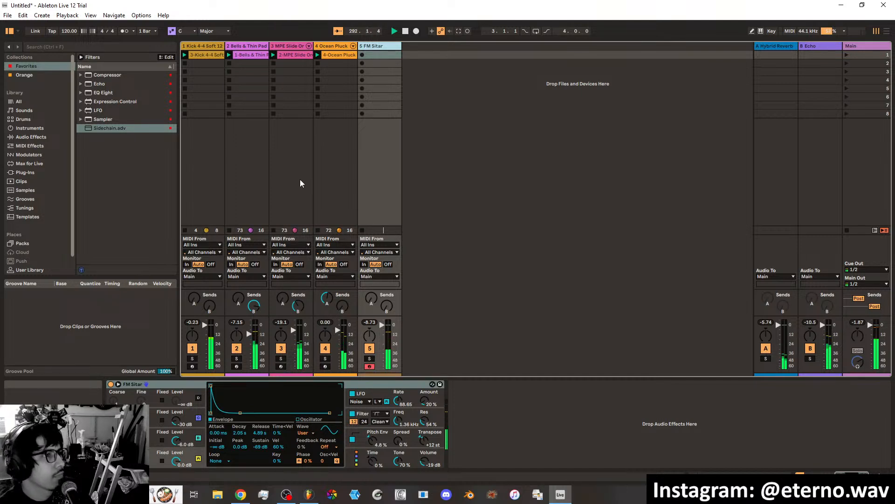
pyautogui.moveTo(374, 299); pyautogui.dragTo(374, 272)
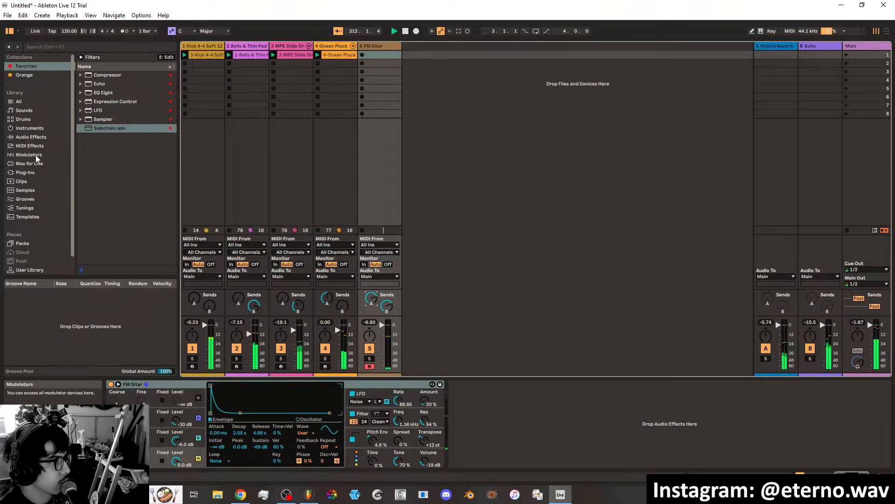
# Add an empty Sampler from the Favorites collection on a new MIDI track and select that track.
pyautogui.click(27, 69)
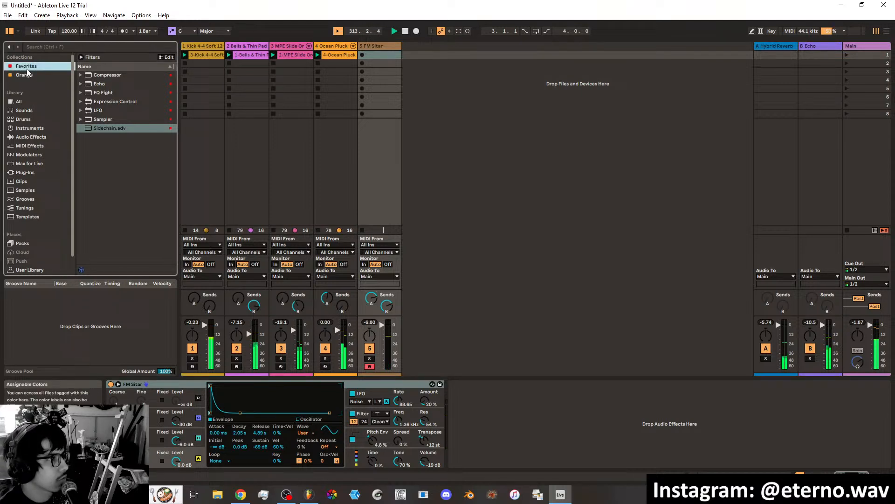
pyautogui.click(104, 121)
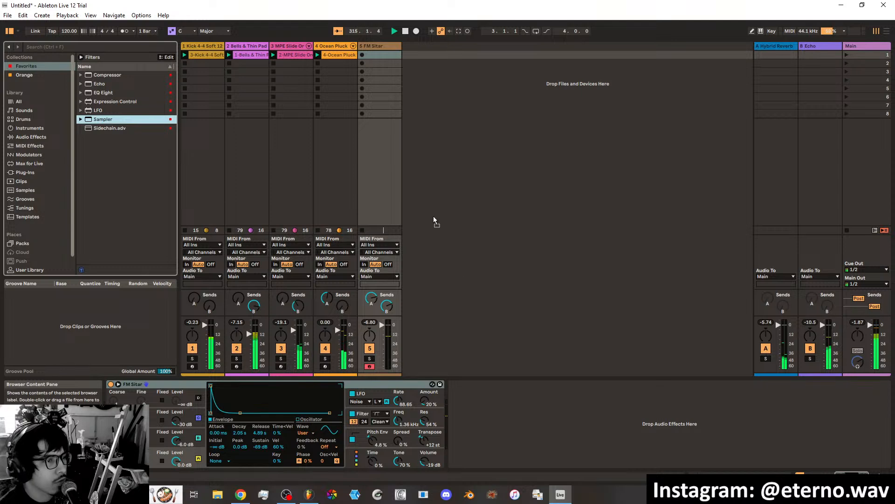
pyautogui.press('Return')
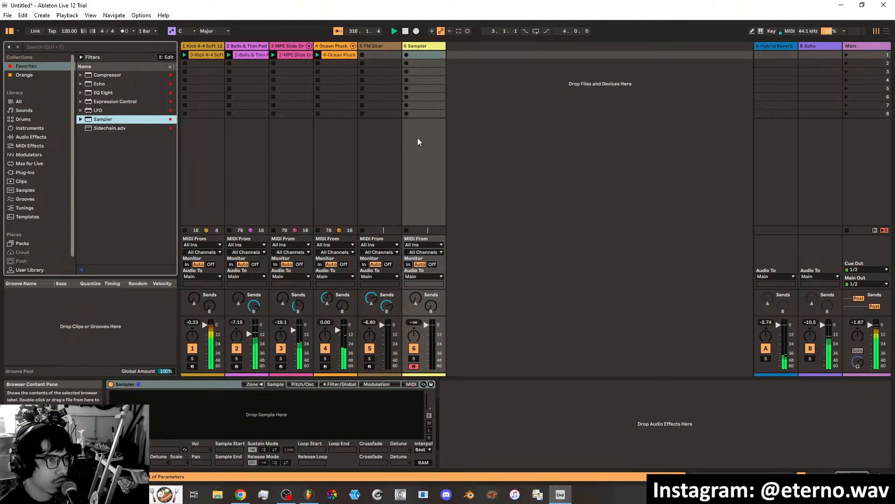
pyautogui.click(422, 46)
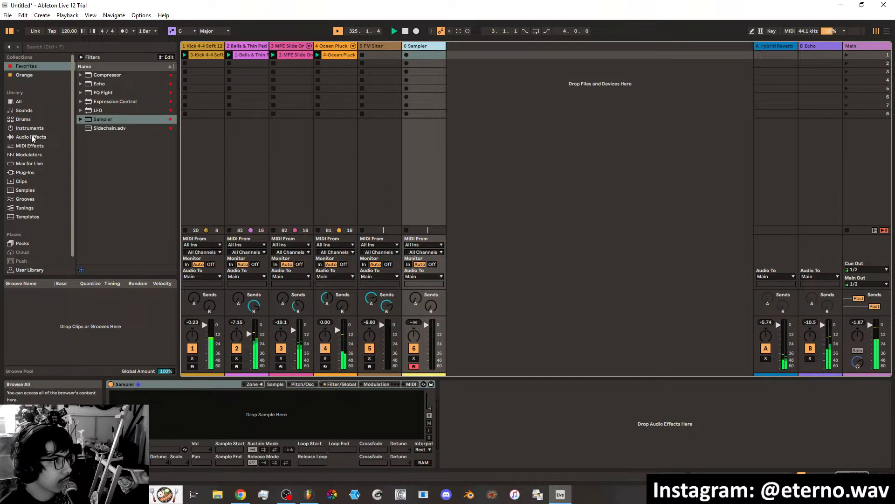
# Filter the Samples library to Hihat and preview the first closed hi-hats, including the Vinyl and 505 ASR samples.
pyautogui.click(26, 190)
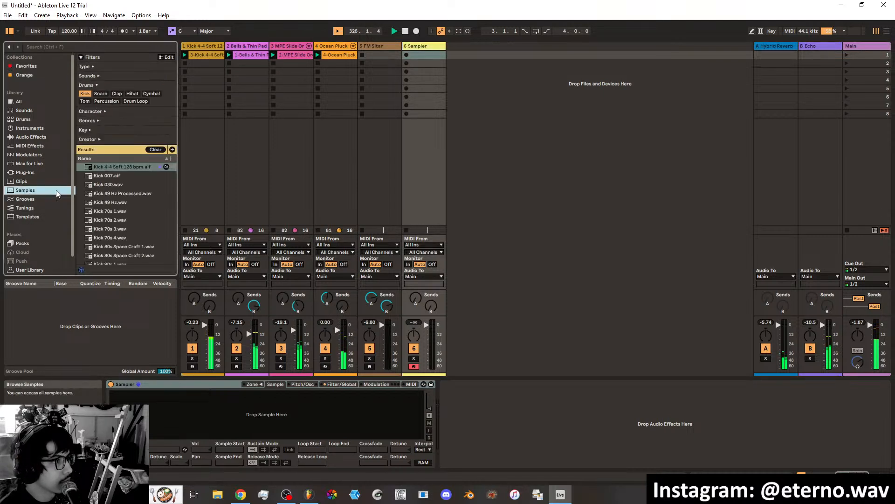
pyautogui.click(133, 93)
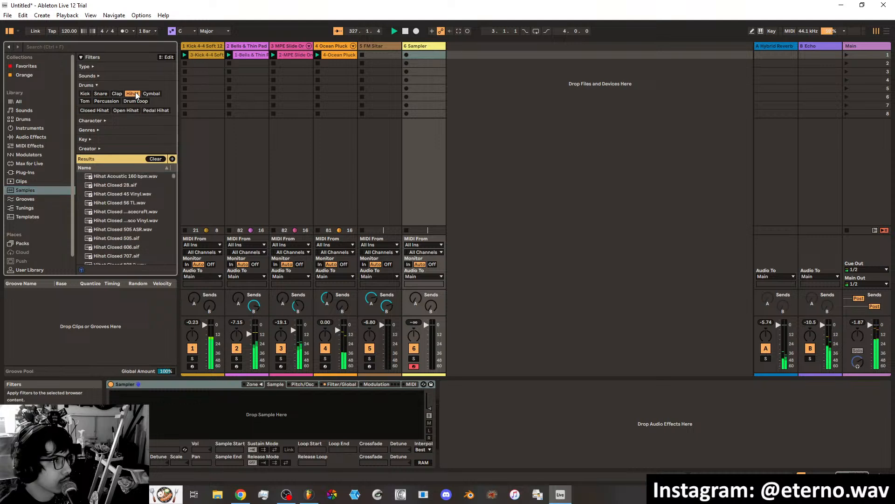
pyautogui.click(114, 193)
pyautogui.click(115, 202)
pyautogui.click(114, 219)
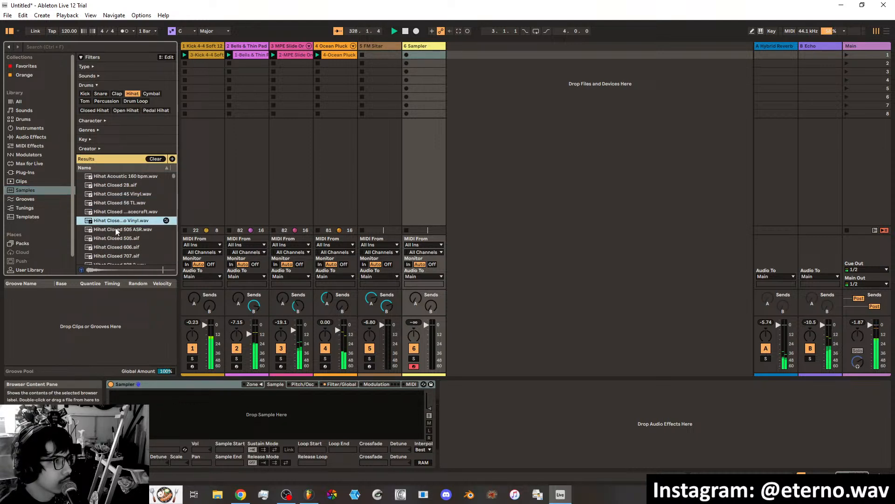
pyautogui.click(115, 229)
pyautogui.scroll(-1, 117, 231)
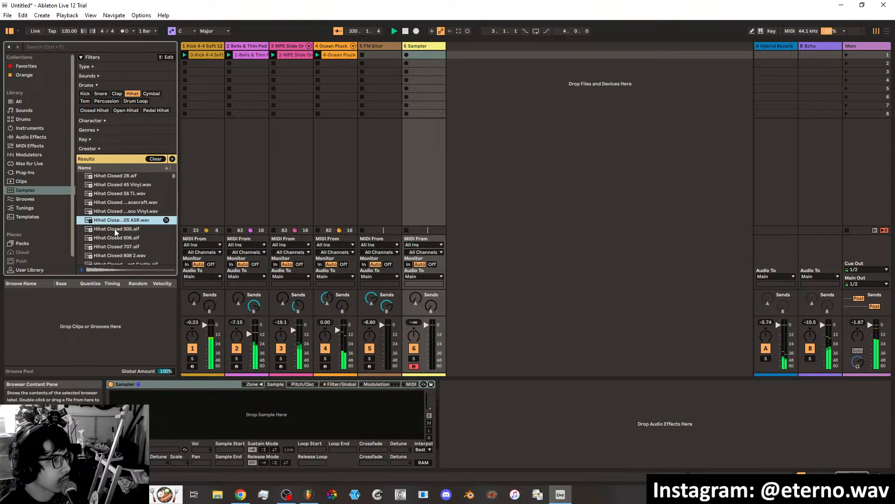
pyautogui.scroll(-5, 113, 228)
pyautogui.scroll(-2, 114, 228)
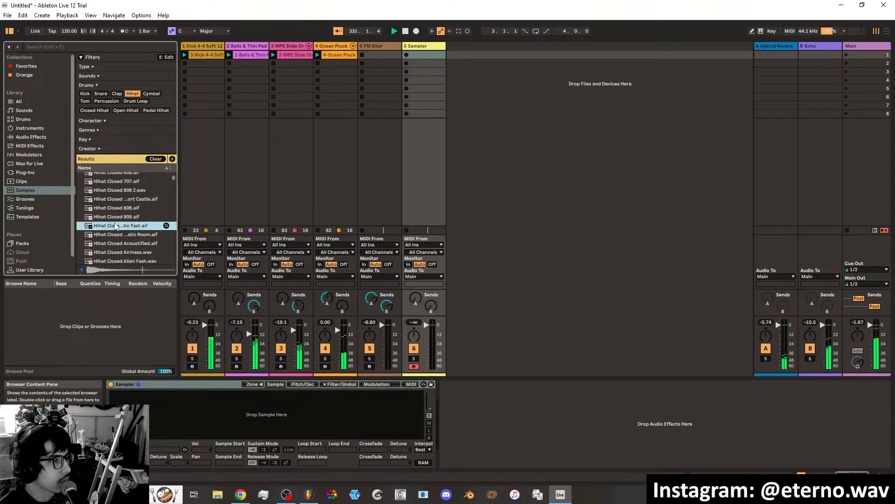
# Preview more closed hi-hat samples, including 808, Acoustified and Alien Spawn 1.
pyautogui.click(117, 218)
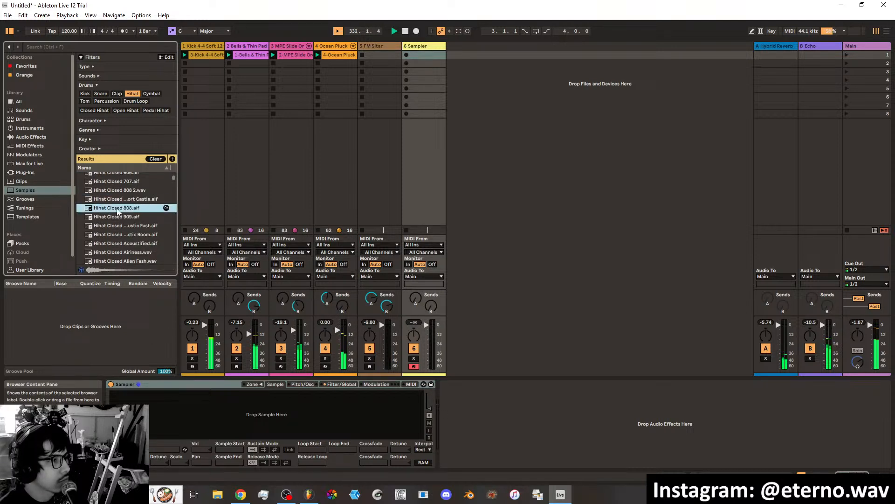
pyautogui.click(116, 234)
pyautogui.click(117, 243)
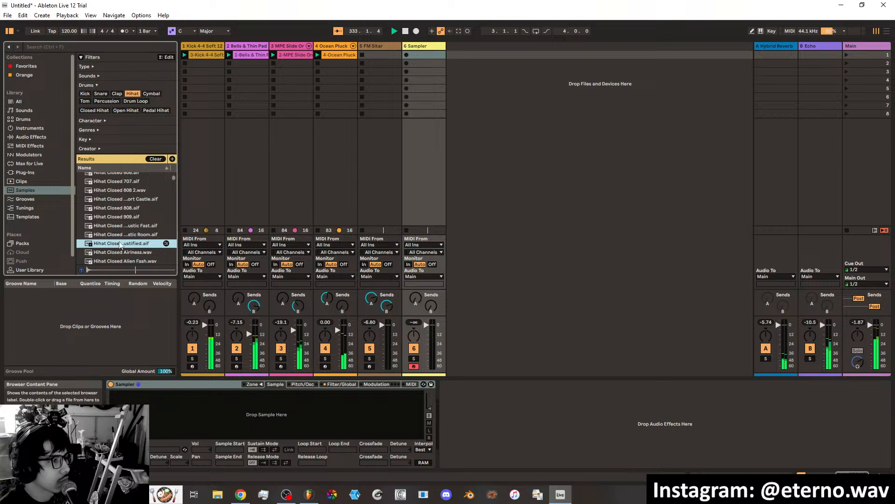
pyautogui.click(119, 251)
pyautogui.scroll(-1, 119, 243)
pyautogui.click(119, 233)
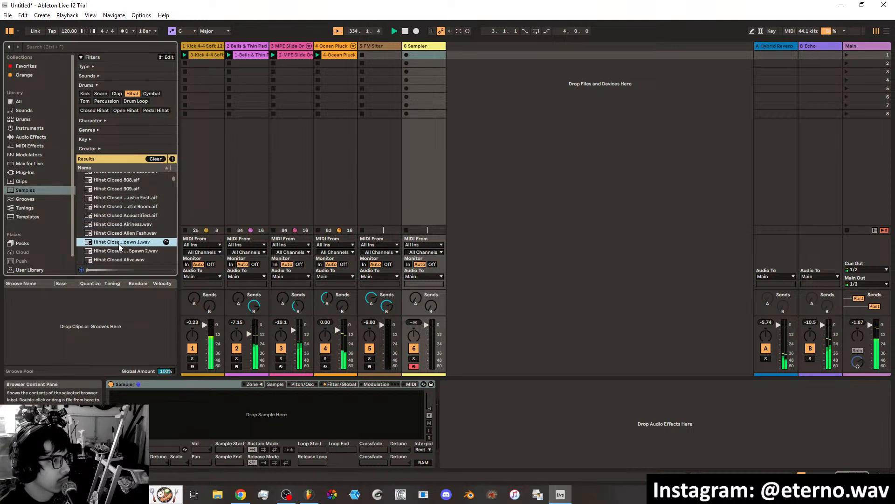
# Compare Hihat Closed Alien Spawn 1.wav with its neighbouring samples and load it into the empty Sampler.
pyautogui.click(121, 244)
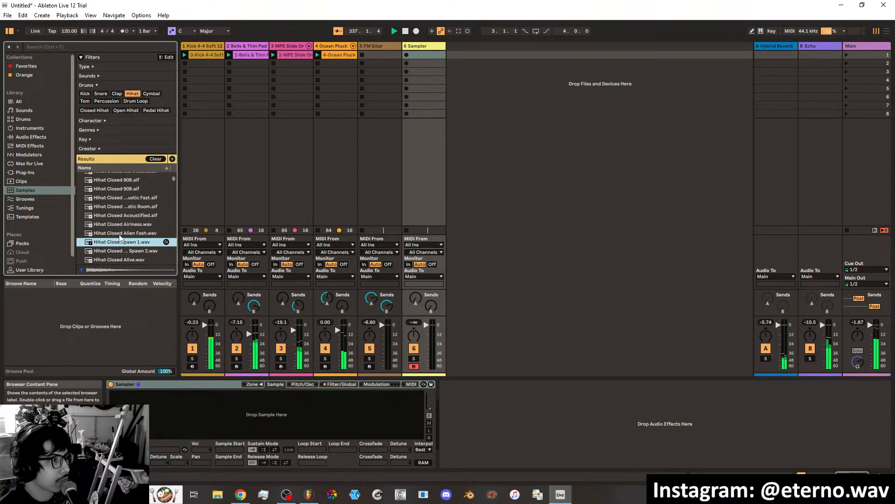
pyautogui.click(119, 235)
pyautogui.click(121, 242)
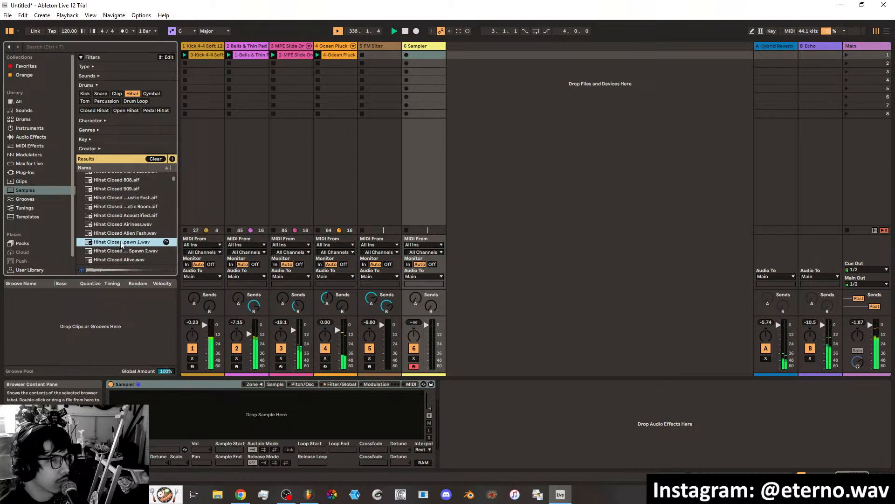
pyautogui.click(114, 250)
pyautogui.click(113, 243)
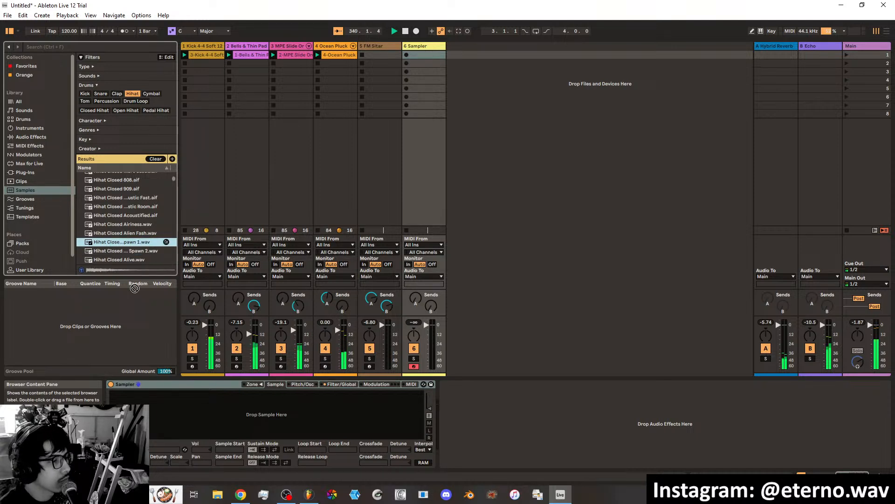
pyautogui.moveTo(134, 287); pyautogui.dragTo(173, 402)
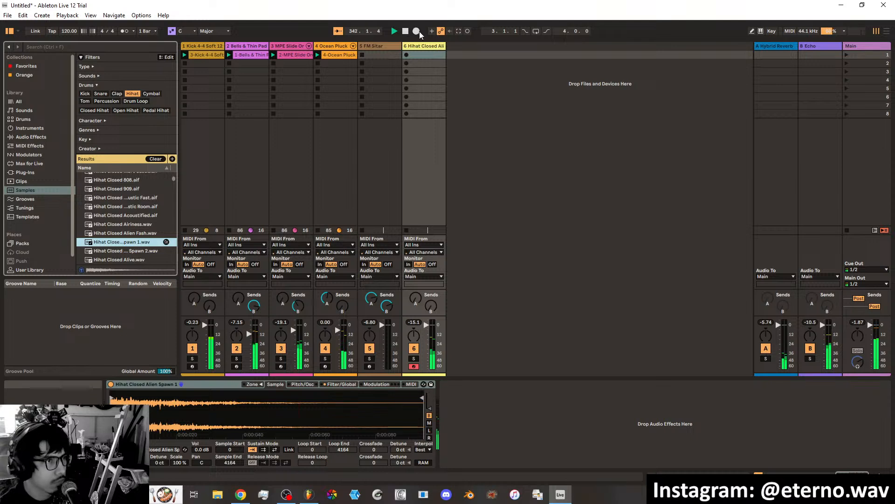
# Record a hi-hat clip from the start in the track's first slot and set its loop length to 1 bar.
pyautogui.click(405, 31)
pyautogui.click(467, 31)
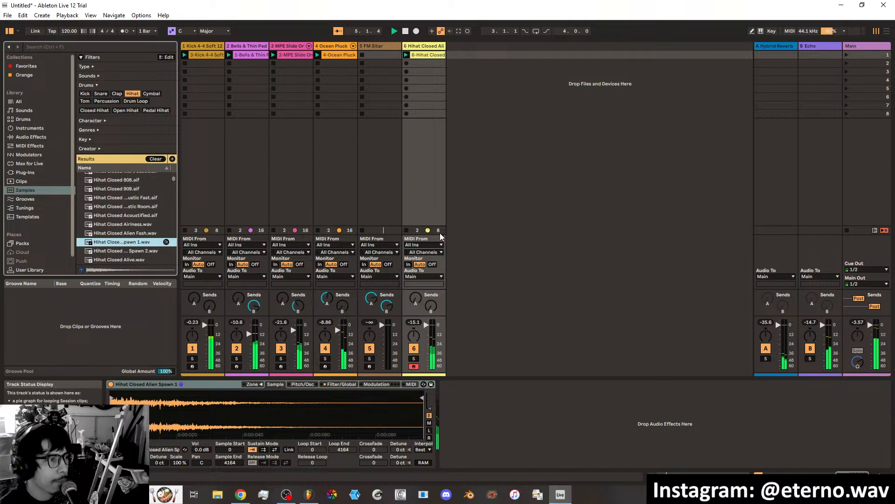
pyautogui.click(436, 55)
pyautogui.doubleClick(436, 56)
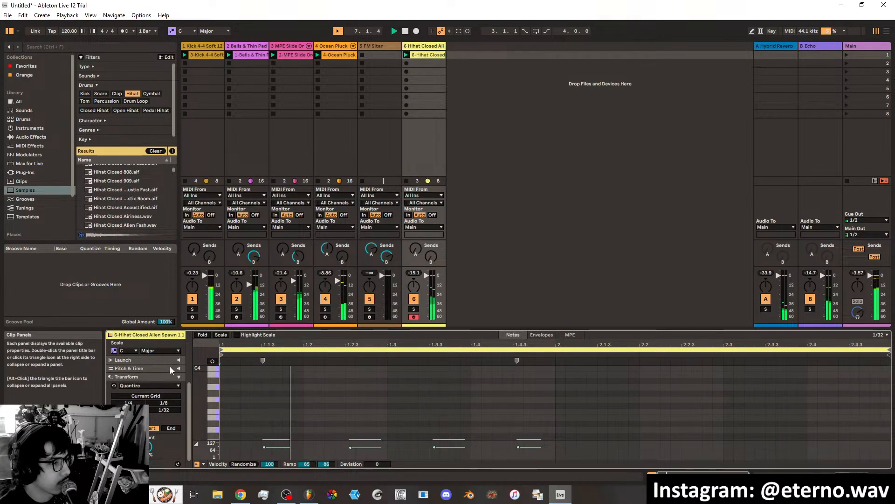
pyautogui.moveTo(191, 401)
pyautogui.mouseDown()
pyautogui.moveTo(185, 362)
pyautogui.moveTo(156, 380)
pyautogui.mouseUp()
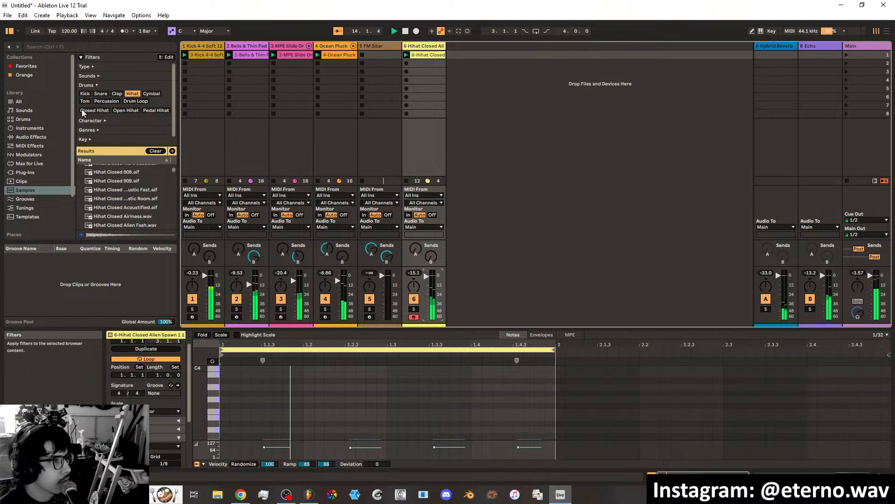
# Search the entire library for "shaker" and preview the first results, up to Shaker 70s MPC.wav.
pyautogui.click(71, 46)
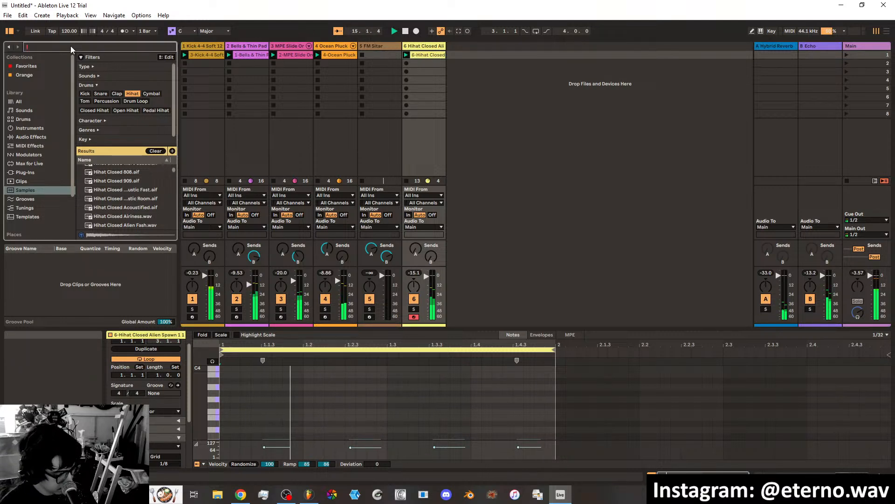
pyautogui.write('shaker')
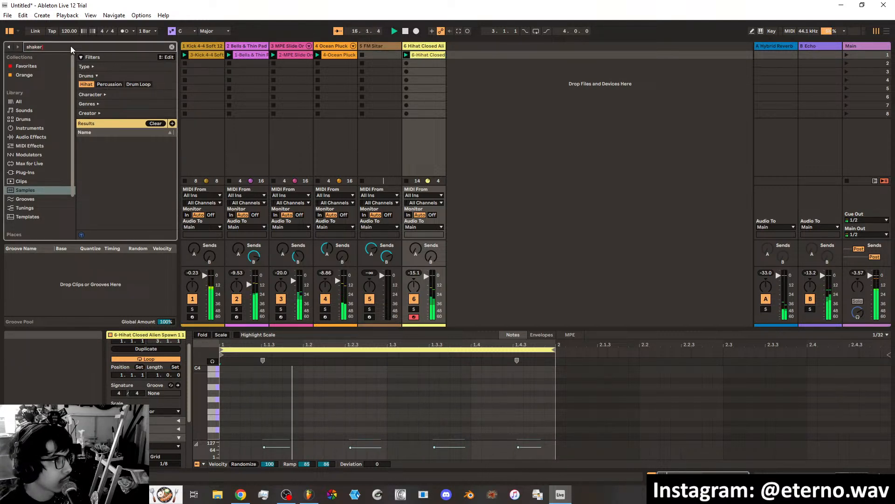
pyautogui.click(41, 100)
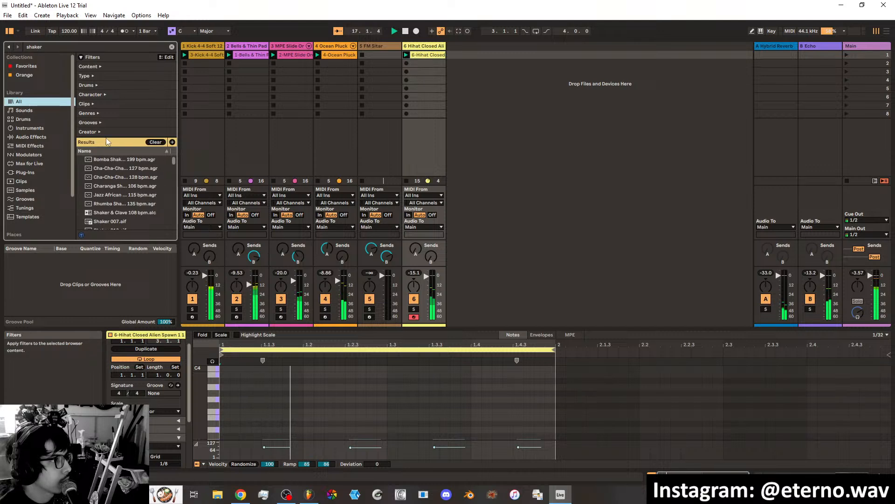
pyautogui.click(114, 161)
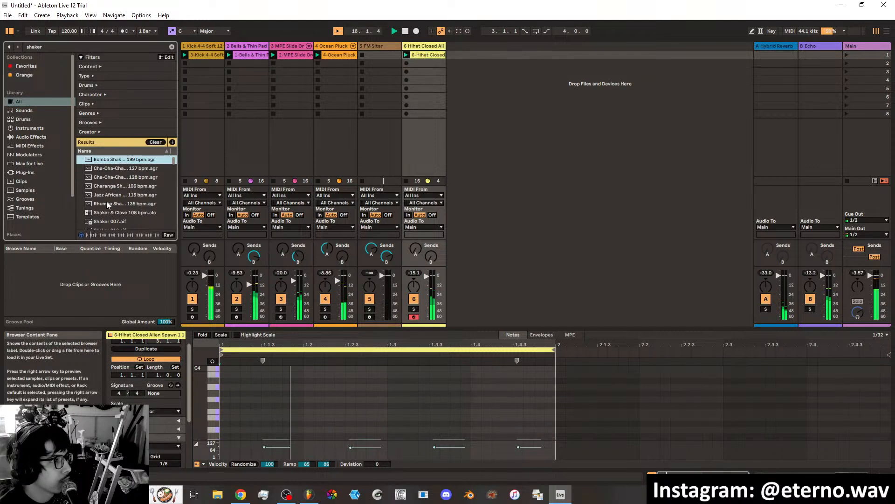
pyautogui.click(96, 213)
pyautogui.scroll(-3, 114, 209)
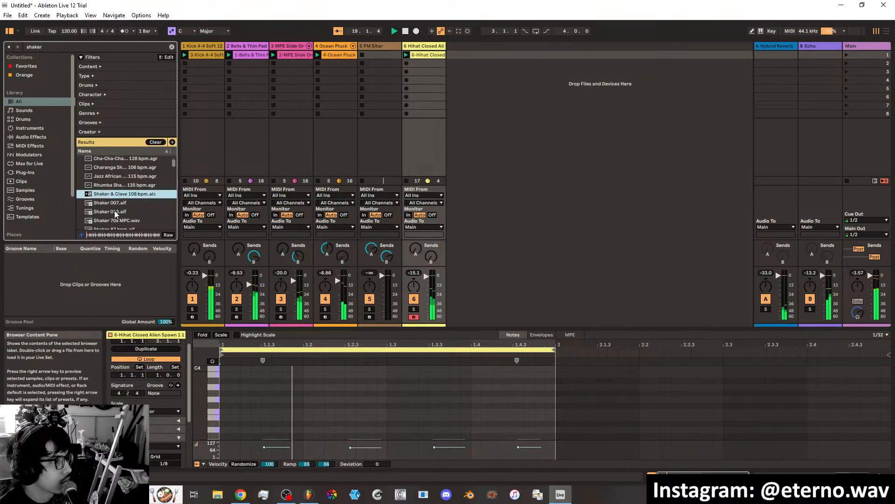
pyautogui.click(112, 195)
pyautogui.click(113, 204)
pyautogui.click(115, 212)
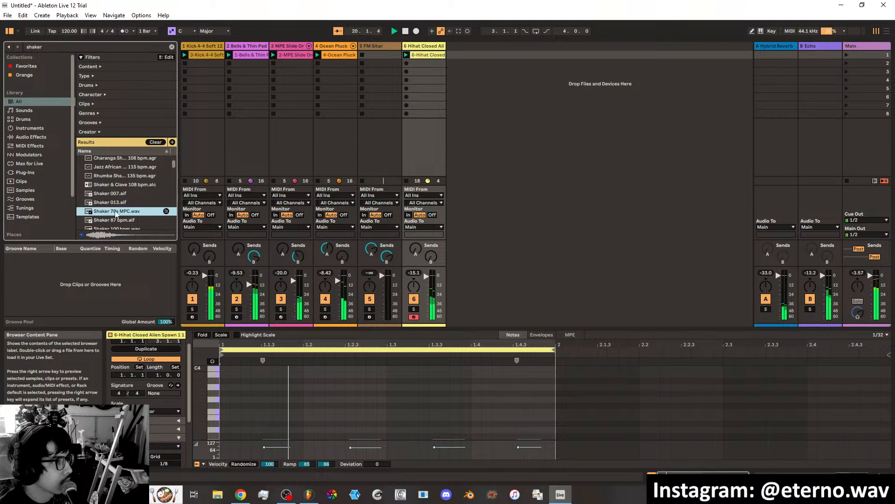
# Preview the tempo-labelled shaker loops, from Shaker 87 bpm.aif through Shaker 134 bpm.aif.
pyautogui.click(116, 221)
pyautogui.scroll(-1, 116, 214)
pyautogui.scroll(-2, 117, 215)
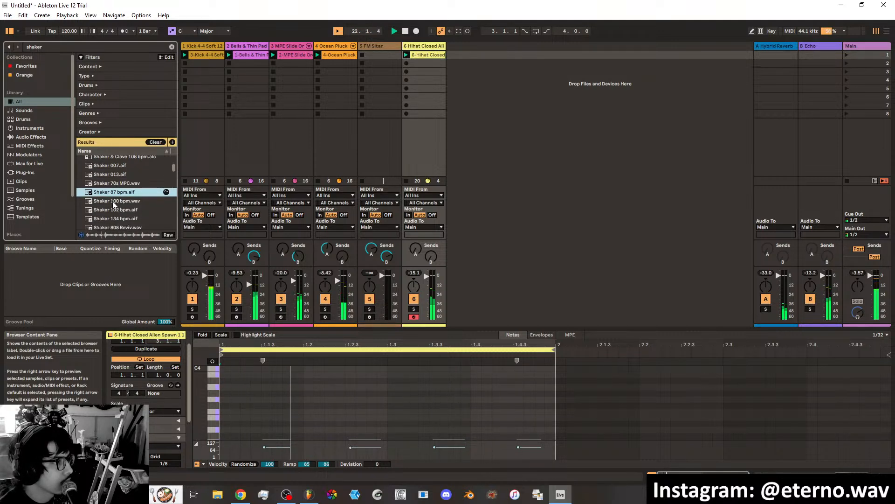
pyautogui.click(114, 202)
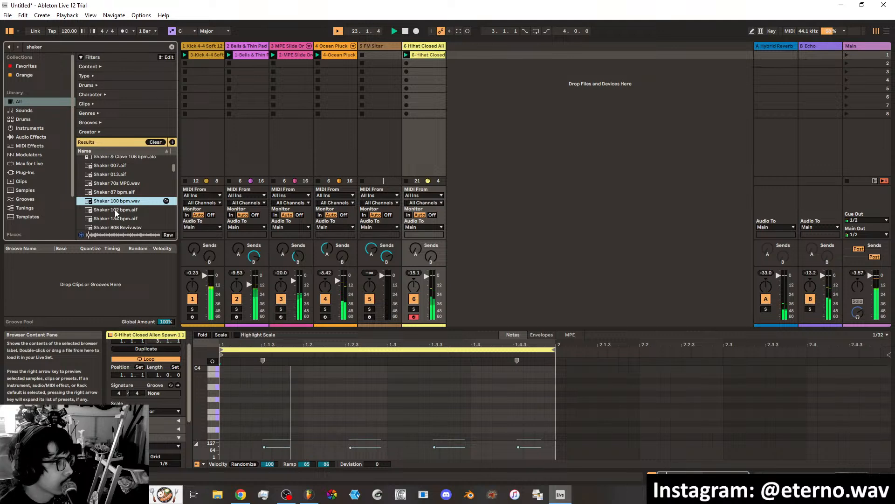
pyautogui.click(113, 211)
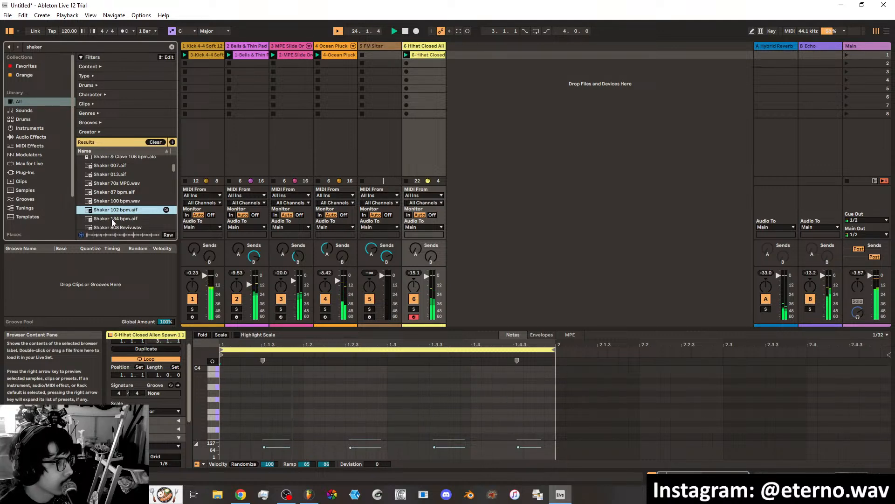
pyautogui.click(115, 218)
pyautogui.scroll(-1, 119, 210)
pyautogui.scroll(-3, 119, 209)
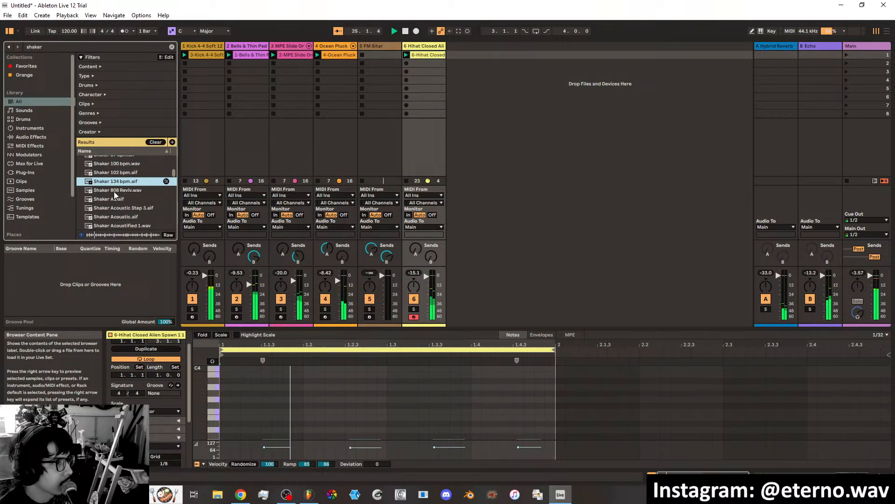
# Preview the shaker samples from Shaker 808 Reviv.wav through Shaker AlienFash.wav, including the Acoustic and Acoustified ones.
pyautogui.click(114, 192)
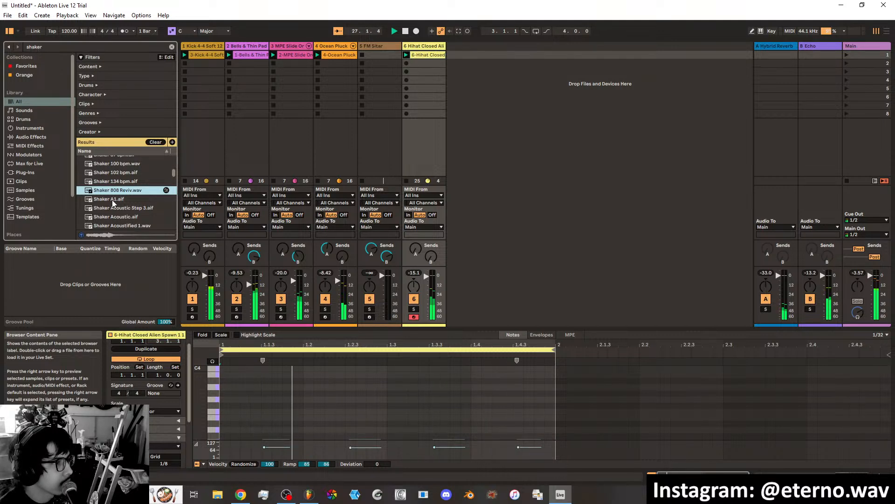
pyautogui.click(112, 199)
pyautogui.click(111, 209)
pyautogui.click(111, 218)
pyautogui.click(110, 226)
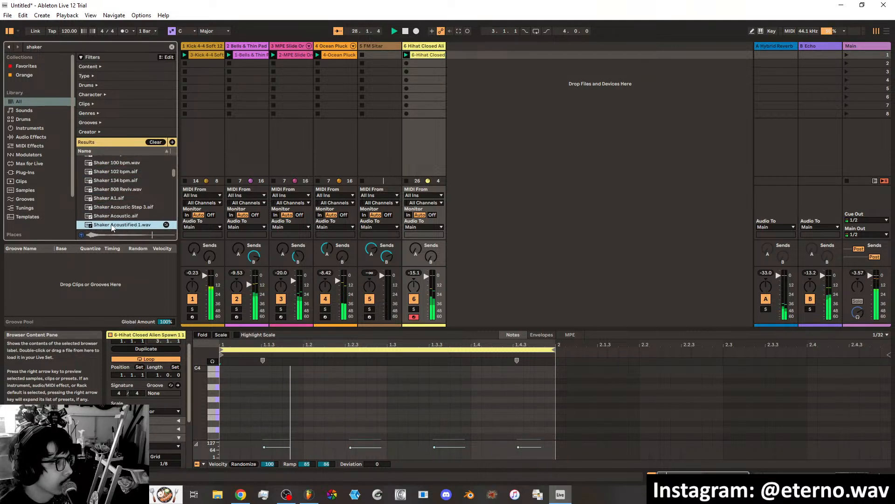
pyautogui.scroll(-1, 110, 223)
pyautogui.click(109, 207)
pyautogui.click(109, 214)
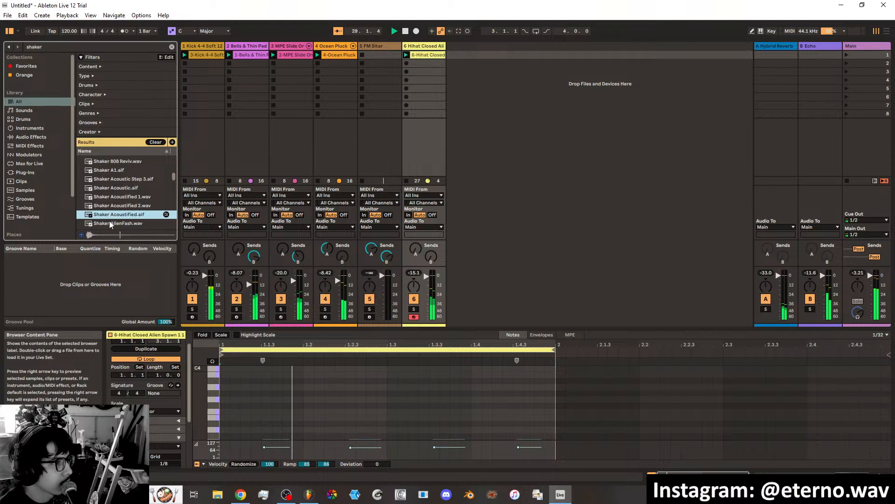
pyautogui.click(109, 223)
# Preview the shaker samples from Shaker Ambient 80 bpm.wav to Shaker Chop.wav, including Build and Burned.
pyautogui.scroll(-1, 109, 219)
pyautogui.click(106, 204)
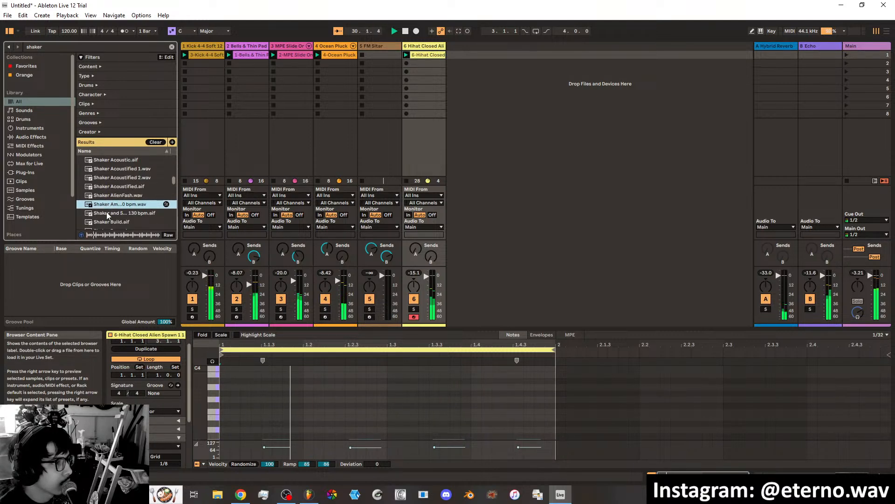
pyautogui.click(106, 211)
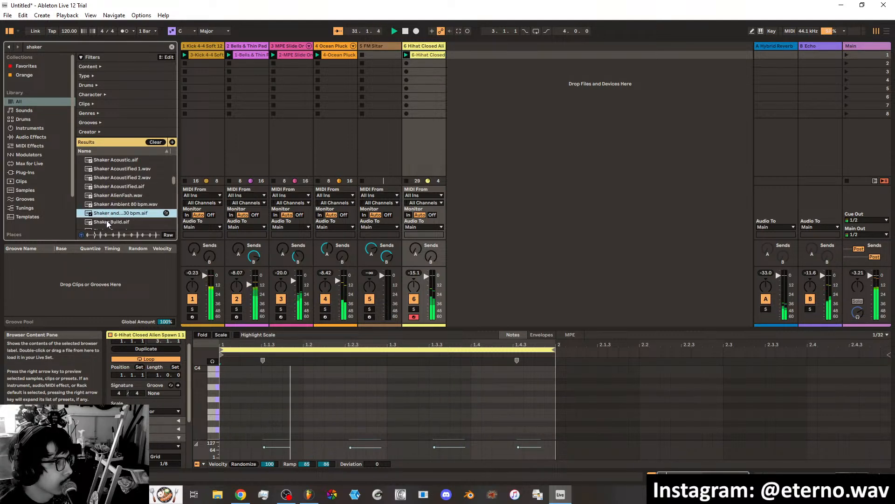
pyautogui.click(106, 220)
pyautogui.scroll(-1, 106, 214)
pyautogui.click(107, 212)
pyautogui.scroll(-1, 107, 211)
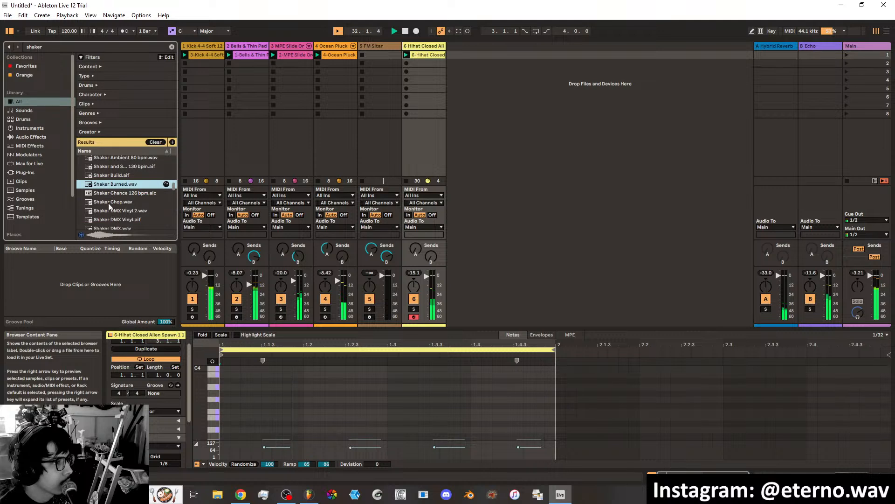
pyautogui.click(107, 202)
pyautogui.scroll(-1, 107, 198)
# Preview the shaker samples from Shaker DMX Vinyl 2.wav through Shaker GrooveShadow.wav.
pyautogui.press('Down')
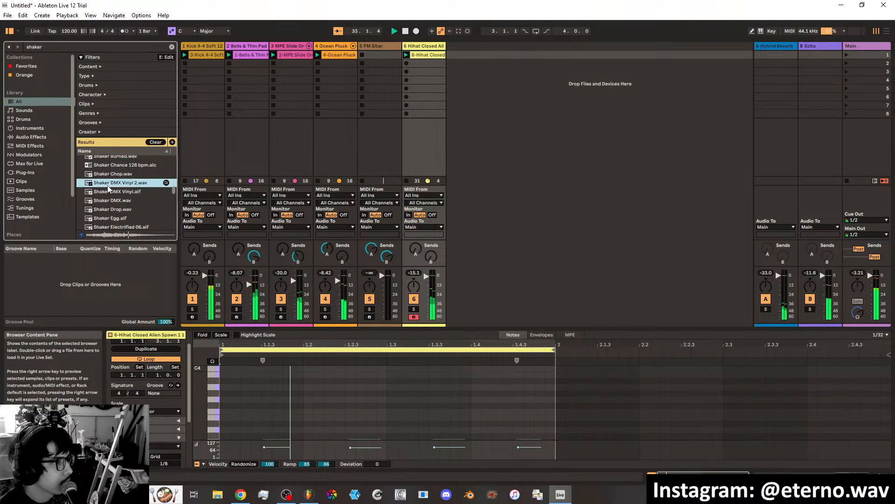
pyautogui.press('Down')
pyautogui.press('Down')
pyautogui.press('Down')
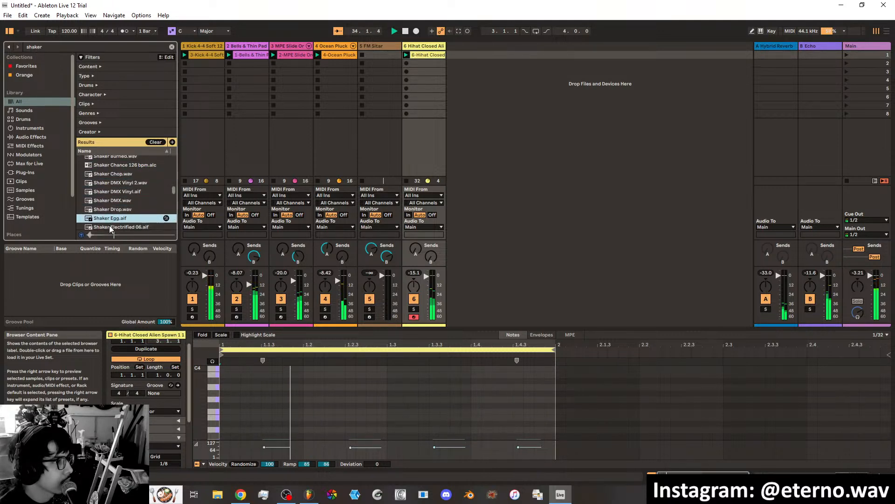
pyautogui.scroll(-1, 108, 212)
pyautogui.press('Down')
pyautogui.press('Down')
# Preview the shaker samples from Shaker Ironman.aif through Shaker Low Short.wav.
pyautogui.press('Down')
pyautogui.scroll(-1, 111, 218)
pyautogui.press('Down')
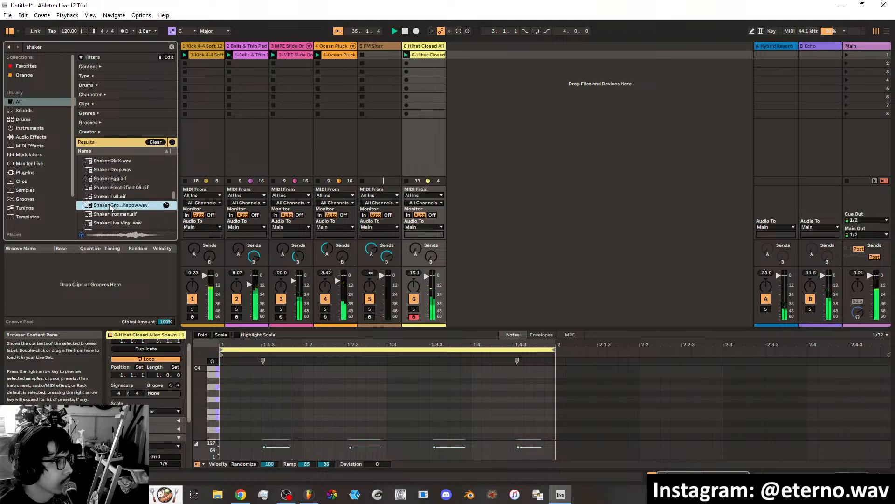
pyautogui.press('Down')
pyautogui.press('Down')
pyautogui.scroll(-1, 112, 223)
pyautogui.press('Down')
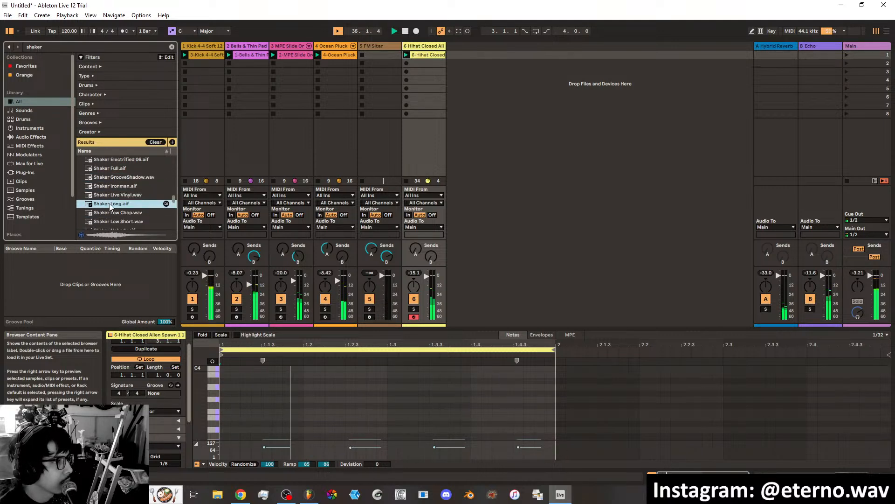
pyautogui.press('Down')
# Preview the shaker samples from Shaker Nobody.aif through Shaker Rattle SP.wav, including the Noise variants.
pyautogui.press('Down')
pyautogui.press('Down')
pyautogui.press('Down')
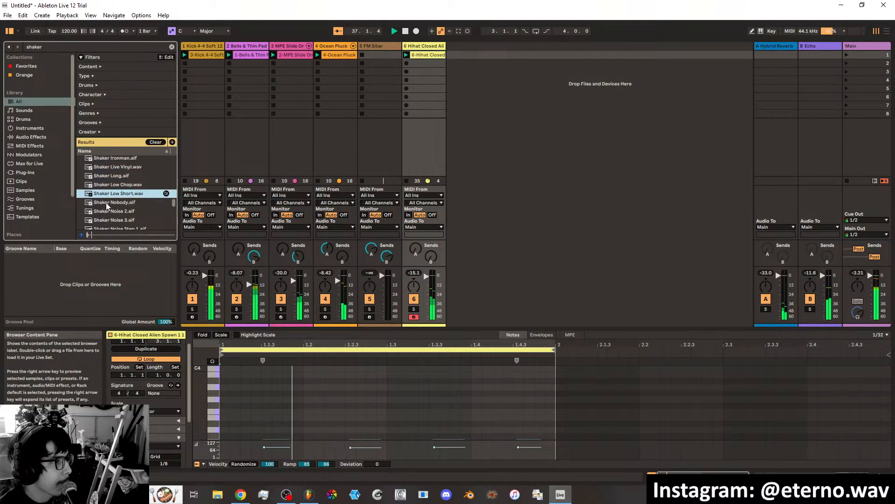
pyautogui.press('Down')
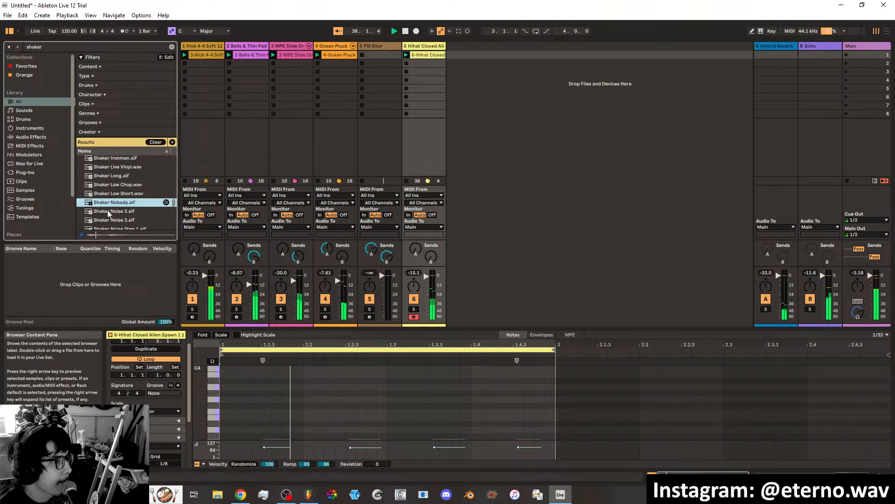
pyautogui.press('Down')
pyautogui.scroll(-1, 111, 228)
pyautogui.scroll(-2, 110, 223)
pyautogui.press('Down')
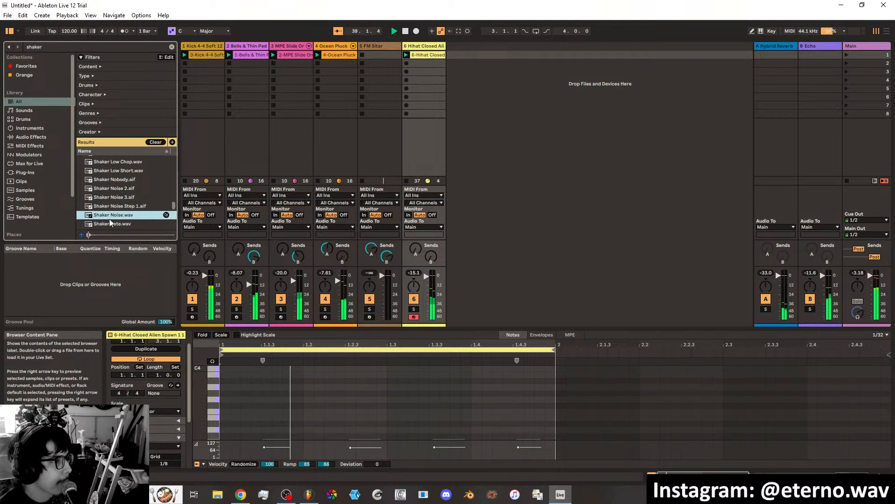
pyautogui.press('Down')
pyautogui.scroll(-3, 108, 210)
# Preview Shaker RKTD.wav and load it onto the hi-hat track in place of the closed hi-hat instrument.
pyautogui.press('Down')
pyautogui.press('Down')
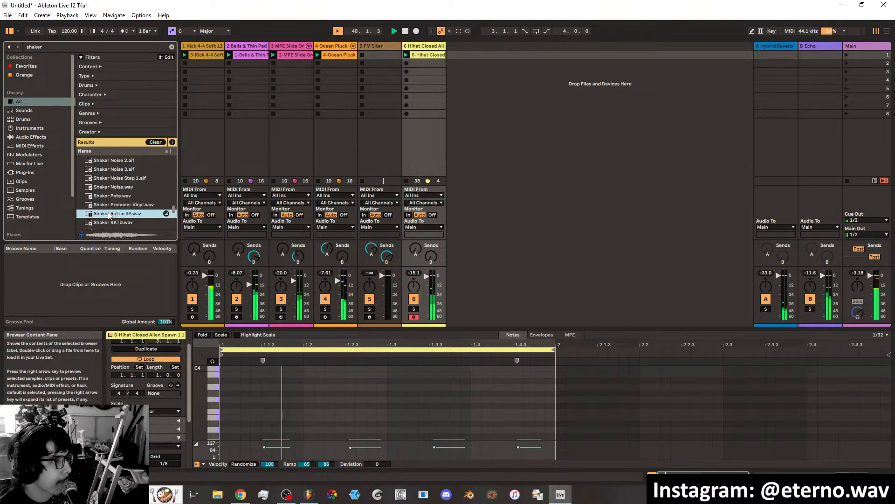
pyautogui.press('Down')
pyautogui.scroll(-2, 109, 208)
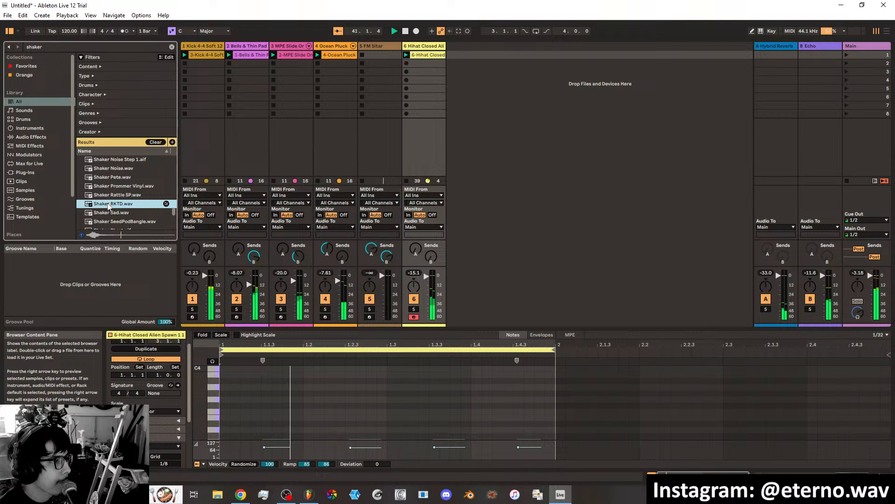
pyautogui.doubleClick(110, 205)
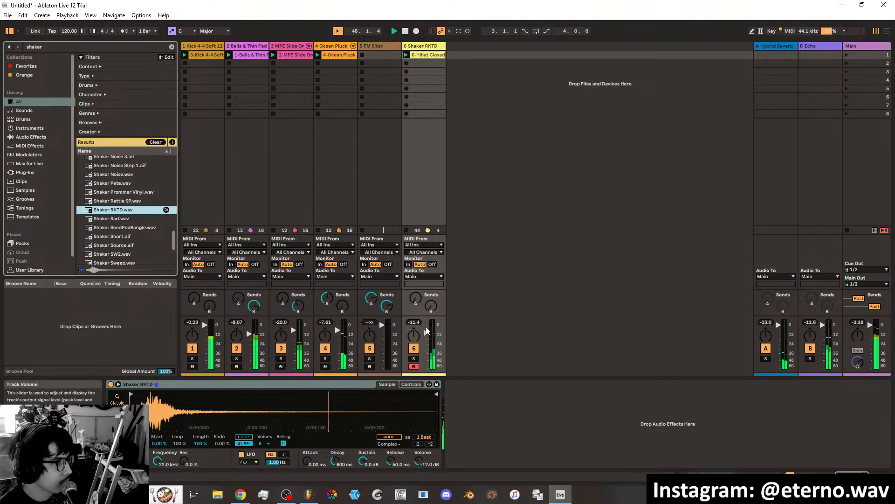
# Preview the samples following Shaker RKTD.wav, from Shaker Sad.wav to Shaker Source.aif.
pyautogui.press('Down')
pyautogui.press('Down')
pyautogui.press('Down')
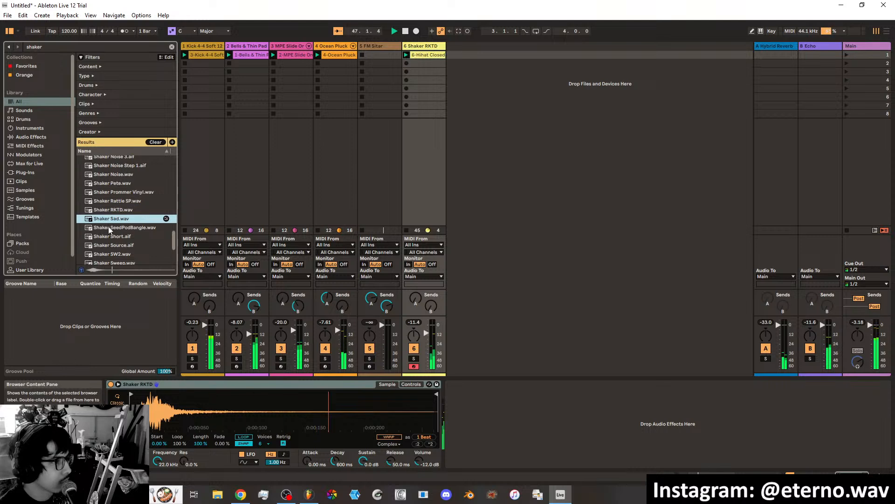
pyautogui.press('Down')
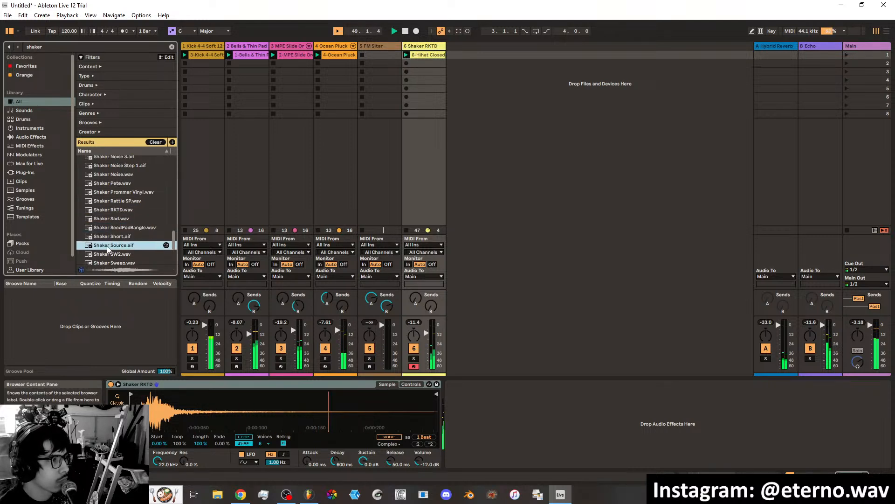
pyautogui.moveTo(108, 248)
pyautogui.mouseDown()
pyautogui.moveTo(456, 59)
pyautogui.moveTo(123, 246)
pyautogui.mouseUp()
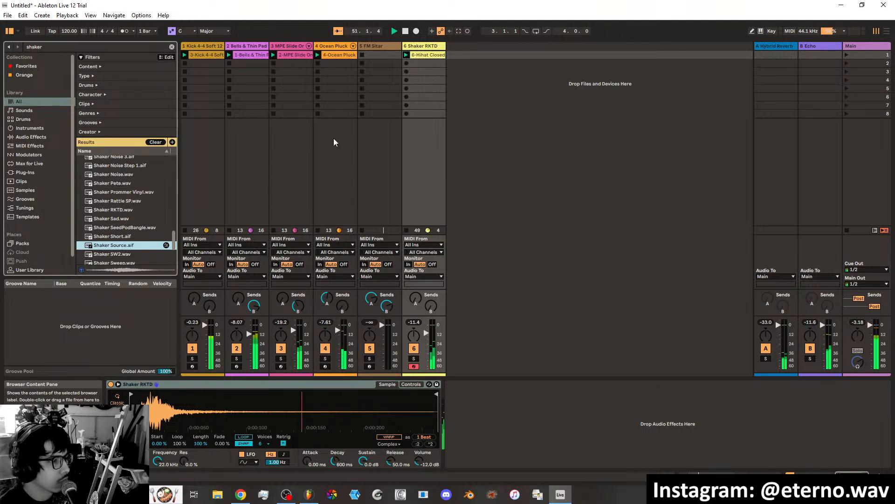
# Clear the shaker search and add Sampler from the Favorites collection as a new MIDI track after the shaker track.
pyautogui.click(29, 66)
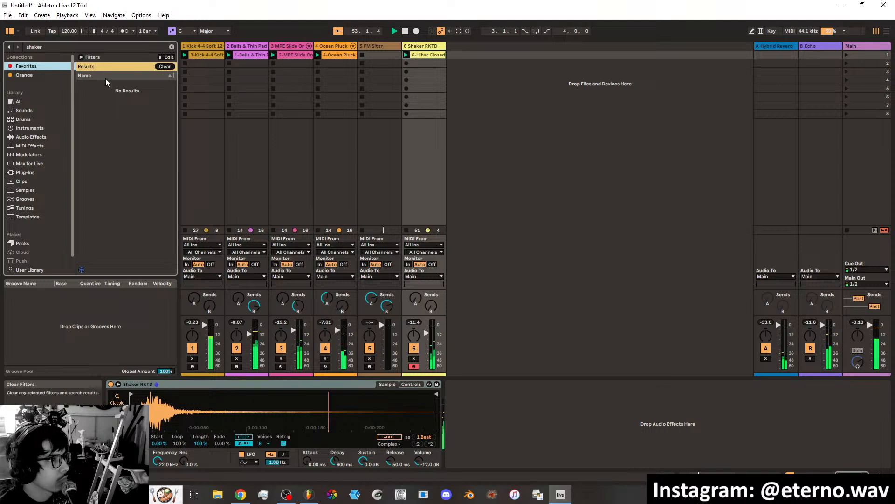
pyautogui.click(171, 47)
pyautogui.click(104, 120)
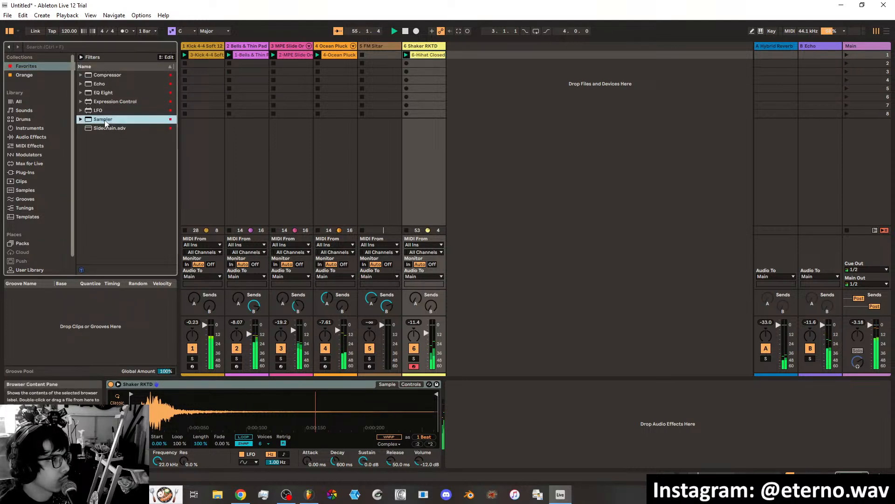
pyautogui.moveTo(401, 389); pyautogui.dragTo(448, 55)
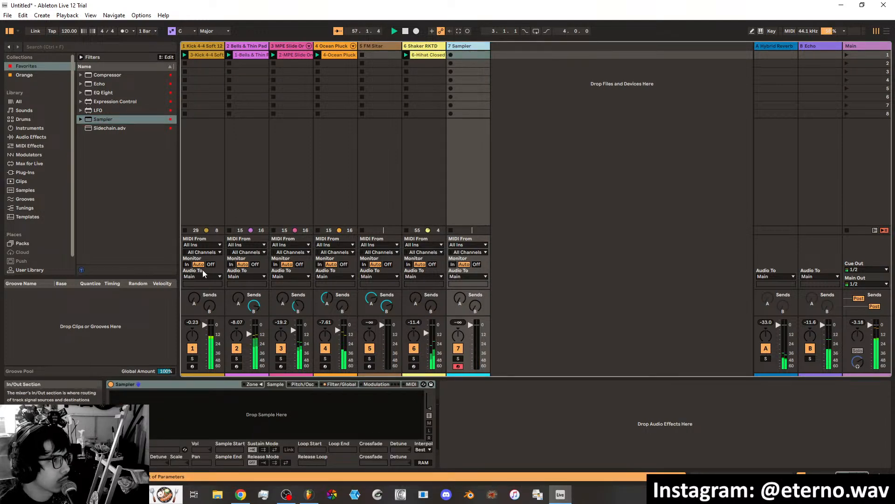
# Remove the Hihat filter from the sample library and search the samples for "shaker".
pyautogui.click(29, 190)
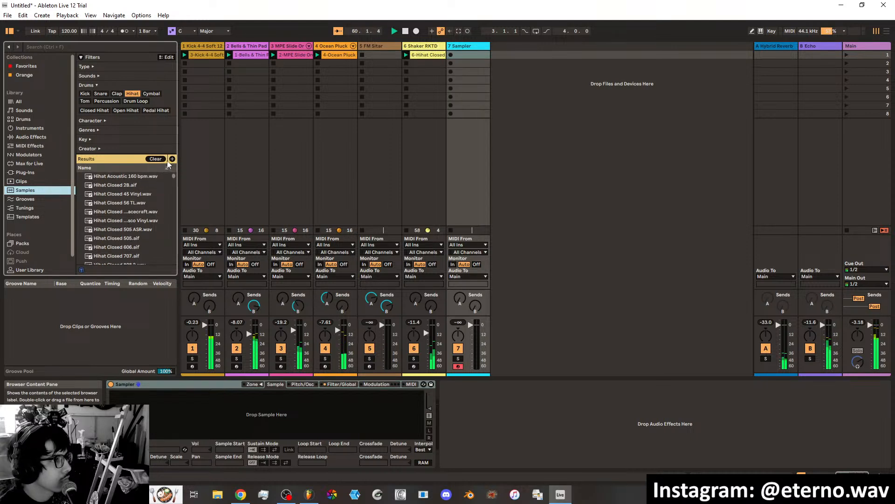
pyautogui.click(130, 95)
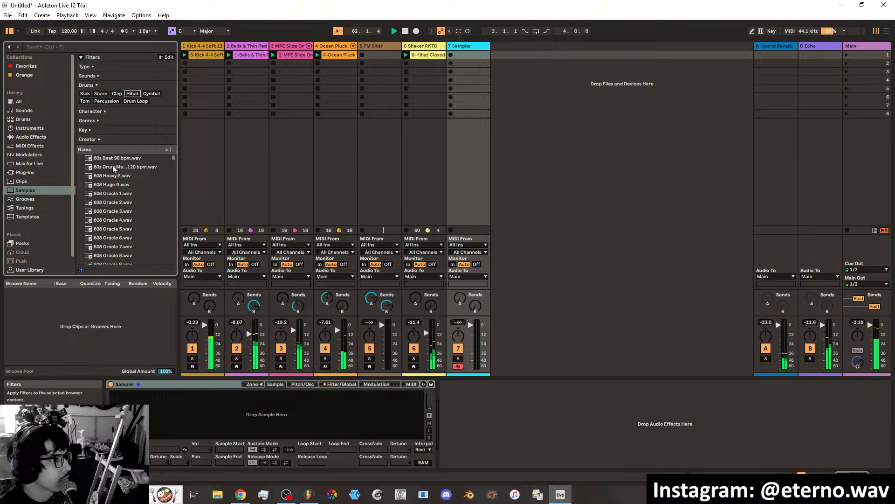
pyautogui.click(71, 46)
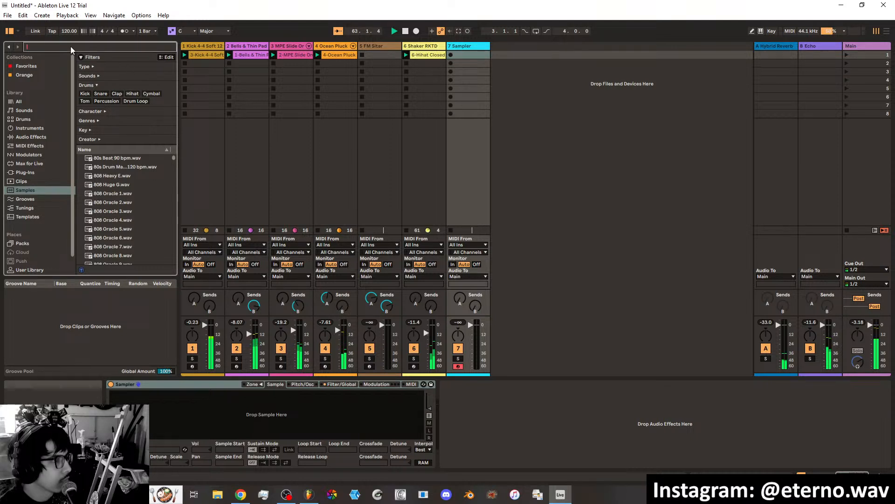
pyautogui.write('shak')
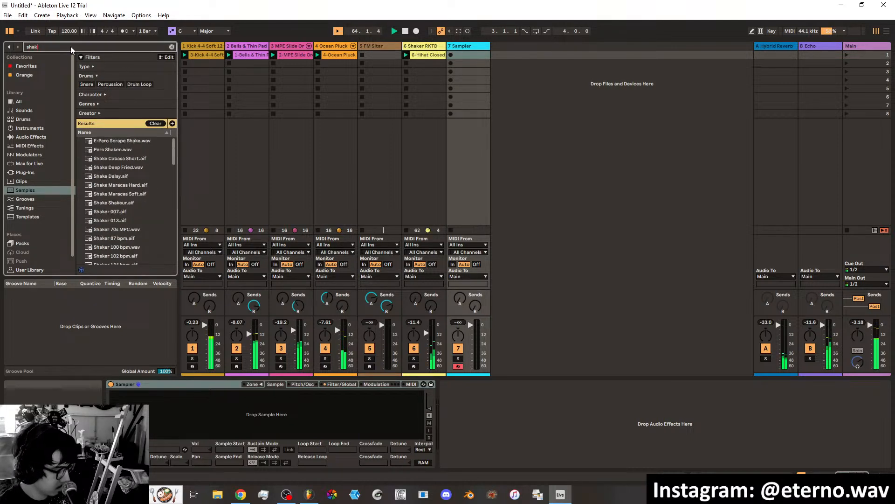
pyautogui.write('er')
pyautogui.scroll(-10, 113, 201)
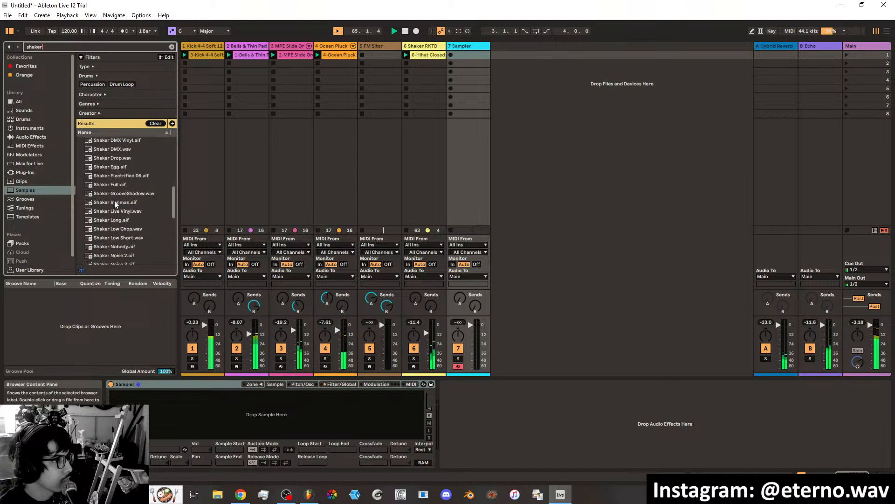
# Preview the samples Shaker Sad.wav, Shaker Short.aif and Shaker Source.aif.
pyautogui.click(115, 215)
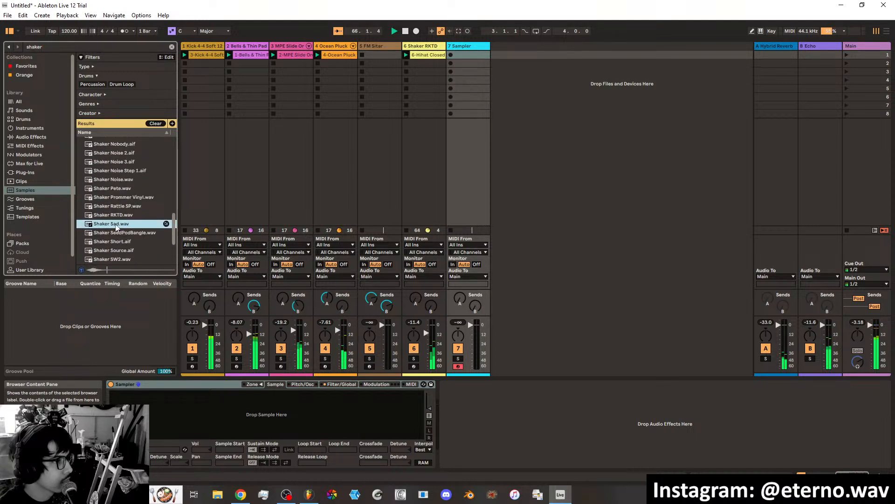
pyautogui.click(114, 223)
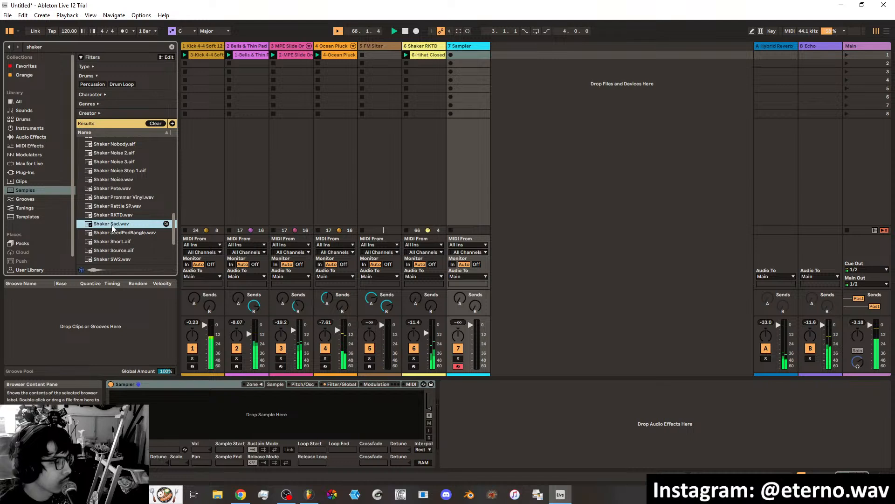
pyautogui.click(113, 241)
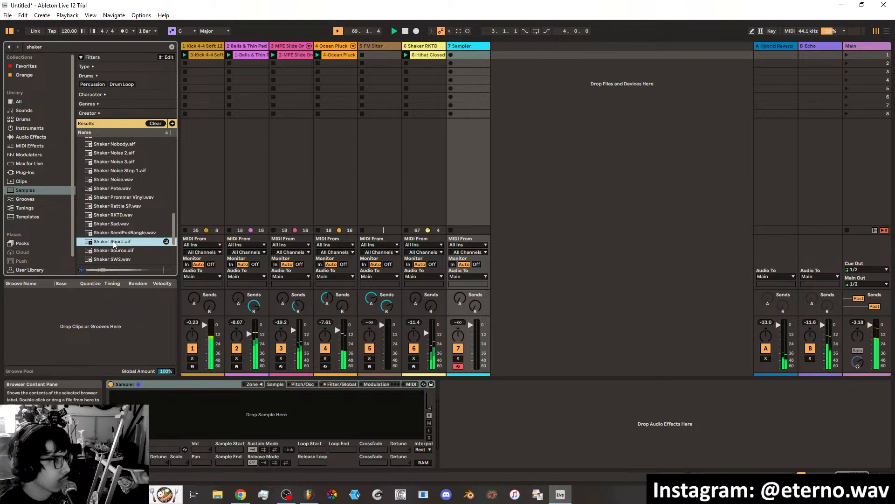
pyautogui.click(114, 251)
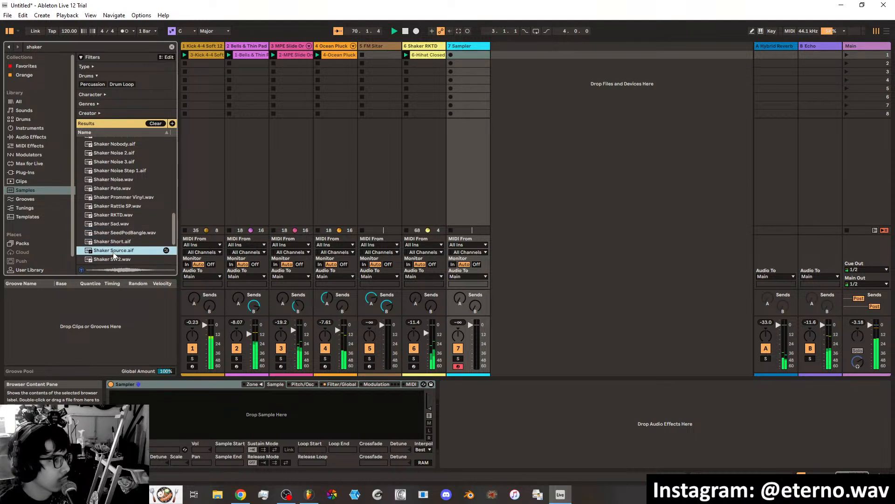
# Load Shaker Source.aif into the empty Sampler and record a MIDI clip in the track's first slot.
pyautogui.moveTo(113, 252); pyautogui.dragTo(187, 422)
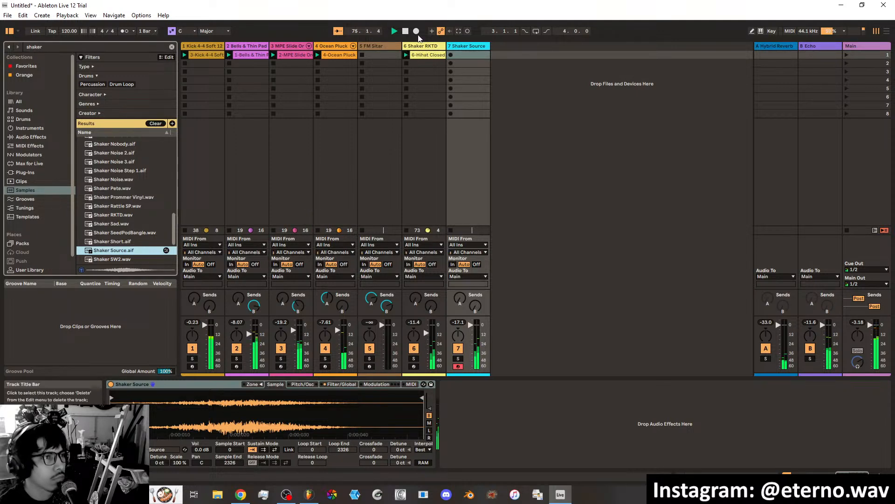
pyautogui.click(469, 31)
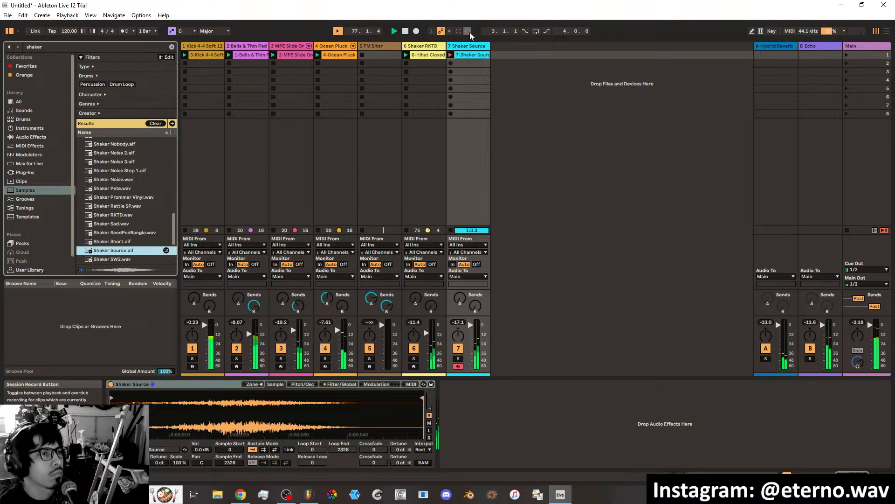
pyautogui.click(468, 32)
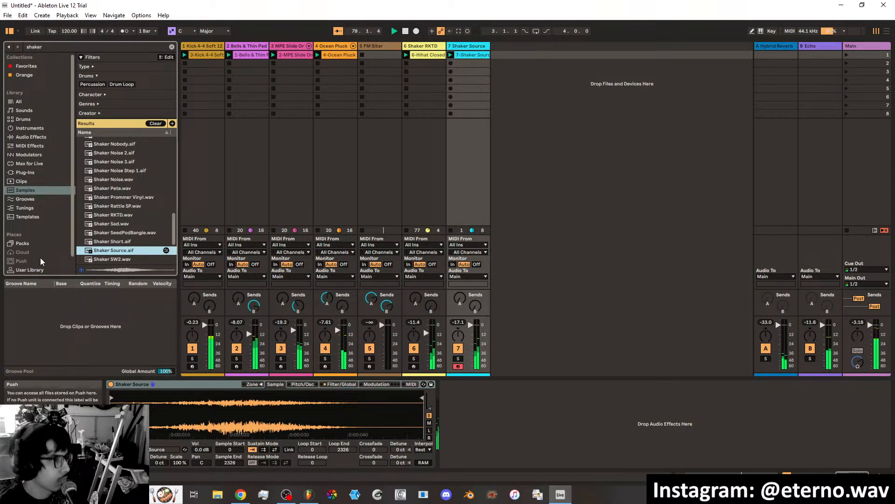
# Preview Shaker SW2.wav, clear the search and add Sampler from the Favorites collection as a new MIDI track after the Shaker Source track.
pyautogui.scroll(-1, 121, 242)
pyautogui.click(121, 233)
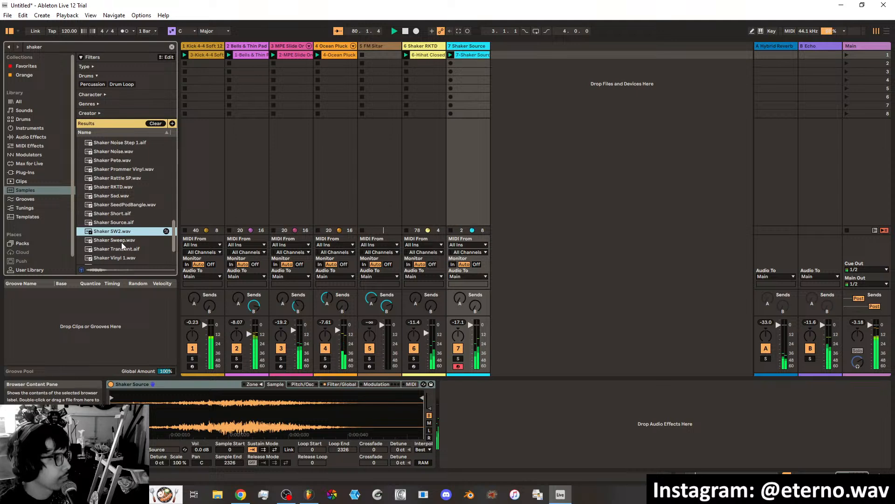
pyautogui.click(171, 47)
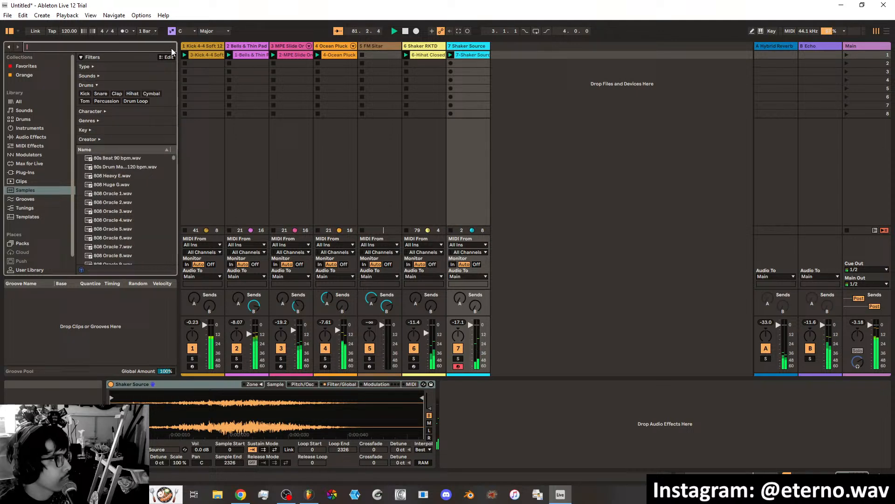
pyautogui.click(34, 68)
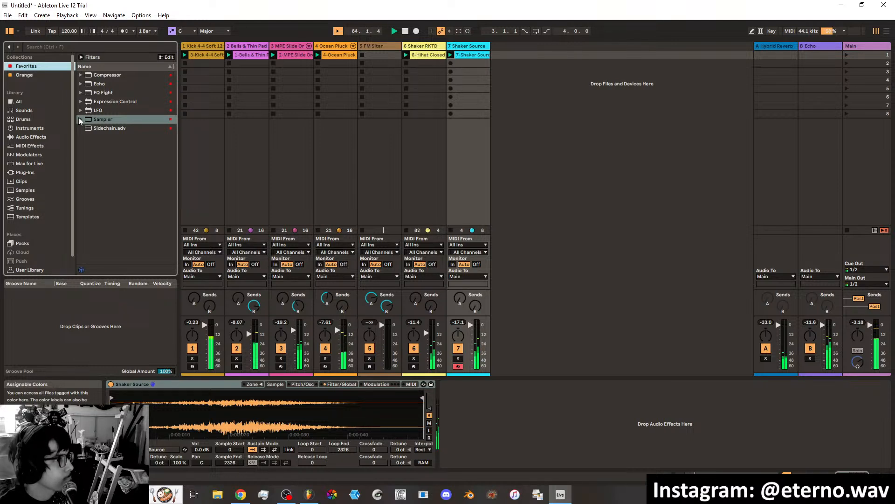
pyautogui.click(103, 120)
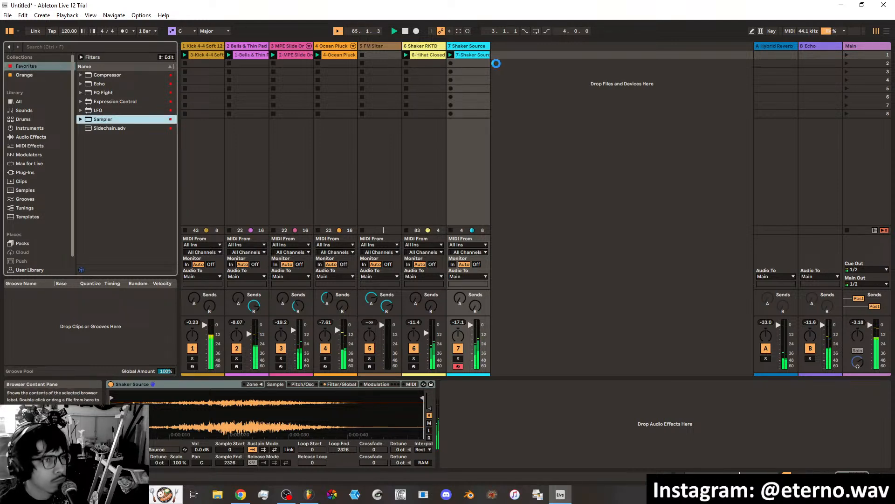
pyautogui.moveTo(496, 63); pyautogui.dragTo(508, 88)
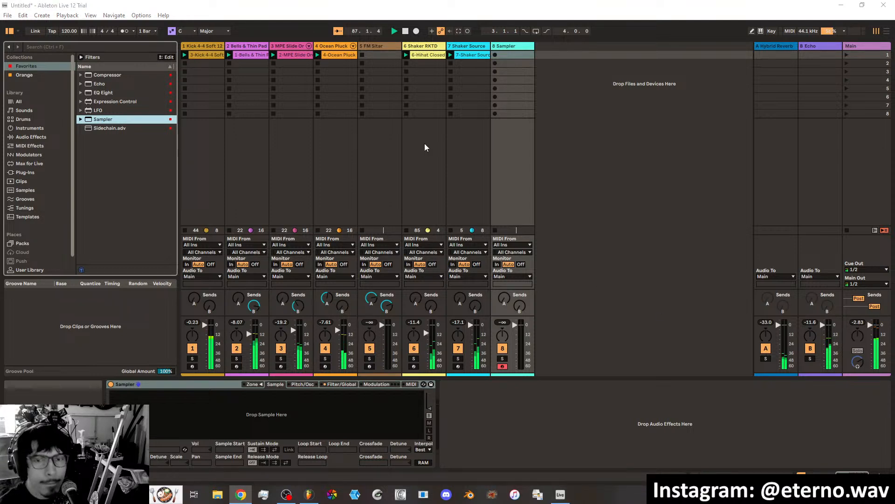
# Stop the kick track's clip and search the entire library for "shaker loop".
pyautogui.click(186, 231)
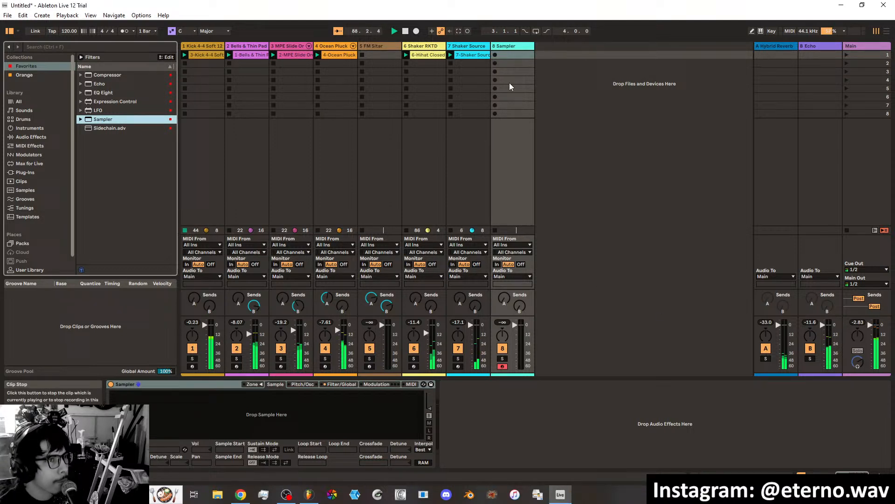
pyautogui.click(79, 47)
pyautogui.write('shaker loop')
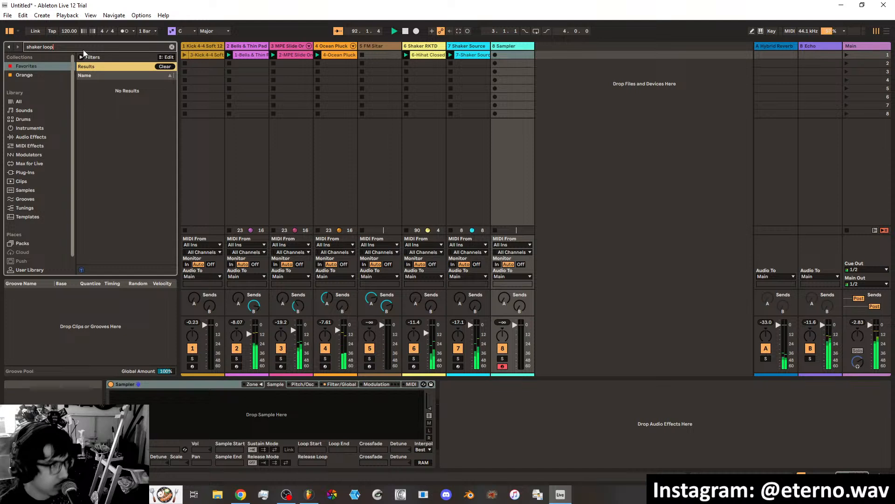
pyautogui.press('BackSpace')
pyautogui.write('p')
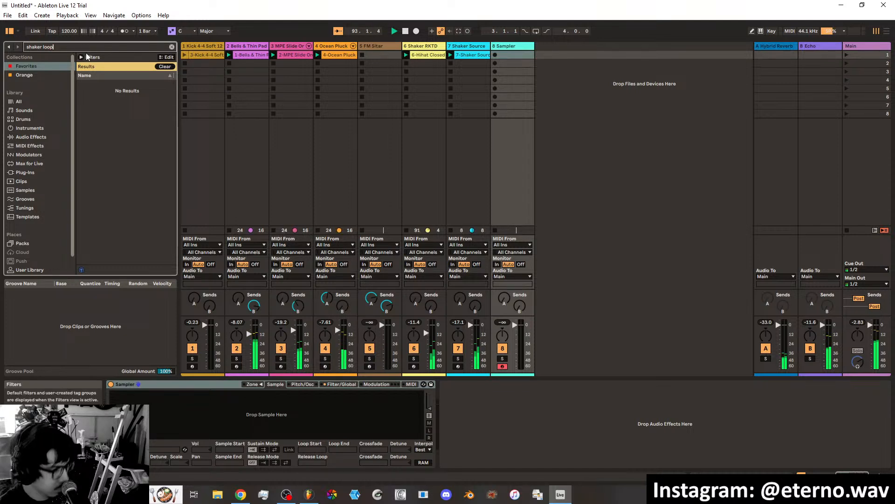
pyautogui.click(32, 100)
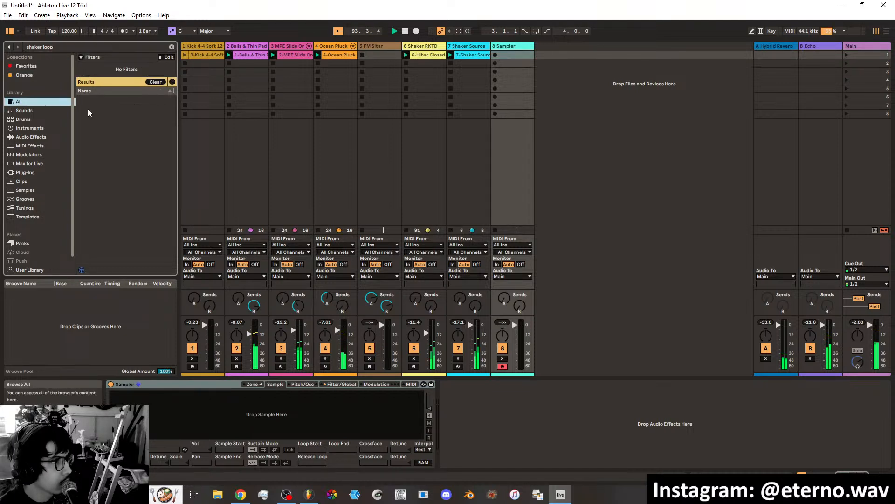
# Shorten the library search to "shaker" and preview Shaker 102 bpm.aif and Shaker 134 bpm.aif.
pyautogui.click(71, 47)
pyautogui.press('BackSpace')
pyautogui.press('BackSpace')
pyautogui.press('BackSpace')
pyautogui.press('BackSpace')
pyautogui.press('BackSpace')
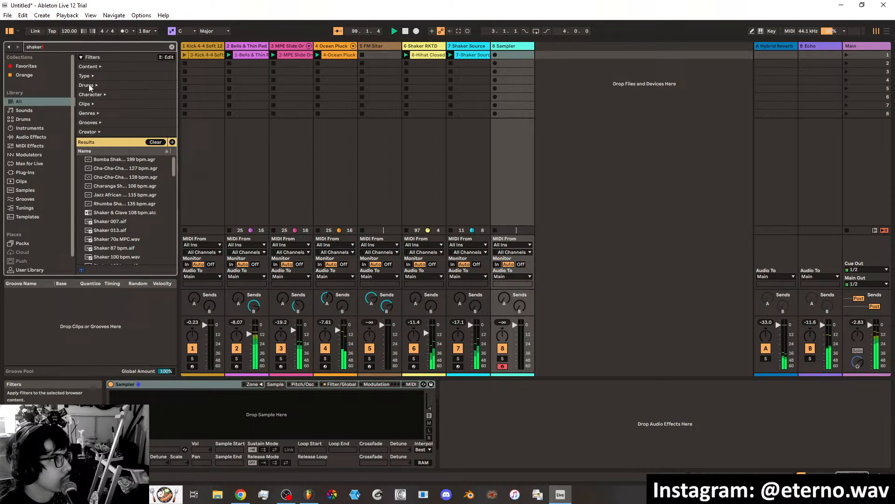
pyautogui.scroll(-3, 120, 185)
pyautogui.click(119, 182)
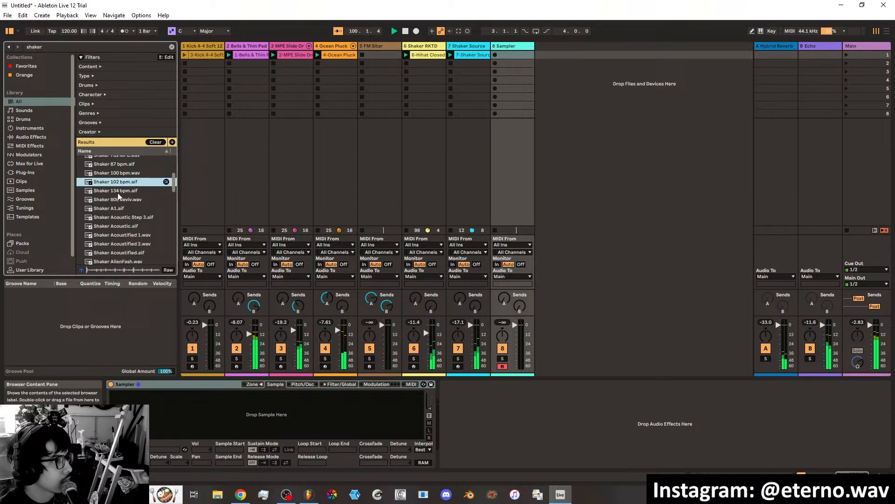
pyautogui.click(118, 193)
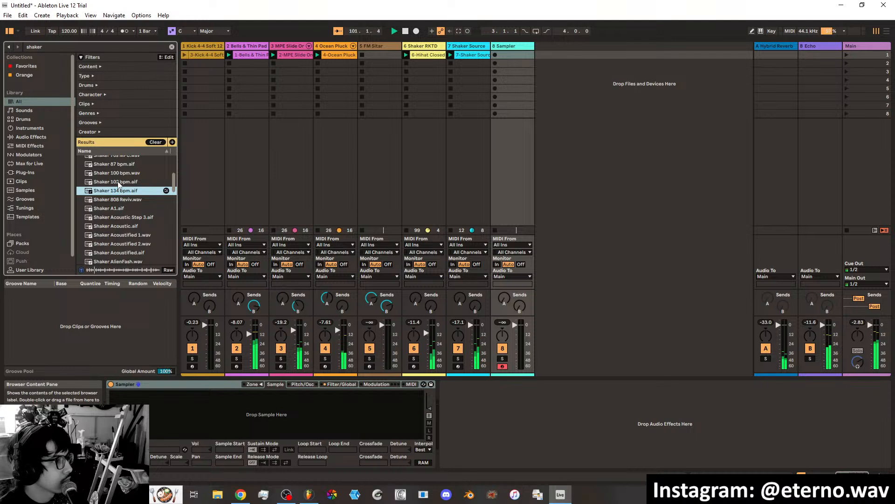
pyautogui.click(118, 182)
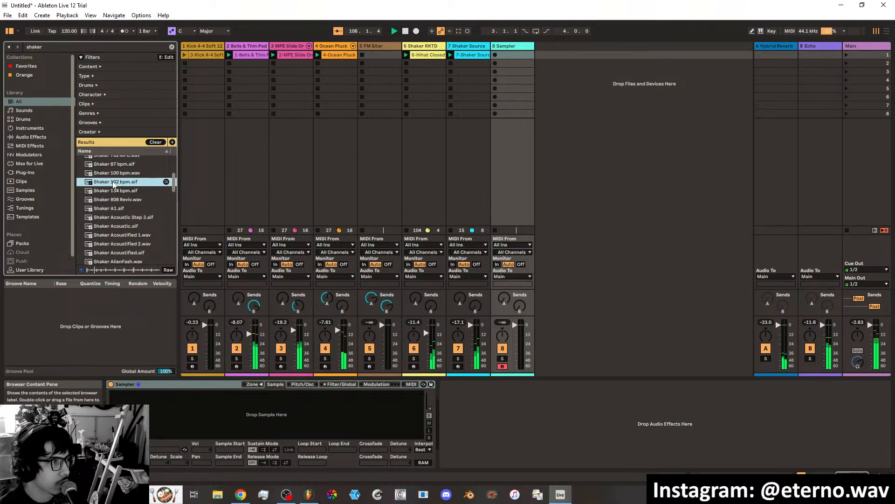
# Add Shaker 102 bpm.aif as a new audio track in place of the empty Sampler track and launch its clip.
pyautogui.moveTo(130, 185); pyautogui.dragTo(541, 52)
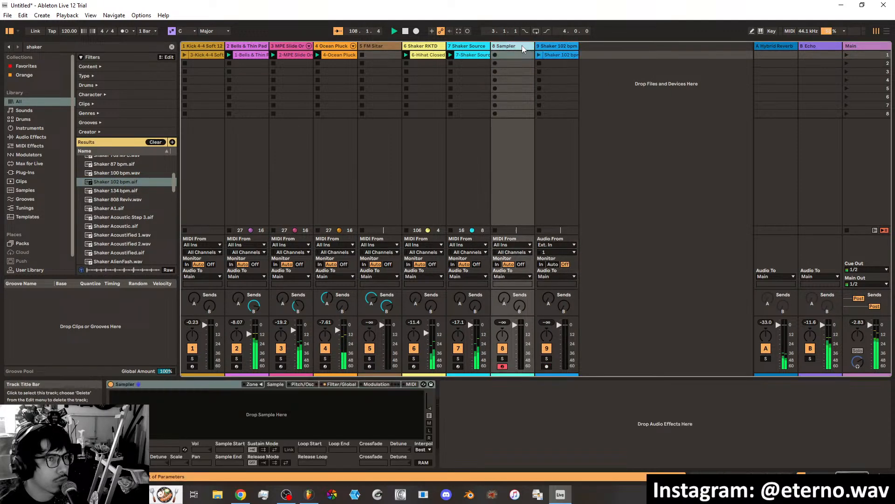
pyautogui.press('Delete')
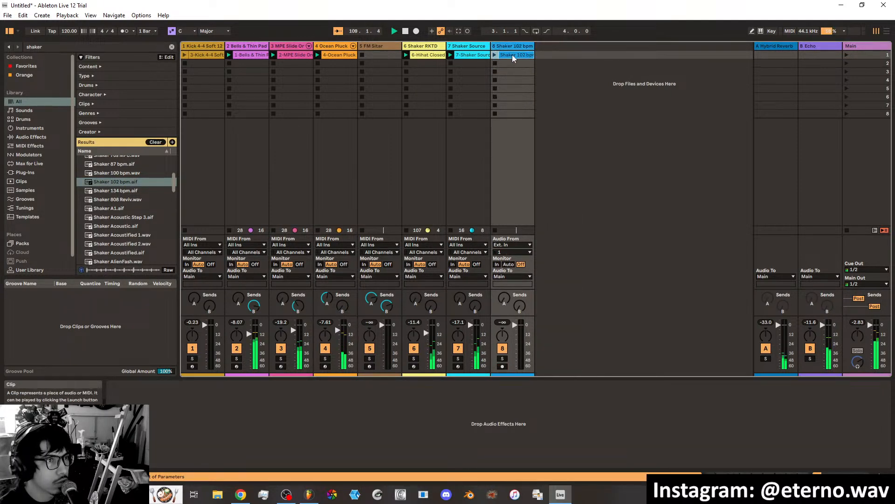
pyautogui.click(512, 55)
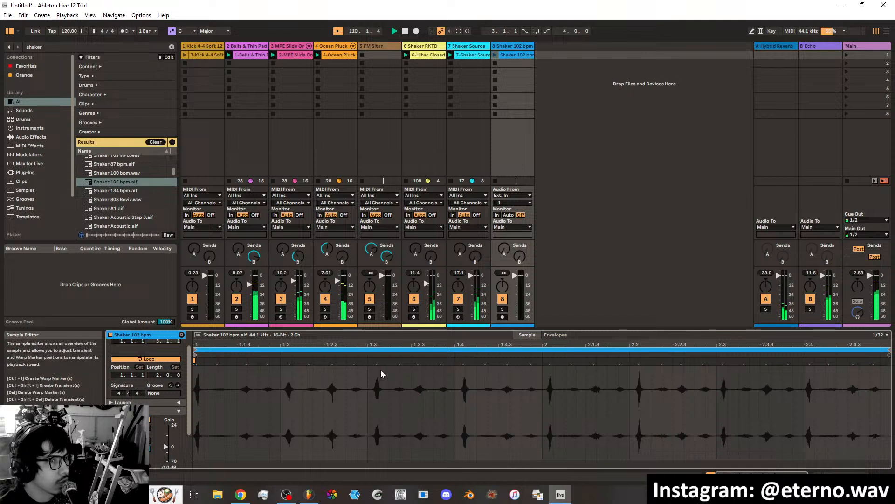
pyautogui.click(496, 55)
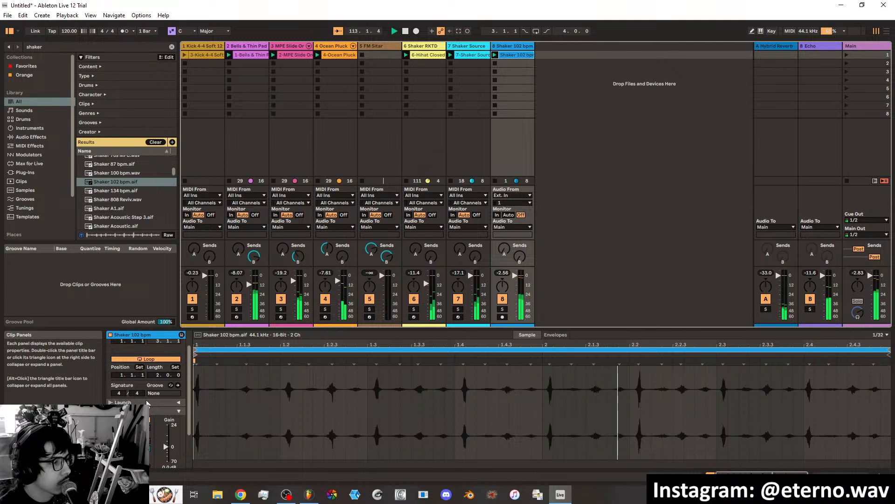
# Set the Shaker 102 bpm clip's warp mode to Complex and adjust its segment BPM to fit the loop.
pyautogui.scroll(3, 188, 370)
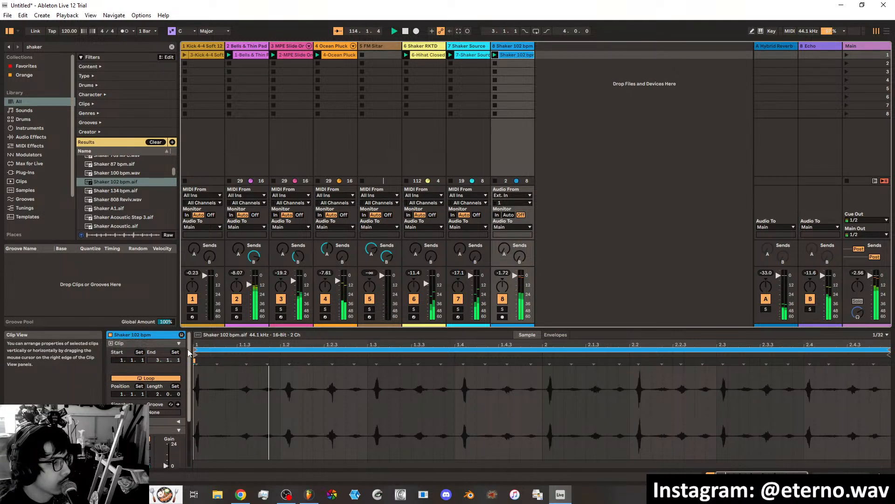
pyautogui.click(177, 344)
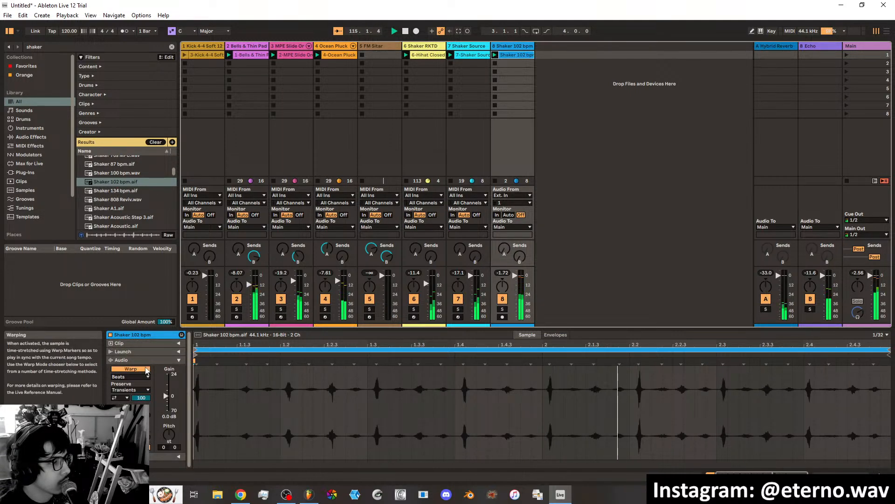
pyautogui.click(130, 377)
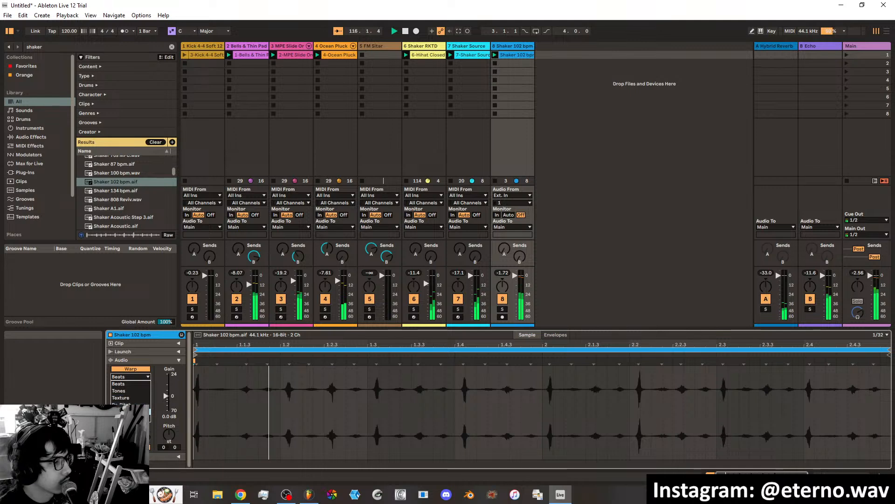
pyautogui.click(133, 411)
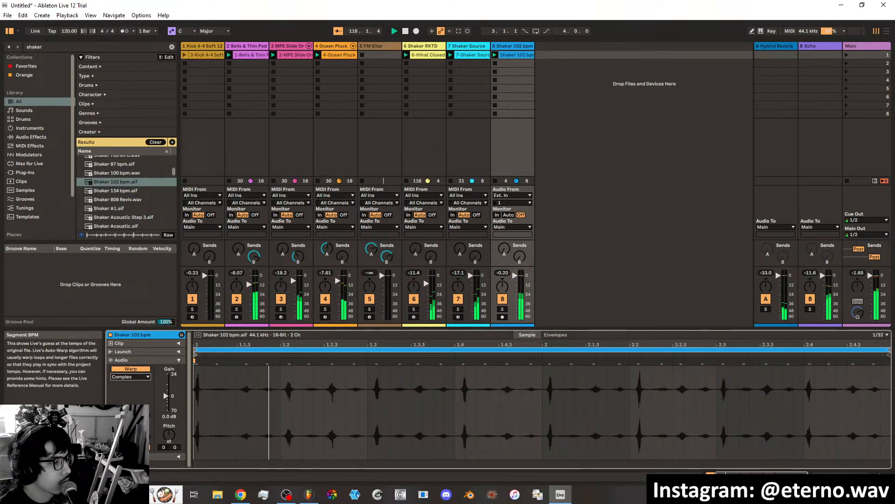
pyautogui.moveTo(130, 414); pyautogui.dragTo(130, 419)
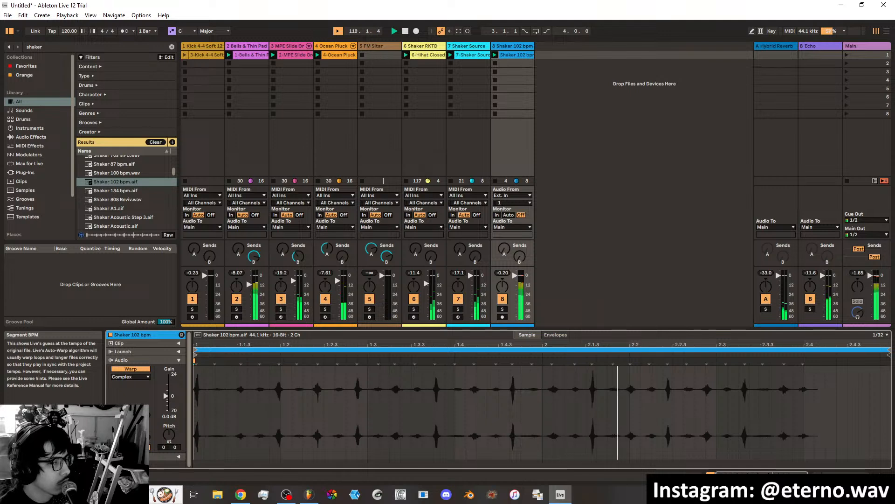
pyautogui.moveTo(129, 414); pyautogui.dragTo(129, 400)
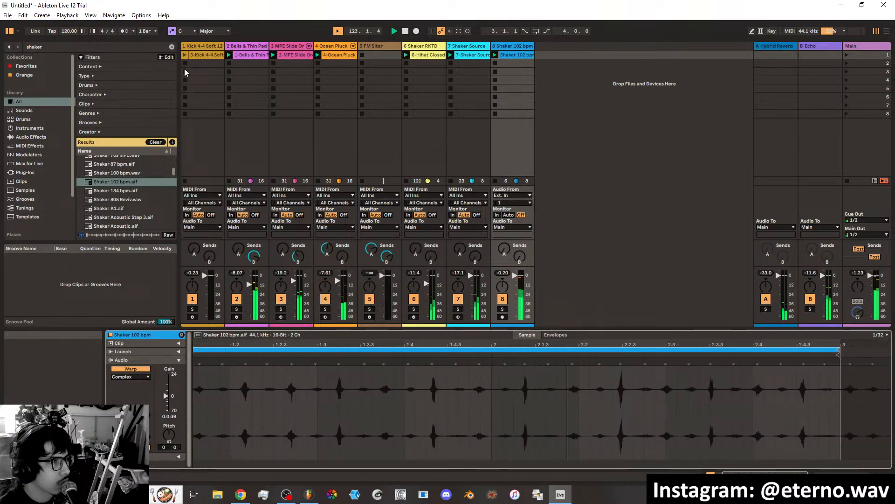
# Relaunch the kick and Shaker 102 bpm clips, readjust the shaker's segment BPM and shorten its loop to one bar.
pyautogui.click(201, 55)
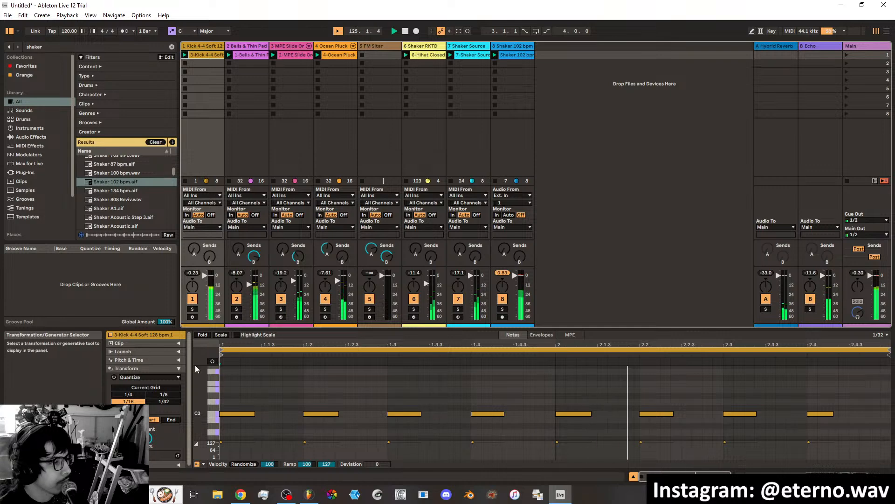
pyautogui.click(513, 56)
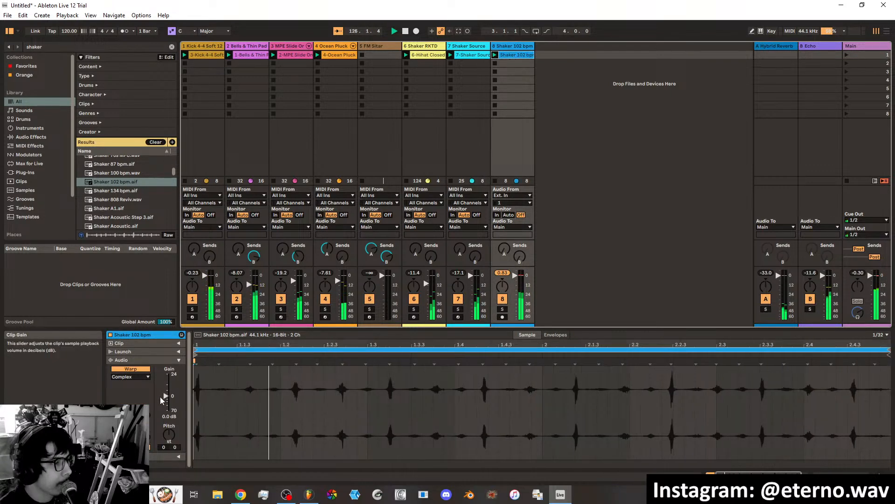
pyautogui.moveTo(131, 416); pyautogui.dragTo(131, 430)
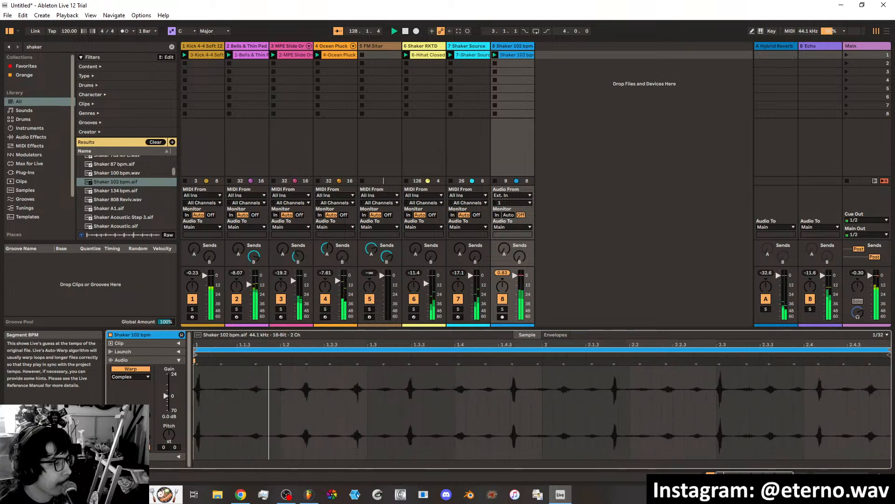
pyautogui.moveTo(130, 416)
pyautogui.mouseDown()
pyautogui.moveTo(130, 429)
pyautogui.moveTo(130, 409)
pyautogui.mouseUp()
pyautogui.click(121, 425)
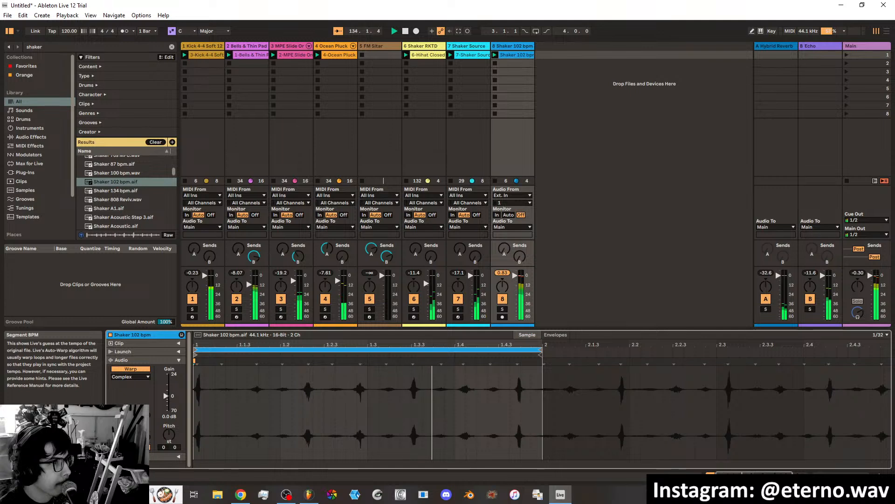
pyautogui.moveTo(130, 416); pyautogui.dragTo(131, 426)
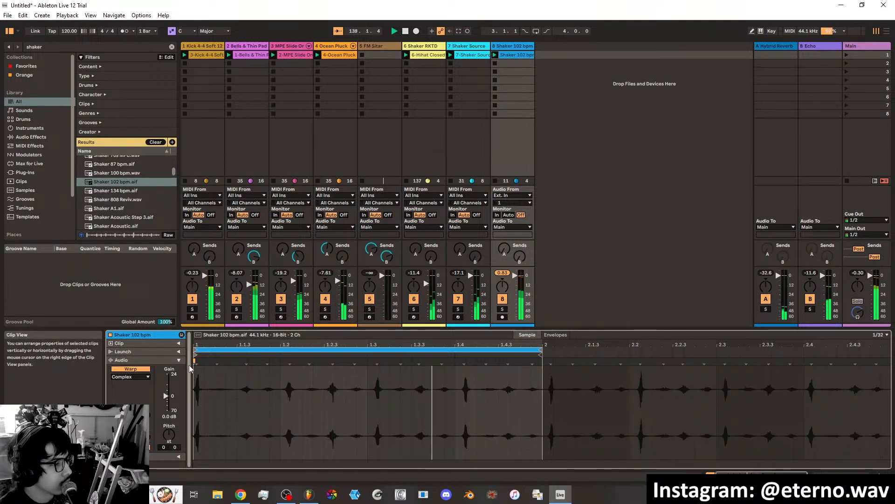
pyautogui.click(178, 360)
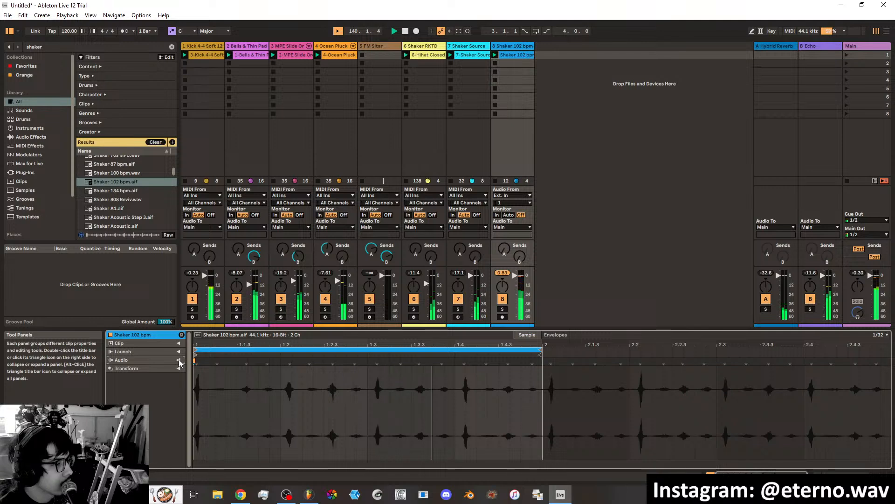
pyautogui.click(180, 358)
pyautogui.click(178, 343)
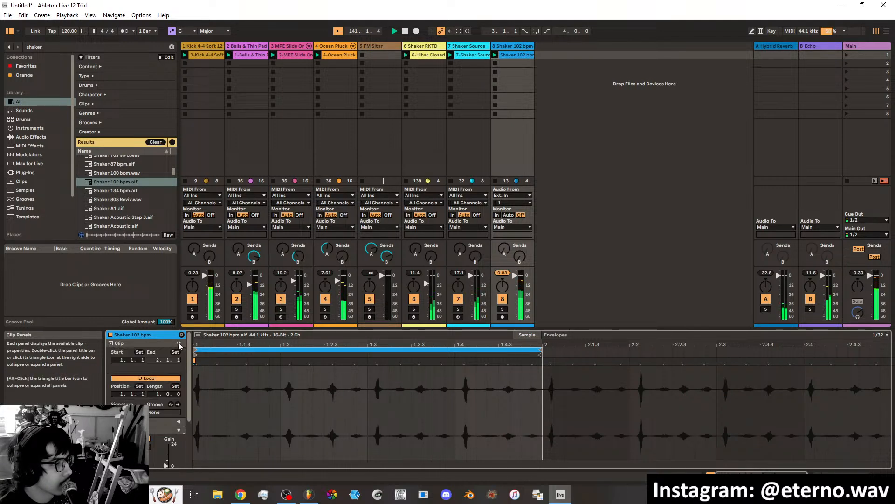
pyautogui.click(179, 343)
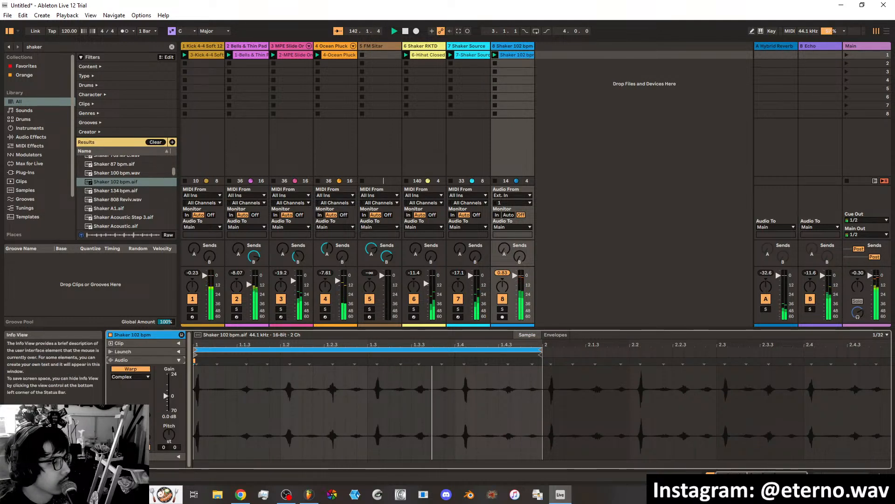
# Audition the Shaker 102 bpm clip with warping off, and restore its warping and looping.
pyautogui.click(134, 372)
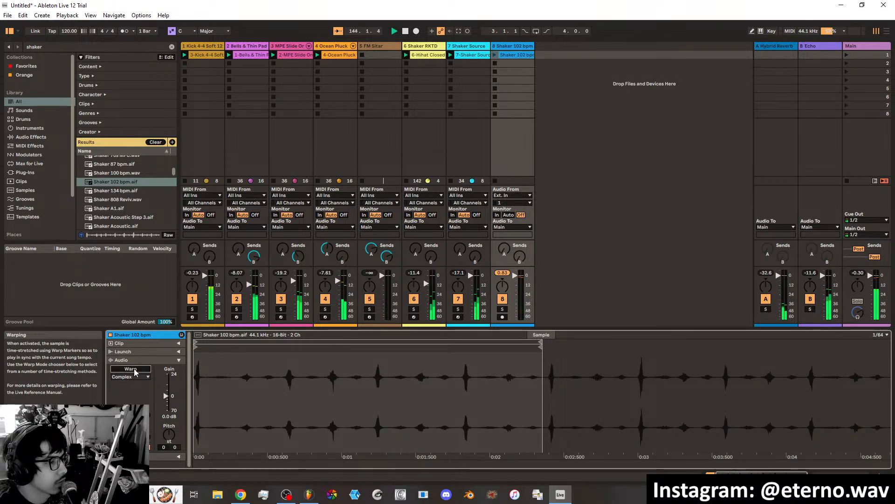
pyautogui.click(497, 55)
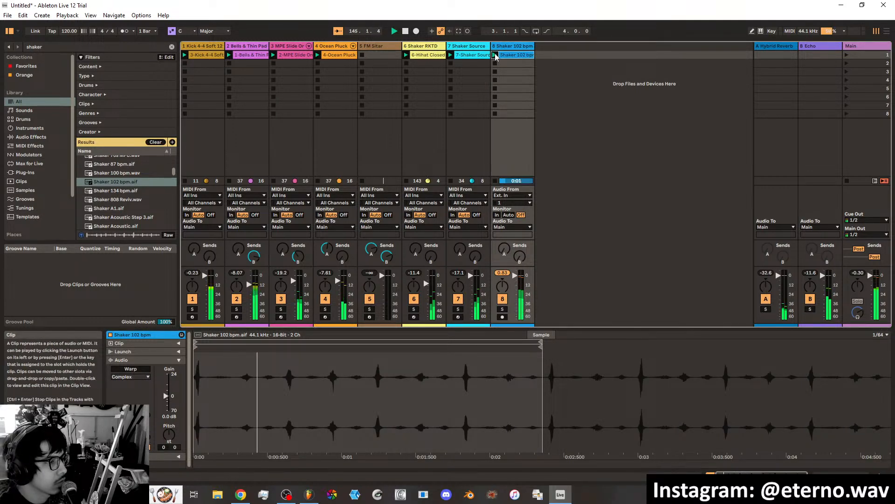
pyautogui.click(127, 370)
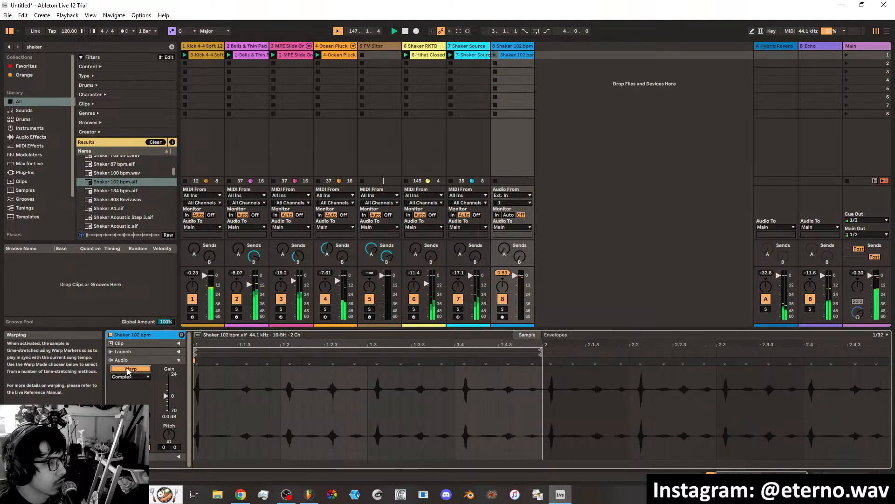
pyautogui.click(495, 55)
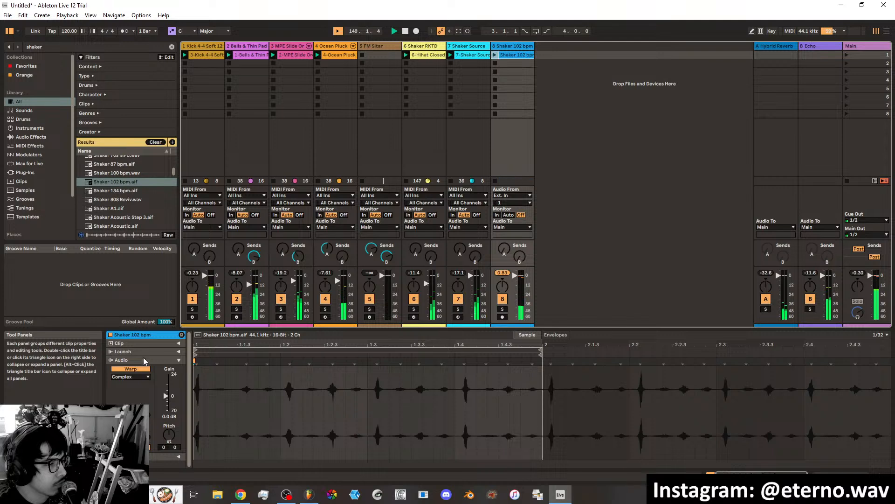
pyautogui.click(139, 340)
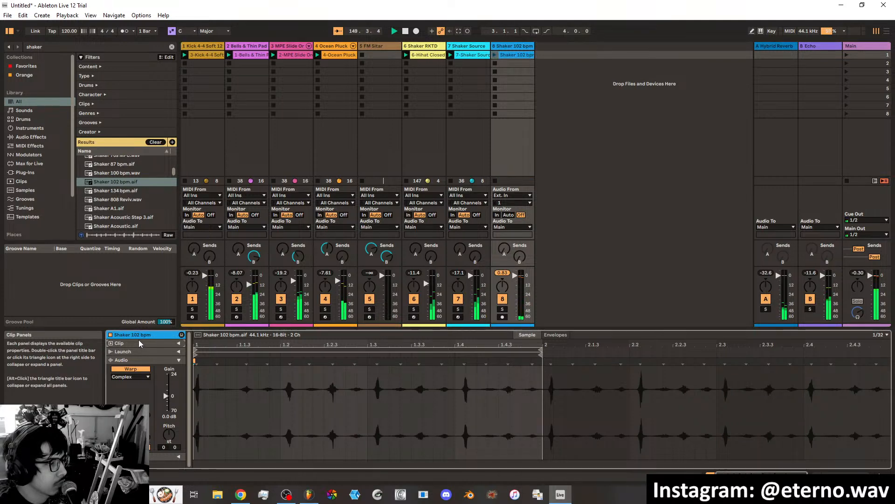
pyautogui.click(179, 343)
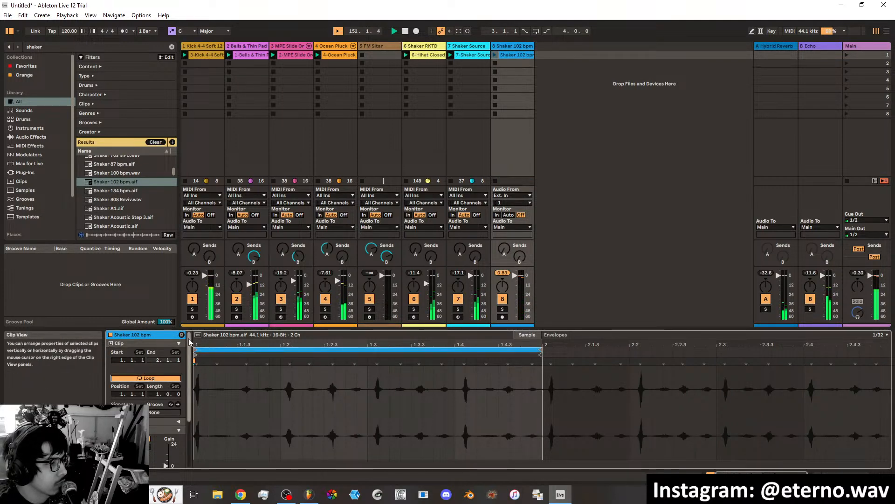
pyautogui.click(179, 343)
# Try the Re-Pitch warp mode on the Shaker 102 bpm clip and return it to Complex.
pyautogui.click(146, 377)
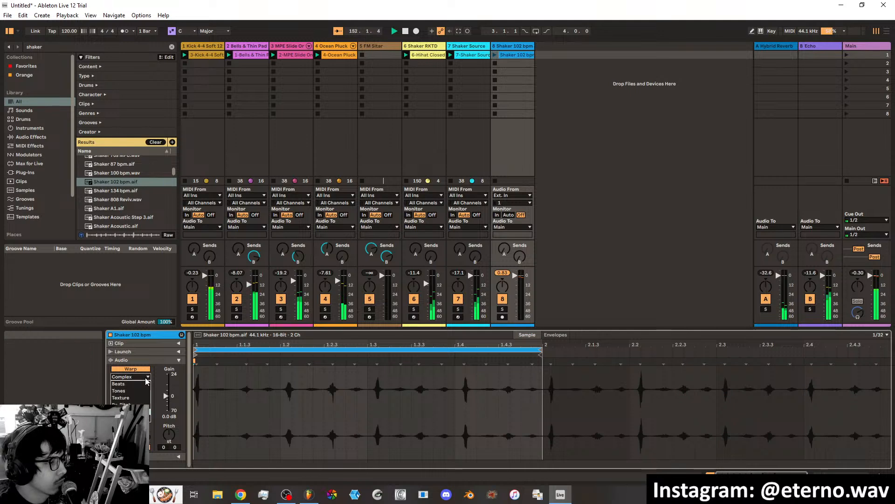
pyautogui.click(124, 404)
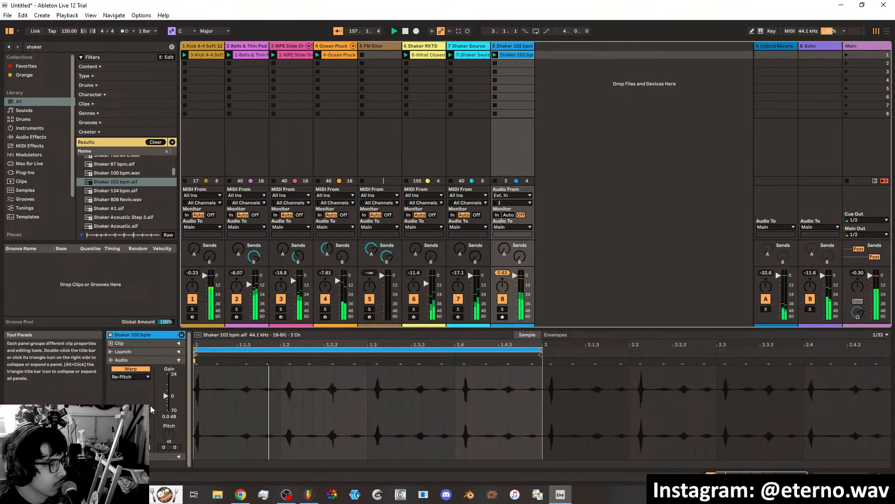
pyautogui.click(139, 377)
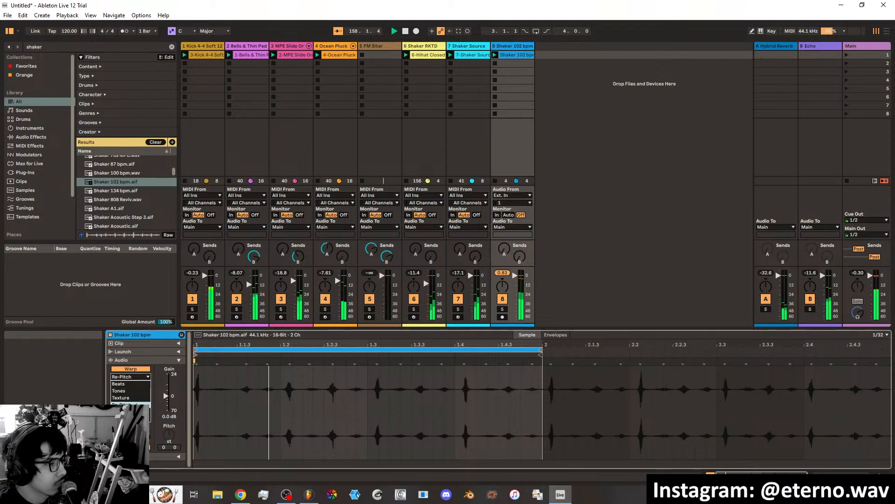
pyautogui.click(130, 409)
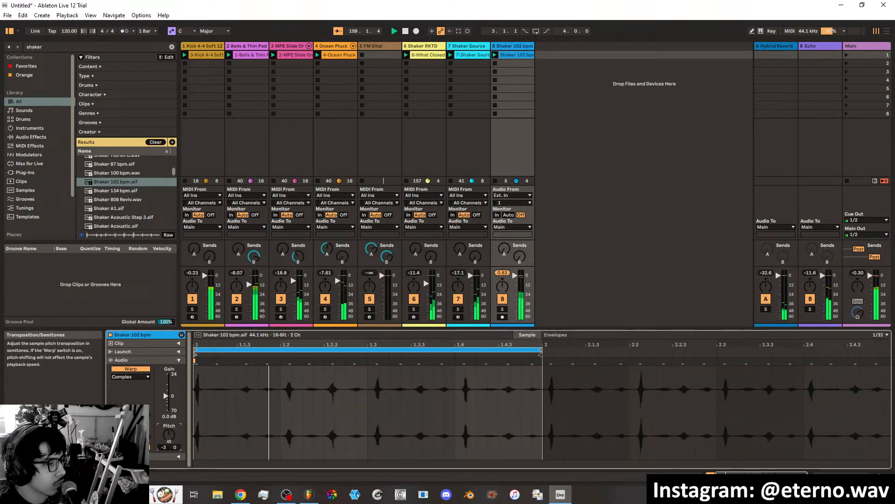
# Audition the Shaker 102 bpm clip at different pitches, including -11 and +14 semitones, and set its transposition to +1.
pyautogui.moveTo(170, 438); pyautogui.dragTo(170, 406)
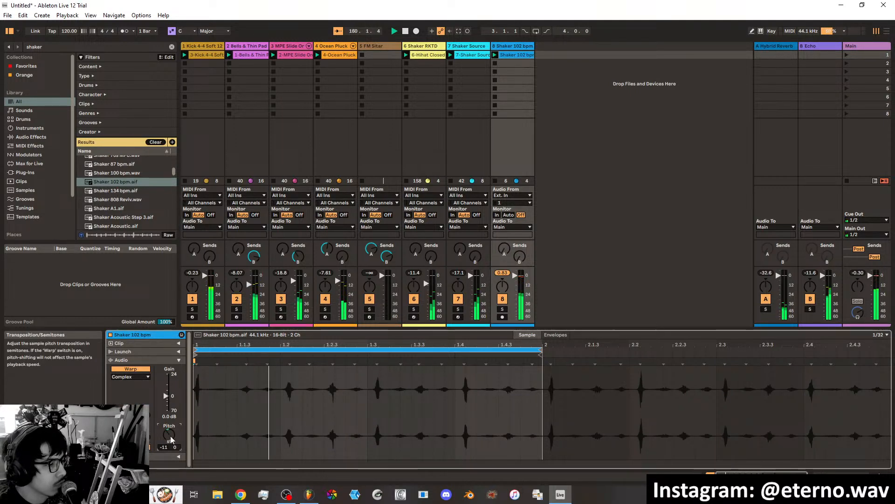
pyautogui.moveTo(170, 439); pyautogui.dragTo(171, 440)
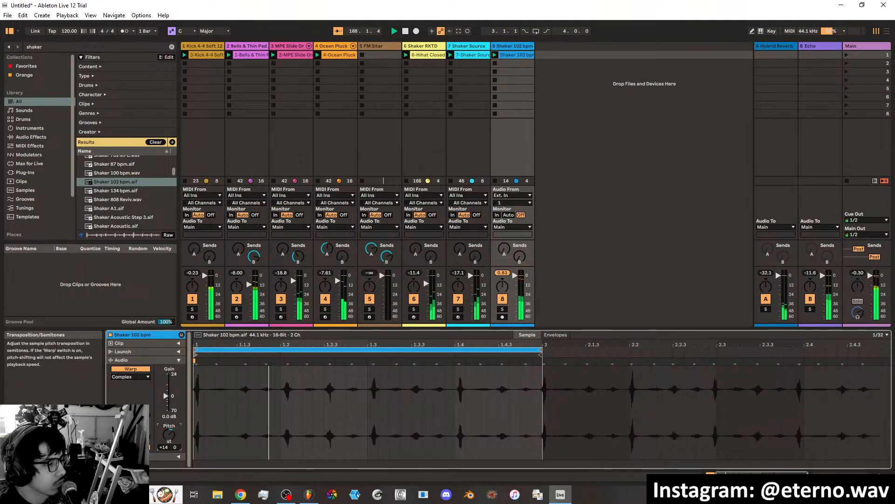
pyautogui.moveTo(169, 434); pyautogui.dragTo(169, 448)
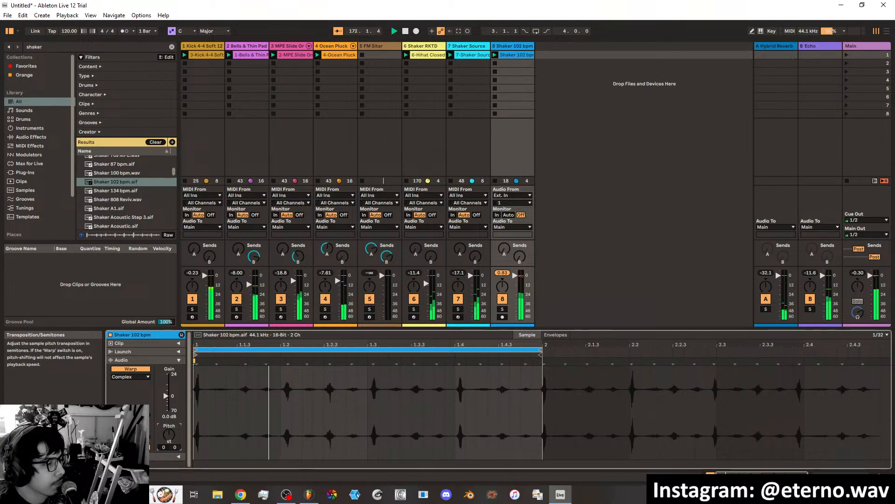
pyautogui.moveTo(169, 434); pyautogui.dragTo(168, 466)
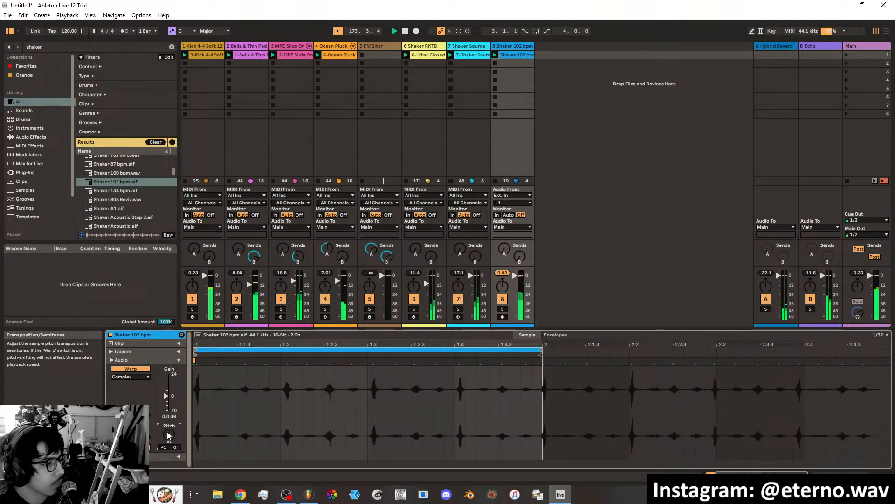
# Show the shaker clip's groove setting, stop playback and preview the Bomba, Cha-Cha-Cha, Charanga, Jazz African and Rhumba shaker grooves in the library.
pyautogui.click(179, 360)
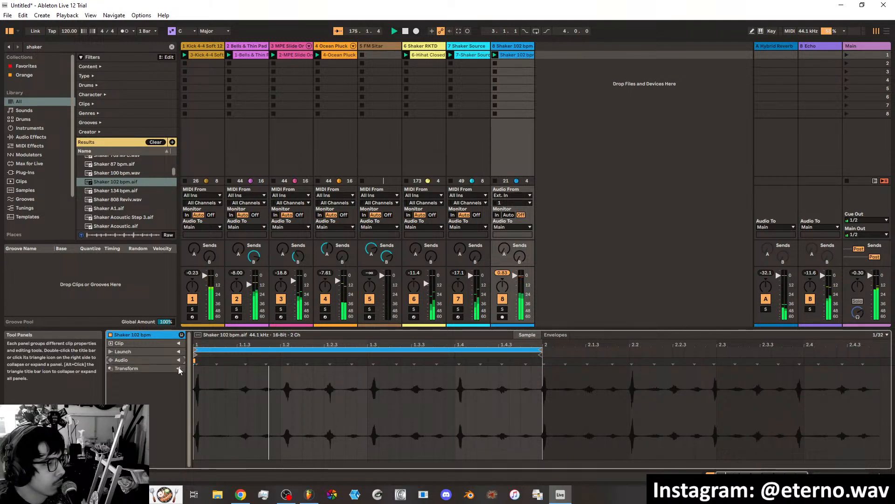
pyautogui.click(179, 368)
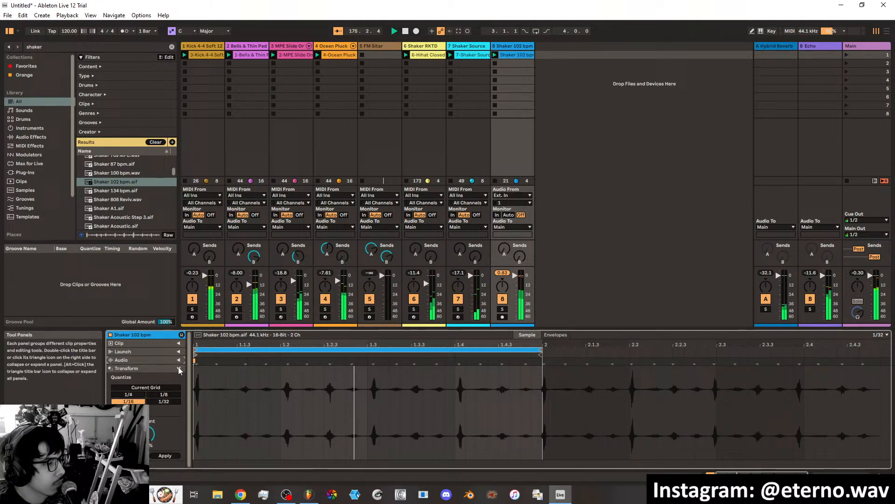
pyautogui.click(178, 342)
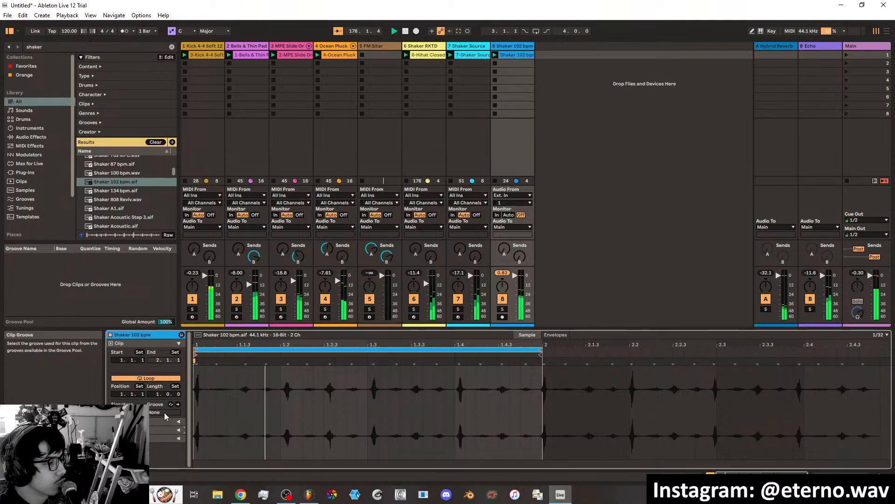
pyautogui.click(19, 199)
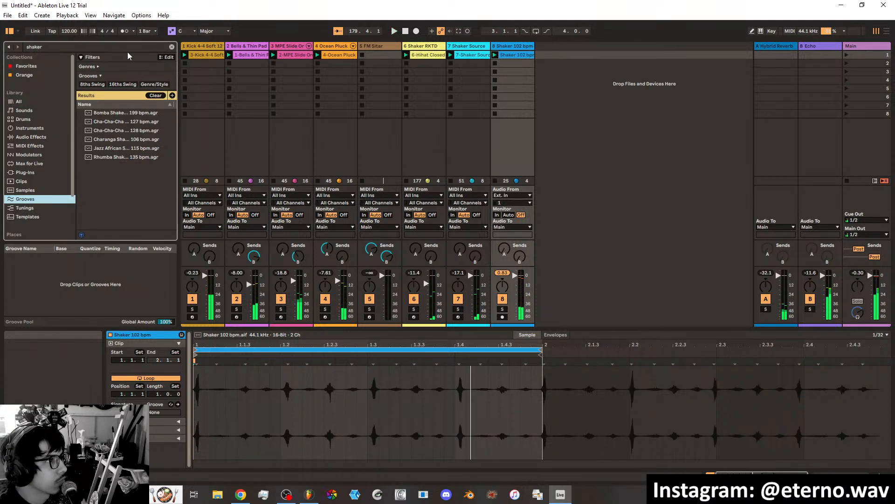
pyautogui.click(124, 115)
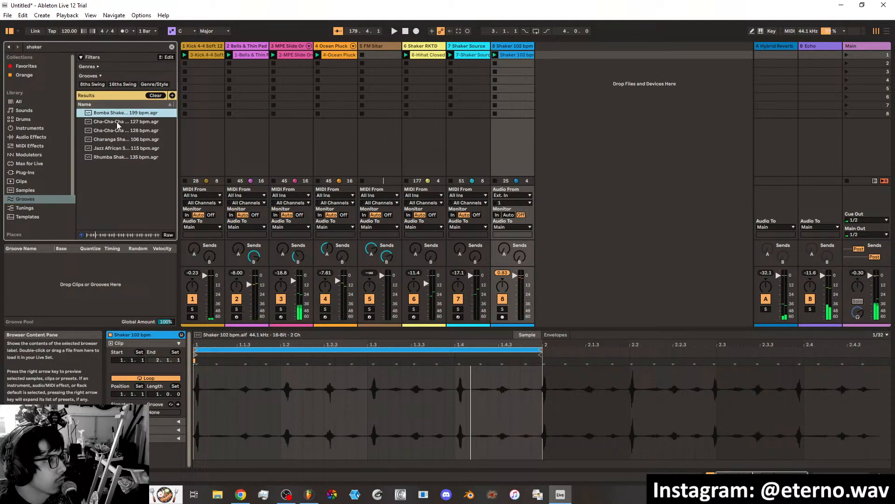
pyautogui.click(116, 122)
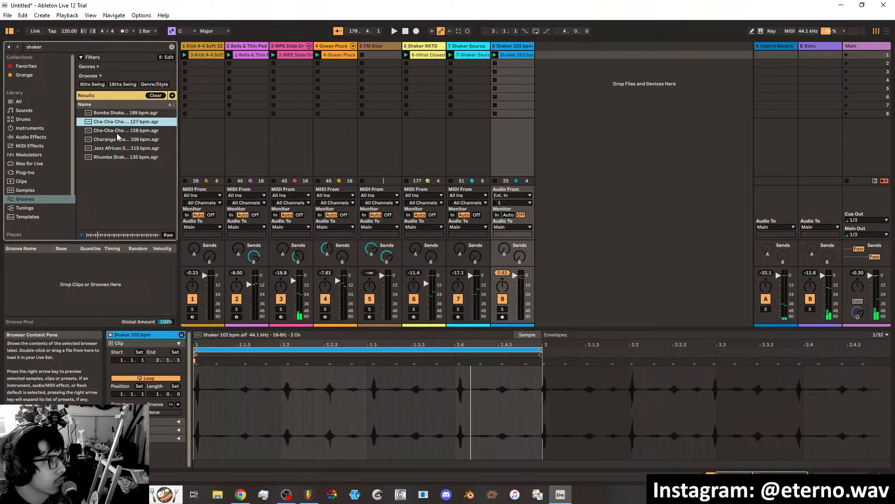
pyautogui.click(117, 132)
pyautogui.click(116, 141)
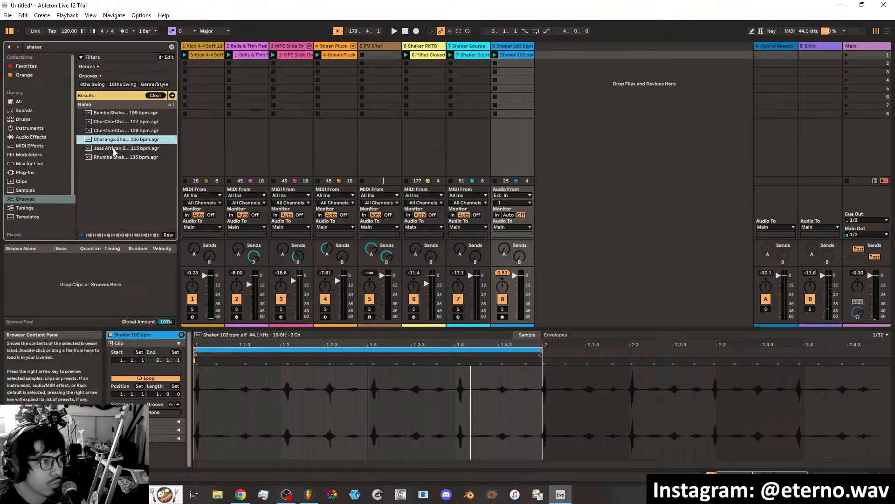
pyautogui.click(113, 149)
pyautogui.click(113, 158)
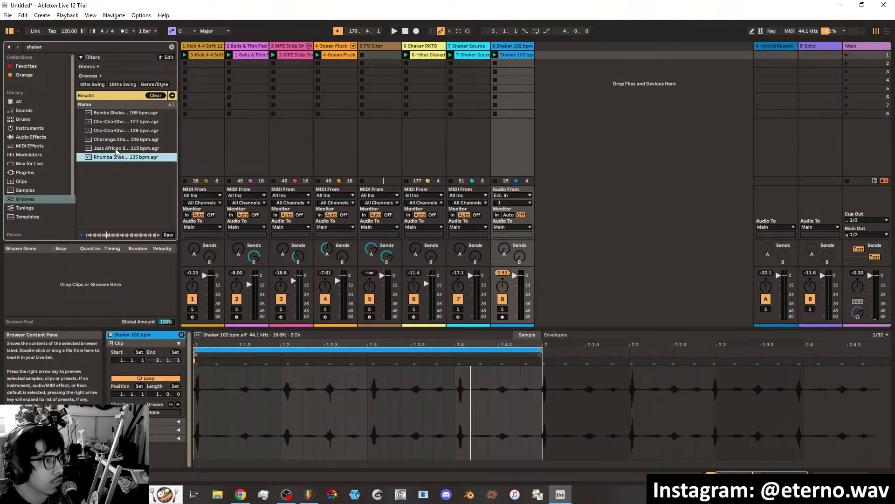
# Clear the shaker search and preview the 2 Step Accent, Beguine Accent, Bolero and Bomba grooves.
pyautogui.click(171, 47)
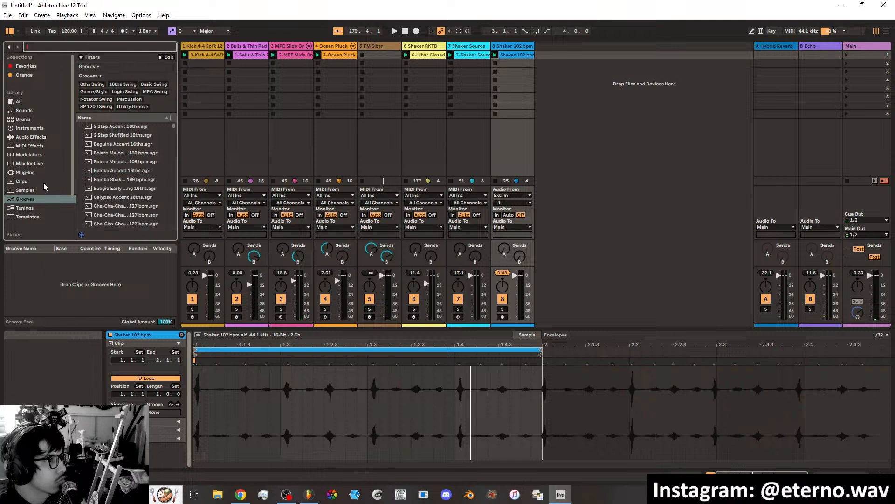
pyautogui.click(123, 127)
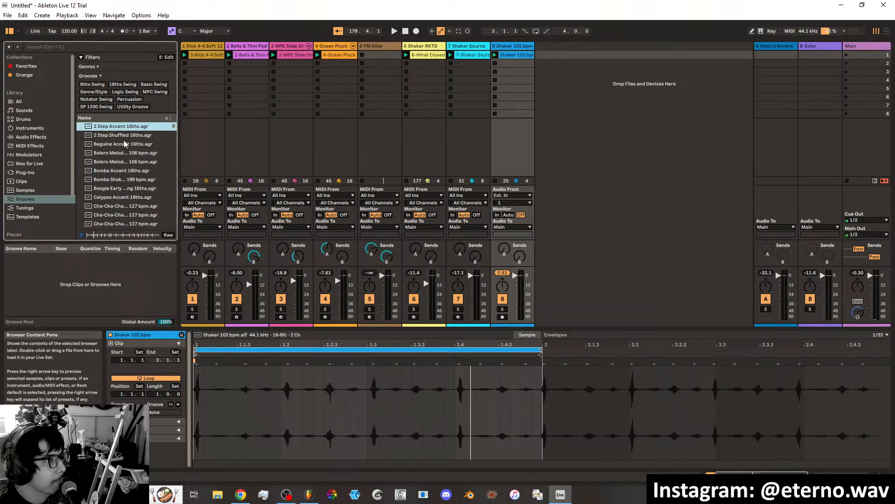
pyautogui.click(124, 144)
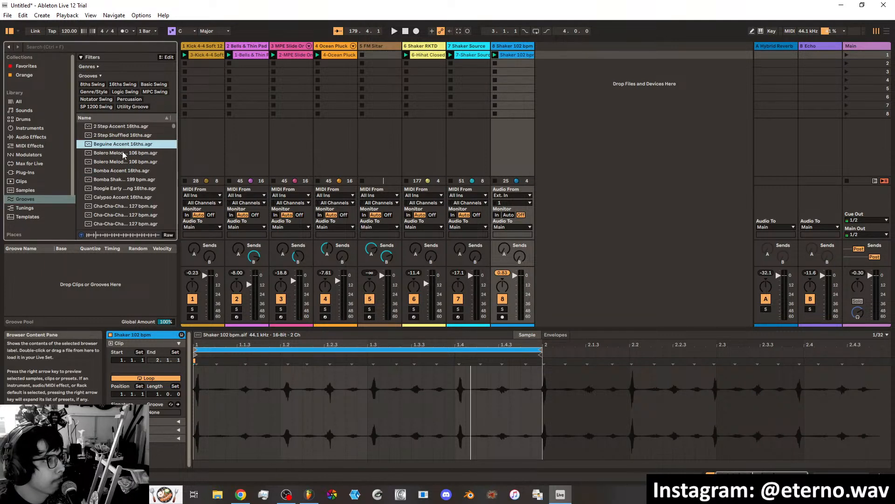
pyautogui.click(121, 155)
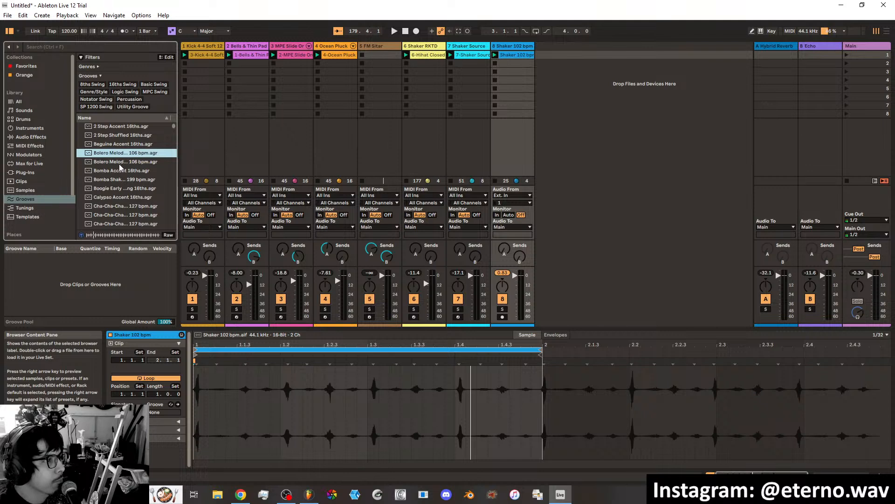
pyautogui.click(119, 163)
pyautogui.click(116, 180)
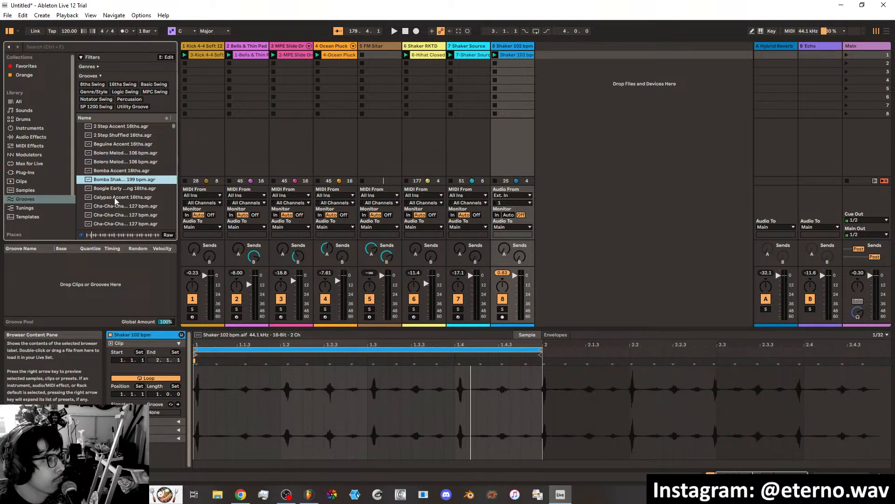
# Apply the Calypso Accent 16ths groove to the Shaker 102 bpm clip and check its groove choices.
pyautogui.click(113, 197)
pyautogui.scroll(-1, 114, 197)
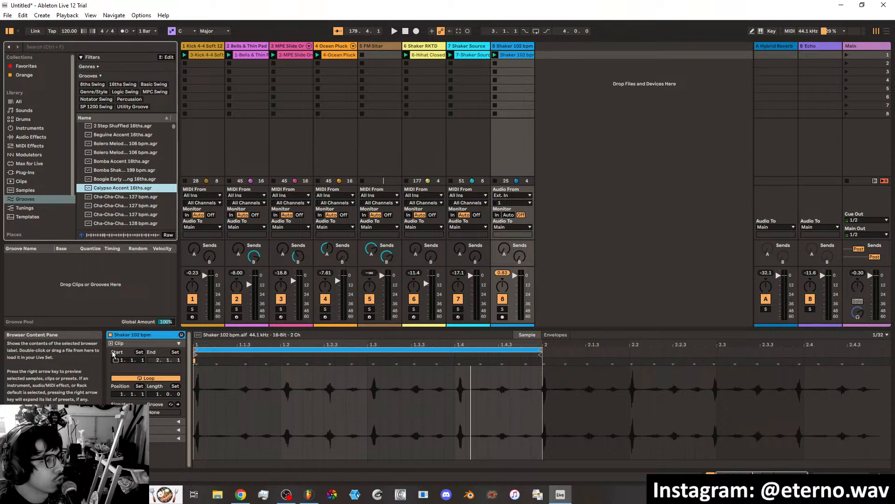
pyautogui.moveTo(160, 415); pyautogui.dragTo(158, 413)
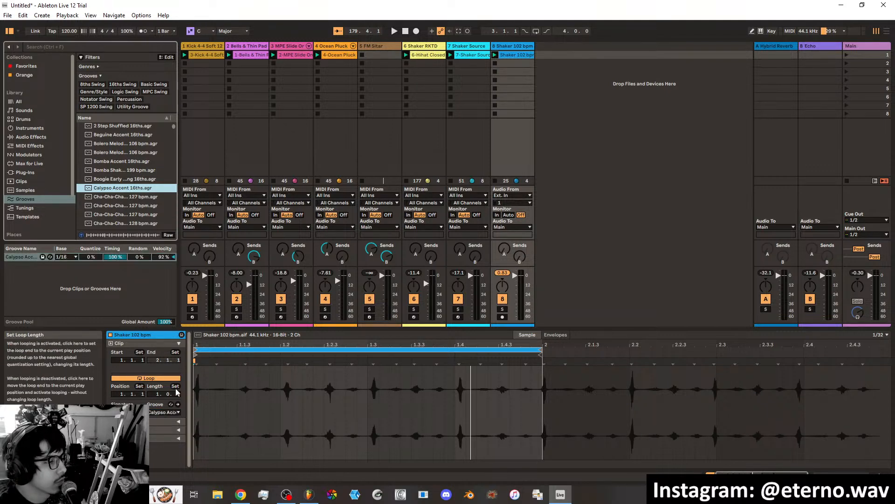
pyautogui.click(162, 413)
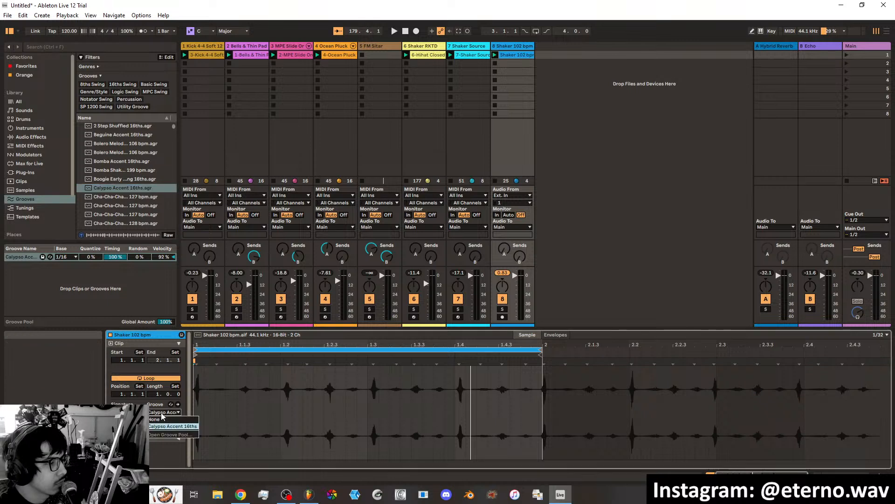
pyautogui.click(163, 413)
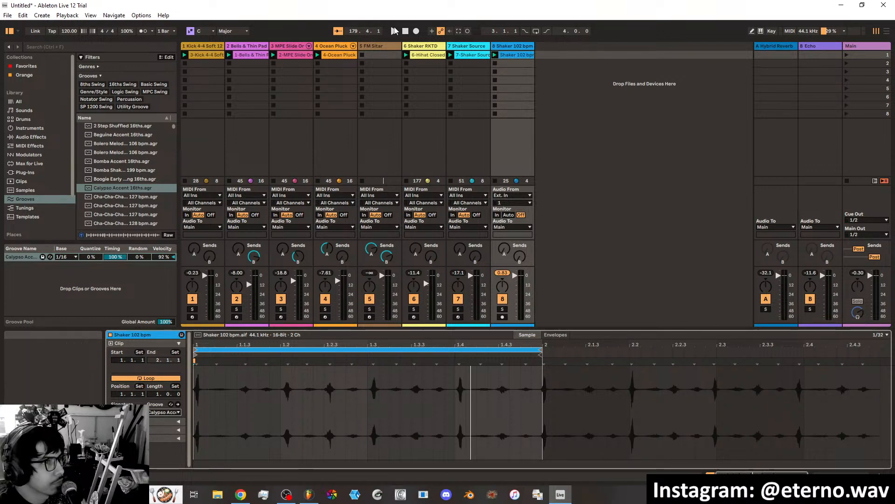
# Play the loop and try low global groove amounts, including 12% and 9%.
pyautogui.press('space')
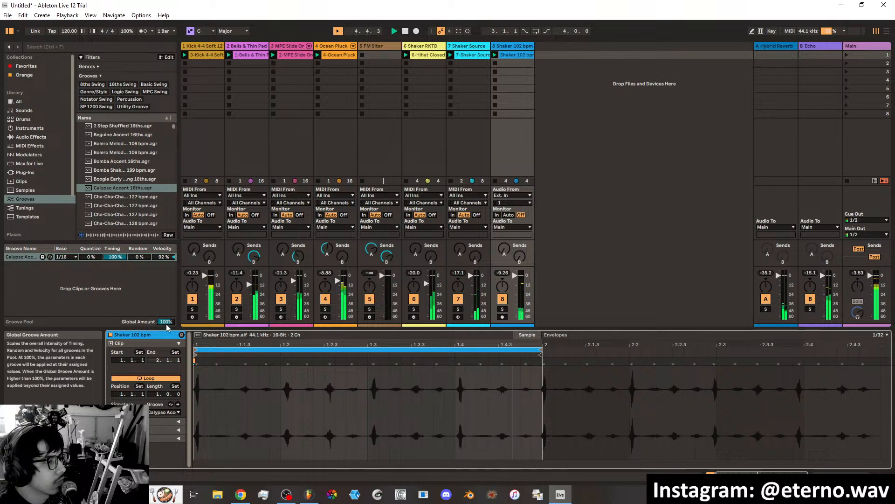
pyautogui.moveTo(169, 324); pyautogui.dragTo(169, 317)
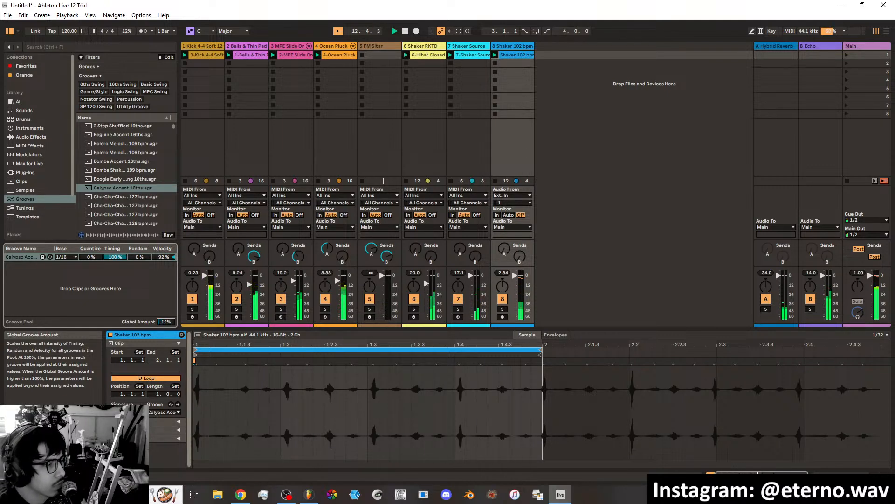
pyautogui.moveTo(168, 322); pyautogui.dragTo(170, 324)
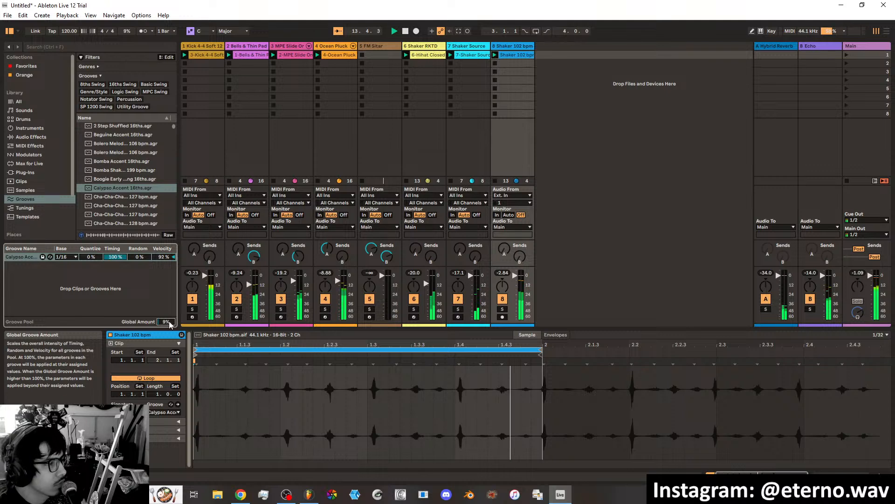
# Preview the Cha-Cha-Cha grooves and add the Dancehall 101 bpm groove to the groove pool.
pyautogui.click(123, 198)
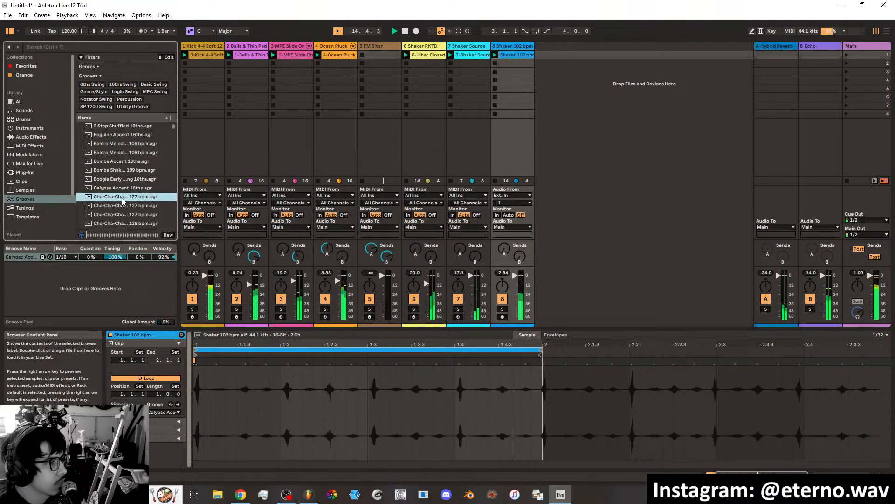
pyautogui.scroll(-2, 120, 208)
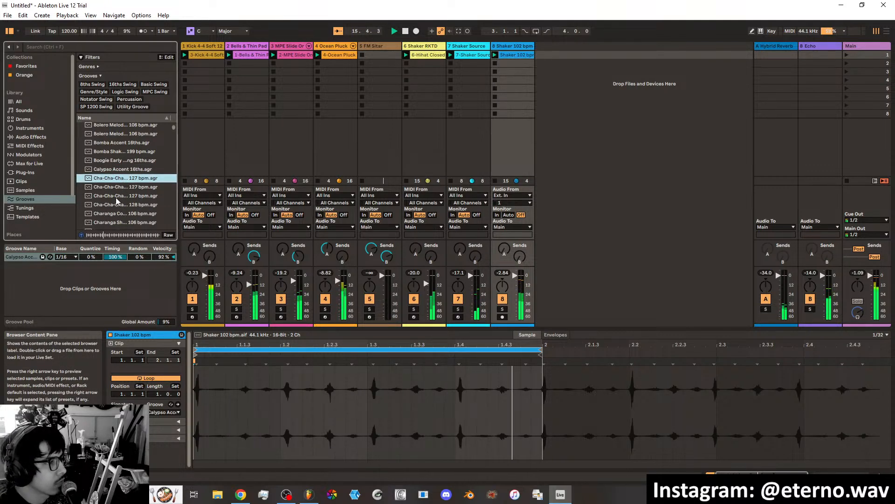
pyautogui.click(116, 196)
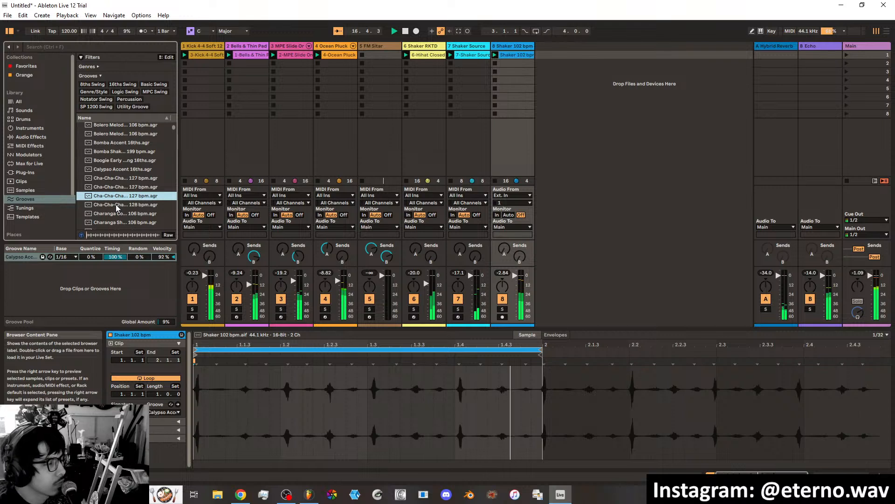
pyautogui.click(114, 208)
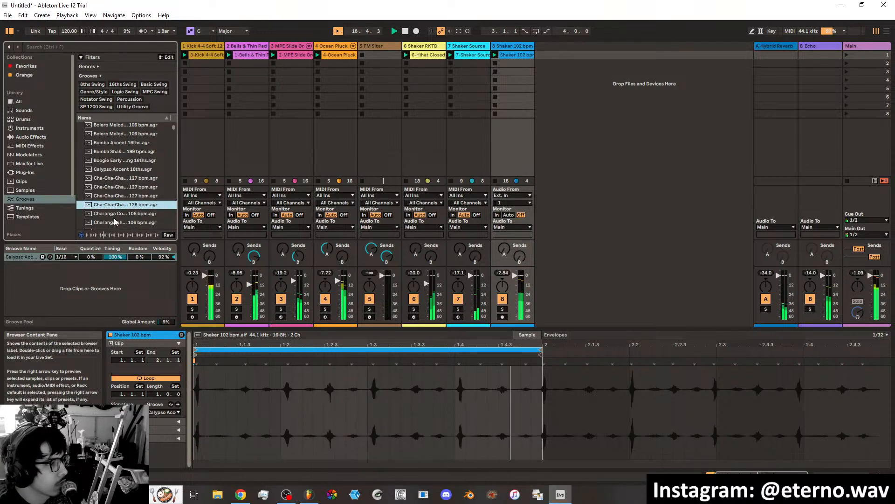
pyautogui.scroll(-1, 114, 209)
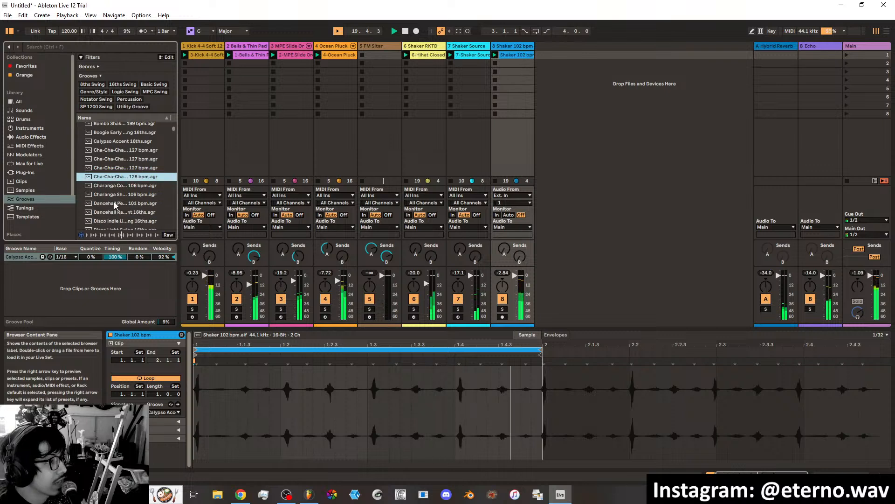
pyautogui.click(112, 206)
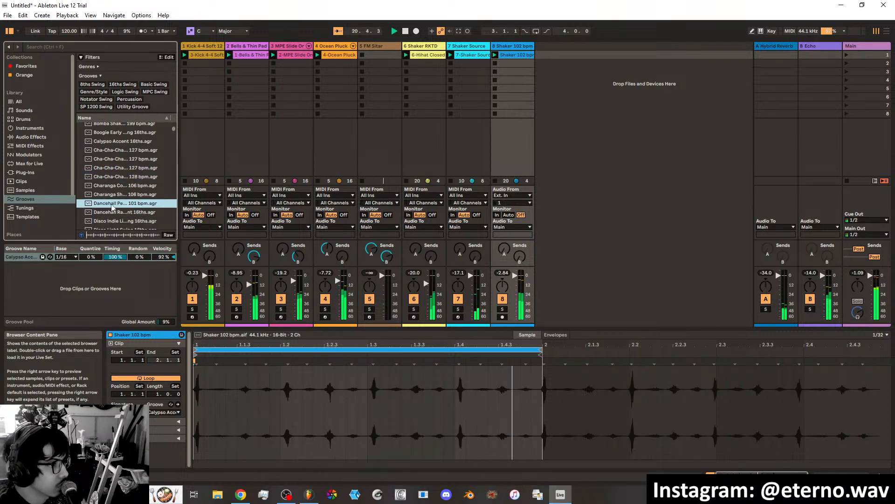
pyautogui.moveTo(113, 206); pyautogui.dragTo(66, 274)
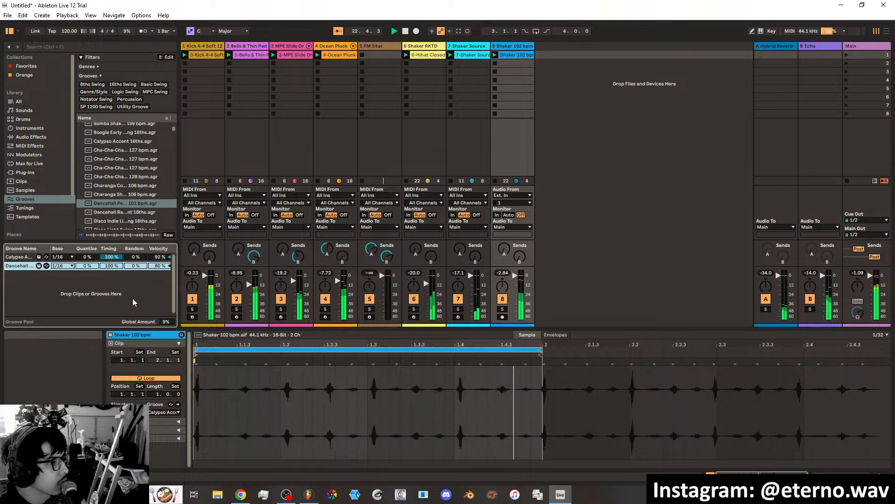
# Try a global groove amount of 130%, and audition both pooled grooves at 0% timing before returning them to 100%.
pyautogui.moveTo(162, 324); pyautogui.dragTo(111, 266)
pyautogui.click(108, 275)
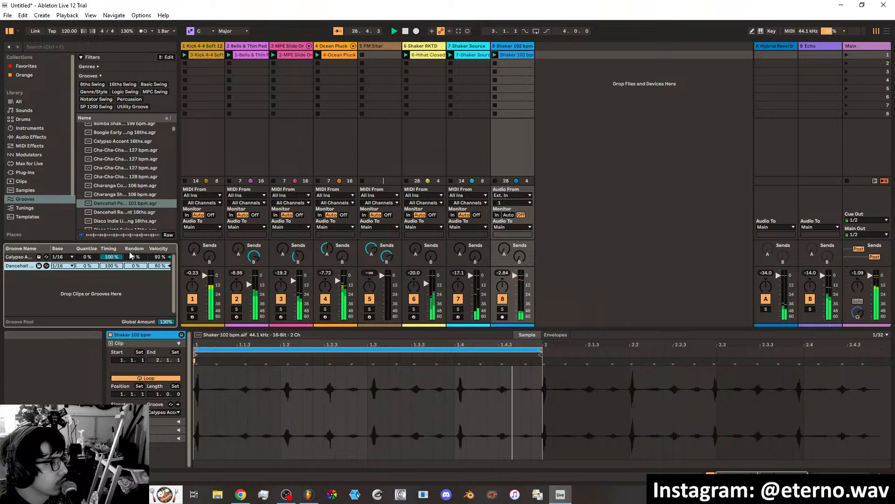
pyautogui.moveTo(109, 259); pyautogui.dragTo(109, 303)
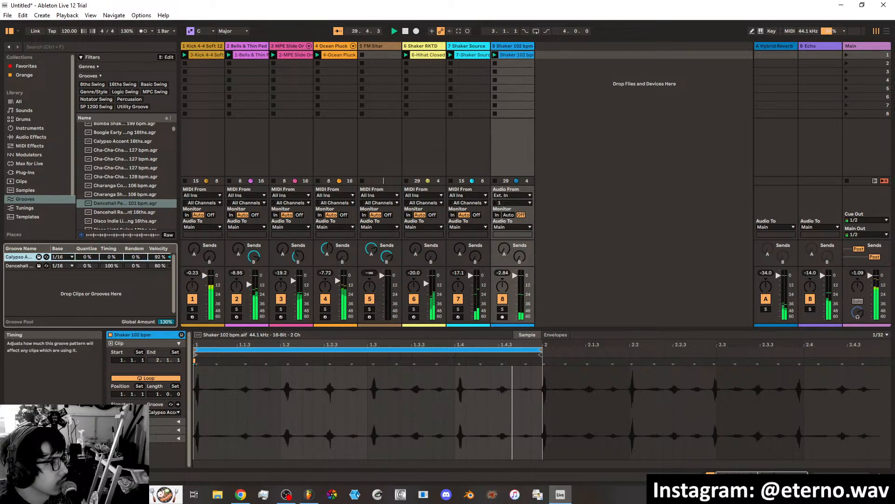
pyautogui.moveTo(108, 267); pyautogui.dragTo(108, 311)
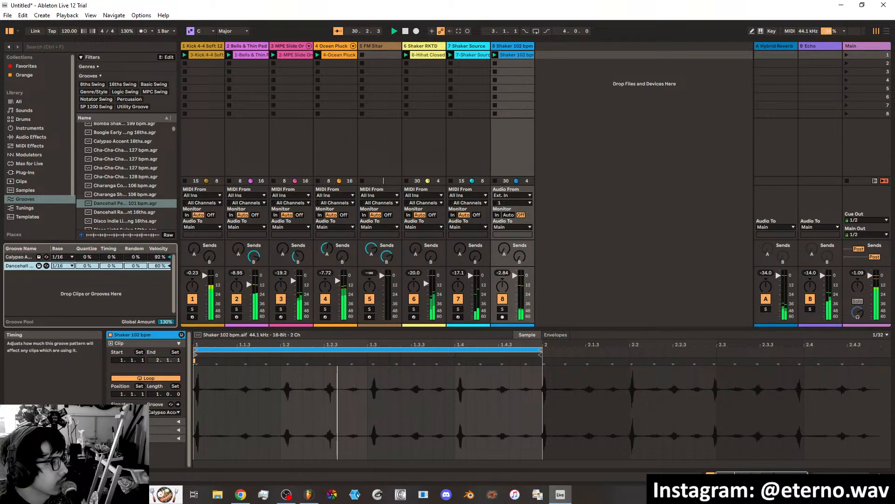
pyautogui.moveTo(109, 266); pyautogui.dragTo(109, 221)
pyautogui.click(109, 258)
pyautogui.moveTo(109, 257); pyautogui.dragTo(109, 234)
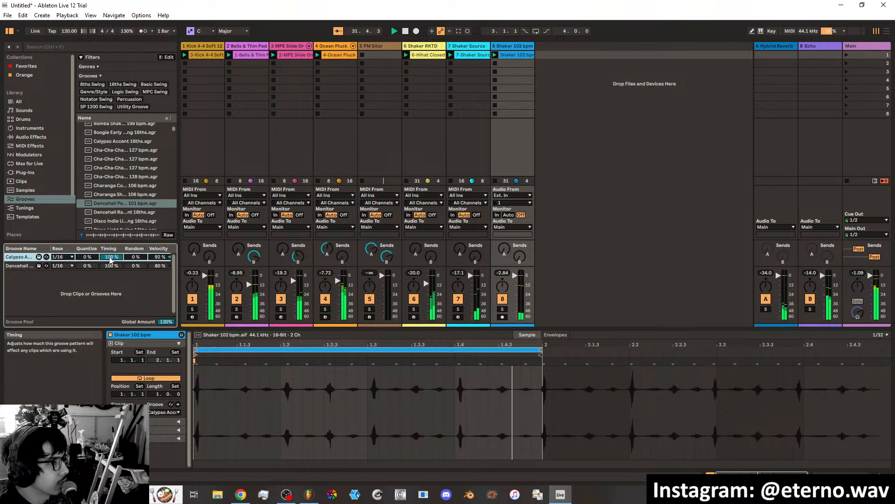
# Set the groove velocity to 59% for Calypso and 81% for Dancehall, and set the global groove amount to 26%.
pyautogui.moveTo(160, 265)
pyautogui.mouseDown()
pyautogui.moveTo(160, 308)
pyautogui.moveTo(164, 252)
pyautogui.mouseUp()
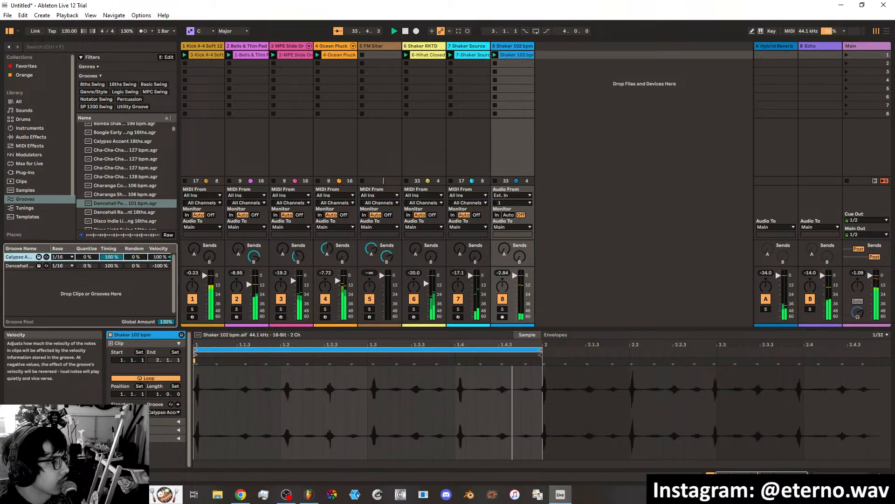
pyautogui.doubleClick(163, 266)
pyautogui.click(163, 257)
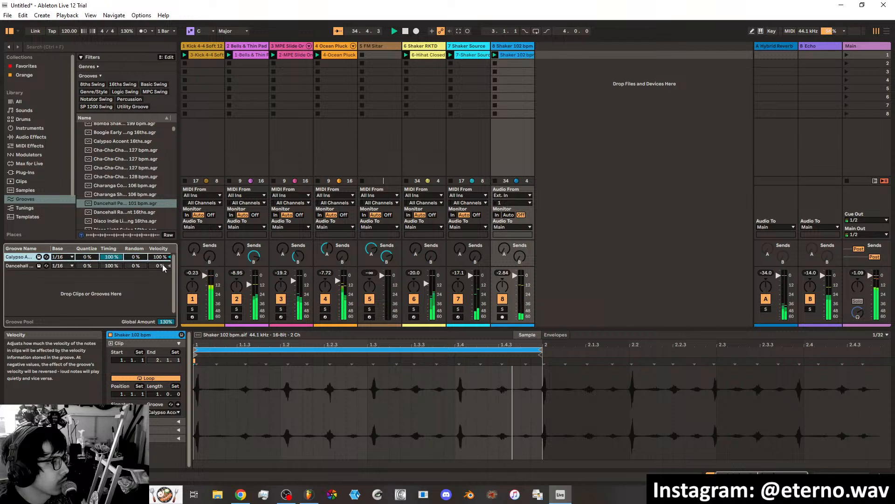
pyautogui.moveTo(163, 265)
pyautogui.mouseDown()
pyautogui.moveTo(163, 229)
pyautogui.moveTo(163, 262)
pyautogui.mouseUp()
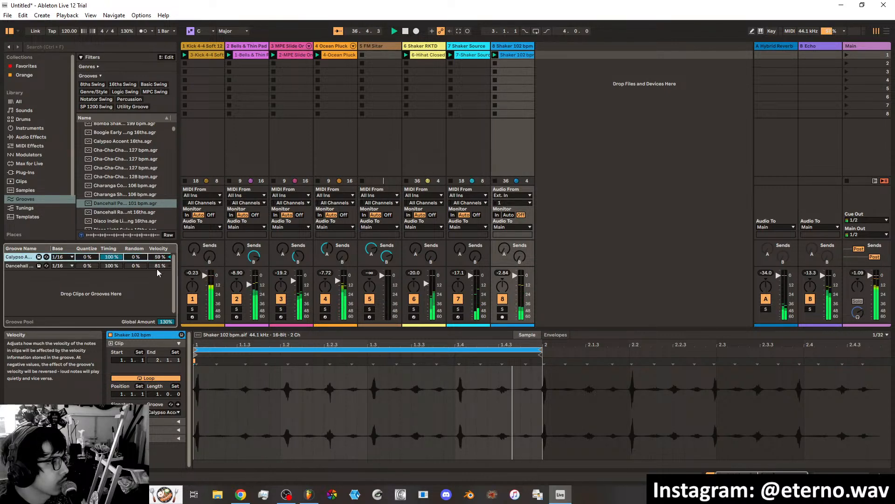
pyautogui.moveTo(166, 322); pyautogui.dragTo(166, 370)
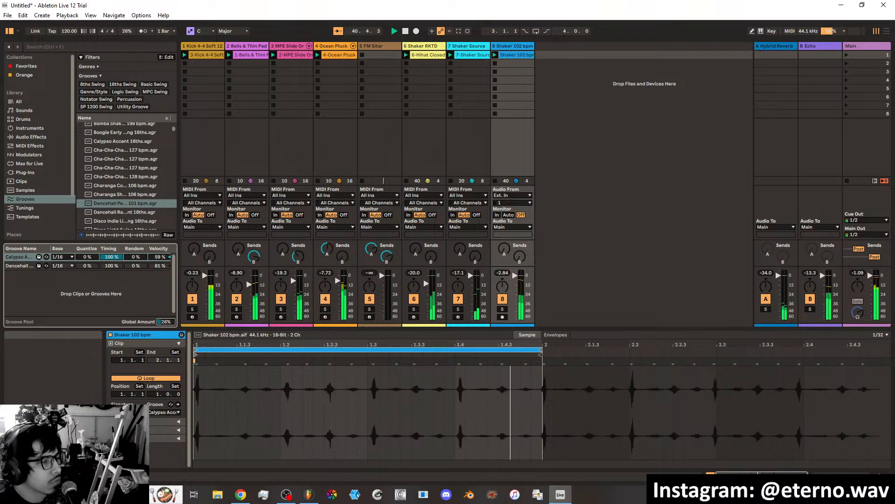
# Show the shaker clip's audio settings, adjust its segment BPM slightly and point out hits in the waveform.
pyautogui.click(176, 342)
pyautogui.click(178, 360)
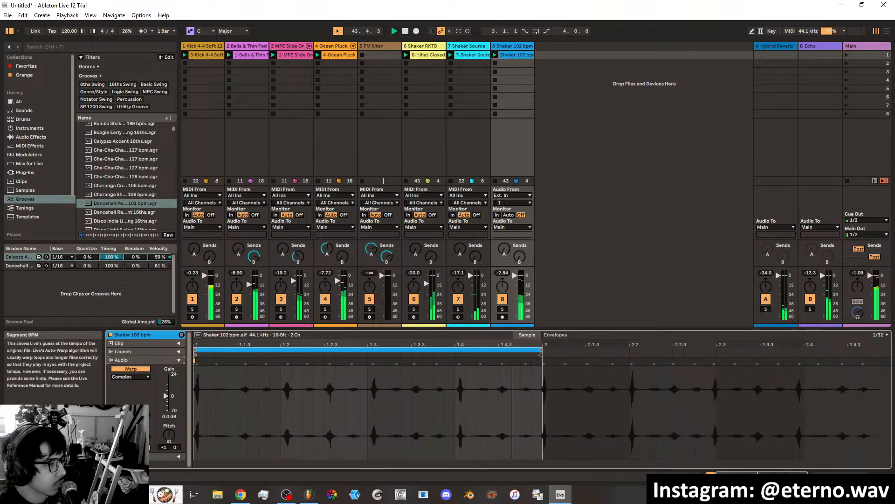
pyautogui.moveTo(125, 416); pyautogui.dragTo(125, 414)
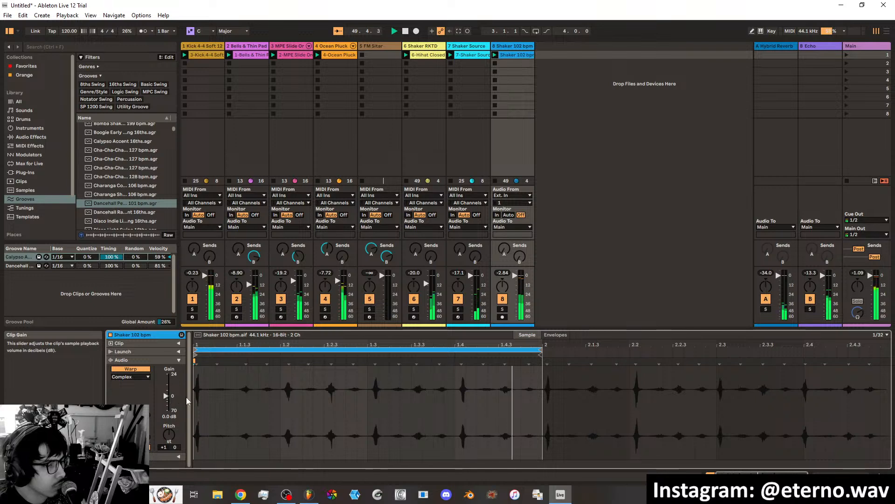
pyautogui.moveTo(304, 396); pyautogui.dragTo(269, 397)
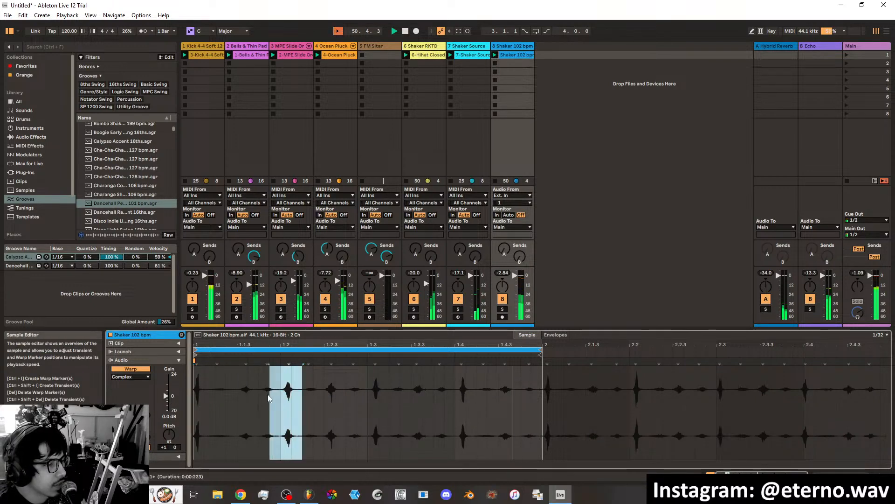
pyautogui.click(357, 400)
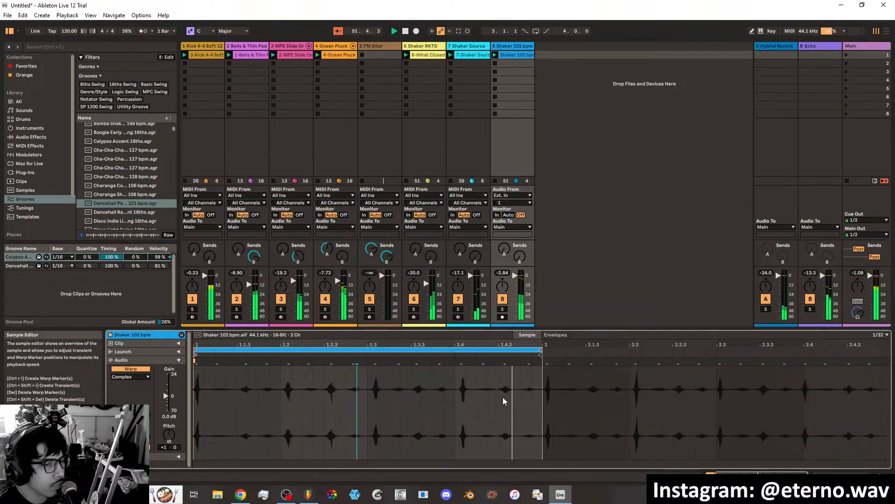
# Look through the shaker clip's Transform and Launch settings and show its loop and groove settings again.
pyautogui.doubleClick(155, 357)
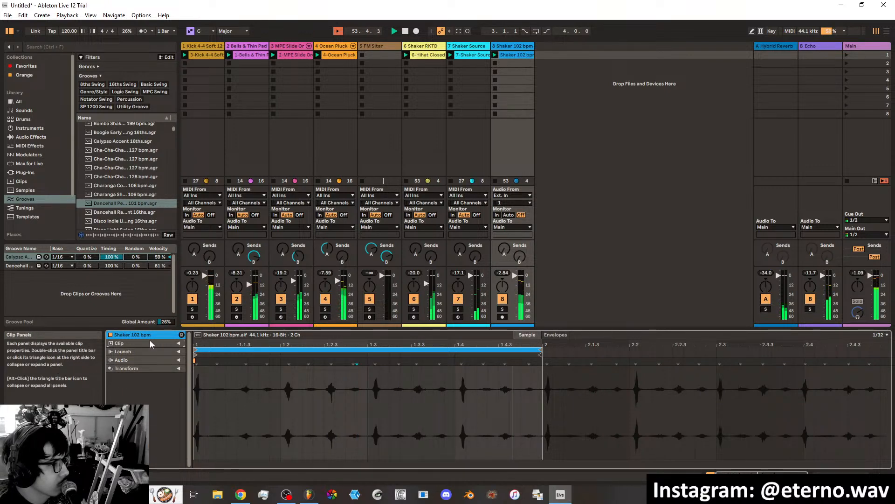
pyautogui.click(179, 369)
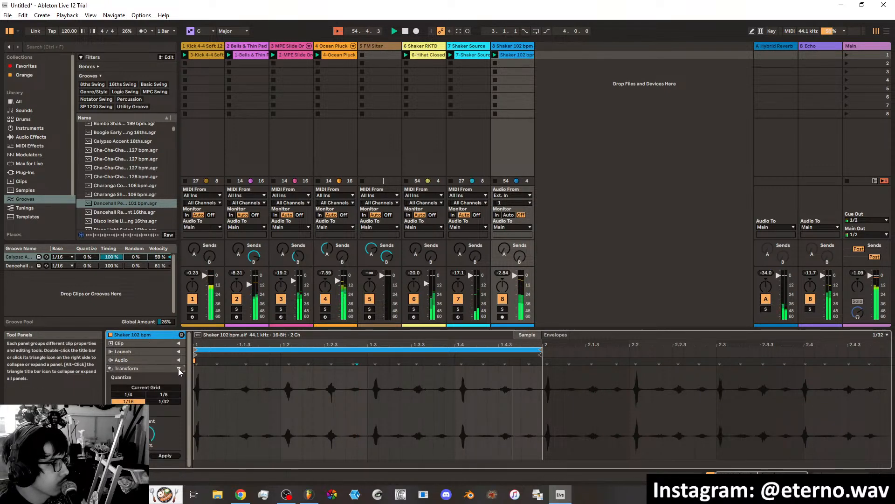
pyautogui.click(178, 369)
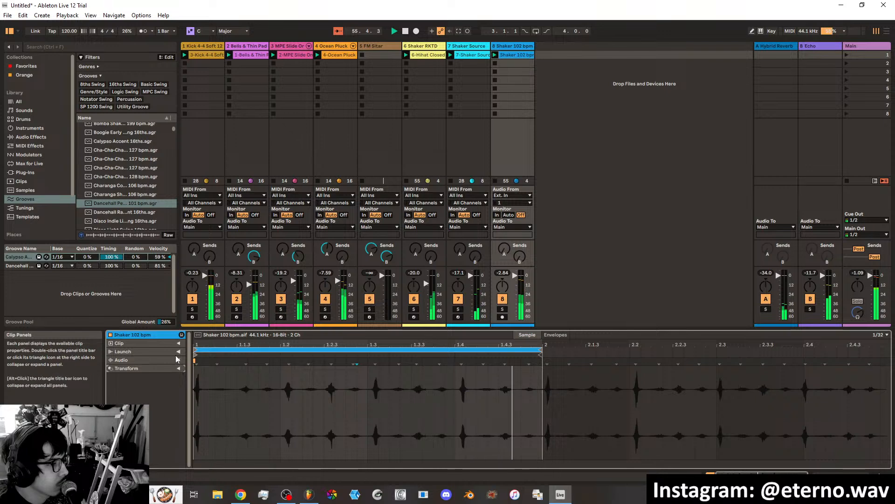
pyautogui.click(178, 352)
pyautogui.click(178, 352)
pyautogui.click(178, 345)
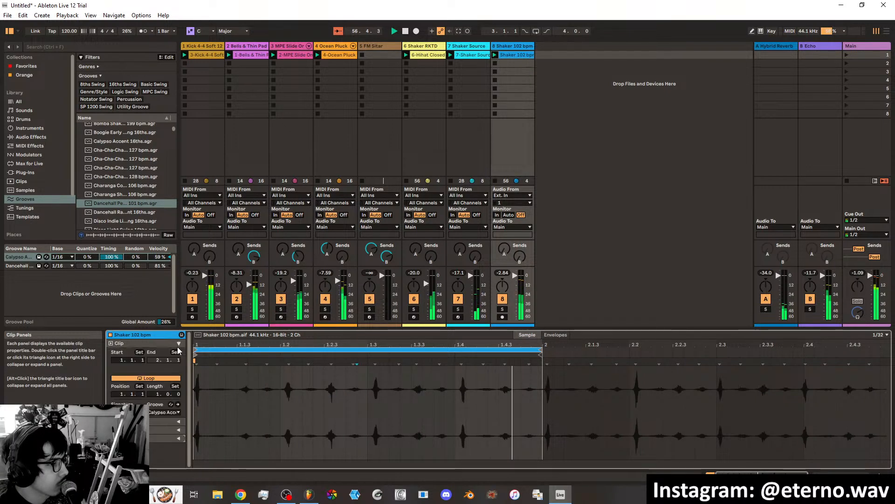
# Collapse the shaker clip's property section and set the global groove amount to 50%.
pyautogui.click(177, 345)
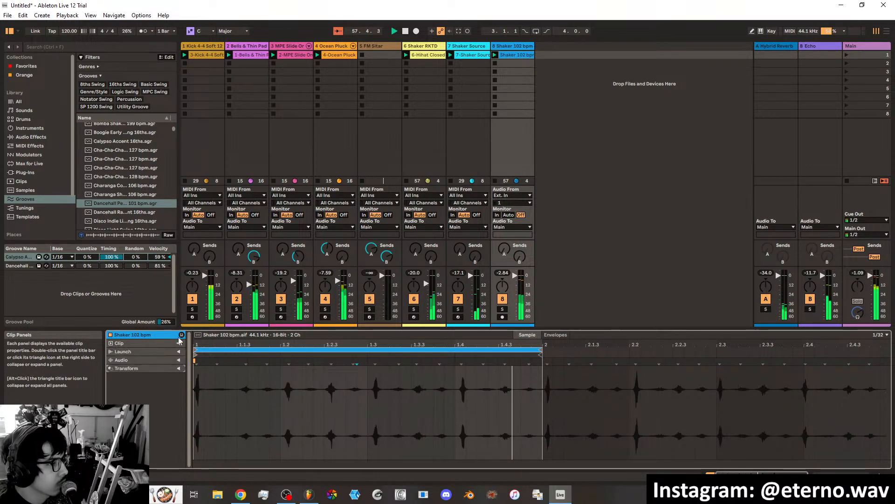
pyautogui.moveTo(165, 321); pyautogui.dragTo(165, 300)
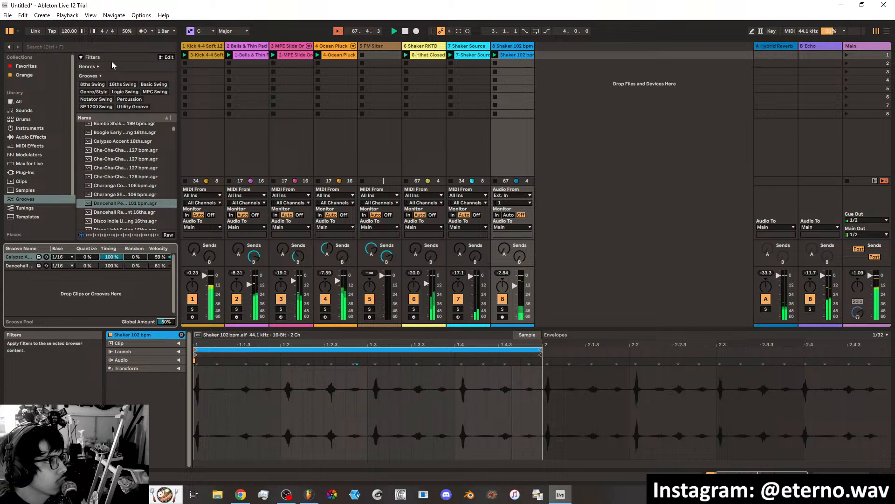
# Search the whole library for "clap" and look through the list of clap sounds.
pyautogui.click(103, 49)
pyautogui.write('clap')
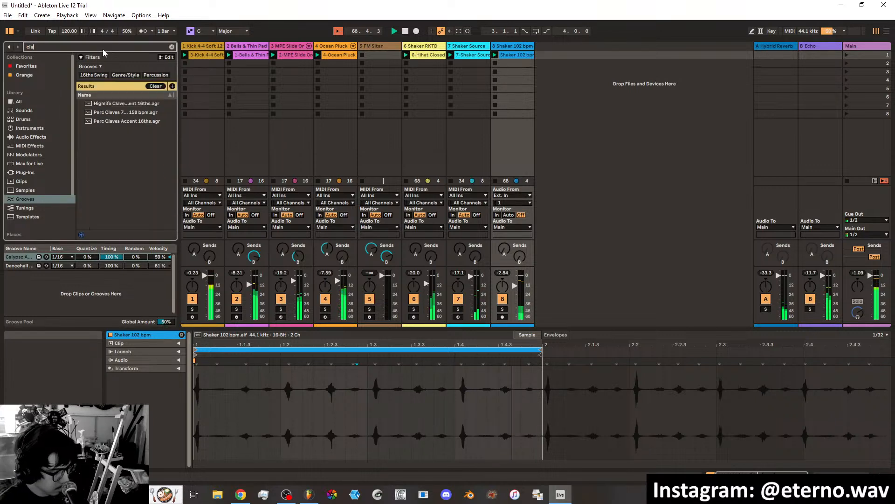
pyautogui.click(29, 100)
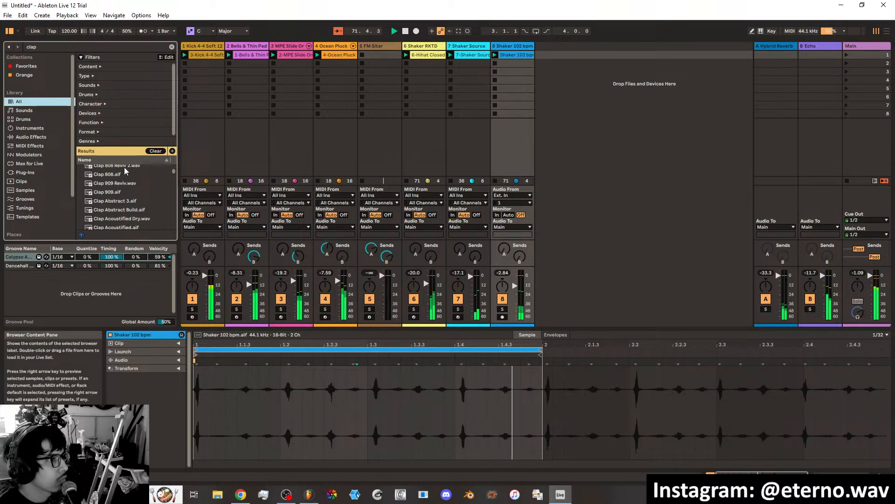
pyautogui.scroll(-1, 130, 206)
pyautogui.scroll(3, 130, 205)
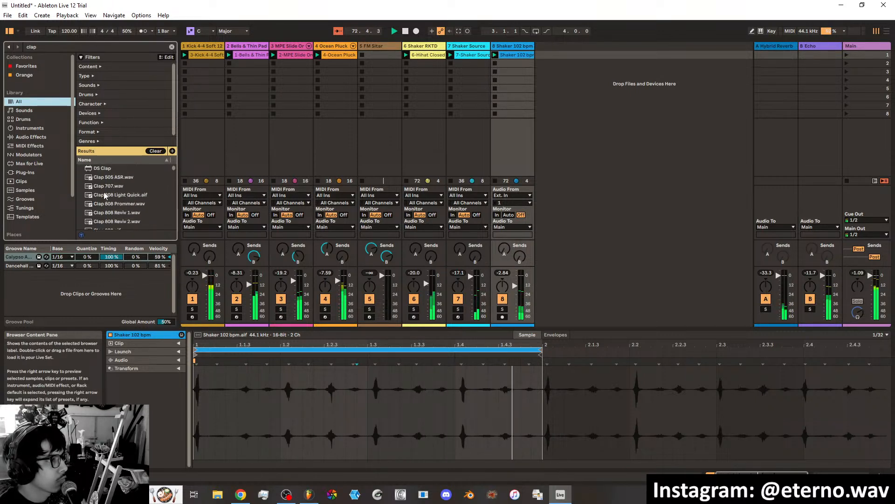
# Audition a series of clap samples, including Clap 808 Prommer, Clap Abstract 3, Clap Acoustified and Clap Analog Source.
pyautogui.click(109, 186)
pyautogui.click(111, 204)
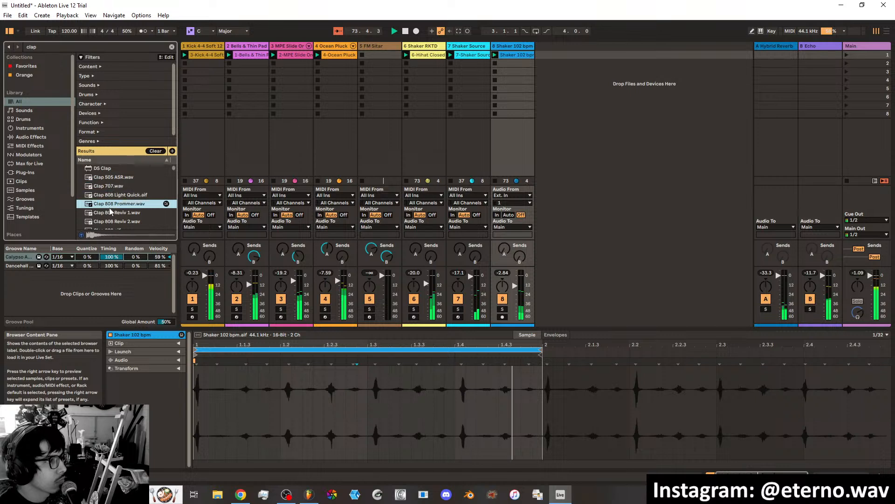
pyautogui.click(112, 213)
pyautogui.scroll(-2, 112, 214)
pyautogui.click(112, 211)
pyautogui.click(112, 219)
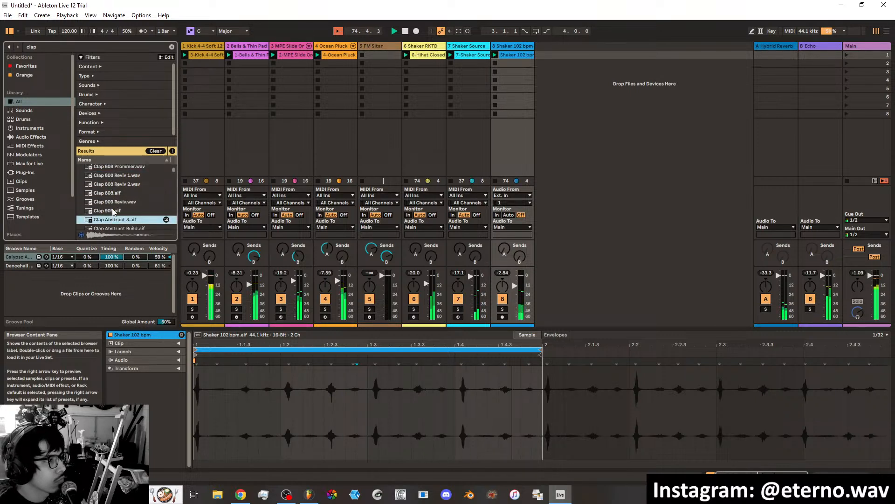
pyautogui.scroll(-1, 113, 210)
pyautogui.click(113, 209)
pyautogui.scroll(-2, 111, 201)
pyautogui.click(111, 192)
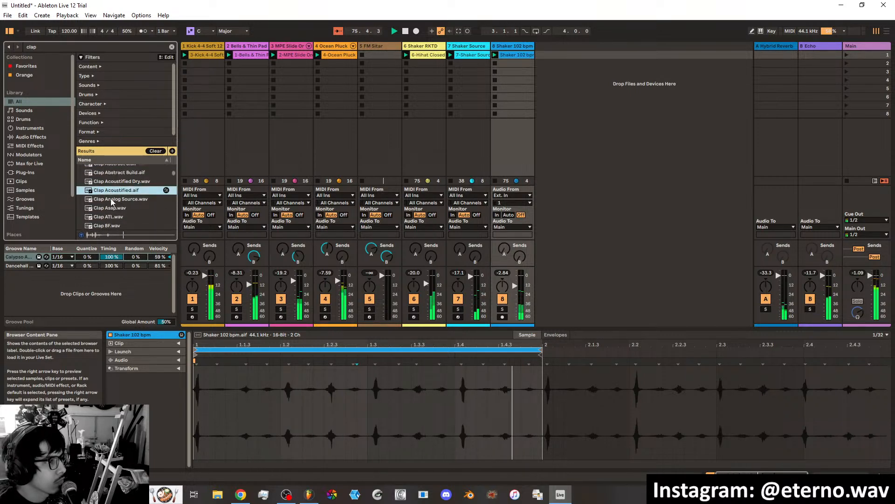
pyautogui.click(111, 199)
pyautogui.click(111, 205)
pyautogui.click(112, 199)
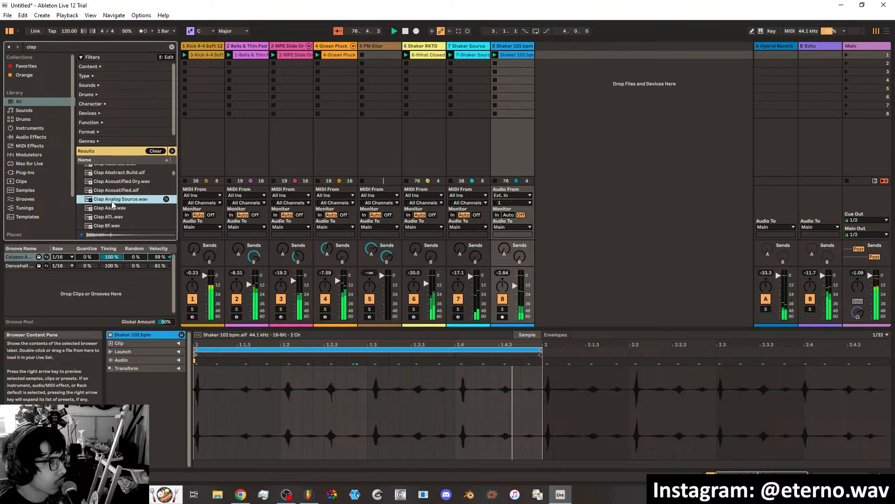
pyautogui.moveTo(112, 199); pyautogui.dragTo(140, 189)
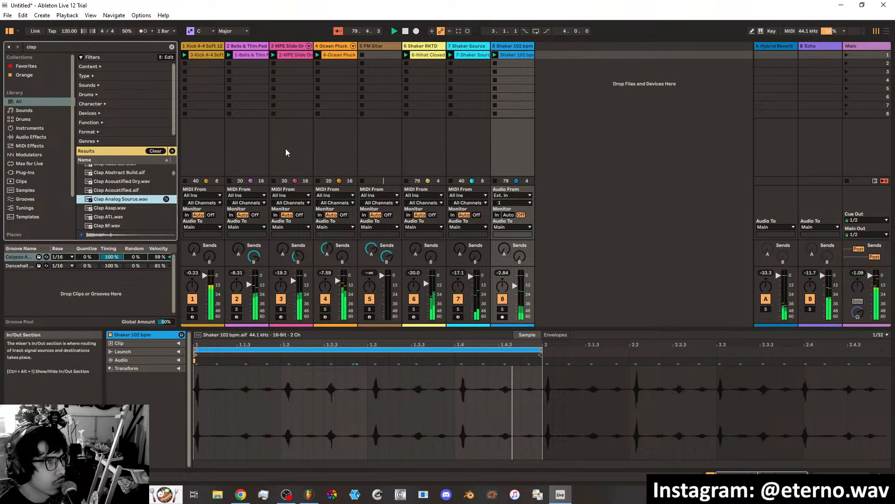
# Clear the search and add Sampler from the Favorites collection as a new track after the Shaker 102 bpm track.
pyautogui.click(523, 46)
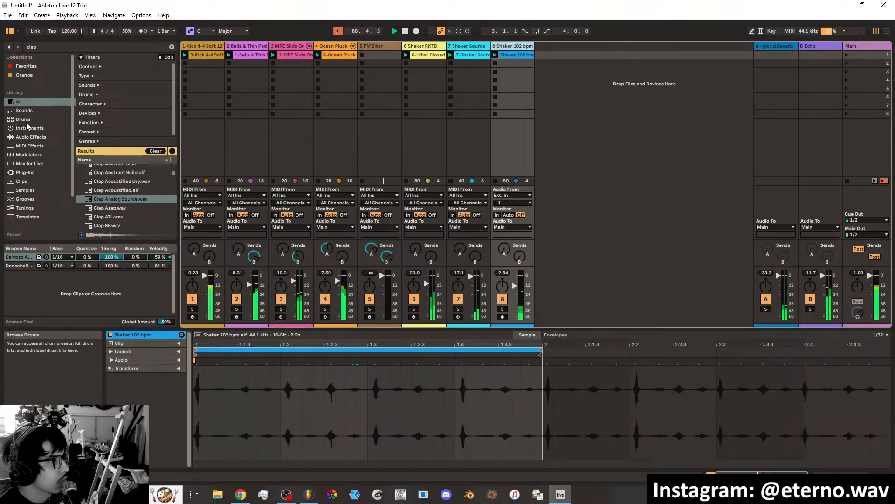
pyautogui.click(26, 66)
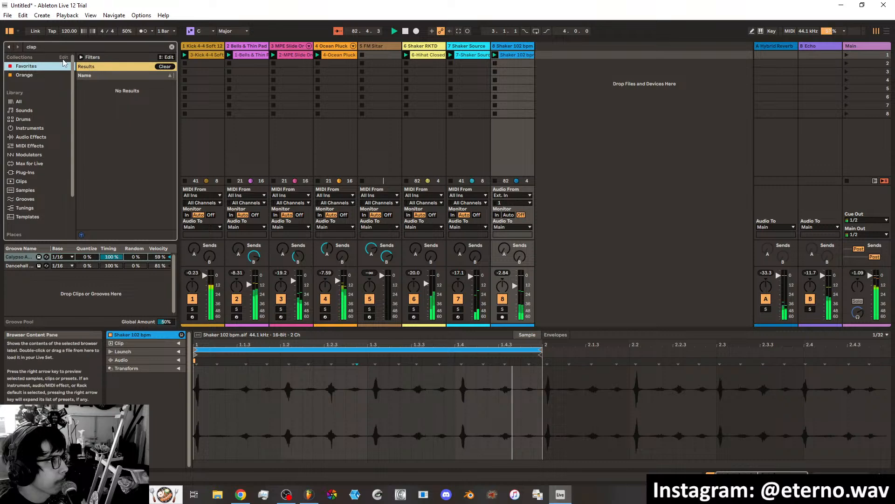
pyautogui.click(171, 47)
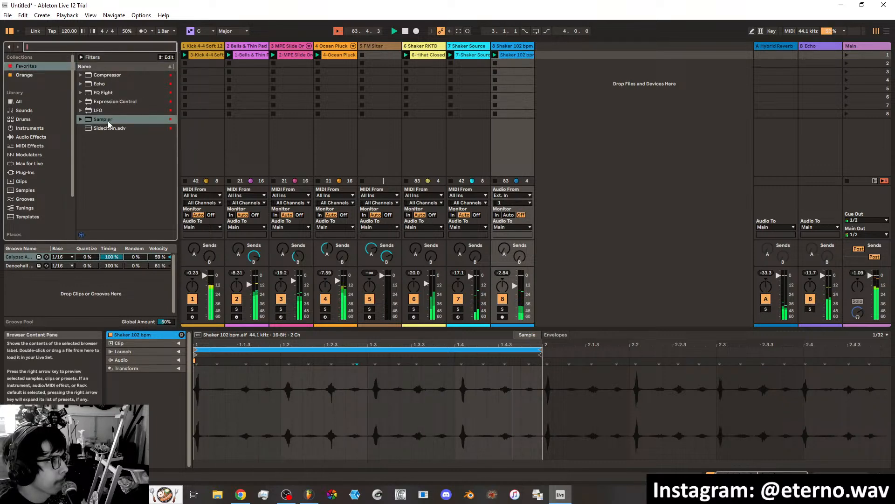
pyautogui.moveTo(108, 120); pyautogui.dragTo(536, 57)
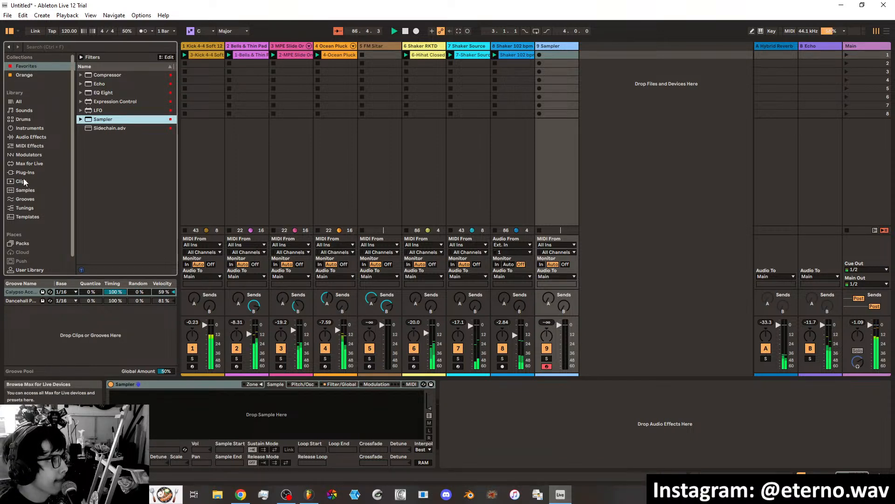
# Filter the sample library to drum claps and audition several 808 and 909 clap samples.
pyautogui.click(26, 191)
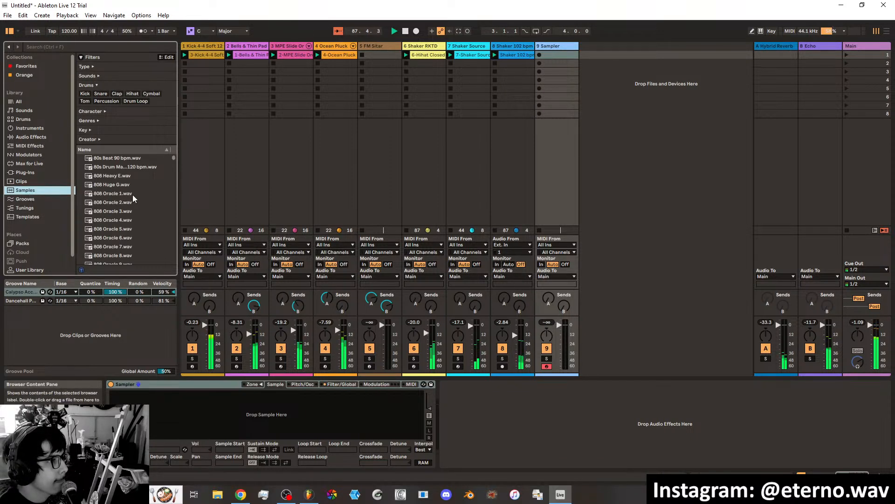
pyautogui.click(116, 93)
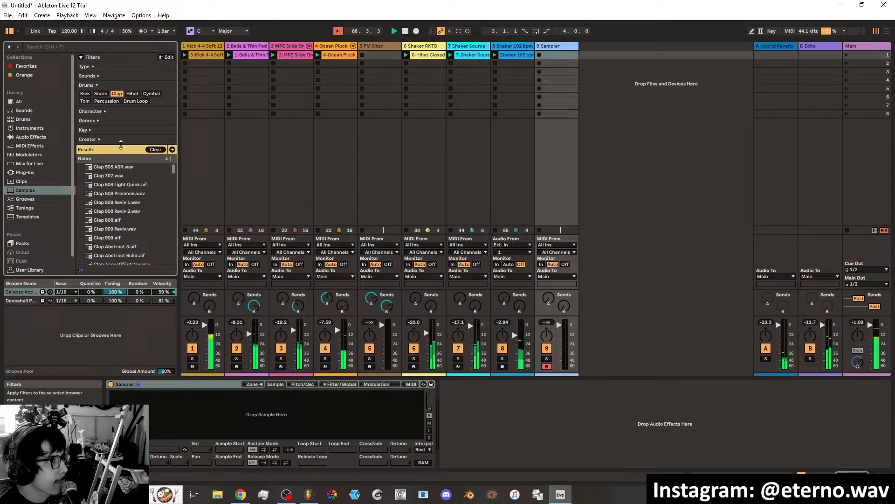
pyautogui.click(120, 202)
pyautogui.click(119, 196)
pyautogui.click(113, 238)
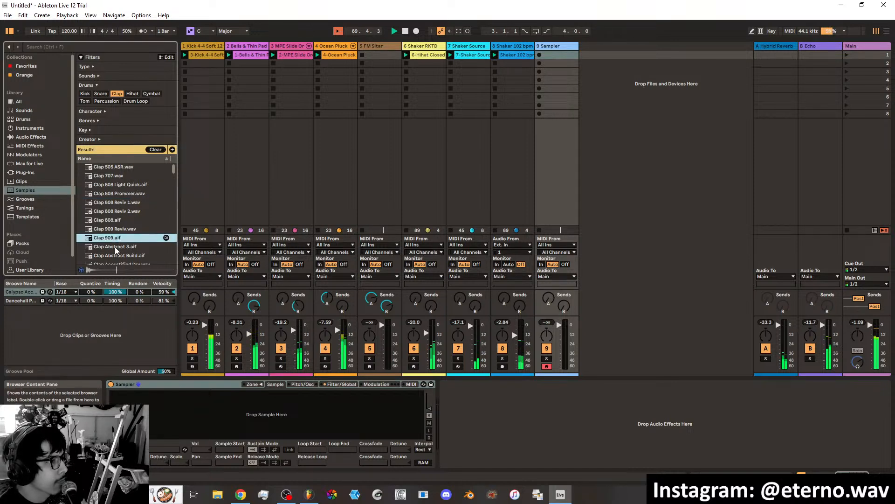
# Audition the Abstract and Acoustified claps and load Clap Analog Source.wav into the empty Sampler.
pyautogui.click(114, 246)
pyautogui.scroll(-2, 115, 242)
pyautogui.click(114, 227)
pyautogui.click(115, 236)
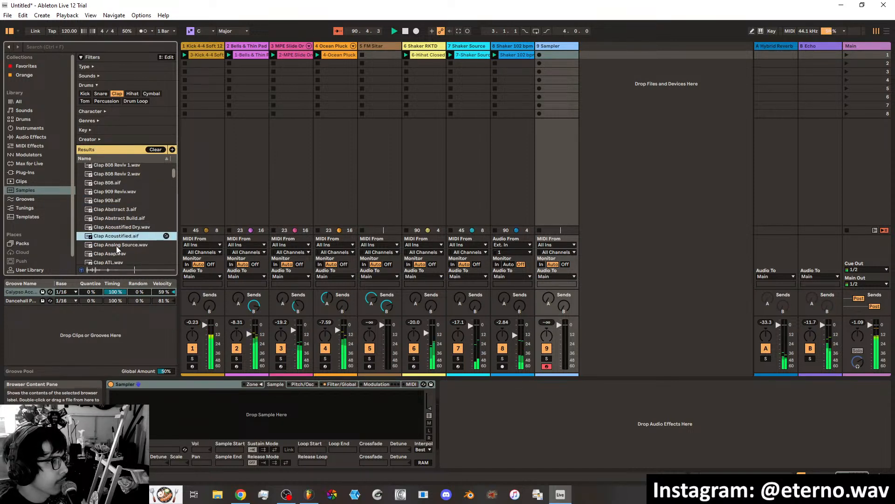
pyautogui.click(117, 247)
pyautogui.moveTo(116, 247); pyautogui.dragTo(276, 406)
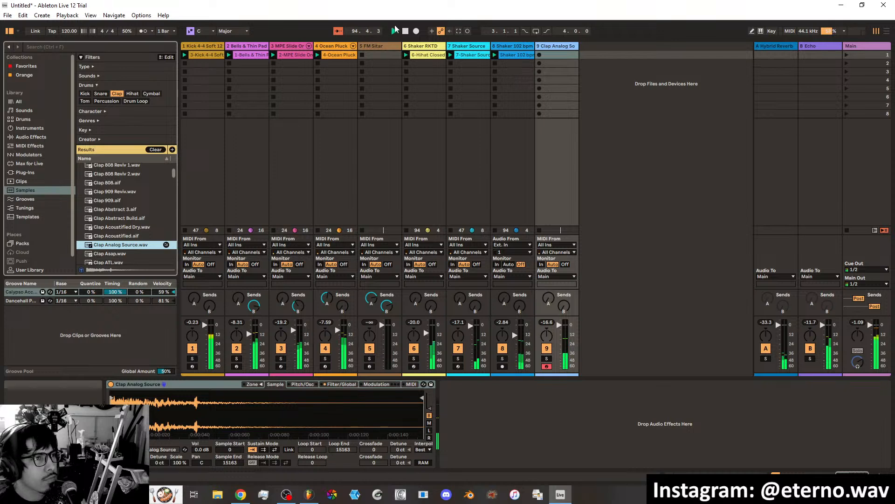
# Record a clap pattern into the first clip slot of the clap track and loop it.
pyautogui.click(539, 54)
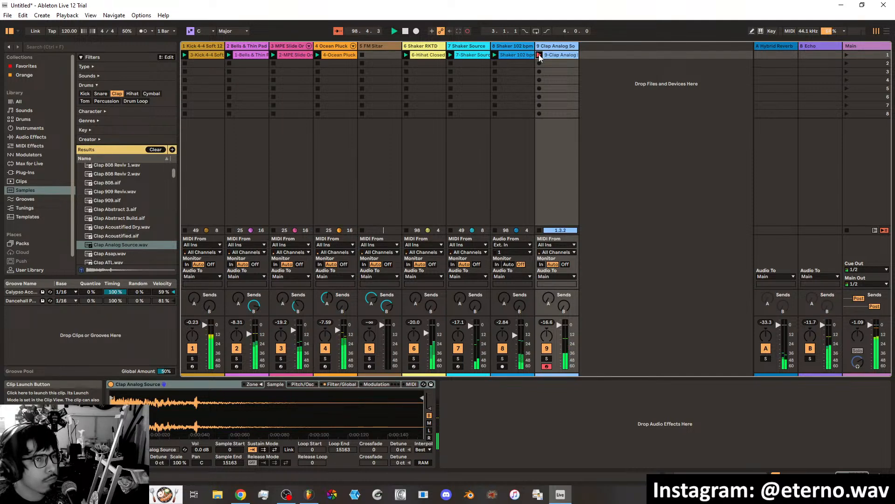
pyautogui.click(539, 54)
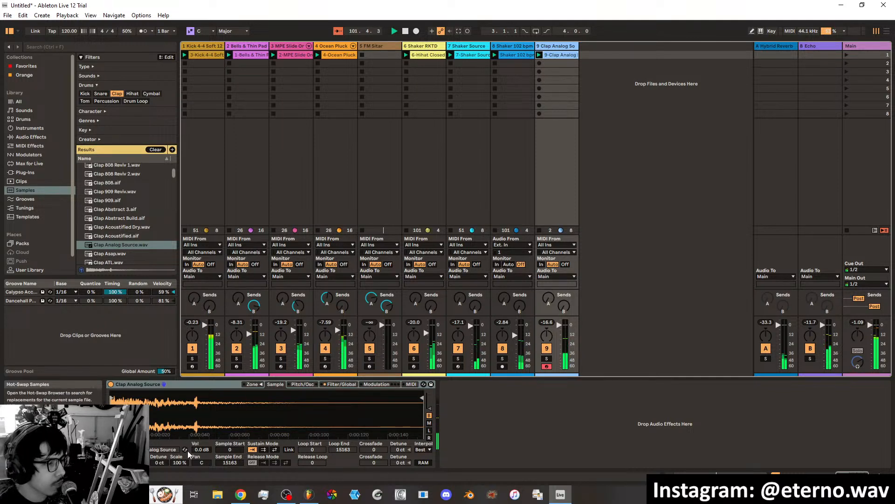
# Set the clap's sample volume to 3.9 dB and shape its volume envelope into a decay with -inf dB sustain and 73% decay slope.
pyautogui.moveTo(201, 449)
pyautogui.mouseDown()
pyautogui.moveTo(201, 435)
pyautogui.moveTo(196, 445)
pyautogui.mouseUp()
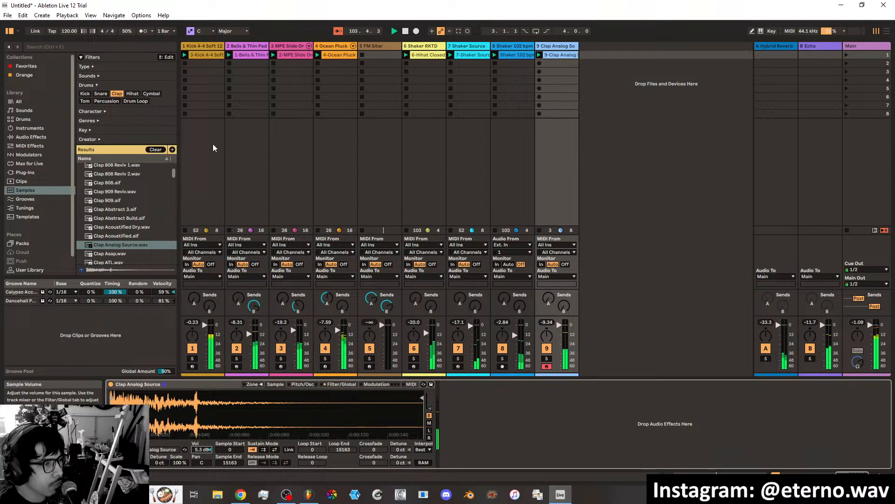
pyautogui.moveTo(203, 449); pyautogui.dragTo(202, 454)
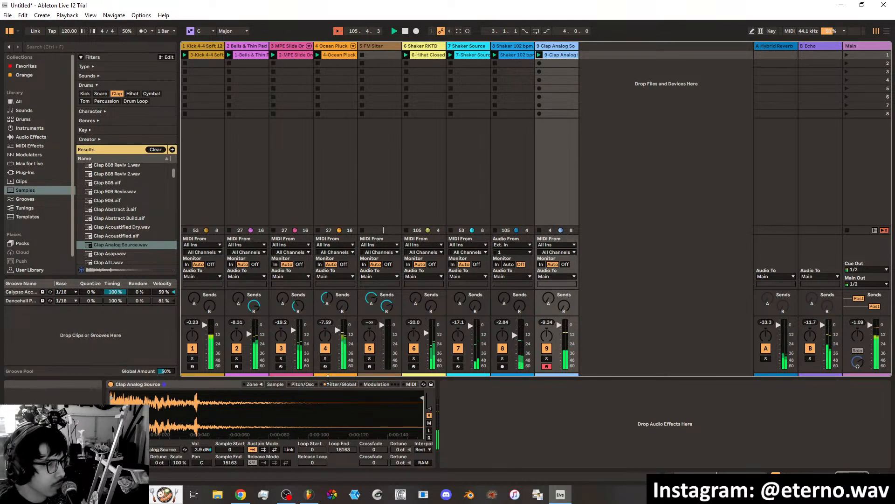
pyautogui.click(340, 384)
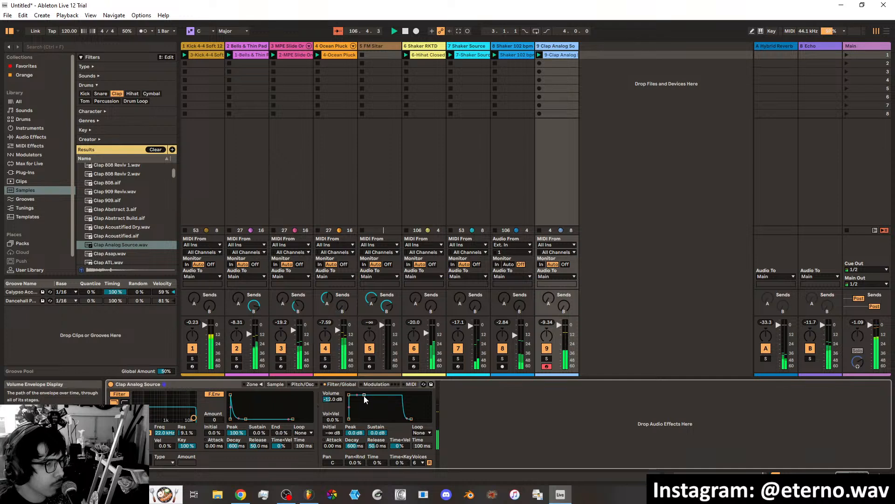
pyautogui.moveTo(390, 397); pyautogui.dragTo(358, 410)
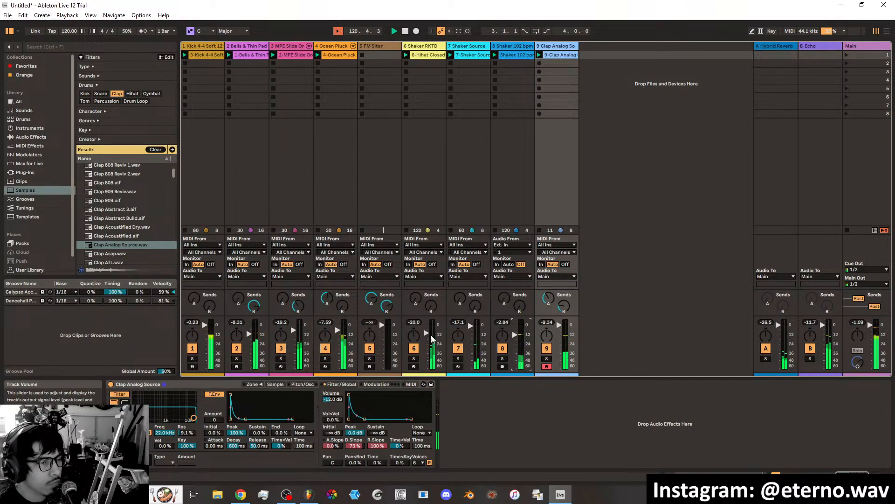
# Raise the Shaker RKTD track's volume and set the clap's sample volume to 7.3 dB.
pyautogui.moveTo(430, 332); pyautogui.dragTo(430, 326)
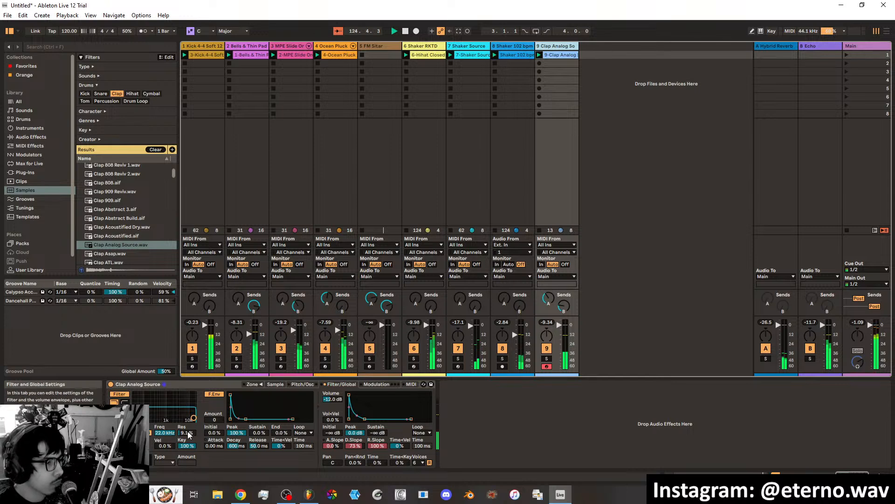
pyautogui.click(276, 385)
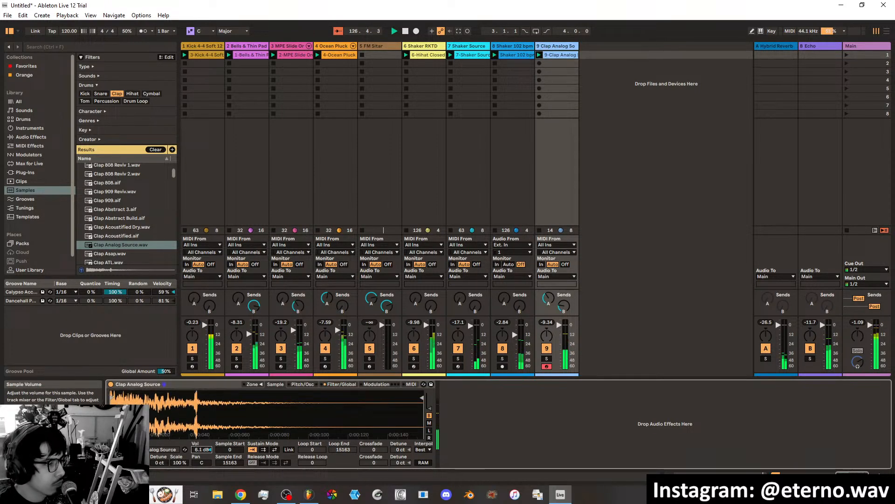
pyautogui.moveTo(202, 450)
pyautogui.mouseDown()
pyautogui.moveTo(202, 433)
pyautogui.moveTo(202, 450)
pyautogui.mouseUp()
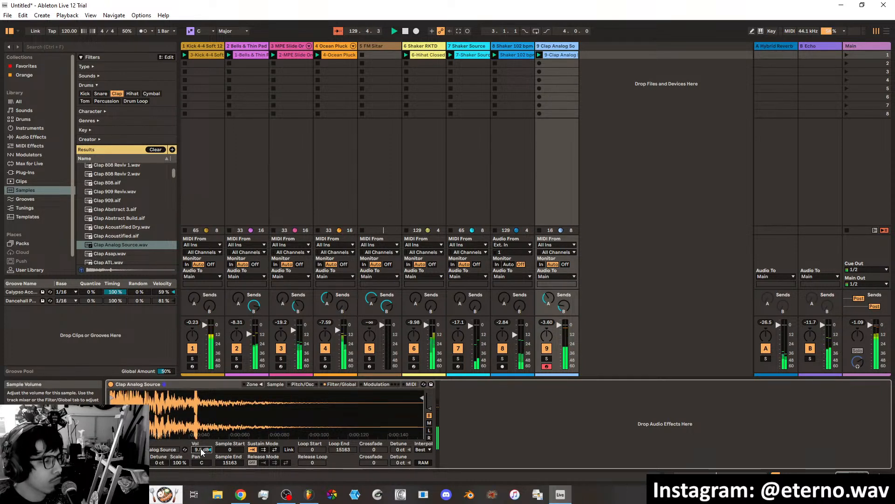
pyautogui.moveTo(202, 450); pyautogui.dragTo(202, 452)
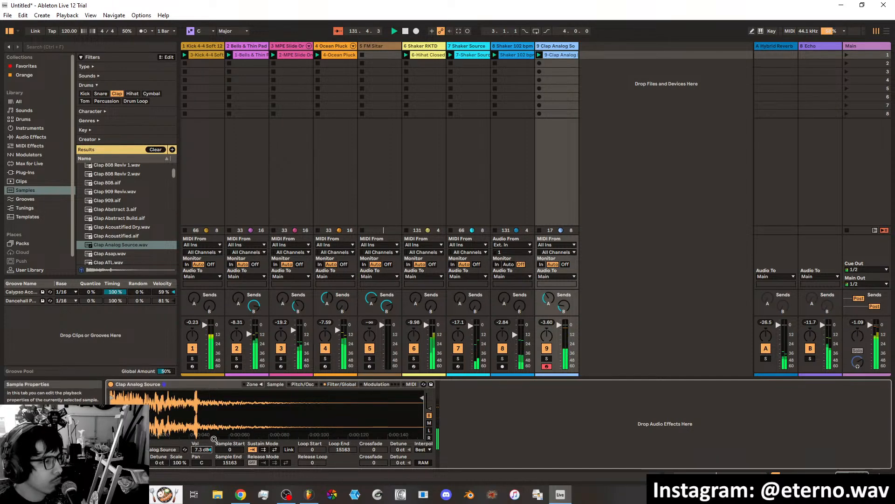
# Quantize the recorded clap clip to a 1/4 grid and lower the quantize amount.
pyautogui.doubleClick(551, 54)
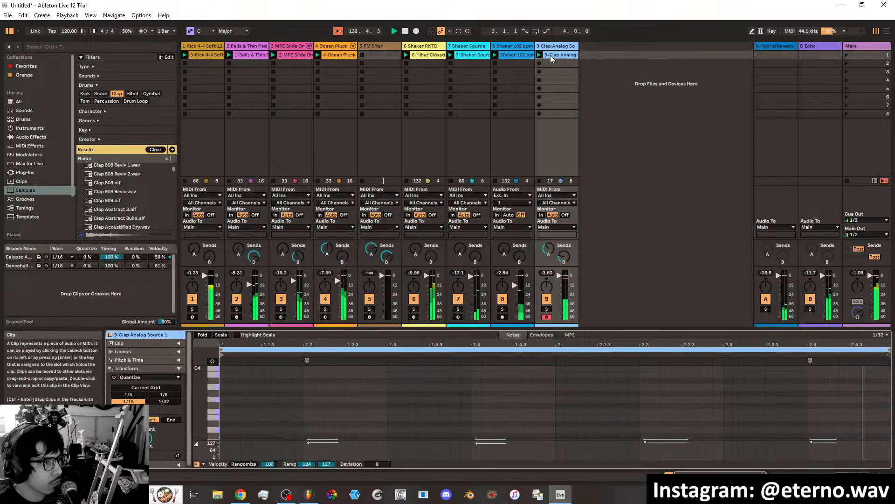
pyautogui.click(128, 394)
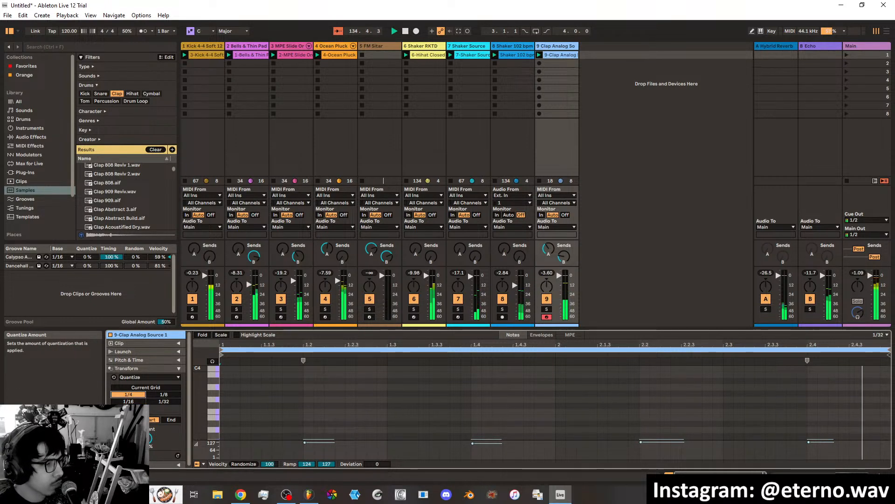
pyautogui.moveTo(146, 438); pyautogui.dragTo(146, 456)
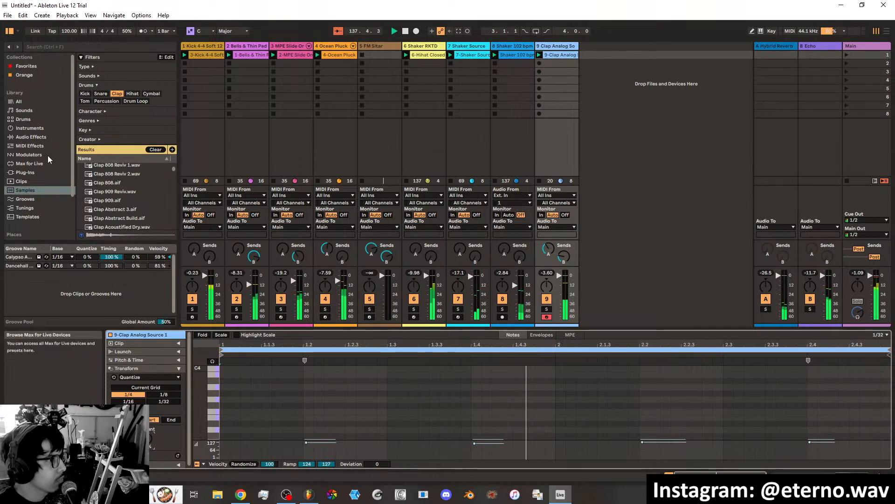
# Move the FM Sitar track to the end after the clap track and stop the kick clip.
pyautogui.click(366, 46)
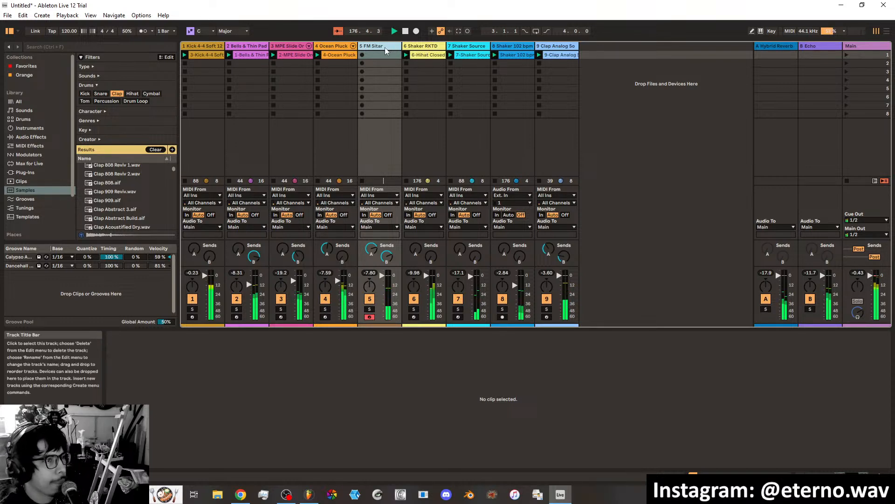
pyautogui.moveTo(581, 50); pyautogui.dragTo(581, 50)
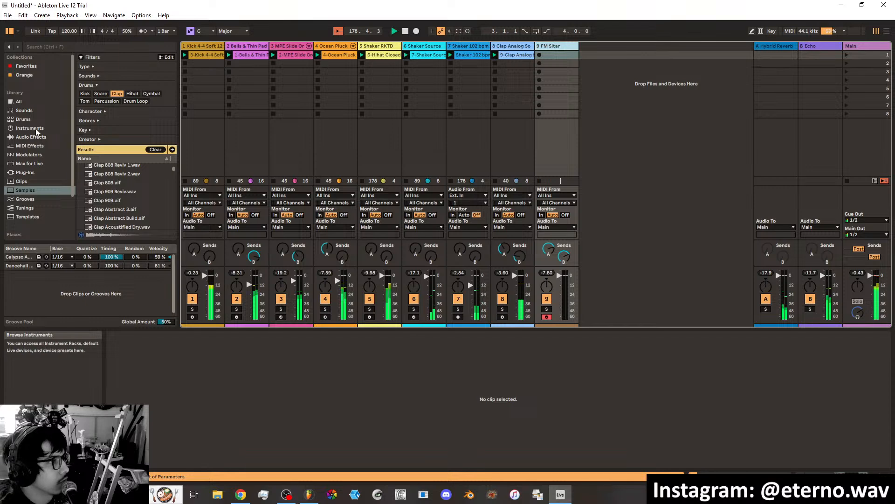
pyautogui.click(186, 182)
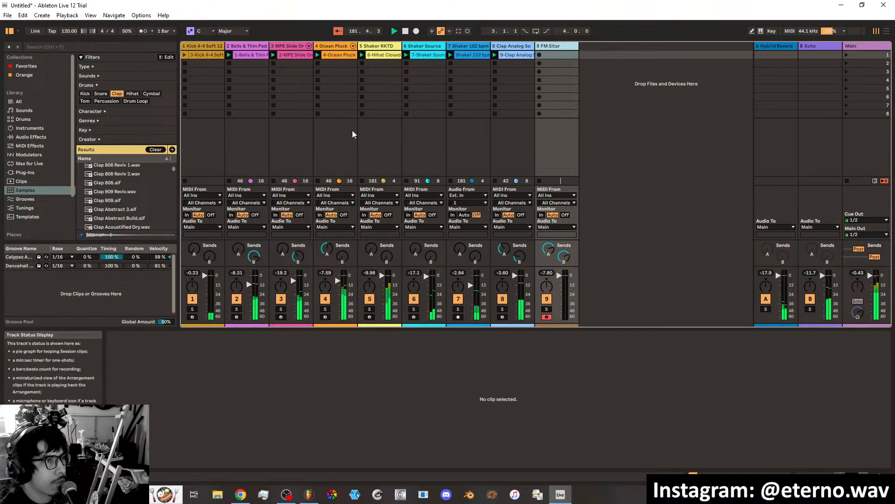
# Move the Shaker RKTD, Shaker Source, Shaker 102 bpm and clap tracks directly after the kick track, ahead of the pads.
pyautogui.click(380, 55)
pyautogui.moveTo(229, 52); pyautogui.dragTo(228, 50)
pyautogui.click(423, 47)
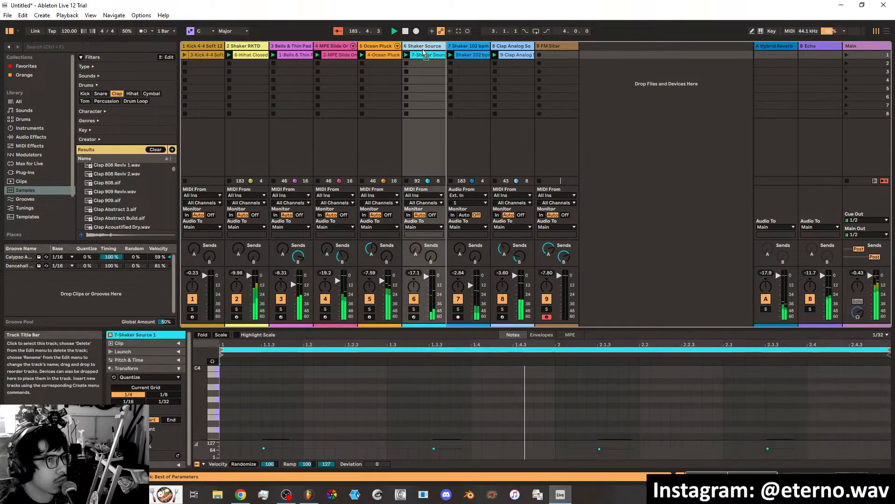
pyautogui.moveTo(269, 47); pyautogui.dragTo(366, 47)
pyautogui.click(469, 46)
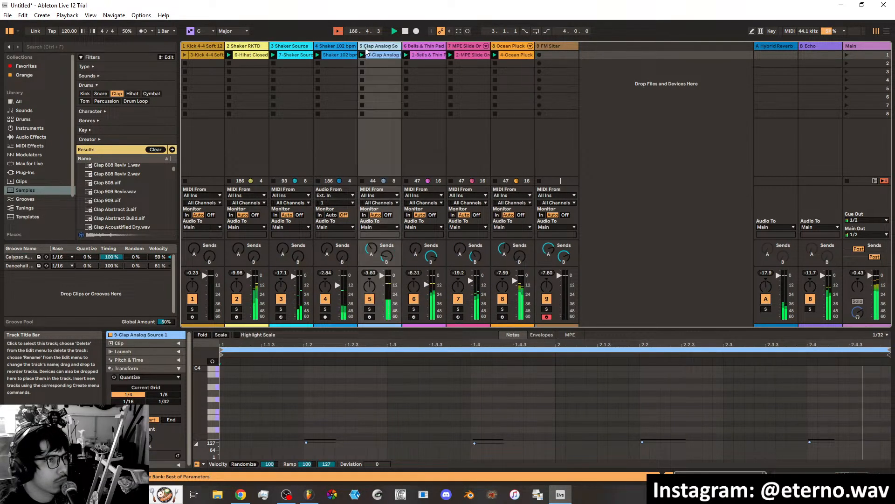
# Stop the playing clips on the three shaker tracks and the clap track.
pyautogui.click(230, 180)
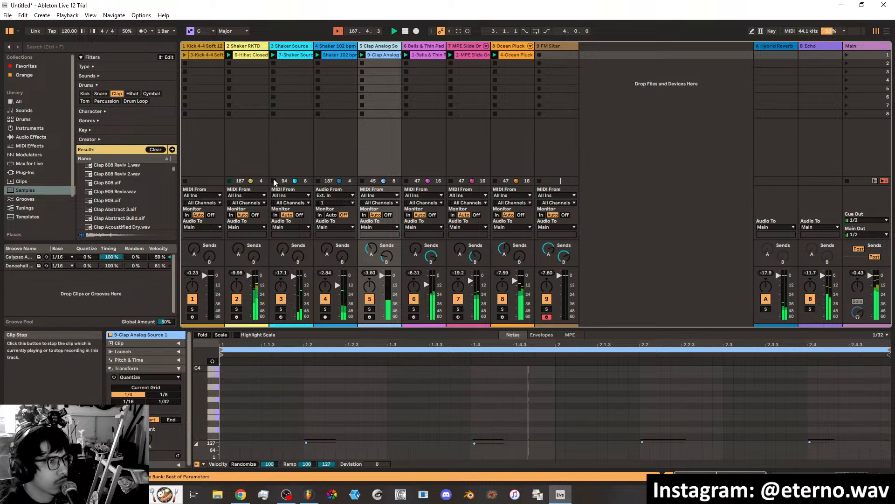
pyautogui.click(273, 181)
pyautogui.click(318, 180)
pyautogui.click(361, 180)
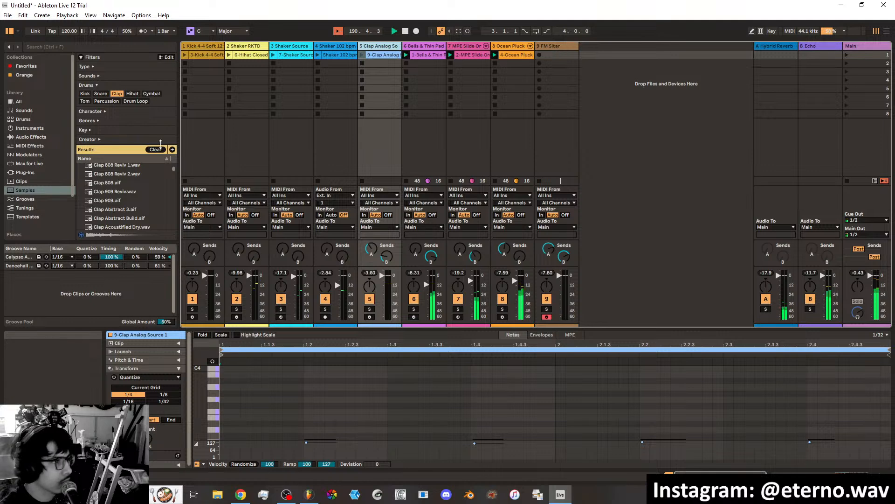
# Filter the instruments to Mallets and audition the Drift bell presets from Bellatine to Metropolis Bells.
pyautogui.click(31, 127)
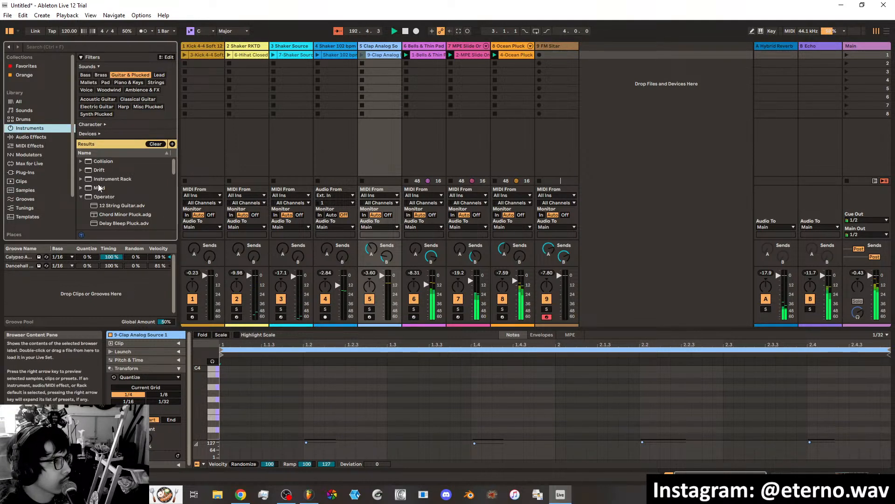
pyautogui.click(81, 169)
pyautogui.click(88, 82)
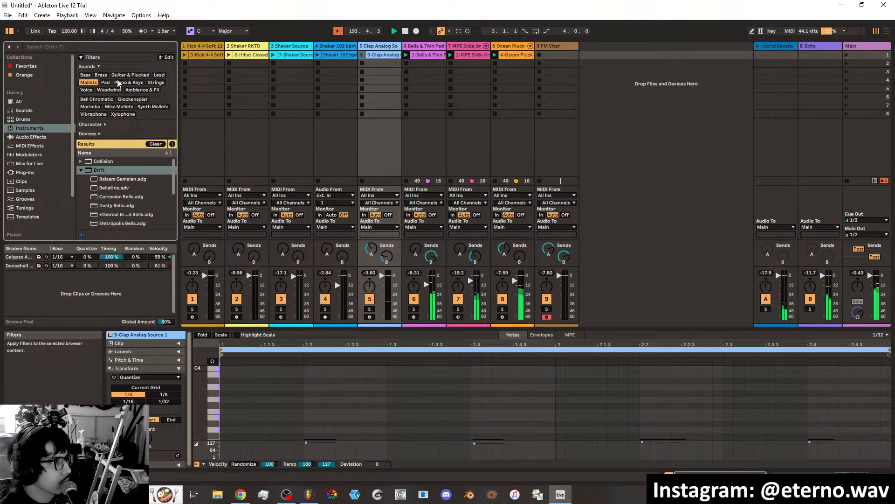
pyautogui.click(113, 188)
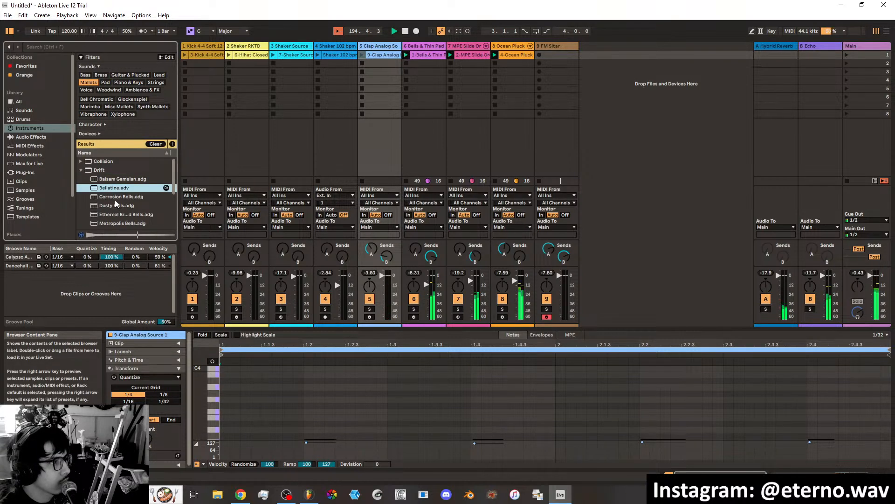
pyautogui.click(115, 200)
pyautogui.click(117, 207)
pyautogui.click(118, 217)
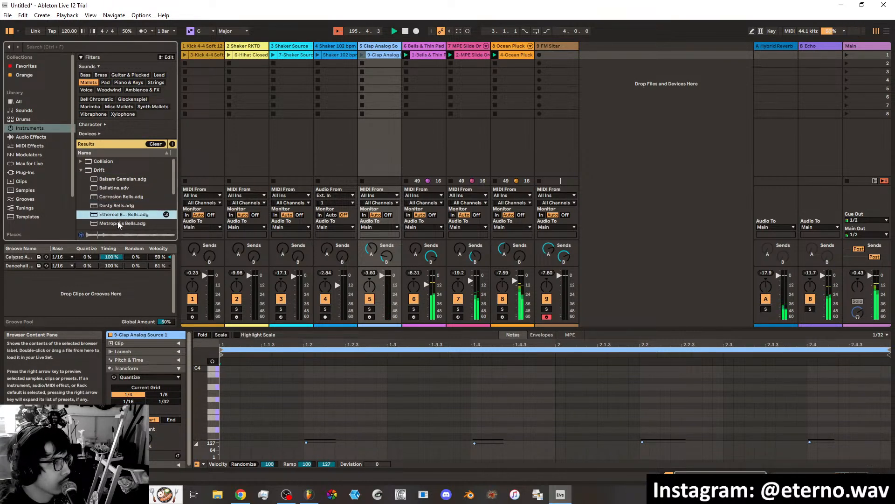
pyautogui.click(120, 223)
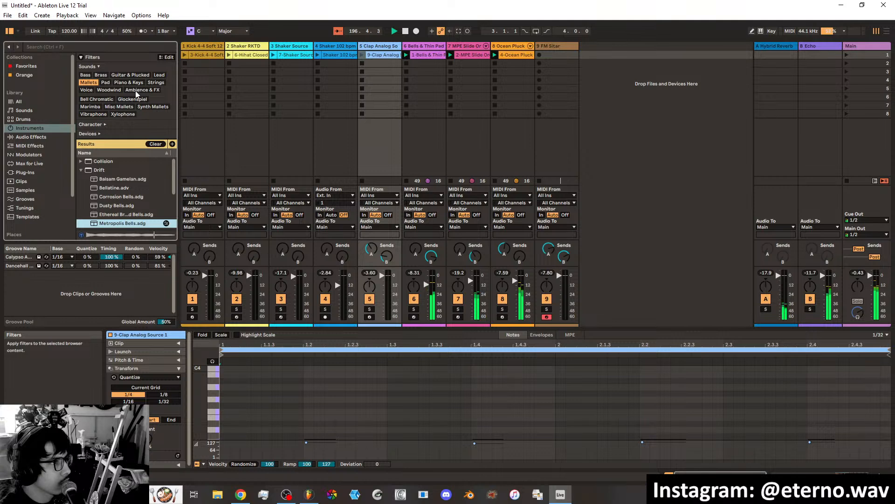
# Switch the instrument filter to Lead and audition the Analog and Drift lead presets down to MPE Toxic Lead.
pyautogui.click(95, 82)
pyautogui.click(159, 74)
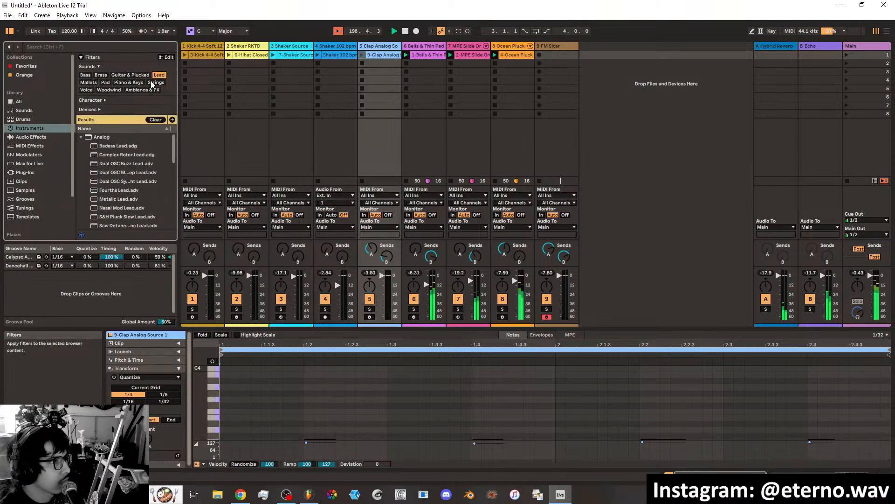
pyautogui.scroll(-5, 106, 163)
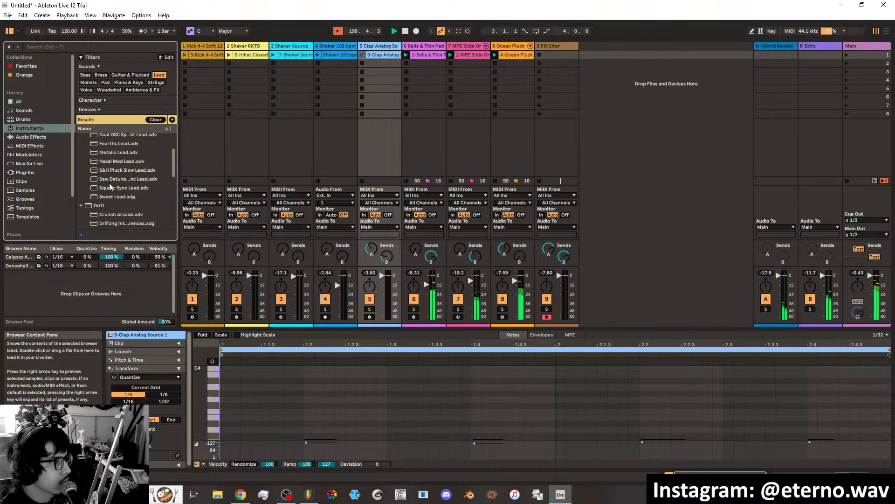
pyautogui.click(118, 171)
pyautogui.click(120, 180)
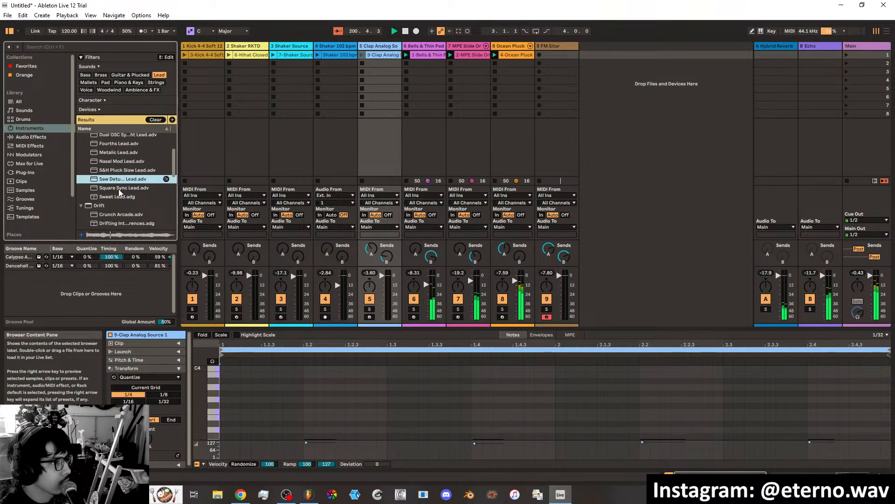
pyautogui.click(118, 188)
pyautogui.scroll(-5, 116, 199)
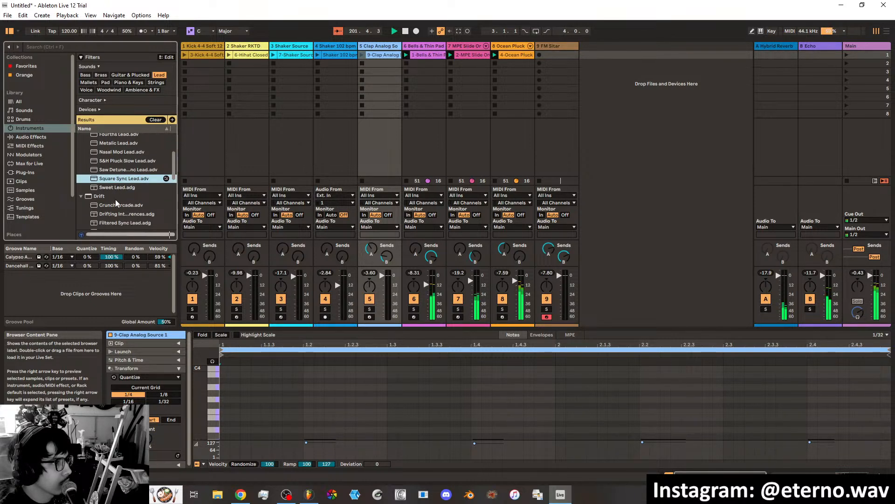
pyautogui.click(115, 188)
pyautogui.scroll(-4, 114, 187)
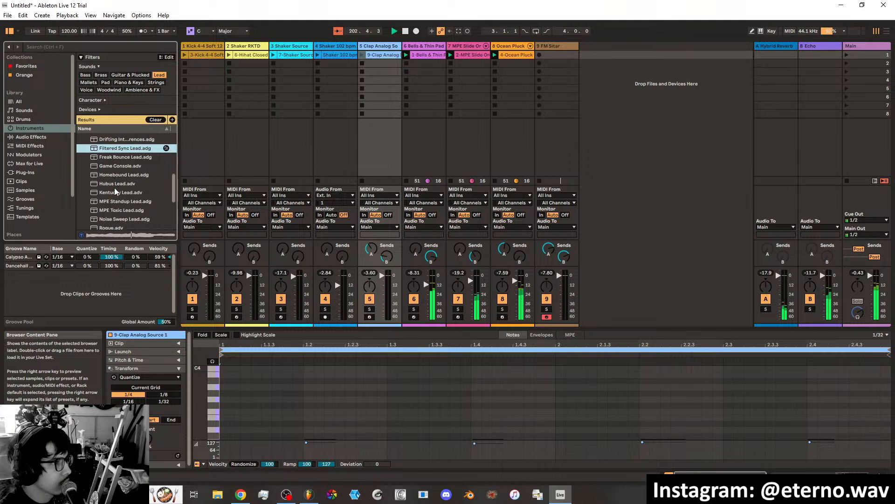
pyautogui.click(114, 186)
pyautogui.scroll(-2, 118, 196)
pyautogui.click(119, 191)
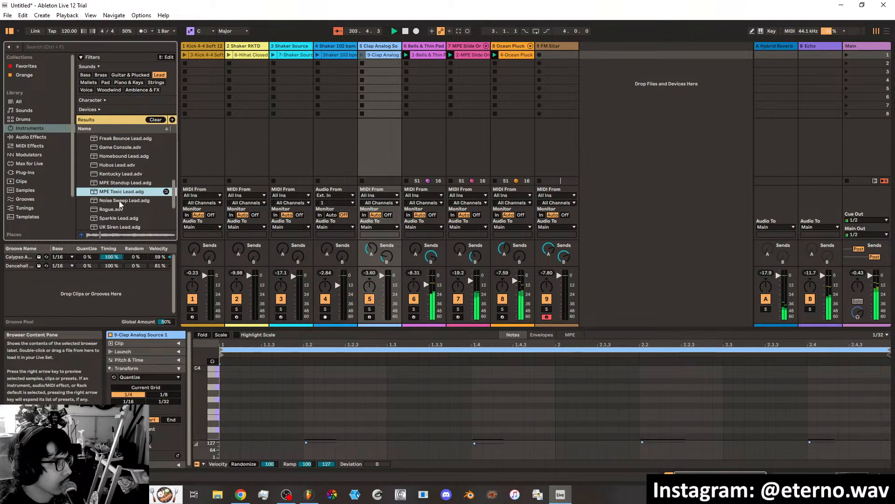
# Load MPE Toxic Lead on a new track after FM Sitar, with filter cutoff 2.09 kHz, resonance 25% and shape 0.12.
pyautogui.moveTo(118, 195); pyautogui.dragTo(584, 48)
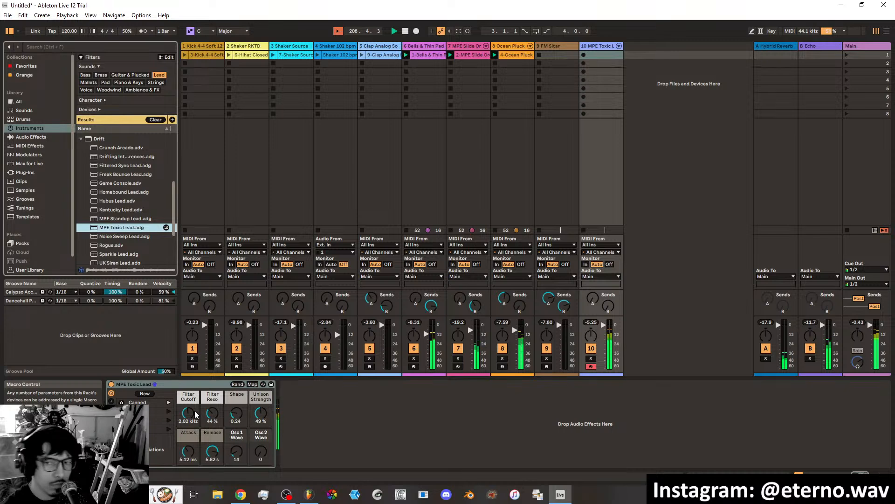
pyautogui.moveTo(194, 412); pyautogui.dragTo(219, 443)
pyautogui.moveTo(238, 414)
pyautogui.mouseDown()
pyautogui.moveTo(238, 403)
pyautogui.moveTo(236, 428)
pyautogui.mouseUp()
# Audition more Drift and Meld leads, including UK Siren Lead and Dialogue Lead, and swap the new track's instrument for Chrome Frame.
pyautogui.scroll(-2, 125, 234)
pyautogui.click(120, 218)
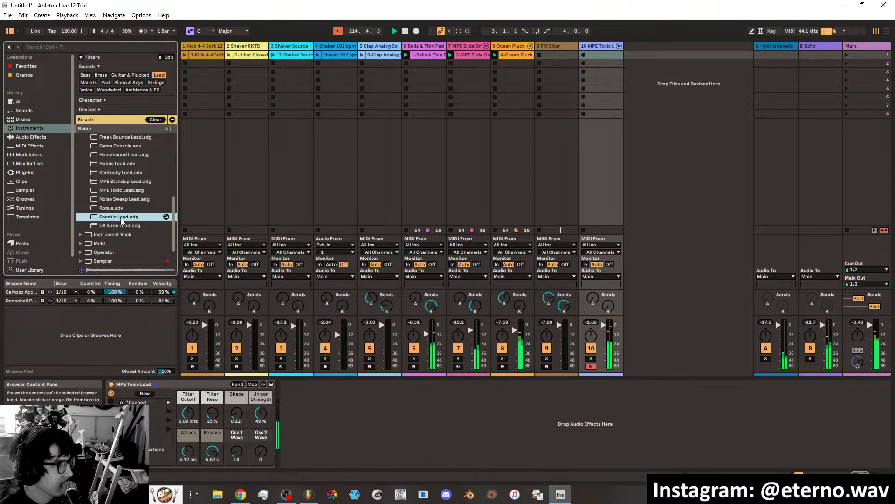
pyautogui.click(122, 226)
pyautogui.scroll(-2, 119, 238)
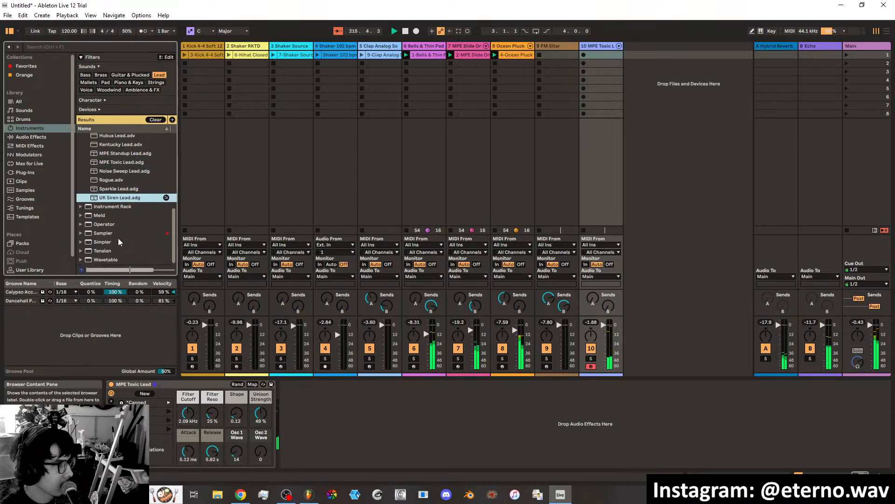
pyautogui.click(81, 215)
pyautogui.click(116, 217)
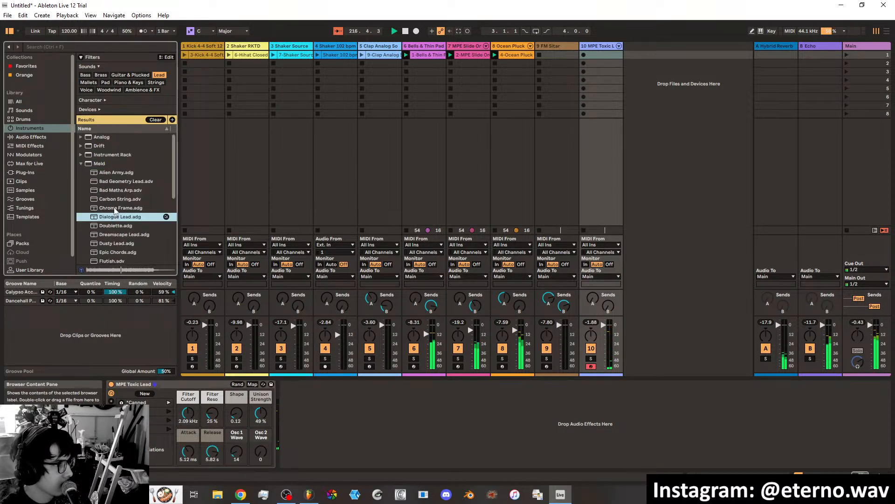
pyautogui.click(114, 208)
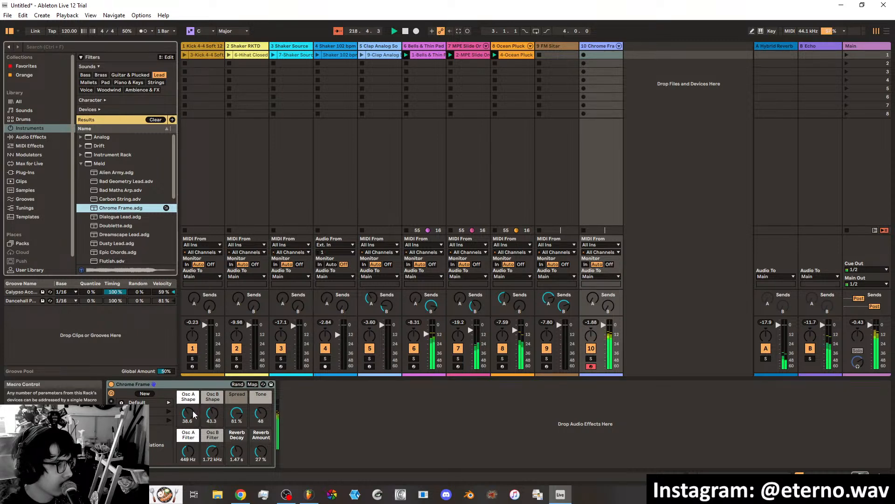
# Set Chrome Frame's Osc A Shape to 47.2, Osc B Shape to 52.0, Tone to 25 and Osc A Filter to 3.57 kHz.
pyautogui.moveTo(188, 413); pyautogui.dragTo(211, 396)
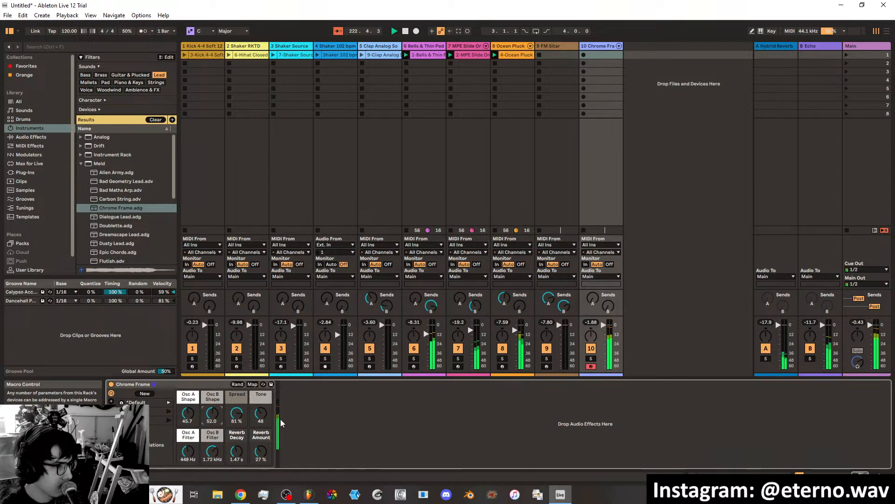
pyautogui.click(261, 413)
pyautogui.moveTo(261, 413); pyautogui.dragTo(261, 419)
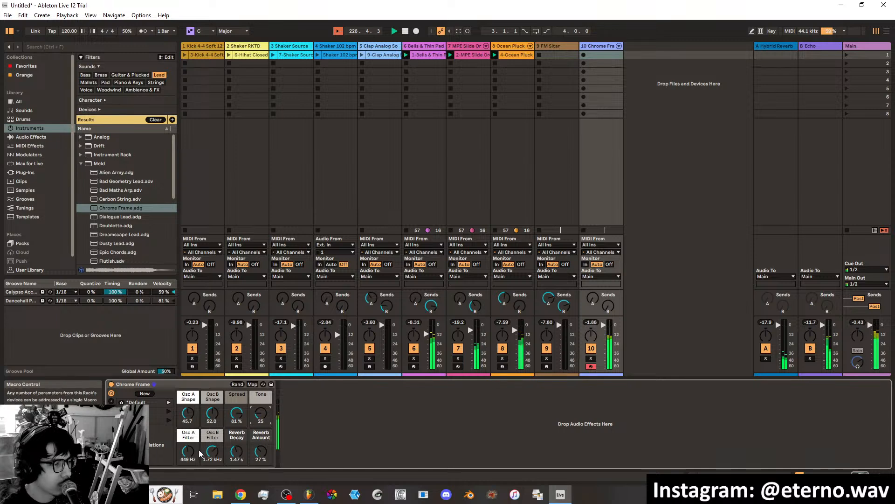
pyautogui.moveTo(188, 413); pyautogui.dragTo(188, 437)
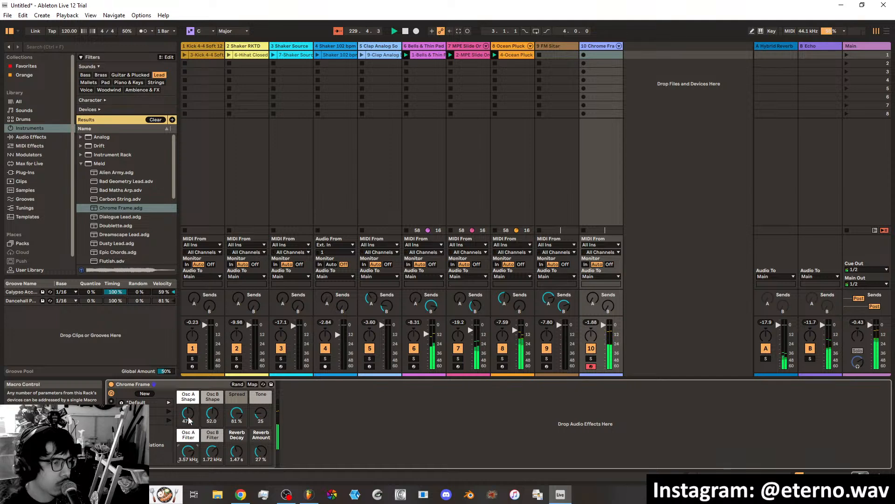
# Audition further Meld leads and try Dreamscape Lead and Dusty Lead as the new track's instrument.
pyautogui.click(128, 217)
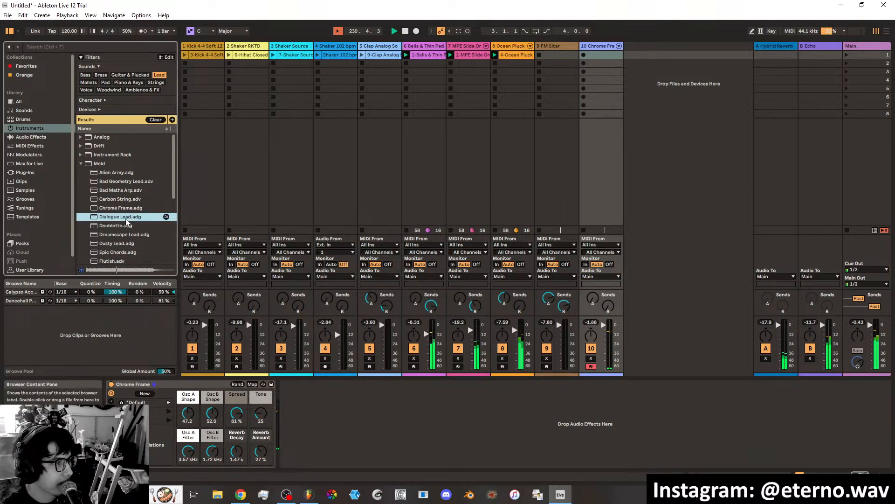
pyautogui.click(126, 223)
pyautogui.click(127, 235)
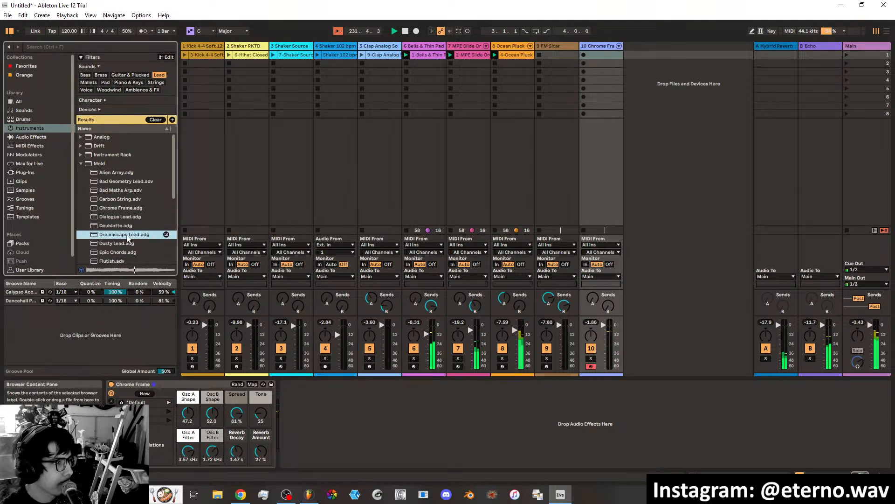
pyautogui.doubleClick(127, 235)
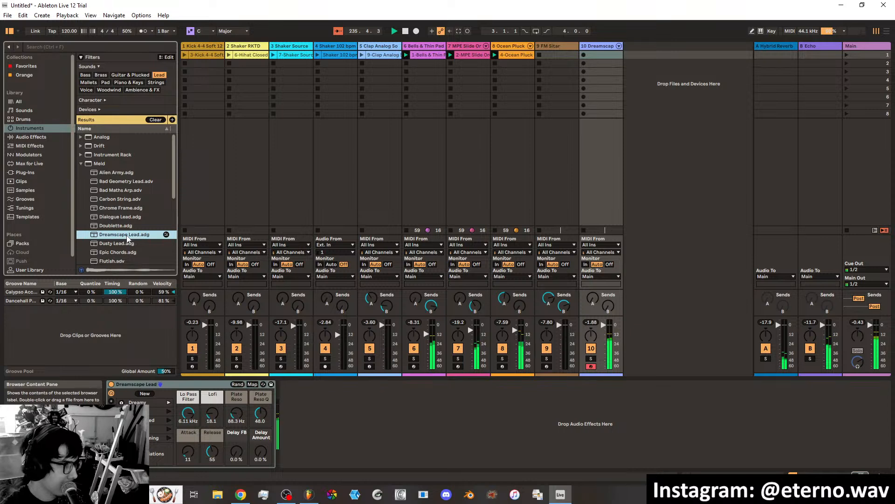
pyautogui.click(120, 243)
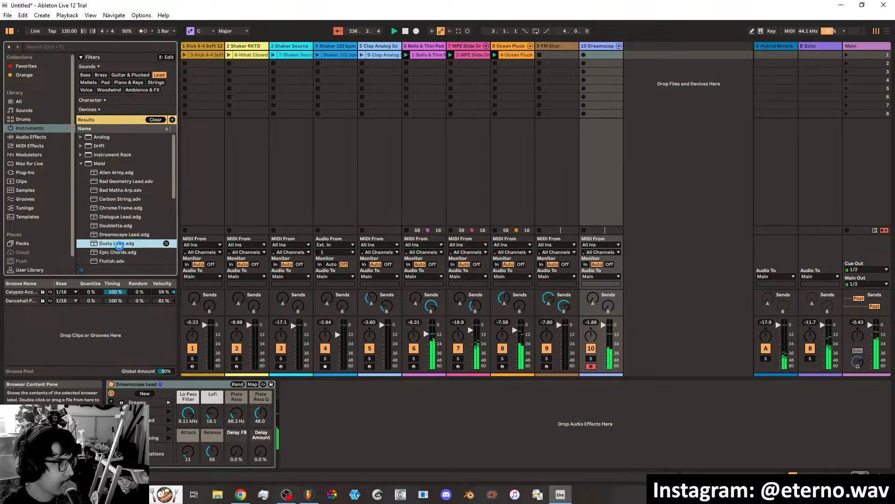
pyautogui.doubleClick(119, 244)
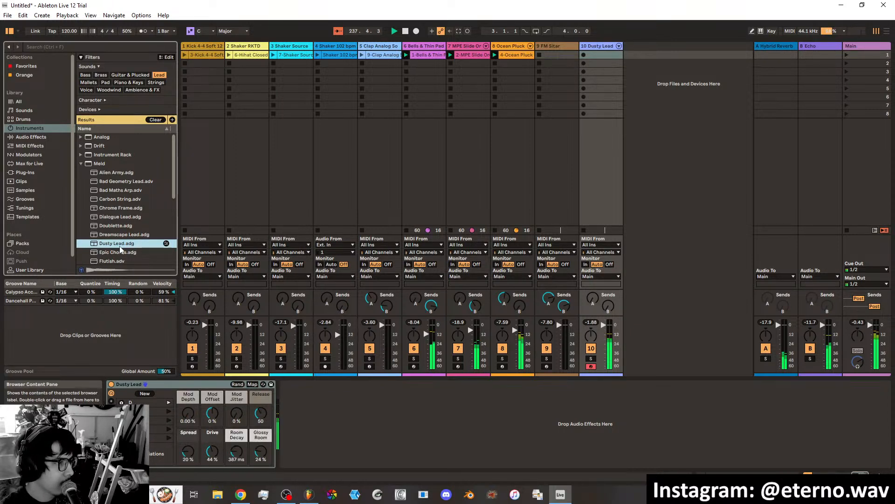
# Try the Flutish and Gizmodo Swapshop presets on the new track, and load Glitter as its instrument.
pyautogui.scroll(-4, 126, 258)
pyautogui.click(122, 223)
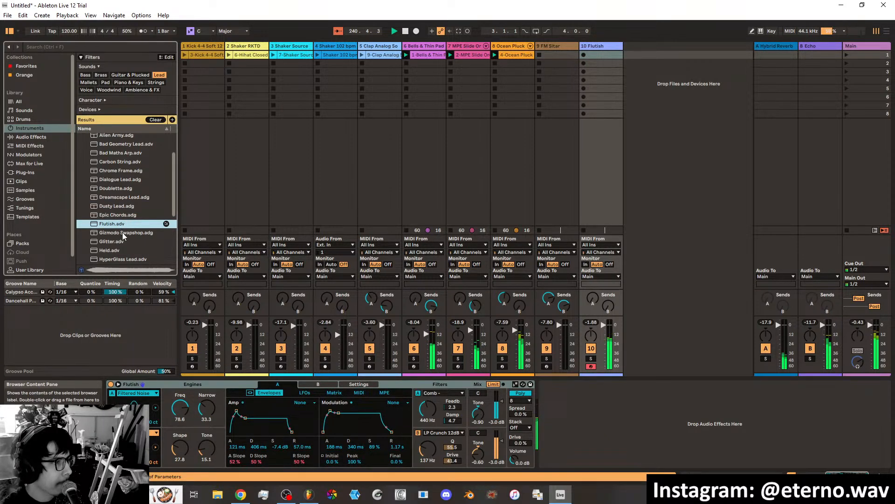
pyautogui.doubleClick(123, 233)
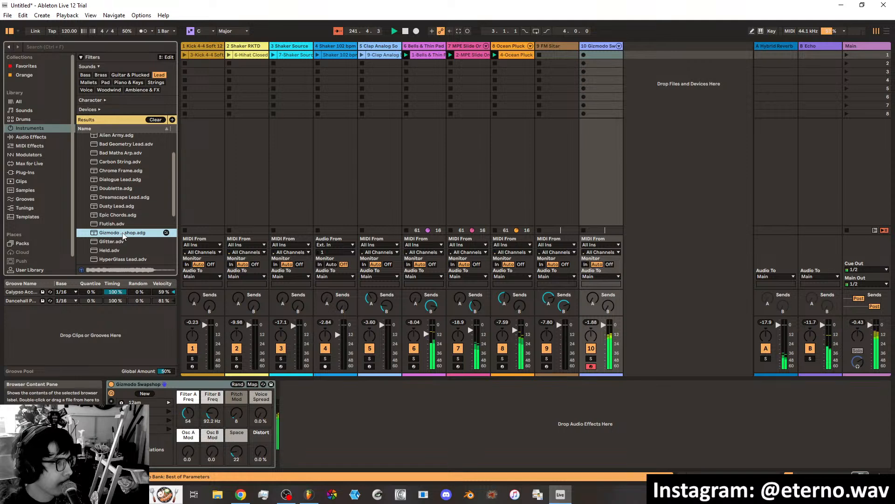
pyautogui.doubleClick(124, 242)
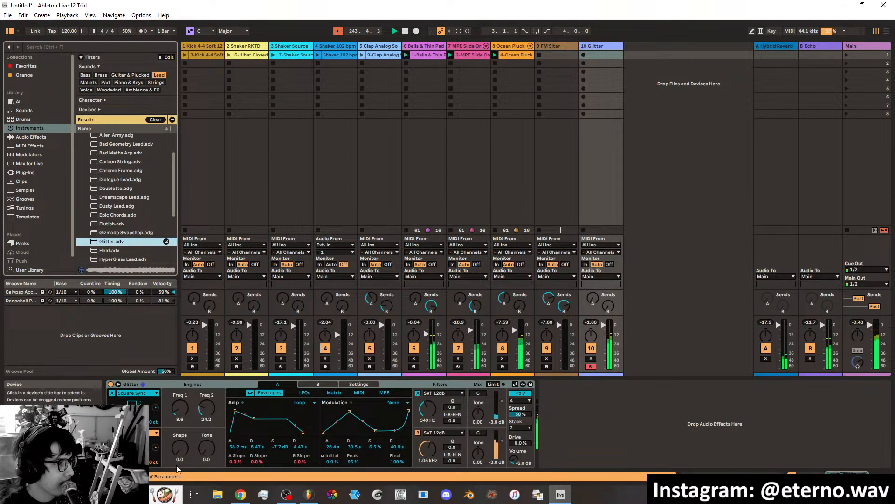
# Set Glitter's Freq 1 to 100.0, Freq 2 to 71.4, Shape to 42.1 and Tone to 62.7.
pyautogui.moveTo(180, 408); pyautogui.dragTo(180, 364)
pyautogui.moveTo(208, 409); pyautogui.dragTo(208, 423)
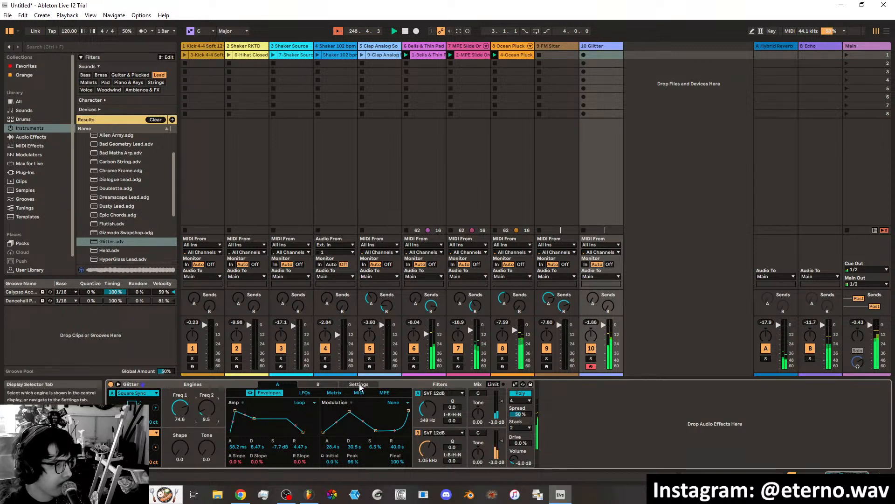
pyautogui.moveTo(180, 409)
pyautogui.mouseDown()
pyautogui.moveTo(180, 423)
pyautogui.moveTo(180, 401)
pyautogui.mouseUp()
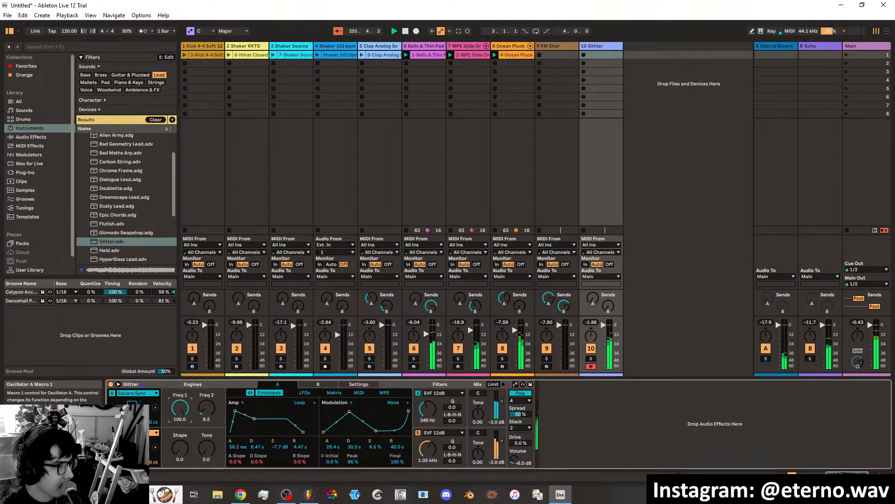
pyautogui.moveTo(178, 453); pyautogui.dragTo(207, 388)
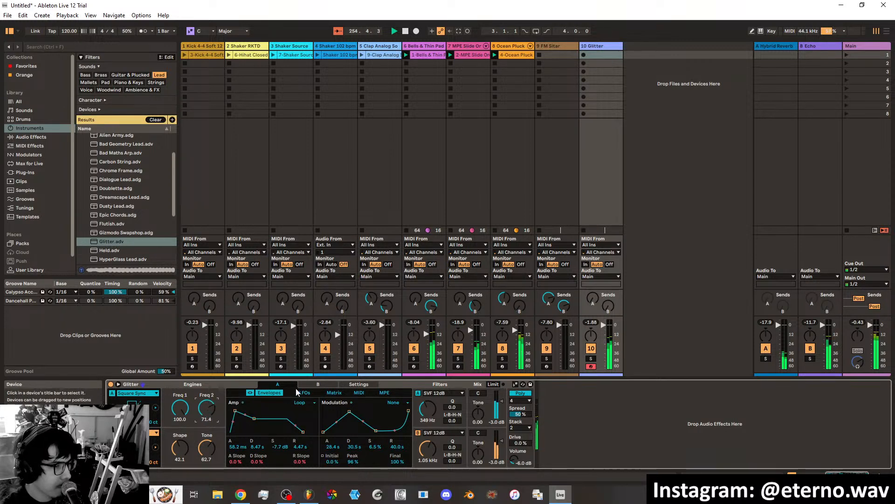
# Set the rate of engine A's LFO 1 in Glitter to 0.08 Hz.
pyautogui.click(315, 385)
pyautogui.click(278, 384)
pyautogui.click(304, 392)
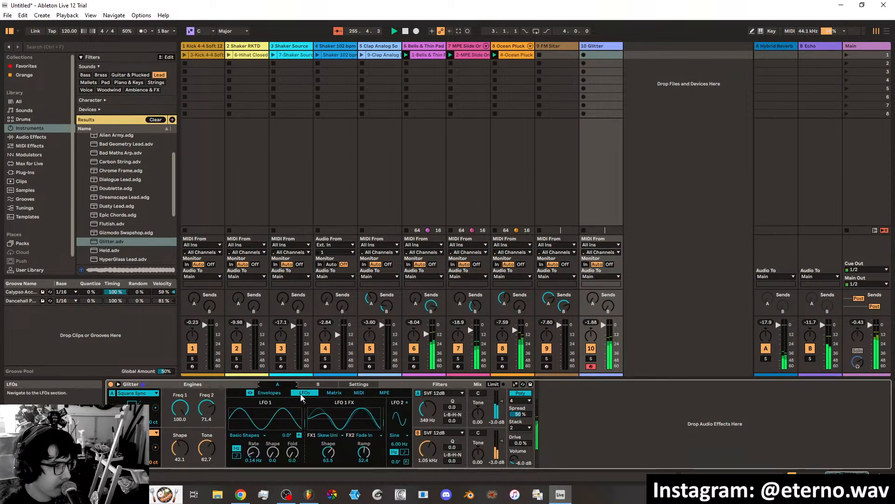
pyautogui.moveTo(253, 451); pyautogui.dragTo(253, 431)
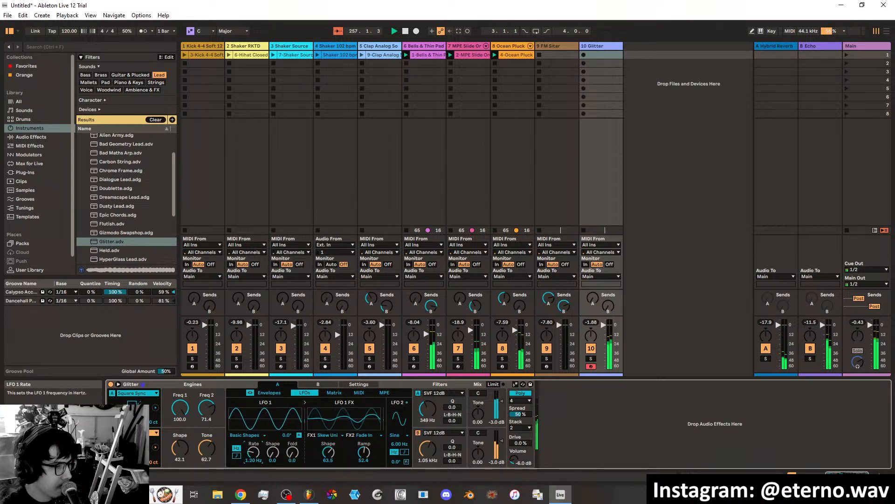
# Set engine B's LFO 1 to 0.06 Hz with Fold 32.5, and Freq 1 to 15.1, Freq 2 to 31.7, Shape to 35.7, Tone to 24.6.
pyautogui.click(318, 384)
pyautogui.moveTo(253, 452)
pyautogui.mouseDown()
pyautogui.moveTo(253, 434)
pyautogui.moveTo(253, 476)
pyautogui.moveTo(257, 462)
pyautogui.mouseUp()
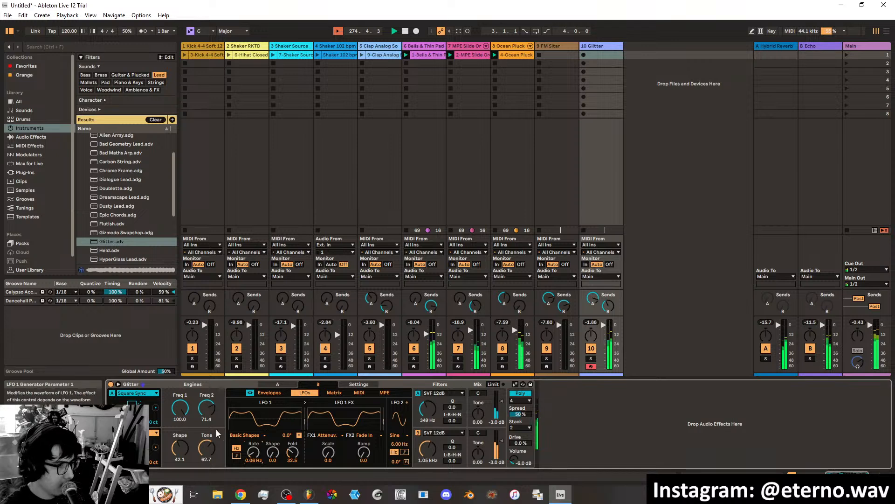
pyautogui.moveTo(180, 408); pyautogui.dragTo(208, 449)
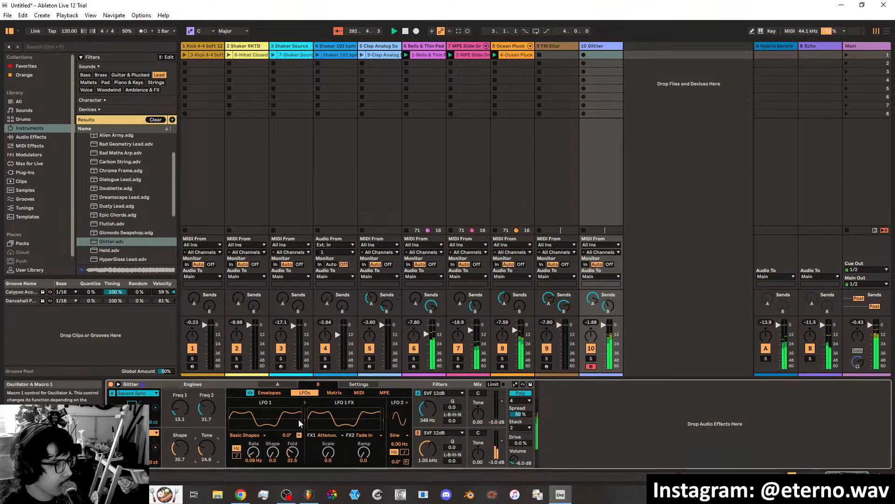
# Set engine B's FX Scale to 46.0 and LFO 2 to 0.04 Hz, and engine A's LFO Shape to 40.5, Fold to 25.4 and FX Shape to 45.2.
pyautogui.moveTo(330, 455); pyautogui.dragTo(330, 429)
pyautogui.moveTo(399, 444); pyautogui.dragTo(399, 464)
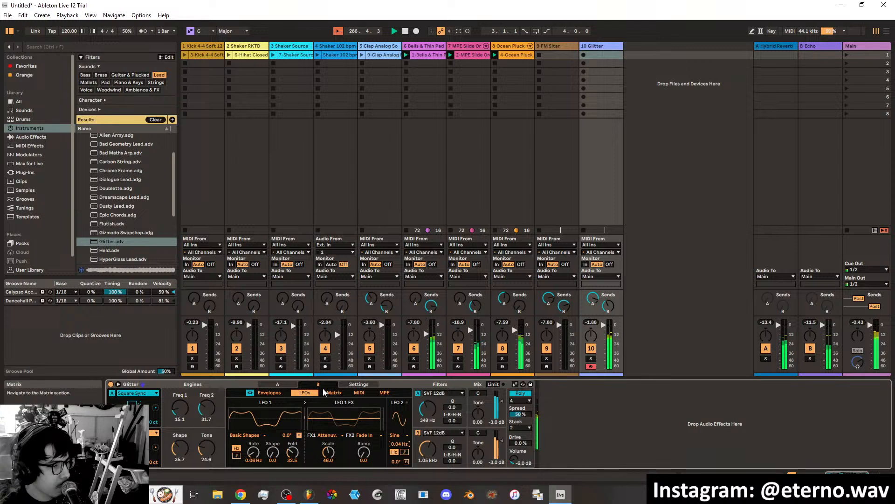
pyautogui.click(278, 384)
pyautogui.moveTo(328, 451); pyautogui.dragTo(328, 464)
pyautogui.moveTo(253, 451); pyautogui.dragTo(288, 447)
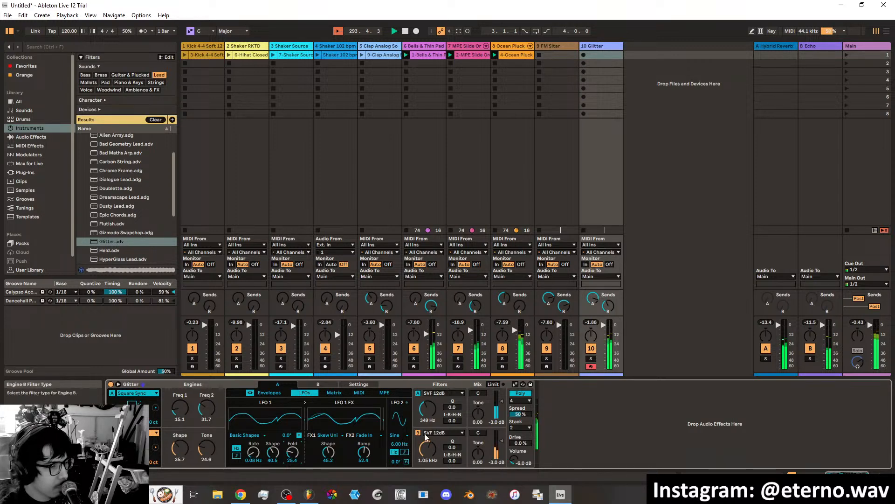
# Lower Glitter's filter cutoffs to 123 Hz for engine A and 83.6 Hz for engine B.
pyautogui.moveTo(433, 412); pyautogui.dragTo(430, 479)
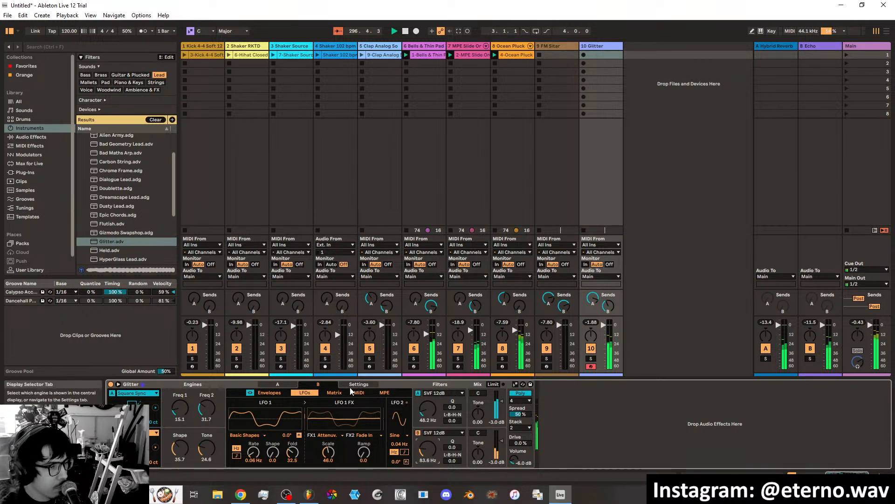
pyautogui.click(278, 384)
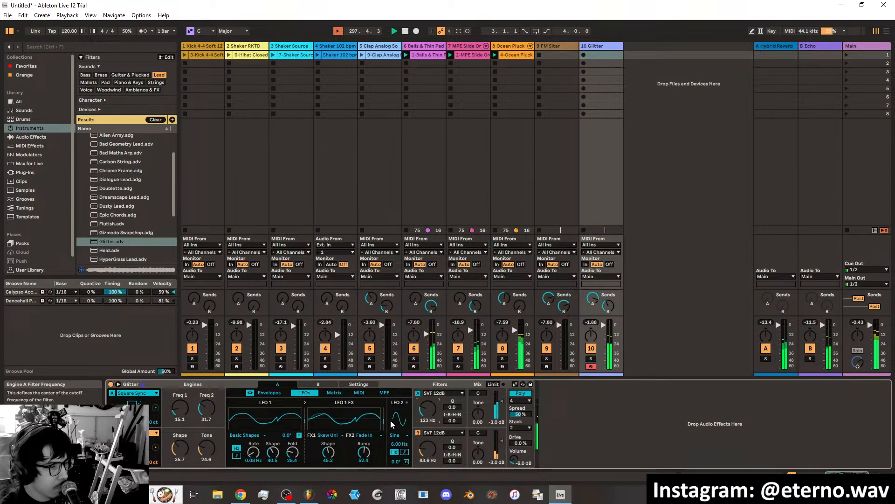
pyautogui.click(271, 393)
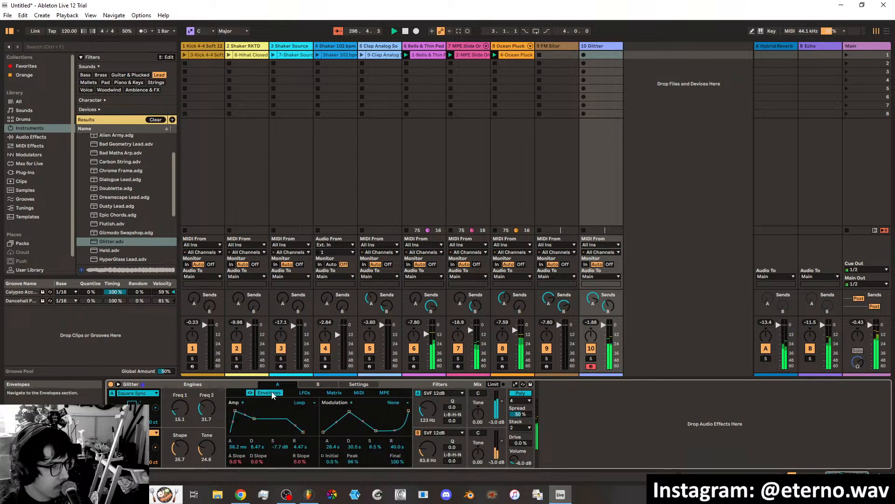
# Set Glitter's Freq 1 to 34.9, Freq 2 to 9.5, Shape to 76.2 and Tone to 72.2.
pyautogui.moveTo(207, 408); pyautogui.dragTo(182, 392)
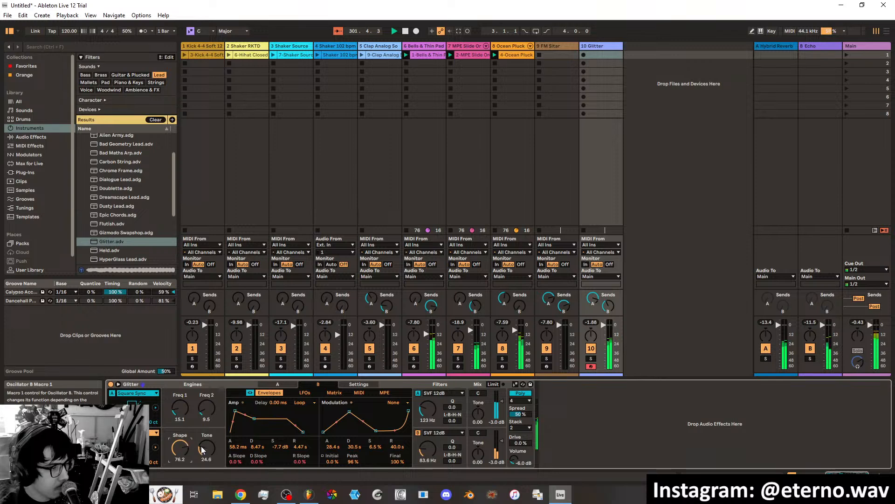
pyautogui.moveTo(207, 448); pyautogui.dragTo(207, 382)
pyautogui.moveTo(181, 409)
pyautogui.mouseDown()
pyautogui.moveTo(181, 385)
pyautogui.moveTo(182, 414)
pyautogui.mouseUp()
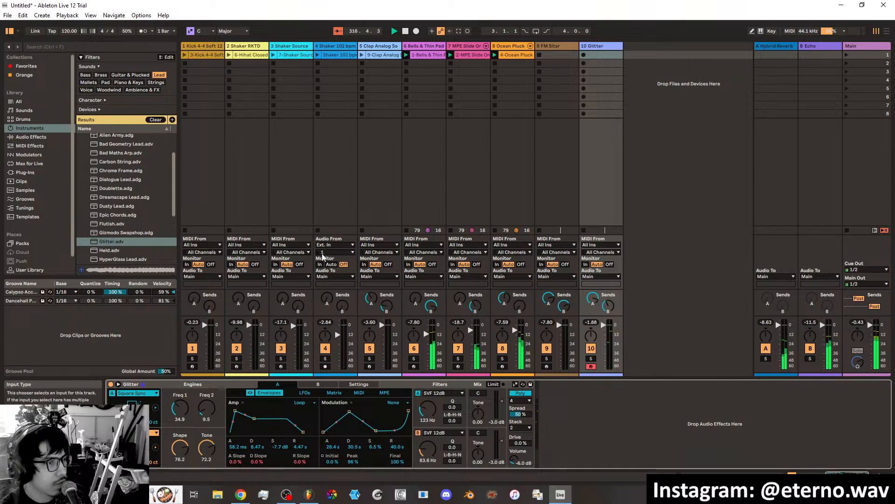
# Launch the kick, shaker and clap clips on the first five tracks and arm the FM Sitar track to play over them.
pyautogui.click(317, 56)
pyautogui.click(317, 55)
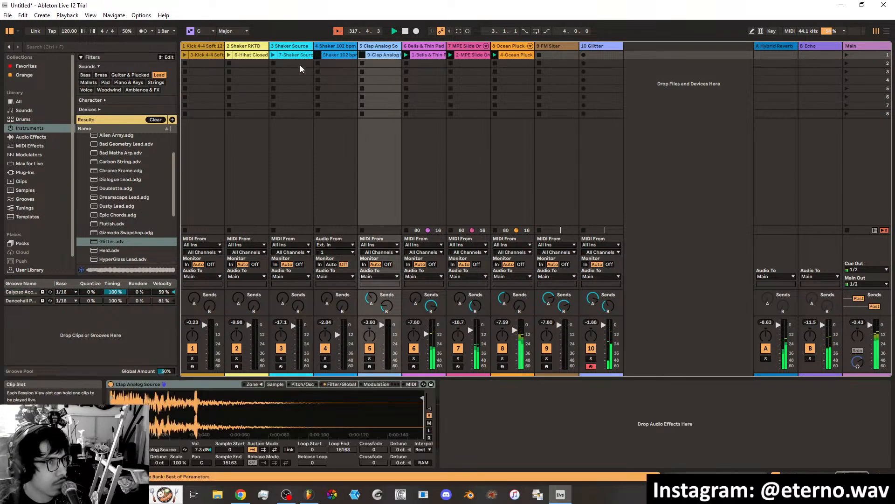
pyautogui.click(294, 55)
pyautogui.click(217, 55)
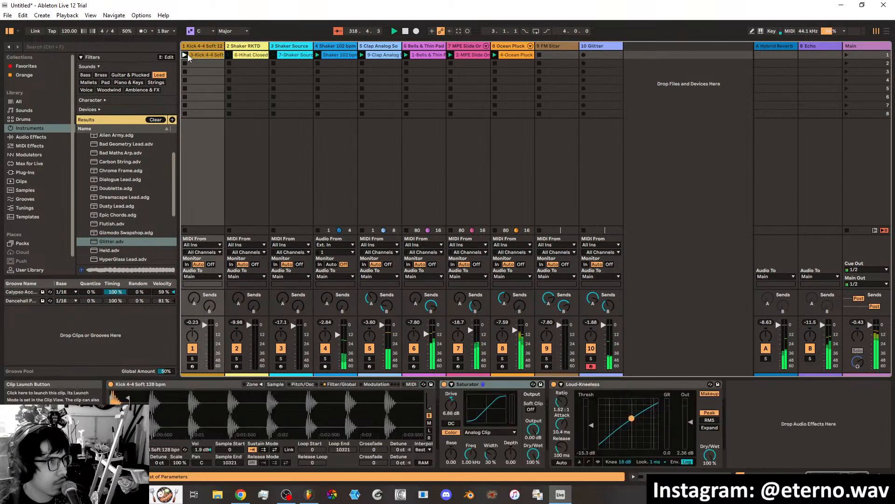
pyautogui.click(185, 55)
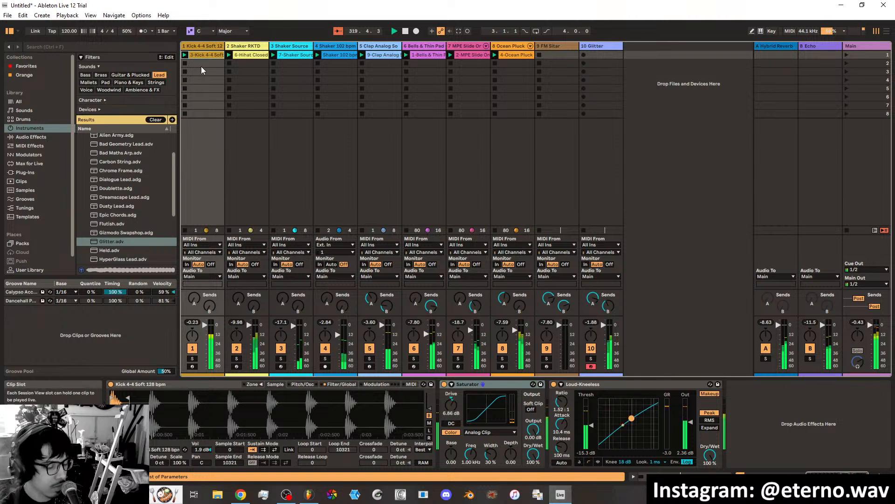
pyautogui.click(550, 46)
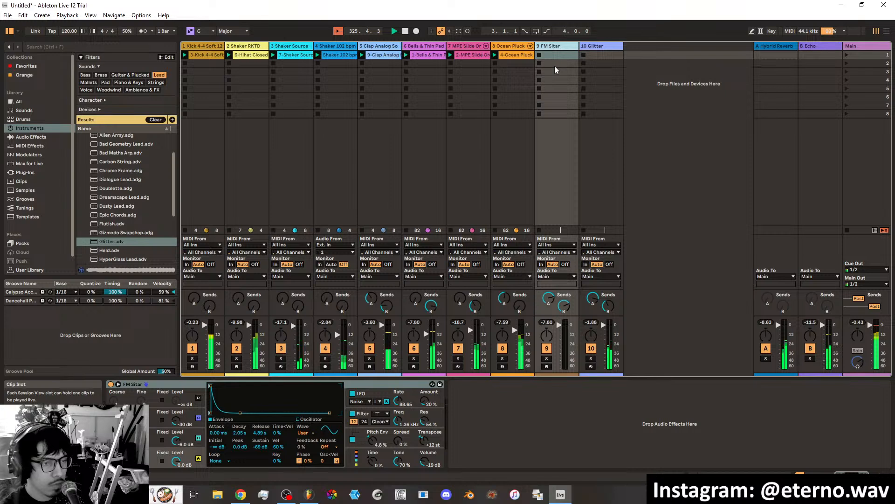
pyautogui.press('c')
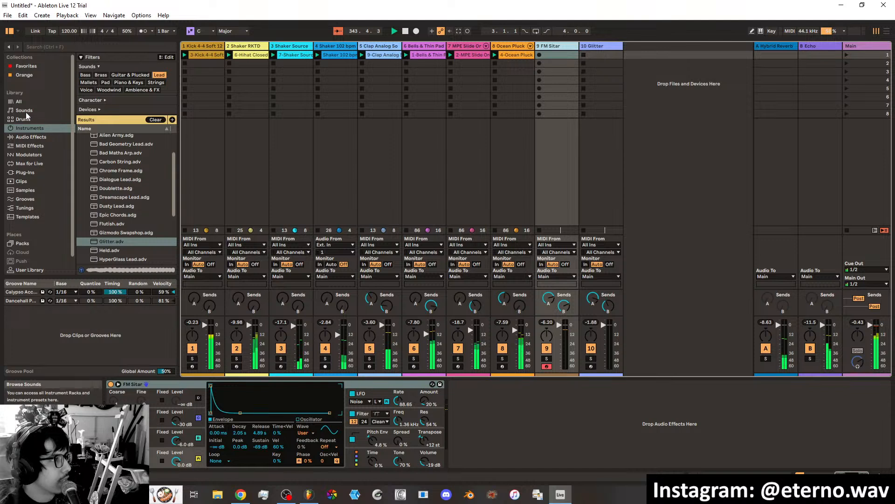
# Filter the instruments to Bass, audition Muted Wow Bass and Muted Dark Bass, and load Muted Dark Bass on a new track.
pyautogui.click(84, 75)
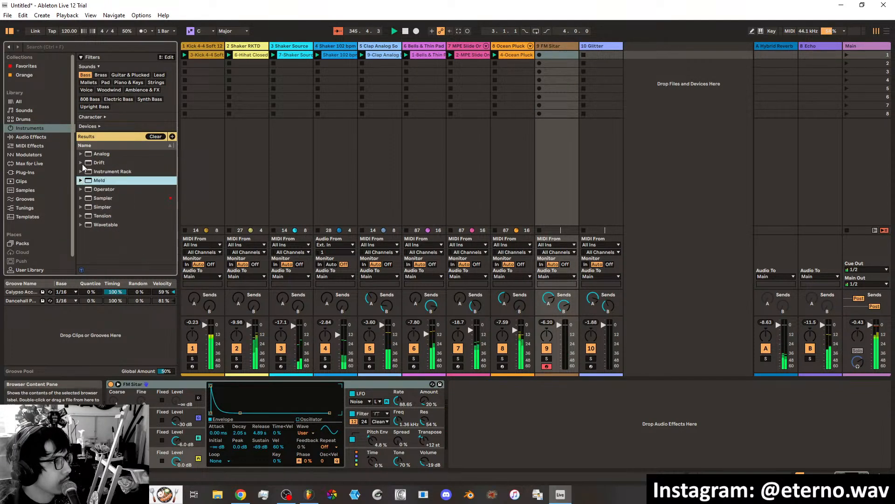
pyautogui.click(81, 163)
pyautogui.scroll(-5, 115, 217)
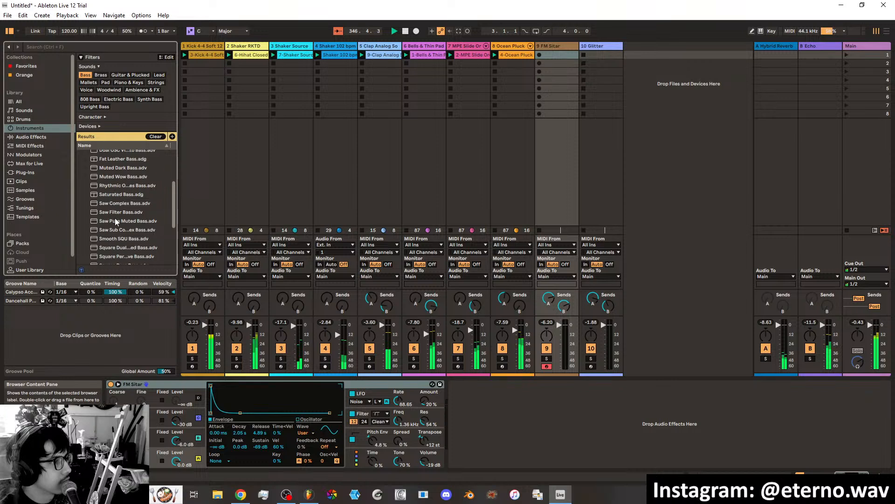
pyautogui.scroll(2, 114, 217)
pyautogui.click(125, 196)
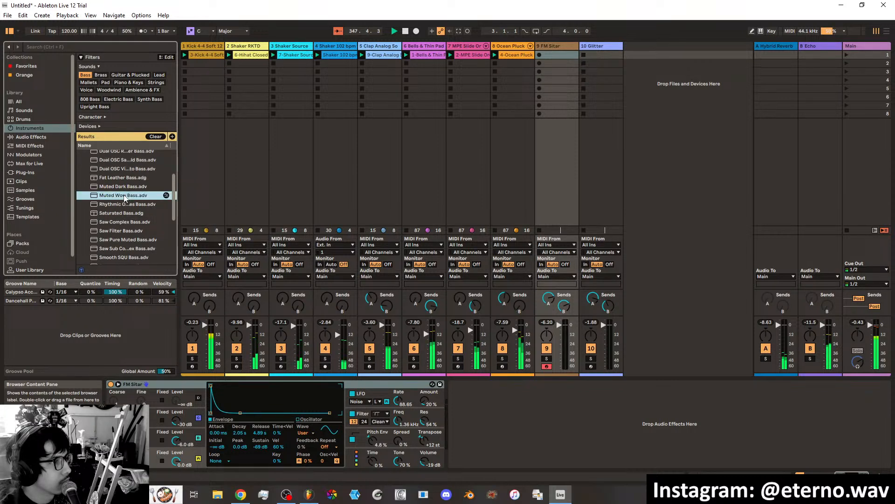
pyautogui.click(115, 187)
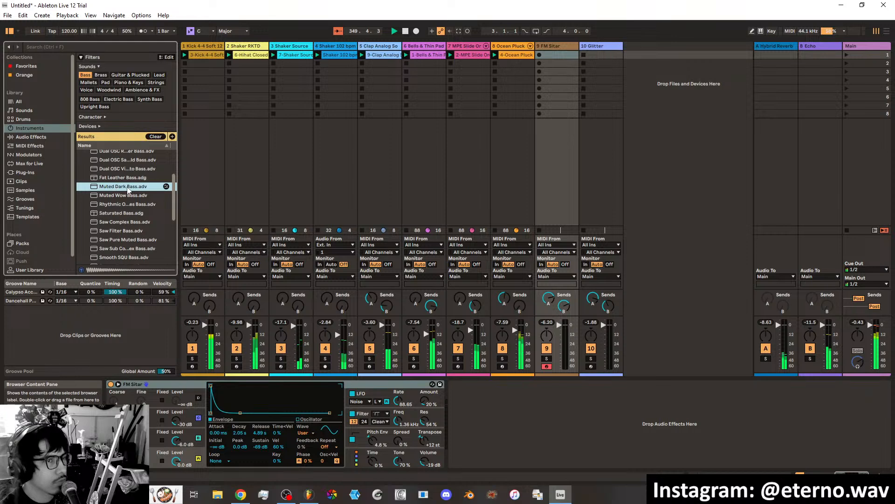
pyautogui.moveTo(631, 54); pyautogui.dragTo(630, 54)
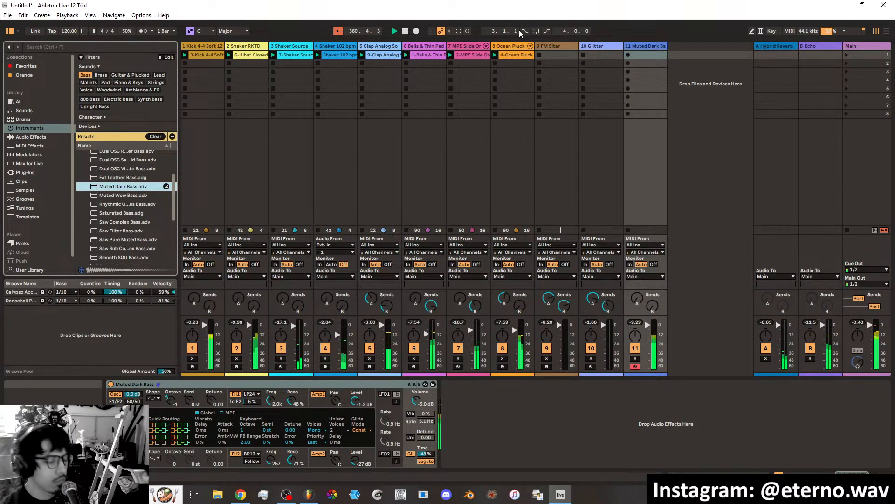
# Record a bass line into the first slot of the Muted Dark Bass track and set the clip's loop length to 4.0.0.
pyautogui.click(628, 55)
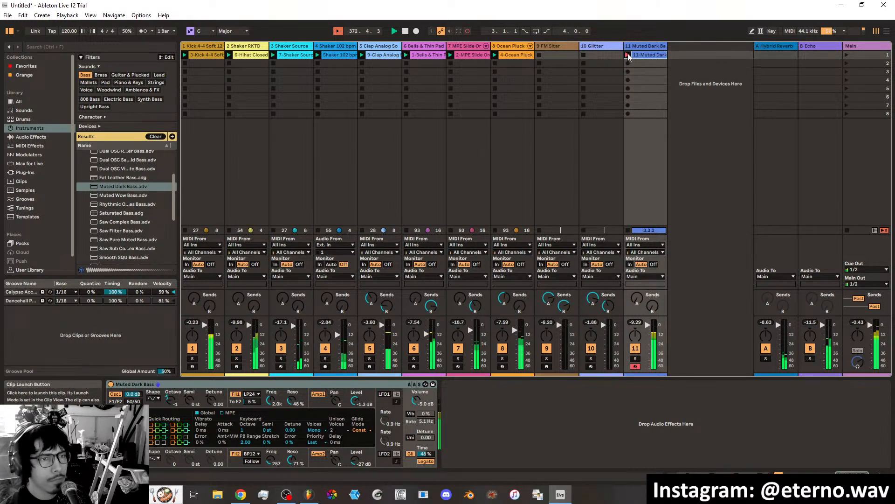
pyautogui.click(628, 55)
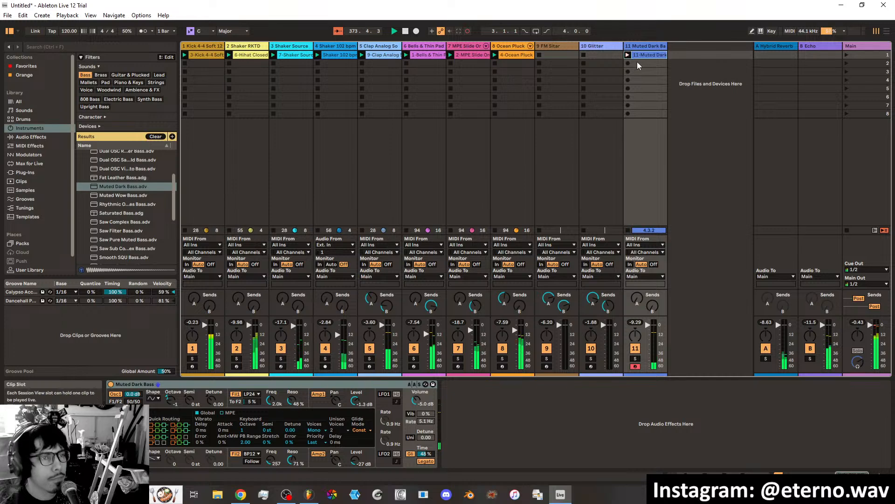
pyautogui.doubleClick(641, 56)
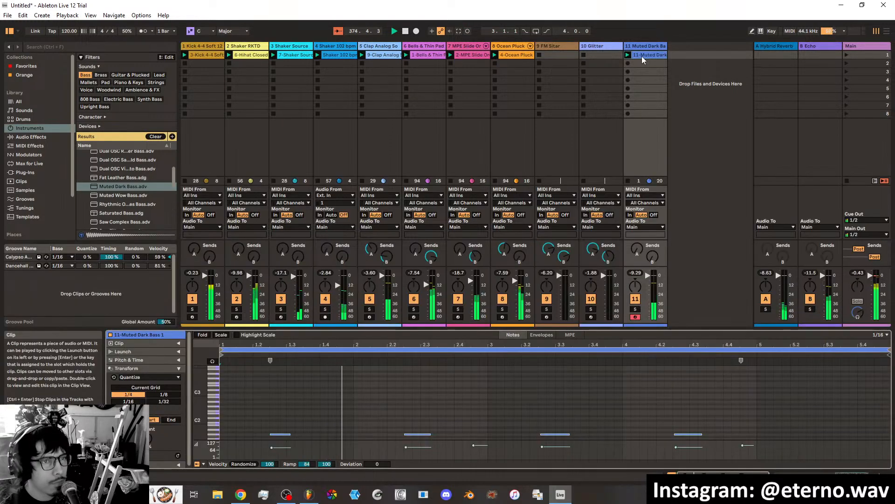
pyautogui.scroll(-2, 347, 406)
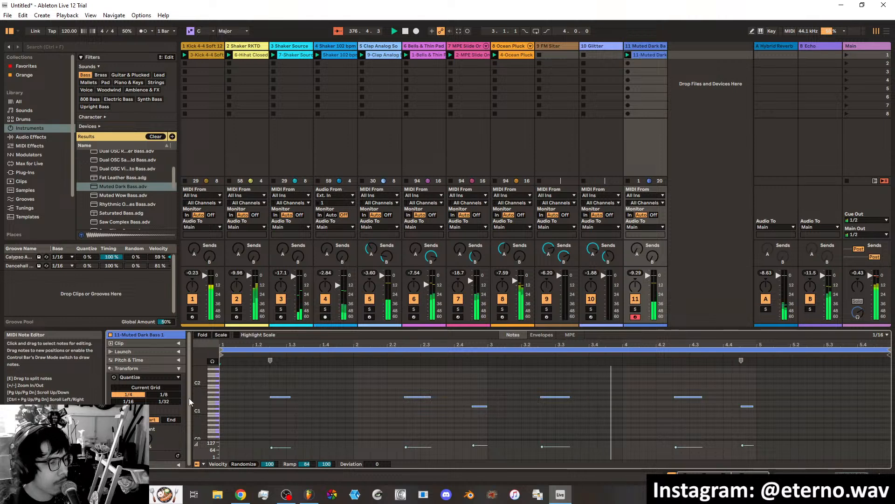
pyautogui.click(179, 343)
pyautogui.moveTo(158, 392); pyautogui.dragTo(158, 398)
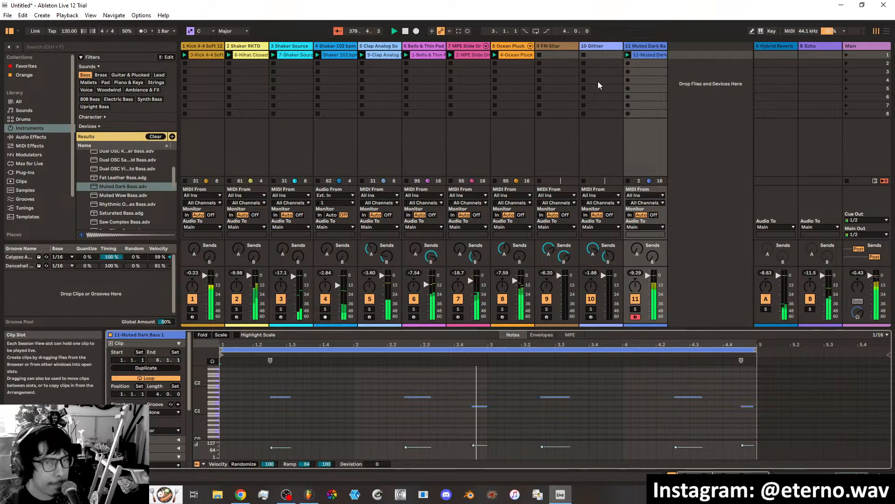
# Arm the Glitter track to try it over the loop, and delete the track.
pyautogui.click(603, 46)
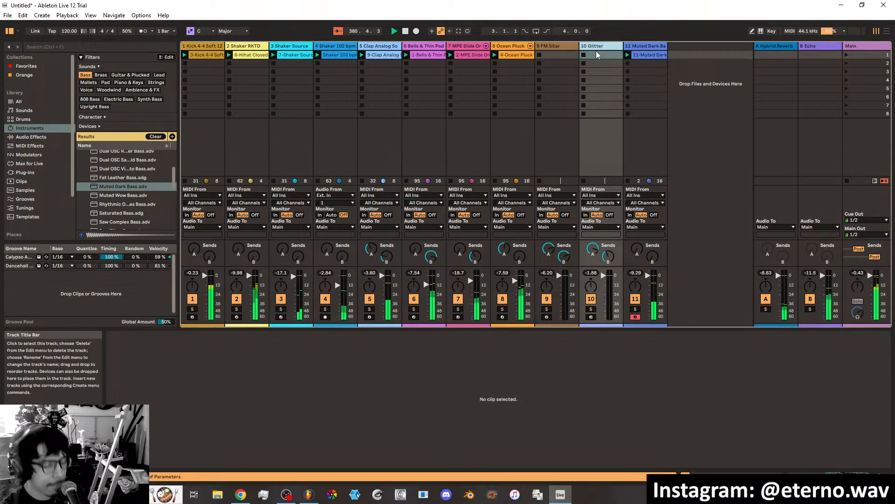
pyautogui.click(591, 317)
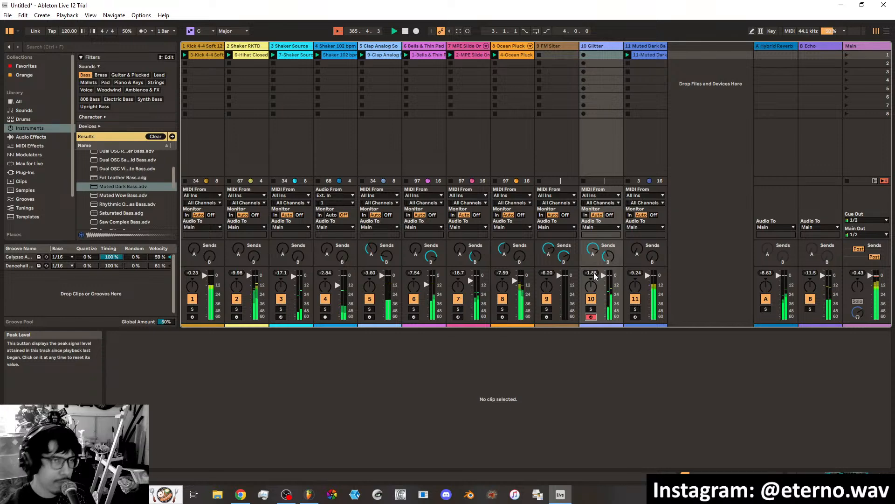
pyautogui.click(586, 46)
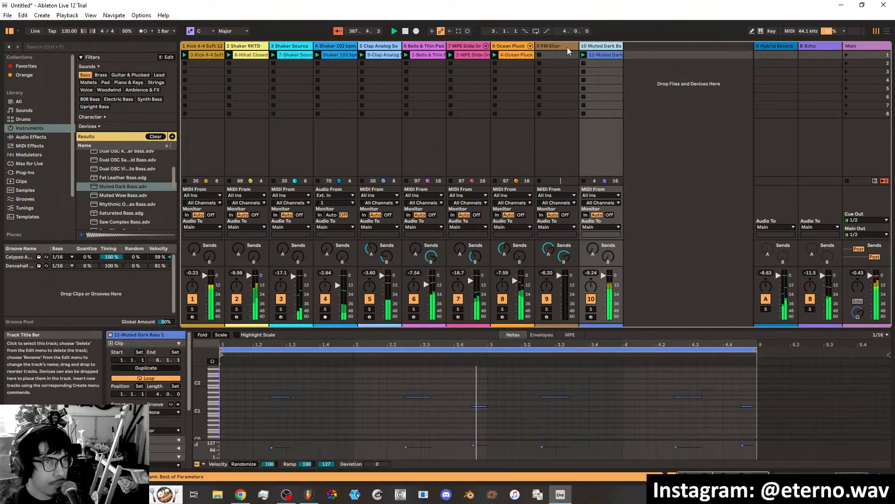
pyautogui.press('Delete')
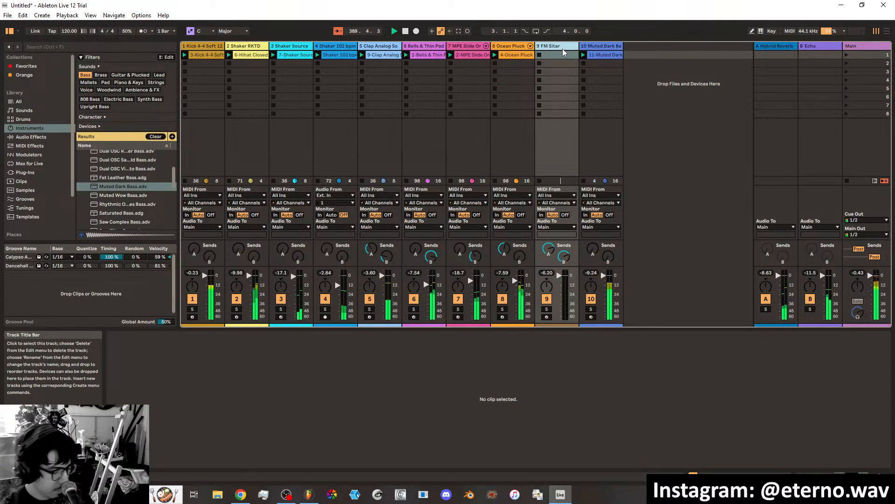
# Arm the FM Sitar track, record a 12-bar melody into its first slot and look over the recorded notes.
pyautogui.click(546, 316)
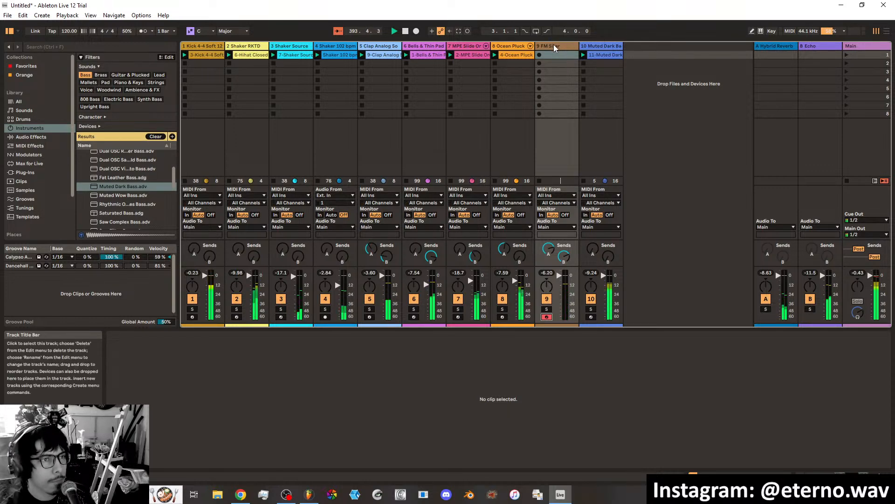
pyautogui.click(539, 55)
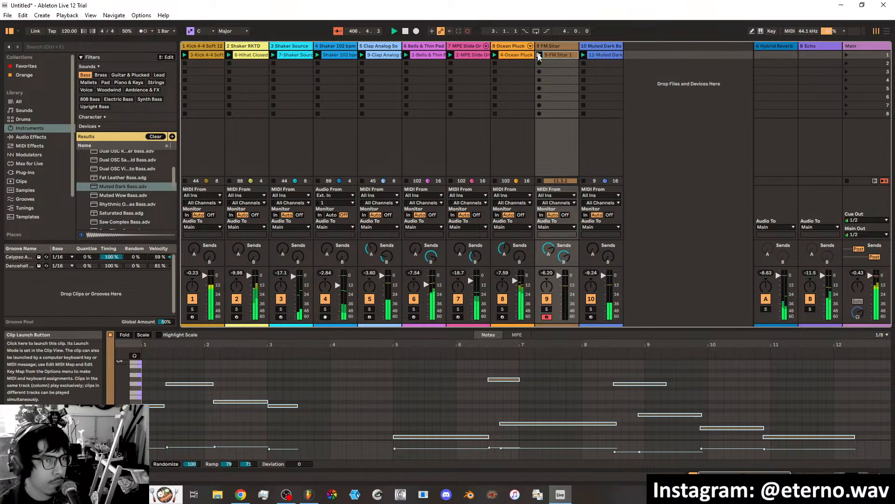
pyautogui.click(538, 56)
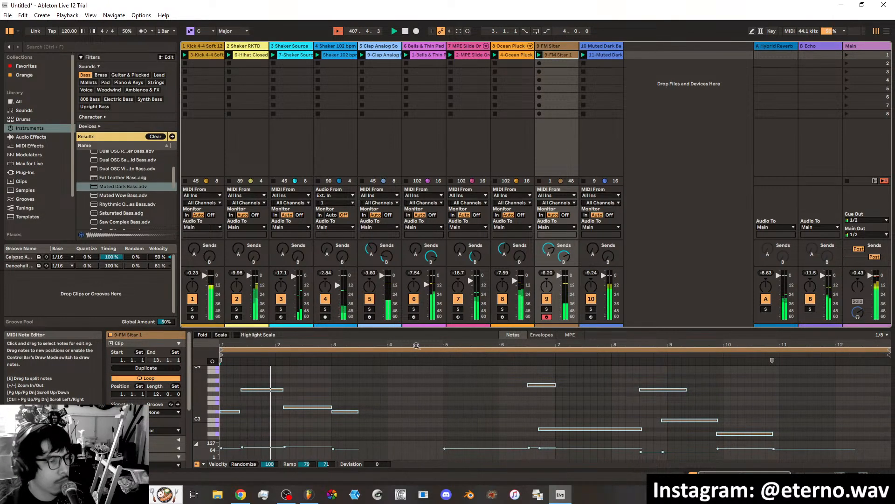
pyautogui.scroll(-3, 498, 385)
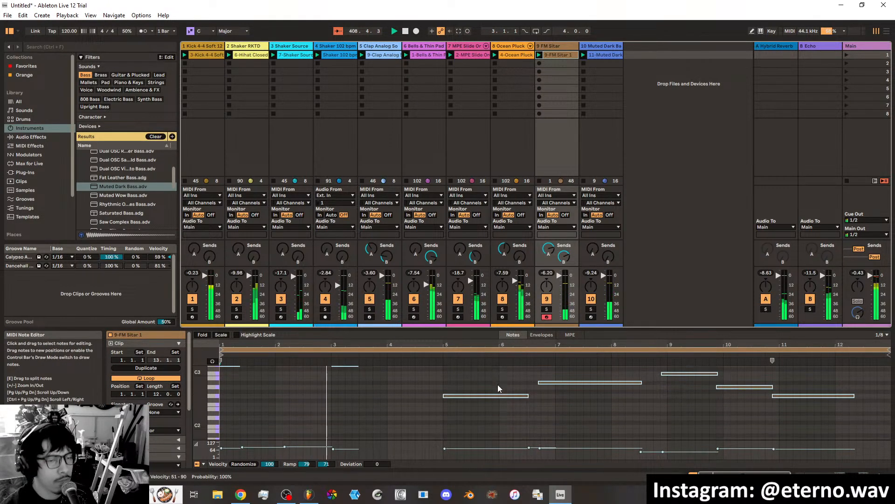
pyautogui.scroll(1, 485, 410)
pyautogui.scroll(3, 485, 410)
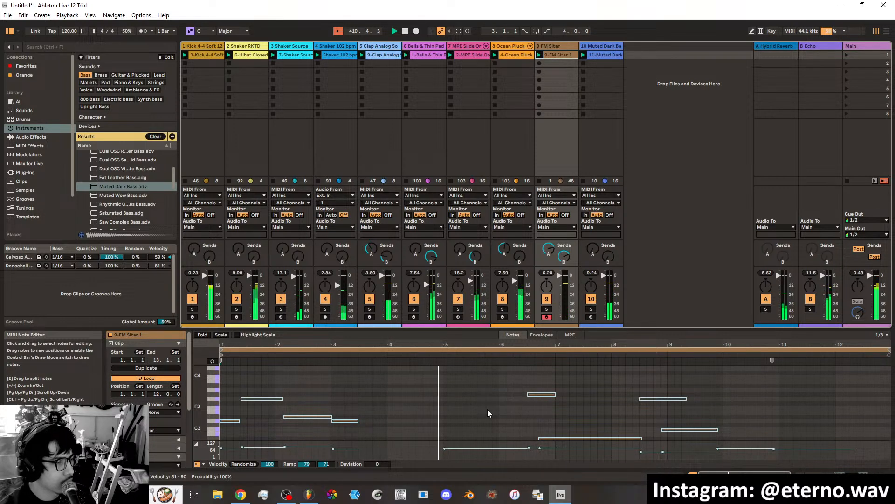
# Raise the note near bar 10 of the FM Sitar clip by one semitone to A#2.
pyautogui.scroll(-3, 564, 405)
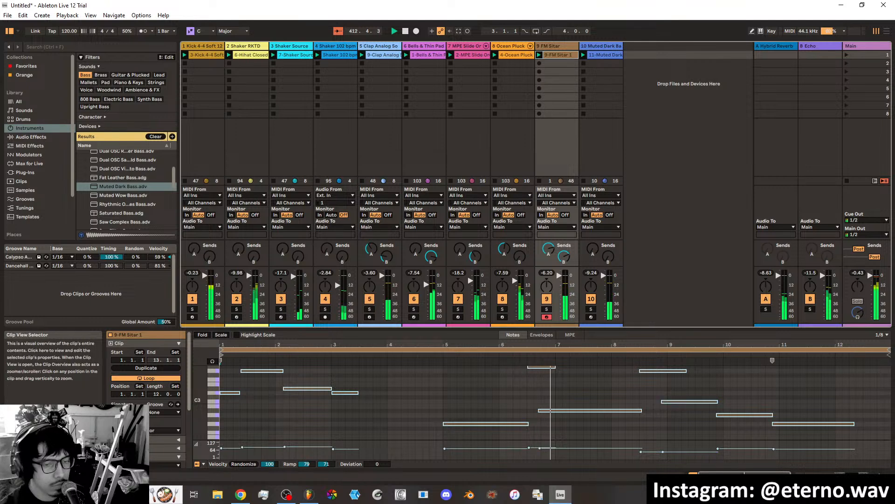
pyautogui.moveTo(747, 474)
pyautogui.mouseDown()
pyautogui.moveTo(746, 486)
pyautogui.moveTo(746, 475)
pyautogui.mouseUp()
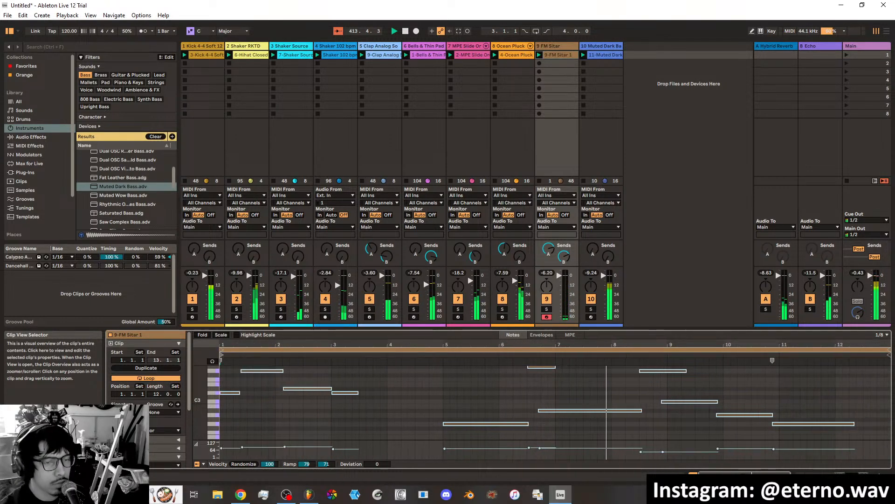
pyautogui.scroll(-1, 743, 422)
pyautogui.scroll(1, 745, 423)
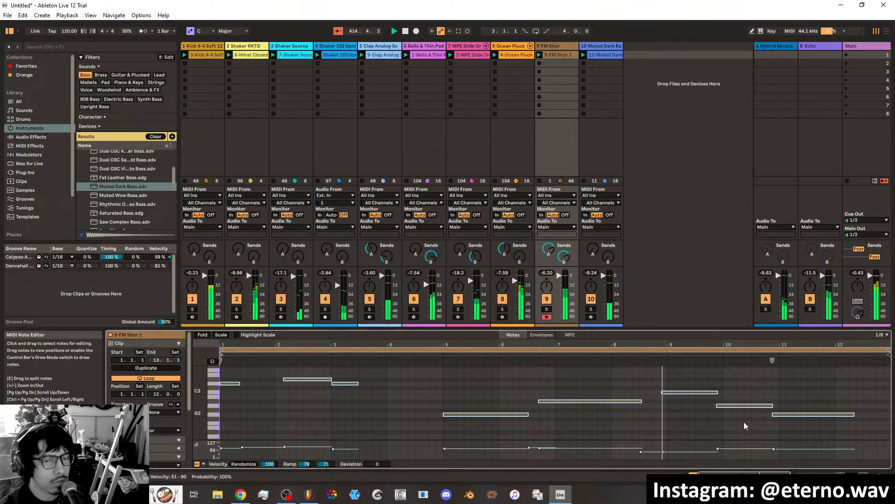
pyautogui.scroll(1, 717, 411)
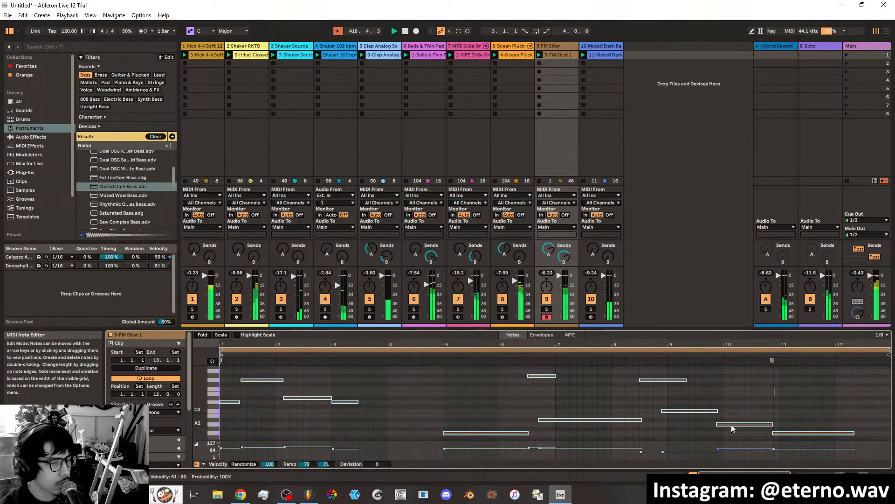
pyautogui.hotkey('ctrl', 'a')
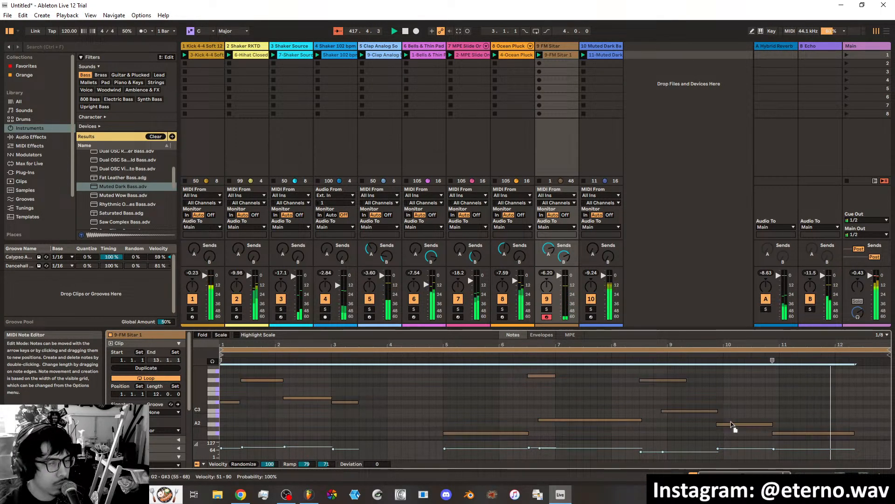
pyautogui.click(734, 413)
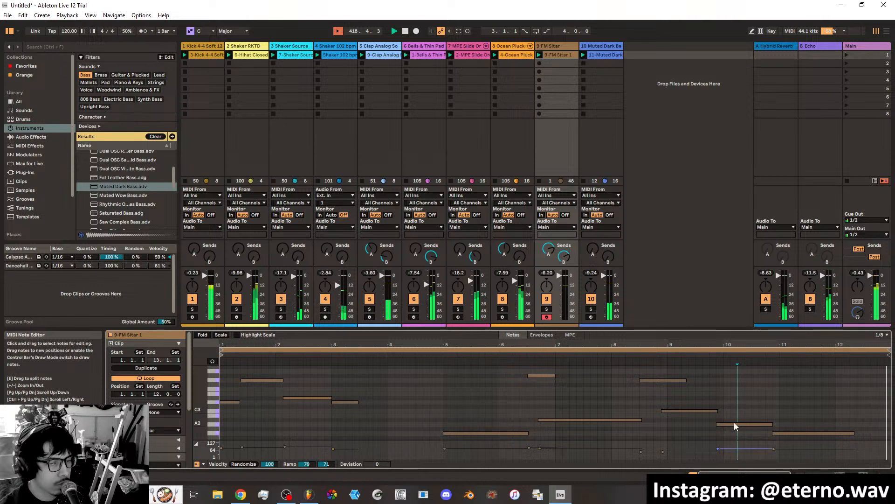
pyautogui.moveTo(730, 425); pyautogui.dragTo(731, 421)
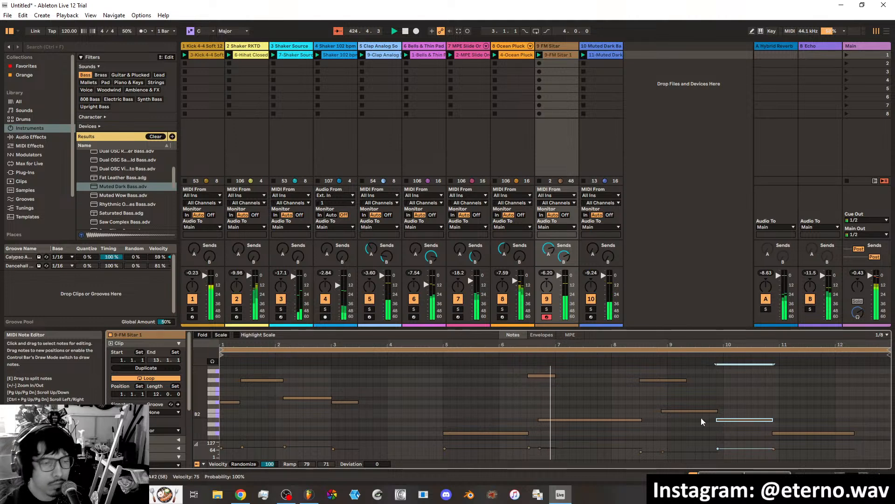
# Lower the short G#3 note in bar 6 of the FM Sitar clip by one semitone to G3.
pyautogui.click(477, 361)
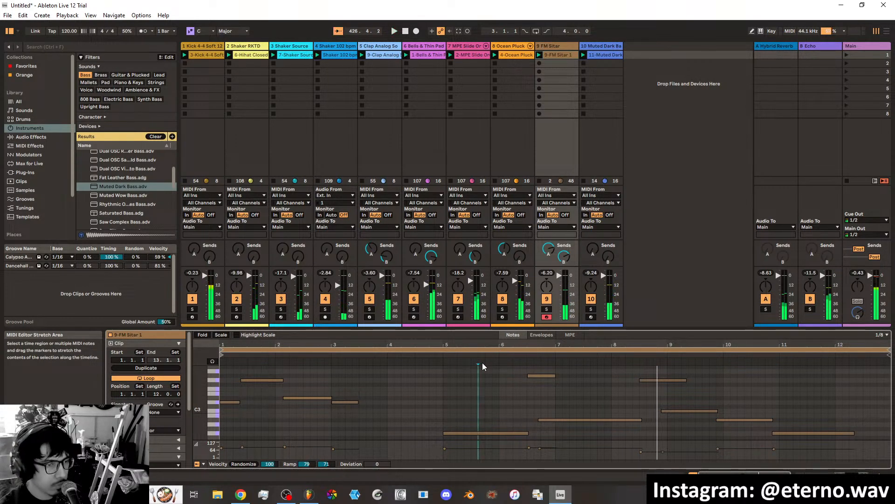
pyautogui.click(536, 375)
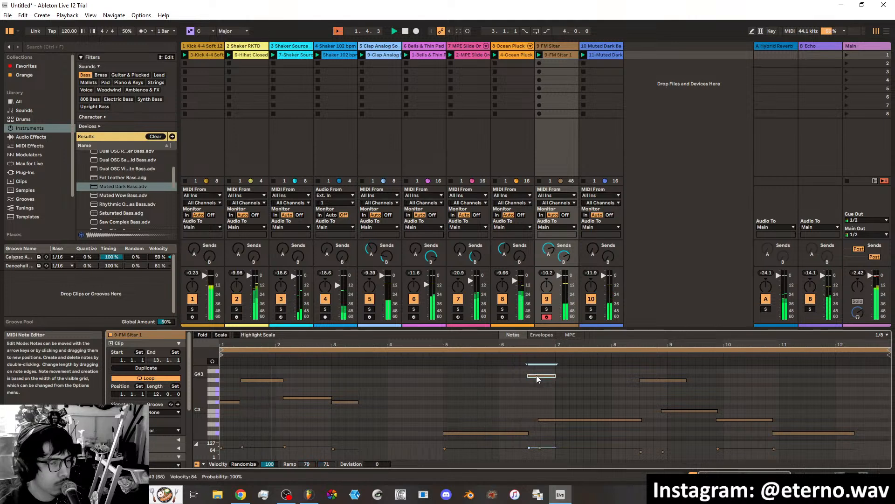
pyautogui.moveTo(537, 376); pyautogui.dragTo(537, 382)
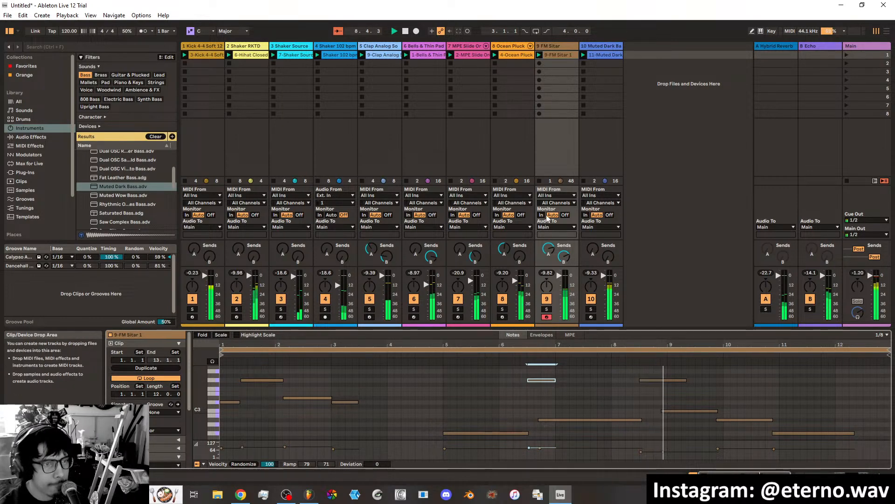
# Show the FM Sitar track's devices, clear the Reverb filter from the audio effects, and add Filter Delay after the instrument.
pyautogui.click(852, 473)
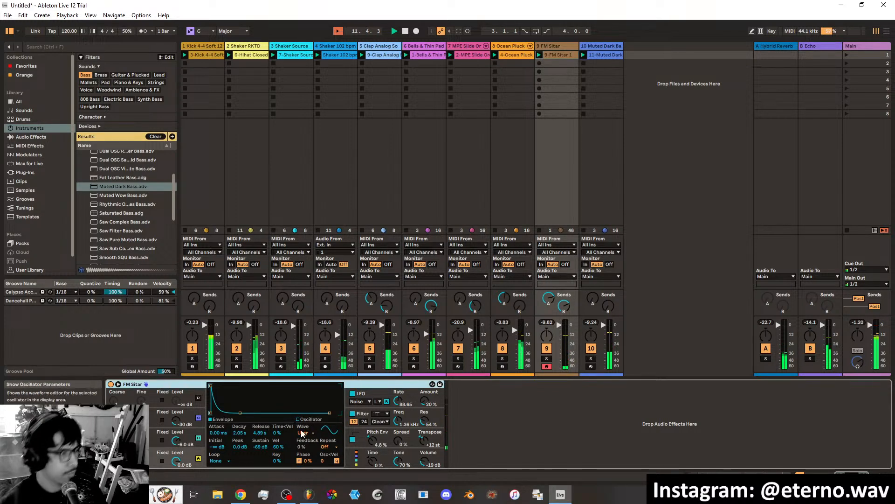
pyautogui.click(31, 136)
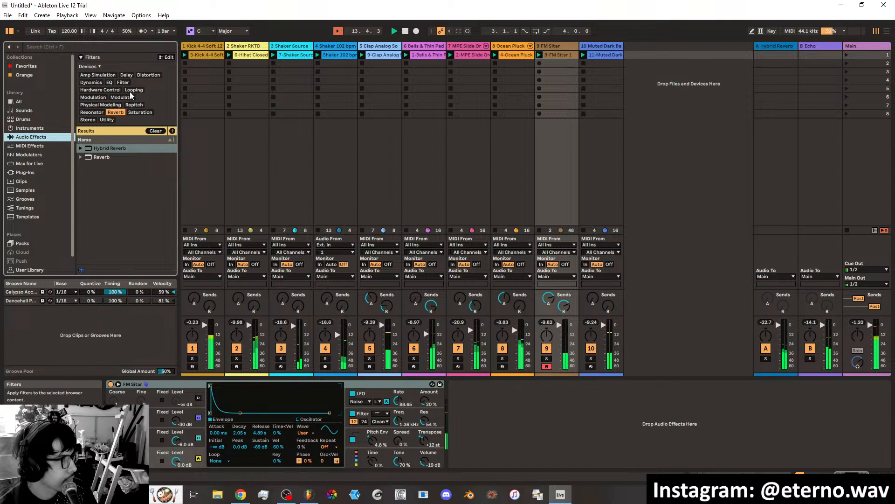
pyautogui.click(115, 112)
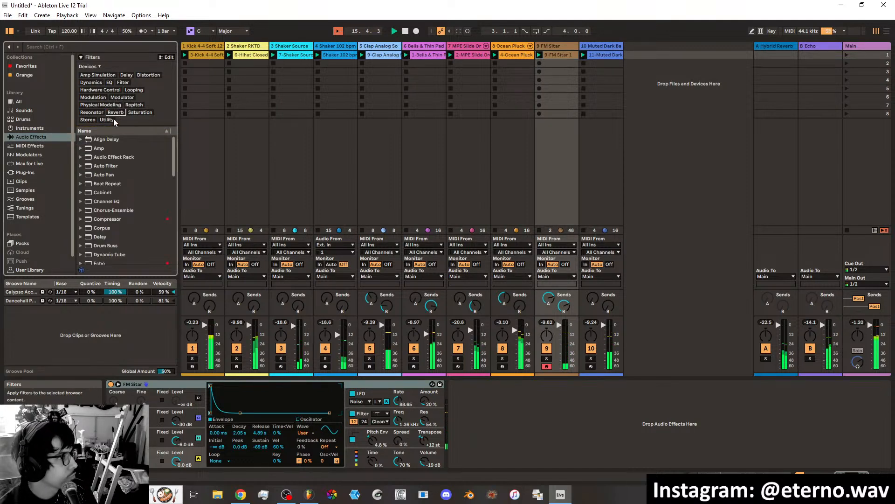
pyautogui.scroll(-5, 109, 203)
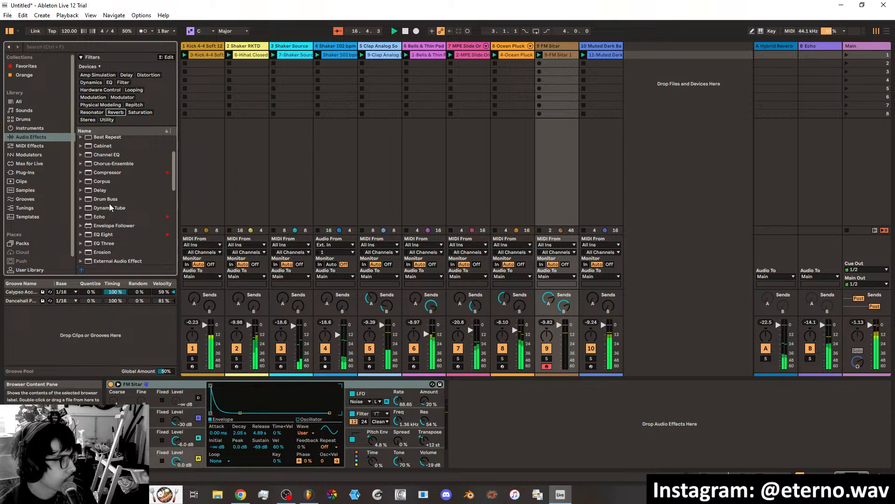
pyautogui.scroll(-1, 110, 206)
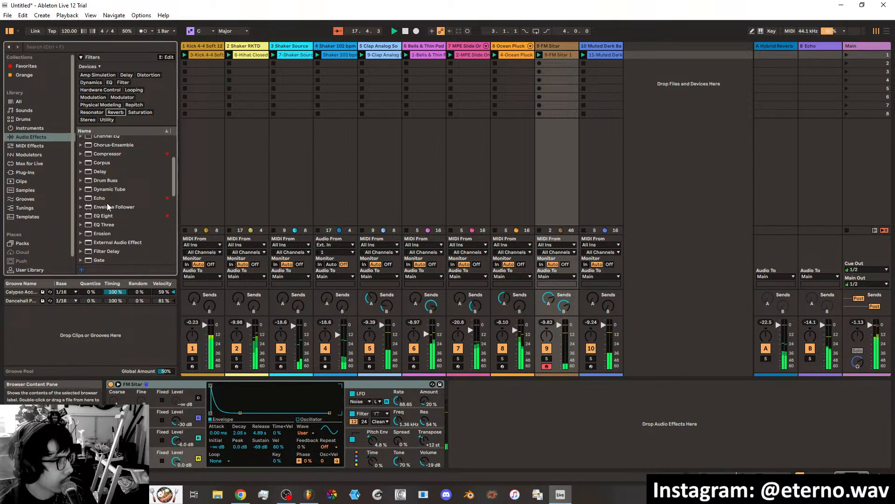
pyautogui.moveTo(104, 251); pyautogui.dragTo(519, 461)
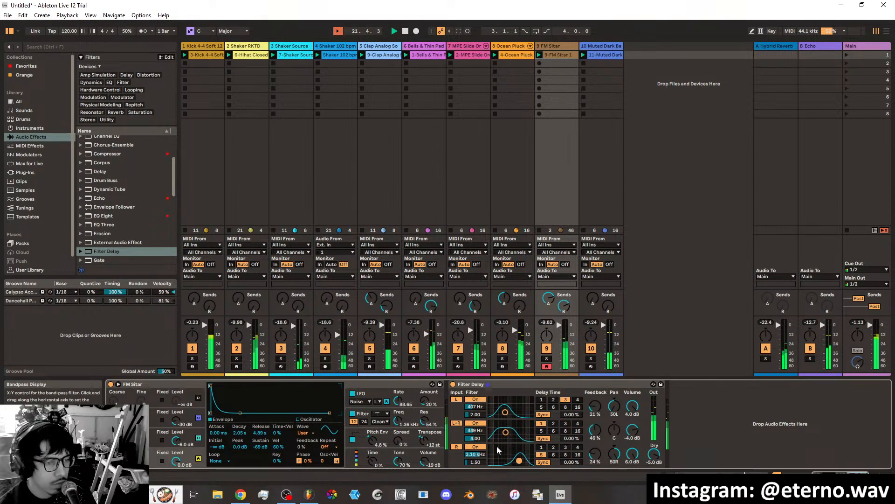
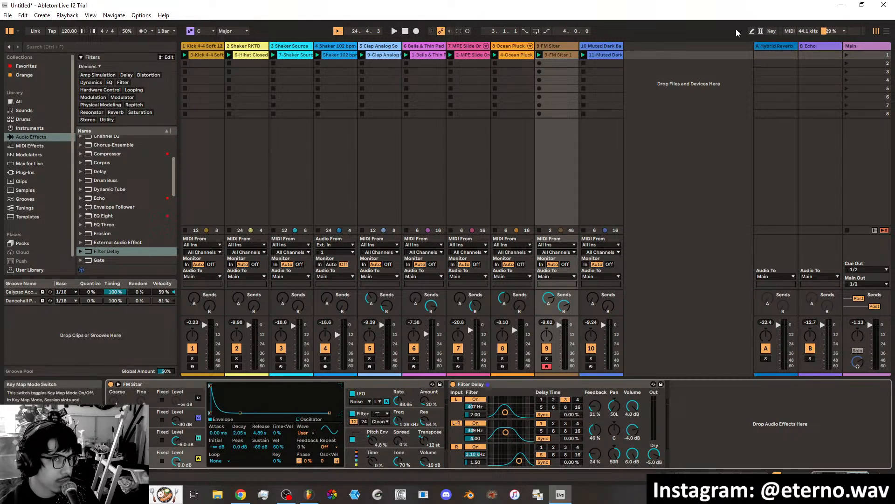
# Look over the MIDI mappings and the key mappings, and leave mapping mode.
pyautogui.click(791, 32)
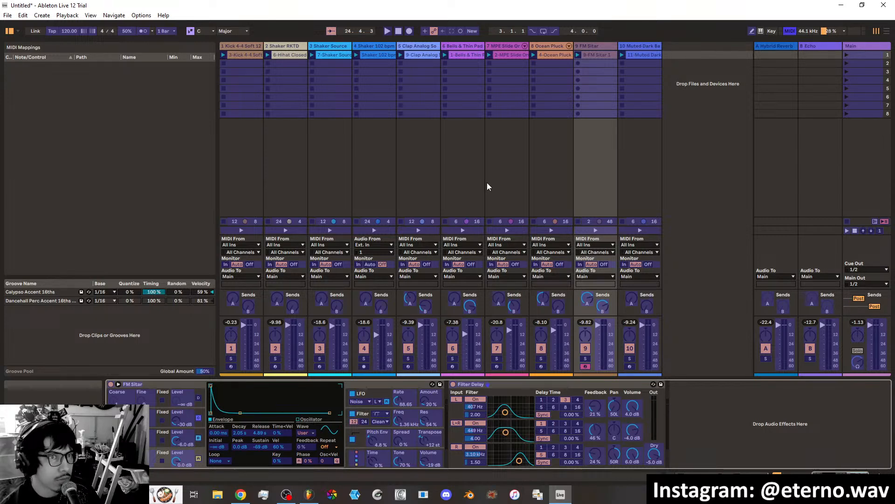
pyautogui.click(773, 31)
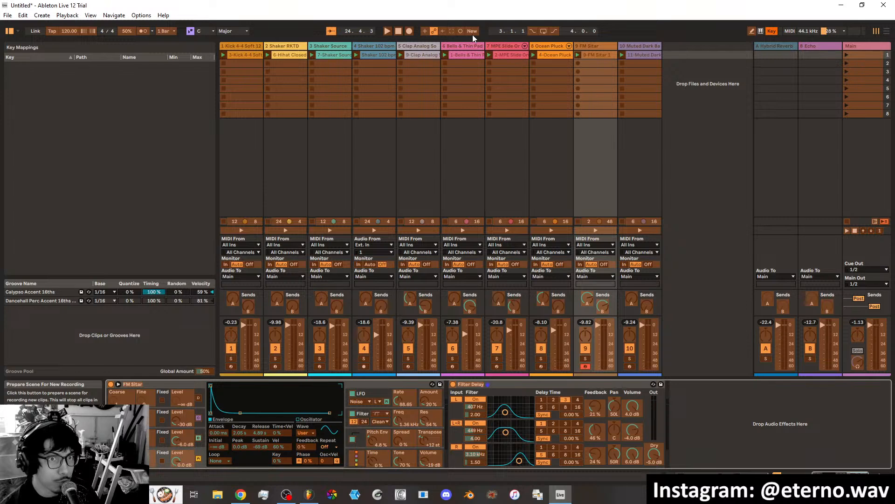
pyautogui.click(772, 31)
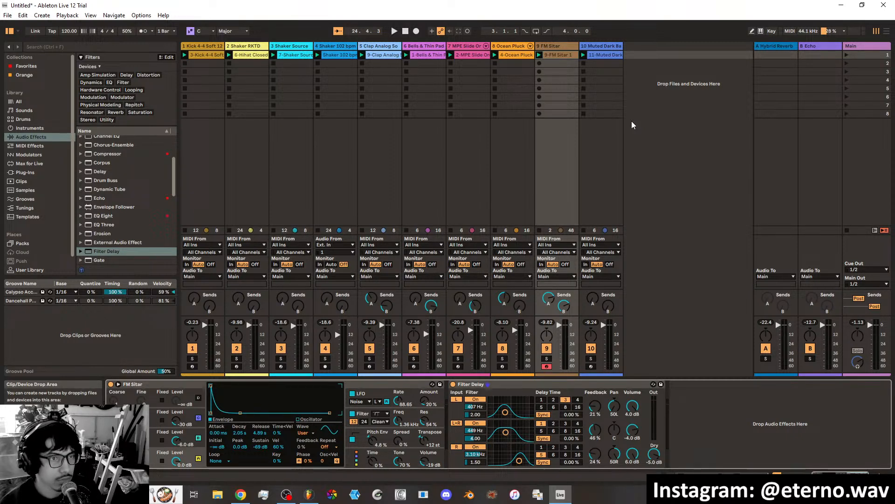
# Start playback and add Auto Filter after the Filter Delay on the FM Sitar track.
pyautogui.press('space')
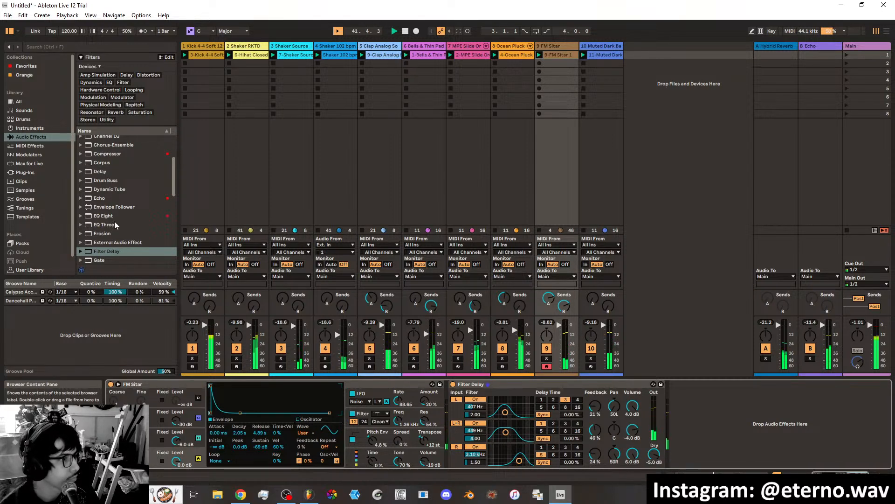
pyautogui.scroll(5, 114, 213)
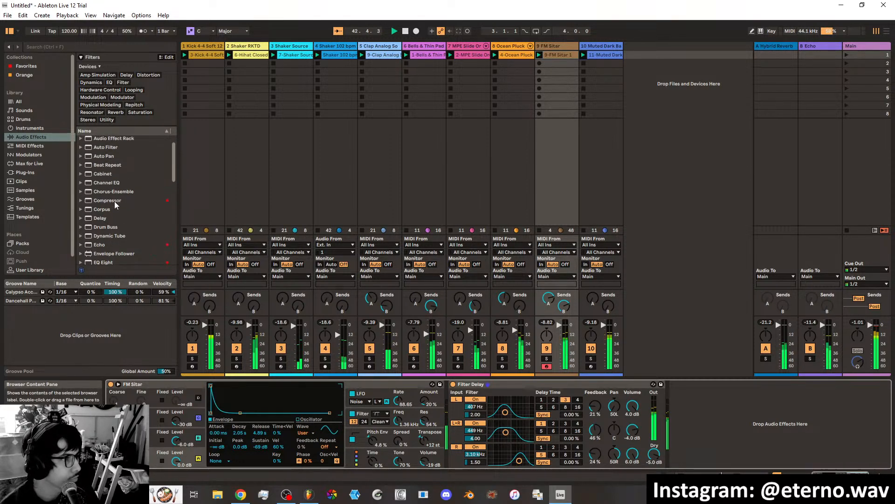
pyautogui.scroll(2, 114, 202)
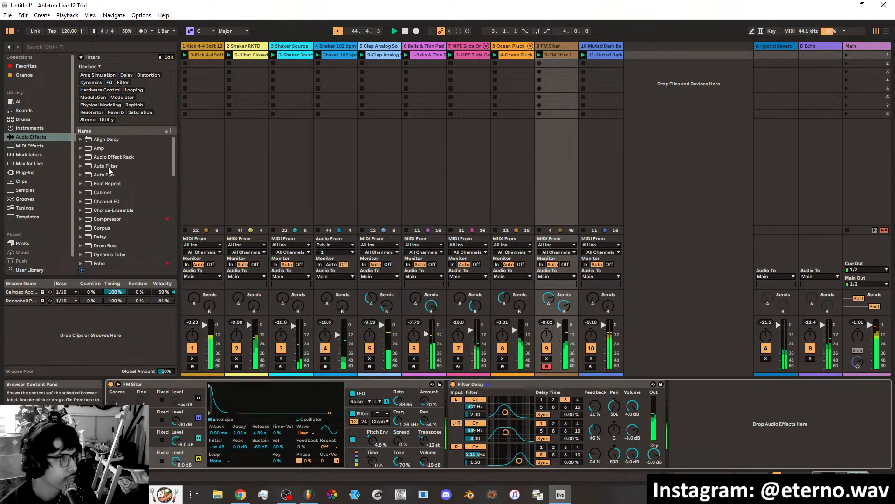
pyautogui.moveTo(109, 167); pyautogui.dragTo(704, 401)
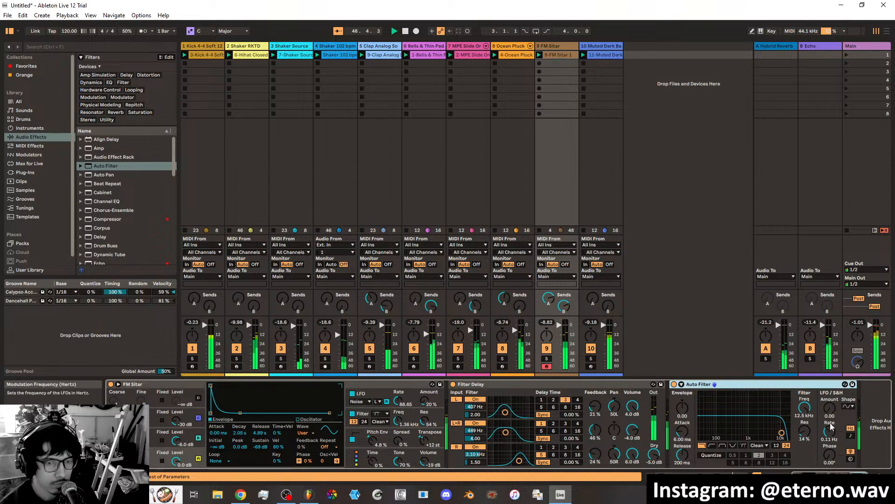
# Set Auto Filter's cutoff to 495 Hz with 48% resonance, and its LFO amount to 9.52 with a sine shape.
pyautogui.moveTo(829, 409); pyautogui.dragTo(829, 390)
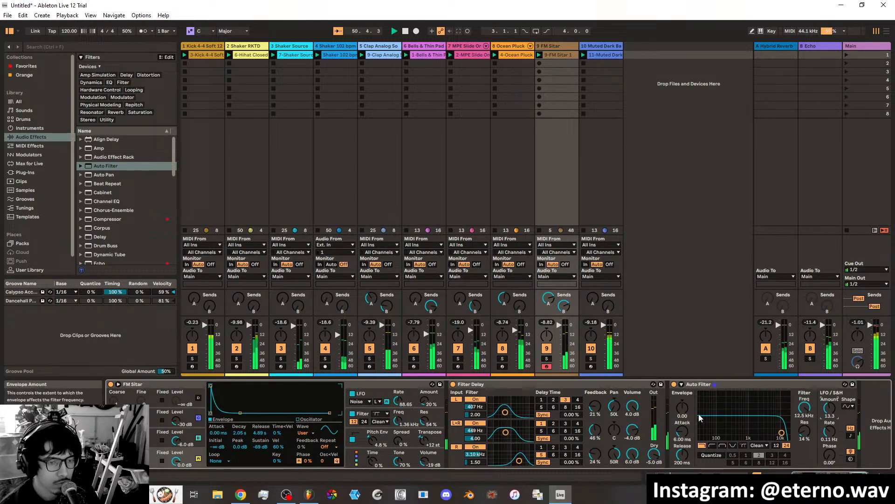
pyautogui.moveTo(784, 424); pyautogui.dragTo(739, 420)
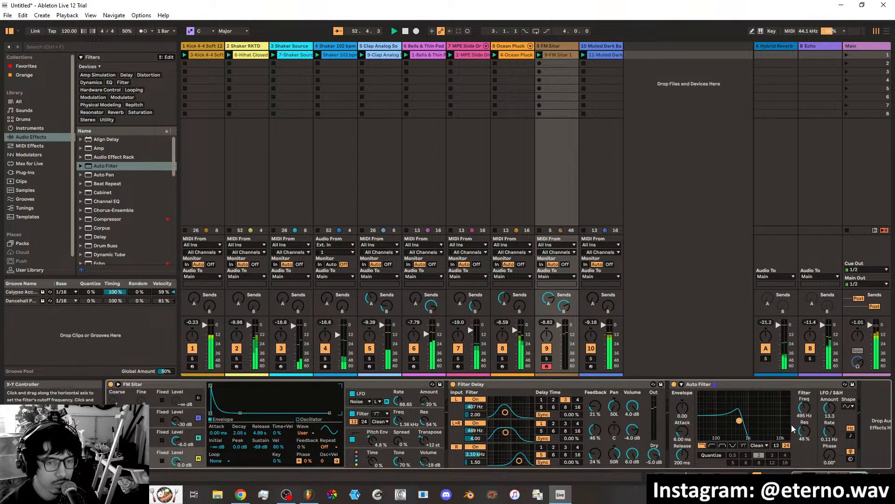
pyautogui.click(848, 406)
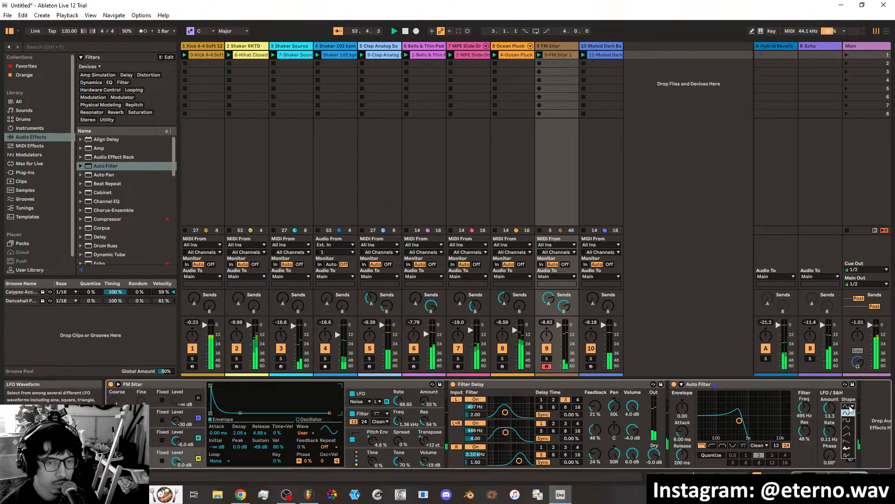
pyautogui.click(842, 408)
pyautogui.moveTo(831, 408)
pyautogui.mouseDown()
pyautogui.moveTo(832, 380)
pyautogui.moveTo(832, 417)
pyautogui.mouseUp()
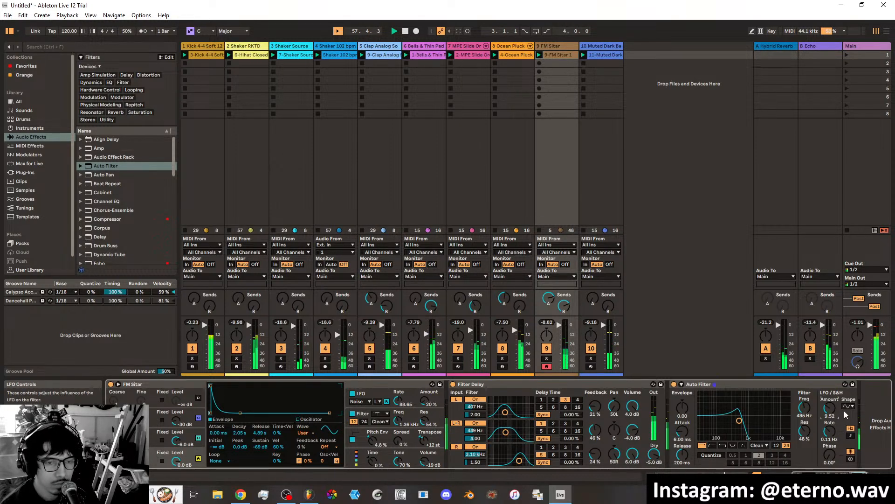
# Switch Auto Filter's circuit type to MS2 with 8.95 dB of drive, and set its resonance to 44%.
pyautogui.rightClick(682, 409)
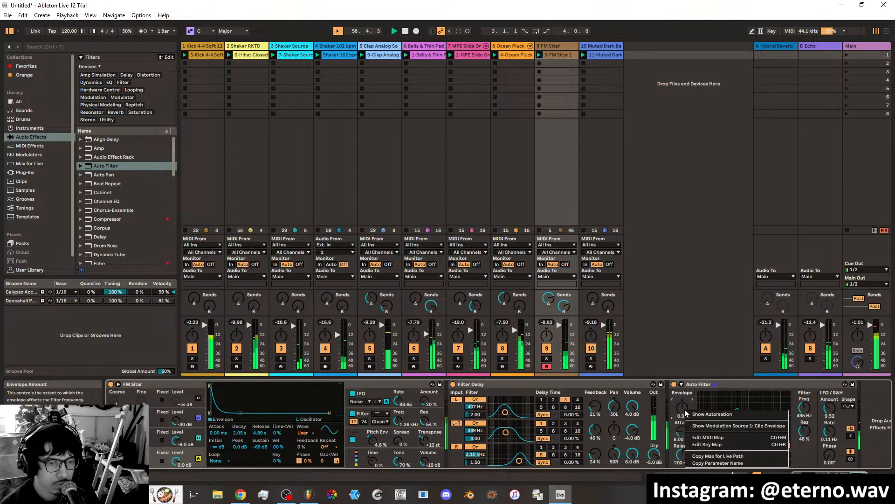
pyautogui.click(682, 409)
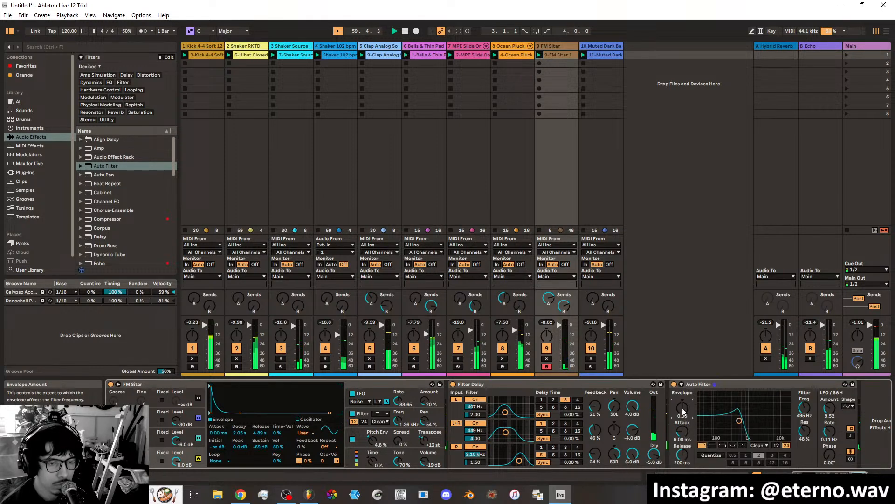
pyautogui.click(766, 445)
pyautogui.click(761, 424)
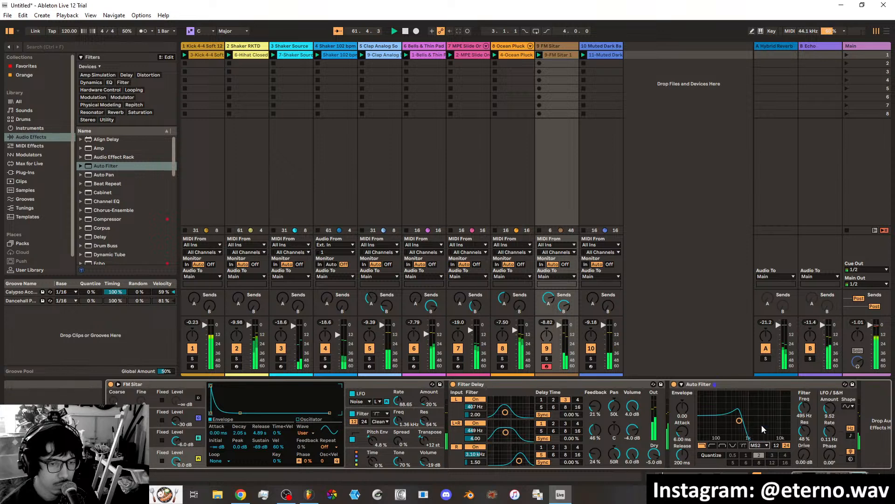
pyautogui.moveTo(801, 455); pyautogui.dragTo(802, 421)
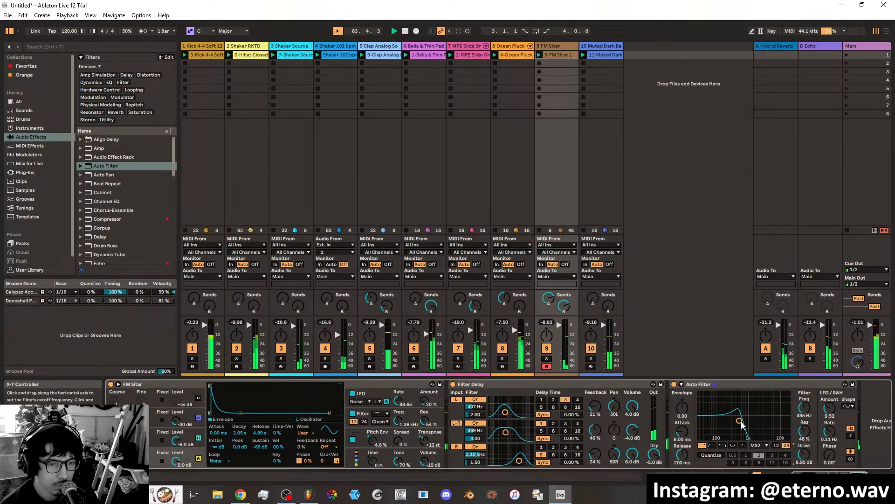
pyautogui.moveTo(739, 420); pyautogui.dragTo(739, 422)
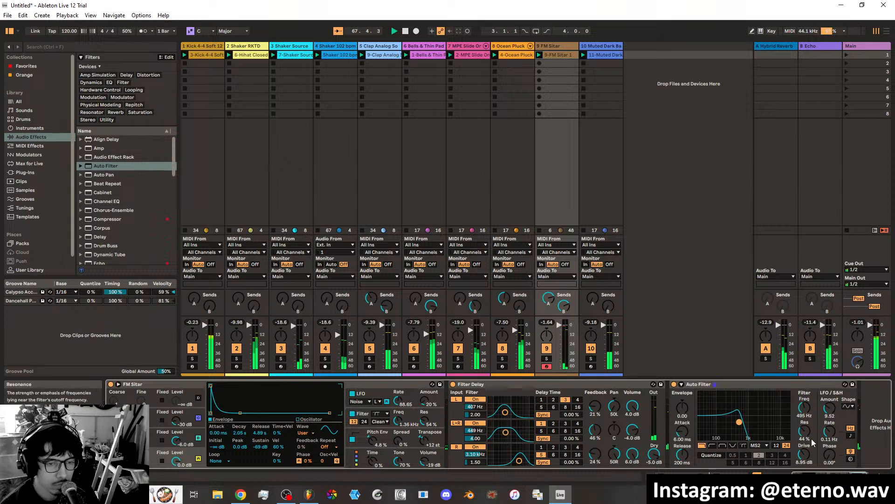
# Try out quantized modulation in Auto Filter and switch it off again.
pyautogui.click(736, 455)
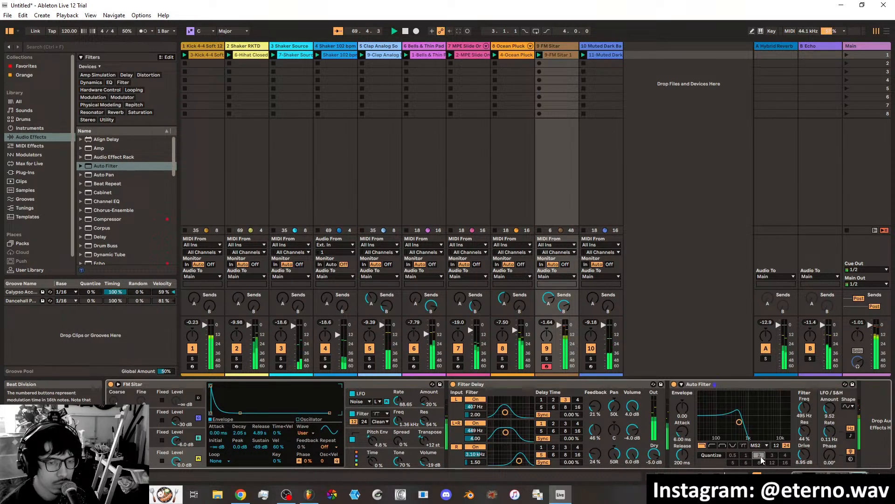
pyautogui.click(712, 455)
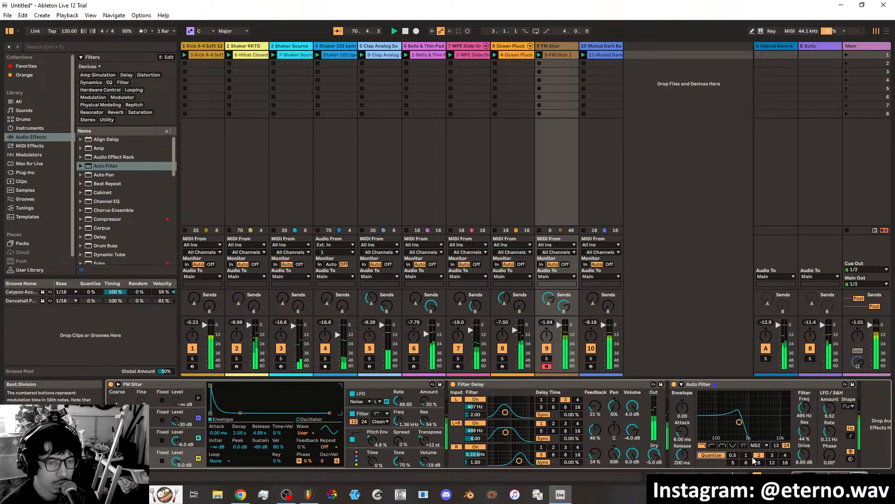
pyautogui.click(718, 456)
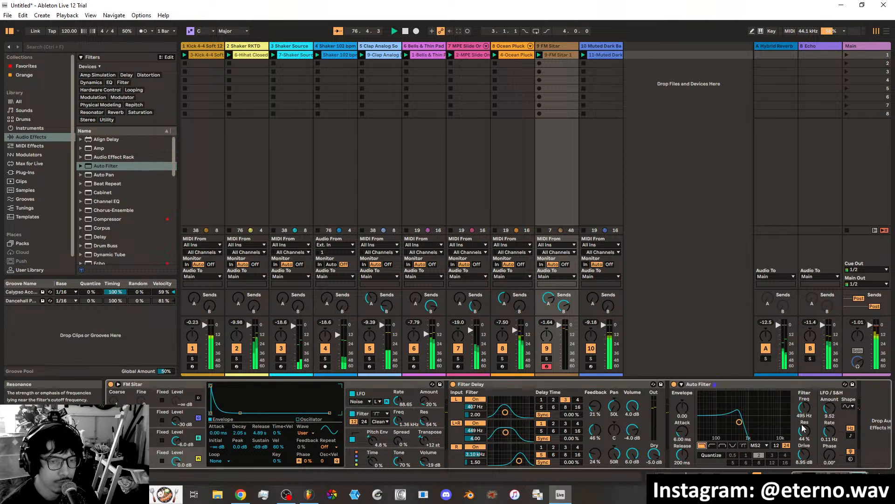
# Restart playback and add a Saturator after the instrument on the Muted Dark Bass track.
pyautogui.click(406, 31)
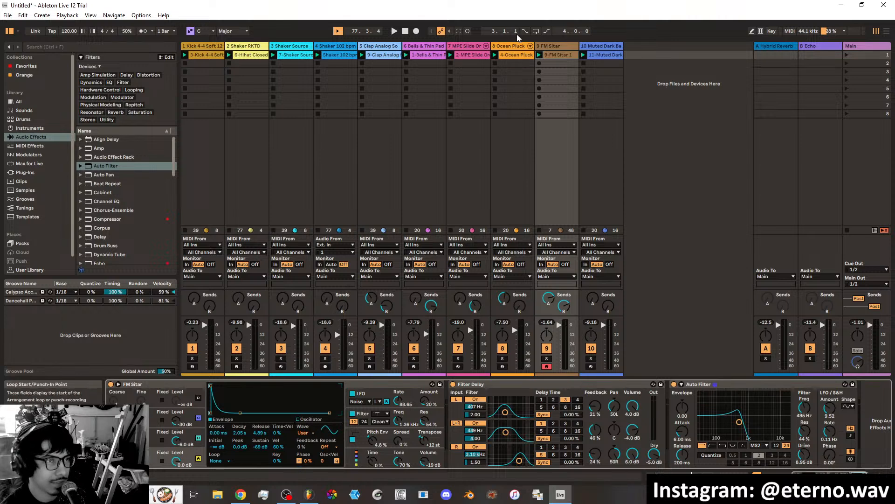
pyautogui.click(393, 30)
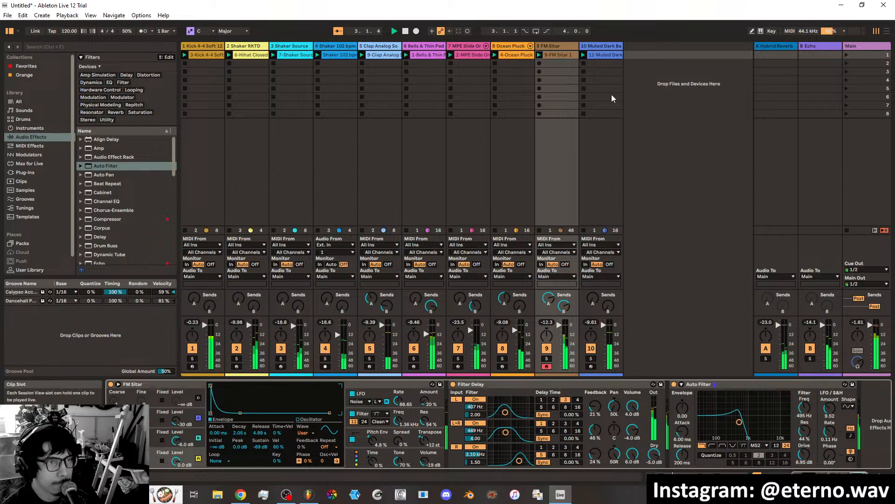
pyautogui.click(605, 46)
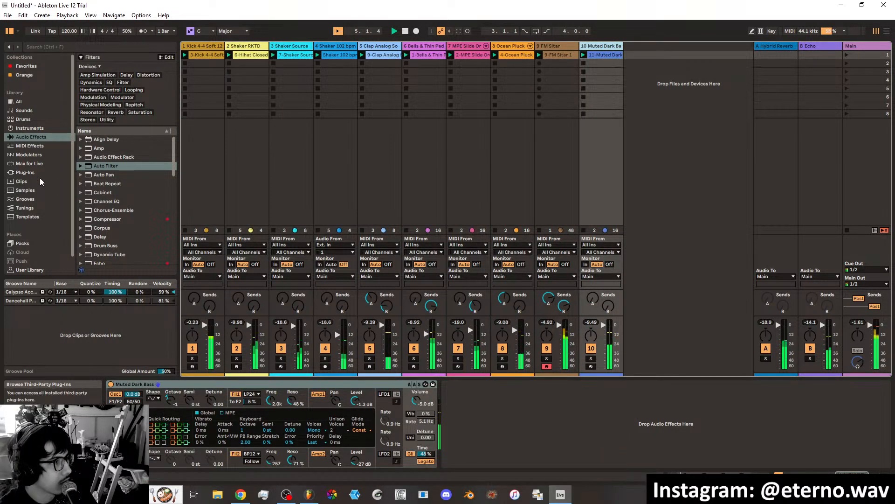
pyautogui.click(30, 111)
pyautogui.click(31, 137)
pyautogui.scroll(-3, 149, 193)
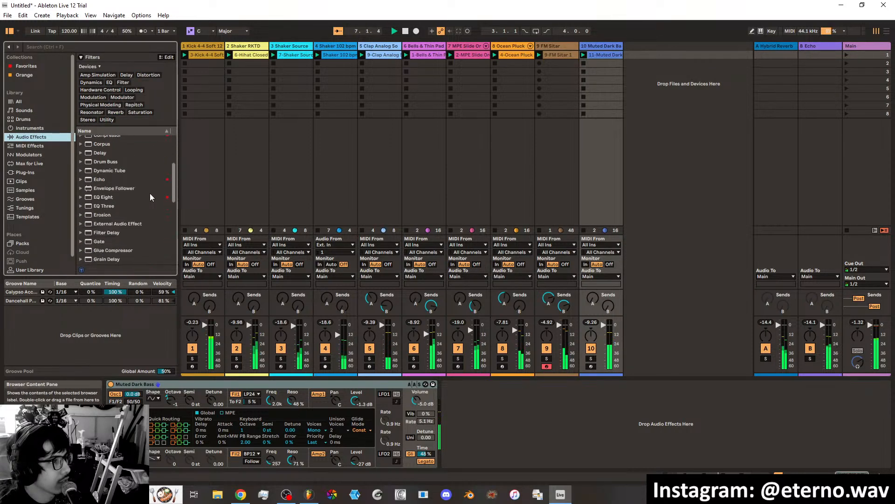
pyautogui.scroll(-5, 147, 194)
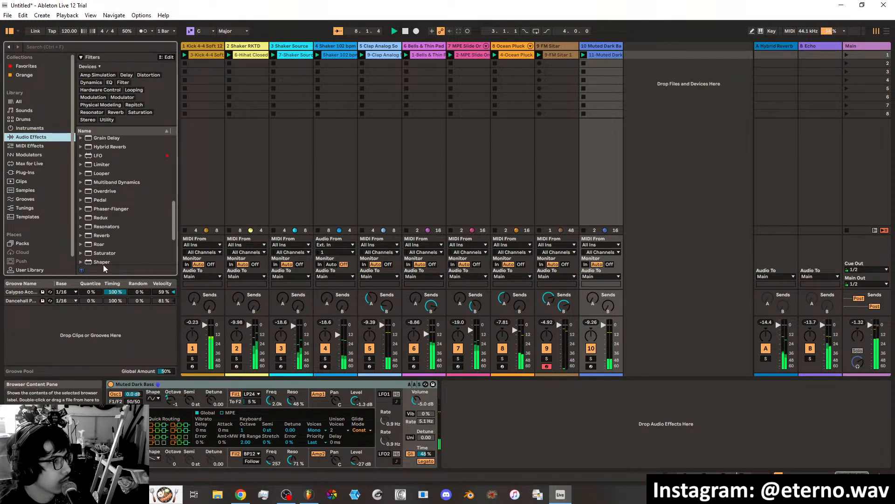
pyautogui.moveTo(104, 253); pyautogui.dragTo(455, 397)
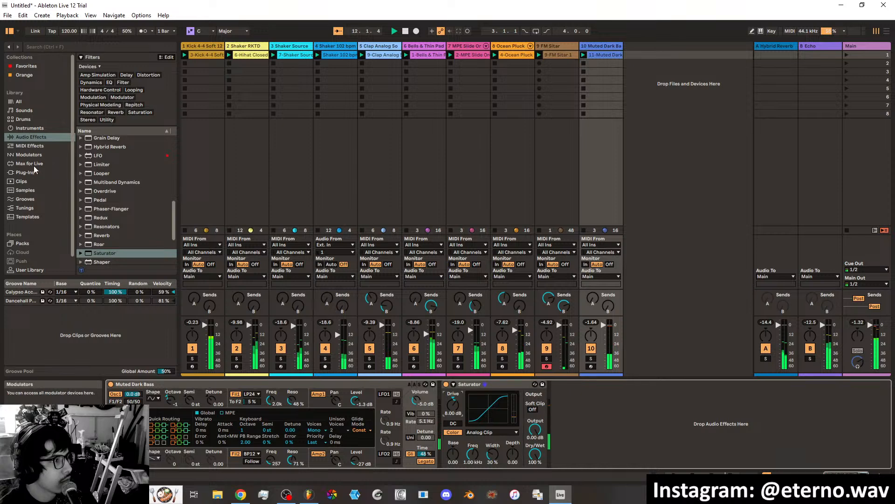
# Add the favorite Sidechain.adv preset after the Saturator, feed its sidechain from the 1-Kick 4-4 Soft 128 bpm track, and stop playback.
pyautogui.click(32, 68)
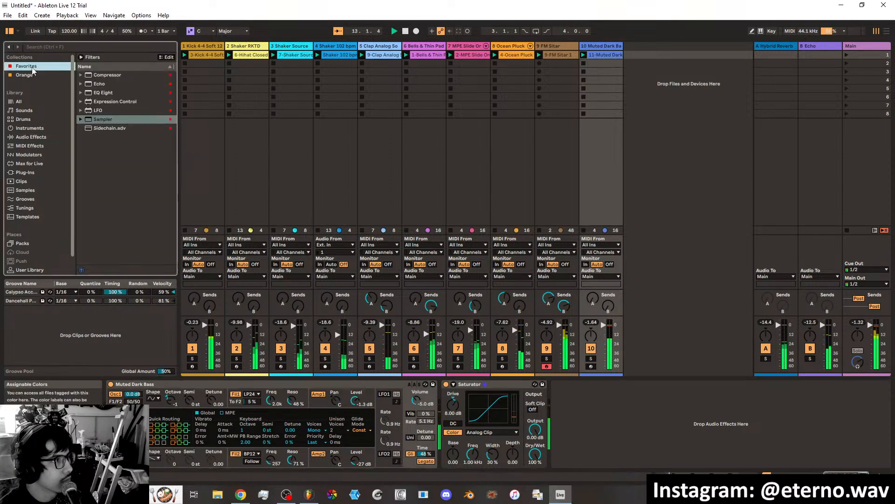
pyautogui.moveTo(111, 128); pyautogui.dragTo(575, 417)
pyautogui.click(572, 407)
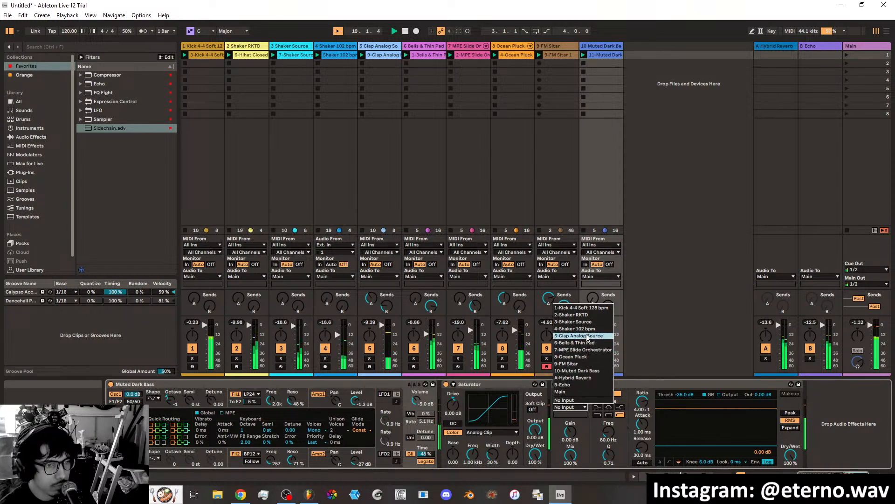
pyautogui.click(584, 308)
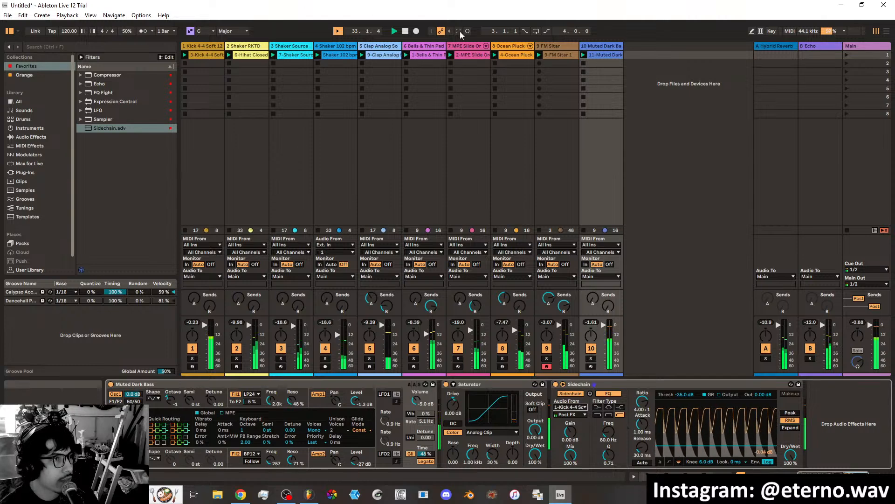
pyautogui.click(405, 31)
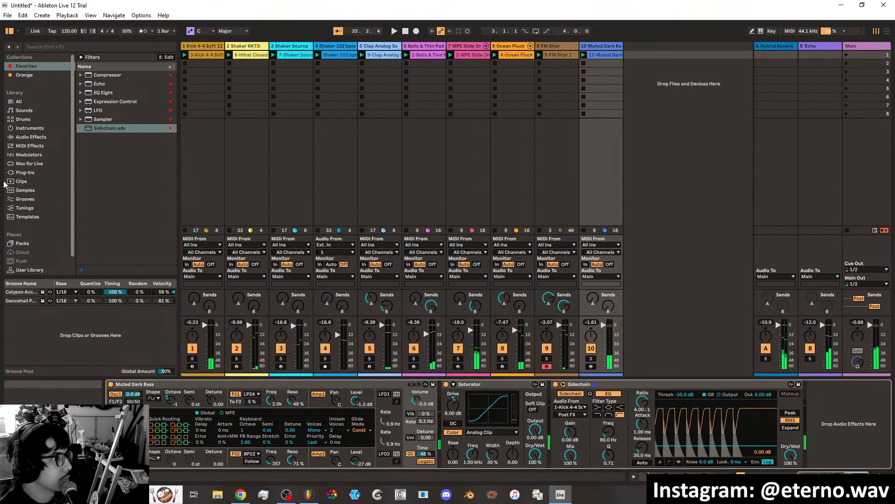
# Show the Max for Live devices in the browser and briefly play the loop.
pyautogui.click(36, 167)
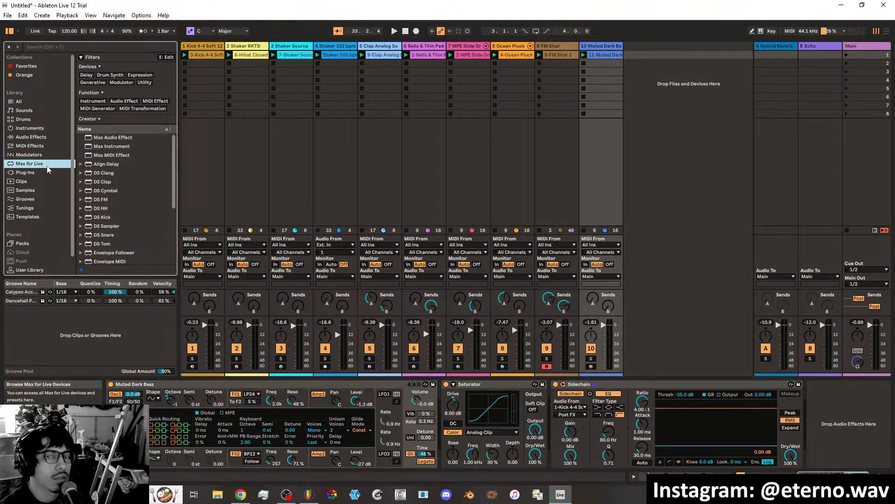
pyautogui.click(393, 31)
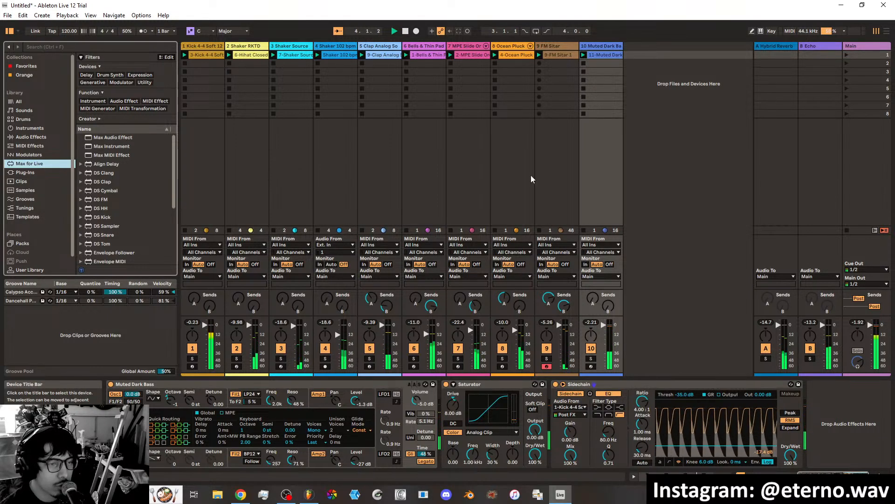
pyautogui.click(405, 31)
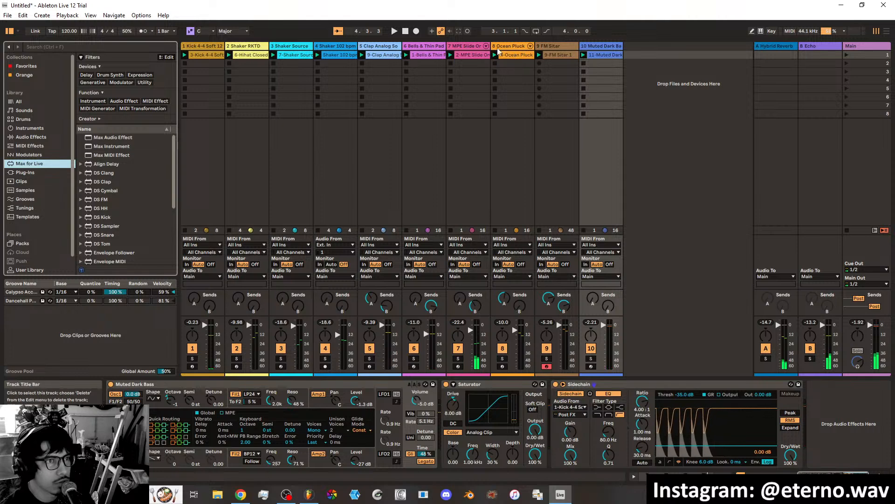
# Play the loop and set the LFO amount of the FM Sitar track's Auto Filter to 30.0, with its phase at 0°.
pyautogui.click(554, 46)
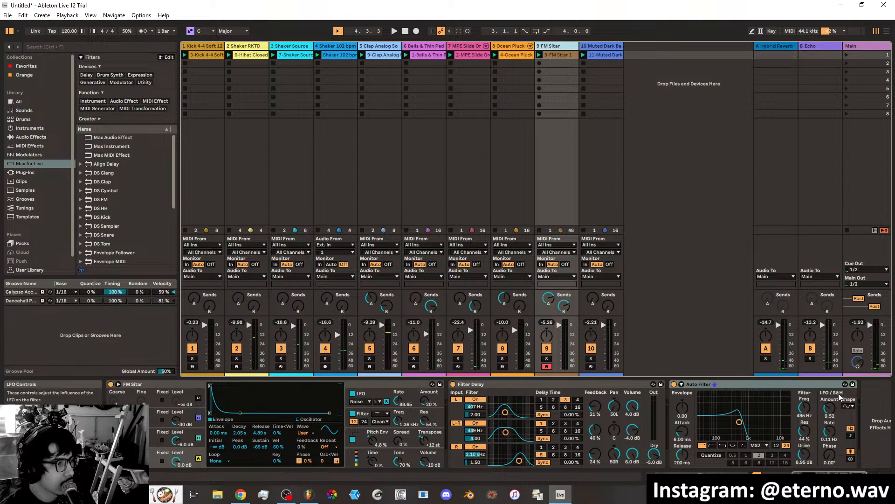
pyautogui.click(391, 32)
pyautogui.moveTo(830, 409); pyautogui.dragTo(830, 404)
pyautogui.moveTo(832, 456); pyautogui.dragTo(833, 459)
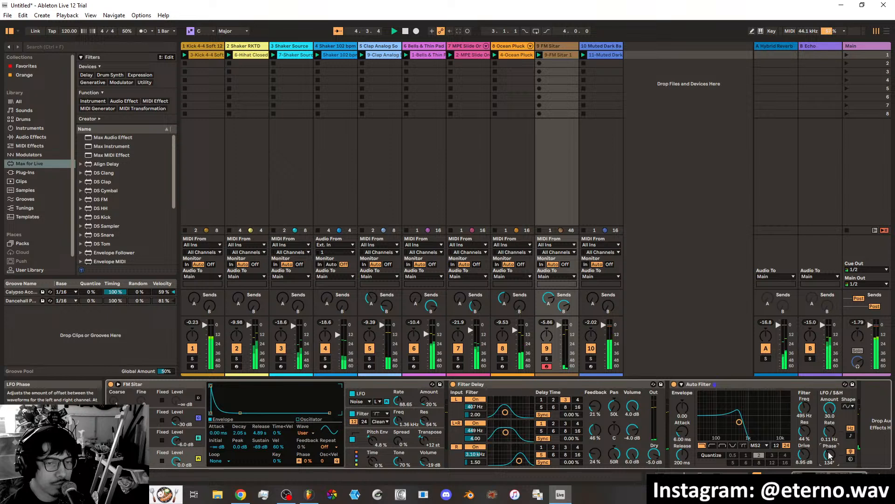
pyautogui.moveTo(830, 456); pyautogui.dragTo(830, 485)
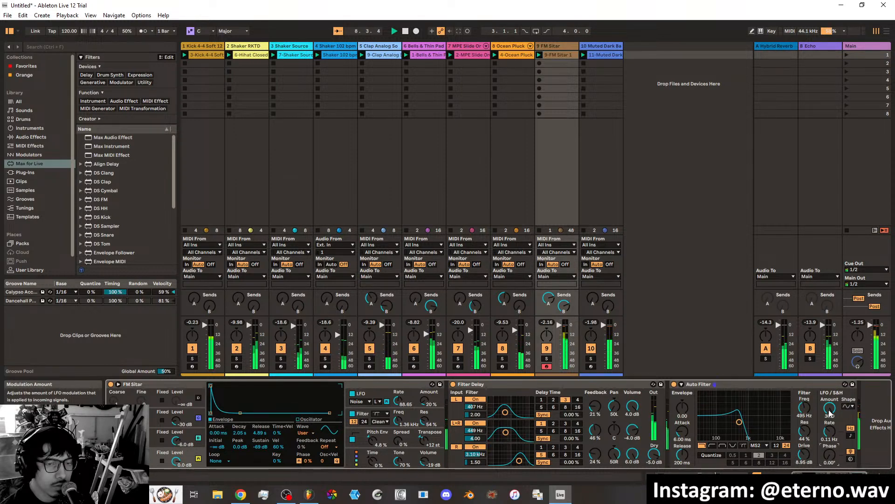
# Set the Auto Filter's LFO amount to 20.2 and rate to 4.16 Hz, and audition LFO shapes, ending on the descending sawtooth.
pyautogui.moveTo(829, 413); pyautogui.dragTo(830, 373)
pyautogui.moveTo(830, 431); pyautogui.dragTo(829, 411)
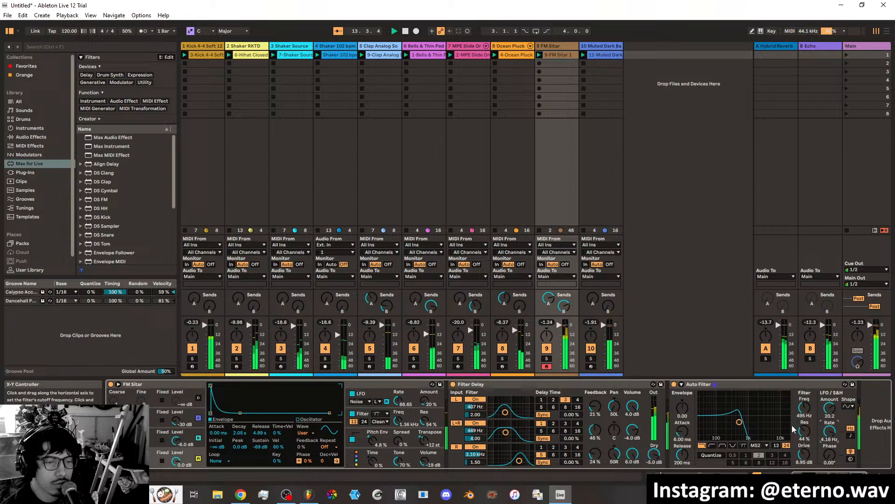
pyautogui.click(849, 407)
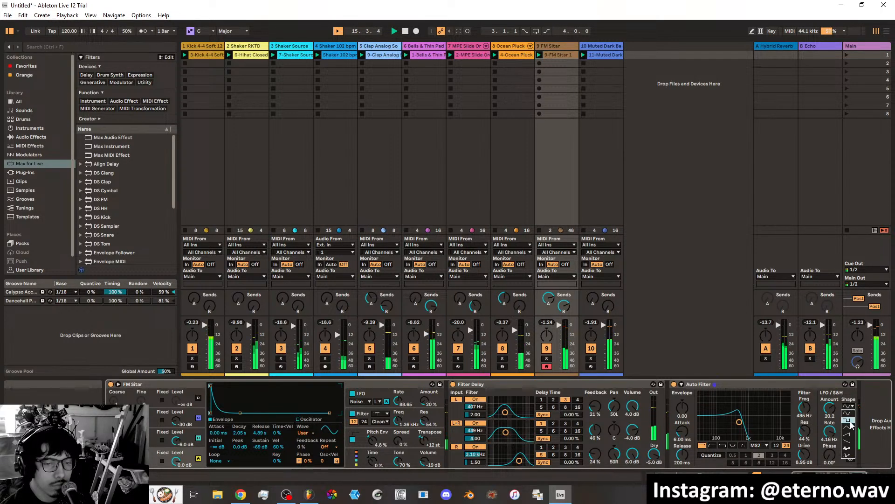
pyautogui.click(849, 428)
pyautogui.click(848, 407)
pyautogui.click(850, 434)
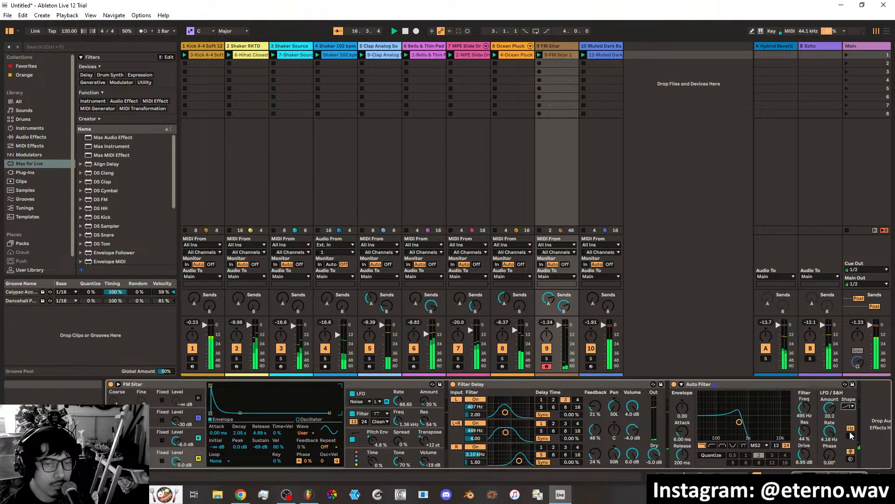
pyautogui.click(849, 406)
pyautogui.click(850, 439)
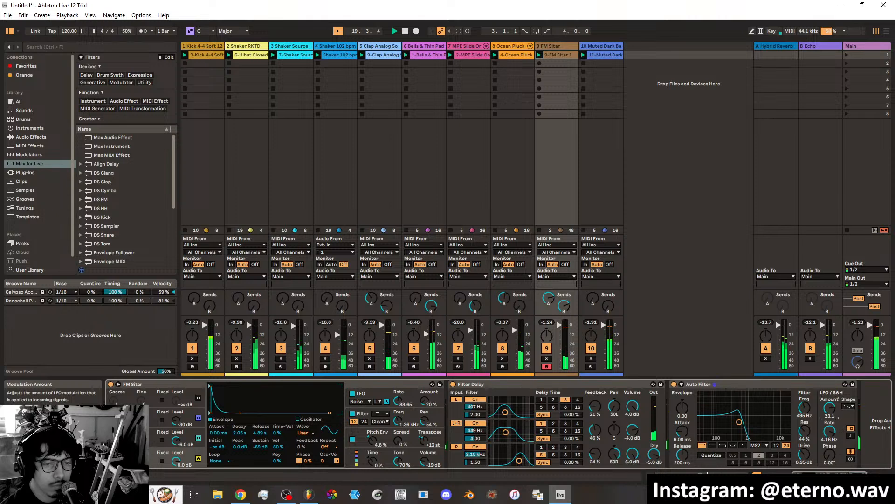
# Set the Auto Filter's LFO amount to 13.6 and rate to 0.28 Hz, with its cutoff at 551 Hz and resonance at 25%.
pyautogui.moveTo(830, 408); pyautogui.dragTo(829, 434)
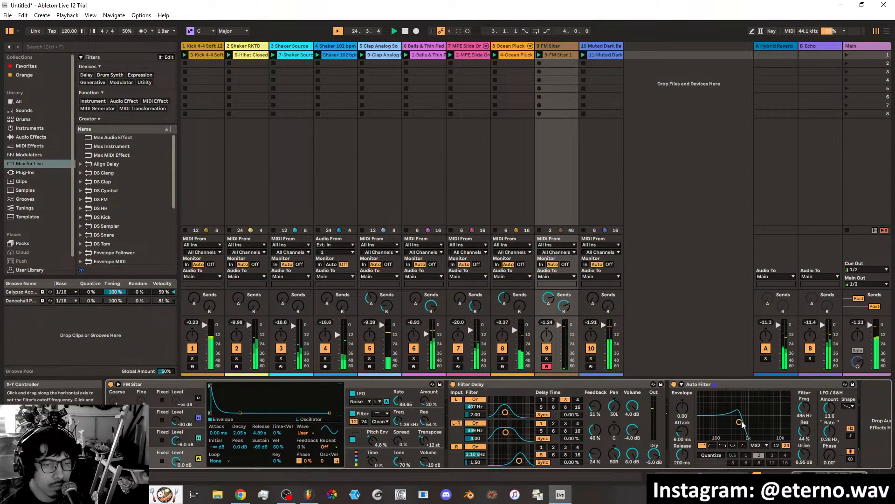
pyautogui.moveTo(739, 422)
pyautogui.mouseDown()
pyautogui.moveTo(772, 422)
pyautogui.moveTo(739, 427)
pyautogui.mouseUp()
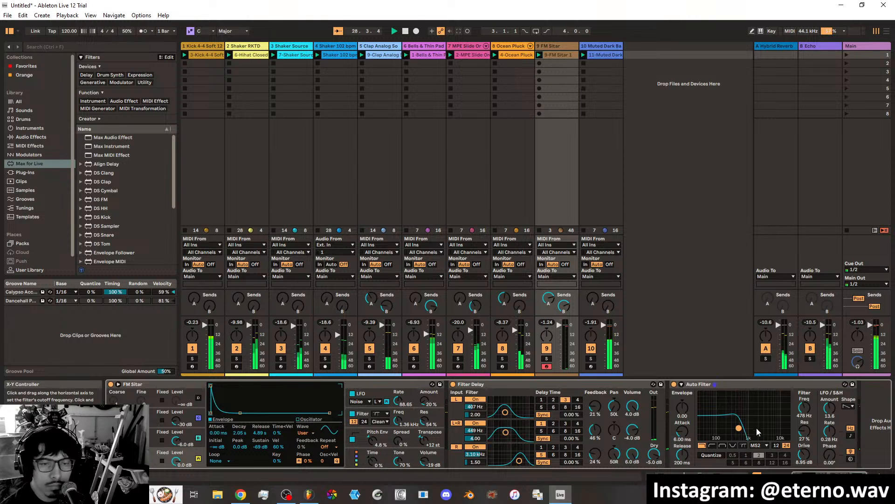
pyautogui.moveTo(741, 429)
pyautogui.mouseDown()
pyautogui.moveTo(750, 428)
pyautogui.moveTo(740, 428)
pyautogui.mouseUp()
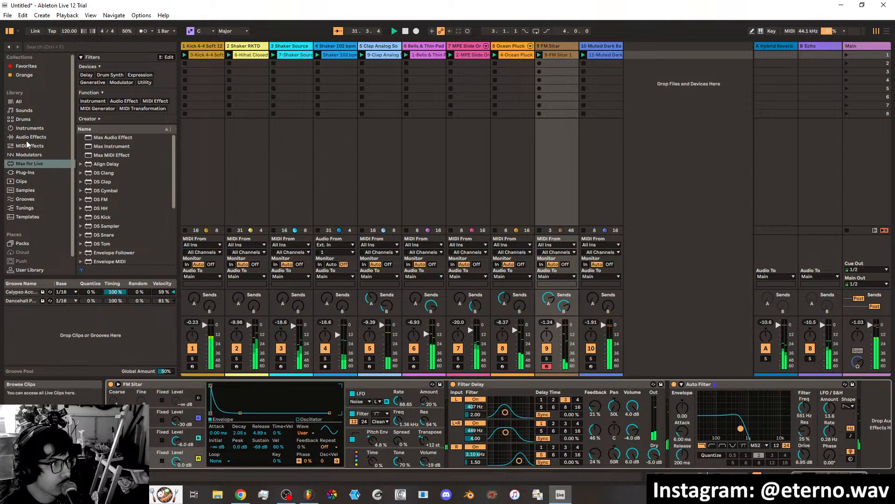
# Add an LFO modulator after the FM Sitar track's Auto Filter and map it to the filter's Frequency.
pyautogui.click(29, 155)
pyautogui.moveTo(105, 103); pyautogui.dragTo(856, 412)
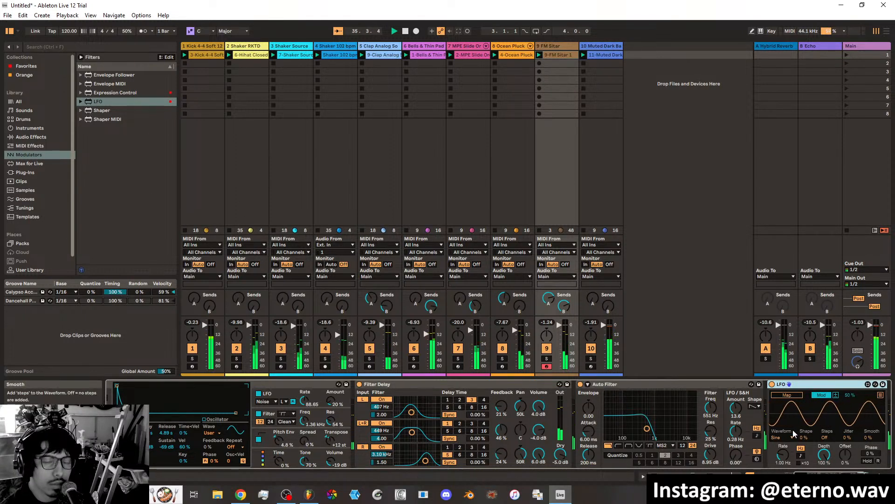
pyautogui.click(787, 394)
pyautogui.click(711, 406)
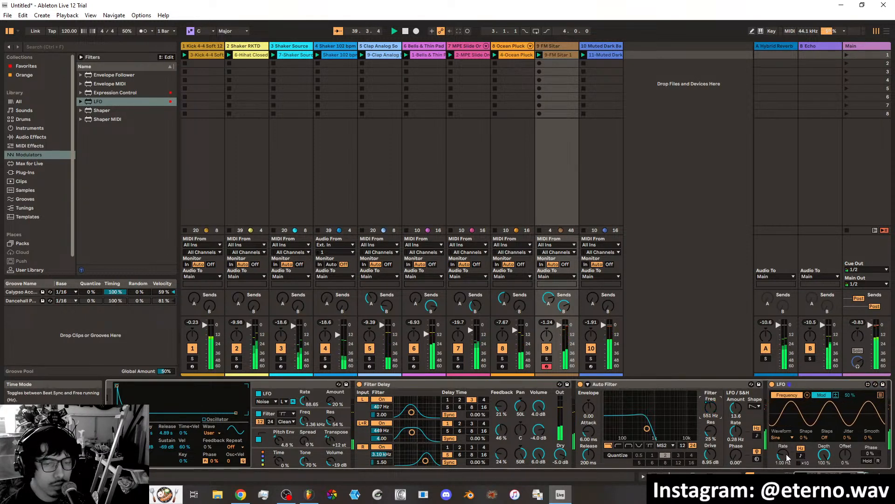
# Set the LFO modulator's rate to 0.21 Hz and switch its mapping to Remote with a range of 44% to 95%.
pyautogui.moveTo(785, 454); pyautogui.dragTo(783, 452)
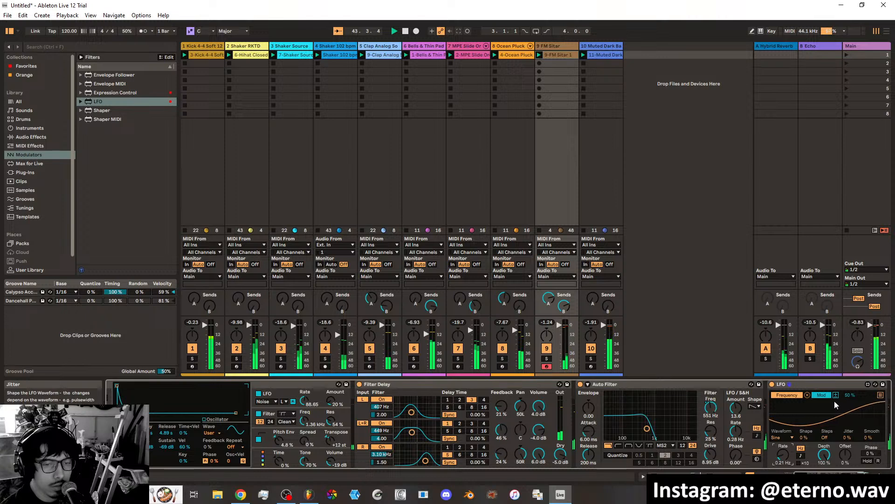
pyautogui.click(822, 395)
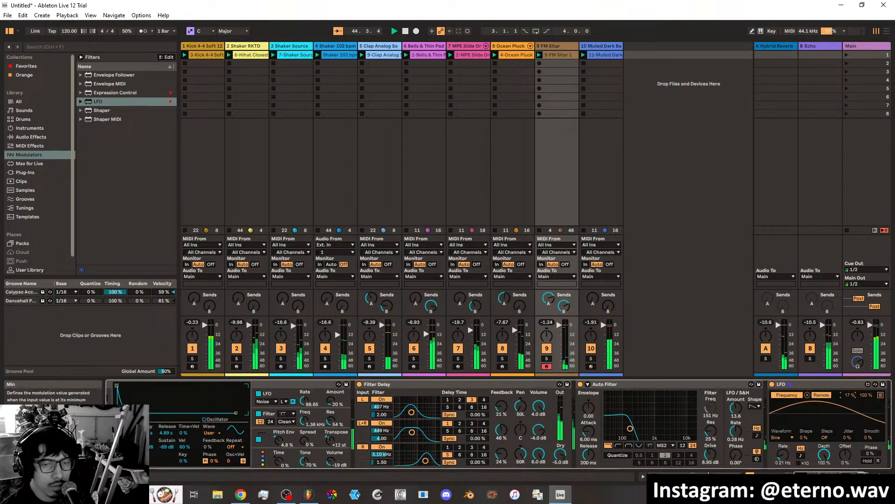
pyautogui.moveTo(851, 396); pyautogui.dragTo(861, 398)
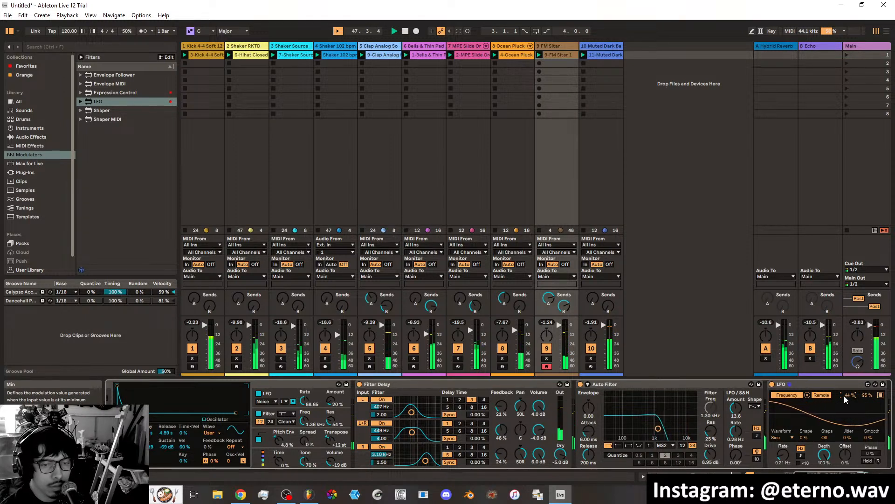
# Set the LFO modulator's rate to 0.63 Hz and jitter to 3%, keeping the Sine waveform.
pyautogui.moveTo(787, 456); pyautogui.dragTo(787, 444)
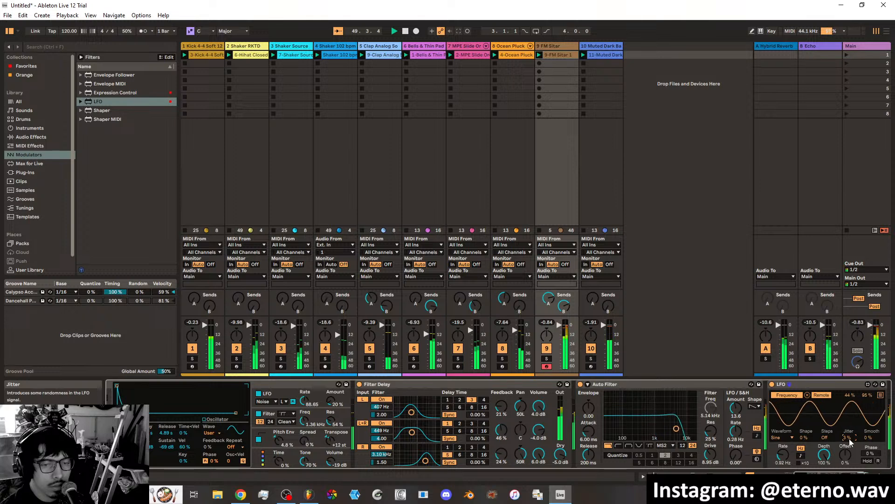
pyautogui.moveTo(849, 440); pyautogui.dragTo(849, 439)
pyautogui.moveTo(782, 454); pyautogui.dragTo(783, 459)
pyautogui.click(790, 438)
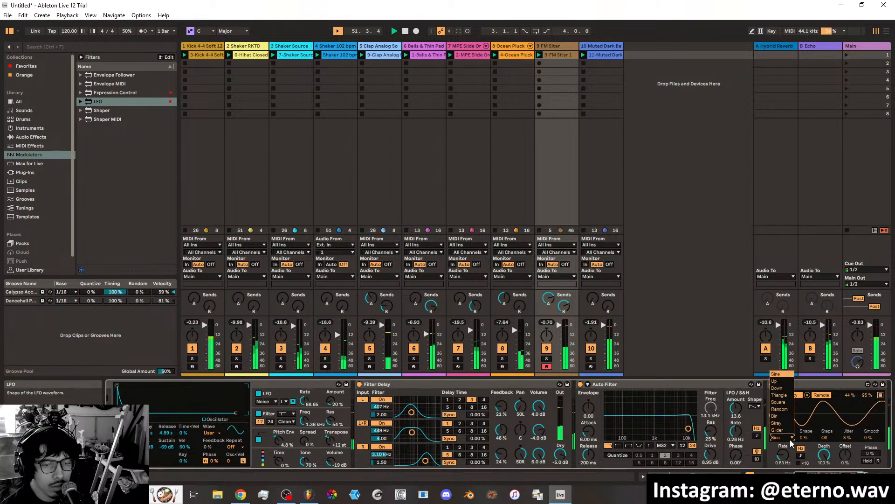
pyautogui.click(751, 384)
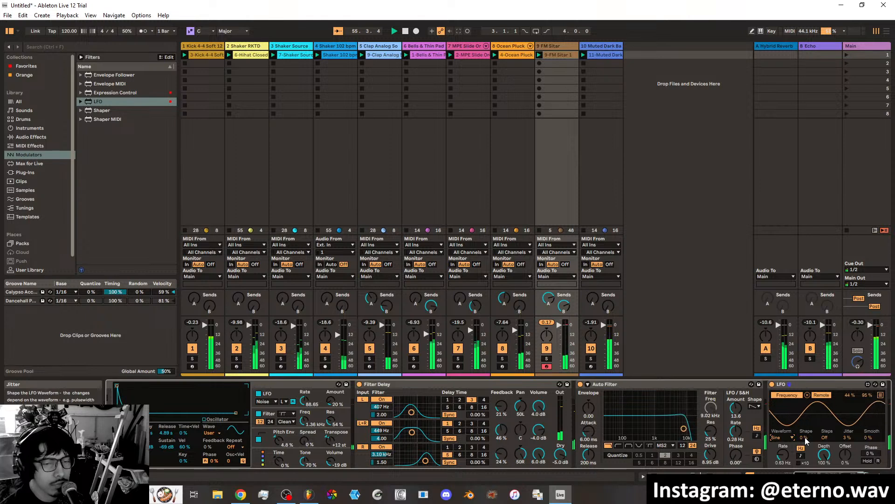
# Try different shape amounts for the LFO modulator's sine wave, ending on 18%, and set its steps to 22.
pyautogui.moveTo(805, 439); pyautogui.dragTo(805, 429)
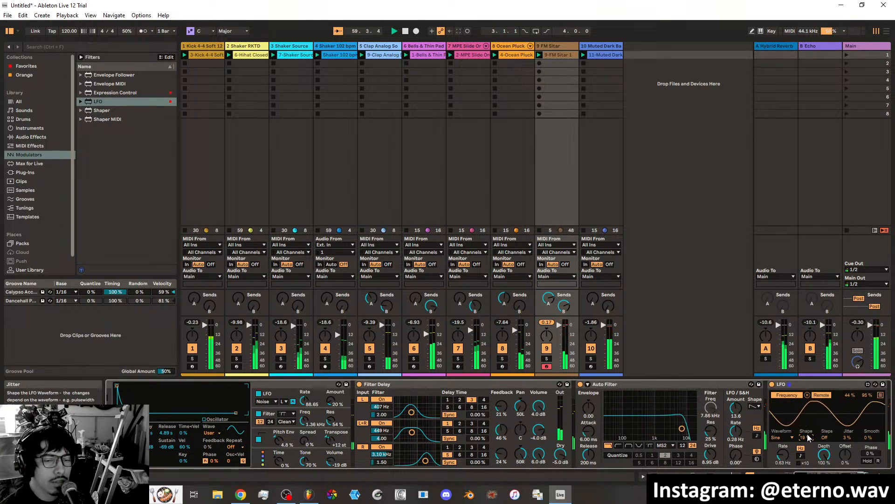
pyautogui.click(788, 438)
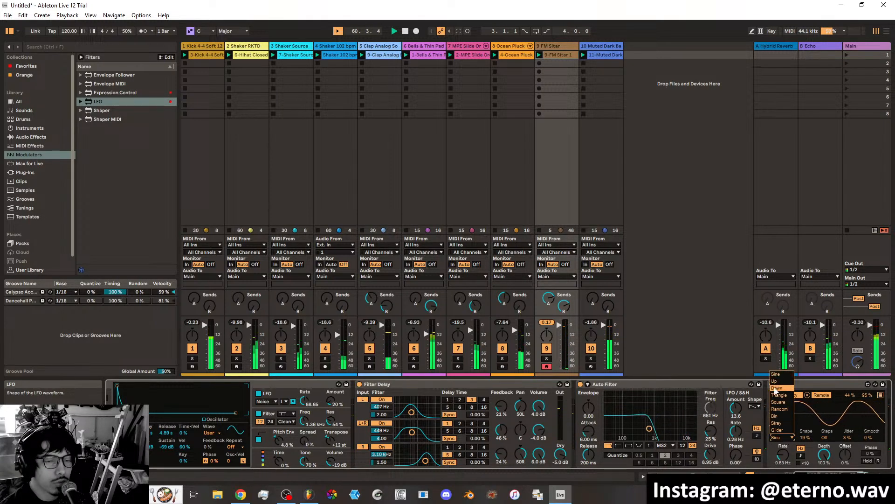
pyautogui.click(817, 437)
pyautogui.moveTo(807, 437); pyautogui.dragTo(807, 400)
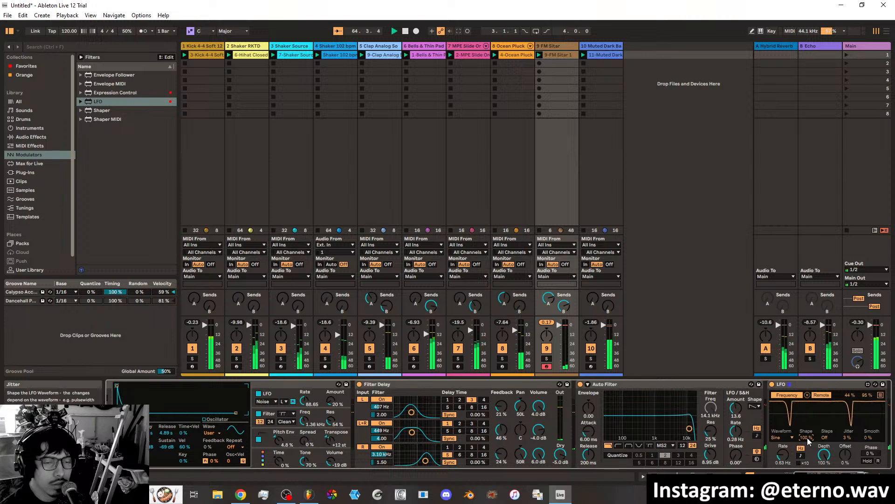
pyautogui.moveTo(807, 438); pyautogui.dragTo(807, 455)
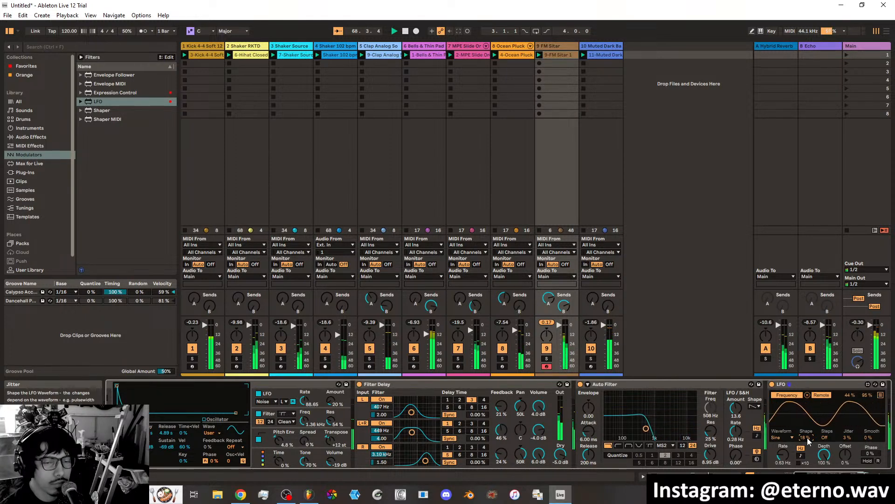
pyautogui.moveTo(826, 438)
pyautogui.mouseDown()
pyautogui.moveTo(826, 425)
pyautogui.moveTo(826, 444)
pyautogui.mouseUp()
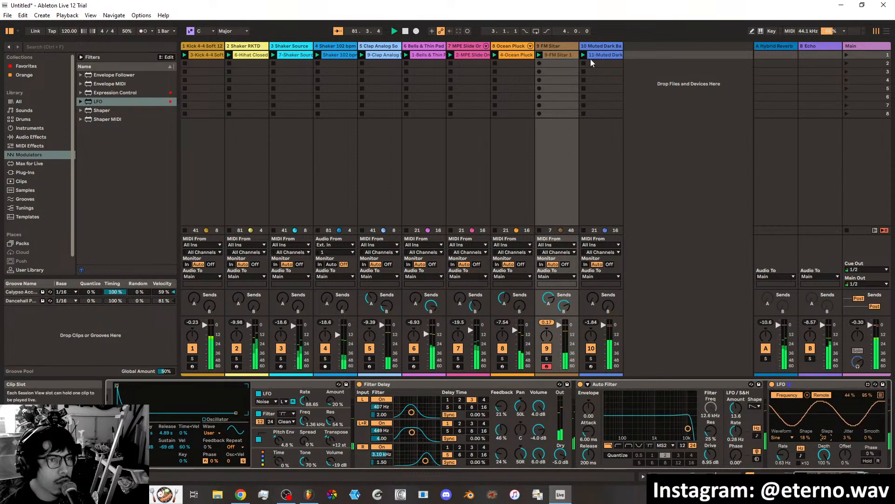
# Stop playback and switch between the Arrangement and Session views, ending in Session View.
pyautogui.click(405, 31)
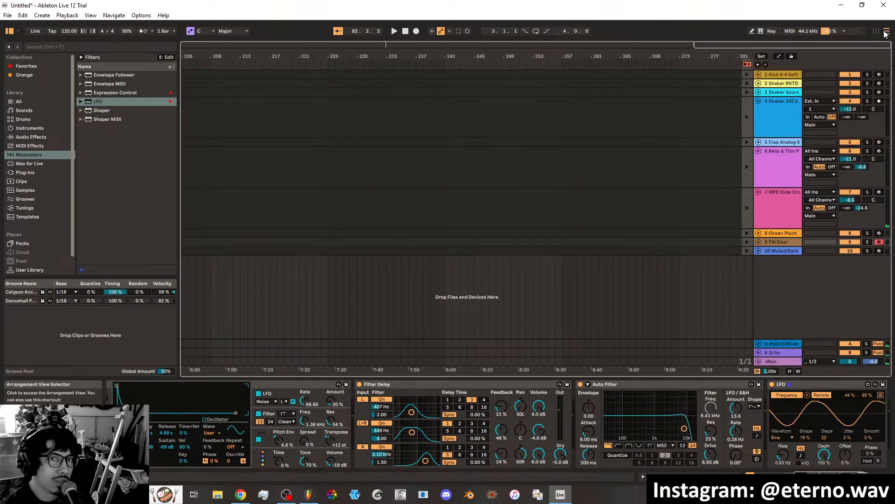
pyautogui.press('Tab')
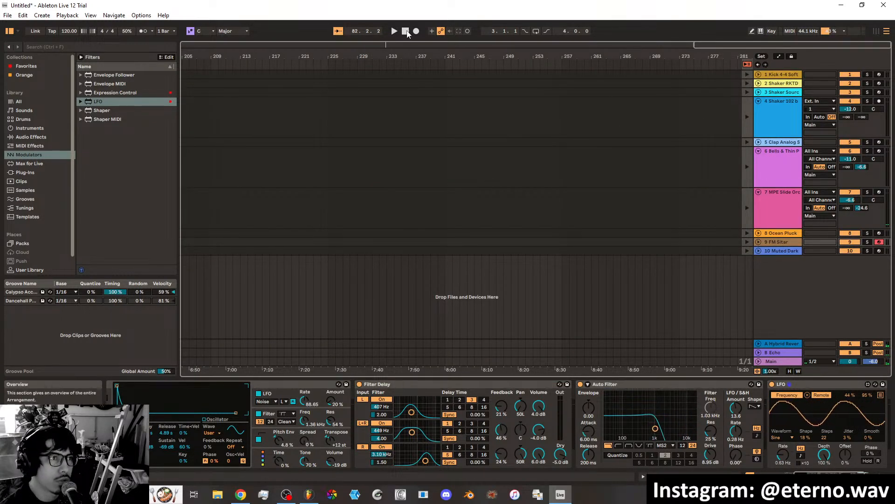
pyautogui.click(876, 31)
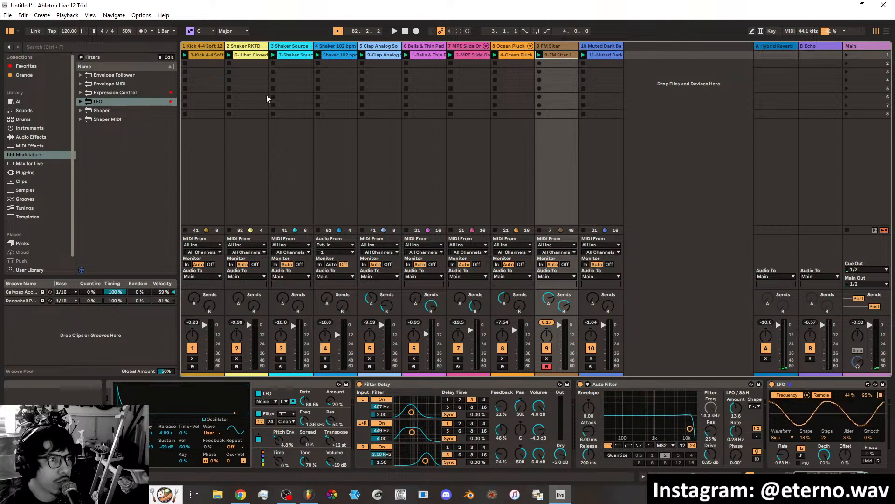
pyautogui.click(885, 31)
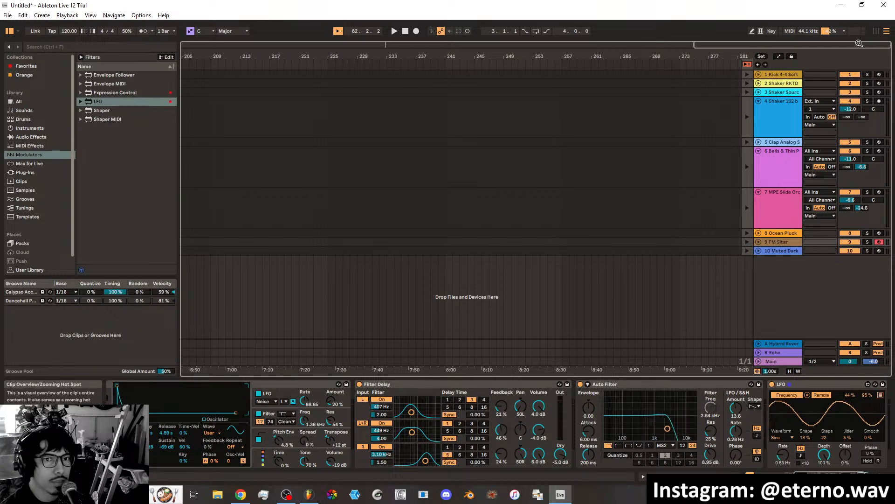
pyautogui.click(877, 31)
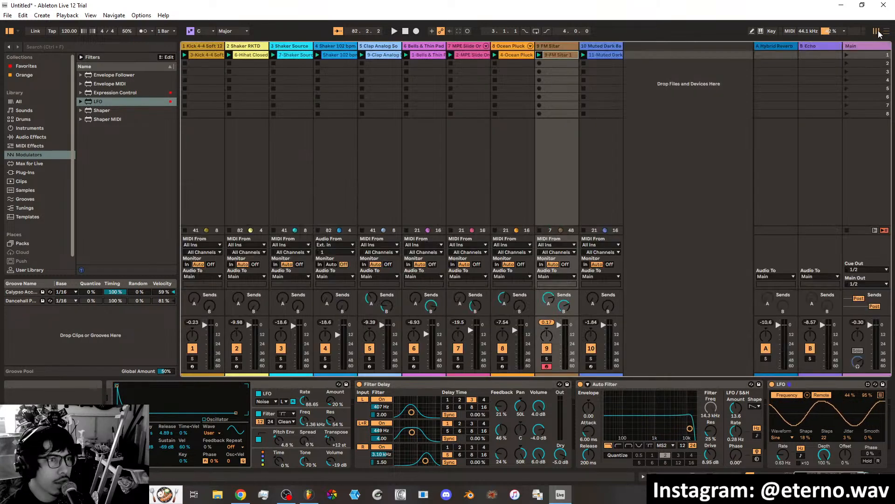
# Play the loop briefly, stop it, and move the Muted Dark Bass track in front of the FM Sitar track.
pyautogui.click(394, 31)
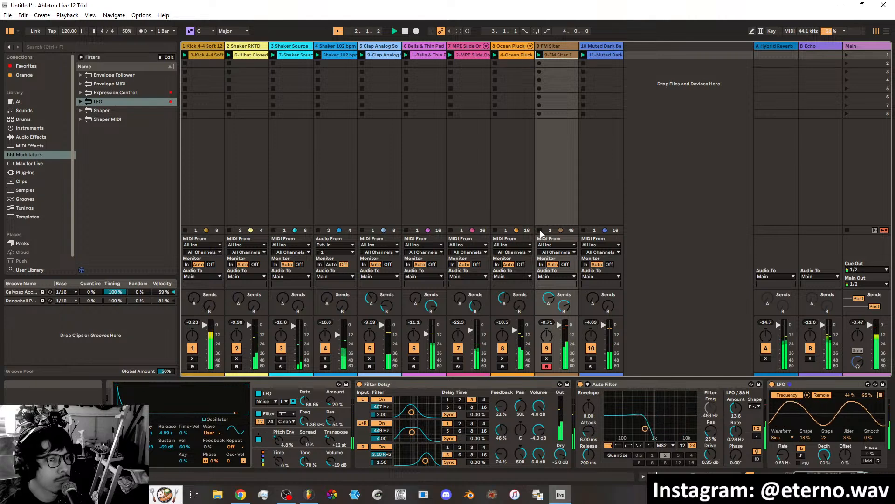
pyautogui.click(603, 46)
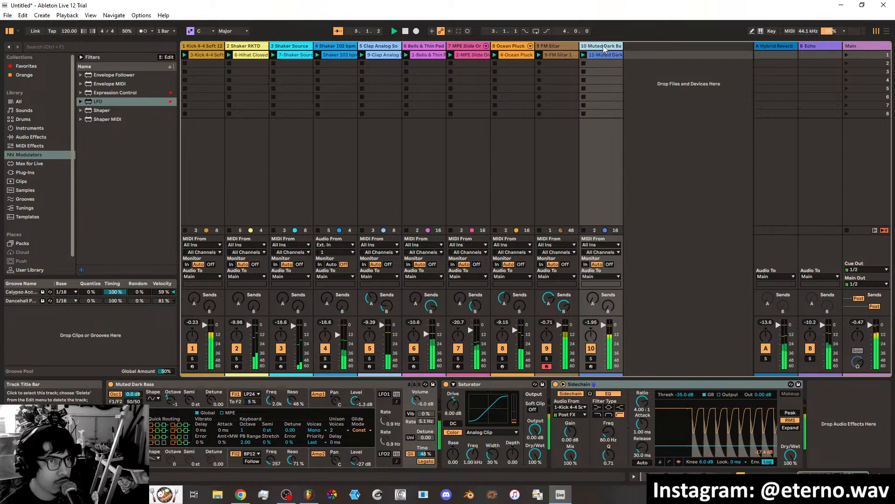
pyautogui.click(405, 32)
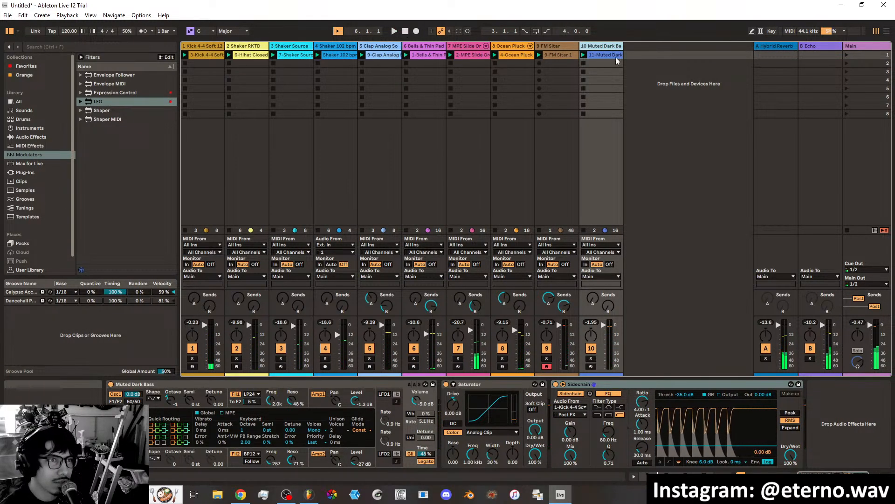
pyautogui.moveTo(602, 54); pyautogui.dragTo(543, 46)
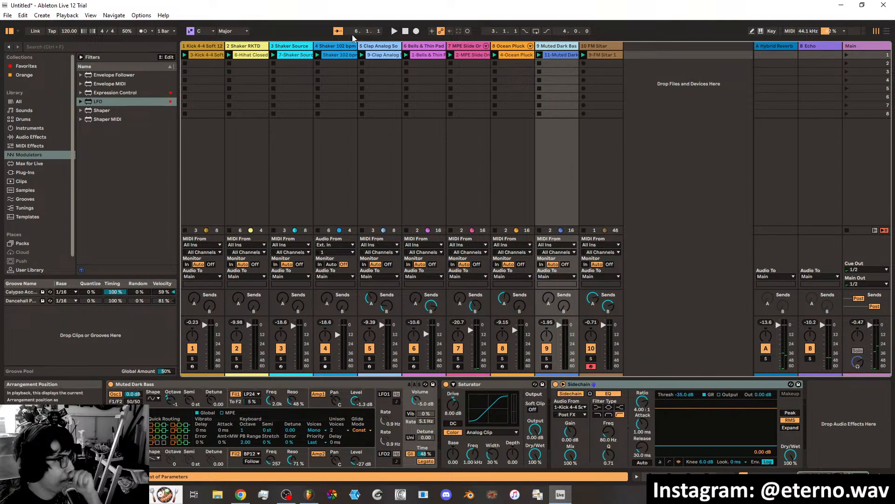
# Restart the loop, filter the browser's instruments to Lead sounds, and collapse the Analog presets.
pyautogui.click(395, 31)
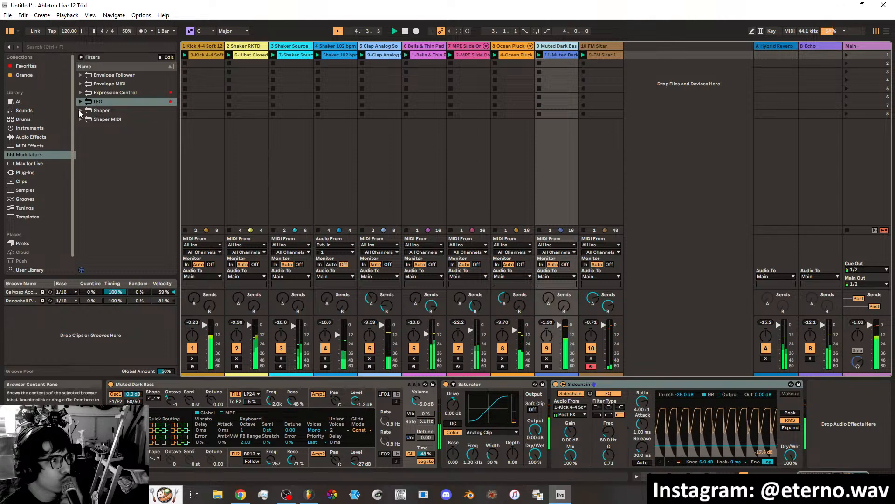
pyautogui.click(29, 128)
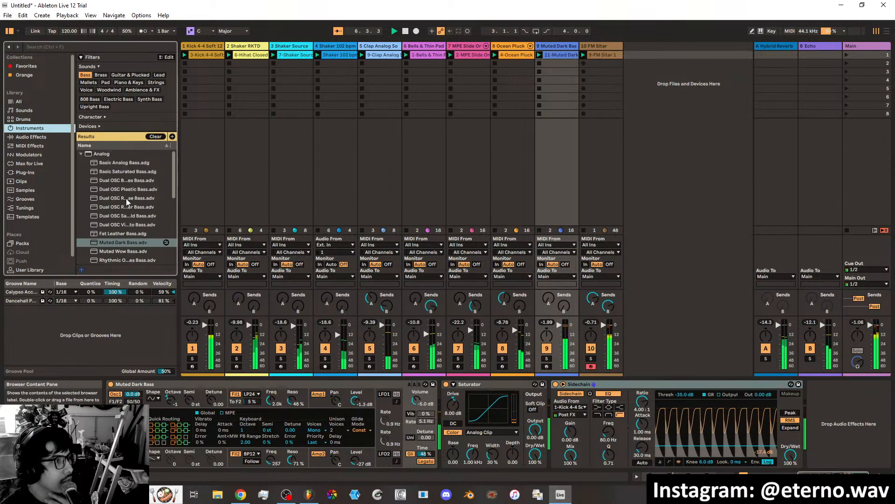
pyautogui.click(159, 75)
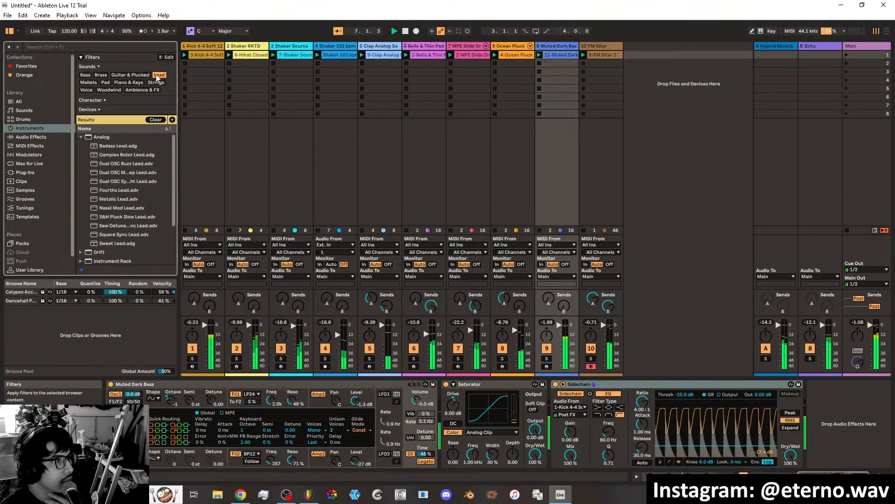
pyautogui.click(104, 137)
pyautogui.click(81, 138)
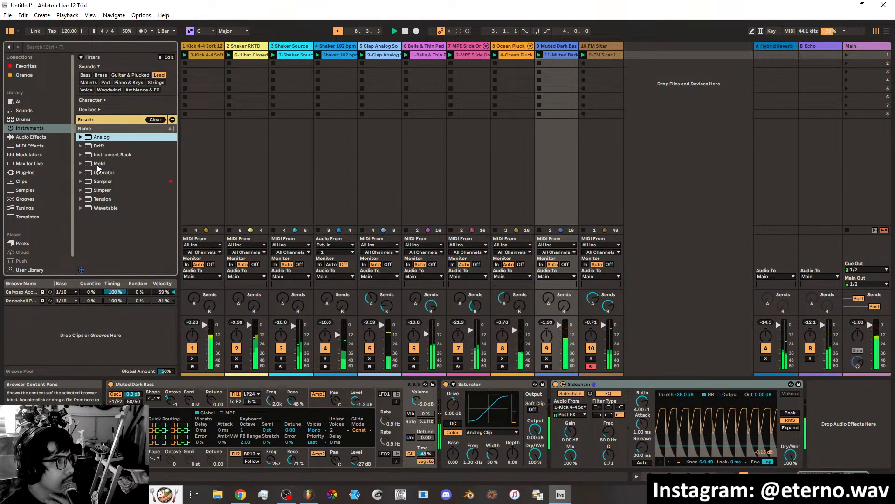
# Preview the Operator lead presets one after another, from Atom Lead through Disto Lead.
pyautogui.click(81, 172)
pyautogui.click(134, 192)
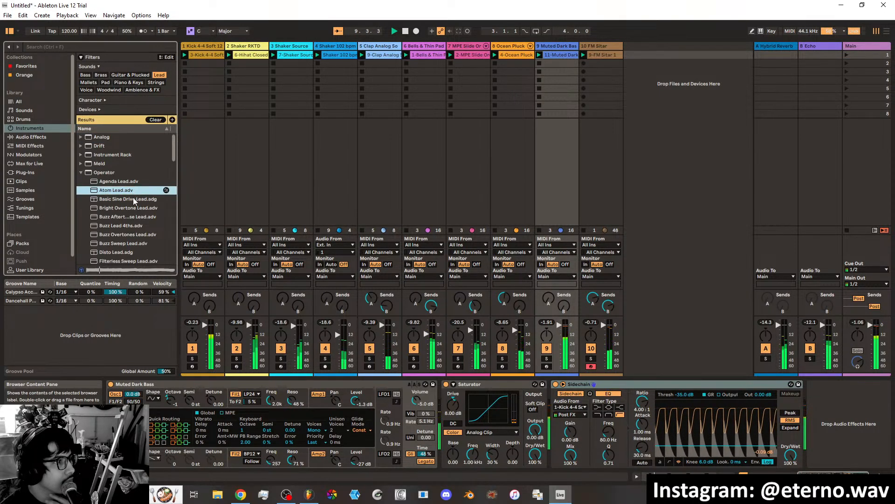
pyautogui.click(127, 198)
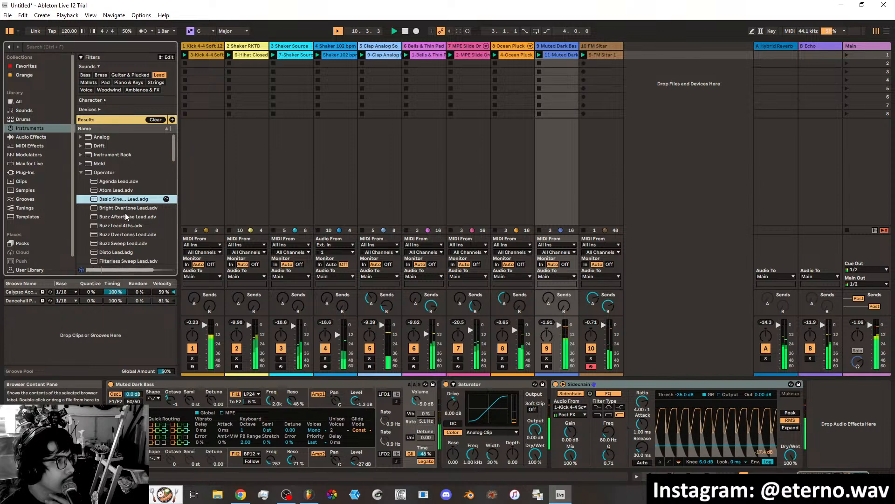
pyautogui.click(127, 208)
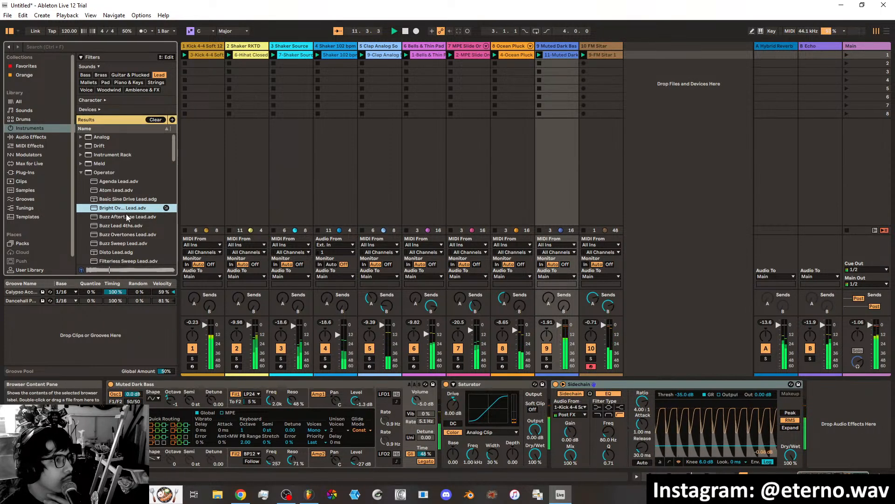
pyautogui.click(126, 216)
pyautogui.click(126, 225)
pyautogui.click(126, 234)
pyautogui.click(126, 243)
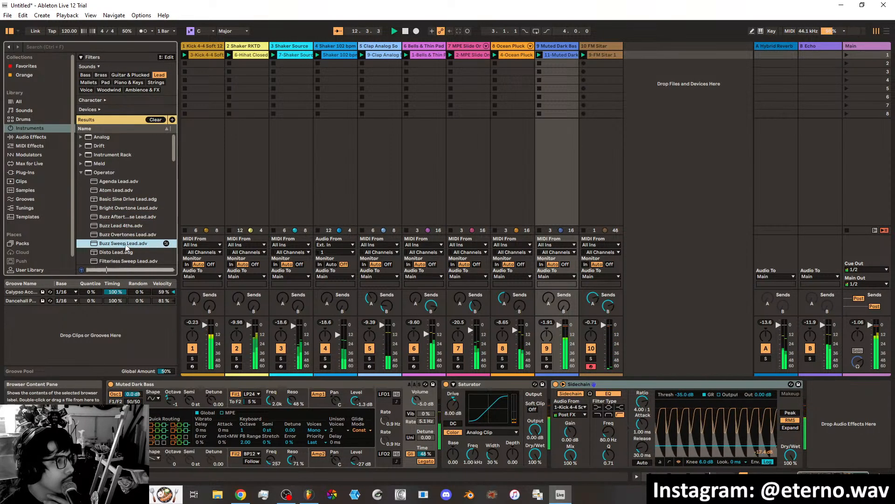
pyautogui.click(126, 252)
# Preview more Operator leads, from Filterless Sweep Lead through the FM leads and Formaggio Lead to Hollow Synth 16ths.
pyautogui.scroll(-2, 127, 229)
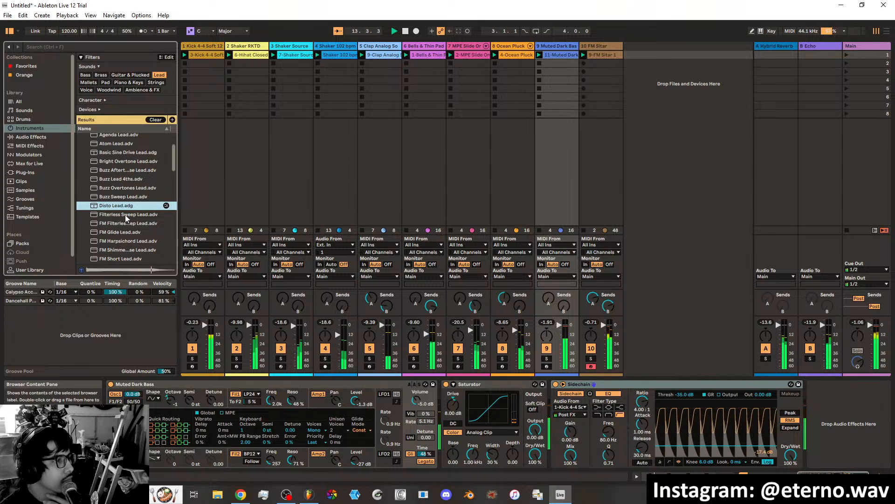
pyautogui.click(124, 216)
pyautogui.click(122, 223)
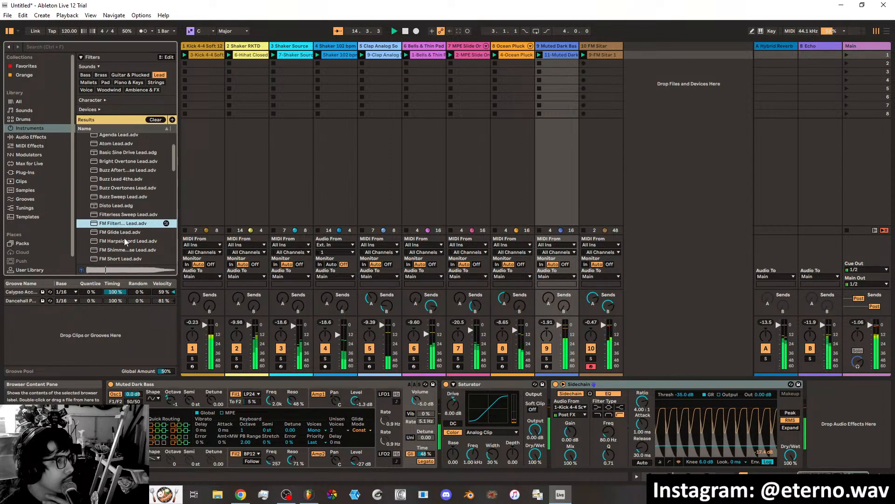
pyautogui.click(125, 241)
pyautogui.scroll(-1, 125, 241)
pyautogui.click(124, 231)
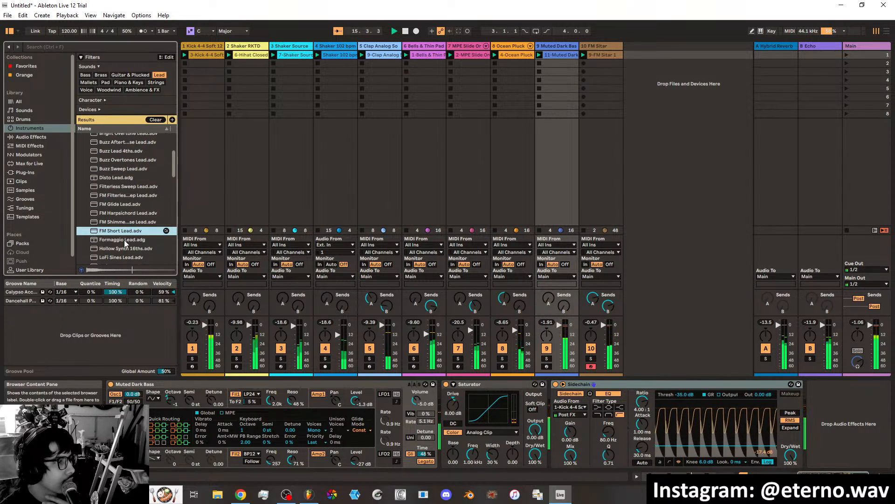
pyautogui.click(125, 239)
pyautogui.click(124, 224)
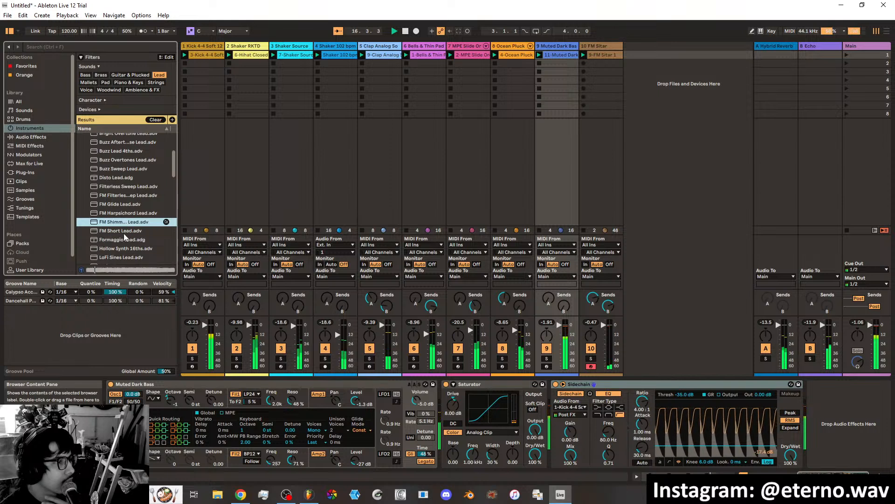
pyautogui.click(124, 247)
# Continue auditioning Operator leads, from LoFi Sines Lead through Portamento Male.
pyautogui.scroll(-1, 125, 224)
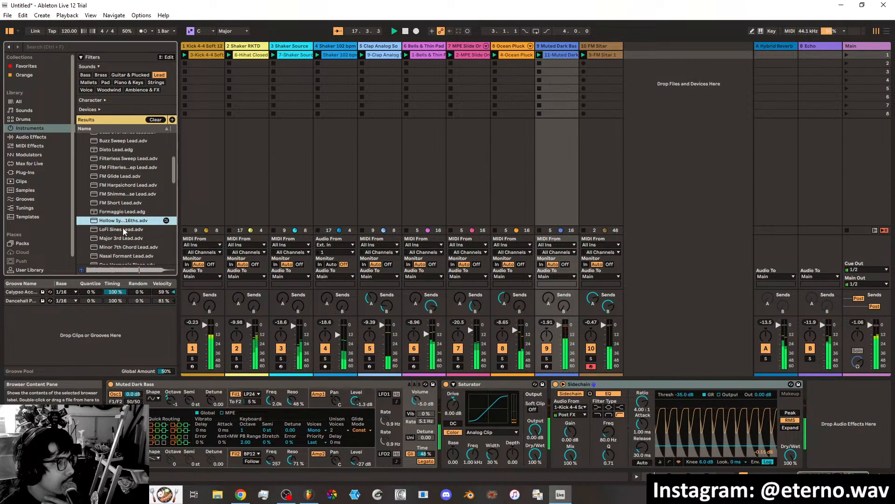
pyautogui.click(122, 229)
pyautogui.click(125, 238)
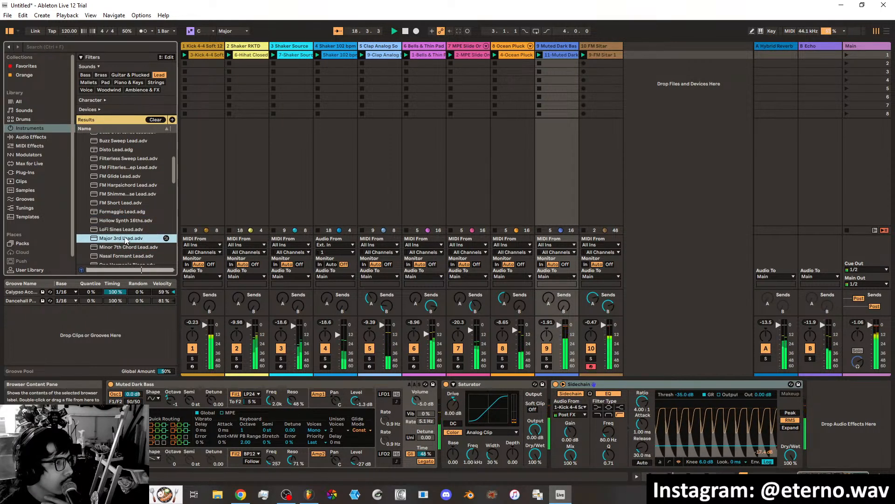
pyautogui.click(125, 247)
pyautogui.click(125, 256)
pyautogui.scroll(-1, 125, 256)
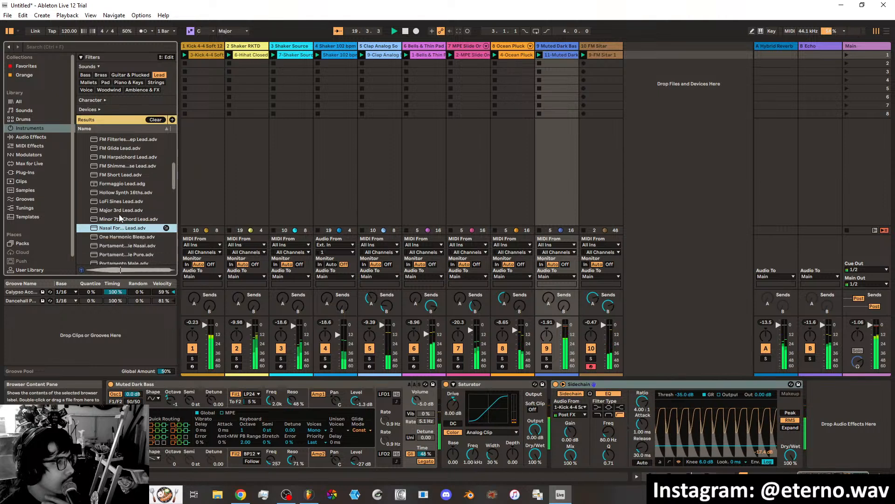
pyautogui.click(120, 237)
pyautogui.click(119, 247)
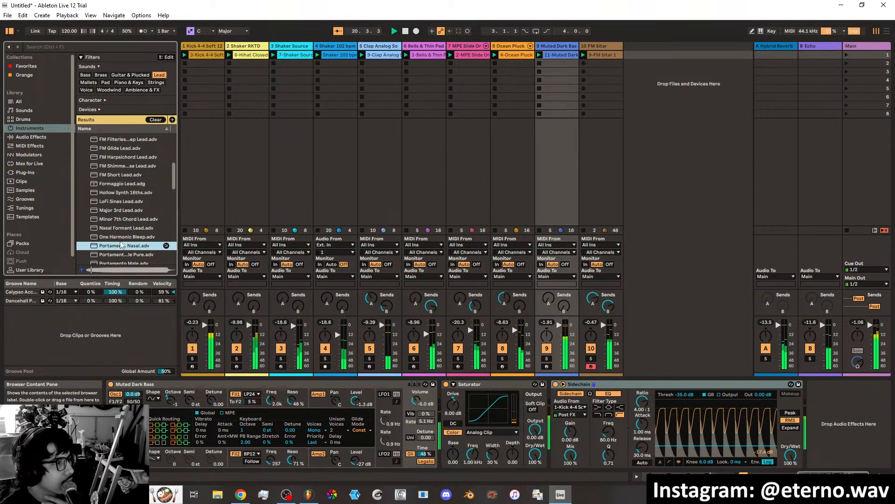
pyautogui.scroll(-1, 129, 231)
pyautogui.click(125, 217)
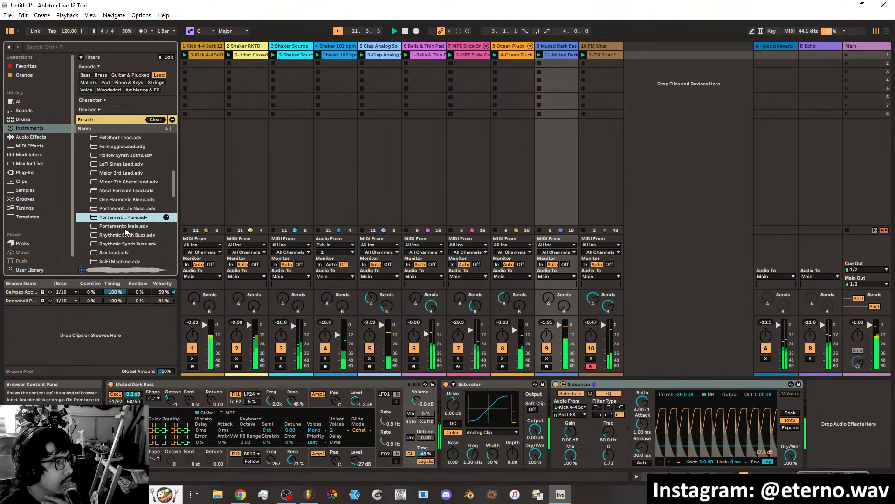
pyautogui.click(126, 227)
# Audition the Operator presets from Rhythmic Synth Buzz through SciFi Machine to Square 4 Waveforms.
pyautogui.click(129, 236)
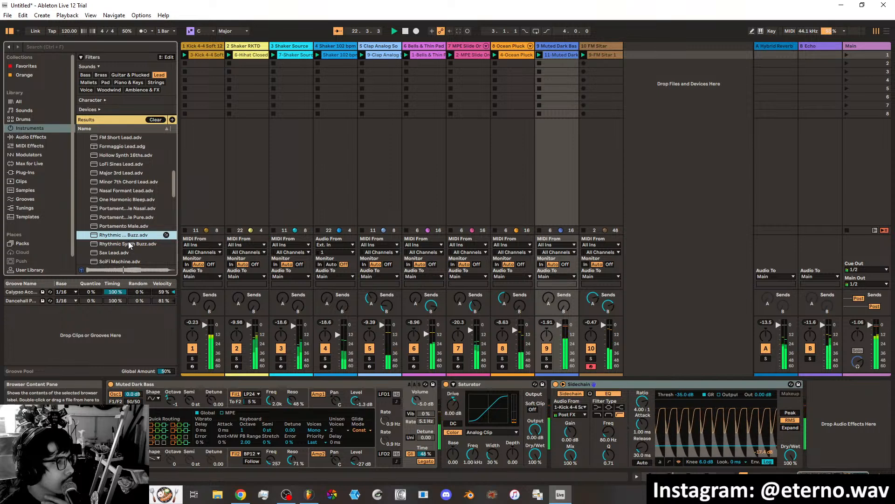
pyautogui.click(129, 245)
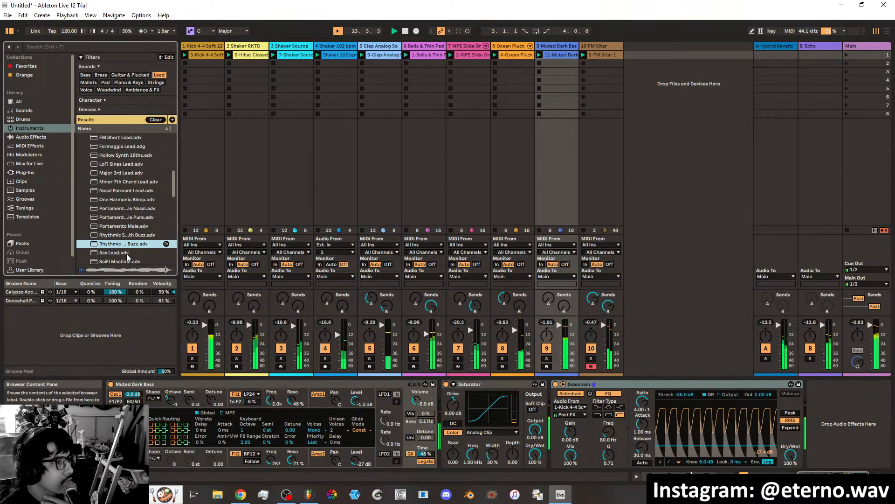
pyautogui.click(127, 253)
pyautogui.scroll(-2, 129, 253)
pyautogui.click(129, 222)
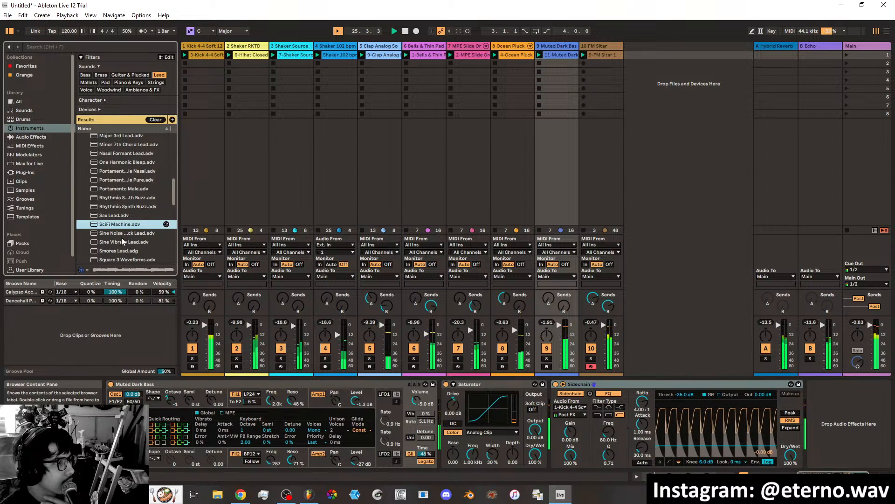
pyautogui.click(123, 241)
pyautogui.scroll(-2, 123, 242)
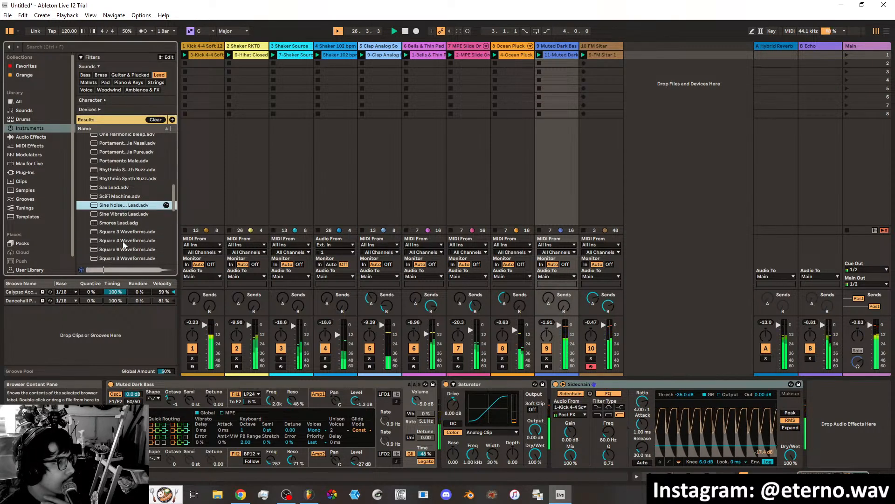
pyautogui.click(124, 231)
pyautogui.click(124, 240)
# Go back up the Operator leads and compare earlier ones again, including FM Harpsichord Lead, Buzz Overtones Lead and Basic Sine Drive Lead.
pyautogui.scroll(5, 113, 186)
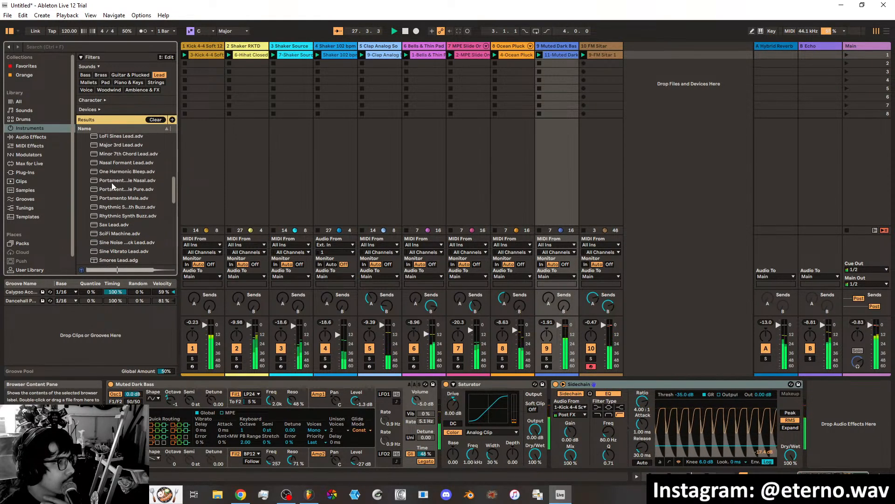
pyautogui.click(111, 166)
pyautogui.scroll(3, 115, 180)
pyautogui.click(121, 167)
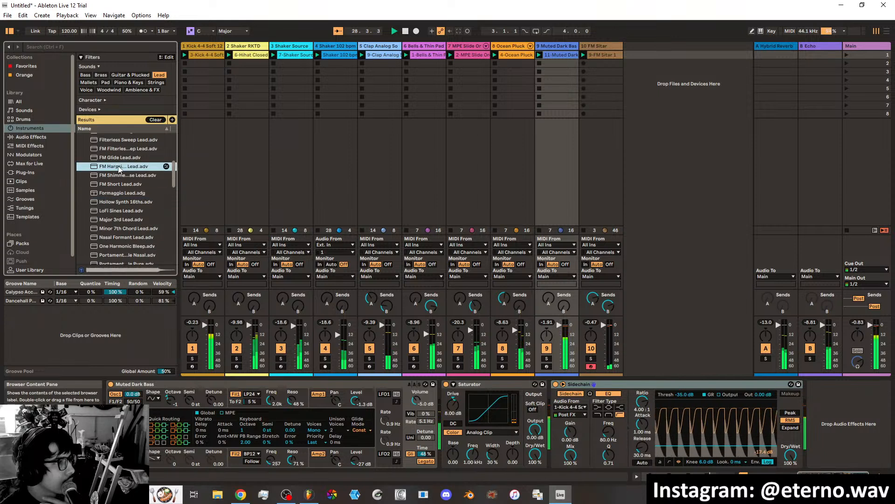
pyautogui.scroll(4, 122, 169)
pyautogui.click(121, 193)
pyautogui.click(121, 185)
pyautogui.click(121, 152)
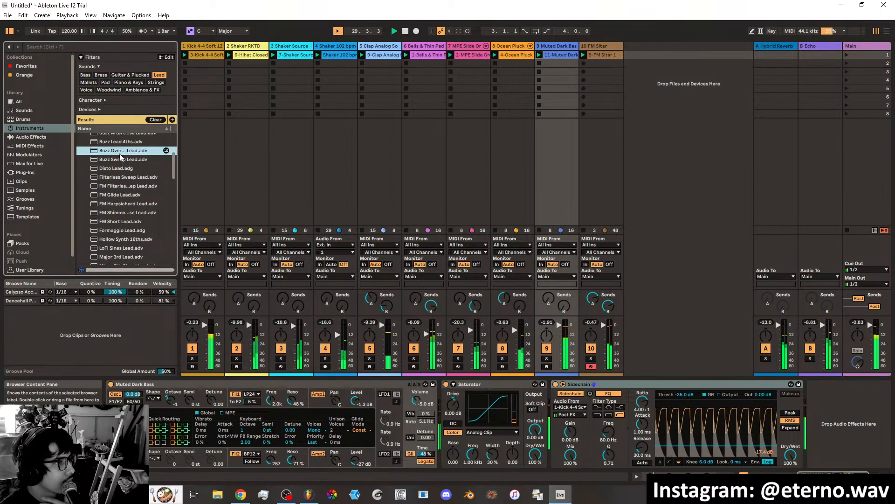
pyautogui.scroll(2, 119, 172)
pyautogui.click(117, 154)
pyautogui.scroll(2, 116, 171)
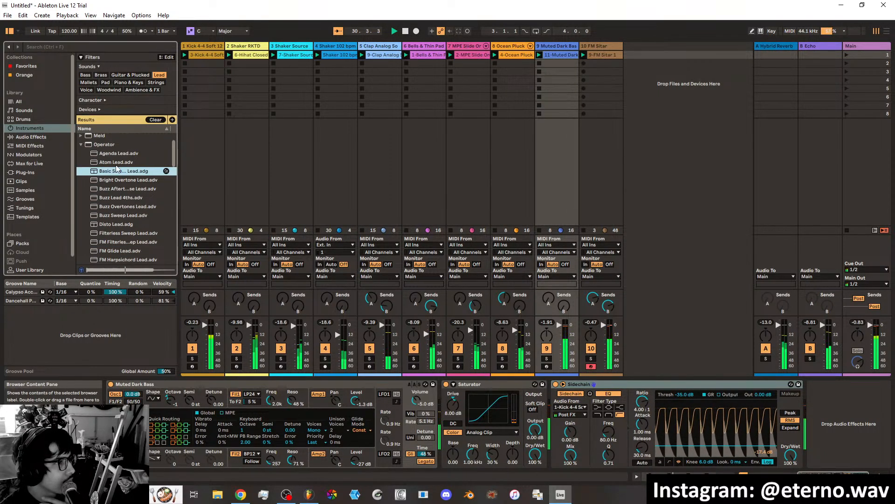
# Load the Atom Lead preset onto a new track after FM Sitar and select that track.
pyautogui.click(115, 163)
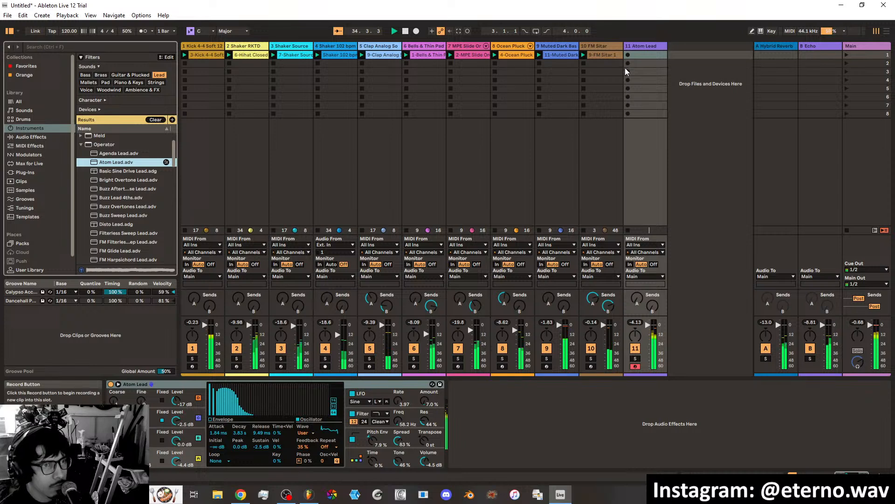
pyautogui.click(653, 53)
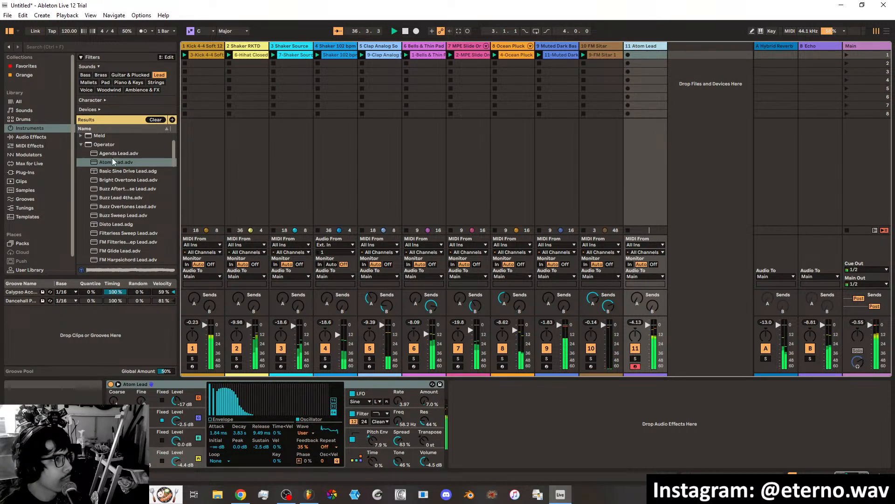
# Add the favorite Sidechain preset after Atom Lead, use the 1-Kick 4-4 track as its source, and set the threshold to -20.6 dB.
pyautogui.click(21, 64)
pyautogui.click(105, 129)
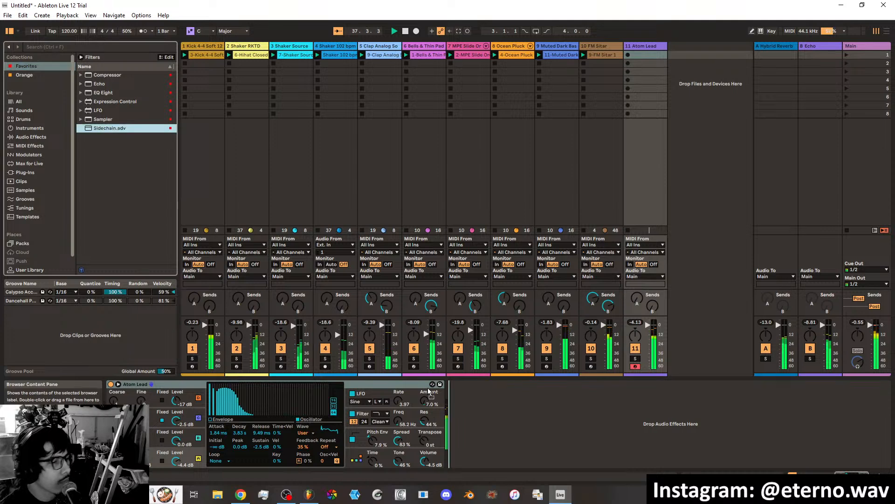
pyautogui.moveTo(452, 403); pyautogui.dragTo(452, 403)
pyautogui.click(466, 407)
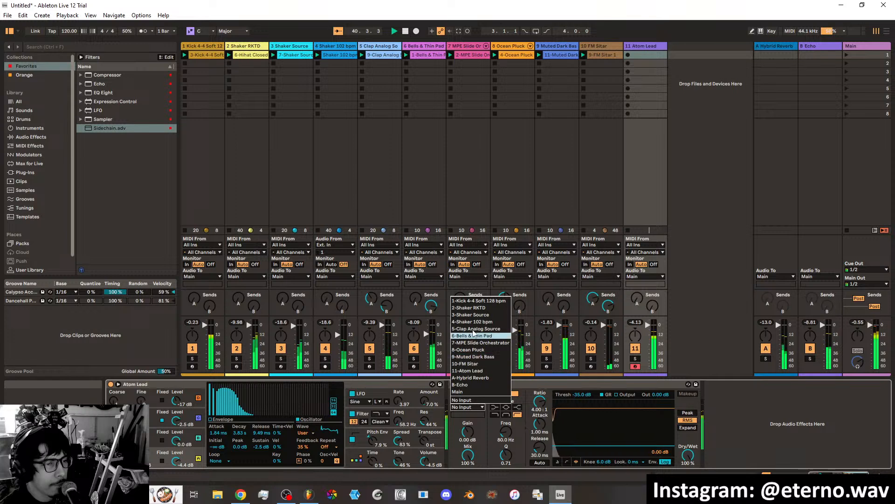
pyautogui.click(478, 300)
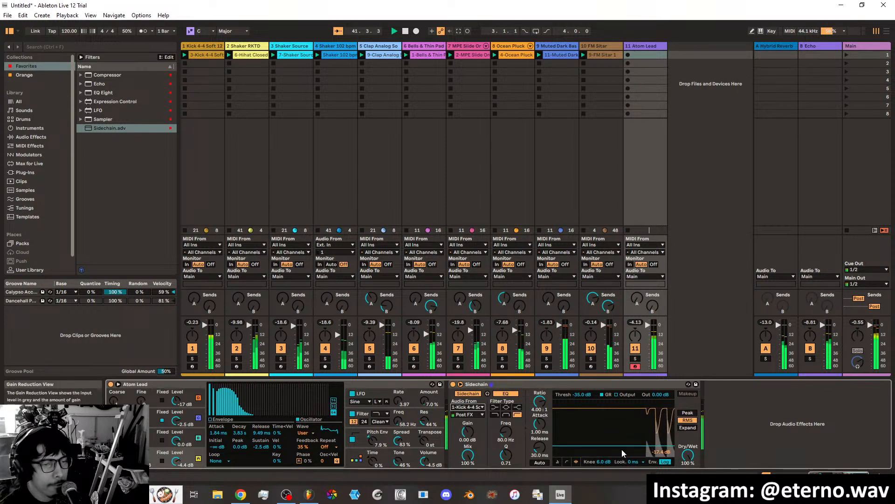
pyautogui.moveTo(623, 446); pyautogui.dragTo(622, 436)
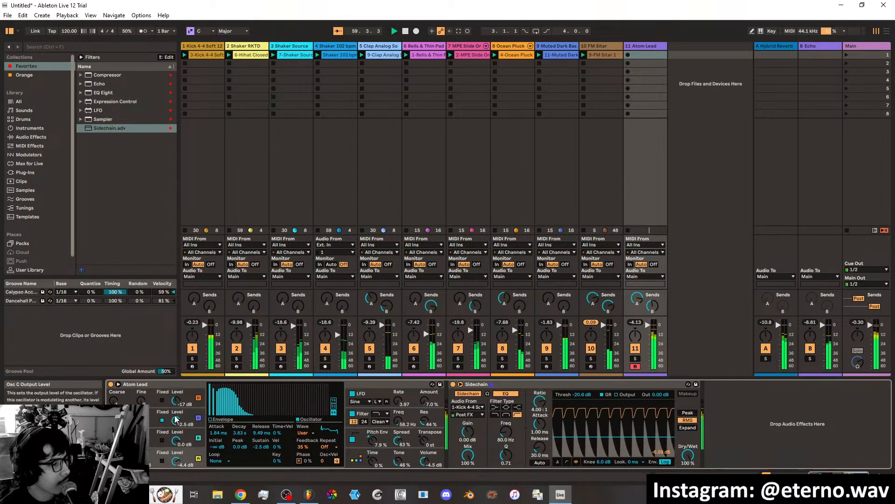
# Set Atom Lead's oscillator levels to A -1.0, B -2.9, C -1.6 and D -21 dB, and the Sidechain threshold to -19.7 dB.
pyautogui.moveTo(176, 400)
pyautogui.mouseDown()
pyautogui.moveTo(176, 373)
pyautogui.moveTo(177, 436)
pyautogui.moveTo(176, 404)
pyautogui.mouseUp()
pyautogui.moveTo(175, 440)
pyautogui.mouseDown()
pyautogui.moveTo(176, 457)
pyautogui.moveTo(175, 433)
pyautogui.moveTo(175, 475)
pyautogui.moveTo(177, 451)
pyautogui.mouseUp()
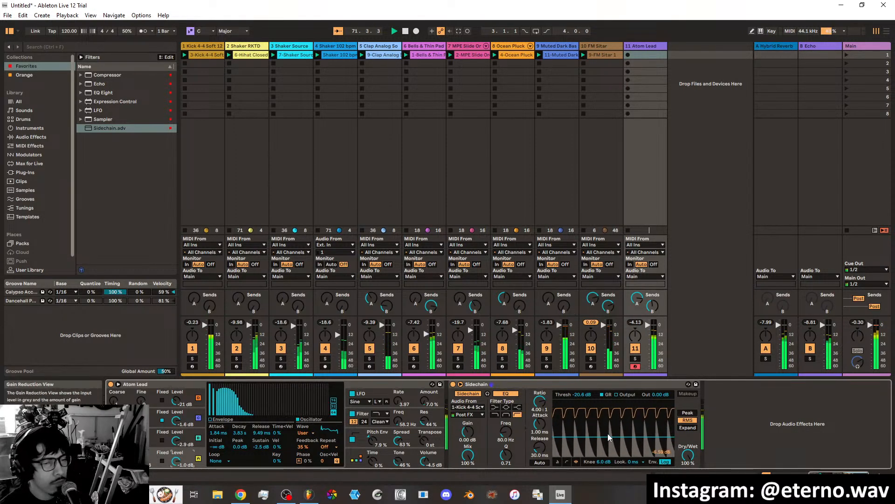
pyautogui.moveTo(608, 433); pyautogui.dragTo(608, 451)
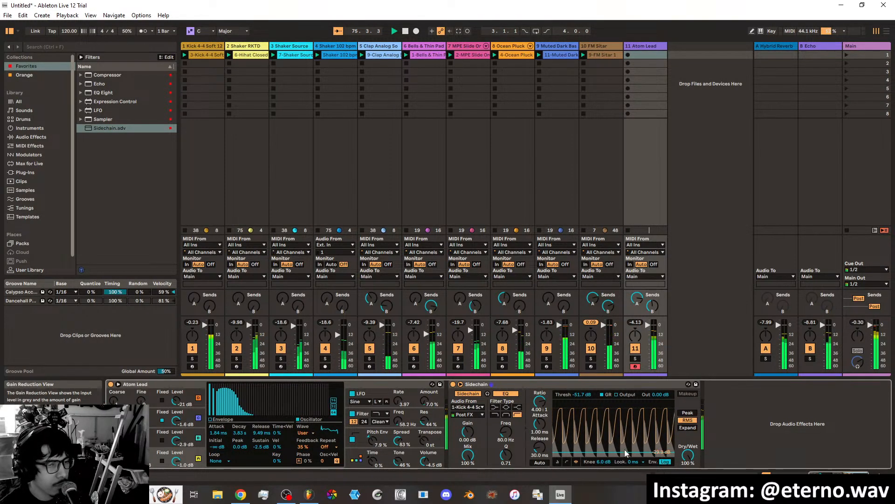
pyautogui.moveTo(625, 451); pyautogui.dragTo(622, 435)
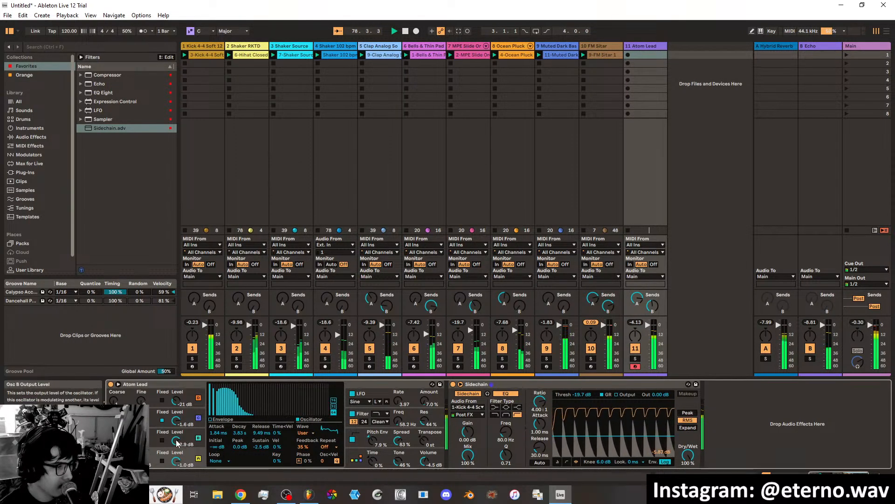
# Raise Atom Lead's oscillator D level to -6.3 dB and set its LFO rate to 17.13 and amount to 6.3%.
pyautogui.moveTo(176, 442); pyautogui.dragTo(177, 385)
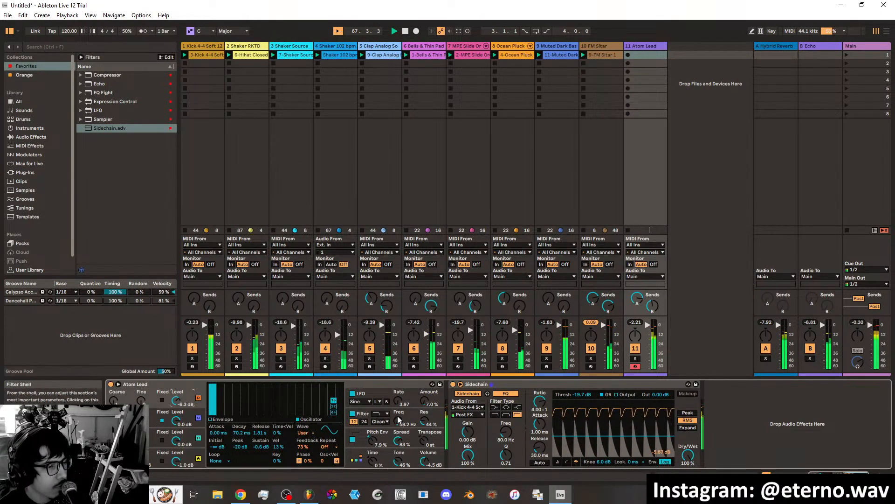
pyautogui.click(394, 392)
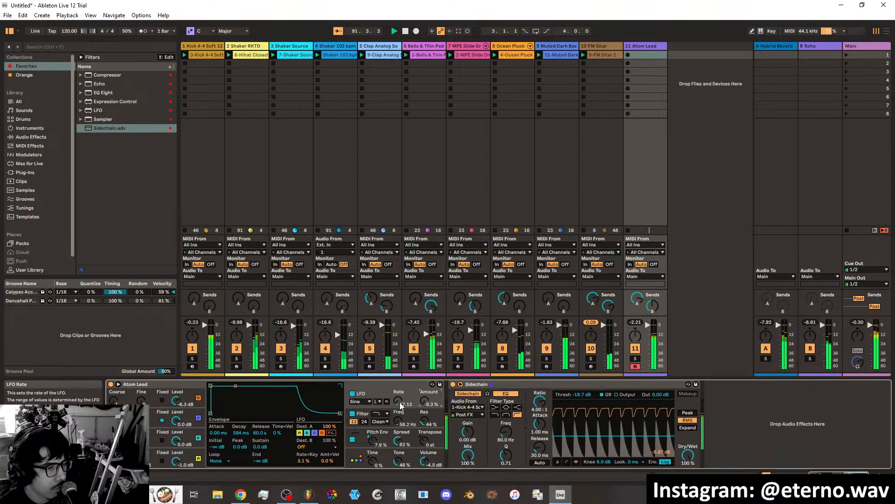
pyautogui.moveTo(399, 406); pyautogui.dragTo(399, 387)
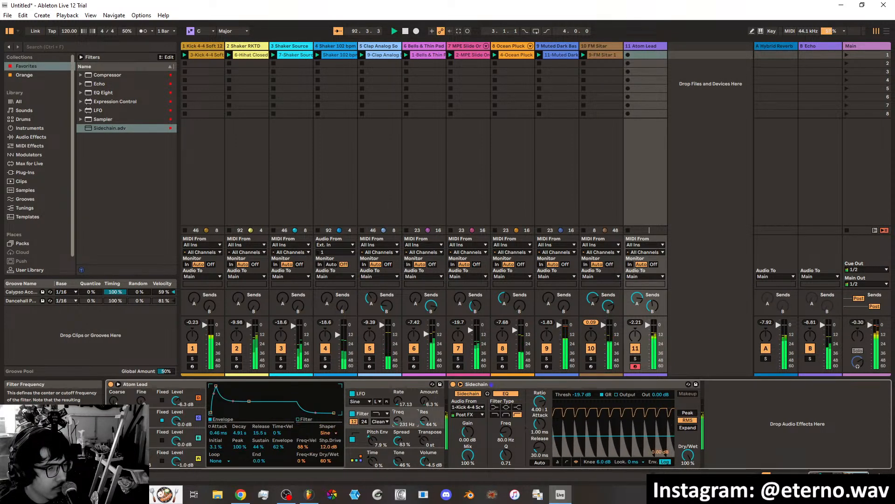
# Switch Atom Lead's filter to the 24 dB slope, with the frequency at 96.9 Hz and the resonance at 29%.
pyautogui.moveTo(398, 421); pyautogui.dragTo(398, 454)
pyautogui.click(365, 422)
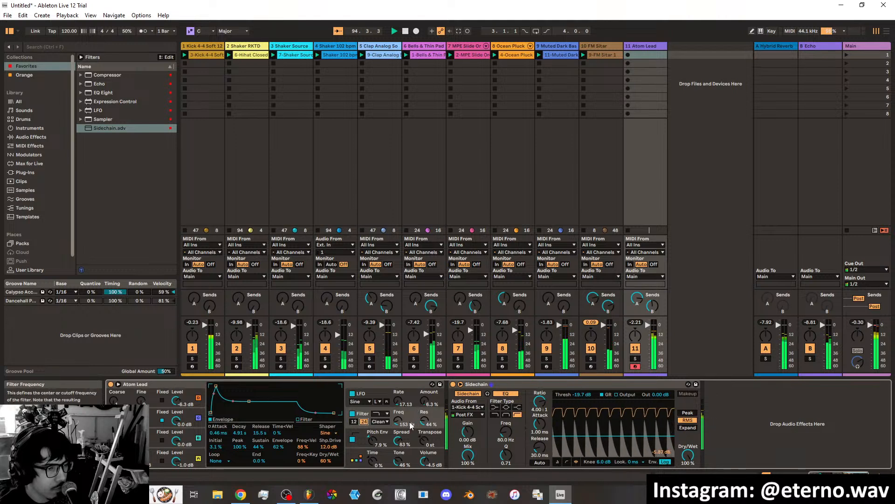
pyautogui.moveTo(412, 422)
pyautogui.mouseDown()
pyautogui.moveTo(424, 432)
pyautogui.moveTo(399, 411)
pyautogui.moveTo(400, 422)
pyautogui.mouseUp()
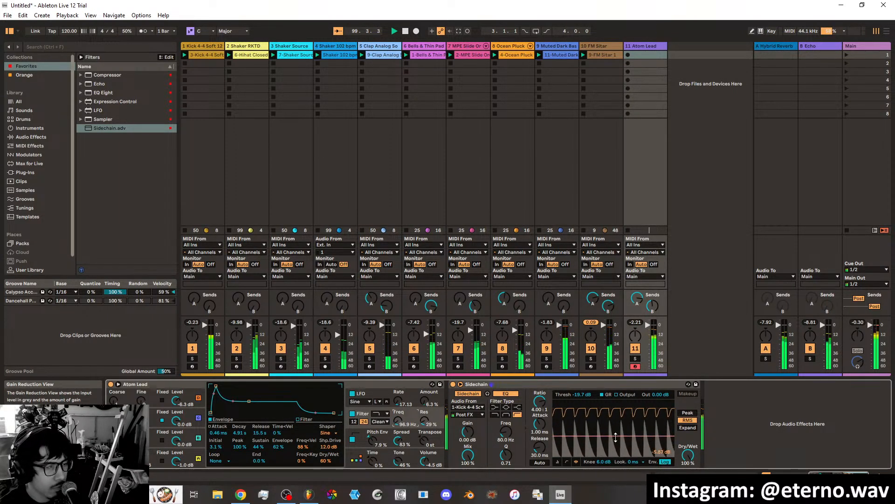
# Set Atom Lead's Sidechain threshold to -21.7 dB, and add the favorite Sidechain preset after FM Sitar's LFO with 1-Kick 4-4 Soft 128 bpm as its source.
pyautogui.moveTo(612, 436); pyautogui.dragTo(613, 437)
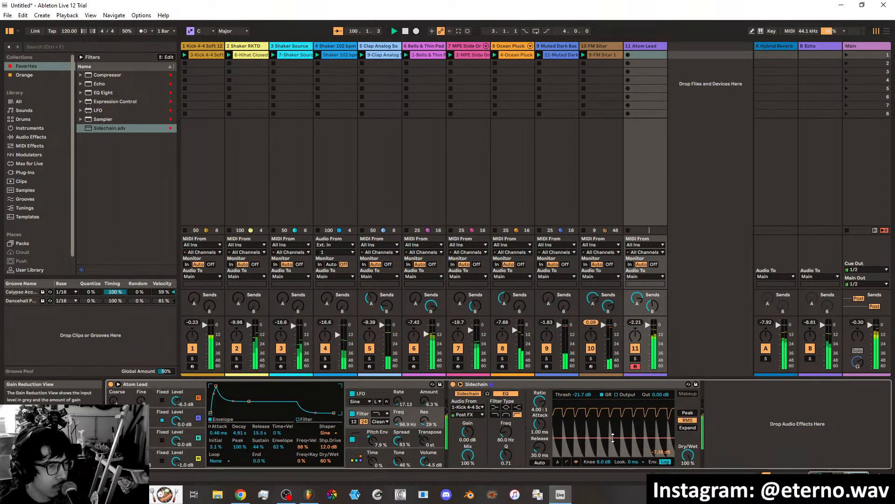
pyautogui.click(605, 45)
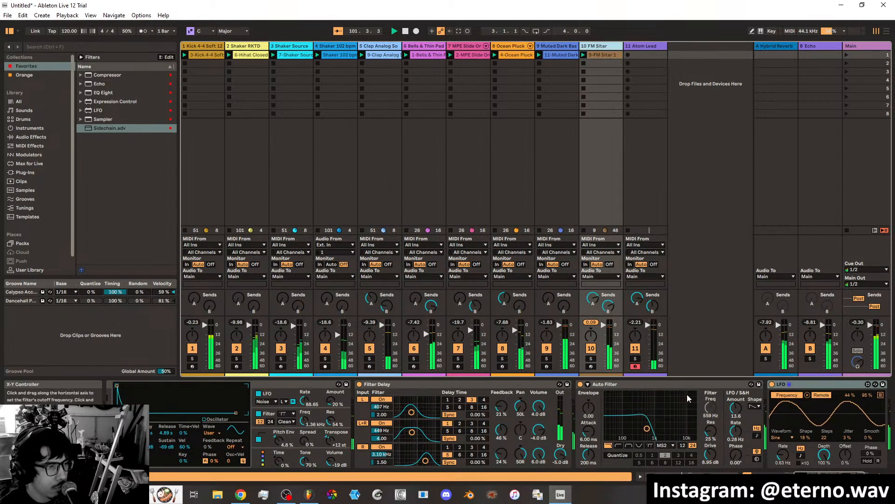
pyautogui.click(858, 476)
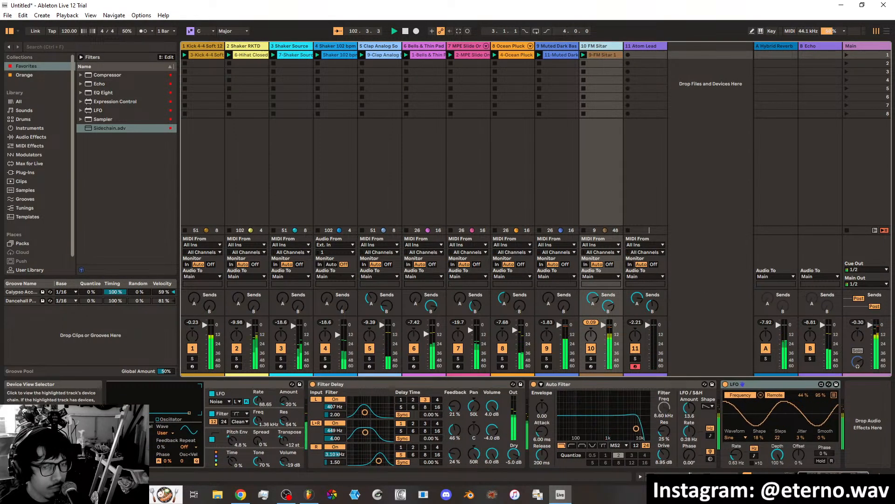
pyautogui.moveTo(102, 127); pyautogui.dragTo(849, 413)
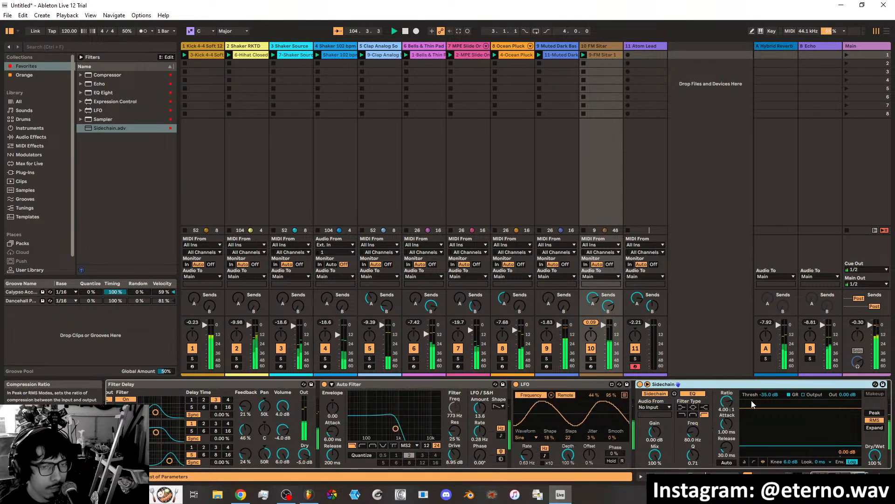
pyautogui.click(666, 407)
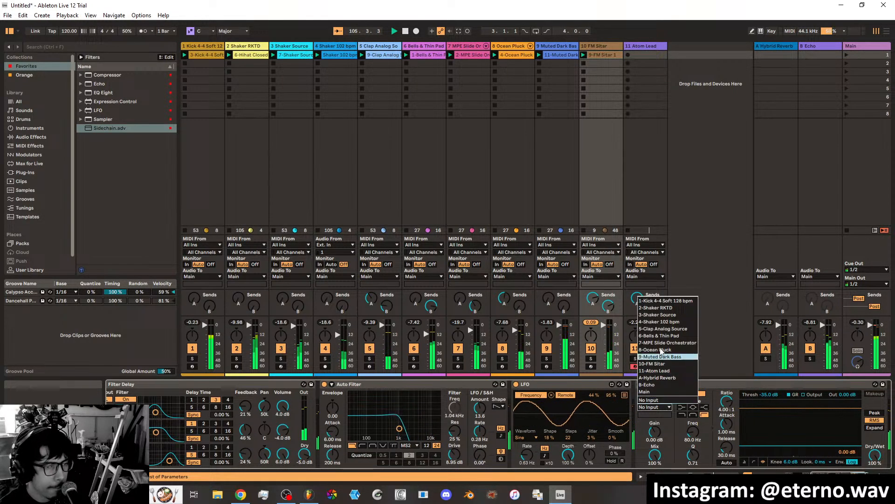
pyautogui.click(665, 301)
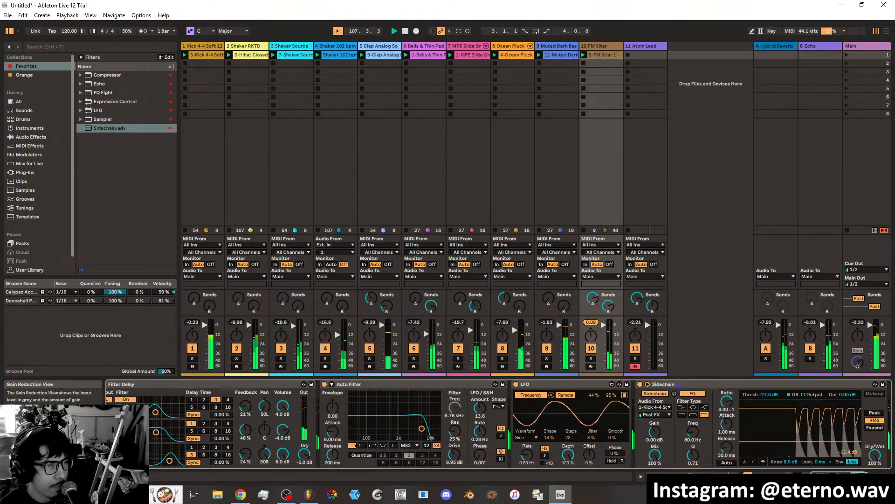
# Compare the sidechains on Muted Dark Bass and Ocean Pluck, set FM Sitar's Sidechain threshold to -40.3 dB, and arm the FM Sitar track.
pyautogui.moveTo(793, 441); pyautogui.dragTo(792, 445)
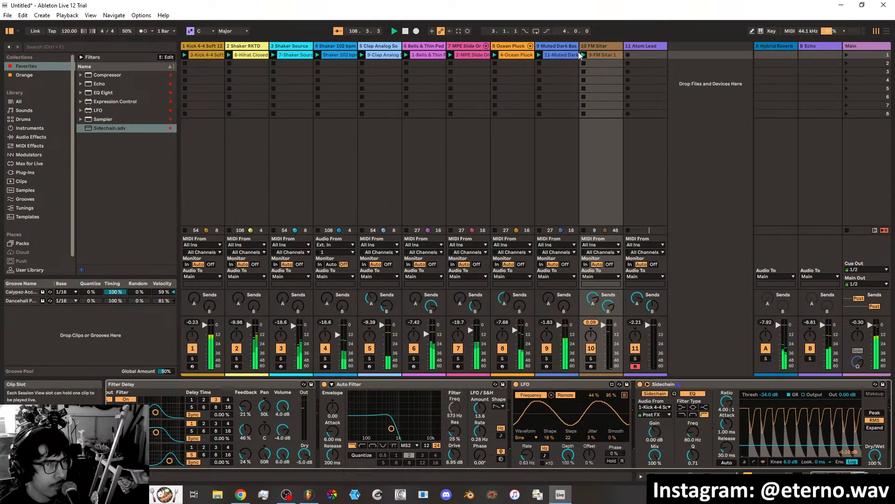
pyautogui.click(559, 47)
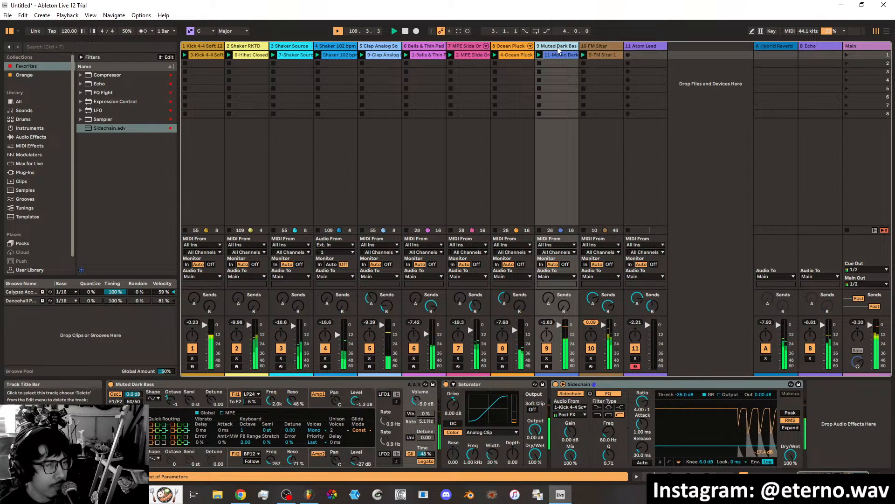
pyautogui.click(516, 47)
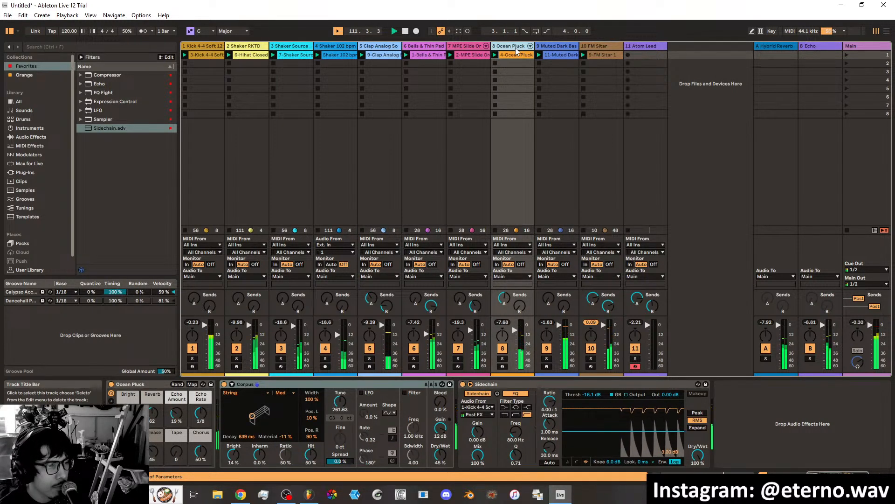
pyautogui.click(603, 49)
pyautogui.moveTo(773, 443); pyautogui.dragTo(773, 450)
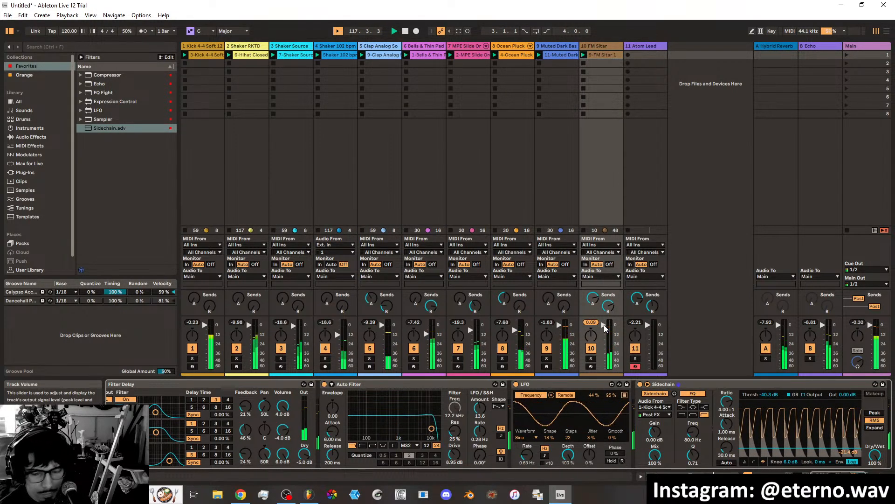
pyautogui.click(590, 366)
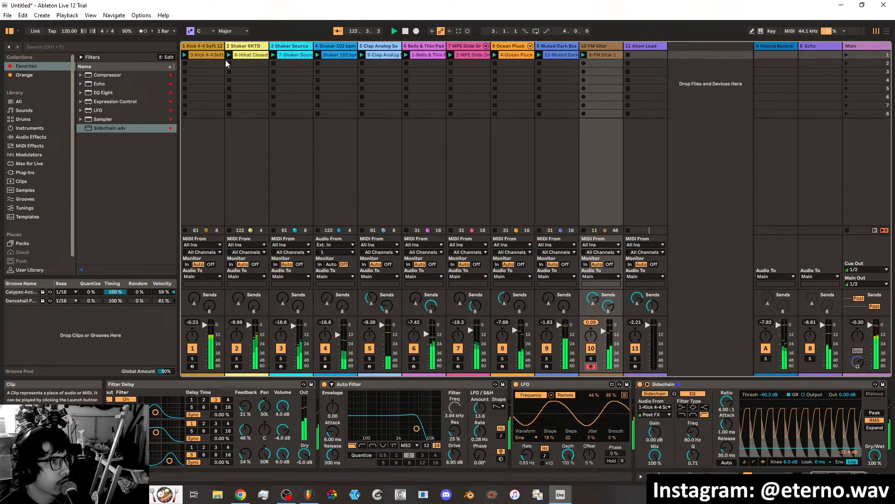
# Duplicate the kick clip into the second slot of its track, open the copy's notes and launch it.
pyautogui.click(211, 56)
pyautogui.rightClick(206, 57)
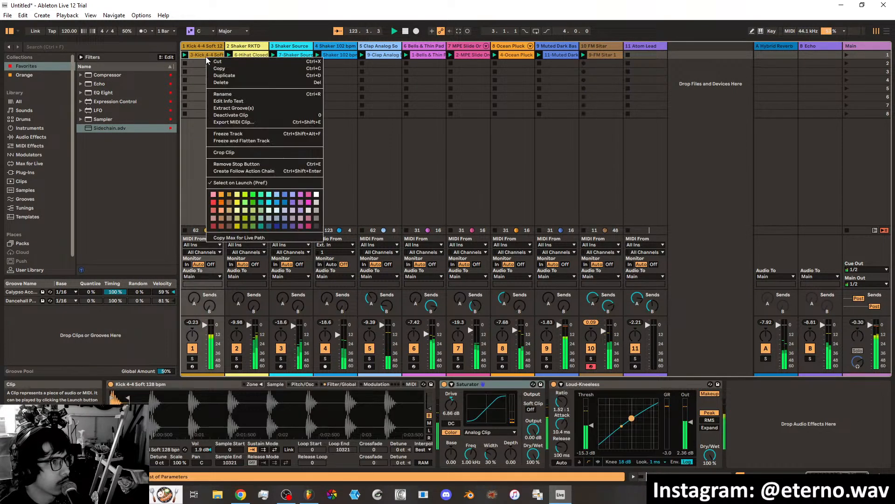
pyautogui.click(228, 76)
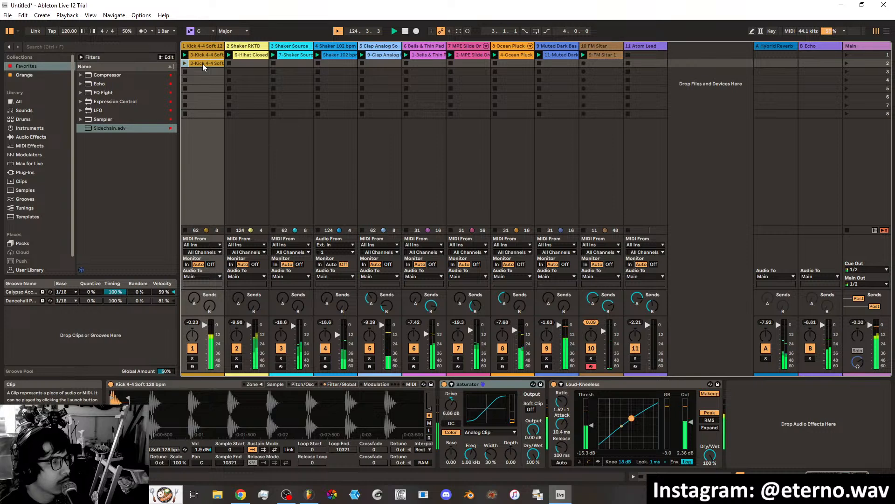
pyautogui.doubleClick(203, 64)
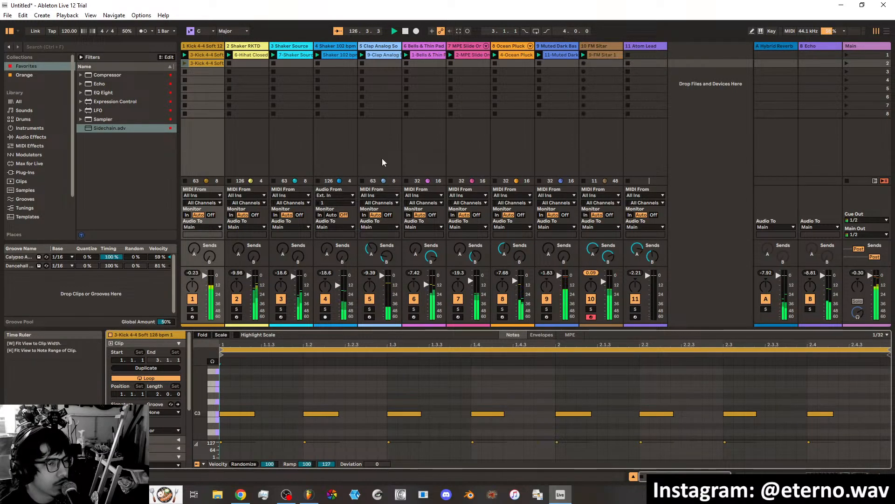
pyautogui.click(185, 64)
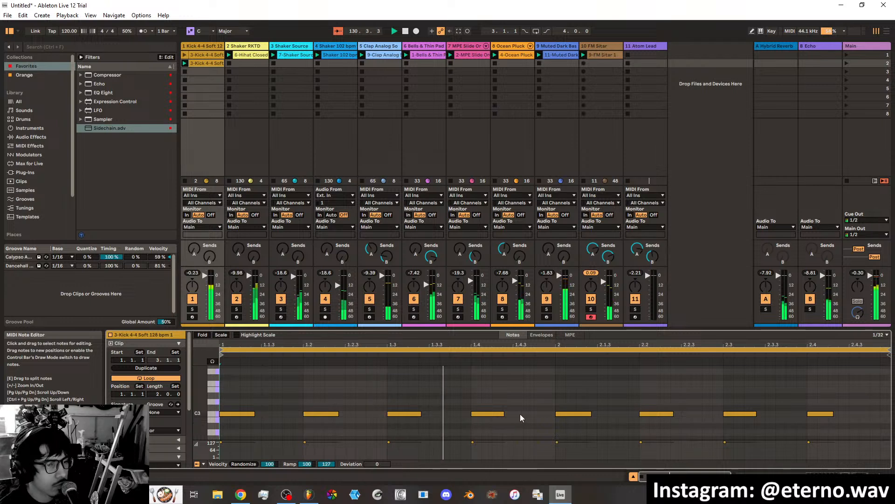
# Add an extra C3 kick note at 1.4.3 in the duplicated clip and set the clip's loop length to 4 bars.
pyautogui.click(487, 413)
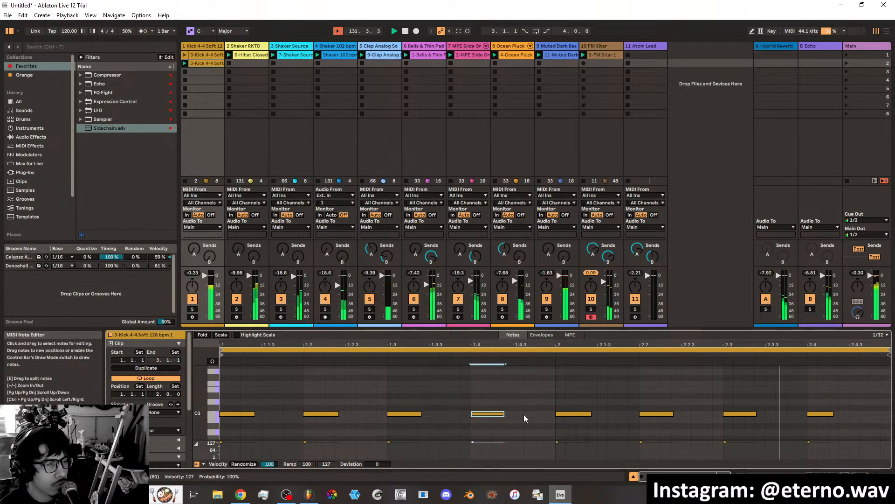
pyautogui.doubleClick(525, 414)
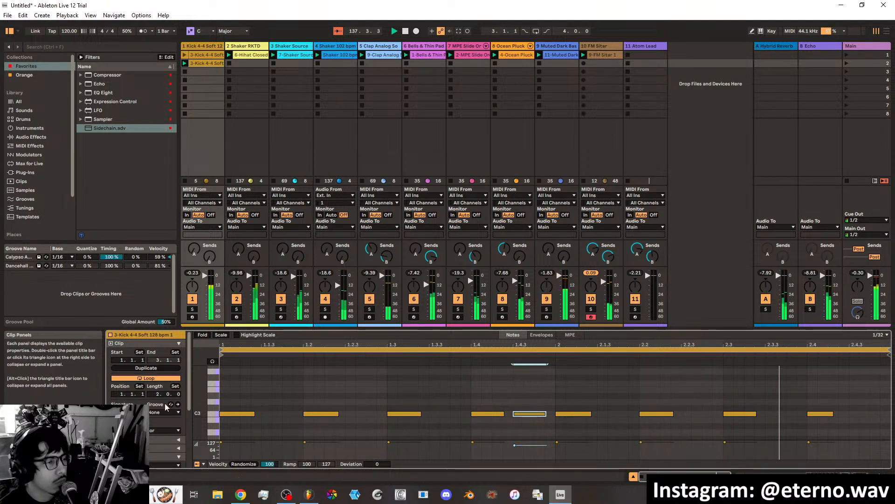
pyautogui.moveTo(159, 394); pyautogui.dragTo(159, 387)
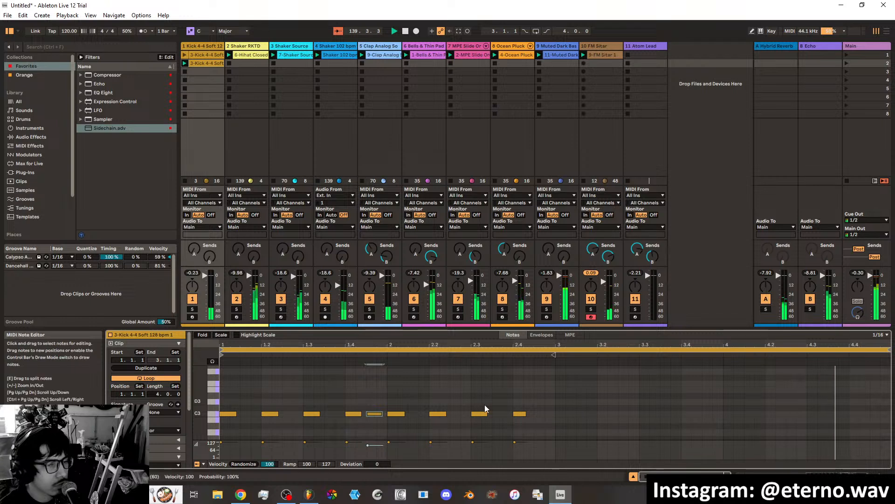
# Duplicate all kick notes from bars 1 and 2 into bars 3 and 4 of the clip.
pyautogui.moveTo(533, 411); pyautogui.dragTo(242, 421)
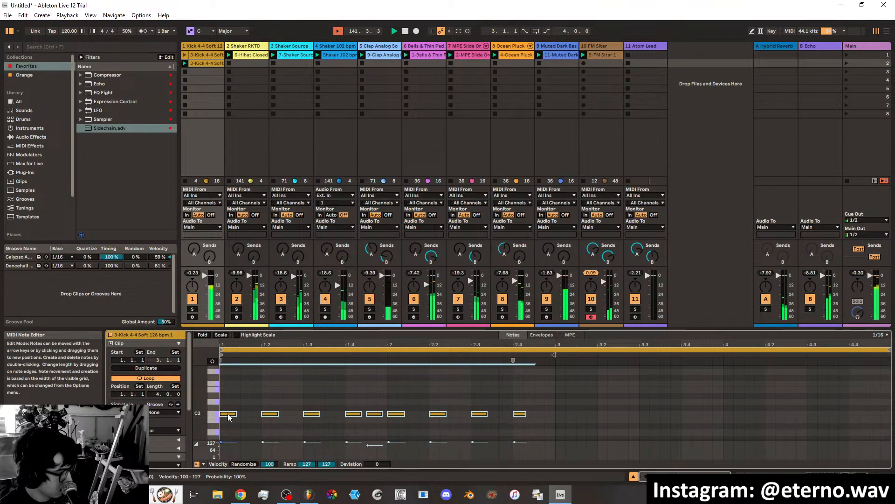
pyautogui.hotkey('ctrl', 'd')
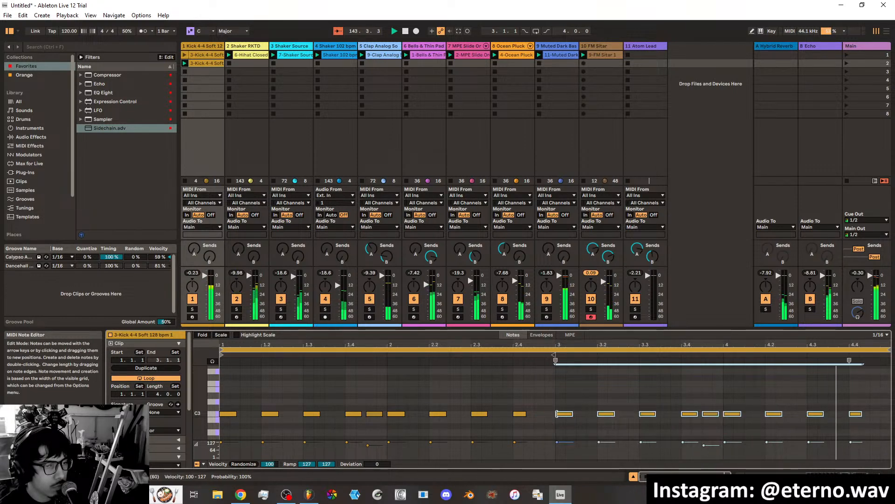
pyautogui.rightClick(664, 396)
pyautogui.press('Escape')
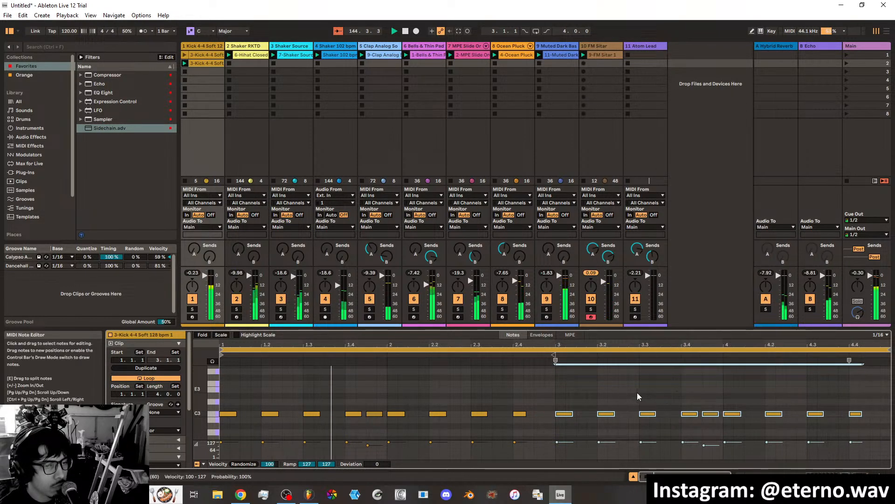
pyautogui.click(514, 395)
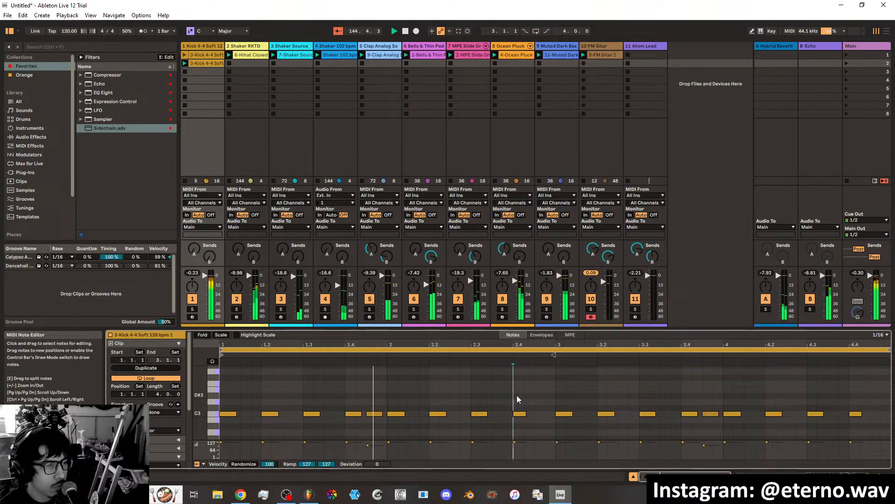
# Replace the copied C3 kick at 3.4.3 with a velocity-64 kick at 3.4.4, and slightly lower the velocity of the kick at 1.4.3.
pyautogui.doubleClick(712, 415)
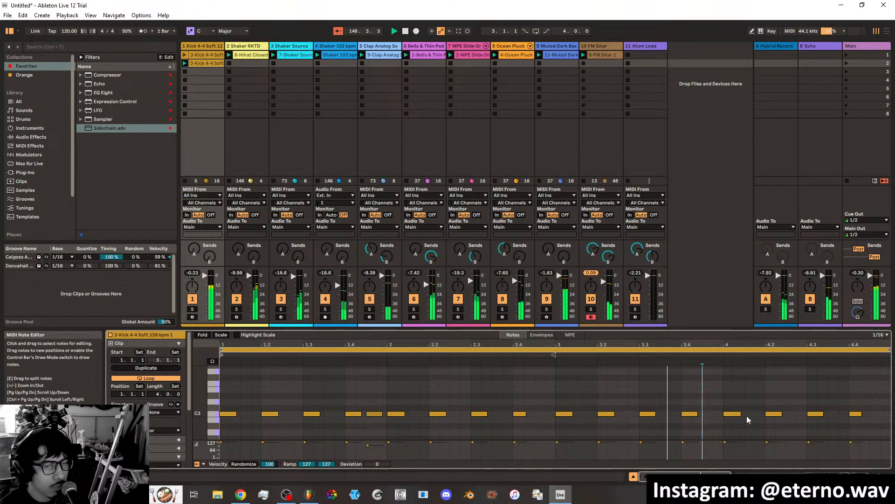
pyautogui.doubleClick(792, 414)
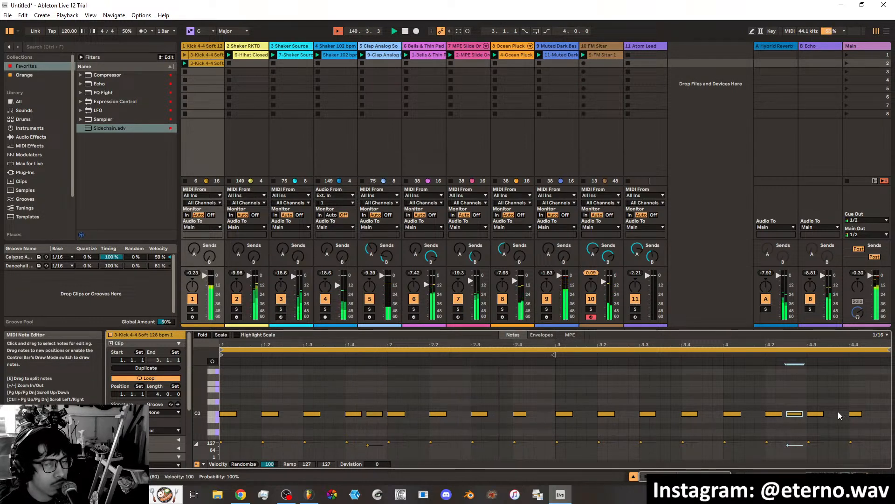
pyautogui.doubleClick(796, 415)
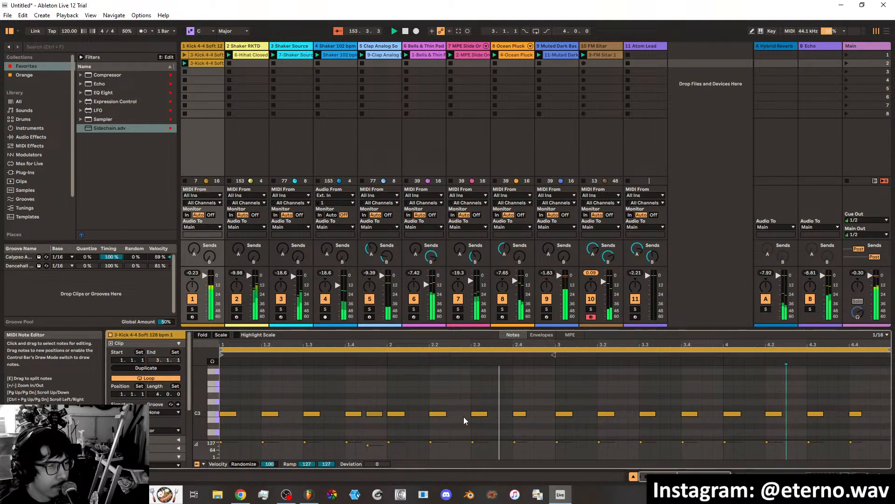
pyautogui.doubleClick(714, 415)
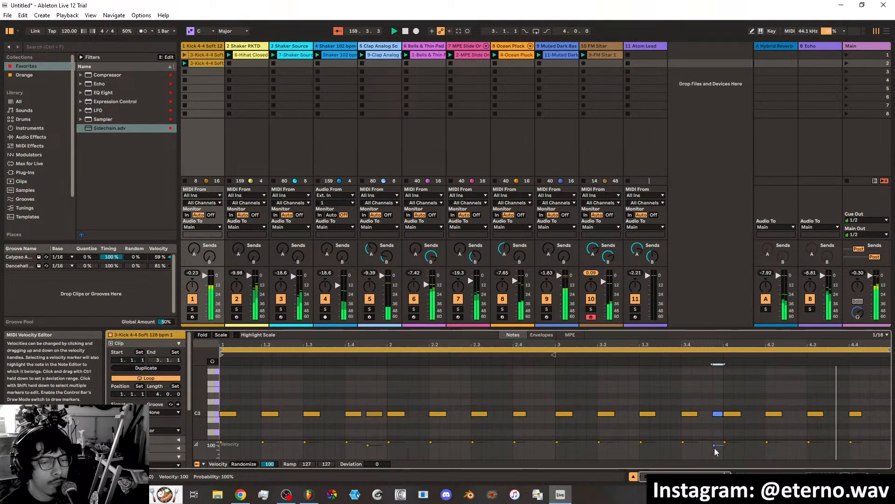
pyautogui.moveTo(715, 446); pyautogui.dragTo(716, 463)
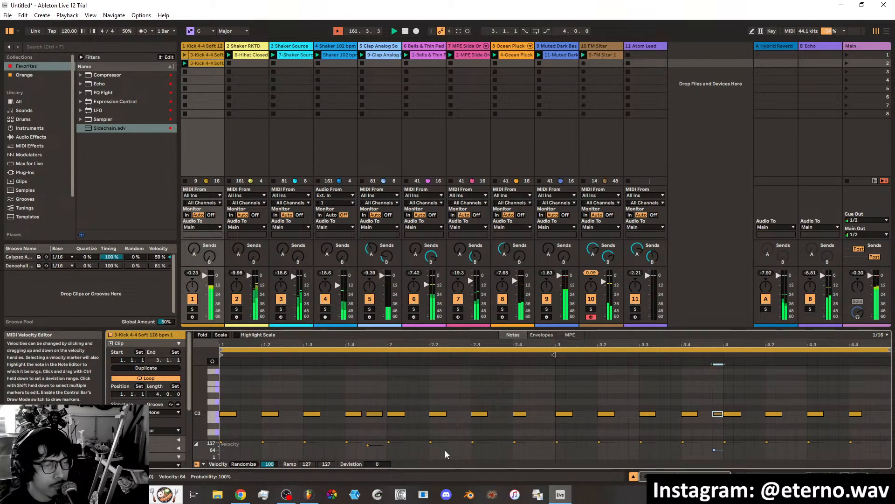
pyautogui.moveTo(366, 446); pyautogui.dragTo(368, 448)
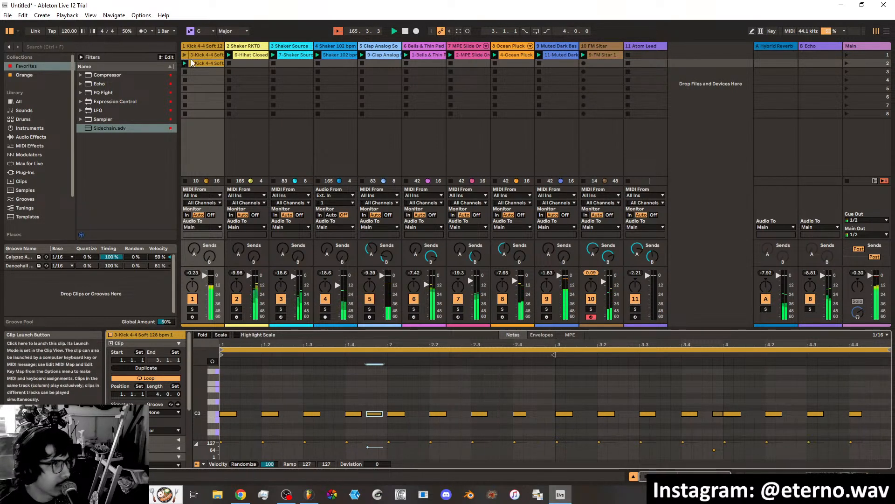
# Stop and relaunch the closed hi-hat clip on the Shaker RKTD track to hear the loop without it.
pyautogui.click(250, 56)
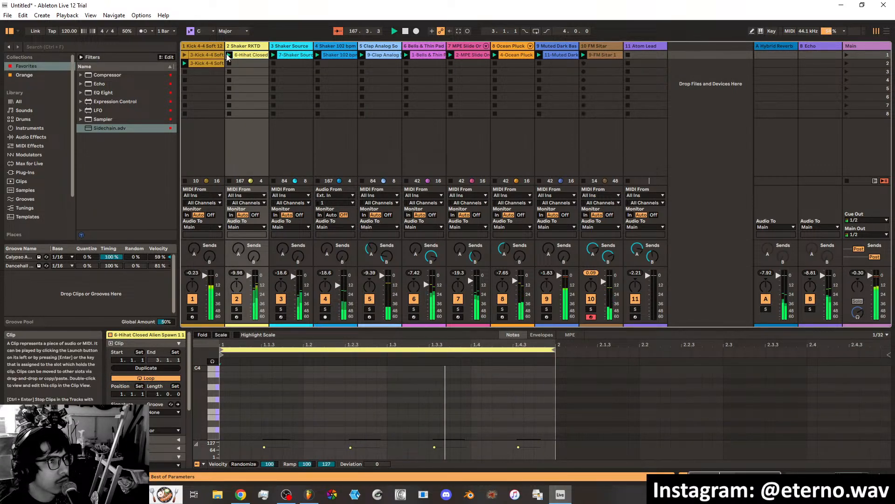
pyautogui.click(229, 55)
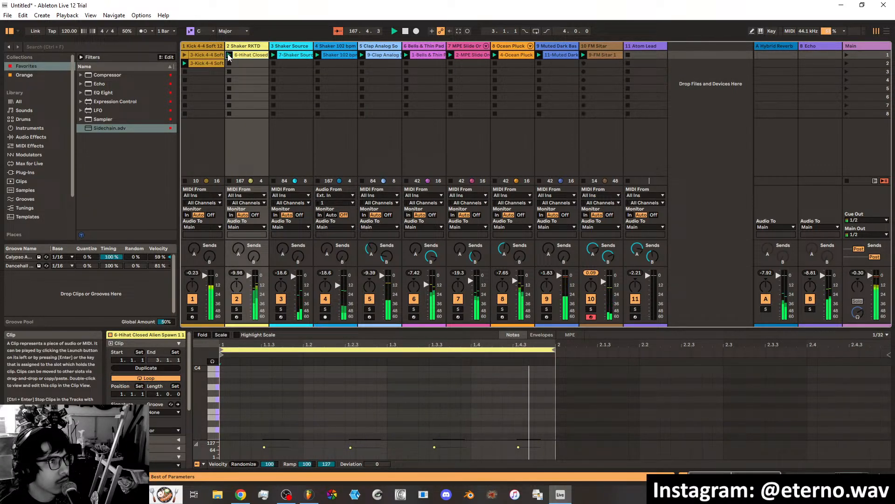
pyautogui.click(228, 183)
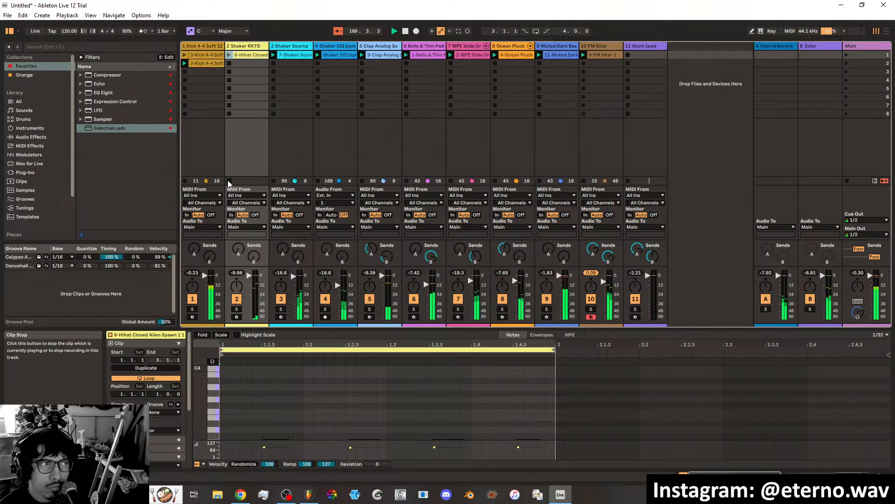
pyautogui.click(230, 56)
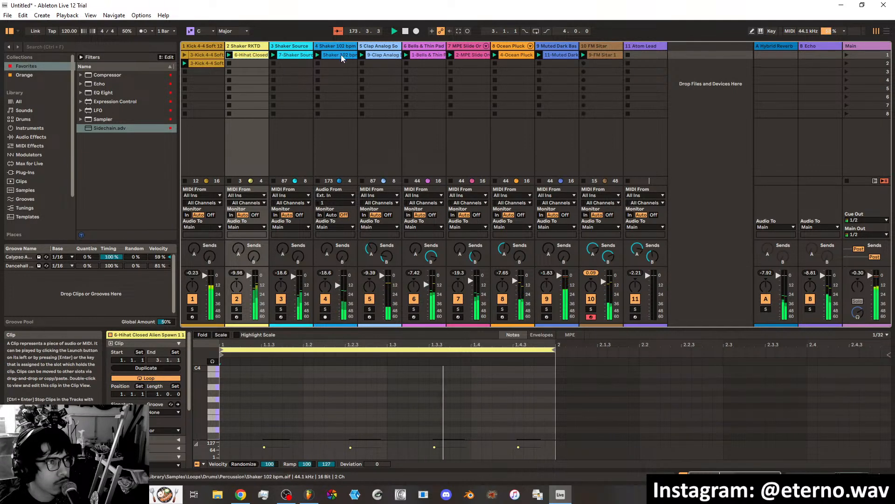
pyautogui.click(372, 54)
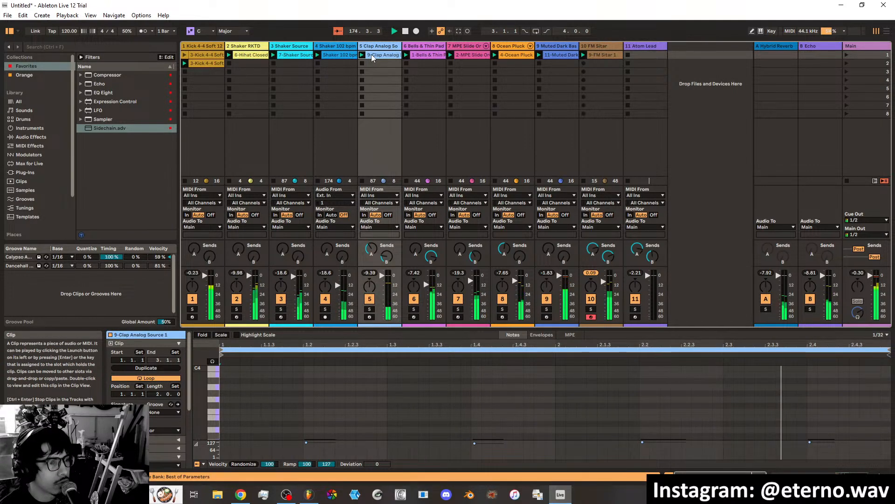
pyautogui.rightClick(380, 56)
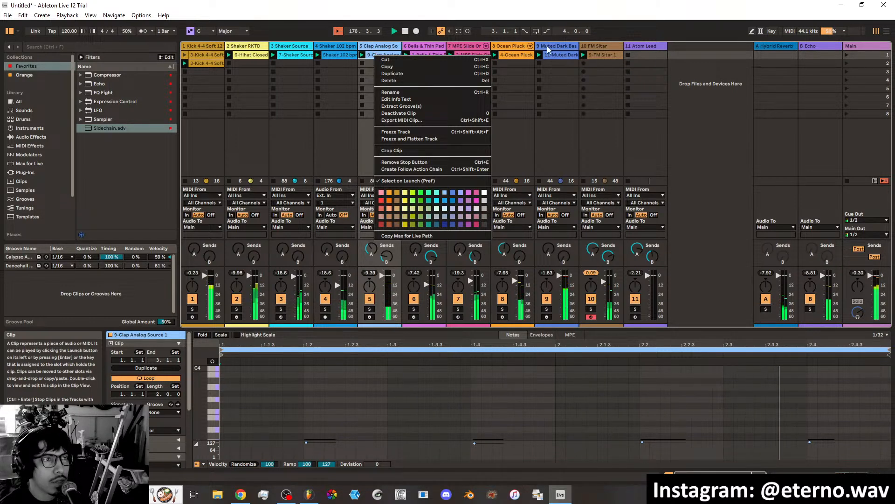
pyautogui.press('Escape')
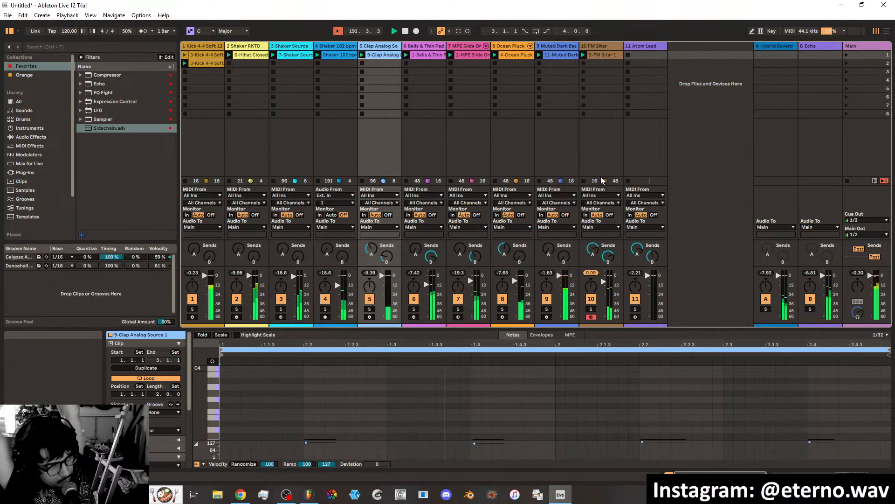
# Solo the Bells & Thin Pad track, duplicate its clip into scene 2, launch the copy and arm the track.
pyautogui.click(422, 47)
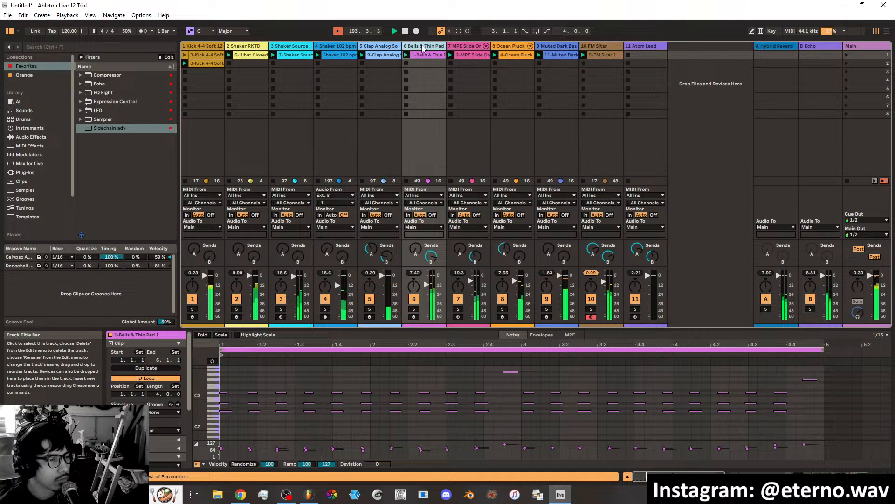
pyautogui.click(414, 310)
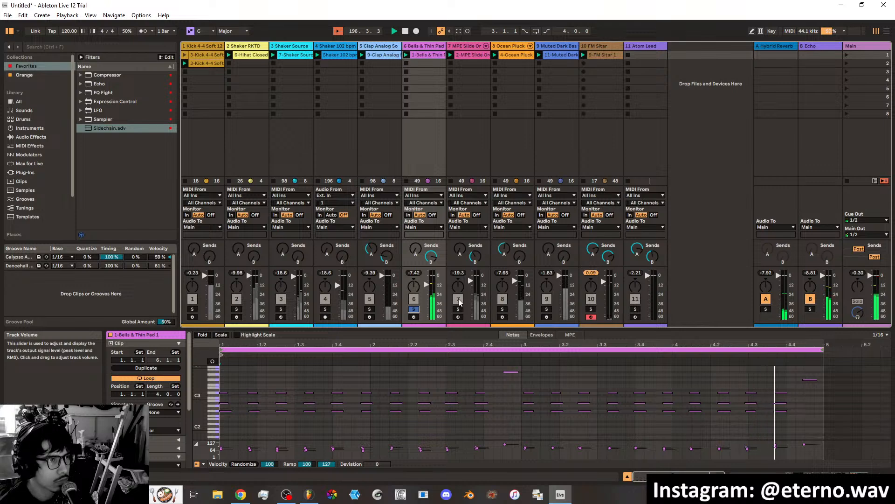
pyautogui.rightClick(421, 55)
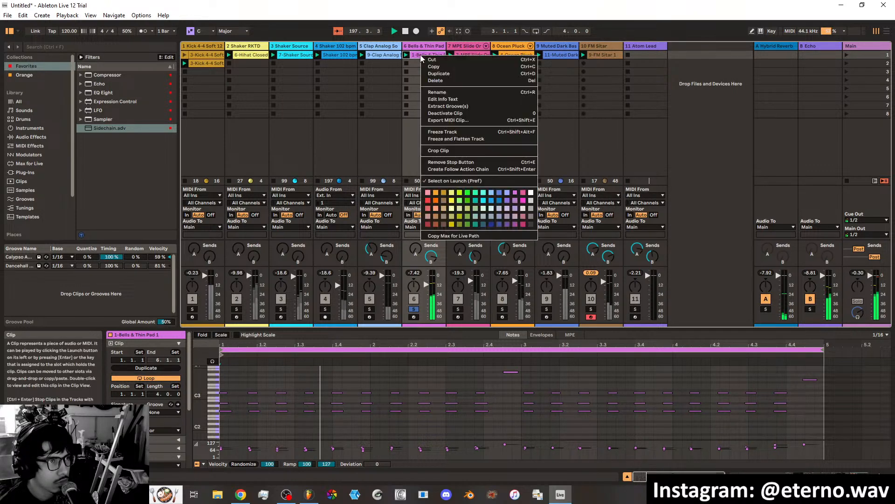
pyautogui.click(438, 74)
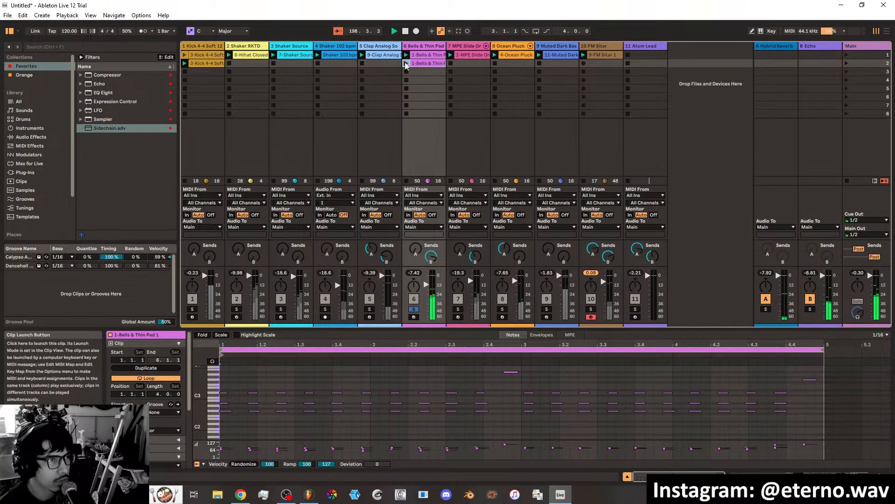
pyautogui.click(405, 64)
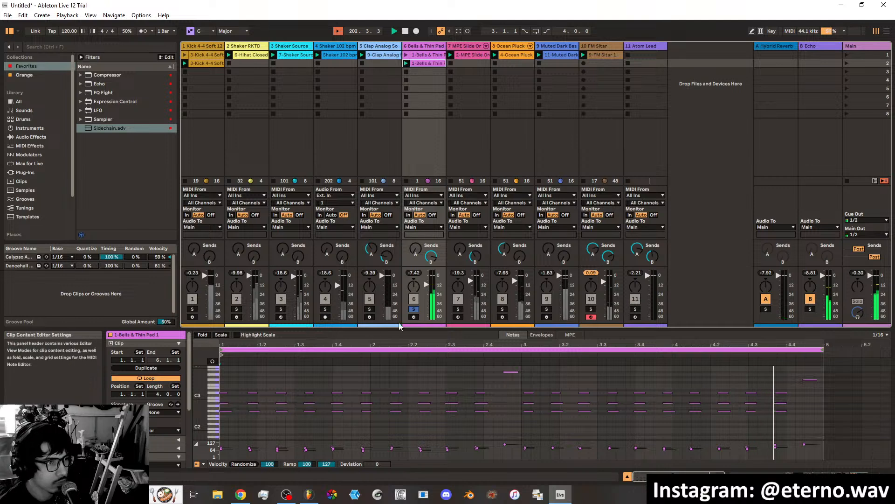
pyautogui.click(414, 316)
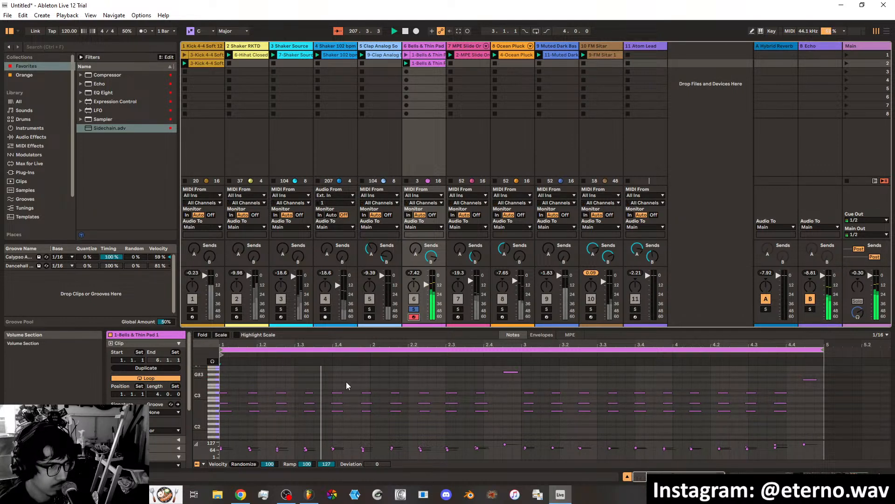
# Redo the undone velocity change and clip duplication, and relaunch the duplicated Bells & Thin Pad clip.
pyautogui.click(224, 378)
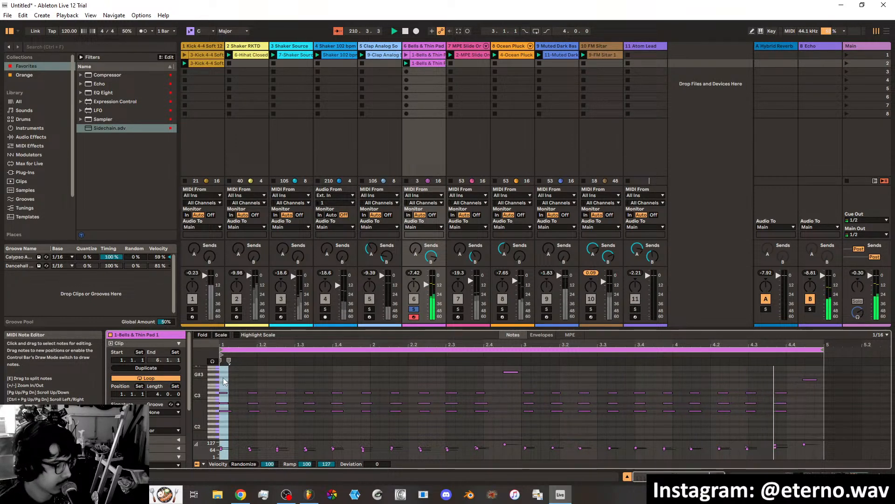
pyautogui.press('Delete')
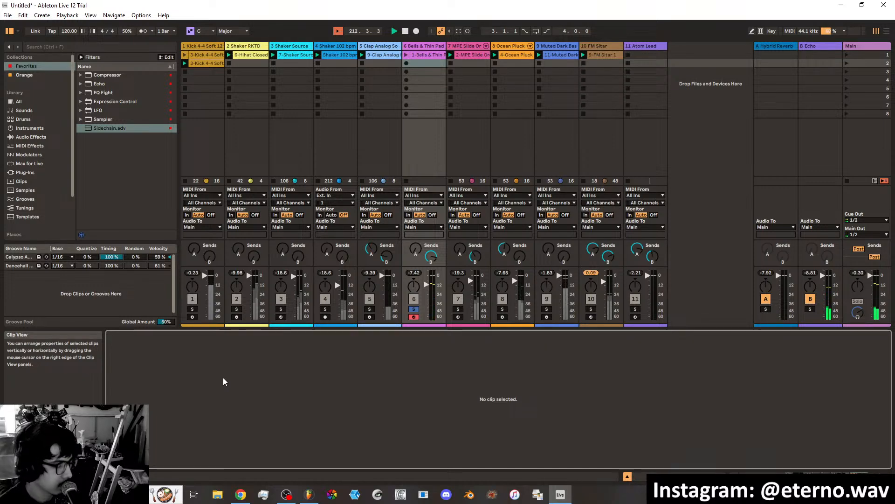
pyautogui.click(24, 16)
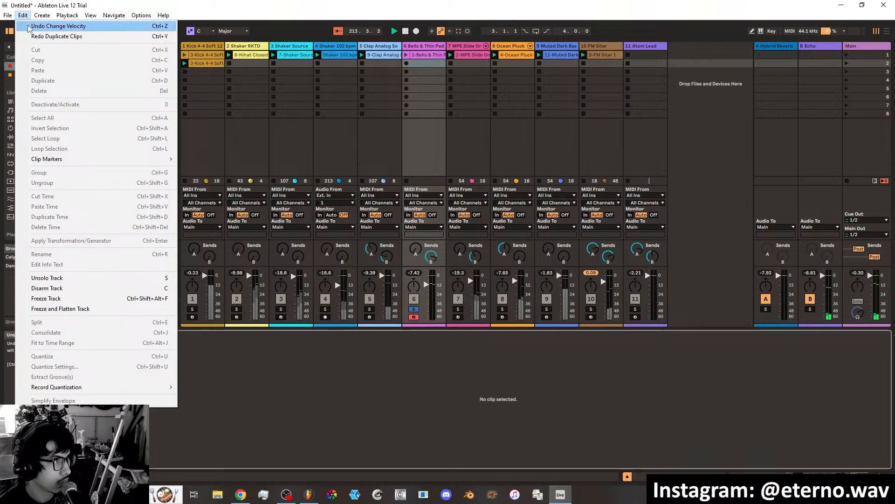
pyautogui.click(29, 25)
pyautogui.click(23, 16)
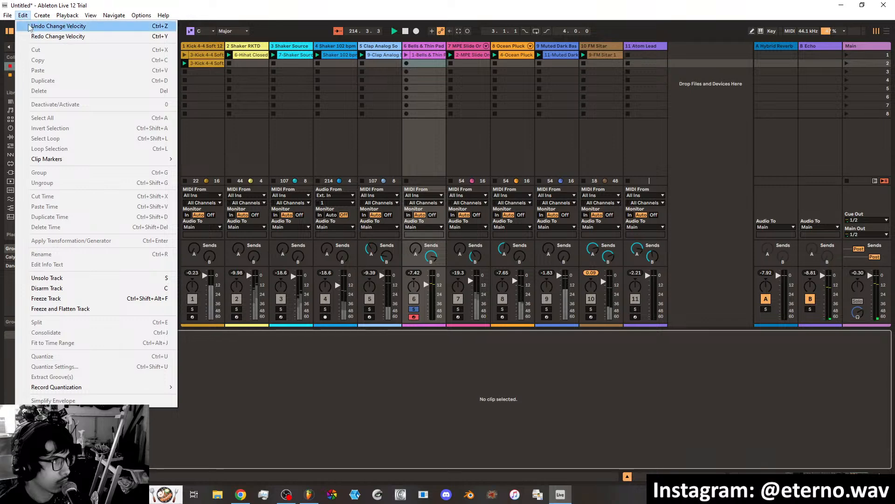
pyautogui.click(30, 36)
pyautogui.click(23, 16)
pyautogui.click(30, 36)
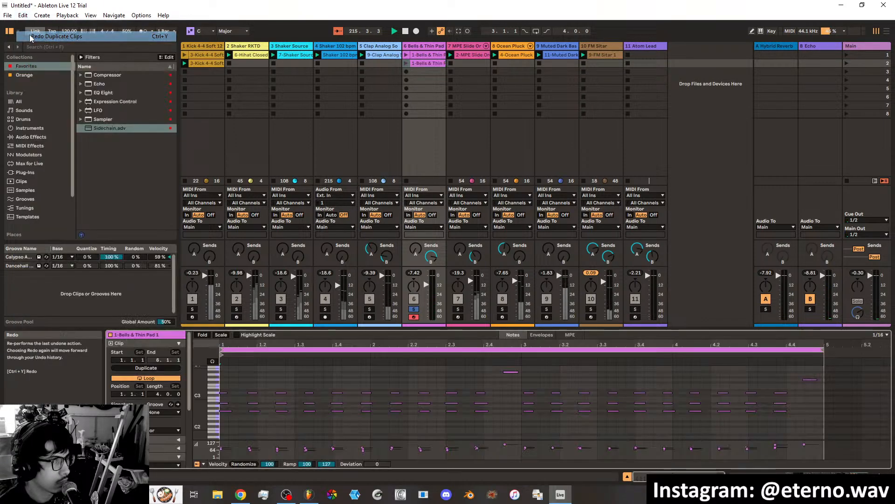
pyautogui.click(407, 64)
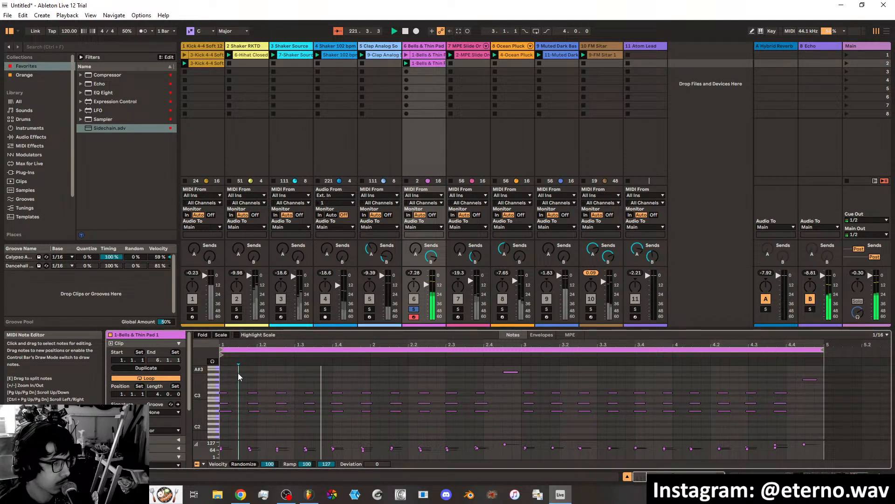
# Add two eighth-note-long notes to bar 1 of the duplicated clip: A#3 at 1.1.2 and D4 at 1.3.3.
pyautogui.doubleClick(236, 372)
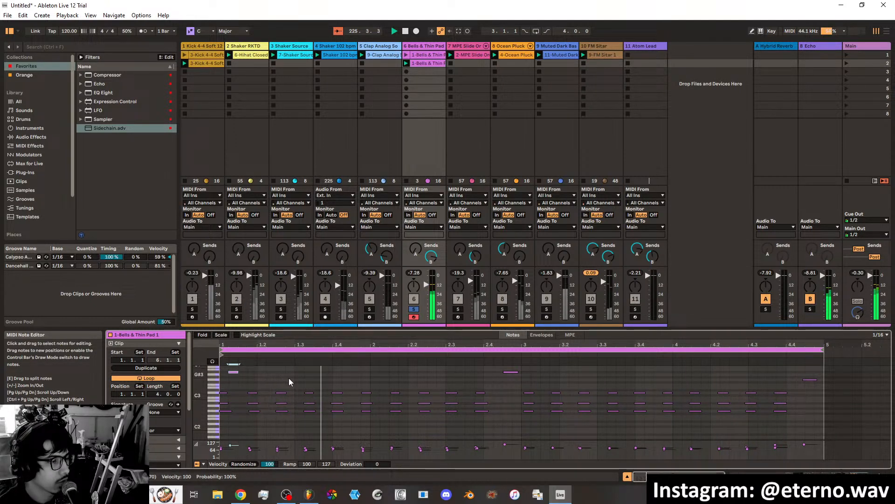
pyautogui.moveTo(238, 372); pyautogui.dragTo(247, 372)
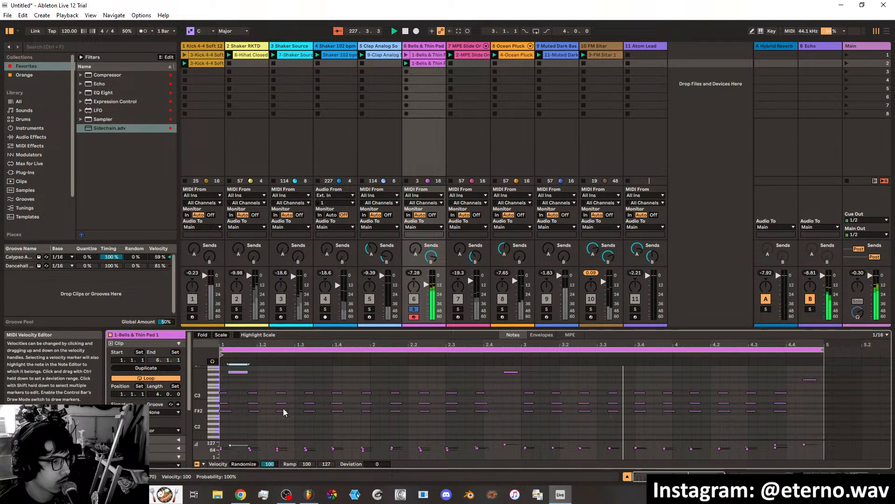
pyautogui.scroll(2, 290, 380)
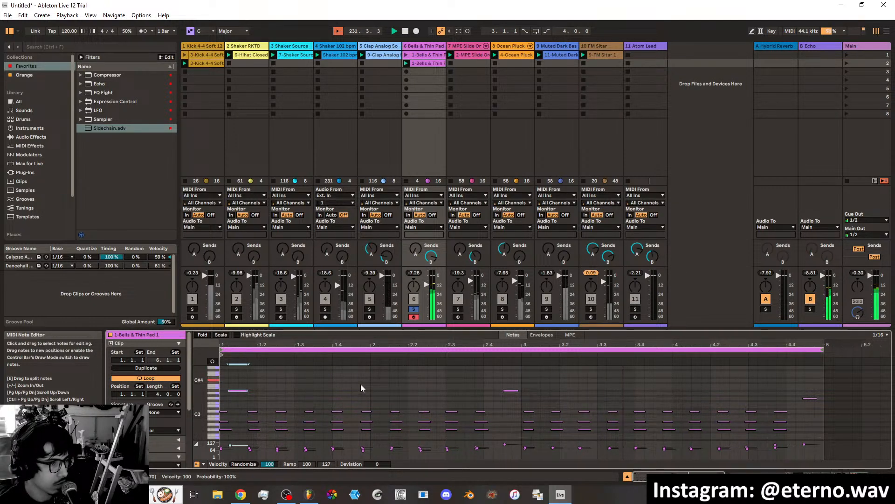
pyautogui.doubleClick(315, 381)
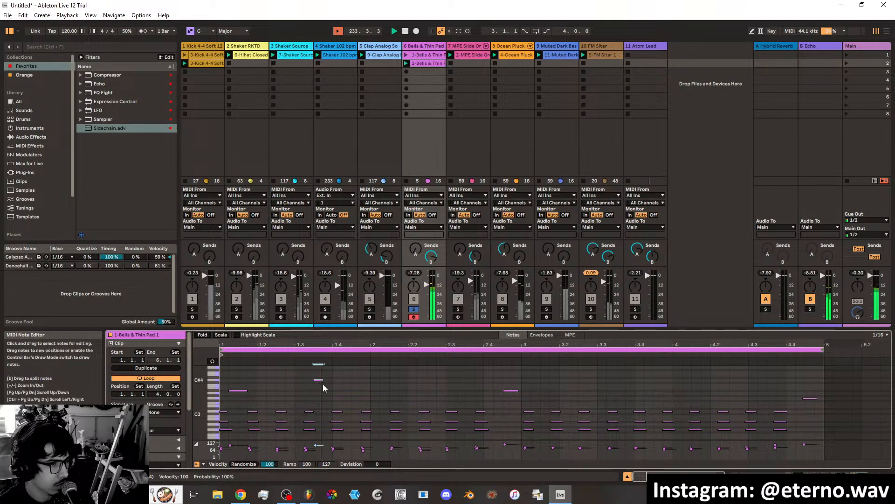
pyautogui.moveTo(322, 380); pyautogui.dragTo(332, 380)
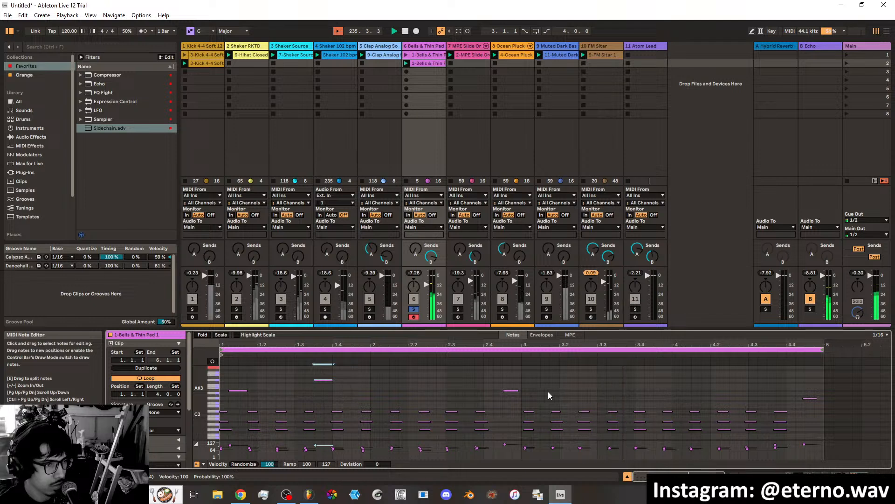
# Add an eighth-note-long G4 at 3.1.2 and an eighth-note-long C5 at 4.2.1 in the duplicated pad clip.
pyautogui.scroll(1, 545, 390)
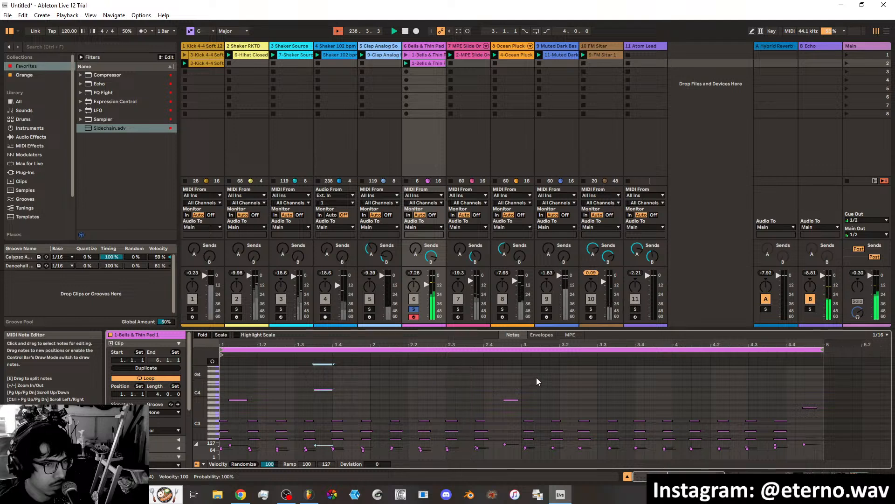
pyautogui.doubleClick(536, 376)
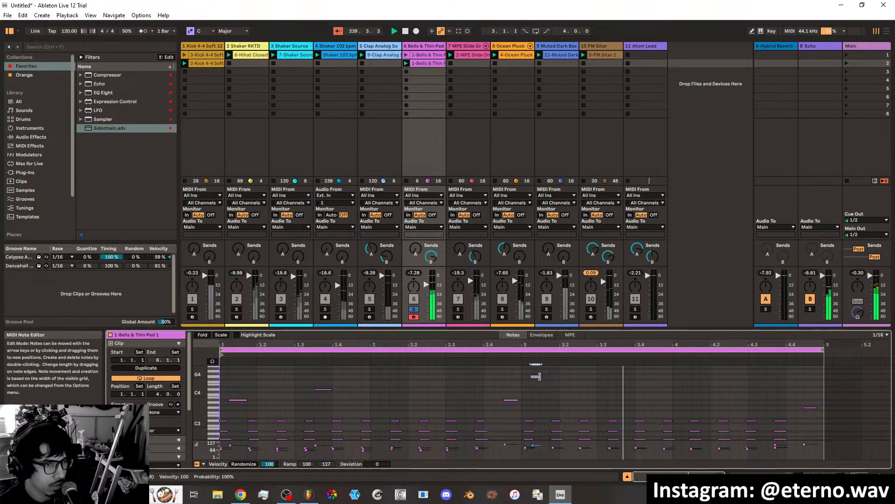
pyautogui.moveTo(537, 376)
pyautogui.mouseDown()
pyautogui.moveTo(549, 377)
pyautogui.moveTo(540, 376)
pyautogui.mouseUp()
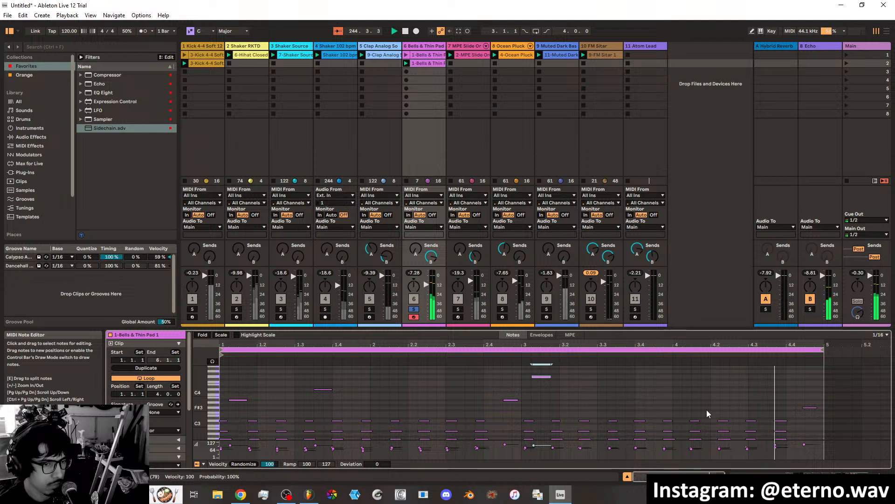
pyautogui.scroll(2, 708, 404)
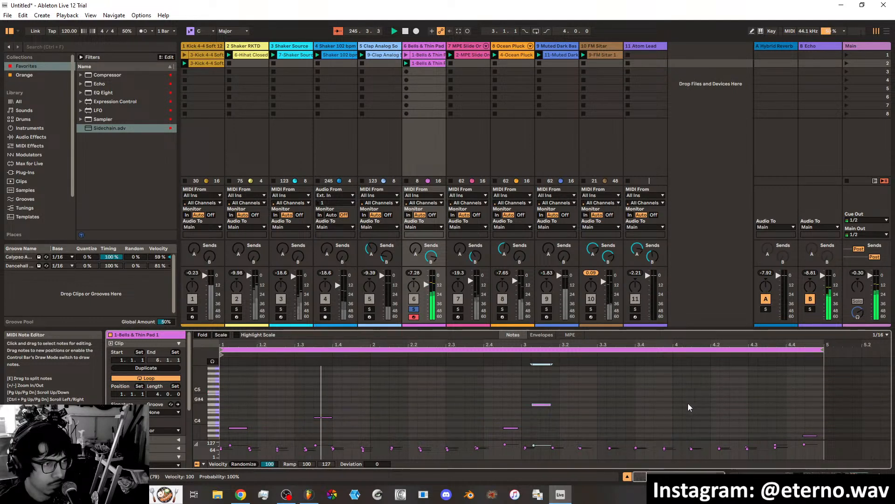
pyautogui.scroll(-2, 706, 400)
pyautogui.scroll(1, 714, 397)
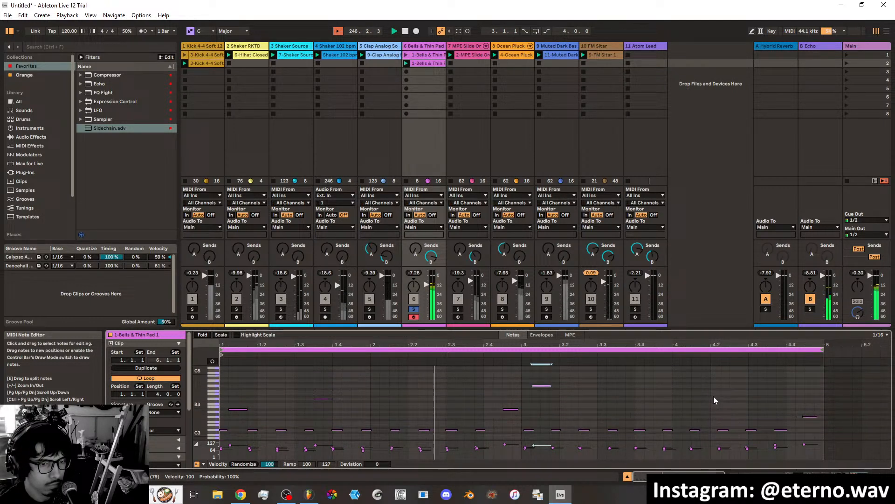
pyautogui.doubleClick(699, 376)
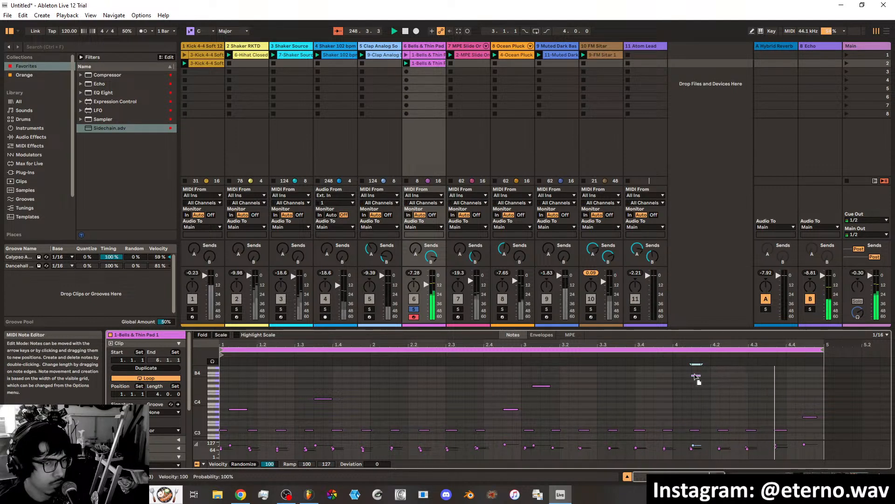
pyautogui.moveTo(699, 376); pyautogui.dragTo(712, 377)
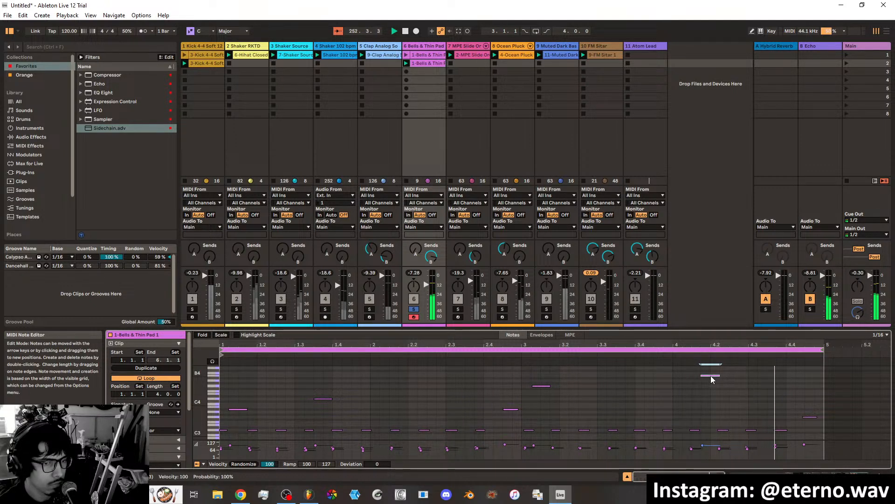
pyautogui.moveTo(711, 376); pyautogui.dragTo(717, 371)
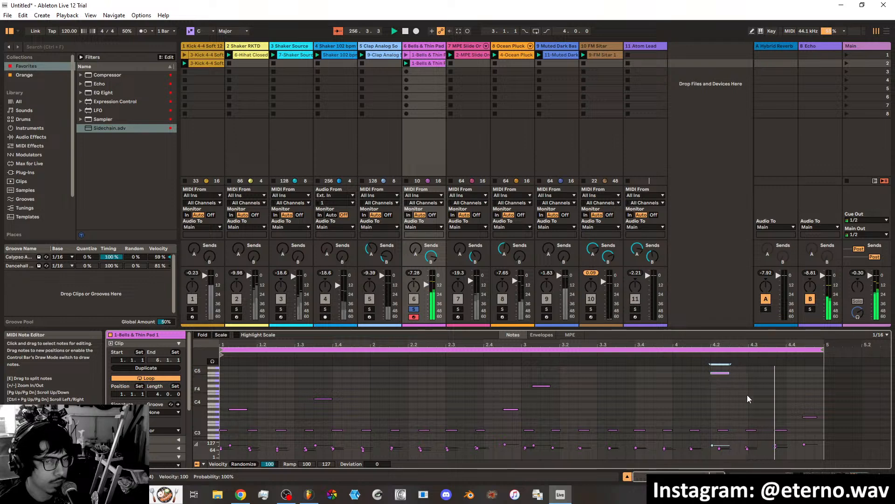
pyautogui.click(738, 350)
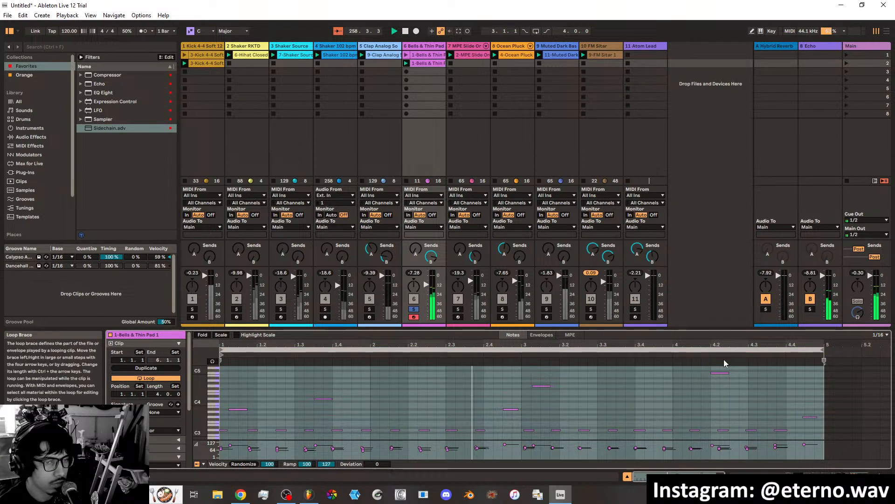
pyautogui.click(705, 378)
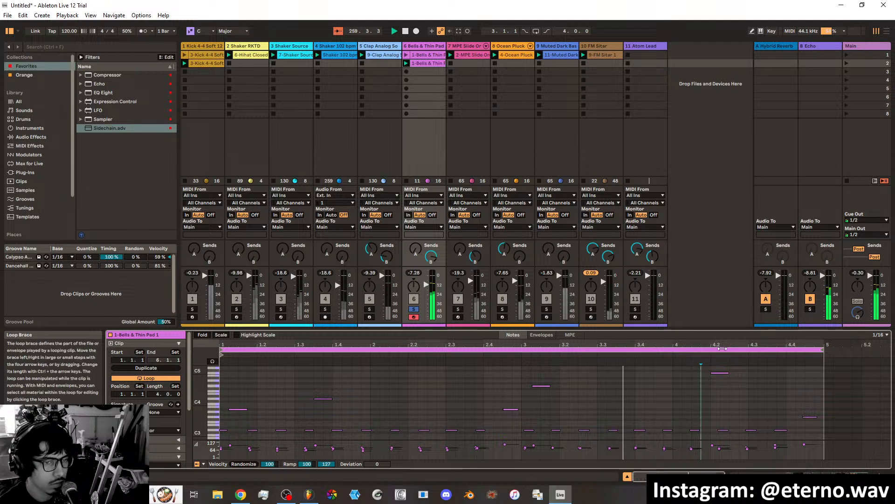
pyautogui.moveTo(723, 344); pyautogui.dragTo(717, 427)
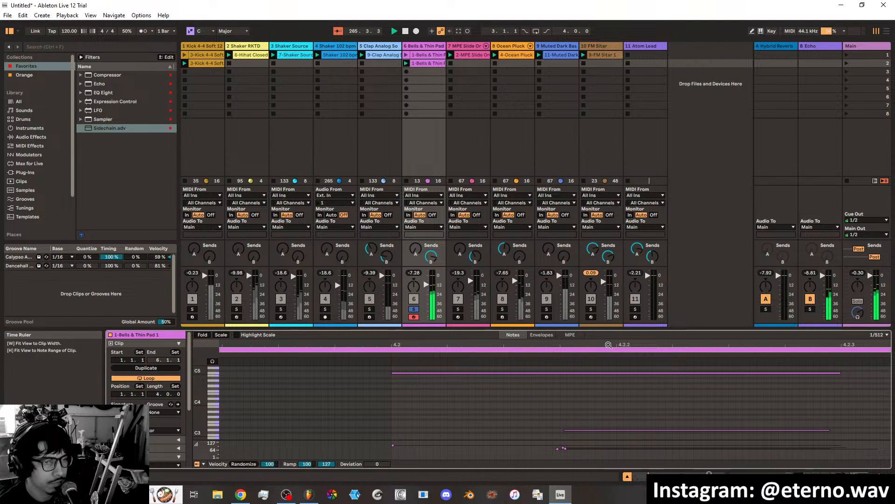
pyautogui.moveTo(608, 344); pyautogui.dragTo(778, 264)
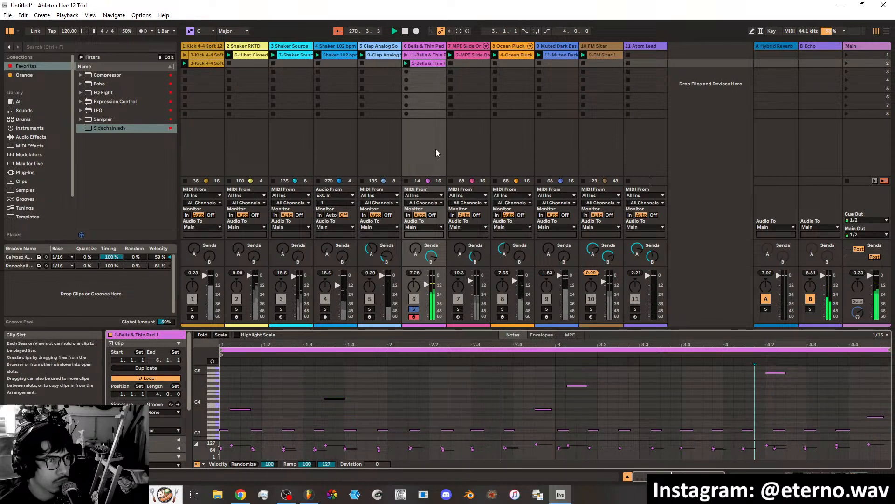
# Duplicate the MPE Slide Orchestrator clip into scene 2 and move the solo to its track.
pyautogui.rightClick(464, 56)
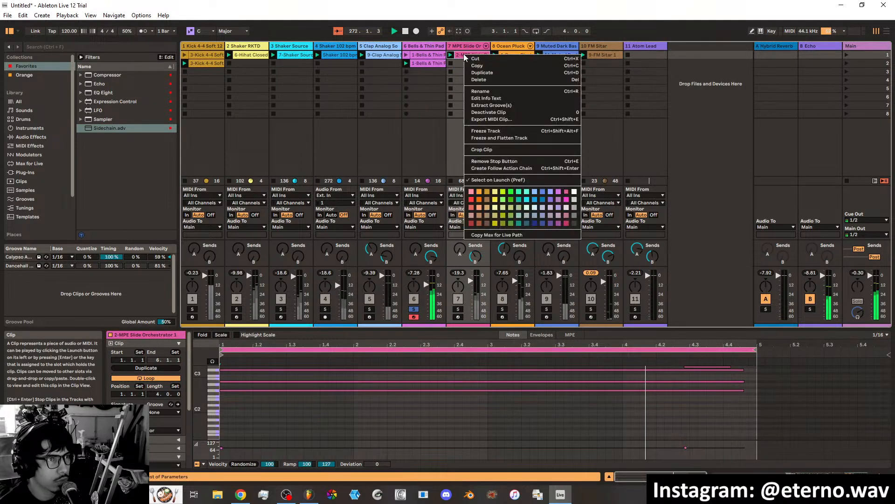
pyautogui.click(482, 73)
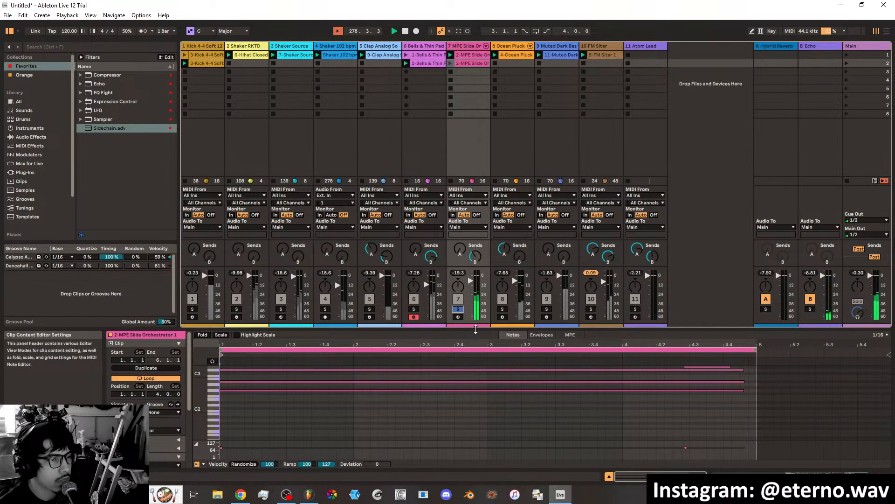
# Turn on note preview for the duplicated MPE Slide Orchestrator clip and open the edited Bells & Thin Pad clip for comparison.
pyautogui.moveTo(476, 329); pyautogui.dragTo(490, 148)
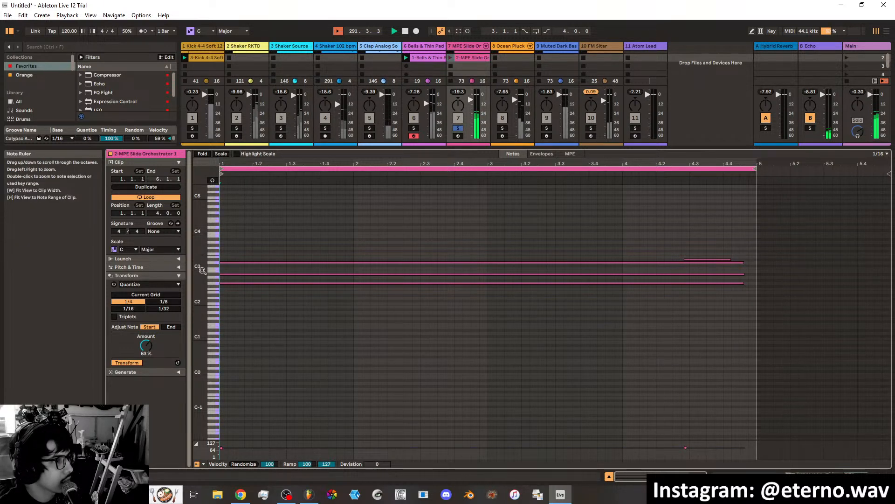
pyautogui.moveTo(201, 269); pyautogui.dragTo(214, 297)
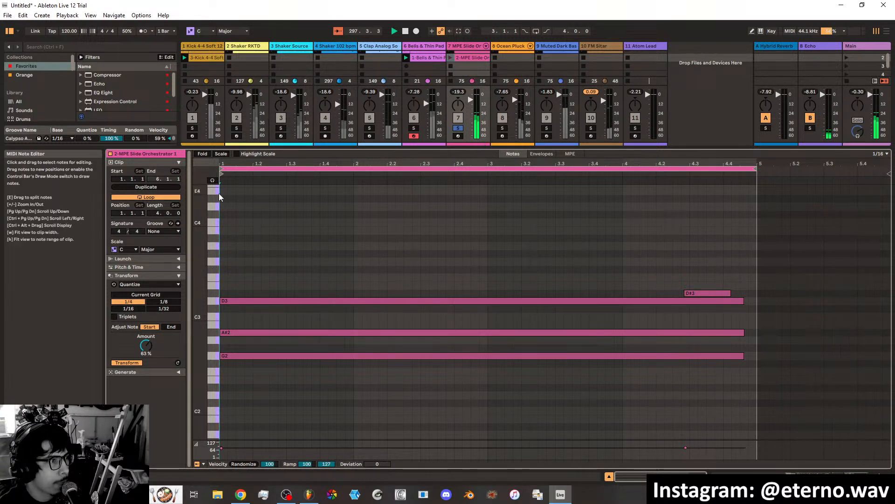
pyautogui.click(213, 181)
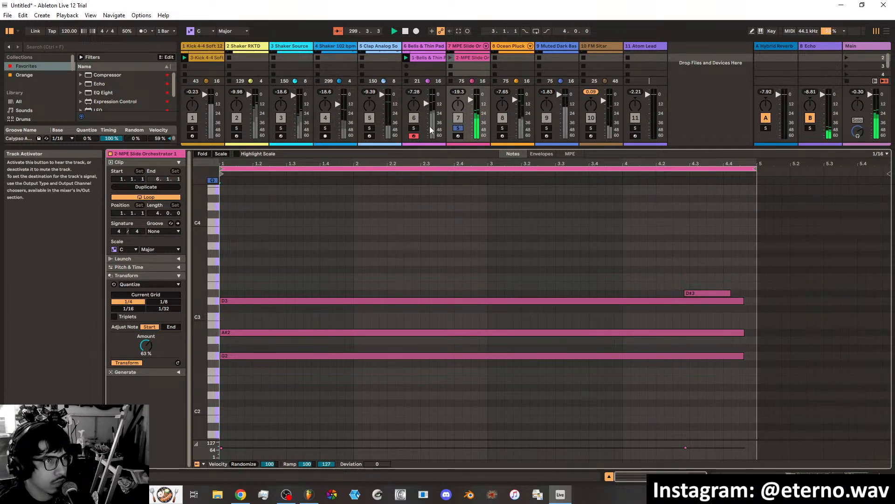
pyautogui.click(427, 58)
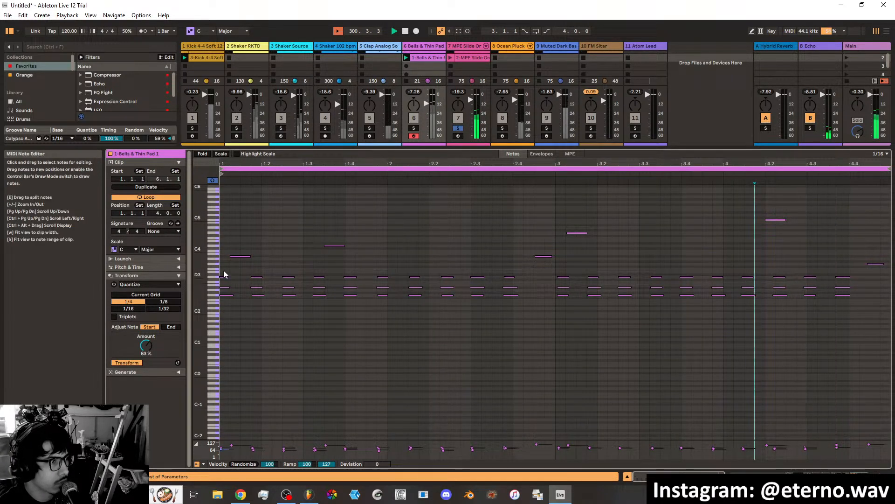
# Examine the notes of the edited Bells & Thin Pad clip up close and stop playback.
pyautogui.moveTo(212, 192); pyautogui.dragTo(221, 130)
pyautogui.moveTo(204, 257); pyautogui.dragTo(200, 200)
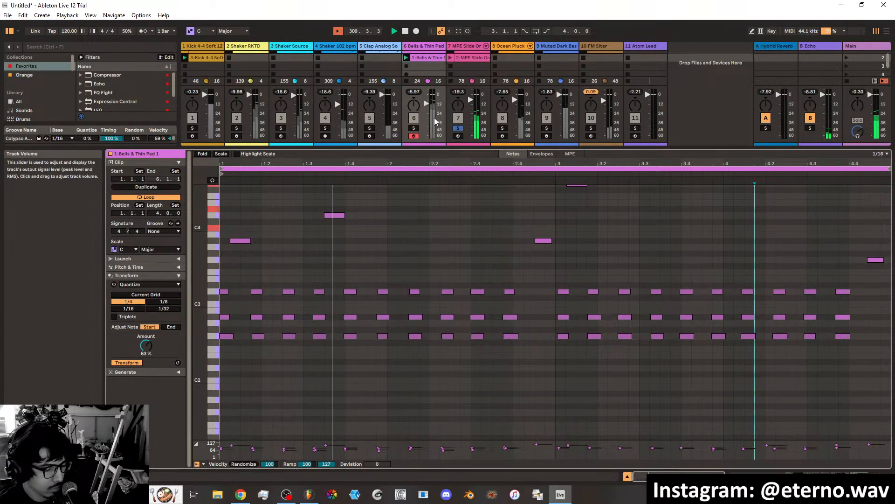
pyautogui.click(405, 34)
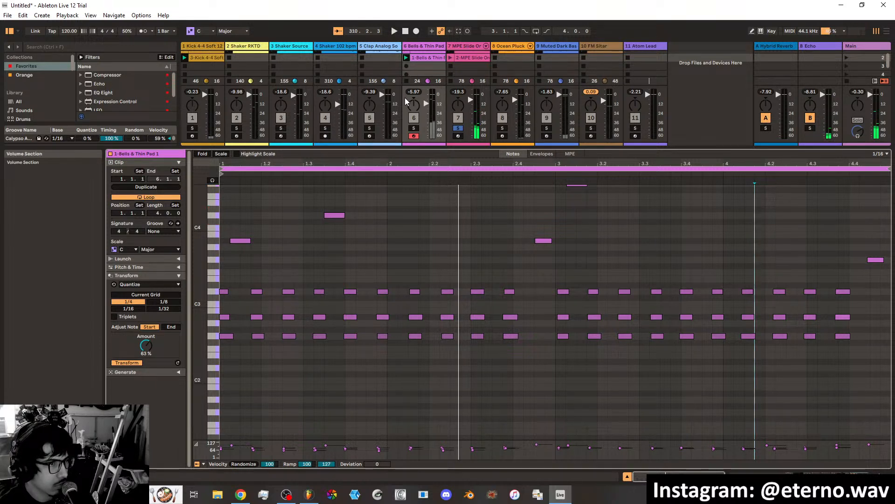
pyautogui.scroll(2, 270, 270)
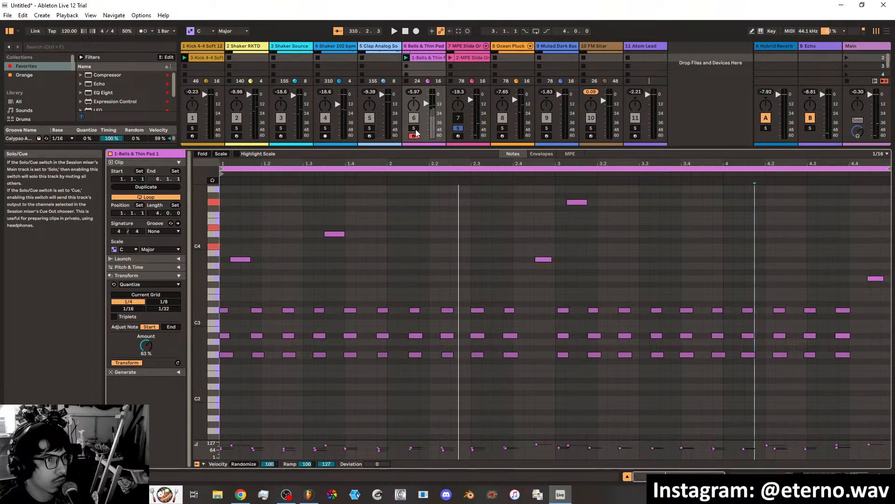
# Open the duplicated MPE Slide Orchestrator clip in scene 2 and arm its track for recording.
pyautogui.click(474, 58)
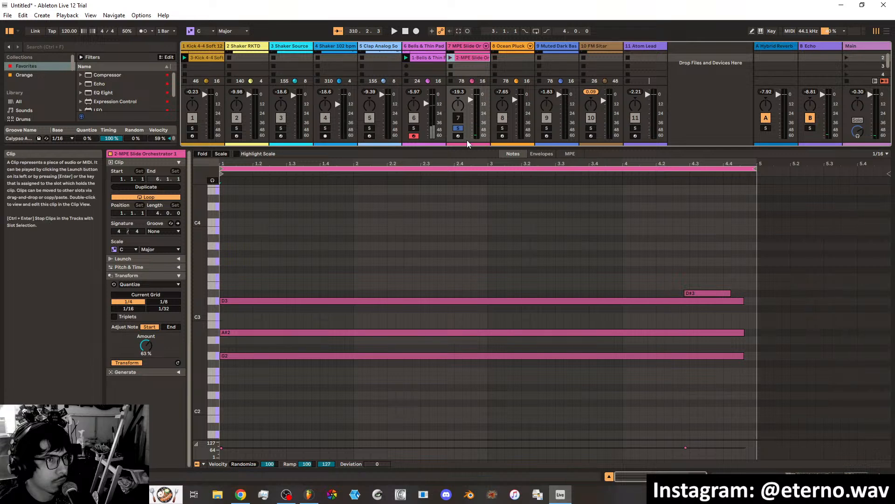
pyautogui.click(458, 135)
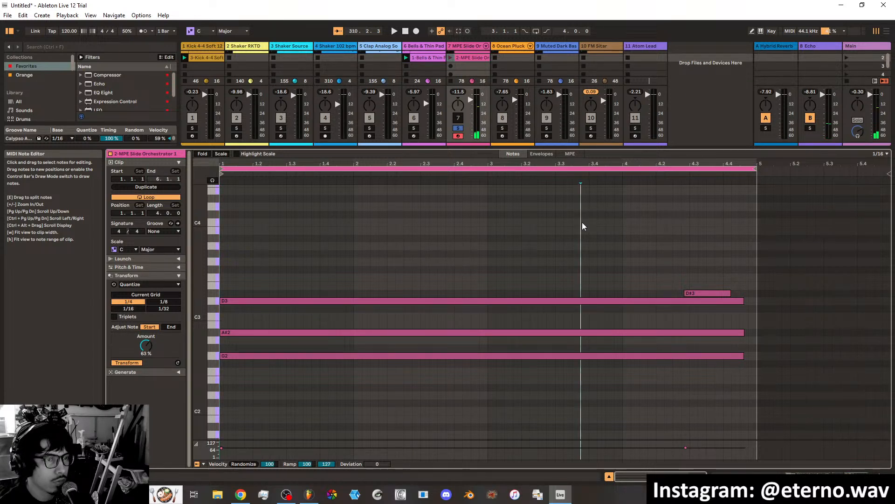
pyautogui.doubleClick(584, 223)
pyautogui.doubleClick(586, 225)
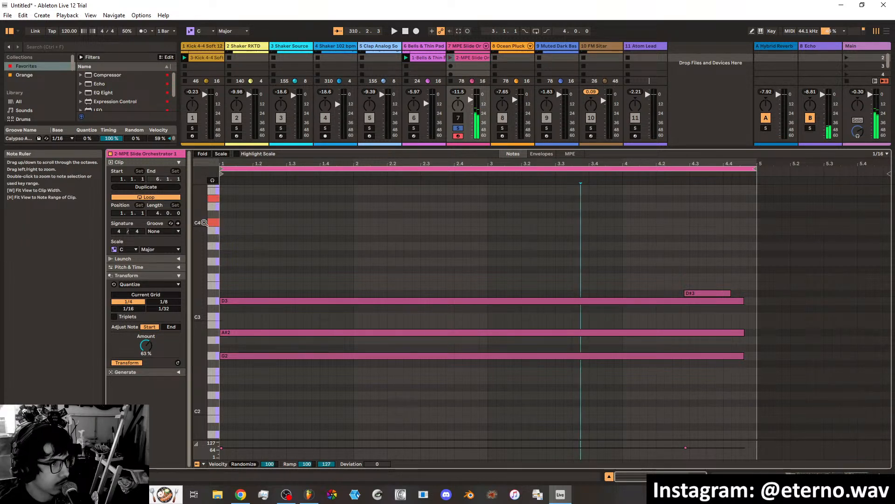
pyautogui.scroll(5, 294, 245)
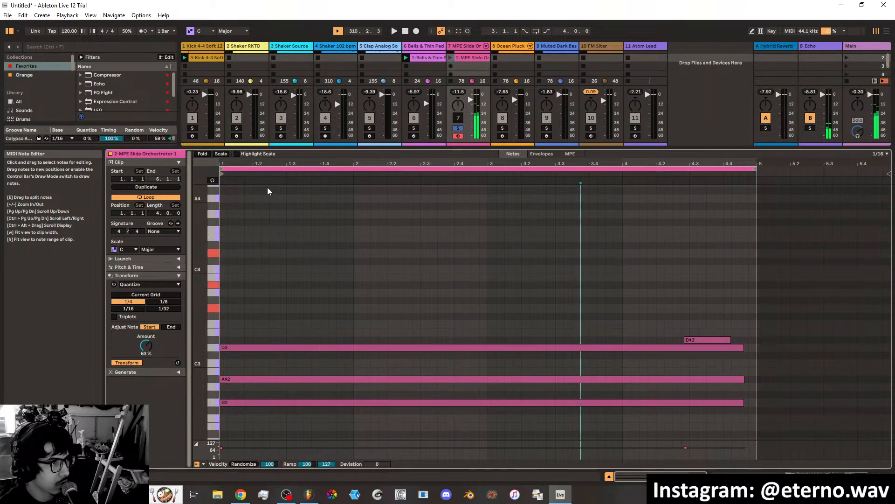
# Try the C Major scale highlighting and folding to scale in the MPE Slide Orchestrator clip's note editor.
pyautogui.click(236, 154)
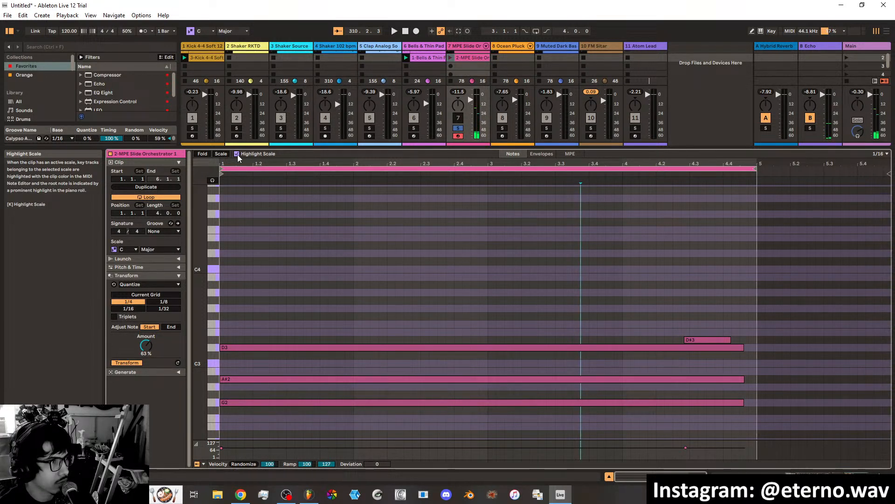
pyautogui.click(227, 155)
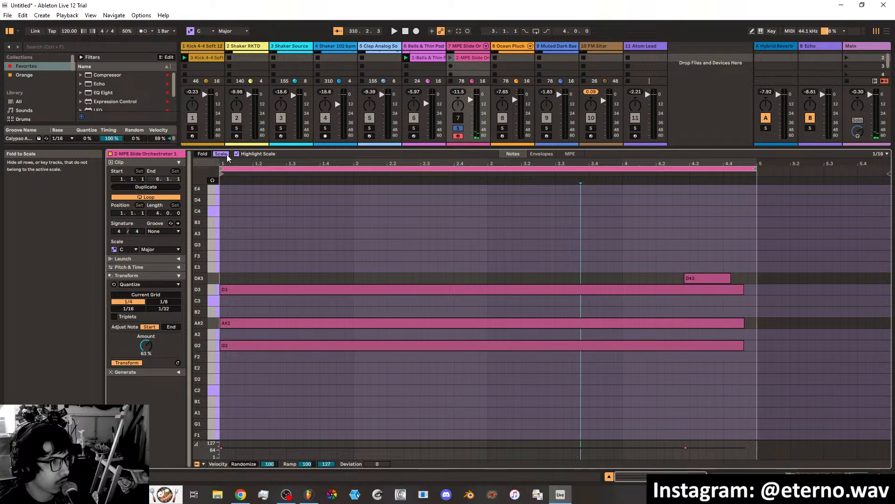
pyautogui.click(228, 157)
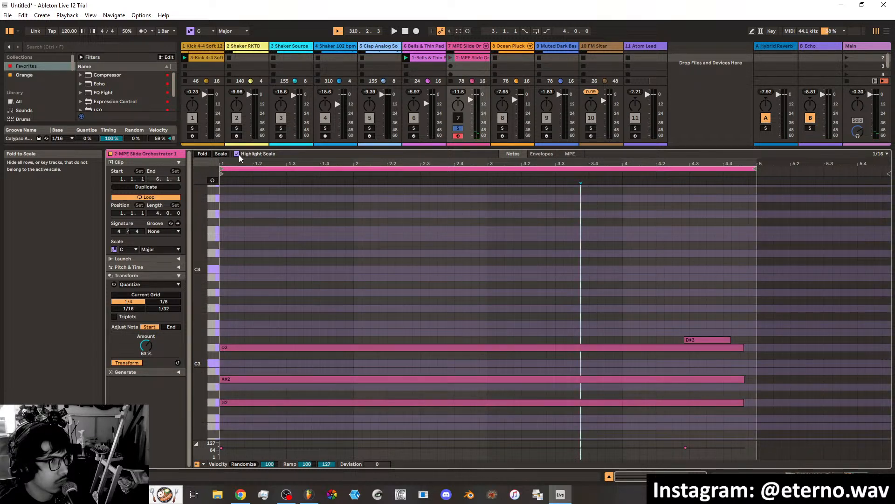
pyautogui.click(228, 31)
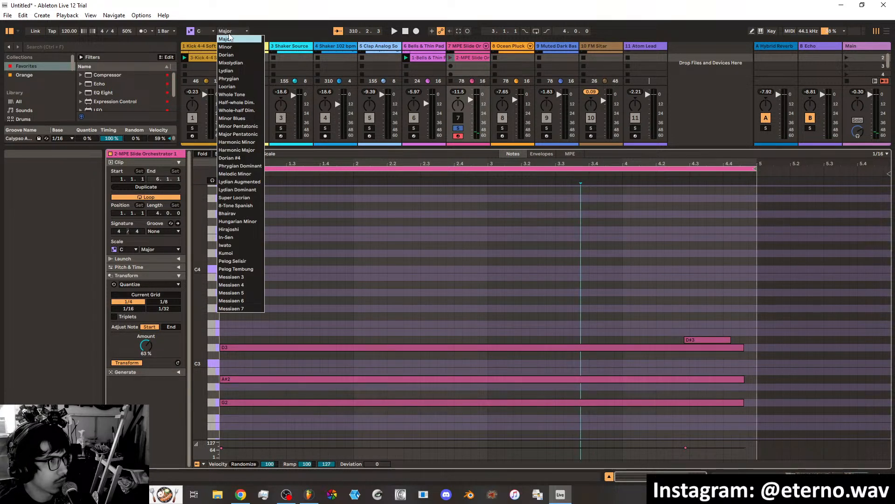
pyautogui.click(229, 38)
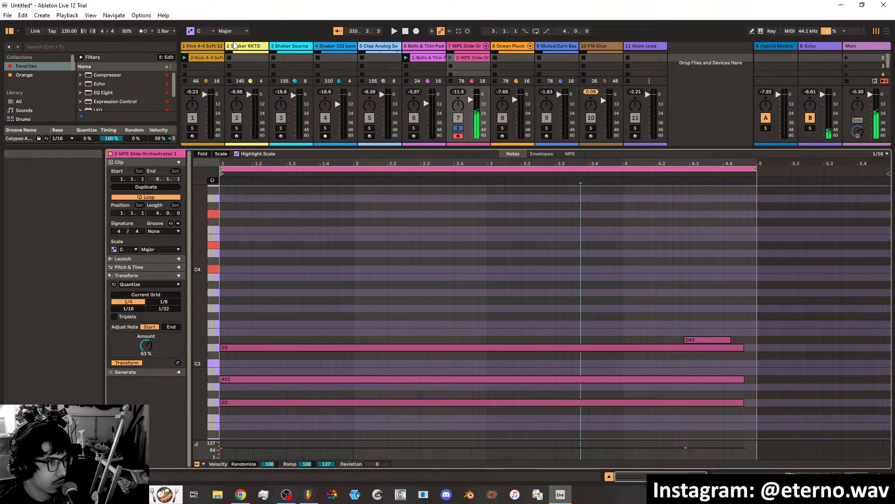
pyautogui.scroll(-8, 419, 328)
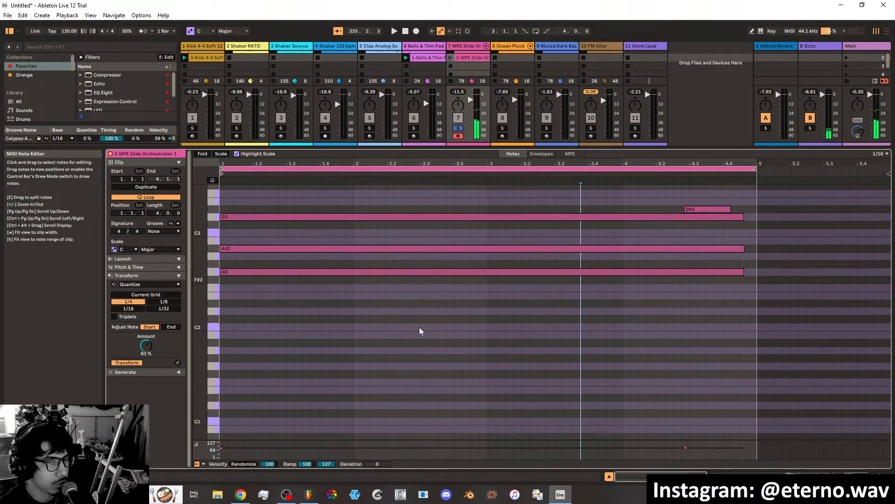
pyautogui.scroll(4, 420, 329)
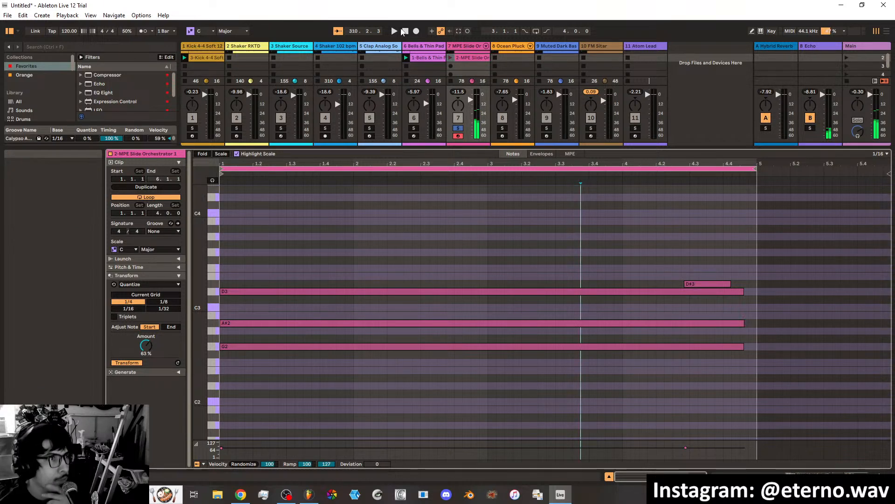
pyautogui.click(236, 154)
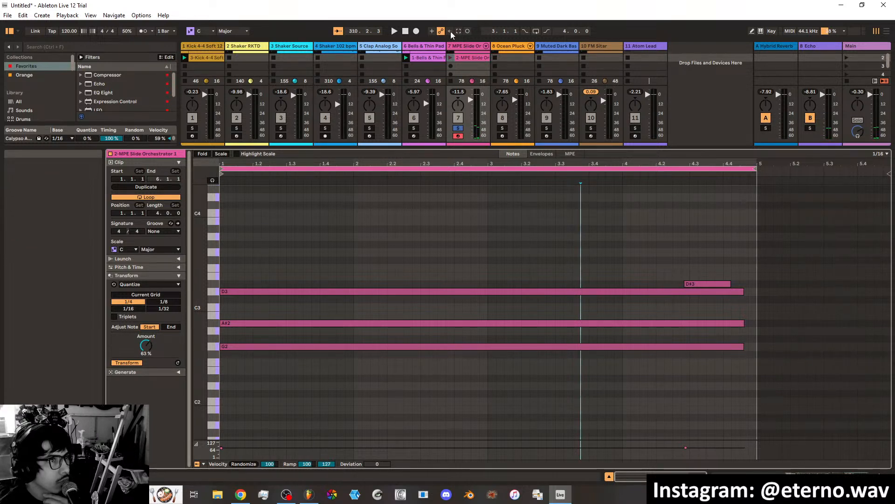
# Start playback and launch the duplicated MPE Slide Orchestrator clip in scene 2.
pyautogui.click(394, 31)
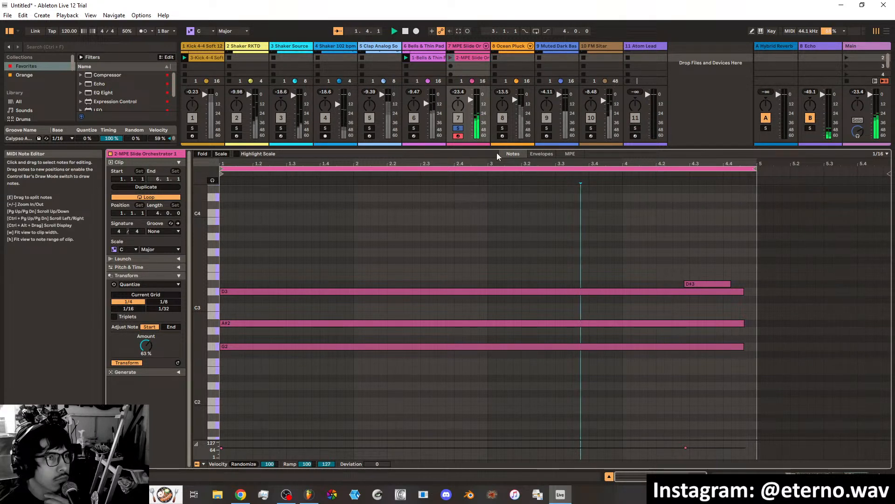
pyautogui.scroll(2, 488, 268)
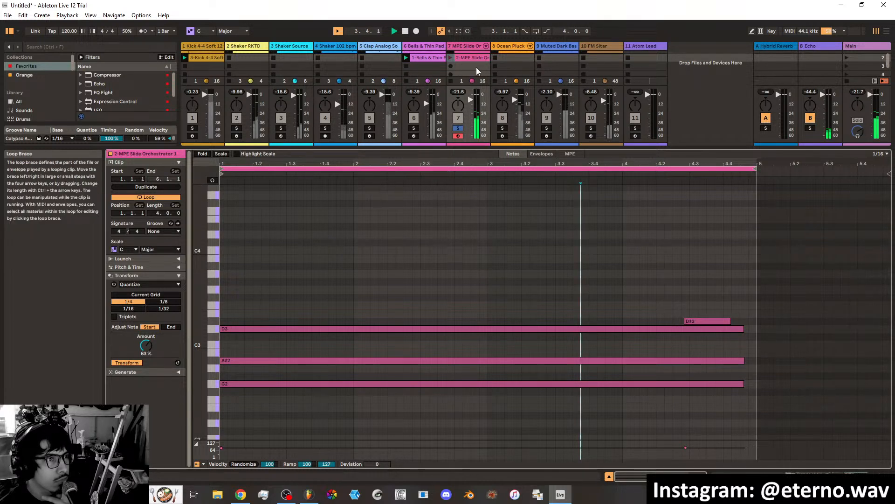
pyautogui.click(455, 57)
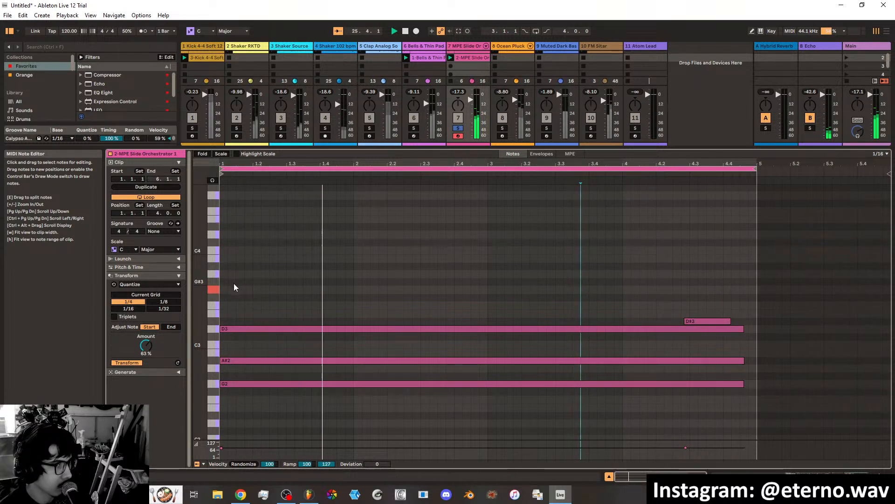
# Add a G3 note about three and a half bars long at 1.1.1 and move the short D#3 up to D#4.
pyautogui.click(224, 290)
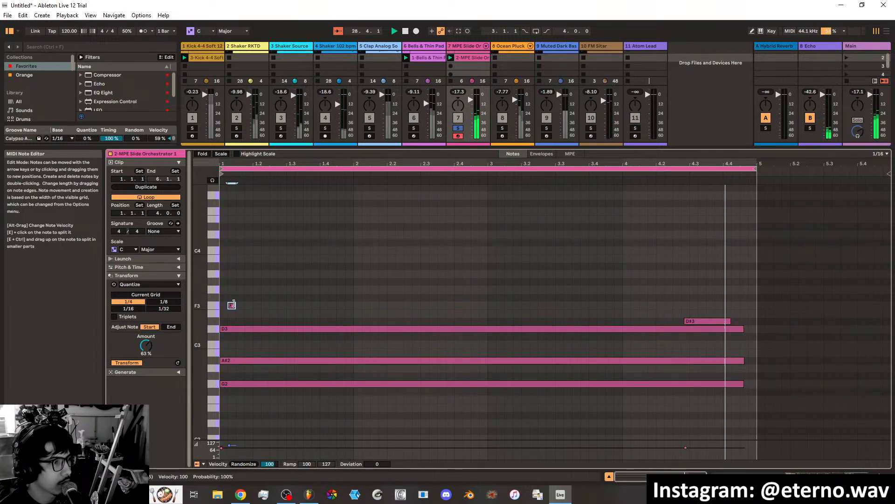
pyautogui.doubleClick(232, 306)
pyautogui.moveTo(232, 306)
pyautogui.mouseDown()
pyautogui.moveTo(223, 312)
pyautogui.moveTo(216, 292)
pyautogui.moveTo(796, 289)
pyautogui.moveTo(761, 292)
pyautogui.mouseUp()
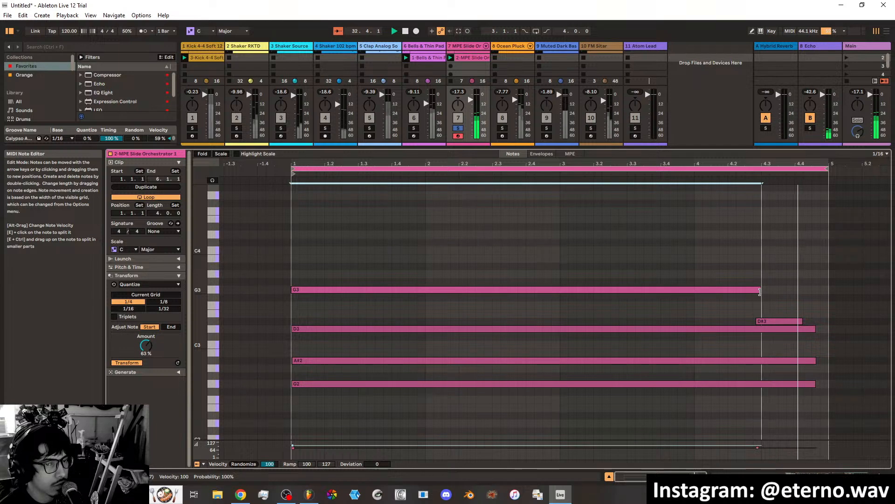
pyautogui.click(775, 321)
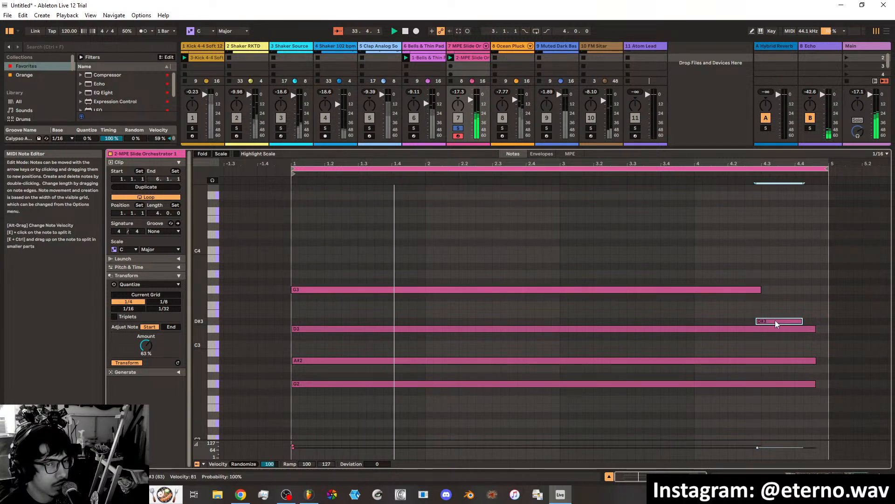
pyautogui.moveTo(775, 320); pyautogui.dragTo(774, 231)
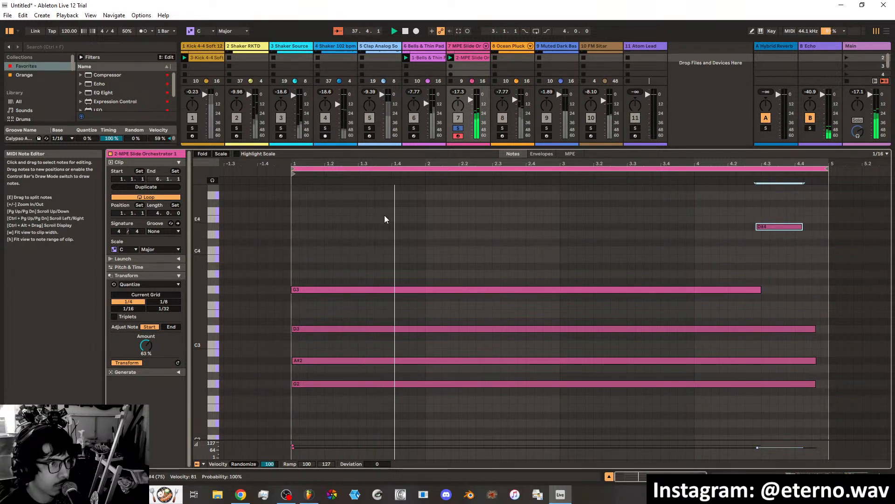
# Add a D4 about two and a half beats long at bar 2 and a G4 about one and a half beats long at 3.2.3.
pyautogui.doubleClick(413, 227)
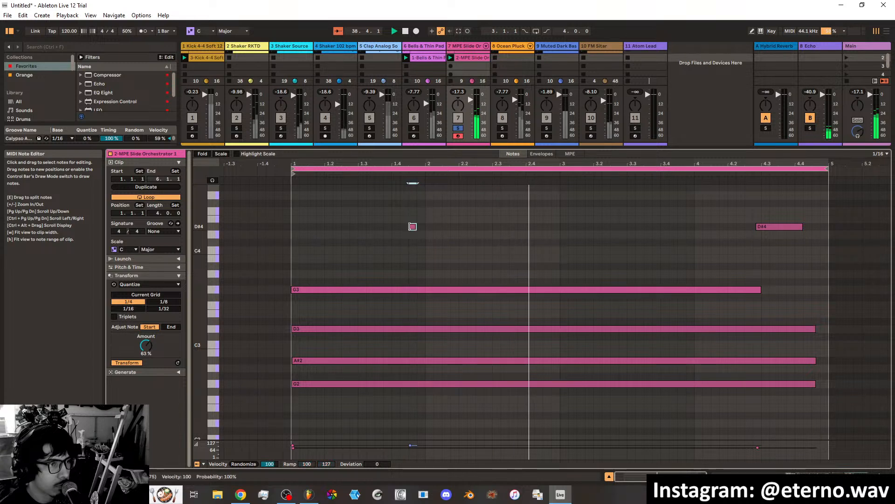
pyautogui.moveTo(412, 226)
pyautogui.mouseDown()
pyautogui.moveTo(395, 227)
pyautogui.moveTo(421, 227)
pyautogui.moveTo(436, 240)
pyautogui.moveTo(508, 235)
pyautogui.mouseUp()
pyautogui.click(618, 215)
pyautogui.doubleClick(614, 203)
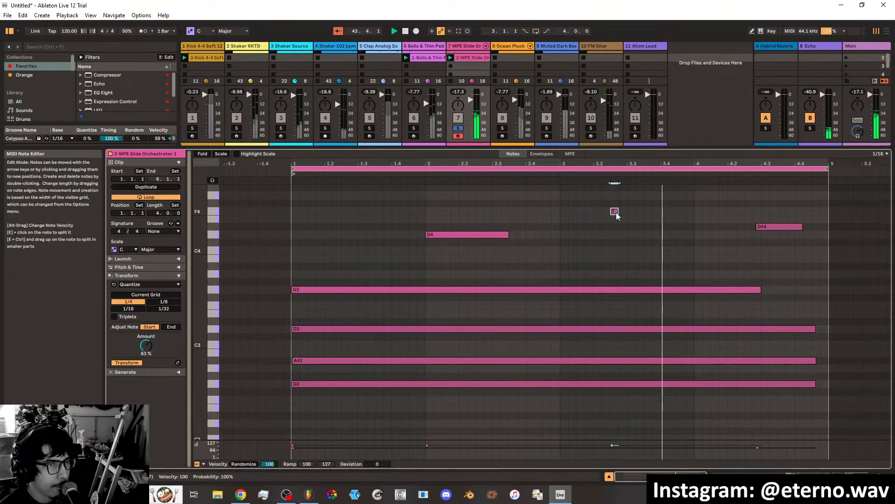
pyautogui.moveTo(615, 204); pyautogui.dragTo(659, 197)
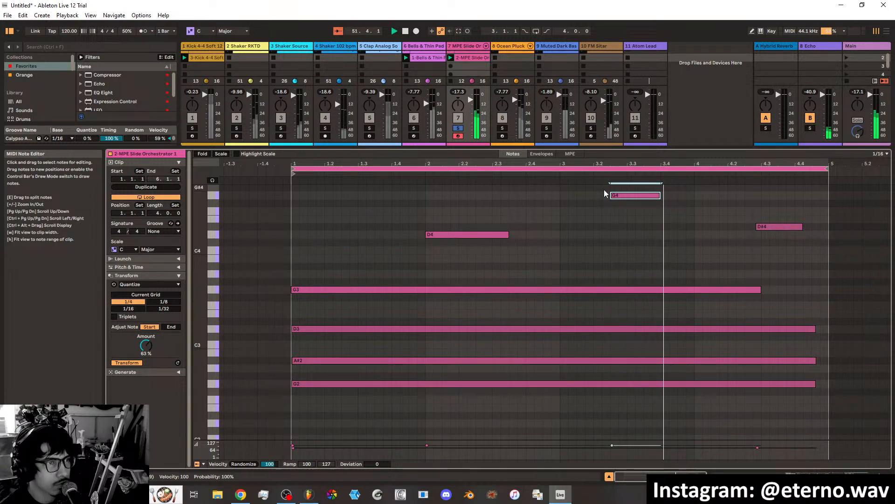
# Launch the scene 1 Ocean Pluck clip, arm its track, and audition it in solo before releasing the solo.
pyautogui.scroll(1, 480, 66)
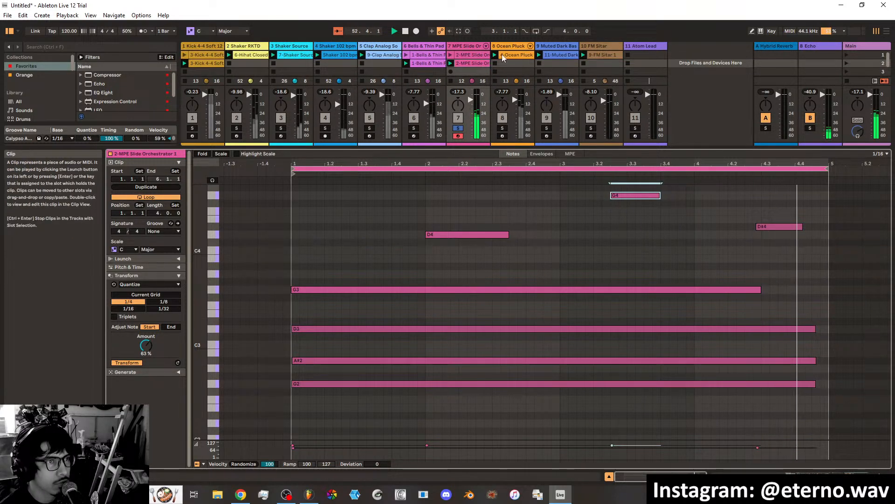
pyautogui.click(496, 54)
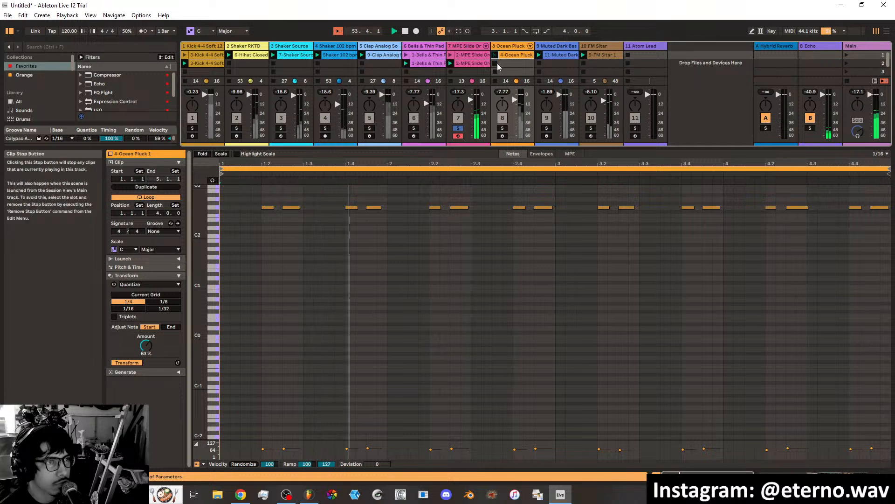
pyautogui.click(502, 127)
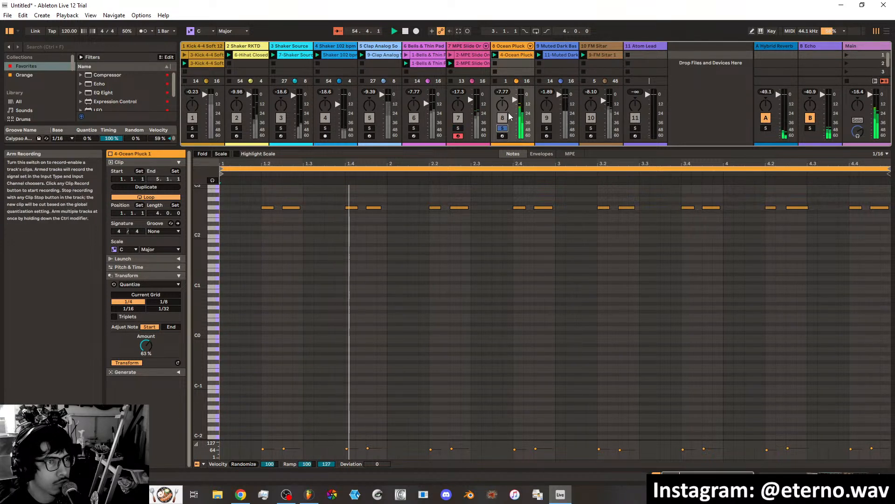
pyautogui.click(502, 136)
pyautogui.scroll(1, 354, 271)
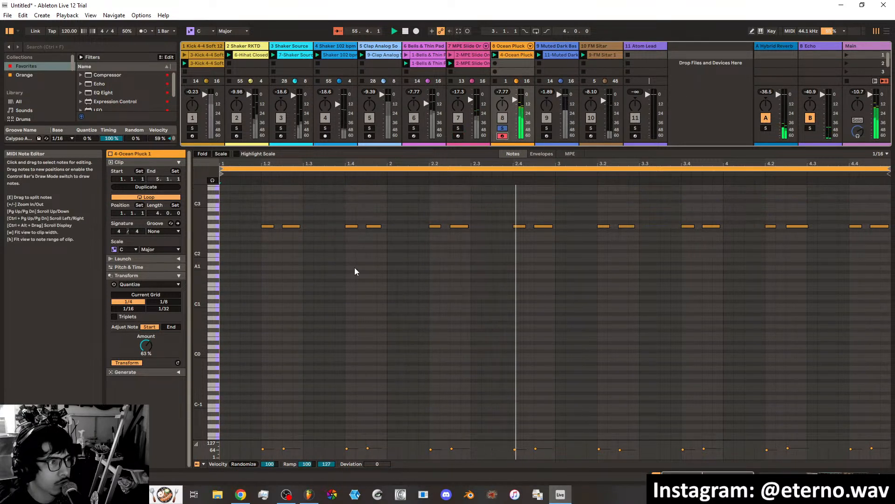
pyautogui.scroll(3, 354, 271)
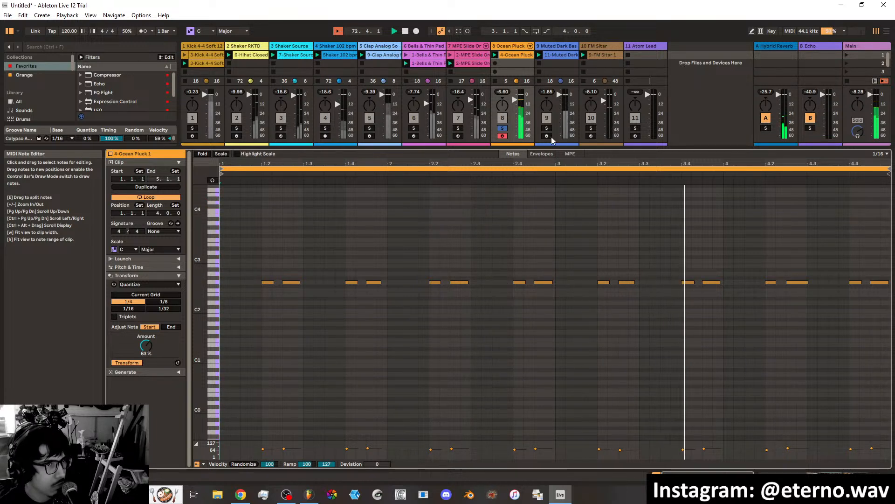
pyautogui.click(503, 128)
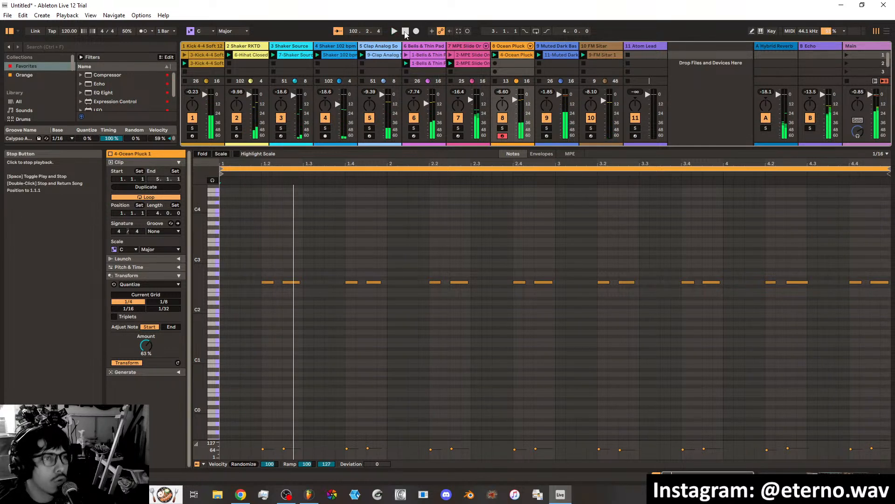
# Duplicate the Ocean Pluck clip into scene 2 and record a higher melody over its existing notes.
pyautogui.rightClick(512, 56)
pyautogui.click(530, 74)
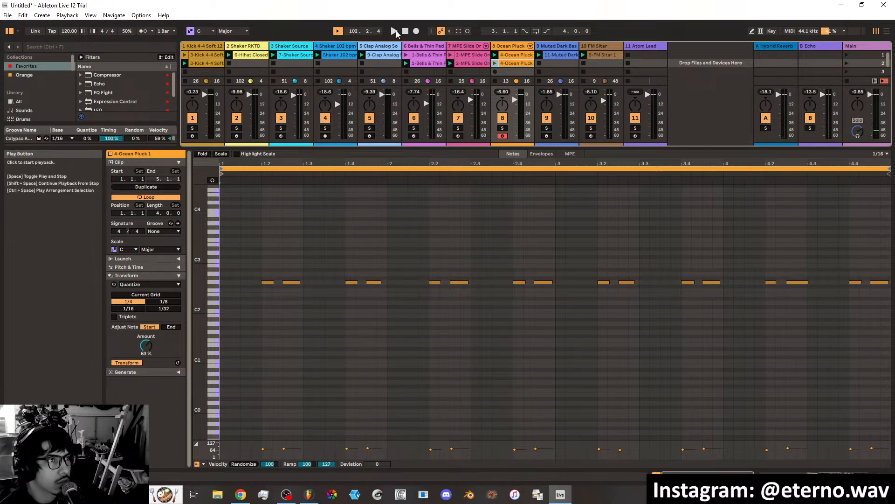
pyautogui.click(466, 30)
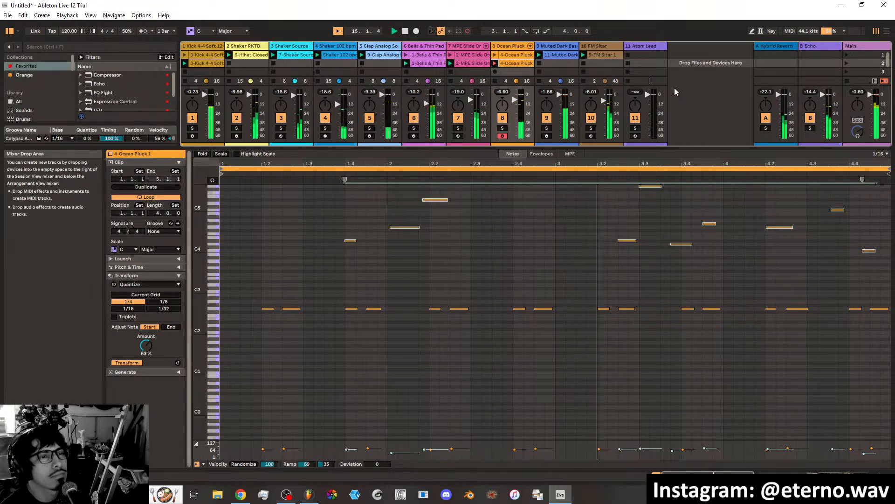
# Duplicate the recorded Ocean Pluck clip into scene 3 and launch the copy.
pyautogui.rightClick(507, 70)
pyautogui.click(521, 83)
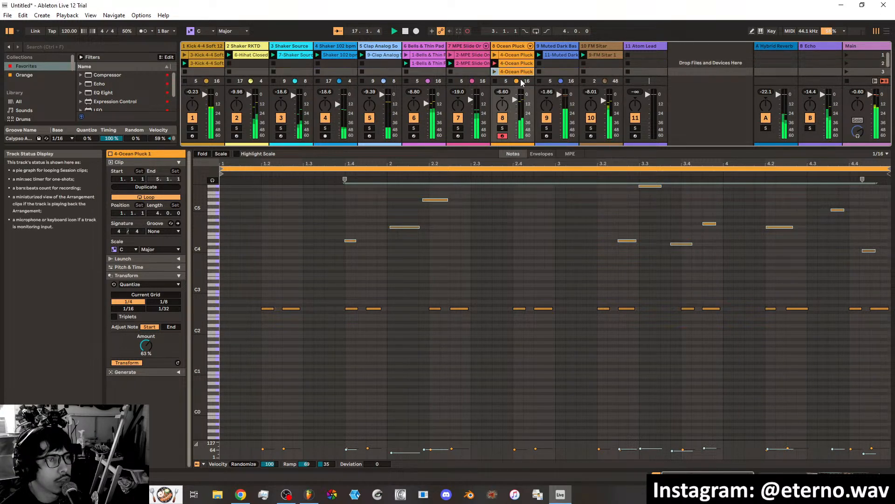
pyautogui.click(495, 71)
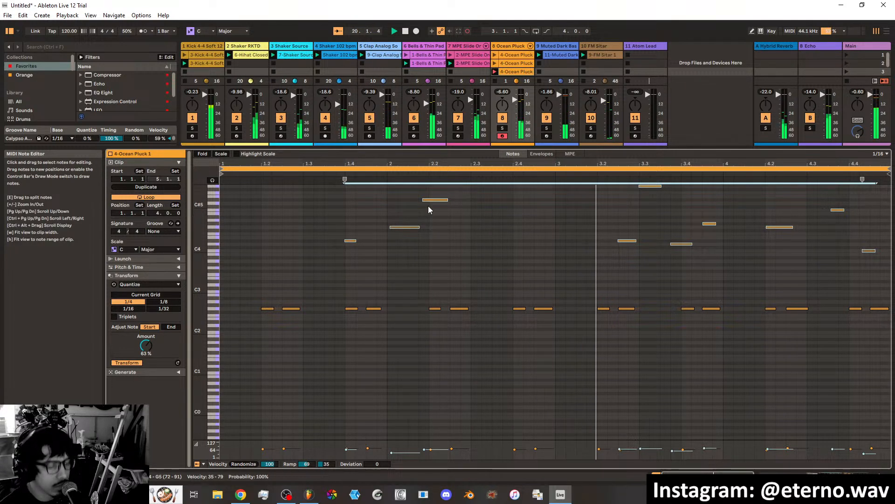
# Delete the selected high melody notes from the scene 3 Ocean Pluck clip, keeping the lower repeated notes, and toggle session recording.
pyautogui.press('Delete')
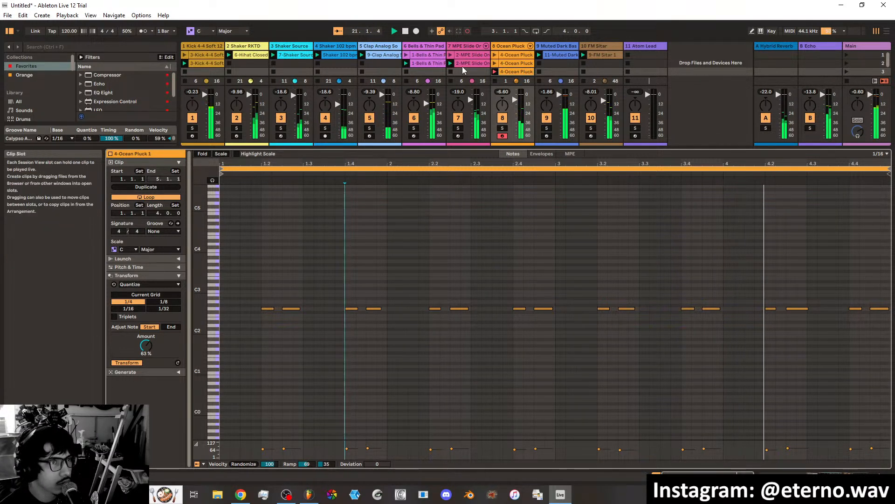
pyautogui.click(470, 32)
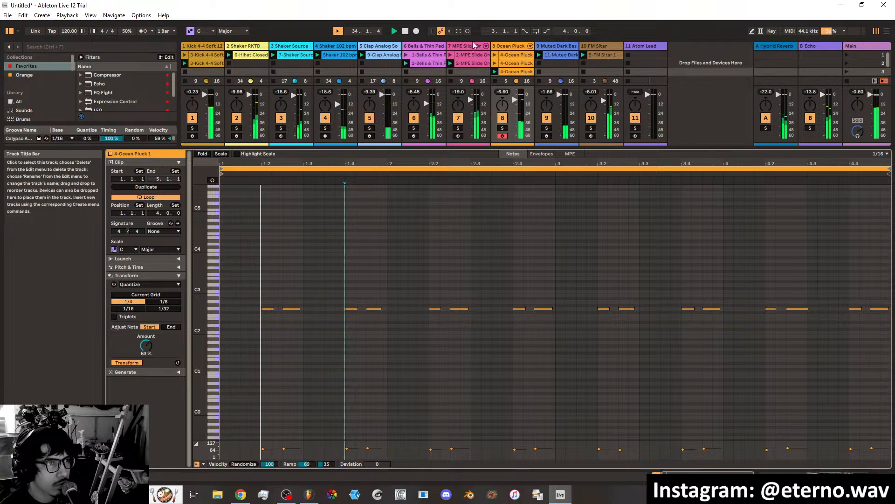
pyautogui.click(886, 31)
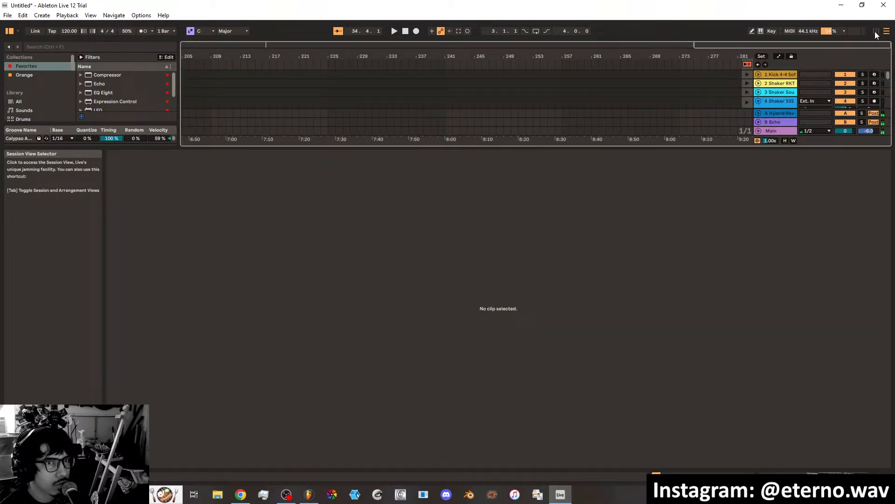
pyautogui.click(876, 33)
pyautogui.click(394, 31)
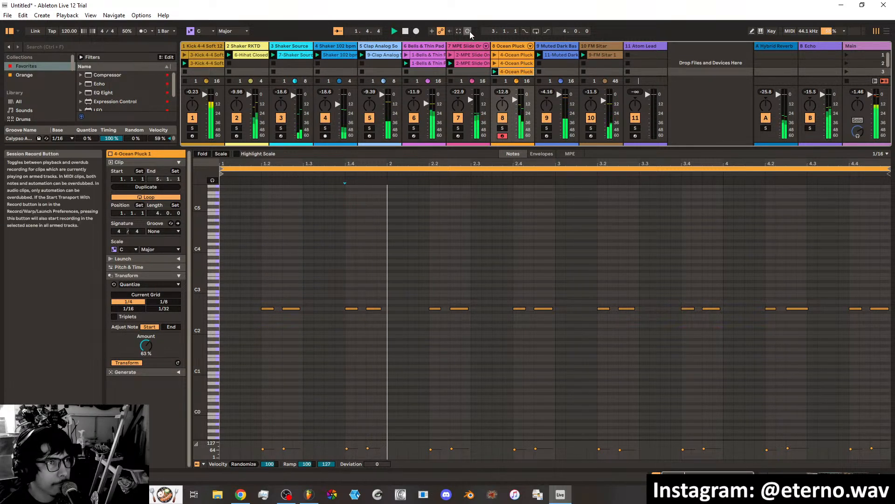
pyautogui.doubleClick(408, 32)
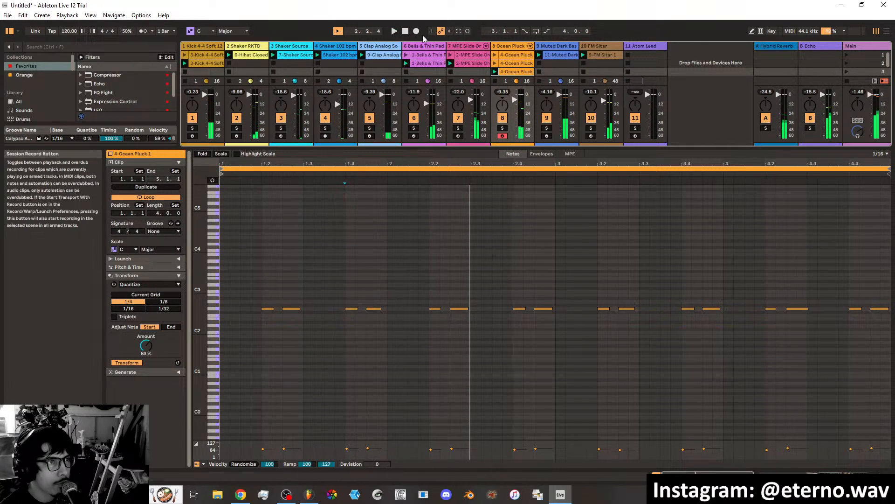
# Record a new high melody over the remaining low notes in the scene 3 Ocean Pluck clip, ending the session recording when done.
pyautogui.click(466, 31)
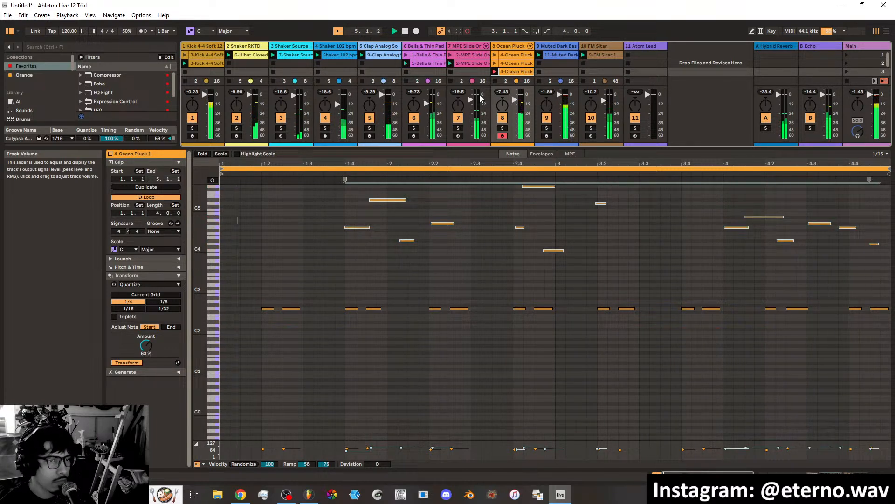
pyautogui.click(468, 31)
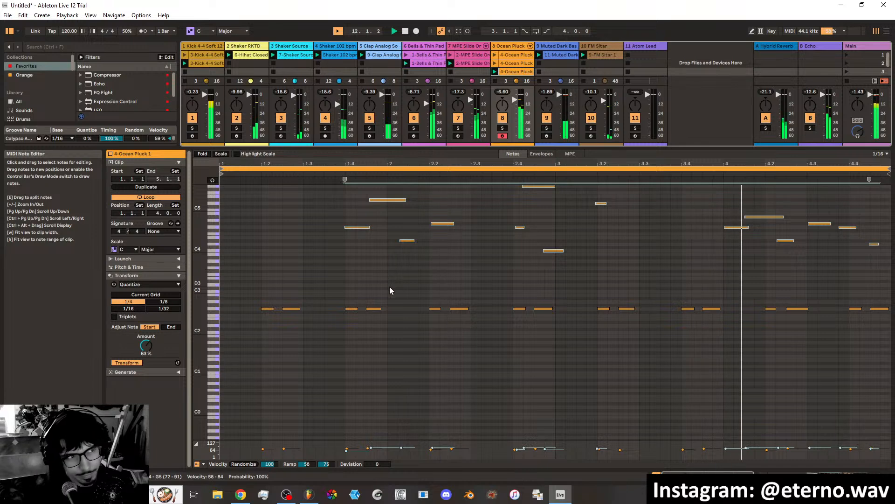
# Launch the scene 2 Ocean Pluck clip to audition its melody, clear its time selection, and launch the scene 1 version.
pyautogui.click(495, 63)
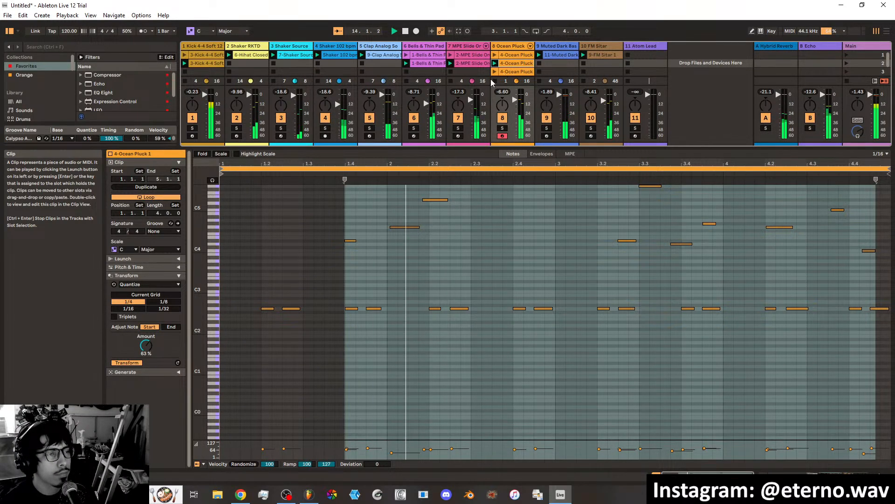
pyautogui.click(515, 56)
pyautogui.click(512, 63)
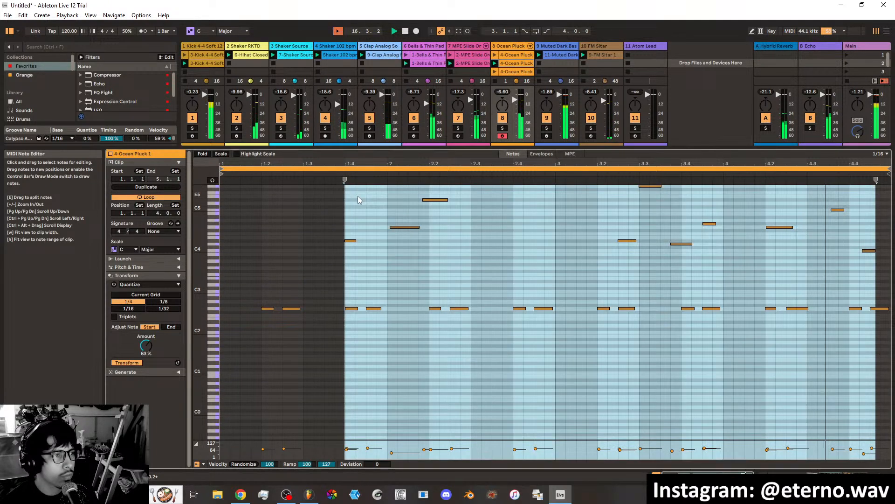
pyautogui.click(357, 196)
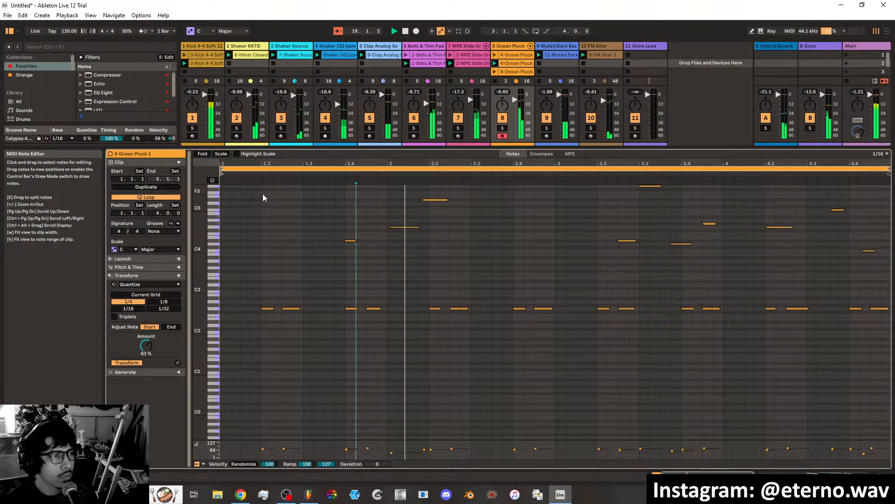
pyautogui.click(494, 56)
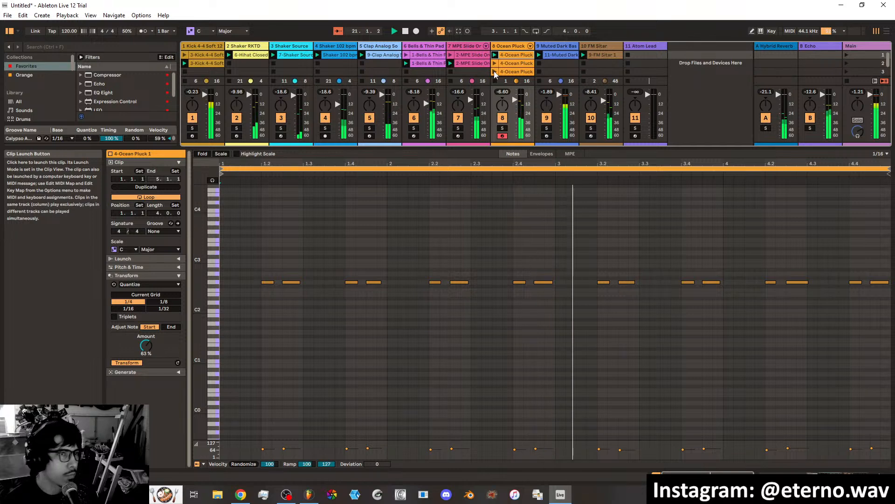
# Duplicate the scene 1 Muted Dark Bass clip into scene 2 and launch the copy.
pyautogui.rightClick(561, 55)
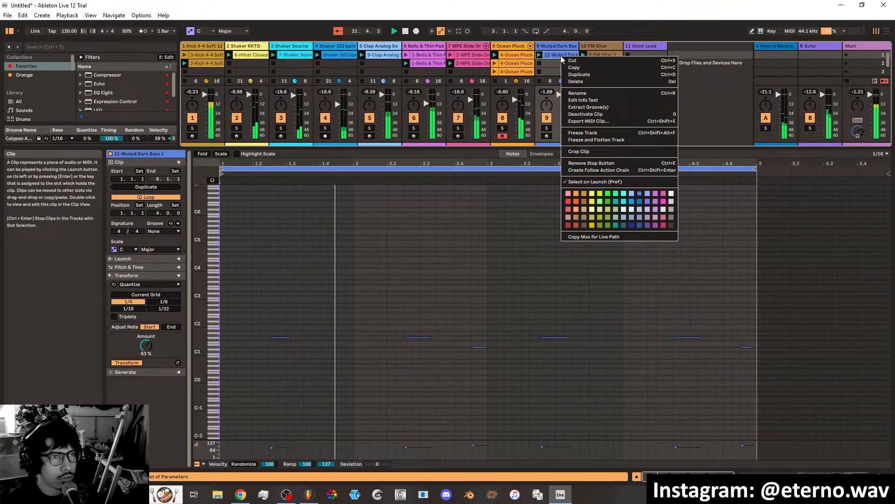
pyautogui.click(587, 75)
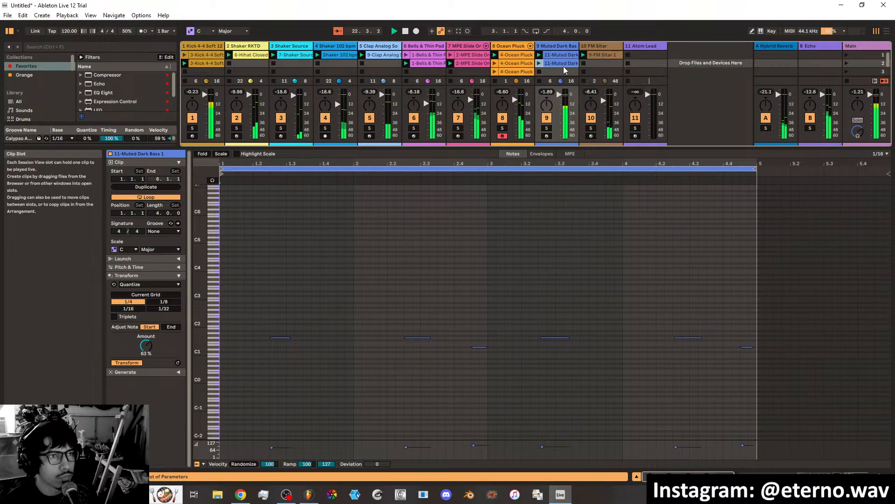
pyautogui.click(539, 63)
# Arm the Muted Dark Bass track for recording and delete all notes from its scene 2 clip.
pyautogui.click(546, 136)
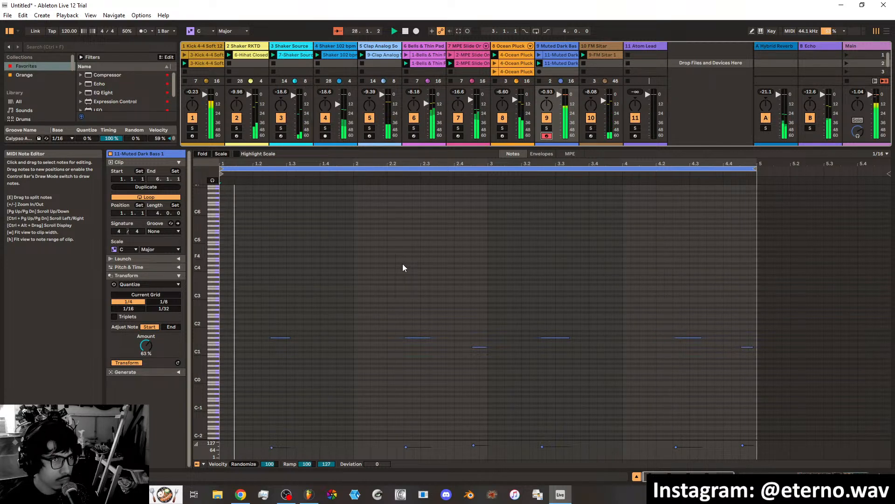
pyautogui.moveTo(263, 281); pyautogui.dragTo(749, 397)
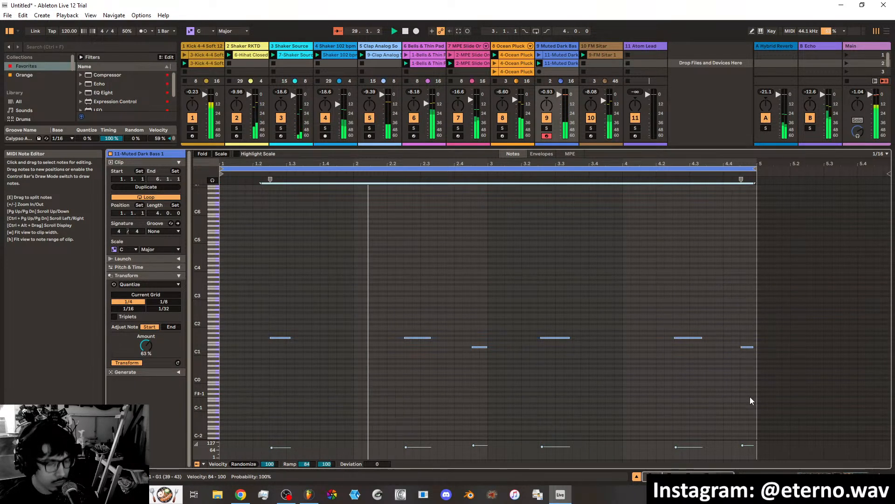
pyautogui.press('Delete')
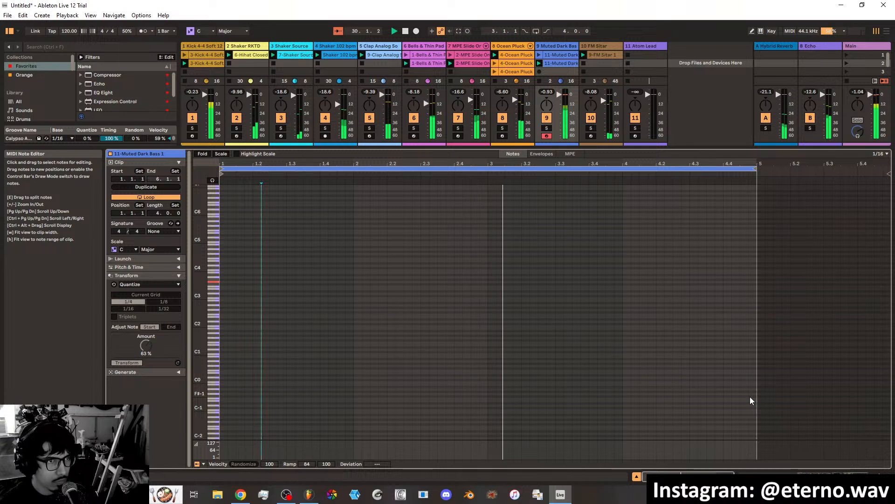
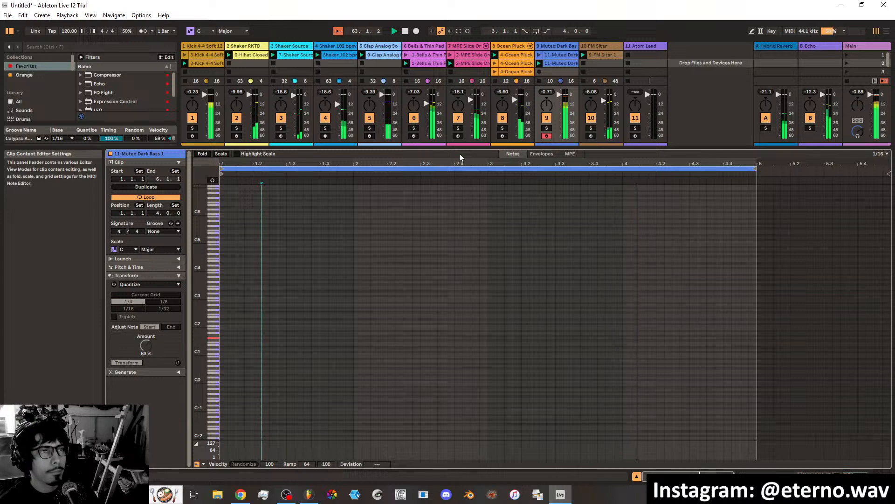
# Audition the scene 1 Muted Dark Bass clip, relaunch the empty scene 2 copy, and record a new bass line into it.
pyautogui.click(540, 55)
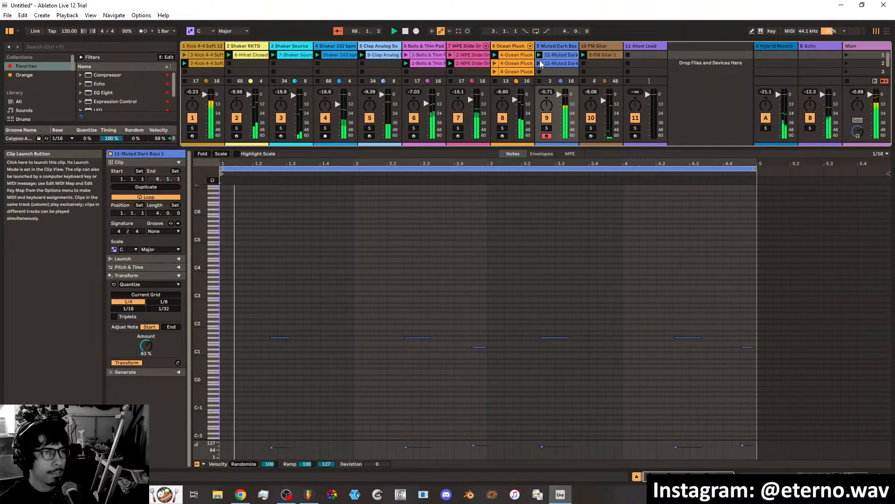
pyautogui.click(538, 61)
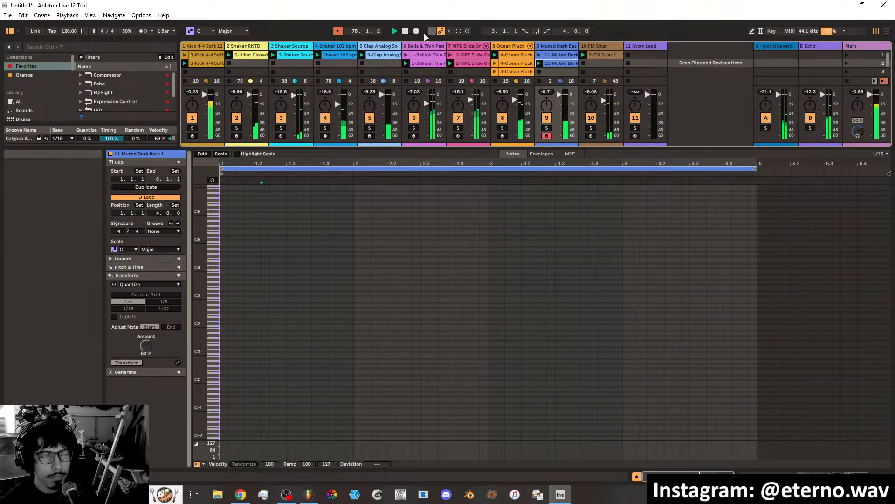
pyautogui.click(466, 32)
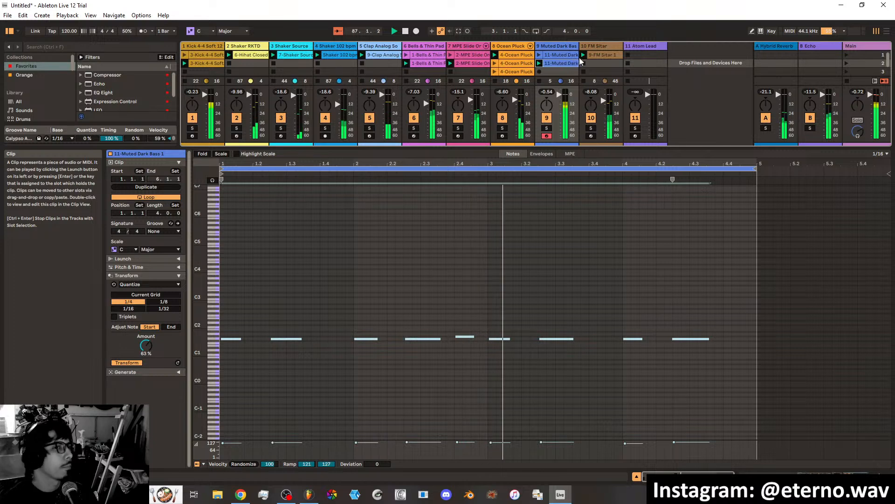
# Duplicate the scene 1 FM Sitar clip into scene 2, launch the copy, and arm the FM Sitar track for recording.
pyautogui.click(597, 55)
pyautogui.rightClick(596, 56)
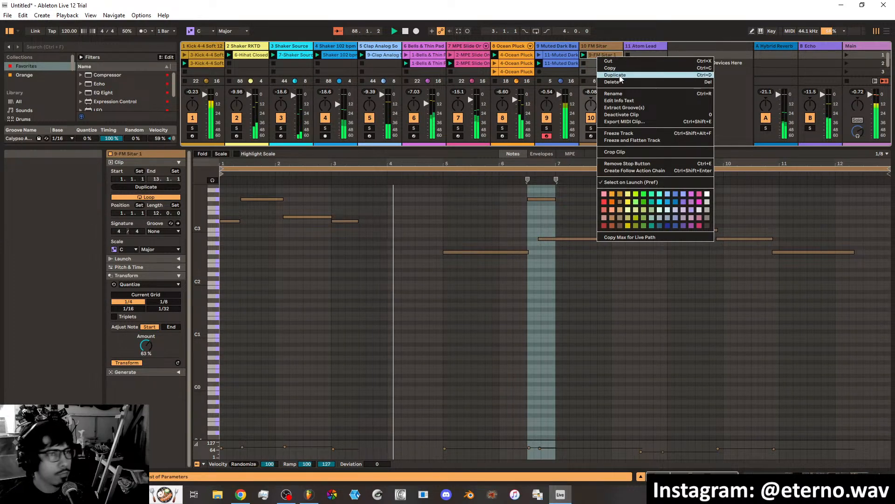
pyautogui.click(606, 70)
pyautogui.click(583, 64)
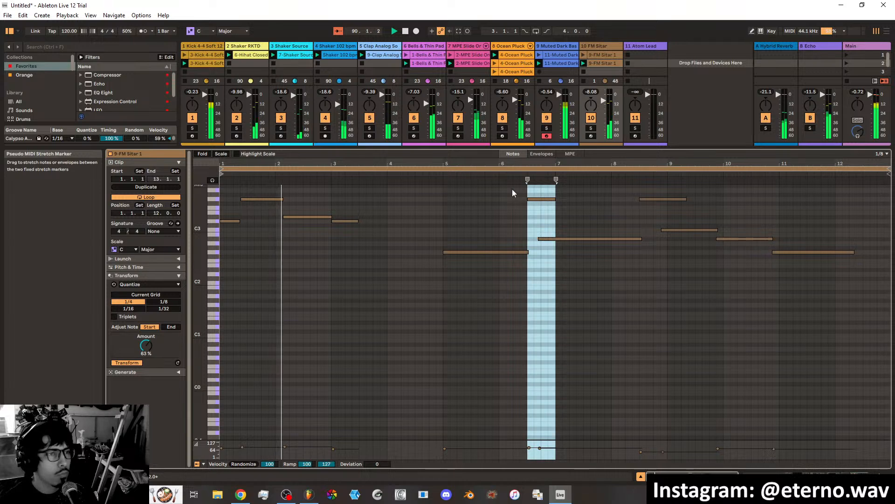
pyautogui.click(590, 136)
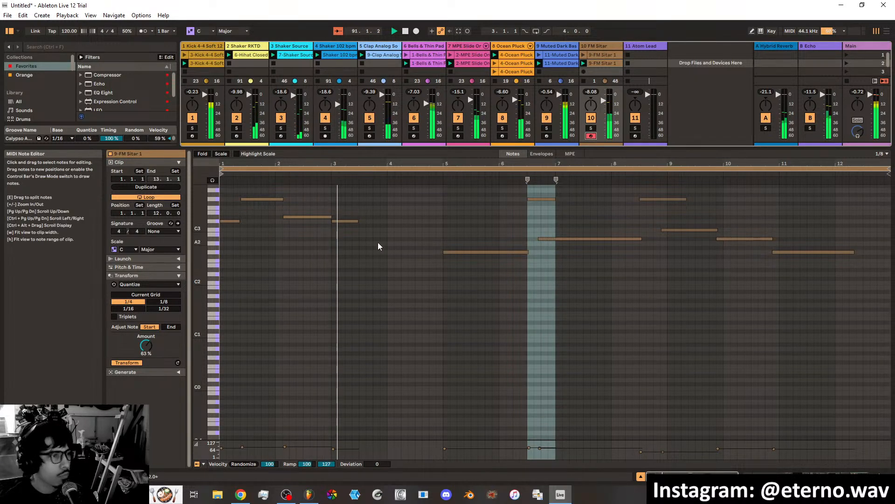
# Clear the time selection and delete all notes from the scene 2 FM Sitar clip.
pyautogui.click(419, 244)
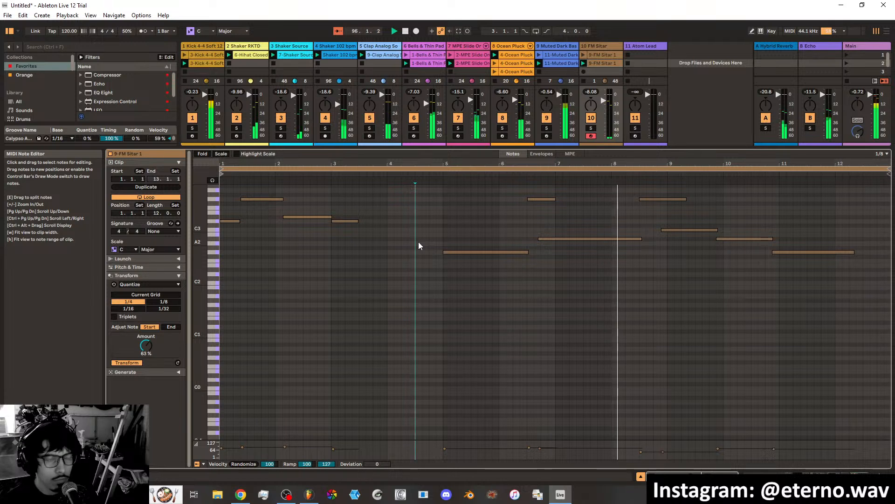
pyautogui.scroll(3, 866, 306)
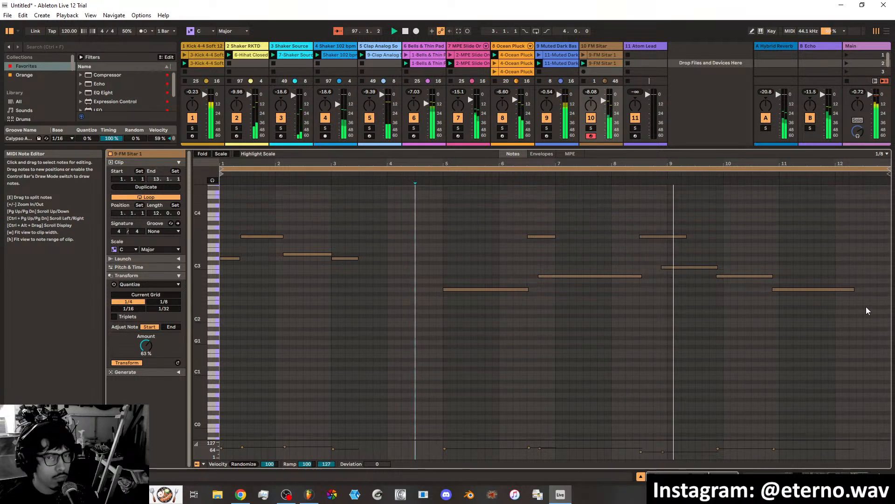
pyautogui.moveTo(865, 315); pyautogui.dragTo(232, 235)
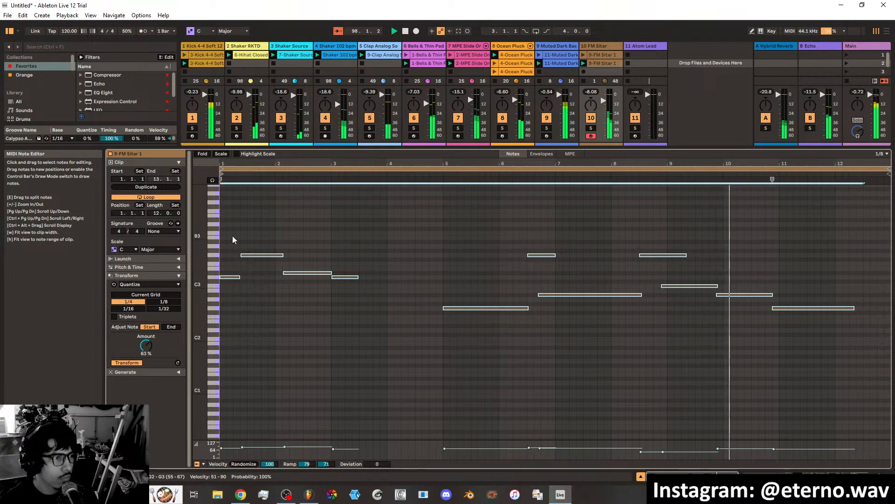
pyautogui.press('Delete')
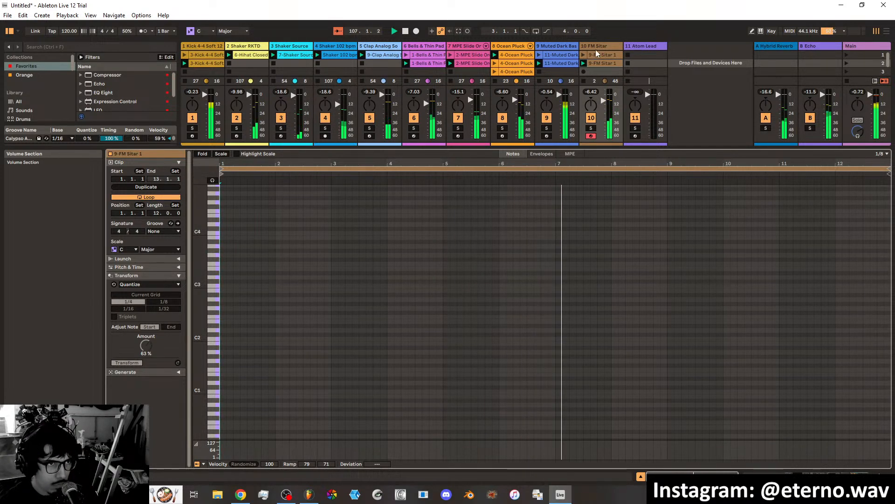
pyautogui.click(415, 32)
pyautogui.click(405, 31)
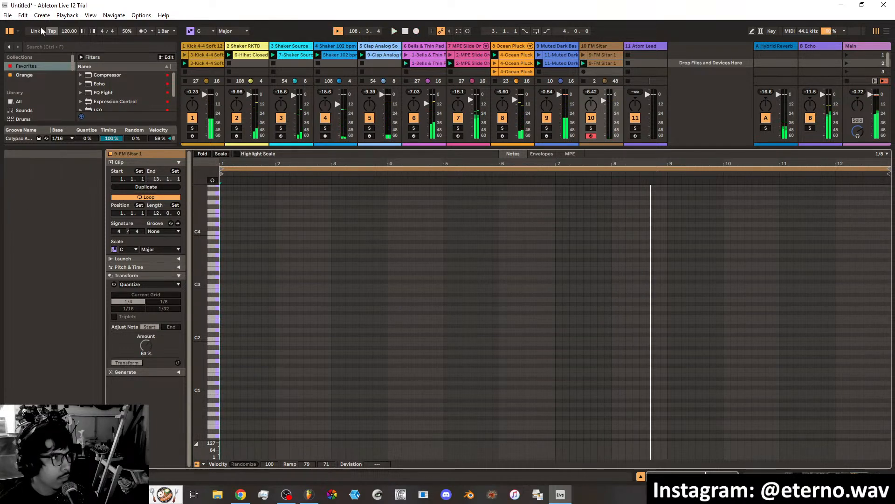
pyautogui.click(22, 15)
pyautogui.click(28, 23)
pyautogui.click(24, 17)
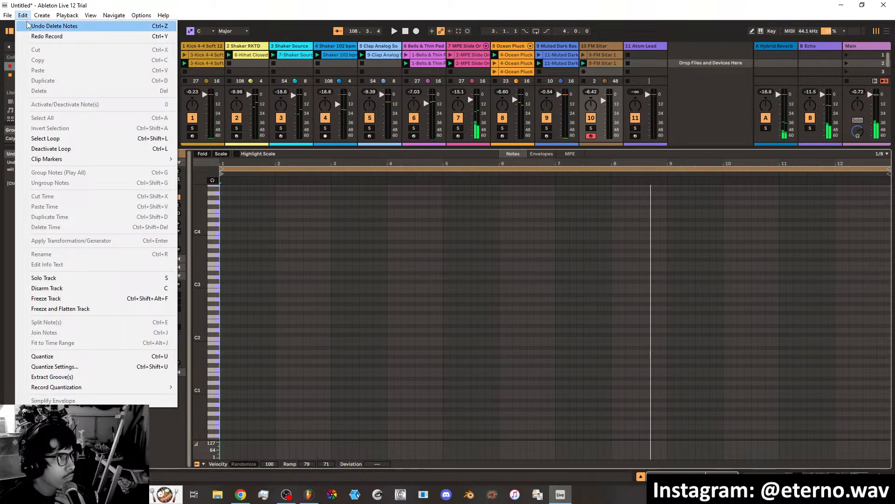
pyautogui.click(193, 36)
# Record a new sparse melody into the scene 2 FM Sitar clip, ending the session recording when done.
pyautogui.click(468, 32)
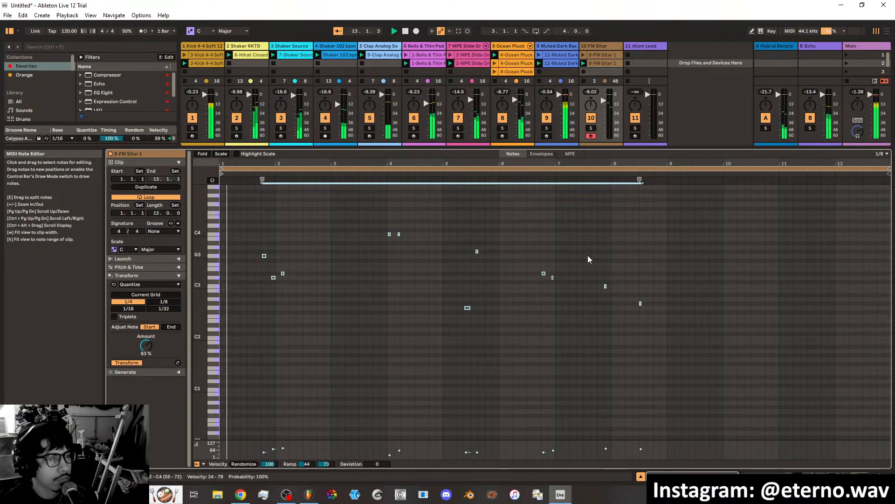
pyautogui.click(468, 30)
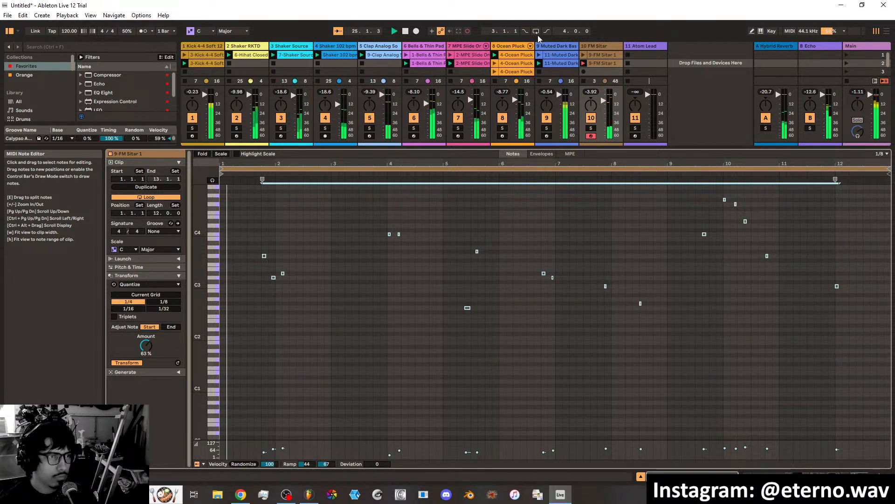
pyautogui.click(466, 32)
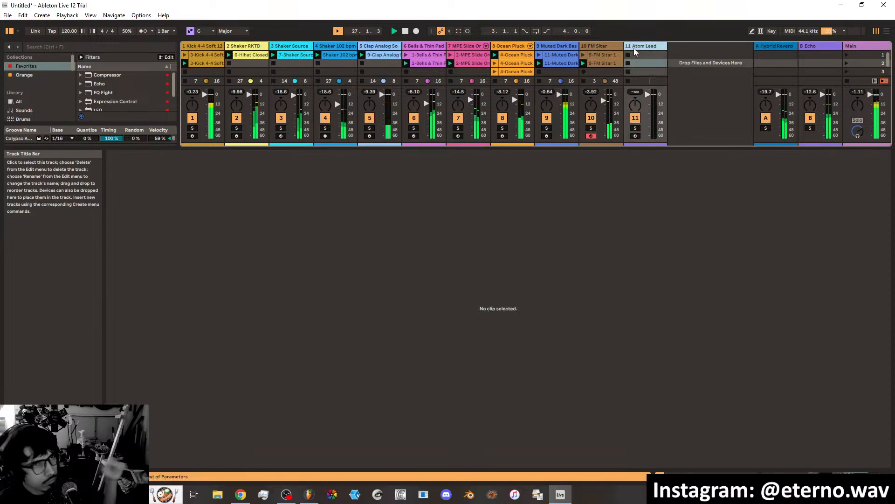
# Arm the Atom Lead track, lower its filter frequency to 30 Hz, and lengthen its filter envelope attack to about 3.12 s.
pyautogui.click(633, 48)
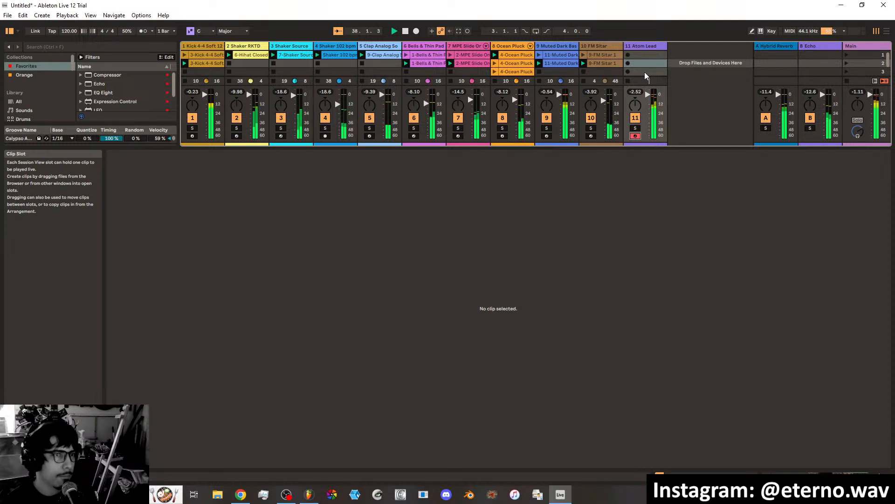
pyautogui.click(642, 45)
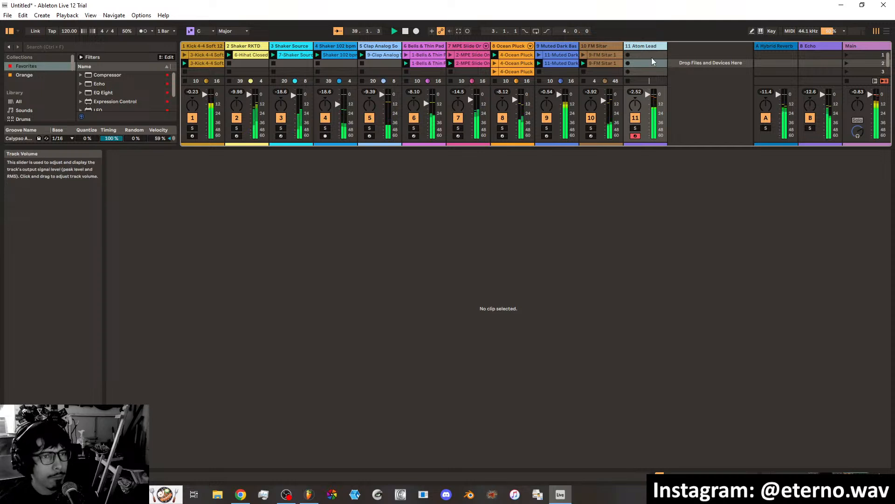
pyautogui.doubleClick(650, 46)
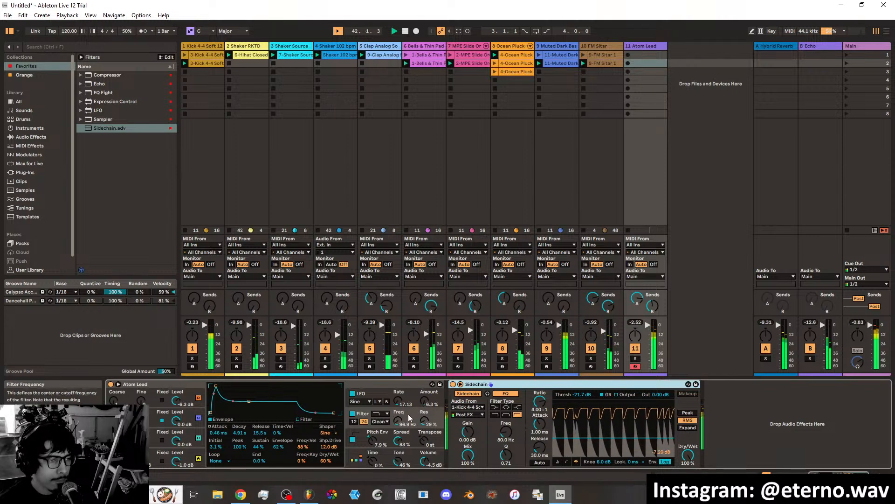
pyautogui.moveTo(398, 421); pyautogui.dragTo(399, 434)
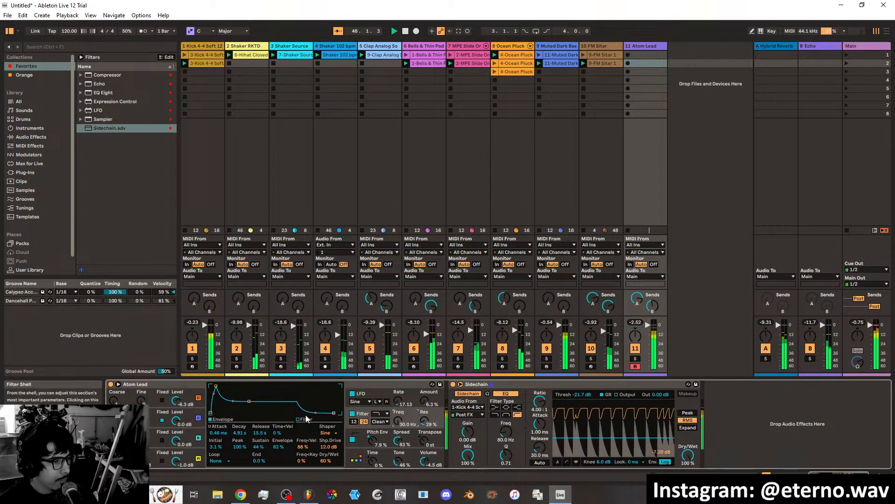
pyautogui.moveTo(216, 385); pyautogui.dragTo(246, 386)
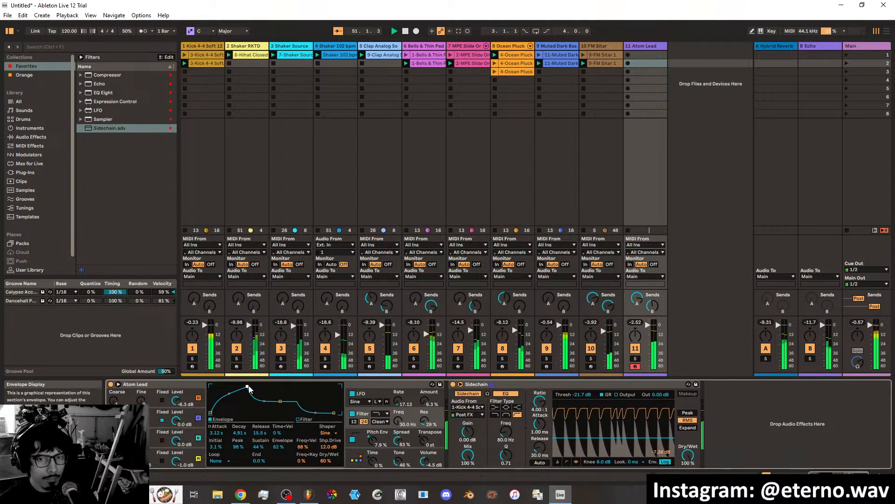
# Record a new melody clip on the Atom Lead track in scene 1 and play it back once recorded.
pyautogui.click(629, 55)
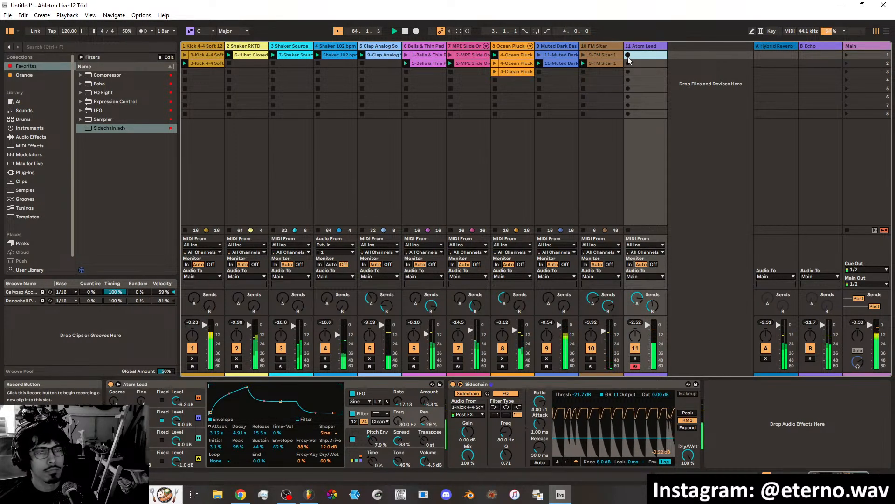
pyautogui.click(628, 55)
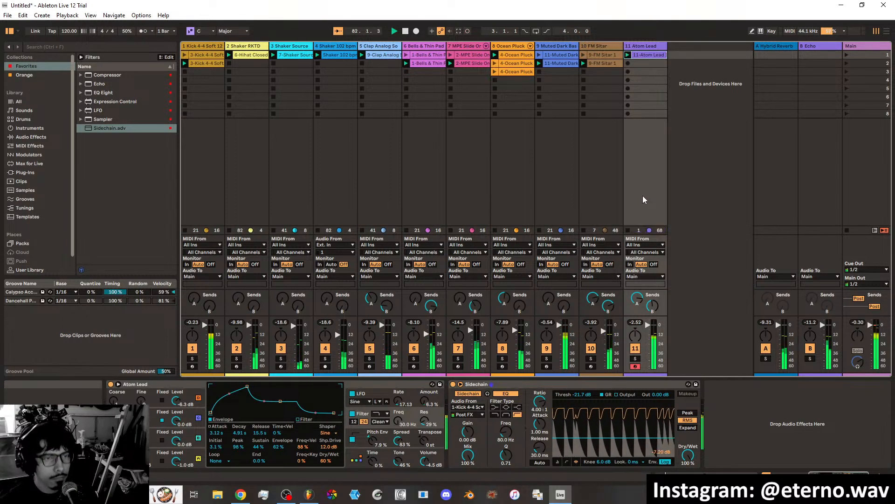
# Open the recorded Atom Lead clip and shorten its loop length to 14 bars.
pyautogui.doubleClick(643, 56)
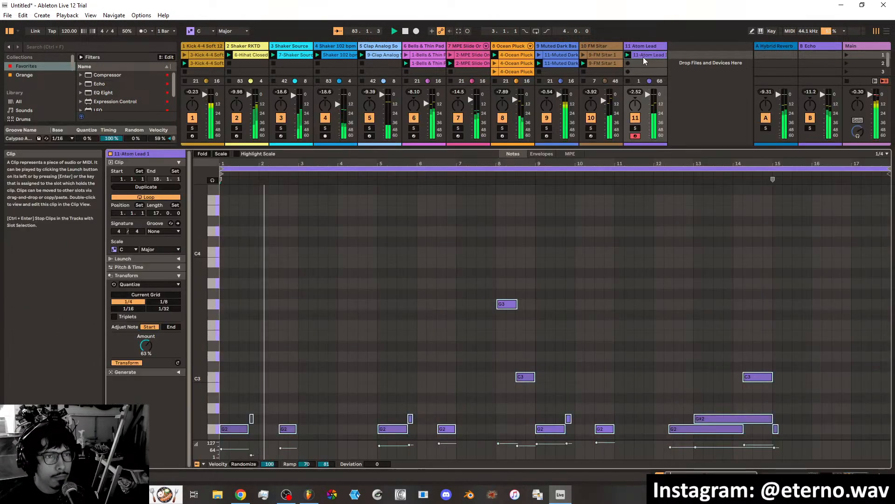
pyautogui.moveTo(158, 212); pyautogui.dragTo(158, 217)
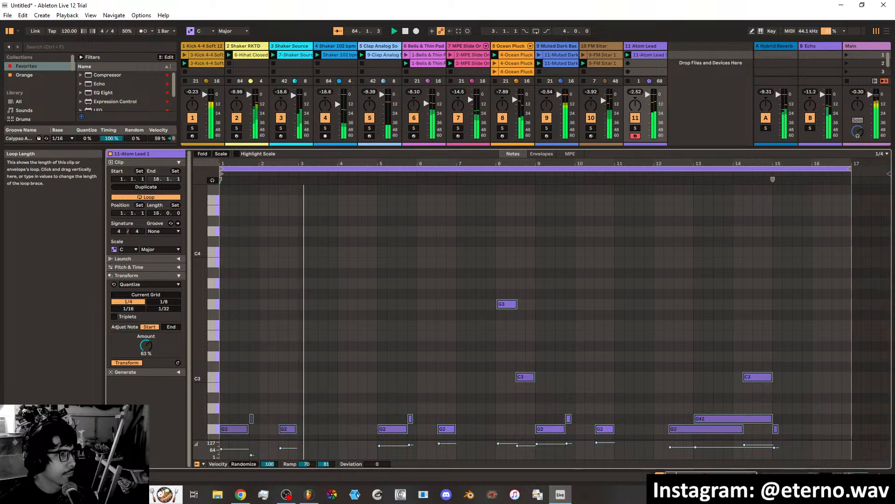
pyautogui.scroll(-5, 367, 257)
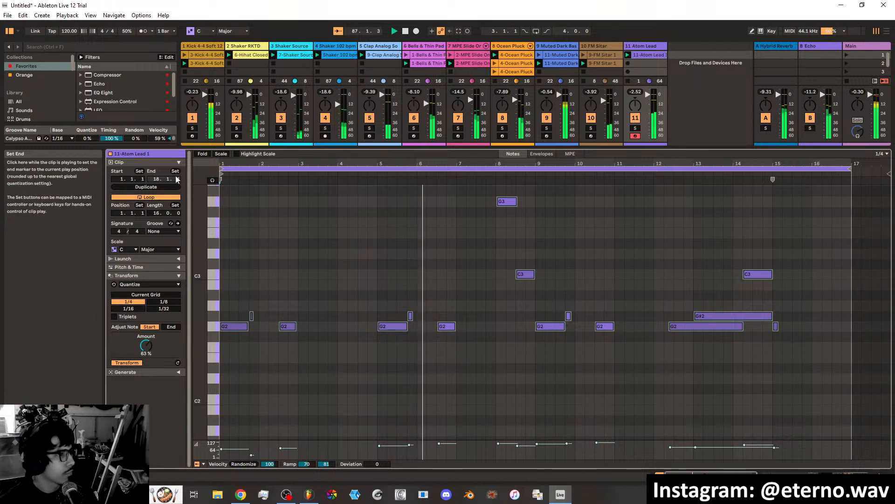
pyautogui.moveTo(157, 213); pyautogui.dragTo(157, 222)
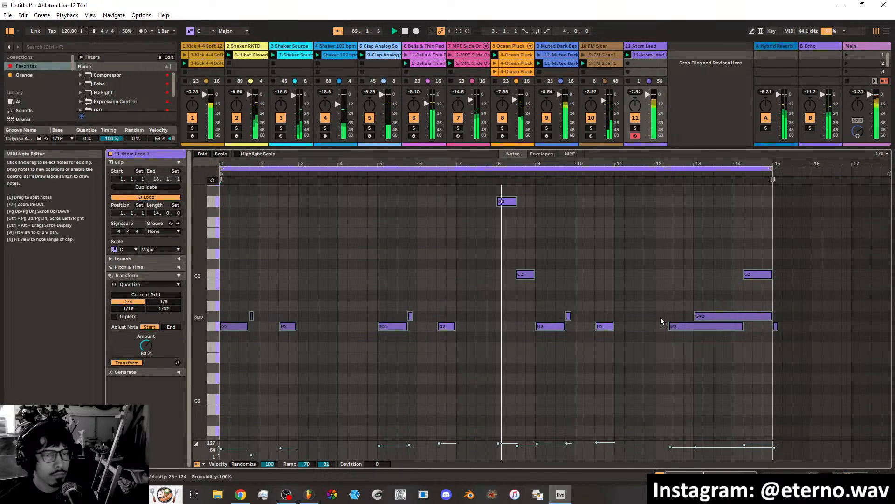
pyautogui.scroll(-3, 681, 298)
pyautogui.scroll(-2, 674, 297)
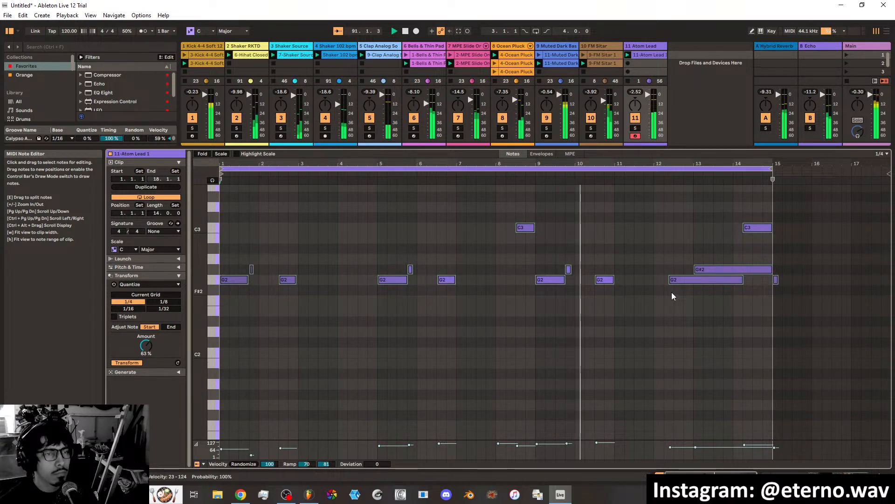
# Lower the threshold of the Atom Lead track's Sidechain compressor to -27.0 dB.
pyautogui.click(652, 47)
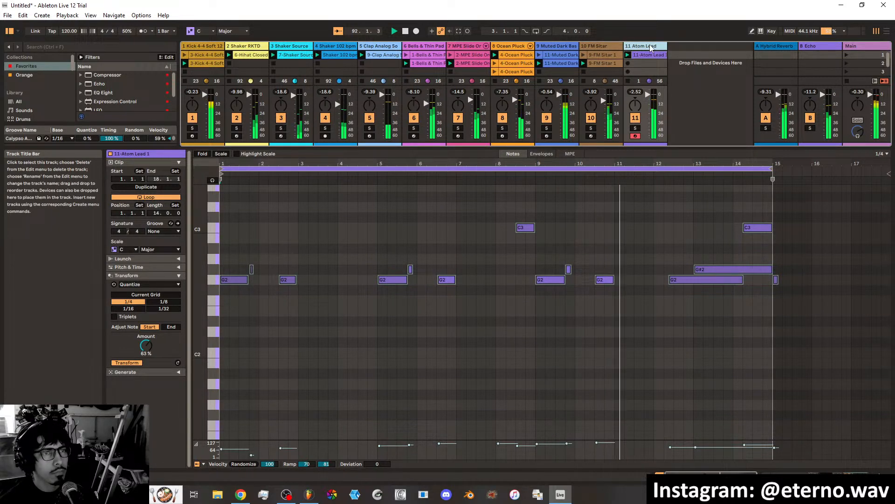
pyautogui.doubleClick(652, 47)
pyautogui.moveTo(598, 436); pyautogui.dragTo(598, 441)
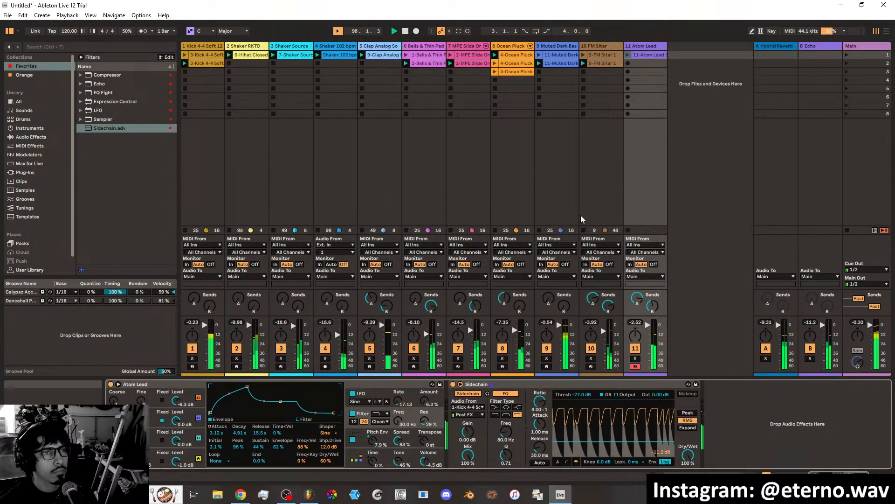
# Stop the playing FM Sitar clip and launch the scene 3 Ocean Pluck clip.
pyautogui.click(585, 228)
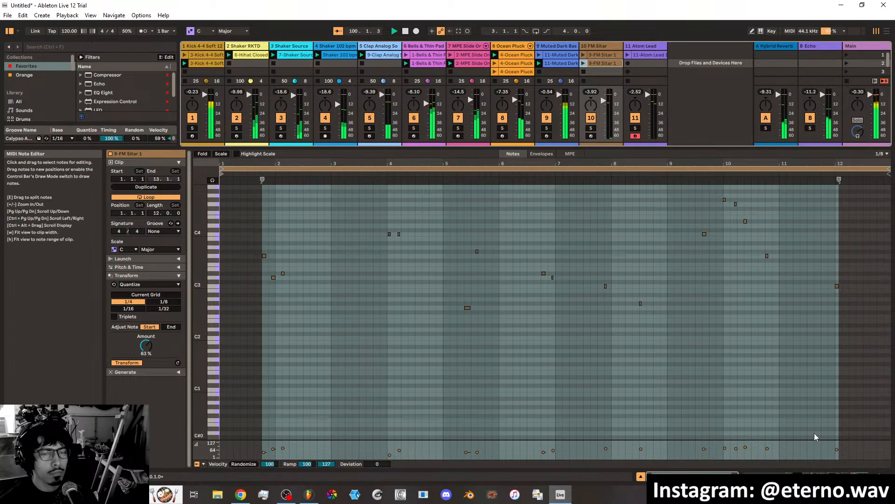
pyautogui.click(767, 473)
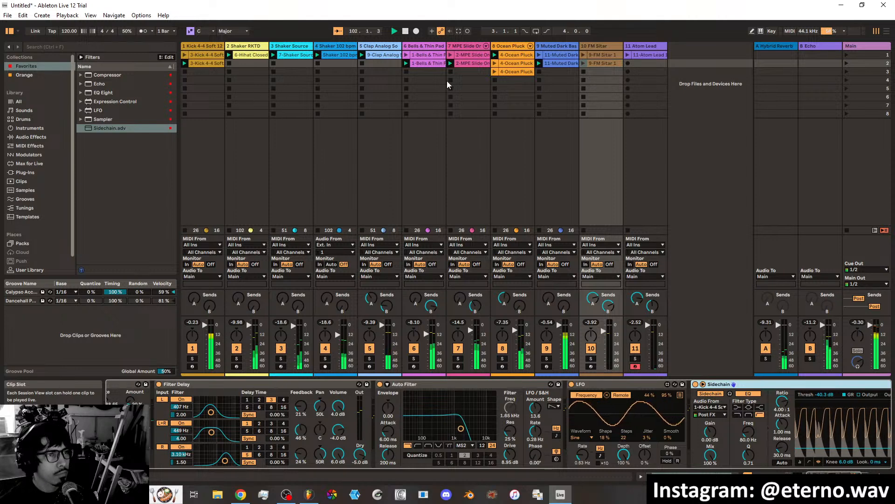
pyautogui.click(495, 71)
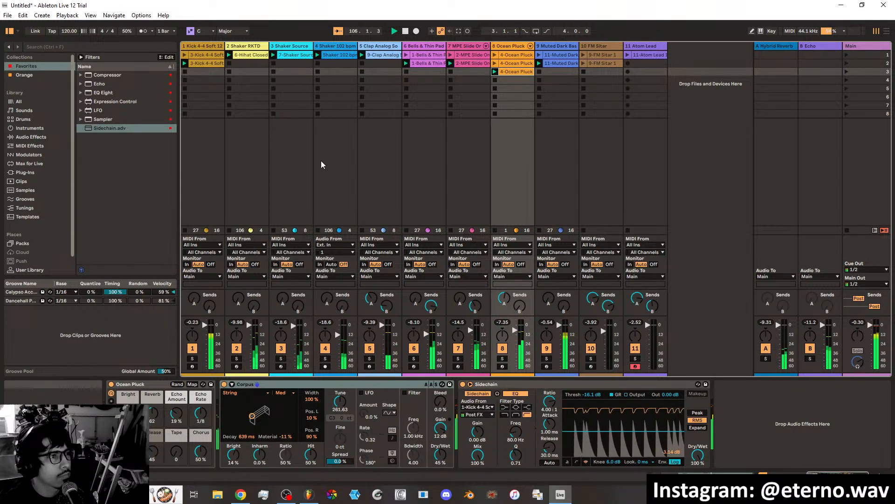
# Stop the playing clips on the kick, shaker and clap tracks, leaving the melodic and bass tracks running.
pyautogui.click(318, 229)
pyautogui.click(273, 230)
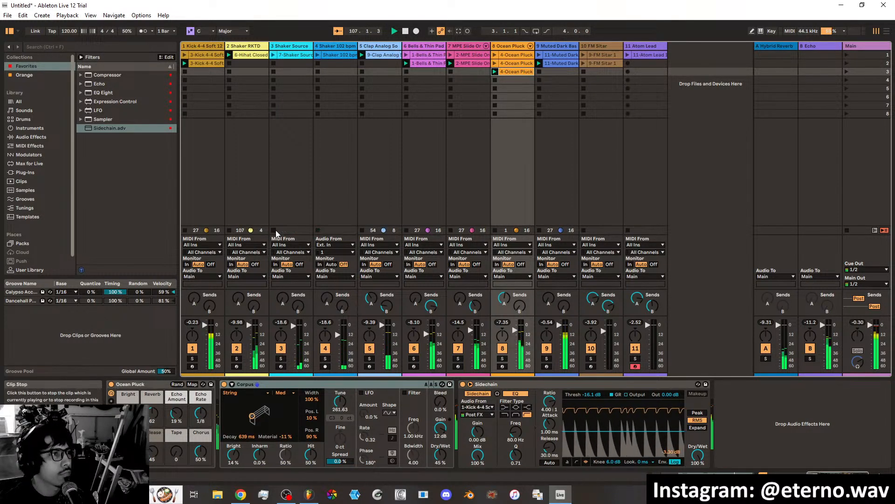
pyautogui.click(363, 230)
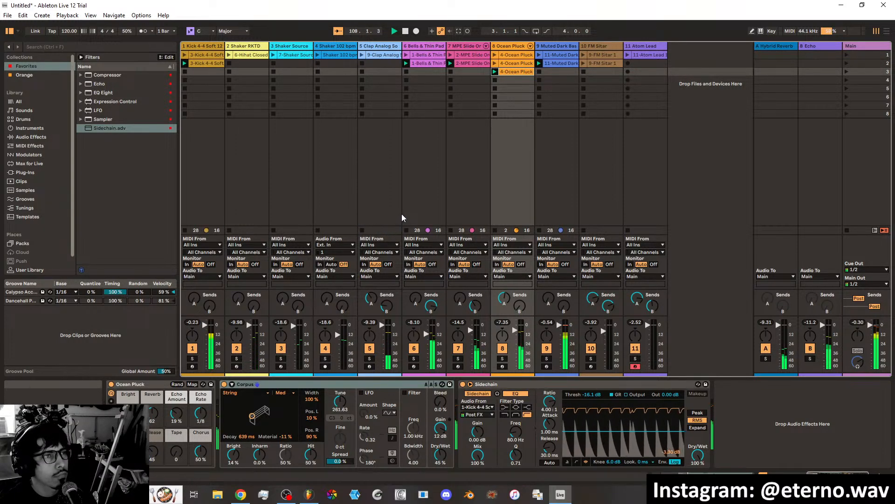
pyautogui.click(186, 230)
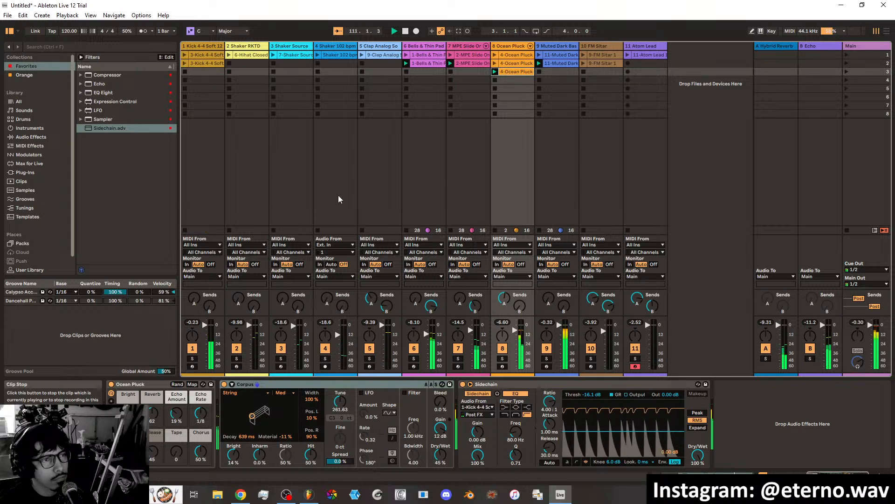
# Stop the Muted Dark Bass clip and set the Atom Lead's LFO rate to 21.17, filter frequency to 33.2 Hz and resonance to 71%.
pyautogui.click(539, 230)
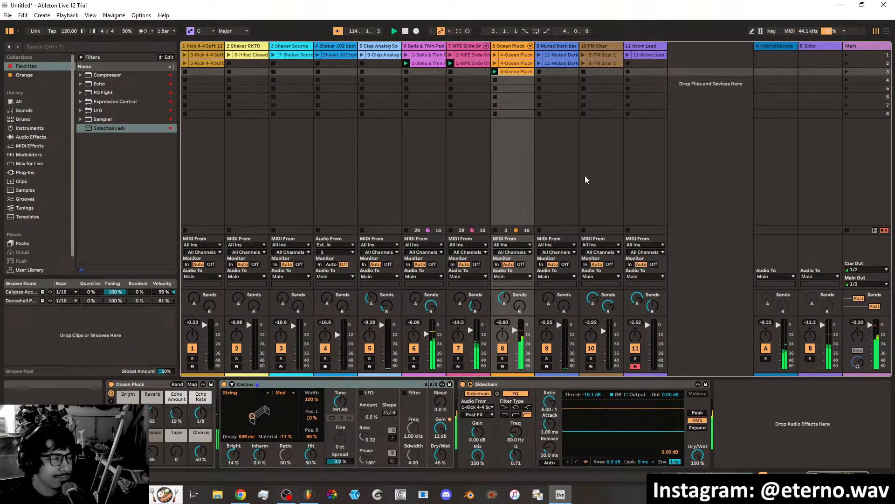
pyautogui.click(648, 49)
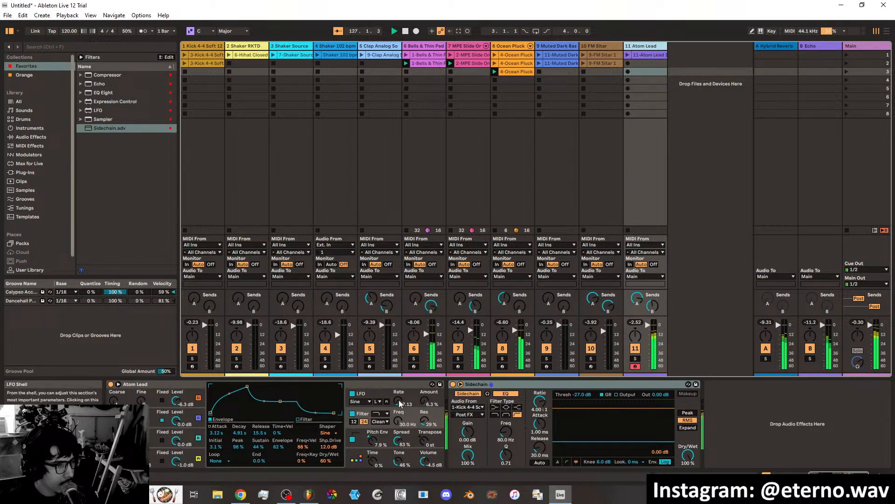
pyautogui.moveTo(396, 401); pyautogui.dragTo(424, 410)
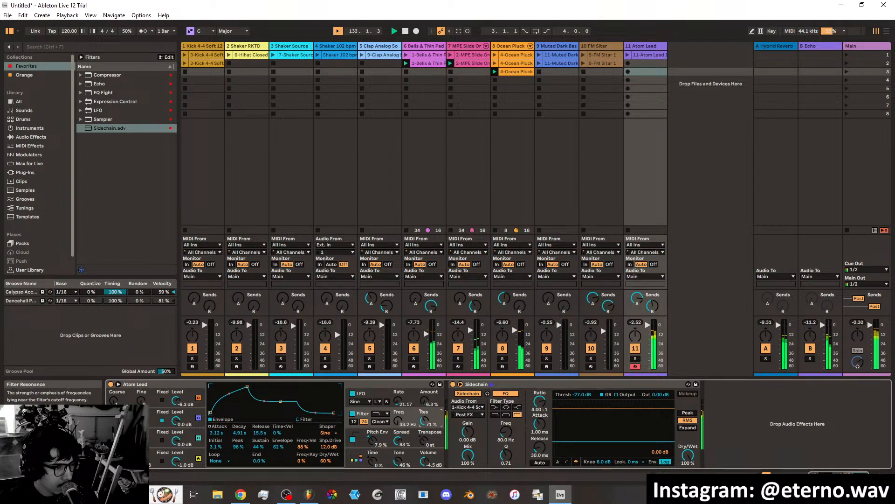
# Switch the Atom Lead filter to the MS2 circuit with 6.19 dB drive, 32% resonance, 79.0 Hz frequency, and set the LFO rate to 27.21.
pyautogui.click(380, 421)
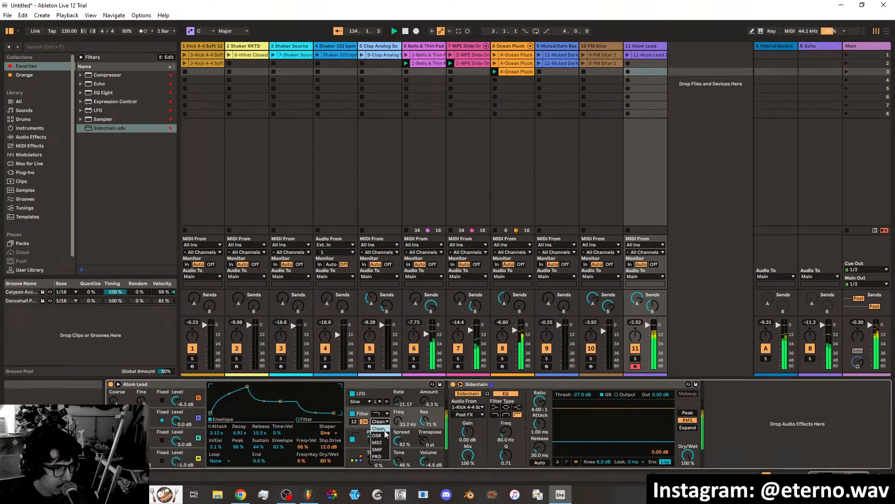
pyautogui.click(378, 442)
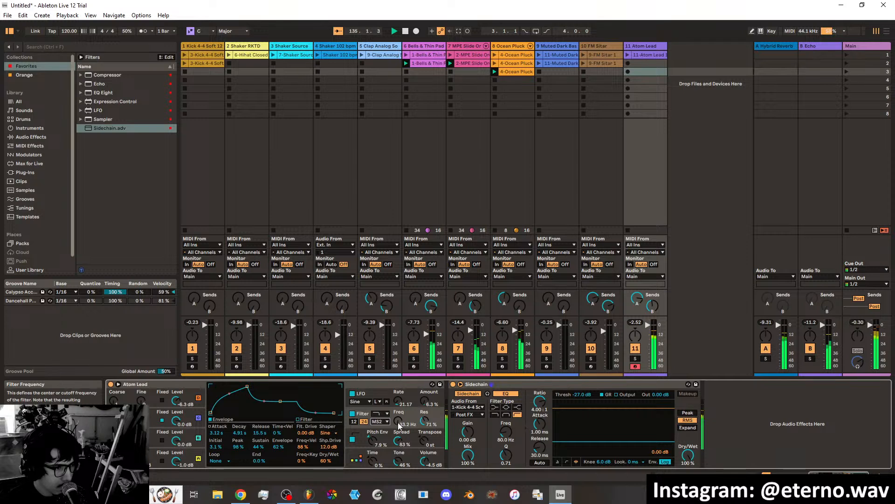
pyautogui.moveTo(306, 433); pyautogui.dragTo(305, 418)
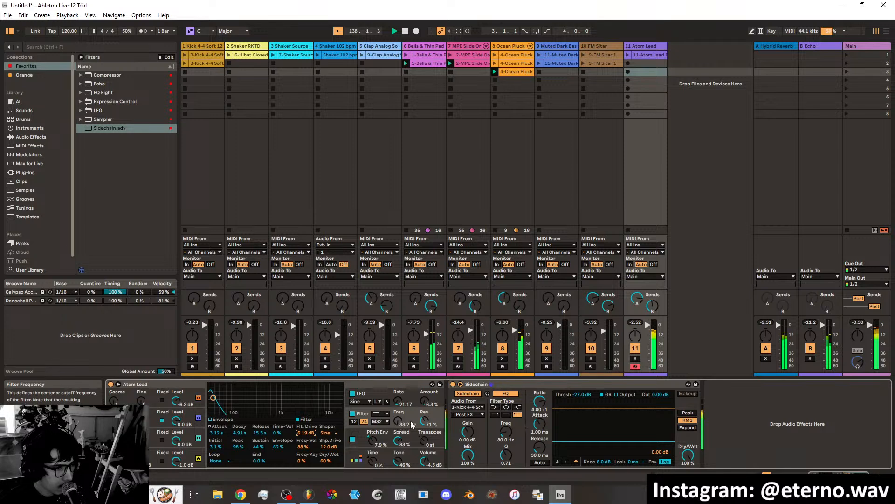
pyautogui.moveTo(424, 422); pyautogui.dragTo(424, 439)
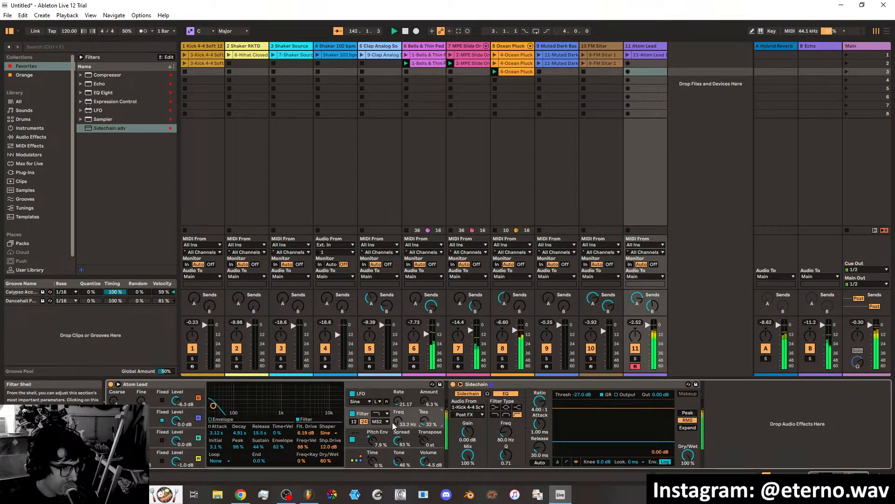
pyautogui.moveTo(398, 400)
pyautogui.mouseDown()
pyautogui.moveTo(398, 393)
pyautogui.moveTo(397, 412)
pyautogui.moveTo(397, 396)
pyautogui.moveTo(398, 404)
pyautogui.mouseUp()
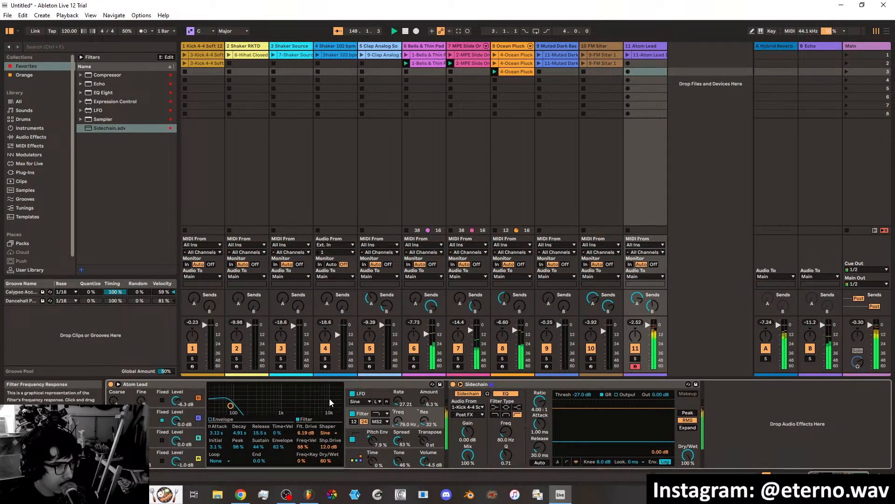
# Examine the Atom Lead's LFO, filter, pitch envelope, oscillator D and global modulation settings.
pyautogui.click(378, 391)
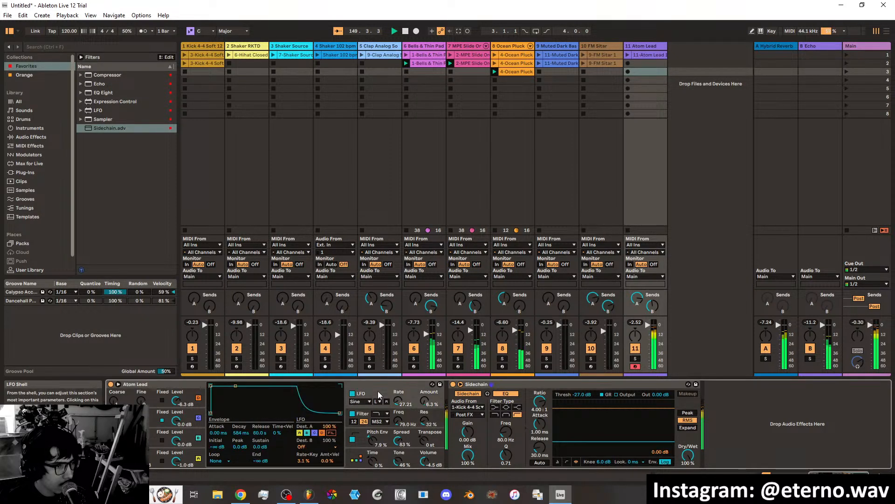
pyautogui.click(347, 424)
pyautogui.click(350, 437)
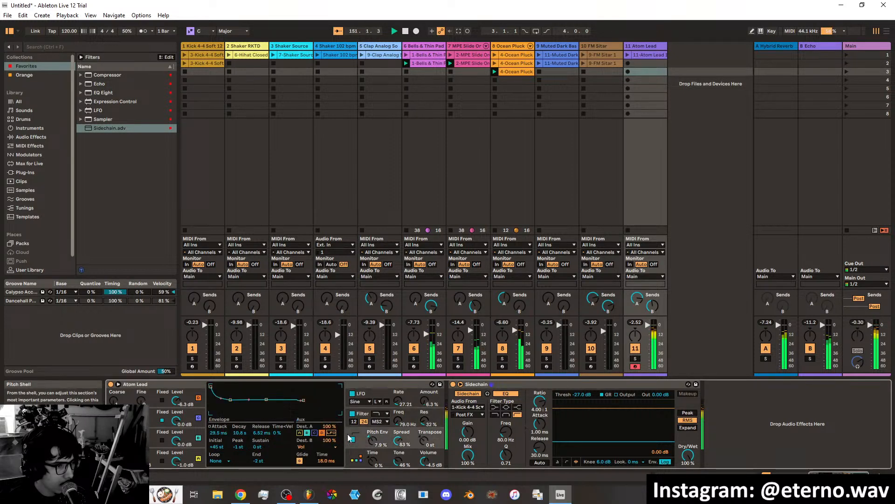
pyautogui.click(373, 394)
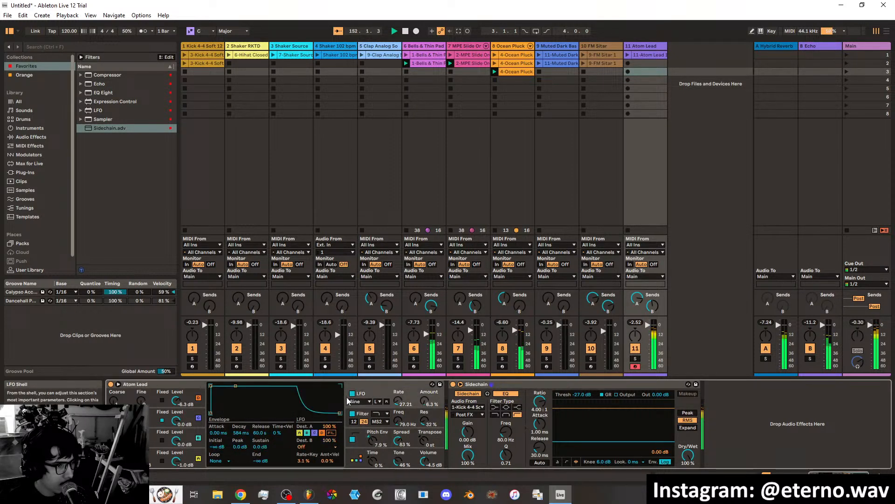
pyautogui.click(194, 414)
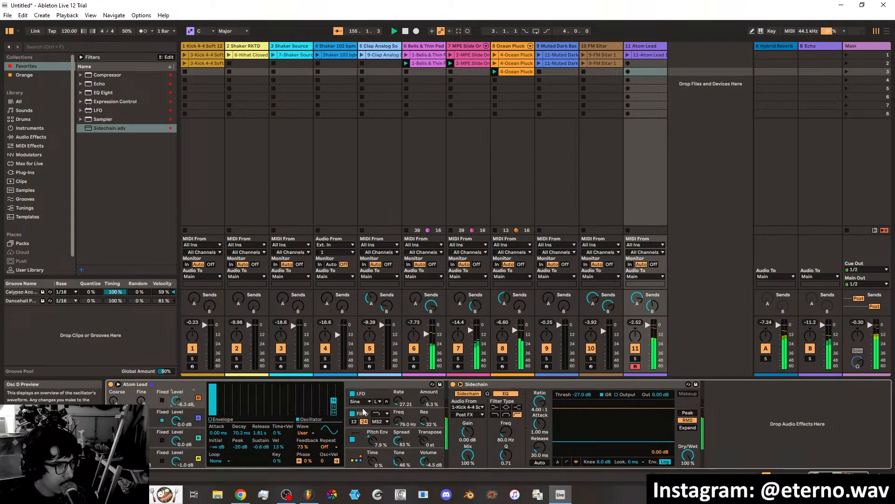
pyautogui.click(376, 391)
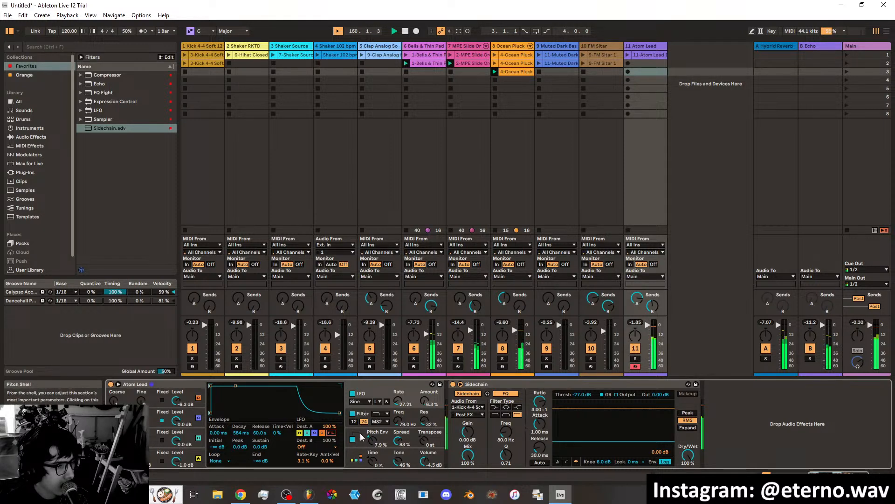
pyautogui.click(355, 459)
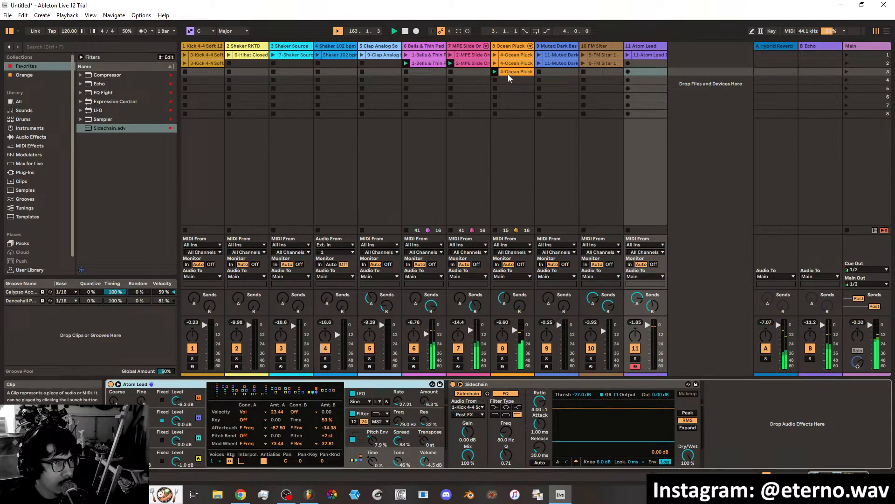
# Stop the Ocean Pluck and MPE Slide clips and launch the scene 1 clips on the Bells & Thin Pad and Atom Lead tracks.
pyautogui.click(495, 97)
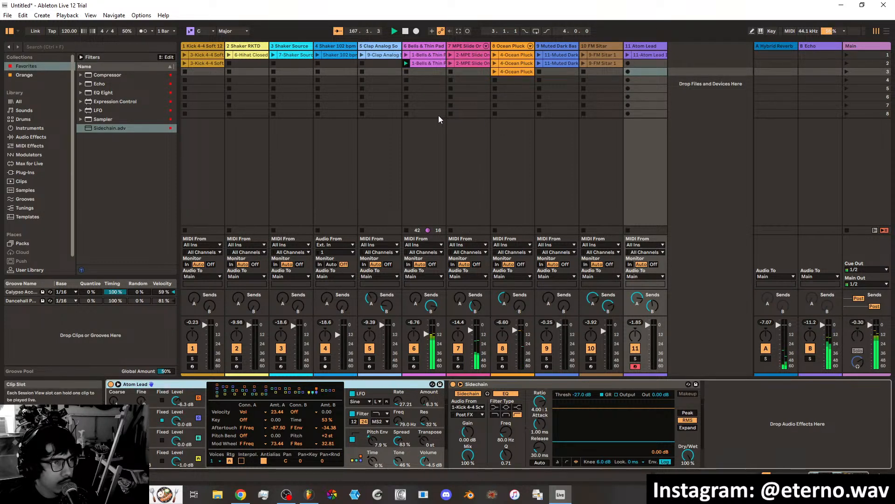
pyautogui.click(407, 55)
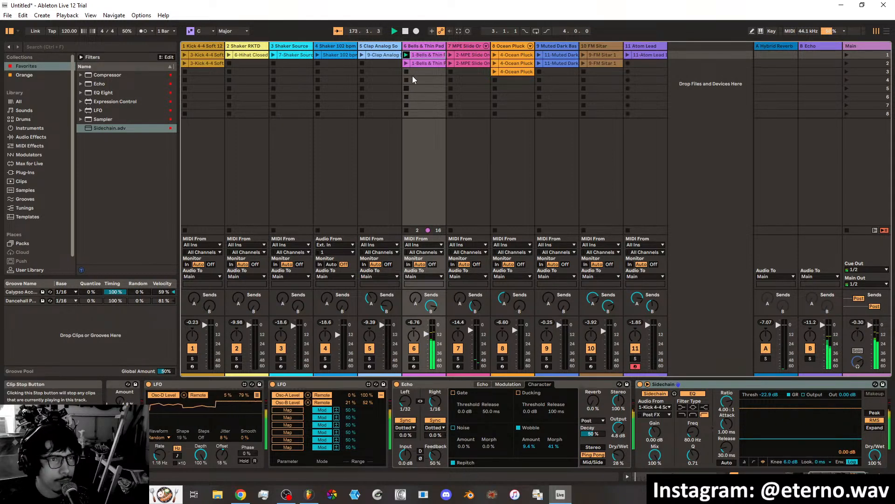
pyautogui.click(628, 54)
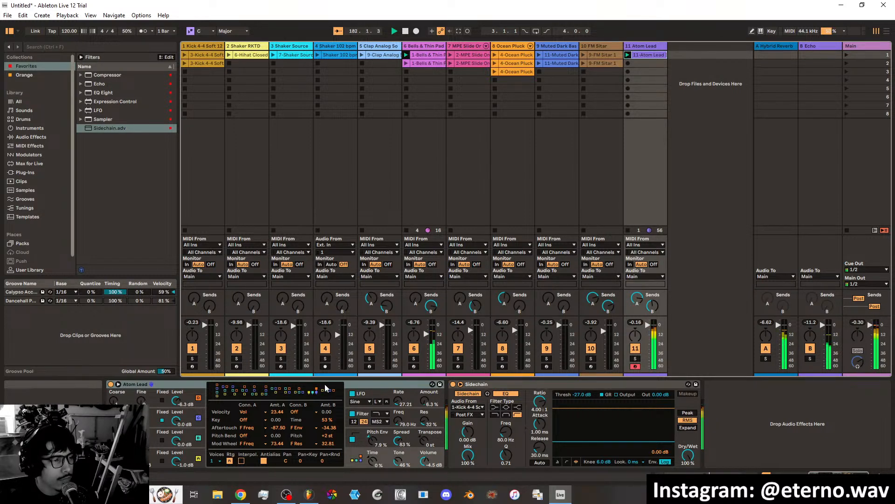
# Lower the Atom Lead's filter drive to 0.56 dB and toggle the track's solo on and off.
pyautogui.click(374, 392)
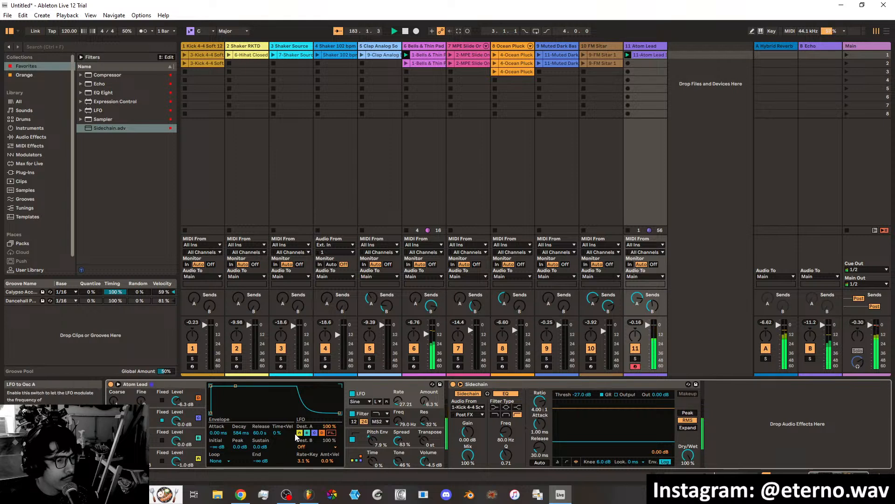
pyautogui.click(349, 421)
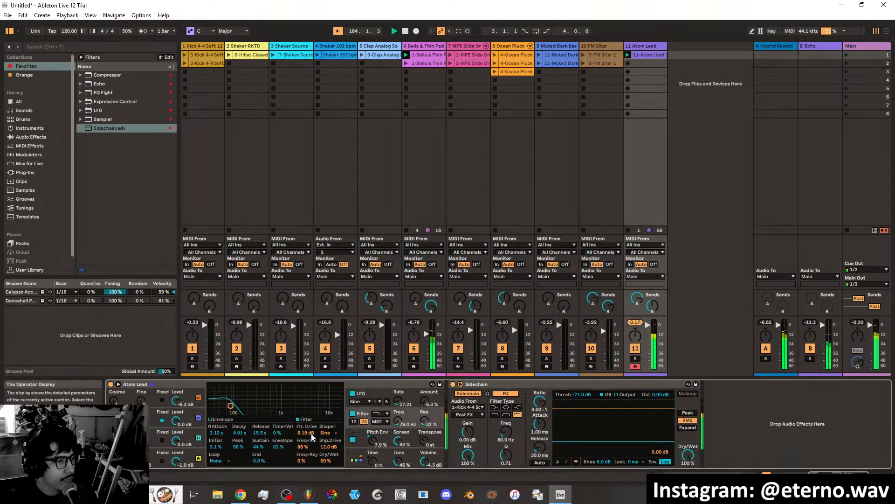
pyautogui.moveTo(305, 432); pyautogui.dragTo(306, 445)
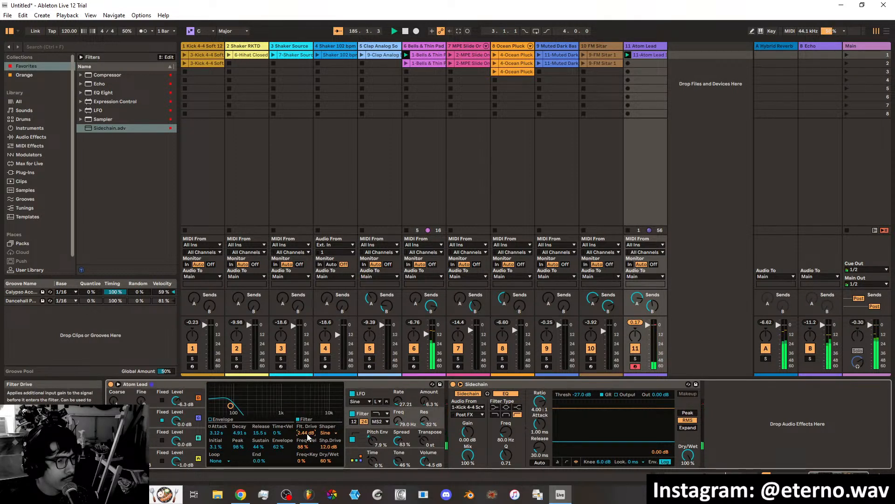
pyautogui.scroll(-1, 307, 436)
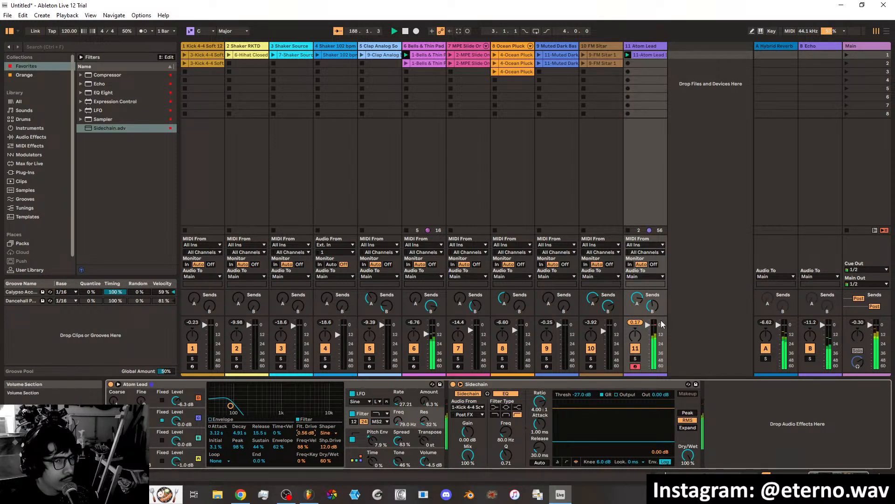
pyautogui.click(635, 358)
pyautogui.click(635, 359)
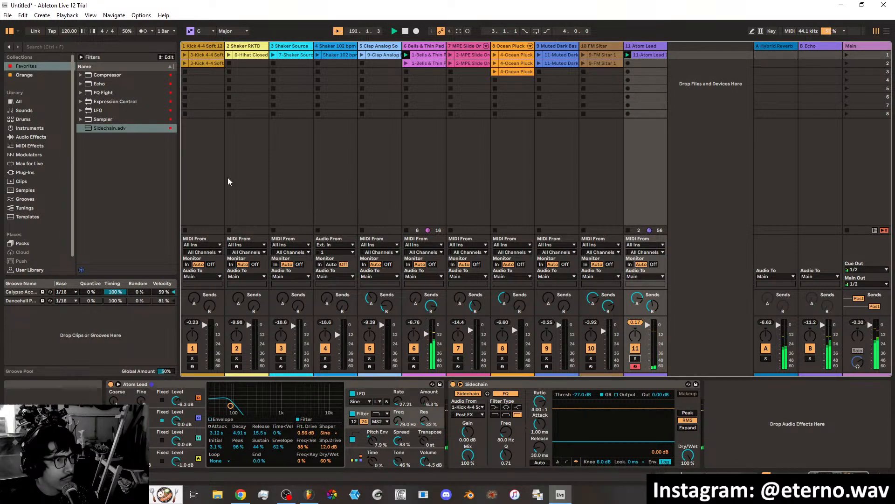
# Launch scene 1 and raise the volumes of the Shaker 102 bpm, Shaker Source and Clap Analog tracks.
pyautogui.click(847, 55)
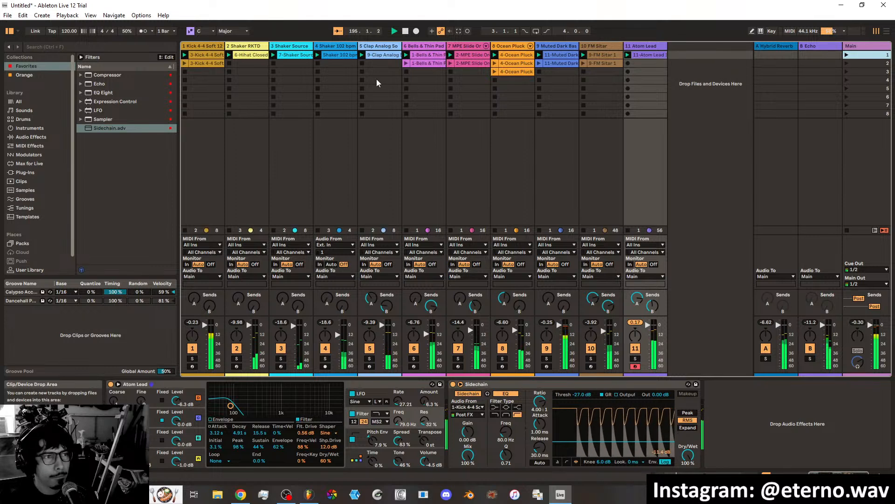
pyautogui.moveTo(338, 334); pyautogui.dragTo(338, 326)
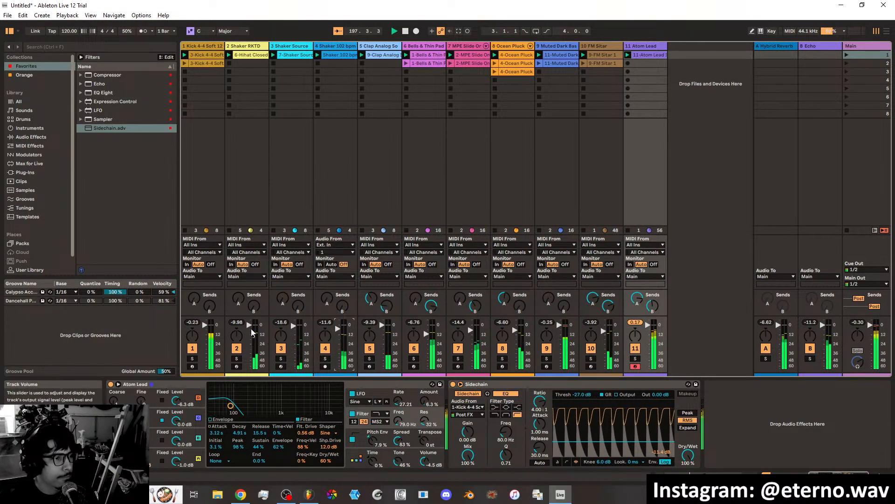
pyautogui.click(293, 326)
pyautogui.moveTo(294, 326); pyautogui.dragTo(294, 322)
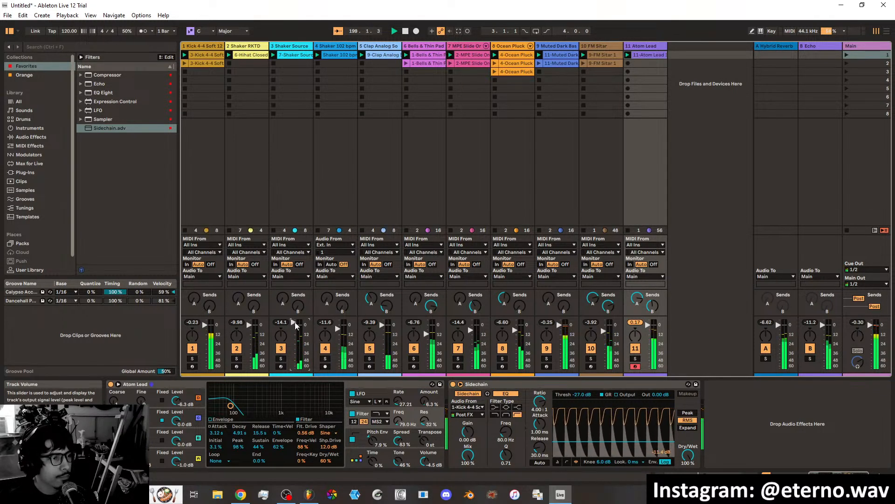
pyautogui.click(381, 322)
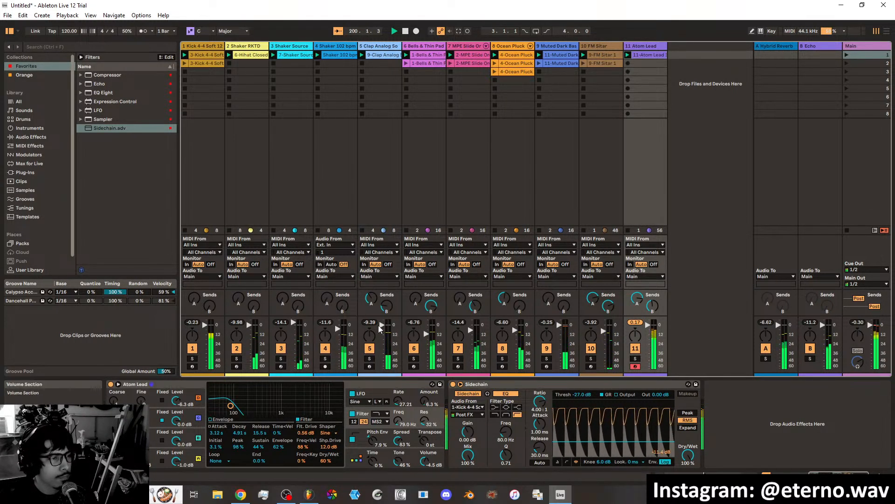
pyautogui.moveTo(382, 322); pyautogui.dragTo(382, 325)
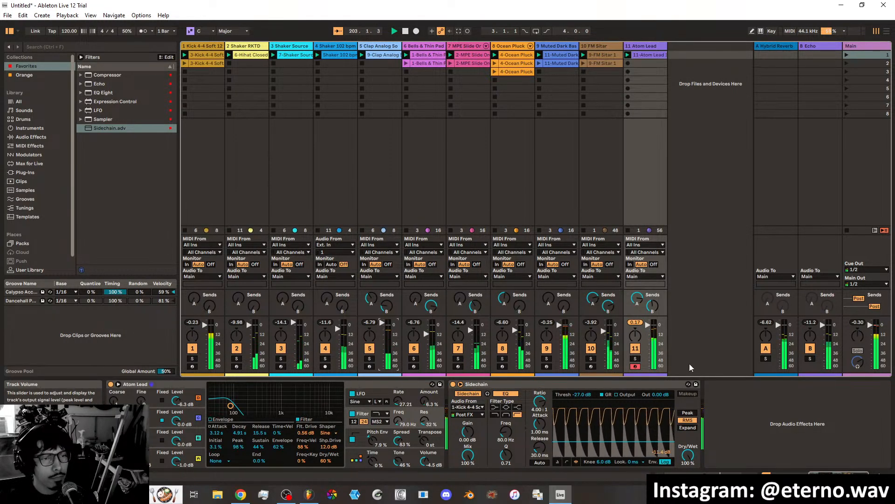
# Lower the Atom Lead track's volume slightly and stop its playing clip.
pyautogui.click(648, 327)
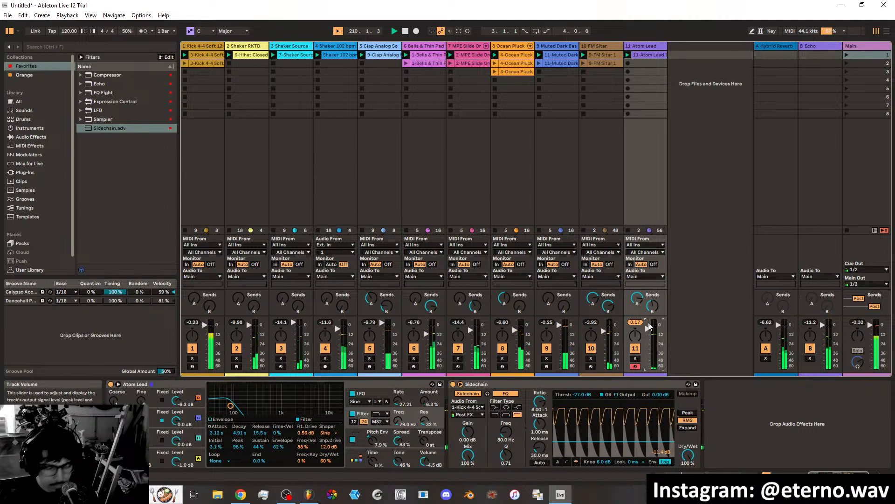
pyautogui.click(628, 55)
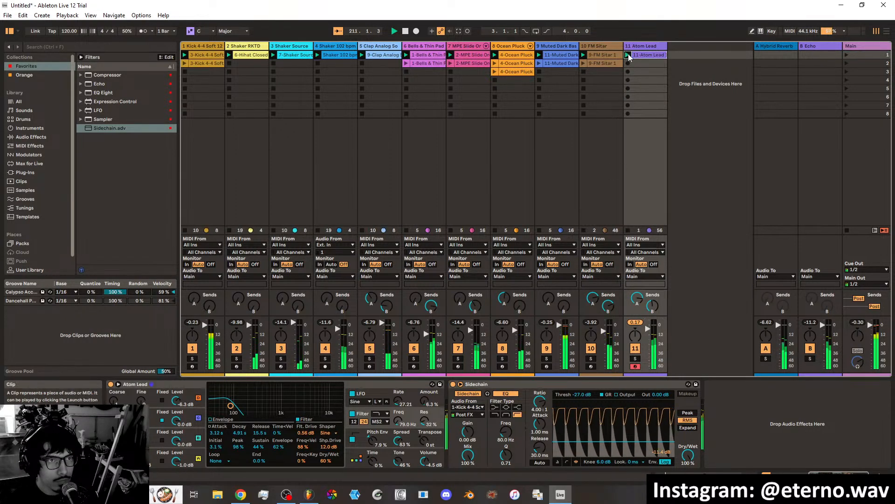
pyautogui.click(629, 227)
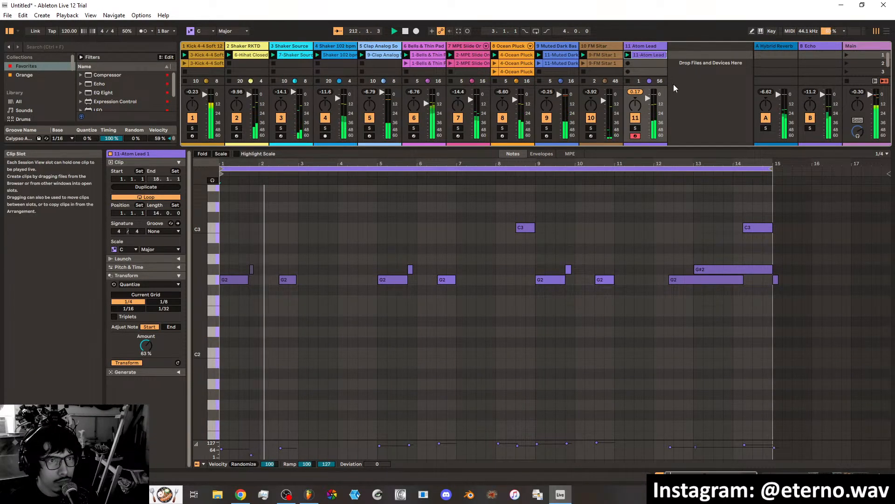
pyautogui.click(629, 82)
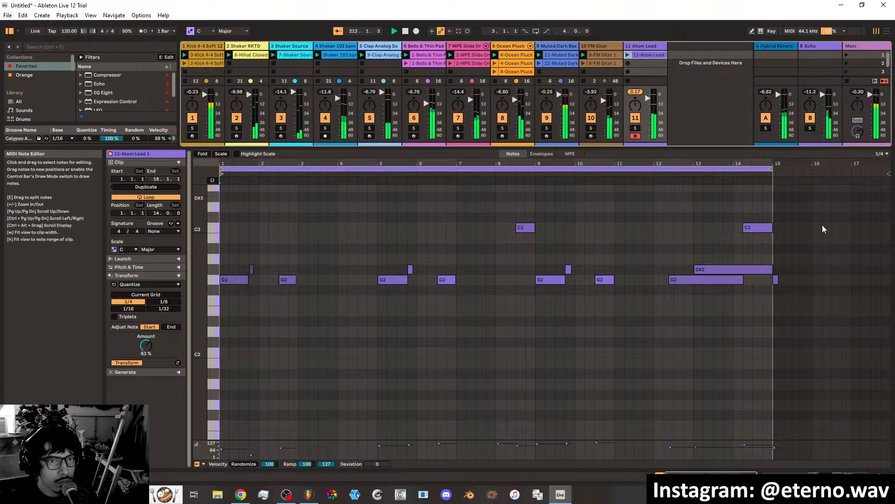
pyautogui.click(832, 475)
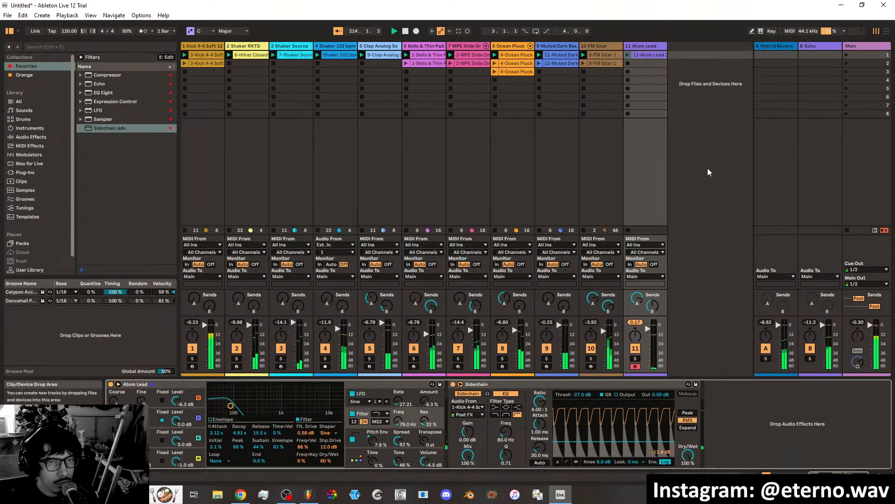
# Launch the scene 2 FM Sitar clip and mute the five drum tracks, from the kick through the clap.
pyautogui.click(583, 61)
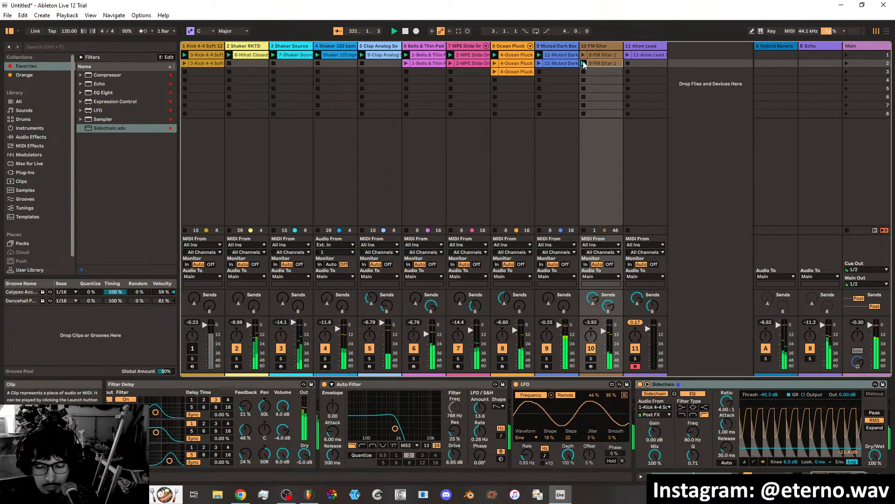
pyautogui.press('F1')
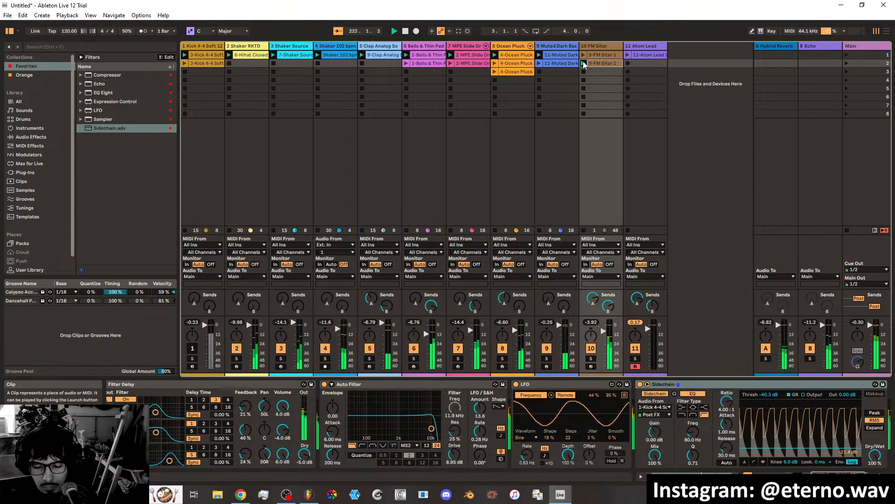
pyautogui.press('F2')
pyautogui.press('F5')
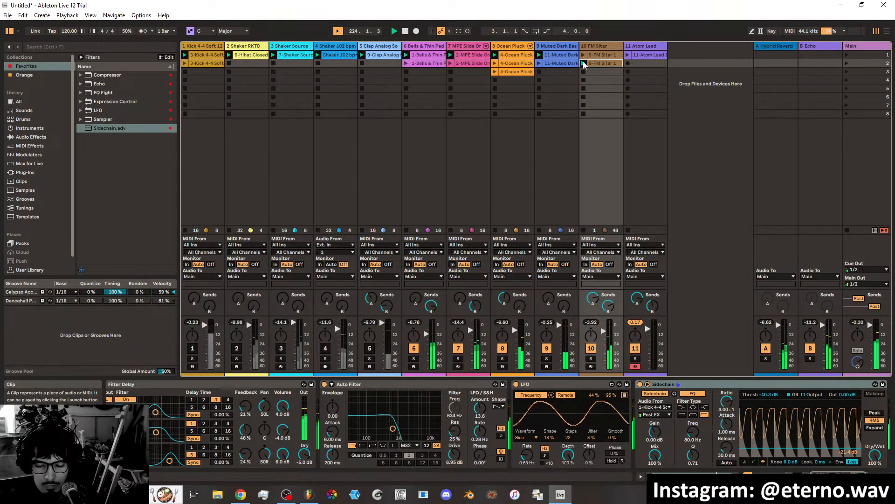
# Unmute the five drum tracks from the kick through the clap, muting and unmuting the kick once more.
pyautogui.press('F1')
pyautogui.press('F2')
pyautogui.press('F3')
pyautogui.press('F4')
pyautogui.press('F5')
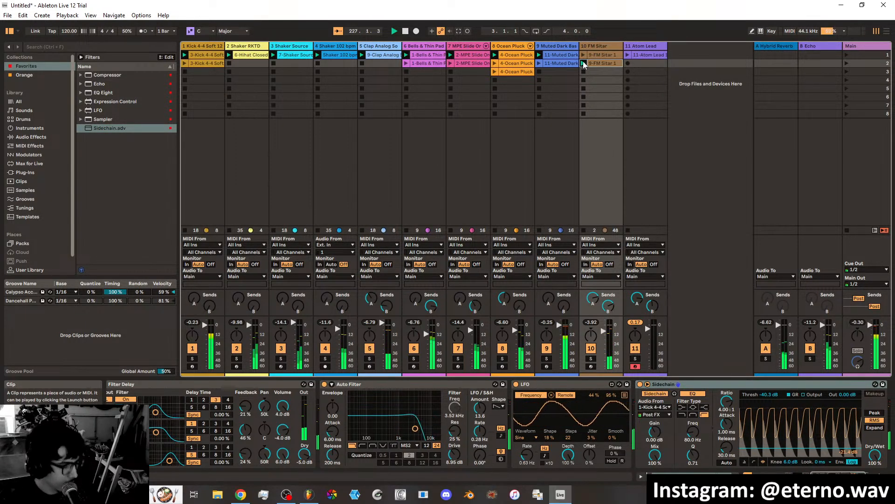
pyautogui.press('F1')
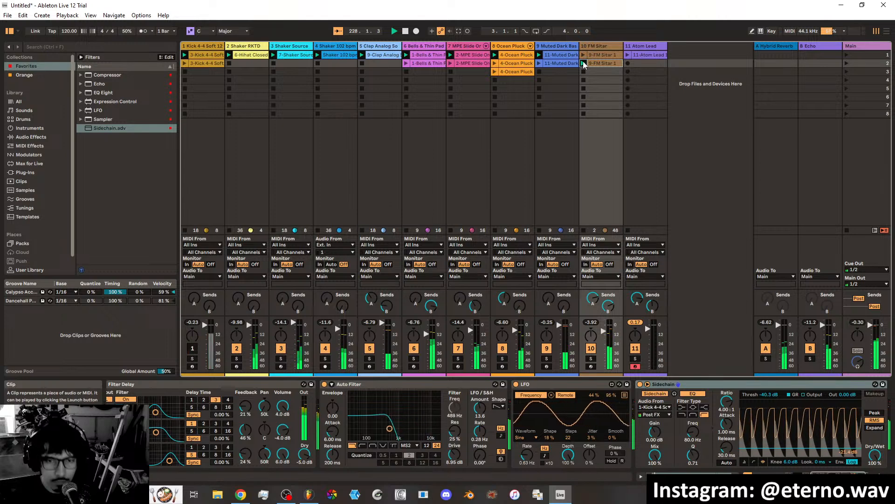
pyautogui.press('F1')
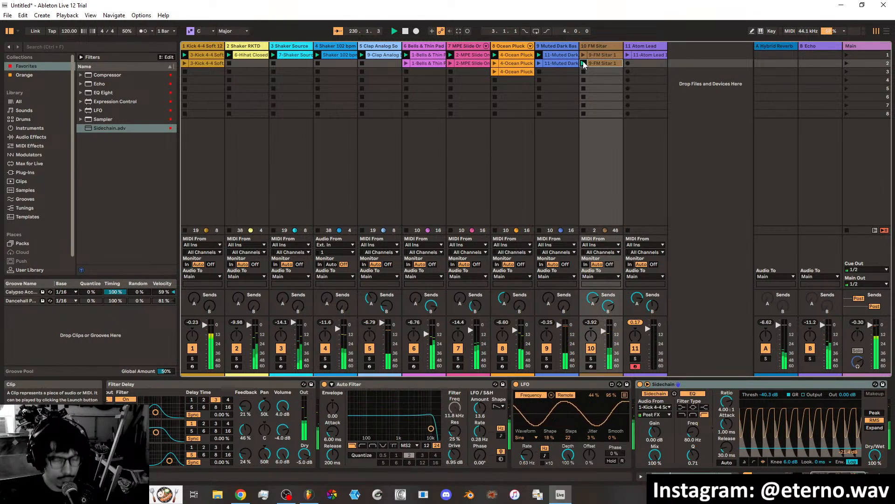
# Raise the output of the kick track's Loud-Kneeless compressor to 3.03 dB.
pyautogui.click(209, 47)
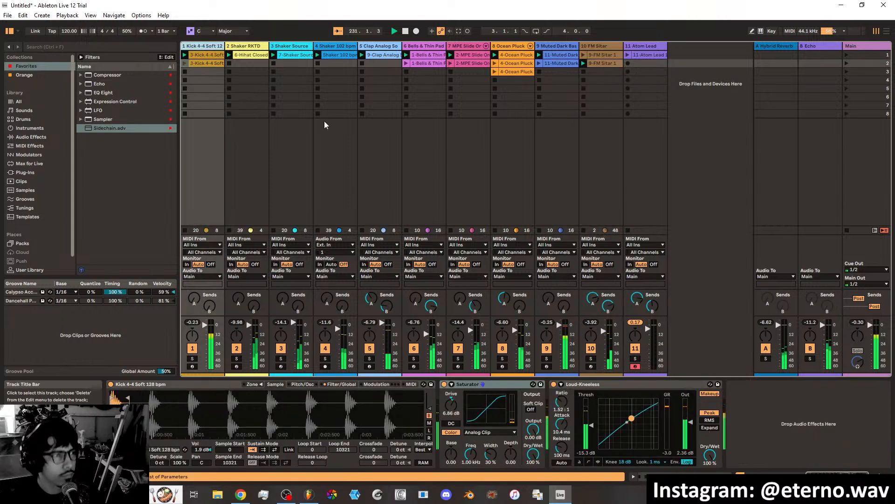
pyautogui.moveTo(691, 423); pyautogui.dragTo(691, 415)
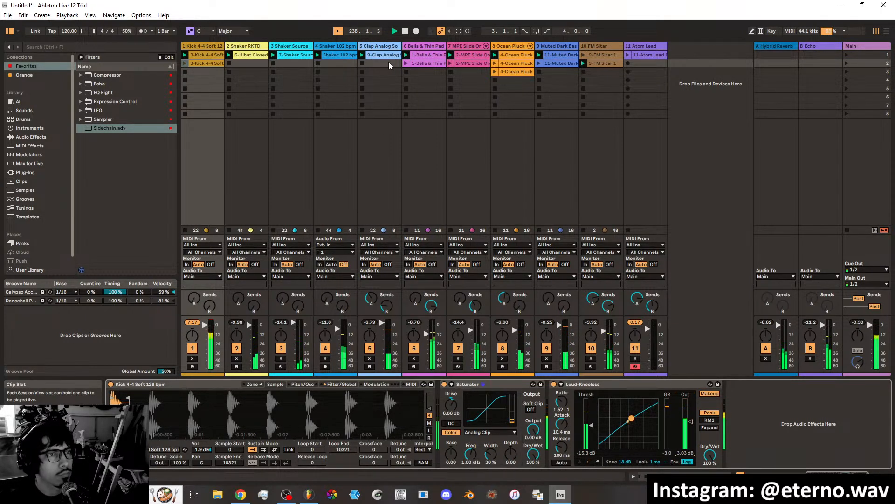
# Launch the third Ocean Pluck clip and the scene 2 clips of MPE Slide, Bells & Thin Pad, kick and Muted Dark Bass.
pyautogui.click(627, 55)
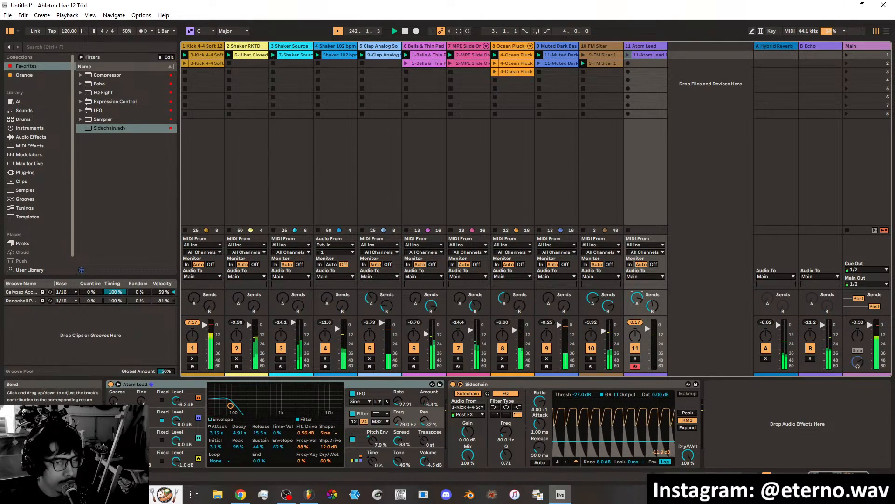
pyautogui.click(495, 73)
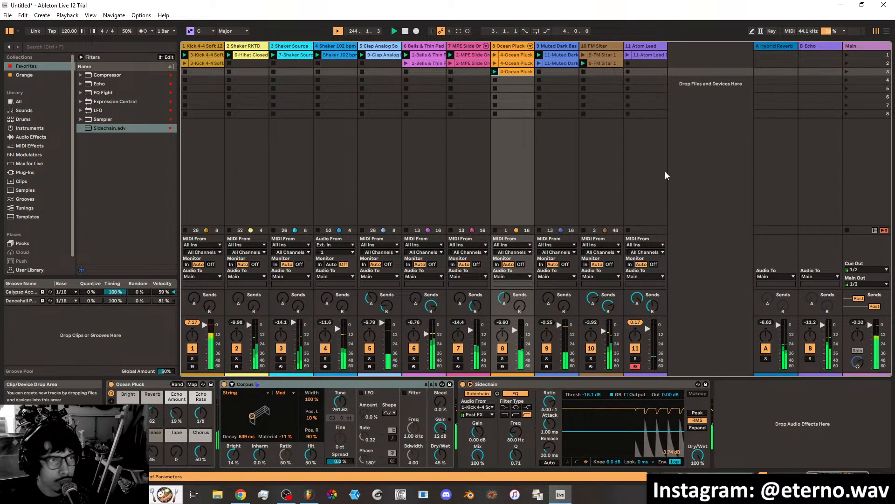
pyautogui.click(450, 63)
pyautogui.click(406, 63)
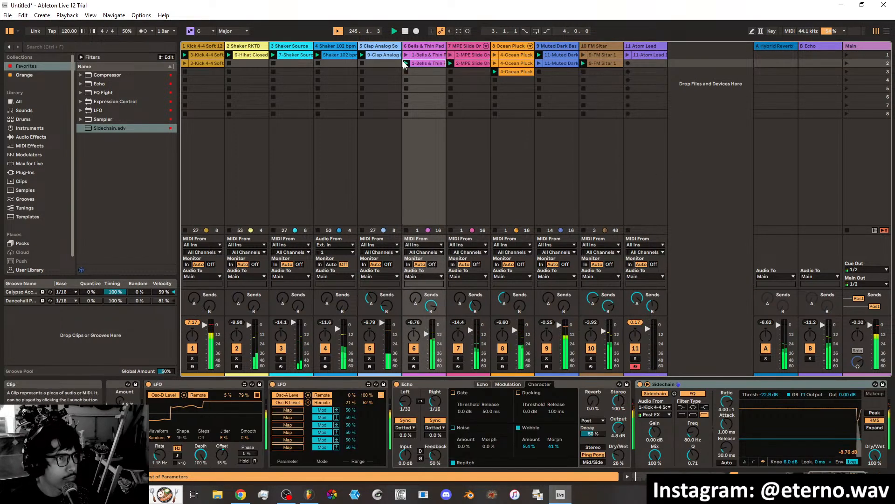
pyautogui.click(184, 63)
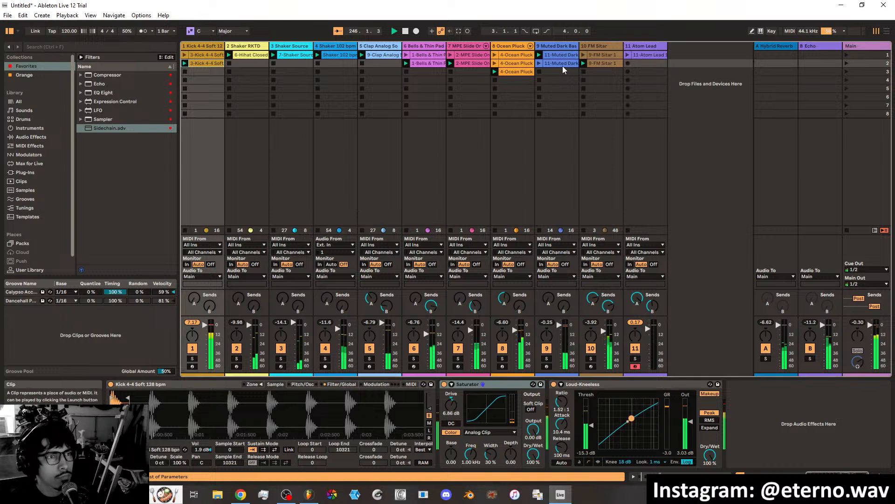
pyautogui.click(539, 64)
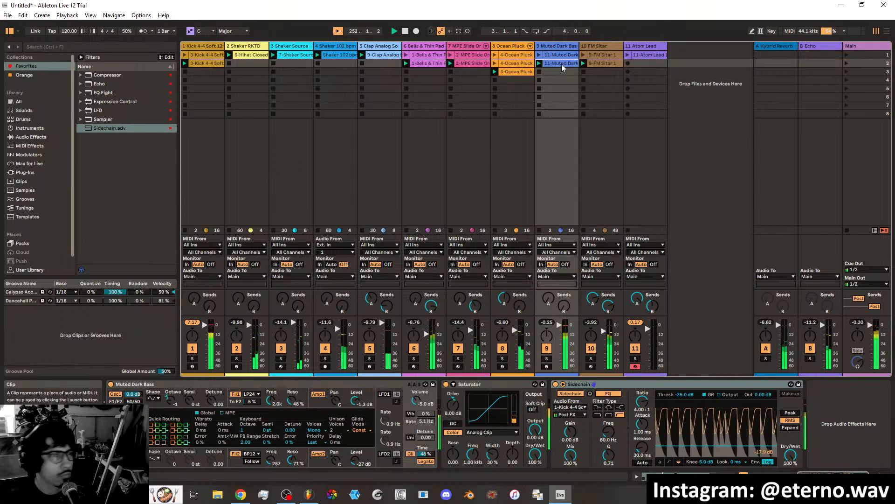
# Add an EQ Eight from the favorites to the end of the Muted Dark Bass track's device chain.
pyautogui.doubleClick(562, 47)
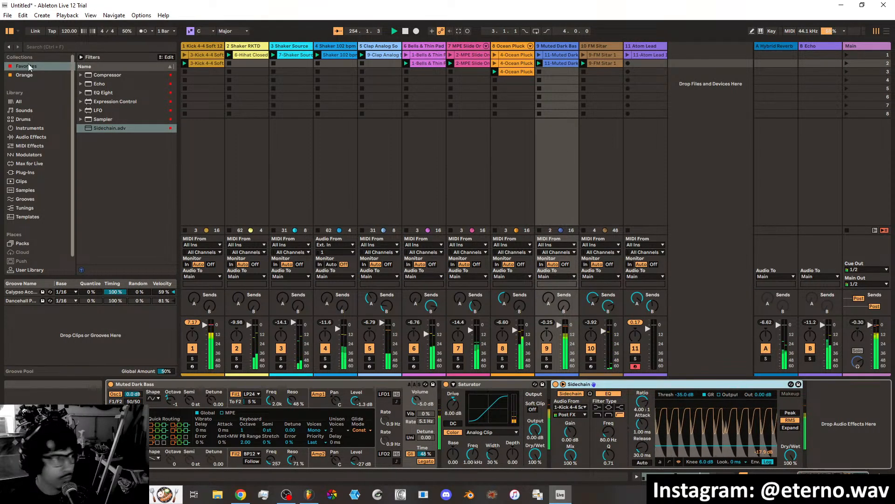
pyautogui.click(103, 92)
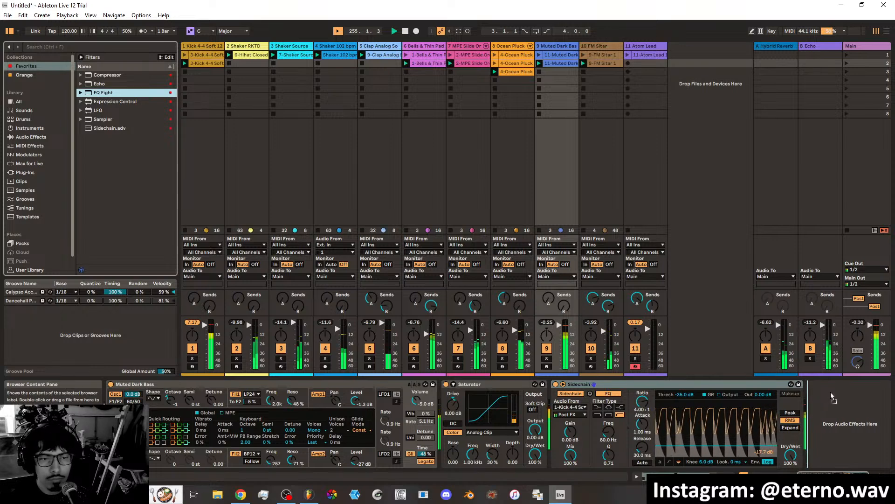
pyautogui.press('Return')
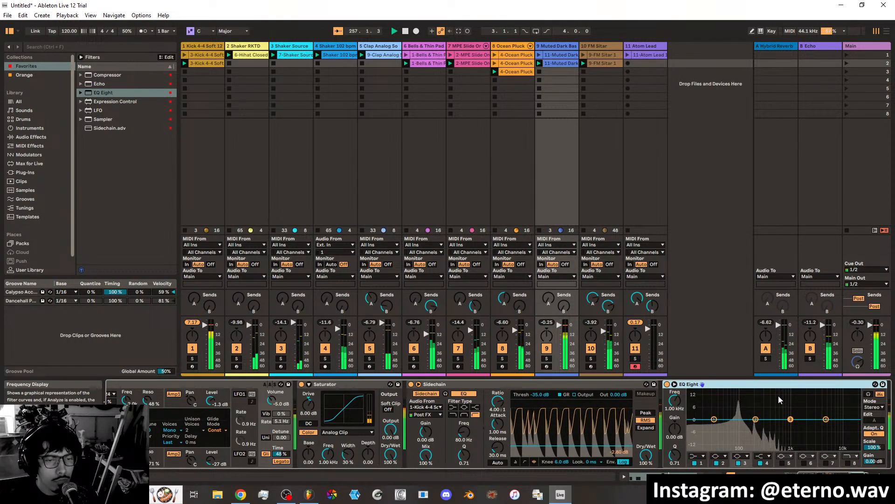
# Shape a narrow EQ Eight cut on band 2 at 95.6 Hz with -9.55 dB gain and a Q of 1.94.
pyautogui.click(713, 419)
pyautogui.moveTo(714, 419); pyautogui.dragTo(739, 437)
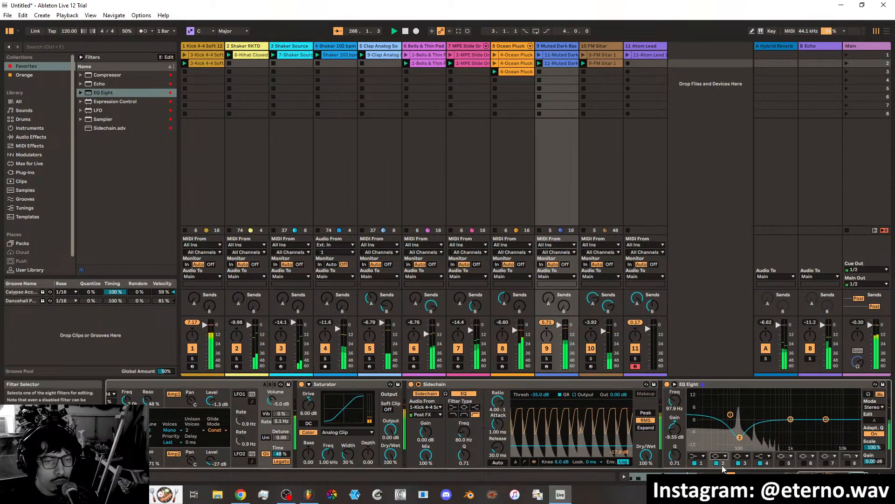
pyautogui.moveTo(674, 401); pyautogui.dragTo(675, 403)
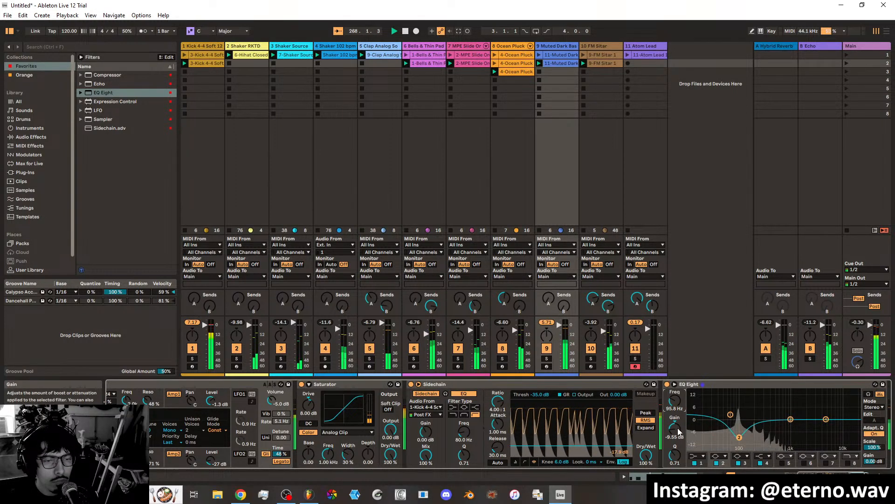
pyautogui.moveTo(675, 454); pyautogui.dragTo(675, 435)
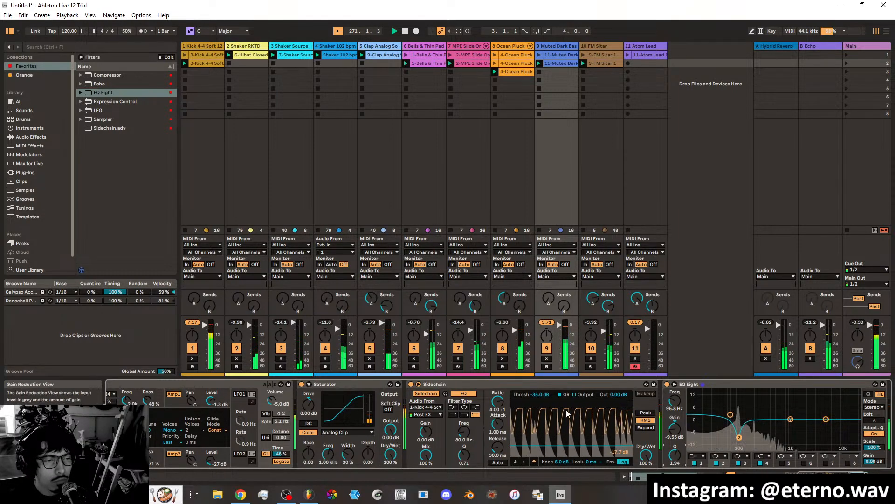
# Move EQ Eight ahead of the Saturator on the bass track and deepen its band 2 cut to -10.5 dB.
pyautogui.moveTo(730, 384); pyautogui.dragTo(406, 385)
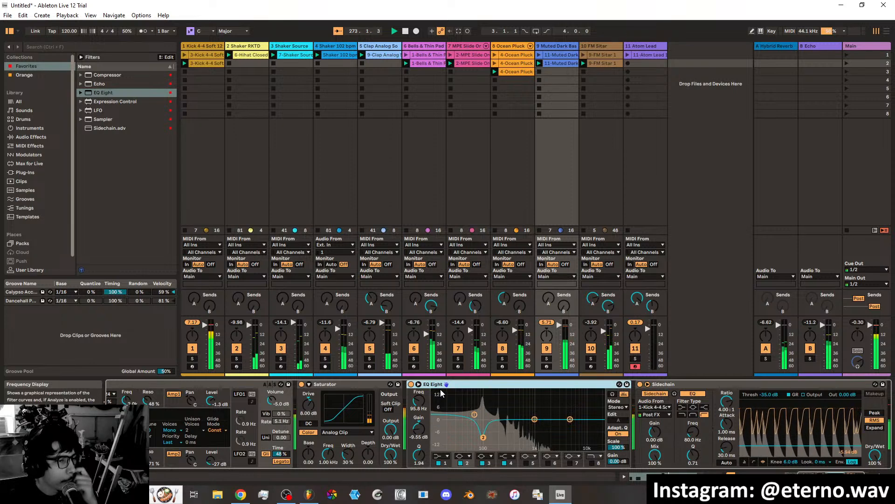
pyautogui.moveTo(382, 386); pyautogui.dragTo(536, 389)
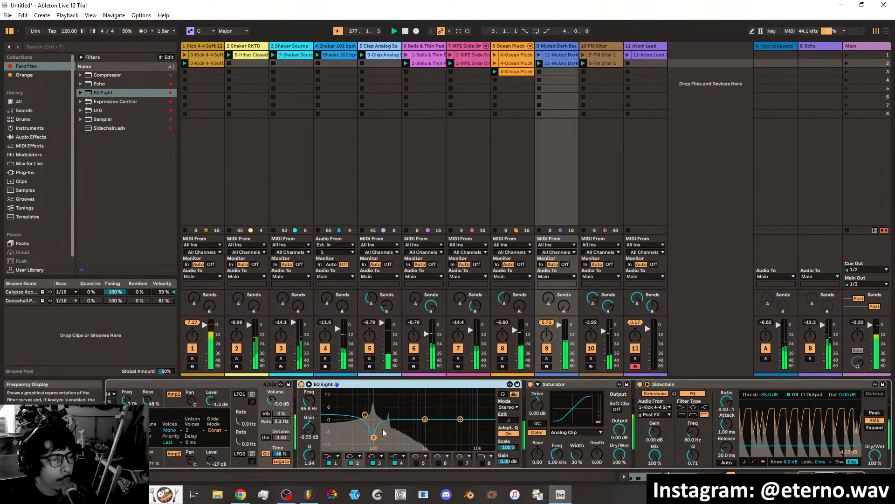
pyautogui.moveTo(373, 437)
pyautogui.mouseDown()
pyautogui.moveTo(374, 428)
pyautogui.moveTo(374, 439)
pyautogui.mouseUp()
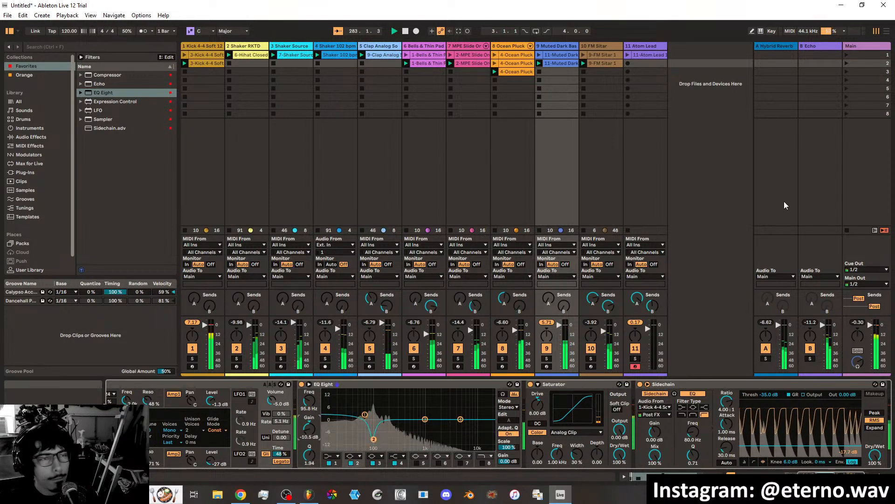
# Lower the Saturator's drive on the Muted Dark Bass track to 6.29 dB and stop playback.
pyautogui.moveTo(537, 404)
pyautogui.mouseDown()
pyautogui.moveTo(537, 382)
pyautogui.moveTo(538, 406)
pyautogui.mouseUp()
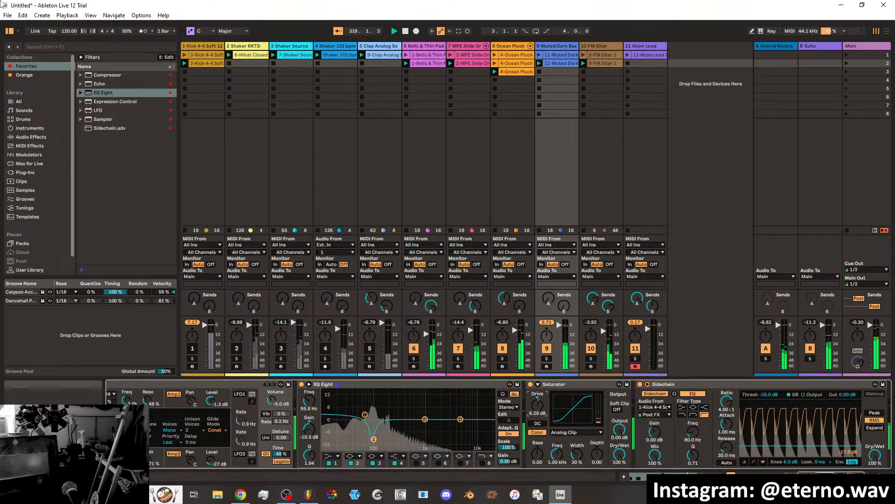
pyautogui.write('-')
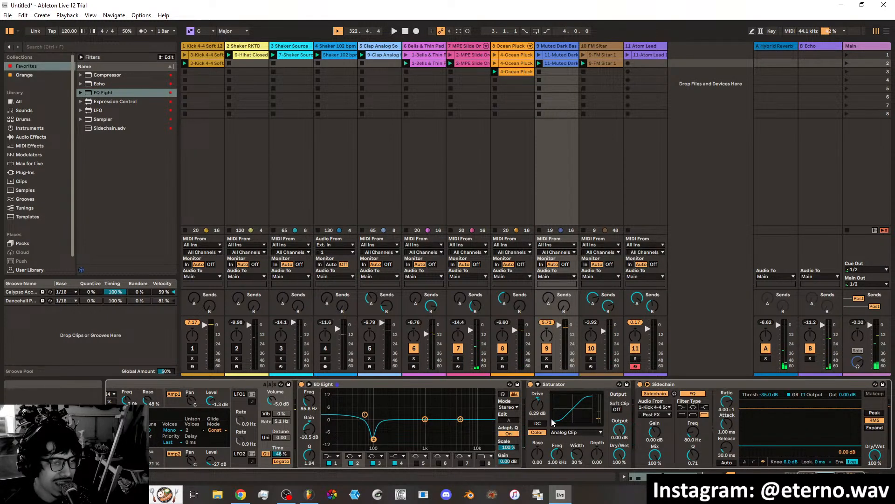
# Switch to FL Studio and disable the Launchpad Mini input in its MIDI settings.
pyautogui.click(308, 495)
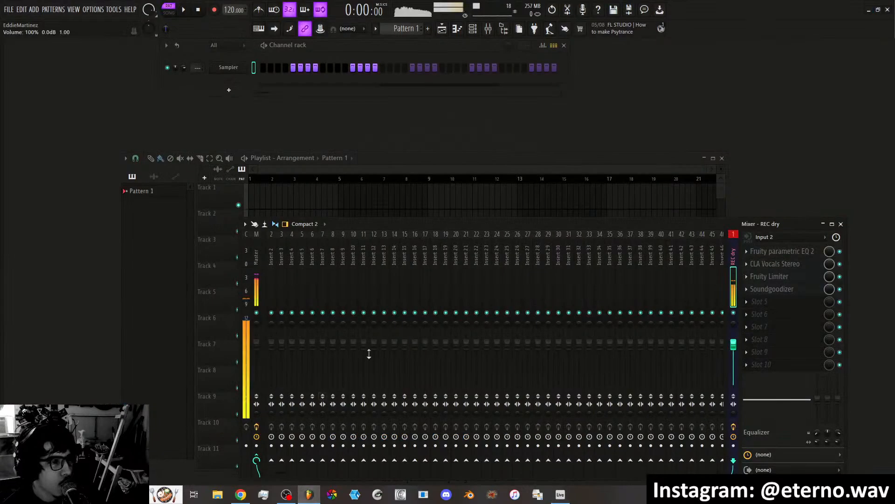
pyautogui.click(94, 9)
pyautogui.click(99, 40)
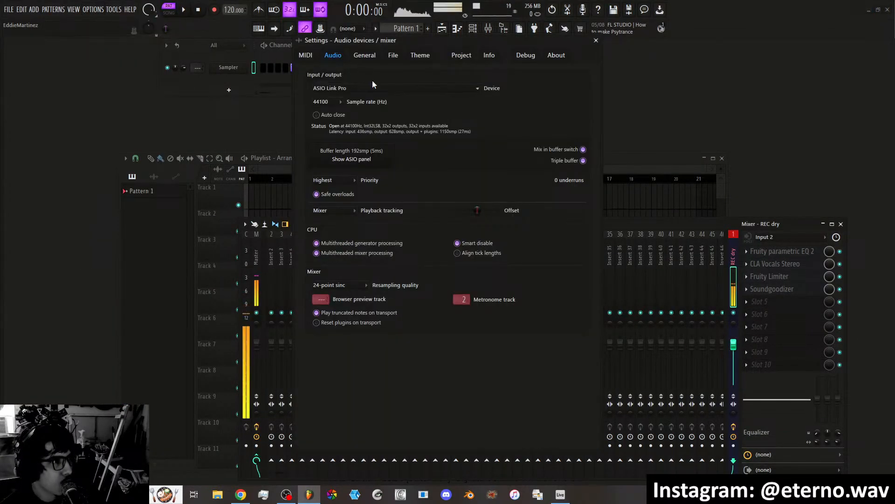
pyautogui.click(305, 55)
pyautogui.click(337, 240)
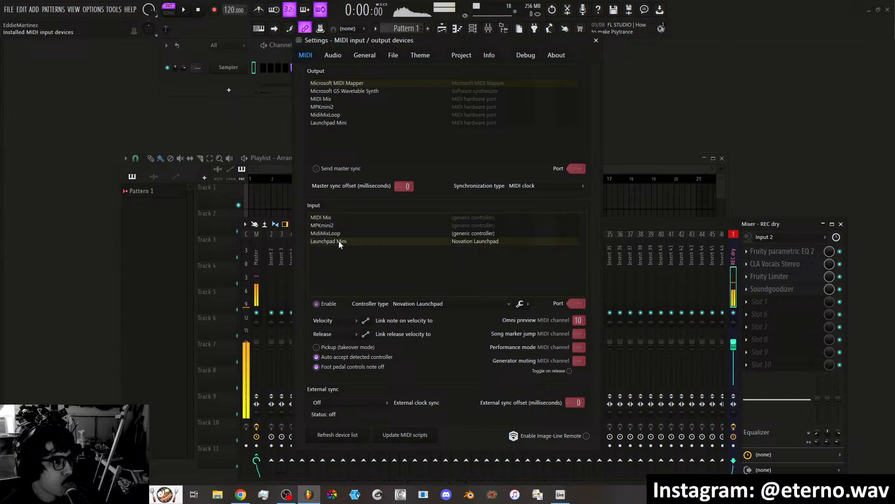
pyautogui.click(329, 304)
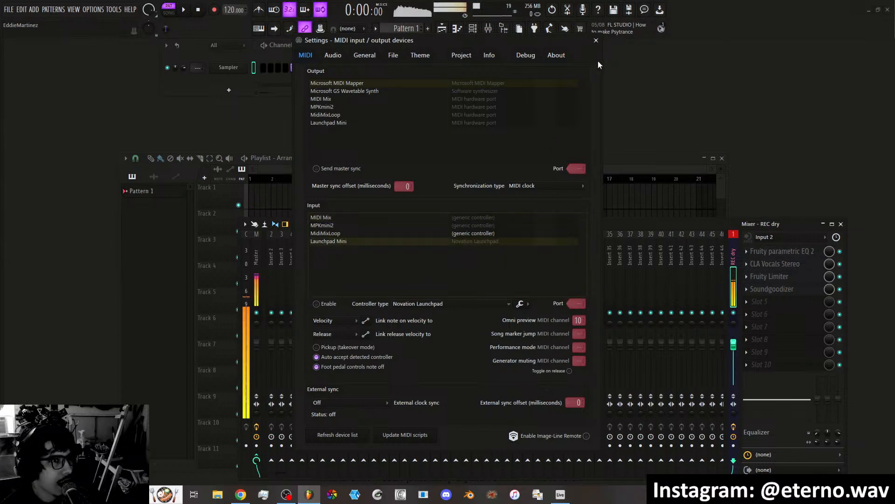
pyautogui.click(596, 40)
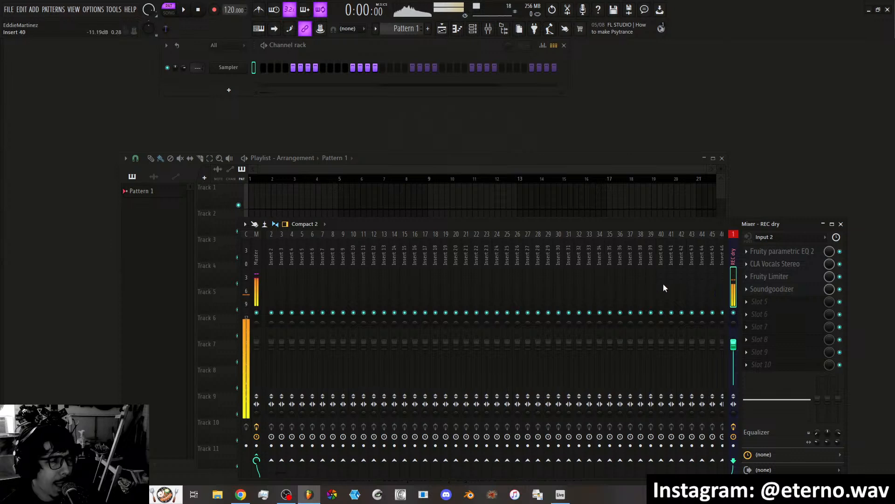
# Turn external input monitoring off for the REC dry mixer track, and set it back to On.
pyautogui.click(748, 240)
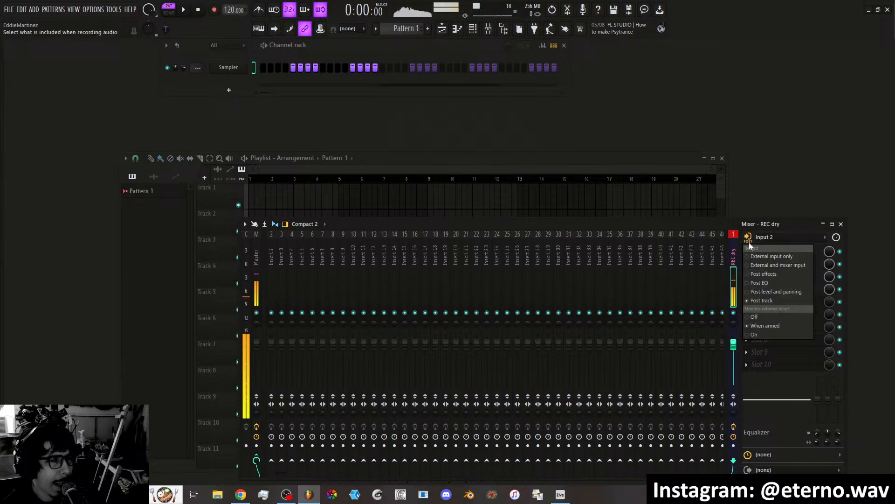
pyautogui.click(754, 316)
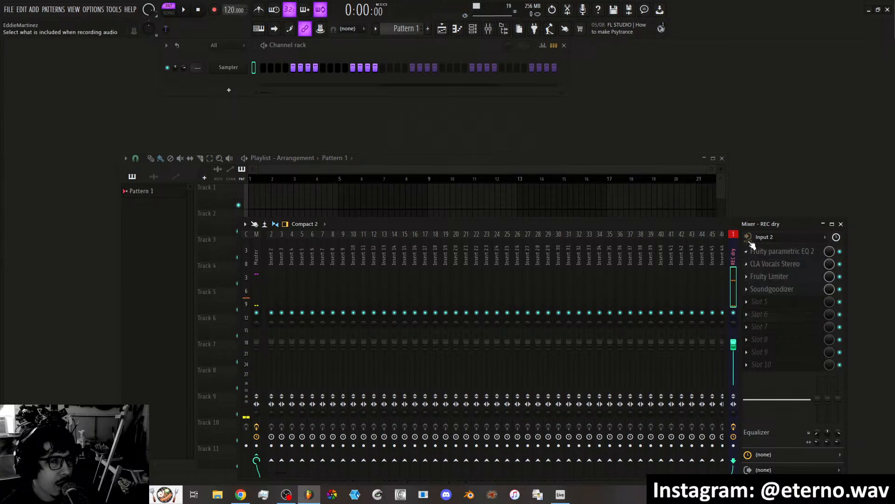
pyautogui.click(750, 240)
pyautogui.click(759, 334)
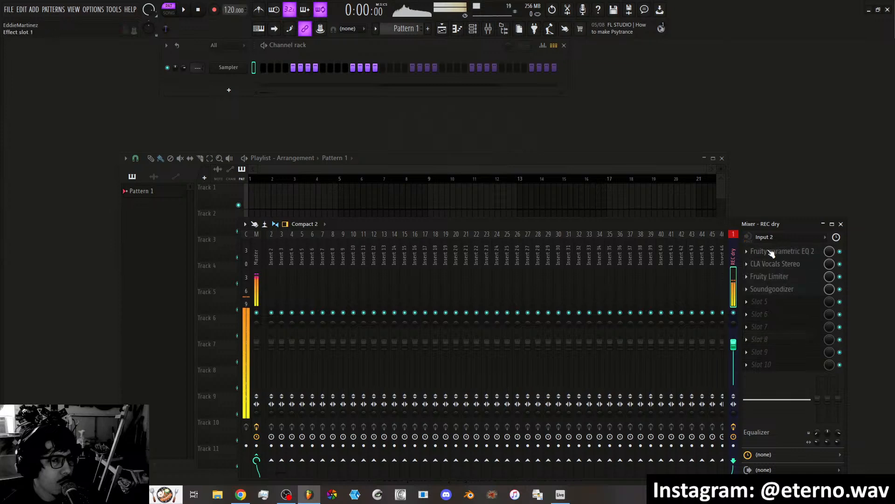
# Clear the REC dry track's audio input to none and reassign it to mono Input 2.
pyautogui.click(774, 237)
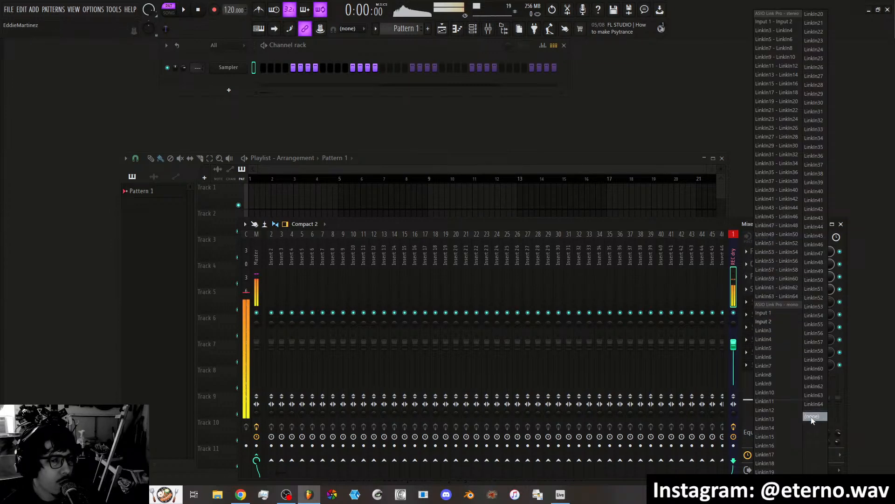
pyautogui.click(812, 415)
pyautogui.click(770, 239)
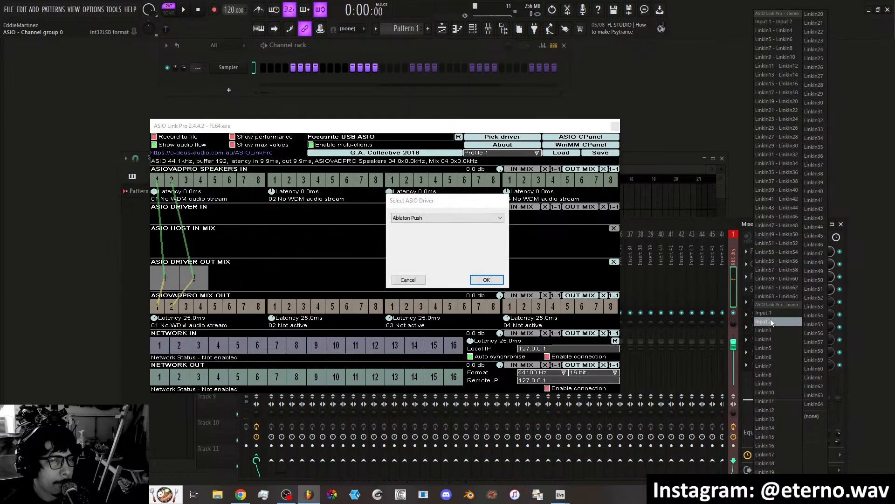
pyautogui.click(765, 321)
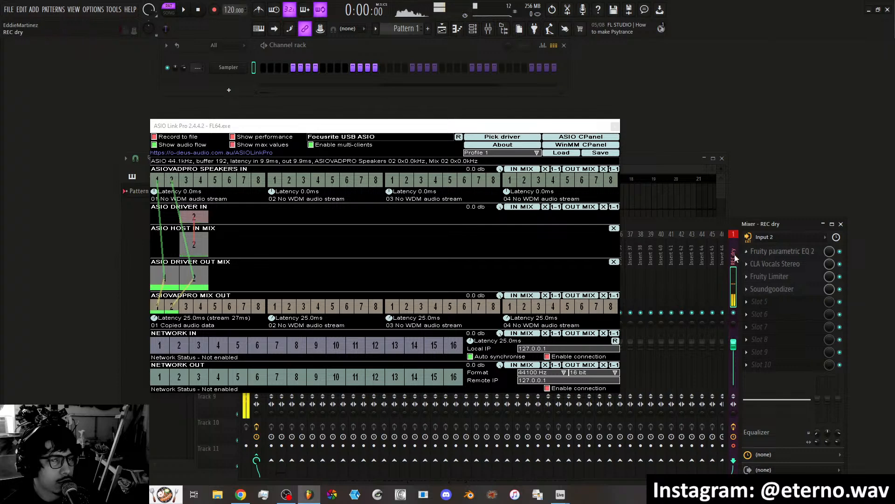
# Close the ASIO Link Pro window and try to load Focusrite USB ASIO as the ASIO driver while returning to Ableton Live.
pyautogui.click(615, 126)
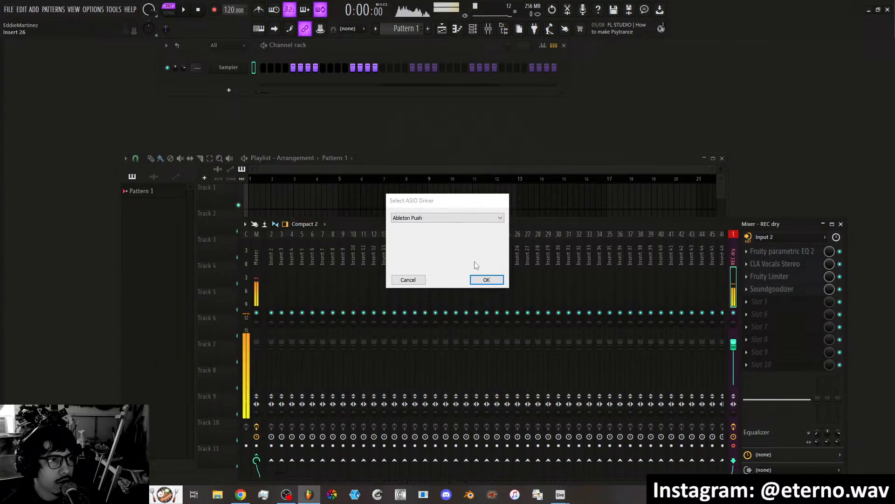
pyautogui.click(436, 217)
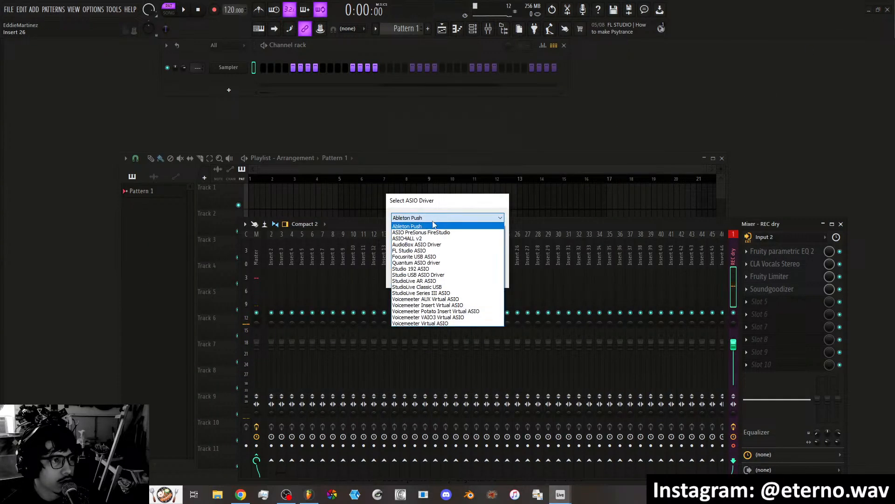
pyautogui.click(422, 256)
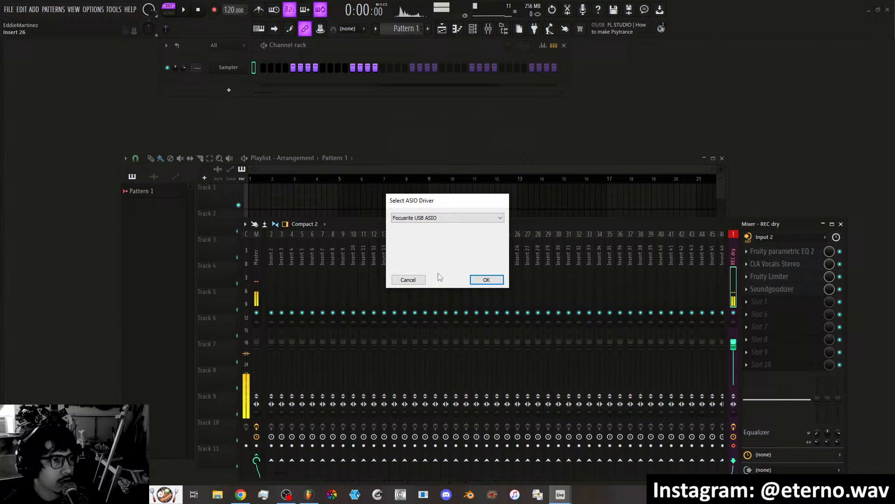
pyautogui.click(478, 280)
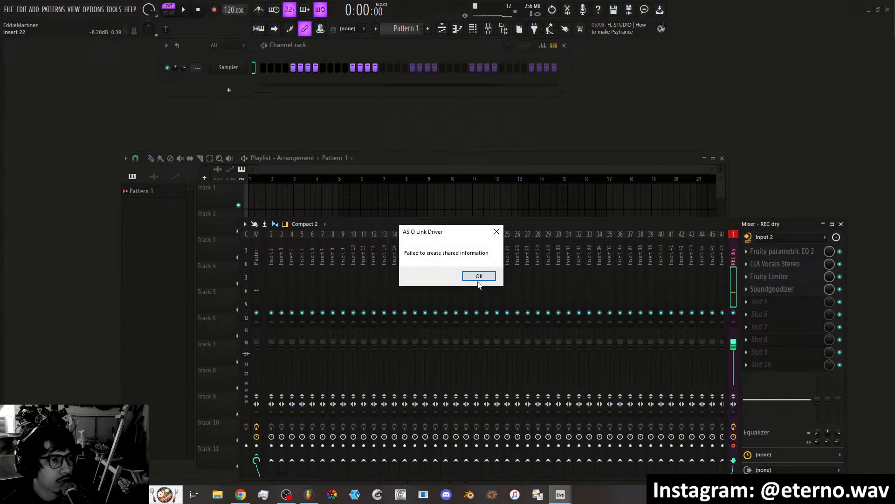
pyautogui.click(477, 277)
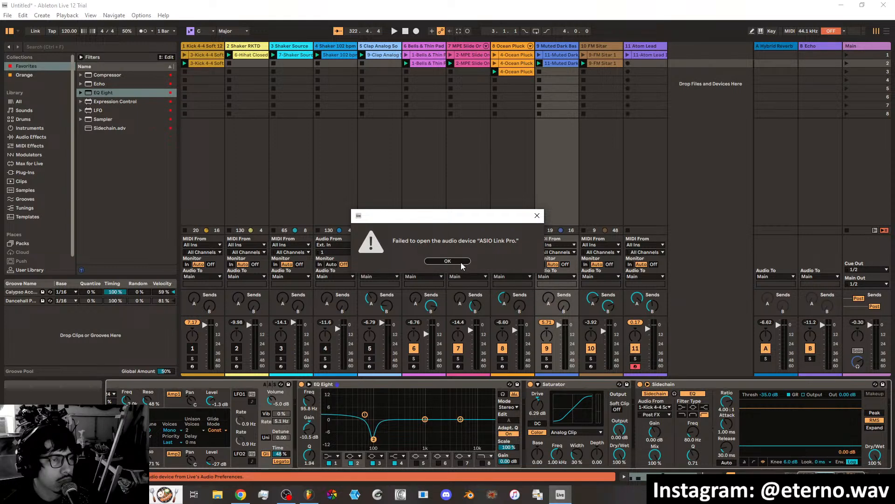
pyautogui.click(461, 264)
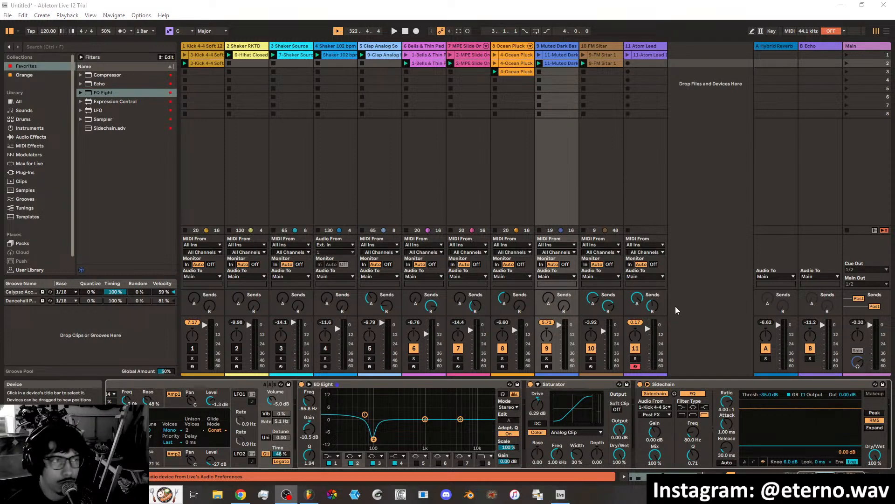
# Set the audio device to ASIO Link Pro with the ASIO driver type in Live's audio preferences.
pyautogui.click(137, 15)
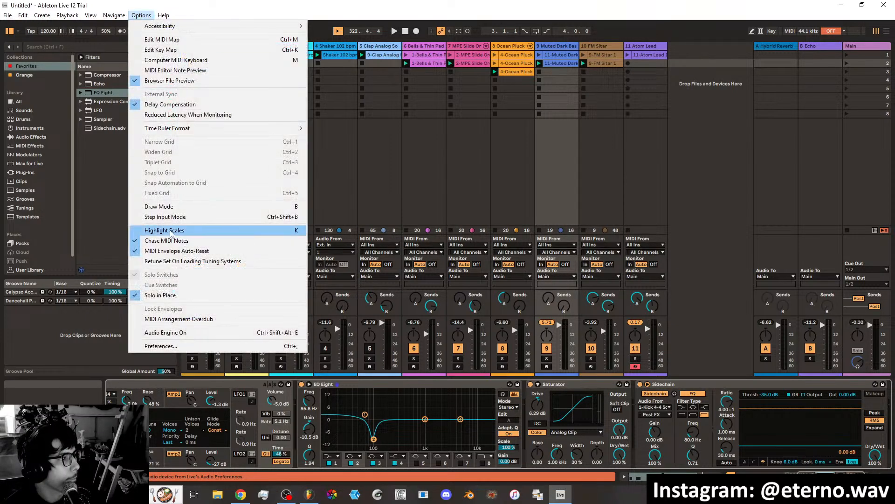
pyautogui.click(247, 345)
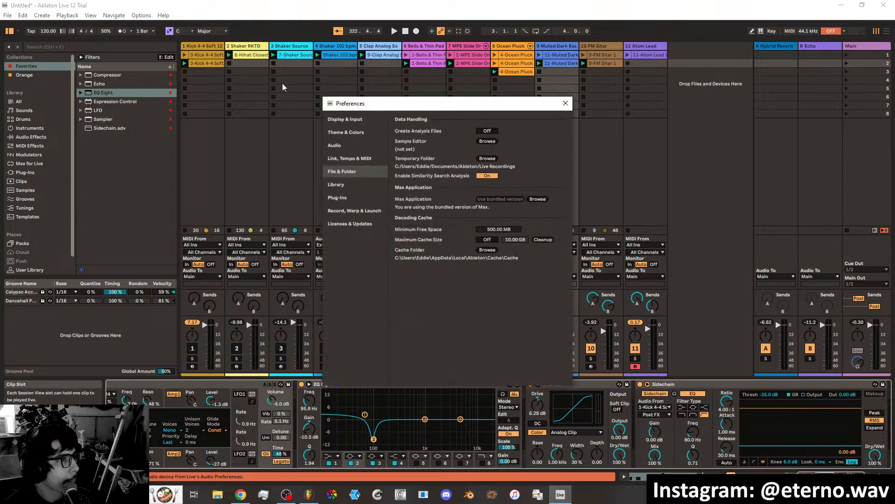
pyautogui.click(354, 146)
pyautogui.click(490, 131)
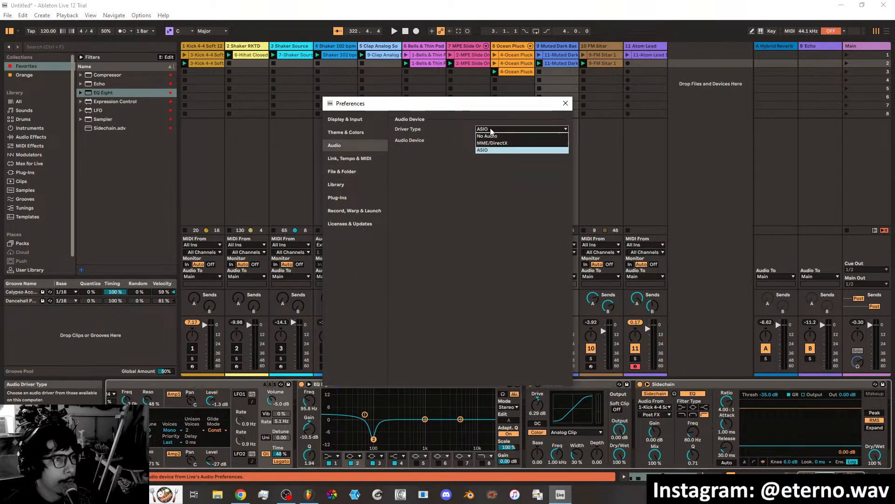
pyautogui.click(490, 131)
pyautogui.click(497, 140)
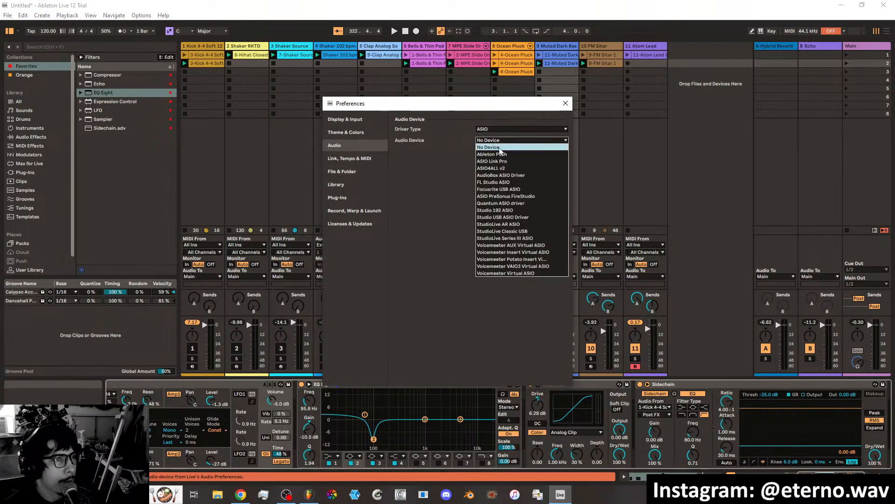
pyautogui.click(489, 160)
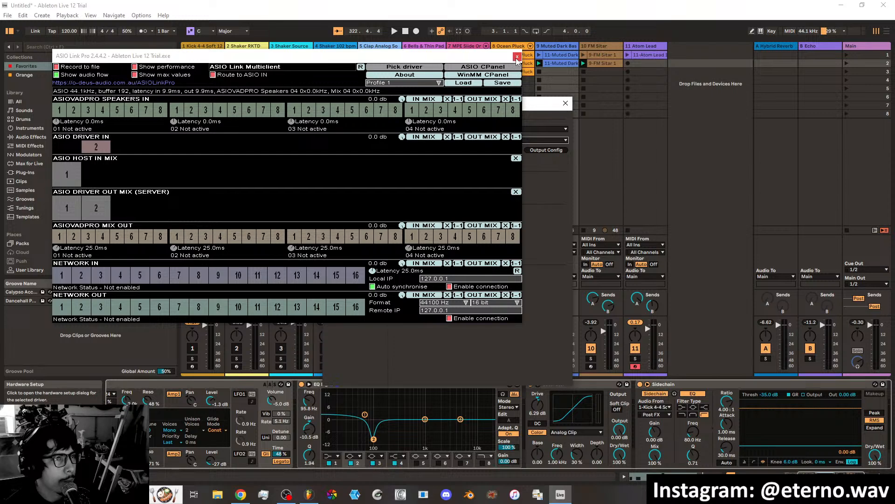
pyautogui.click(516, 57)
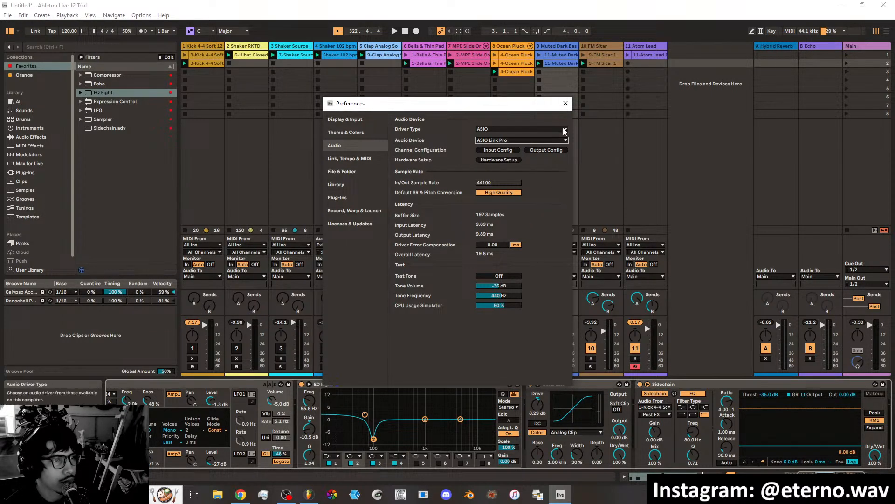
pyautogui.click(566, 104)
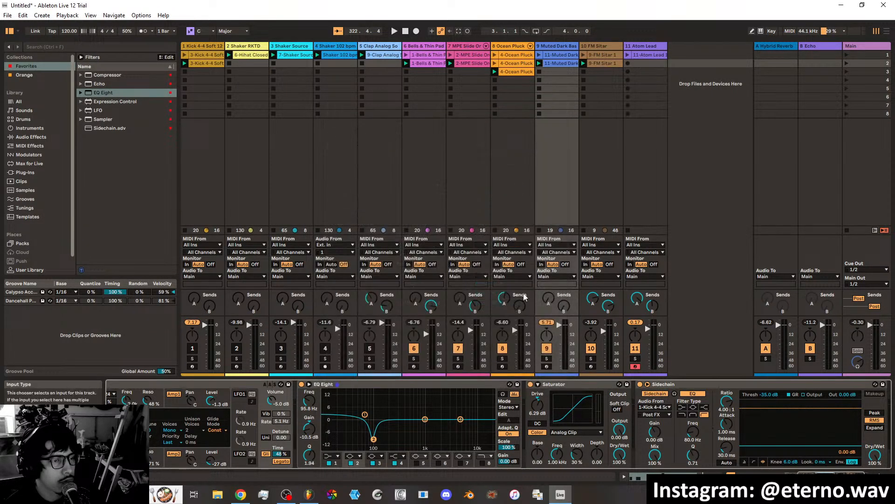
# Play the set briefly and check the MIDI preferences for the Launchpad Mini control surface and its ports.
pyautogui.click(394, 31)
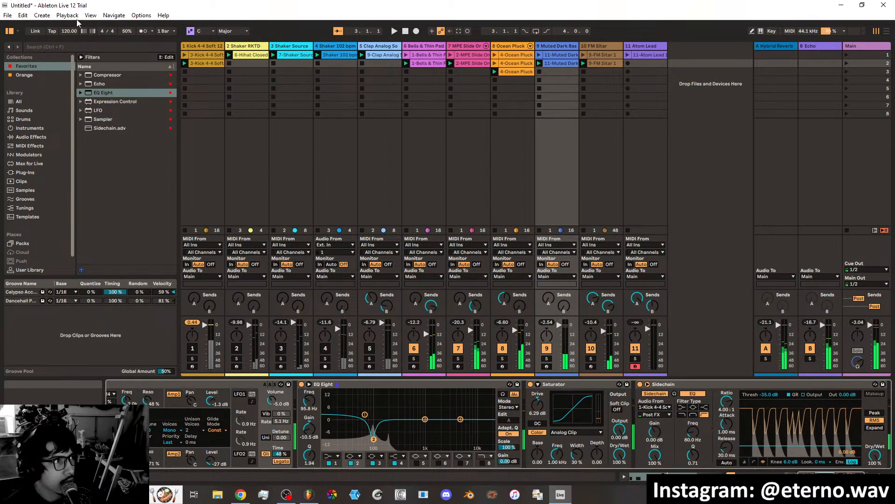
pyautogui.click(141, 15)
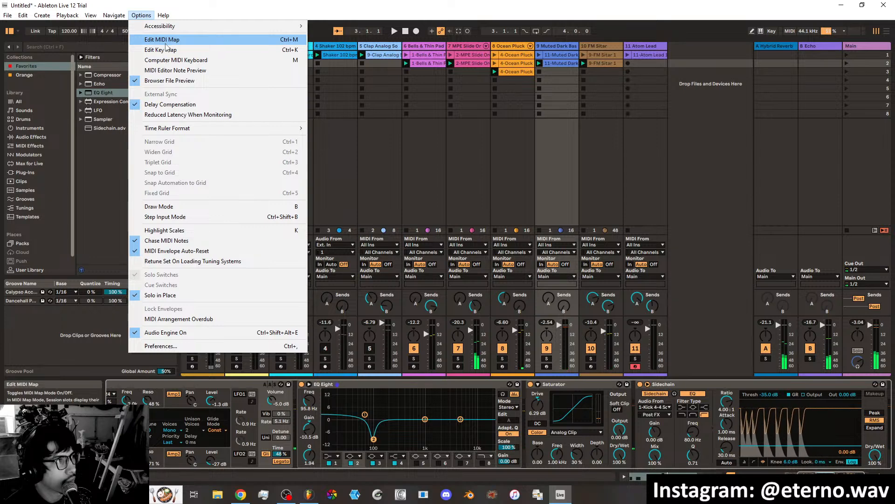
pyautogui.click(163, 344)
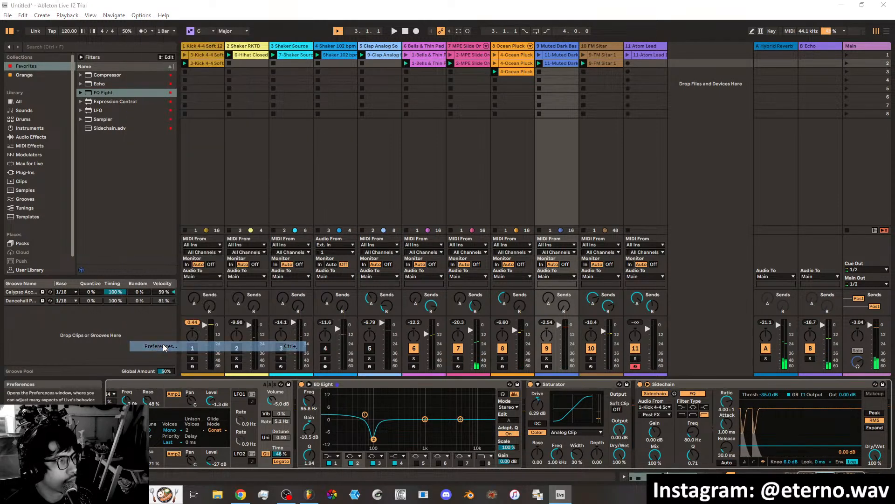
pyautogui.click(354, 159)
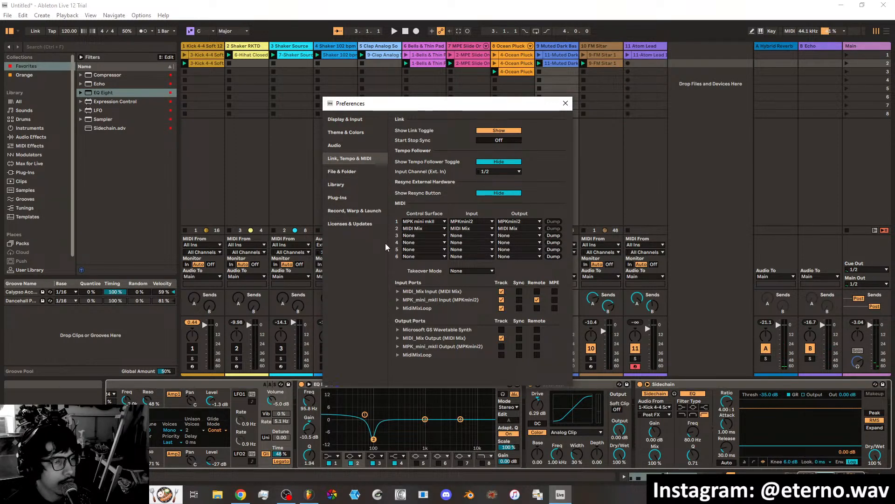
pyautogui.click(566, 104)
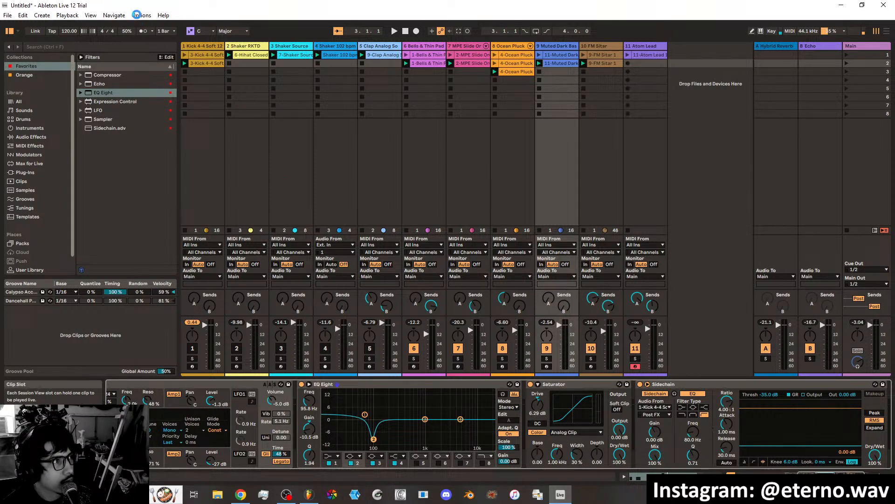
pyautogui.click(137, 15)
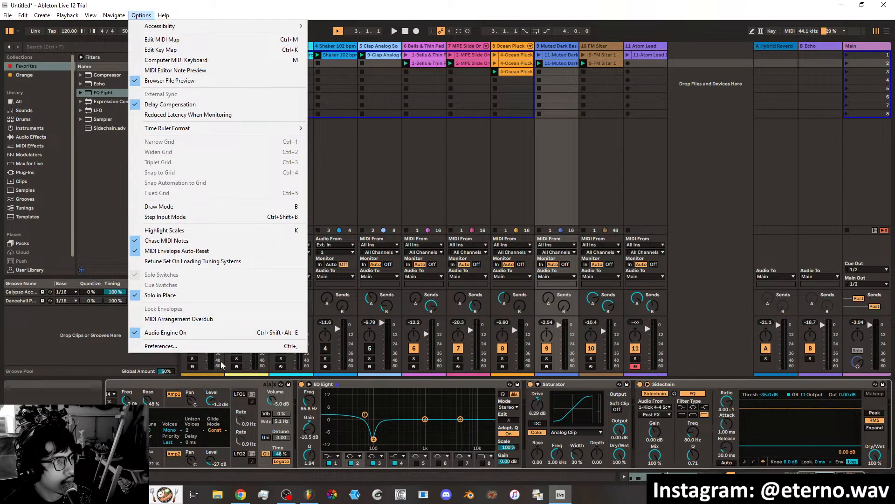
pyautogui.click(207, 346)
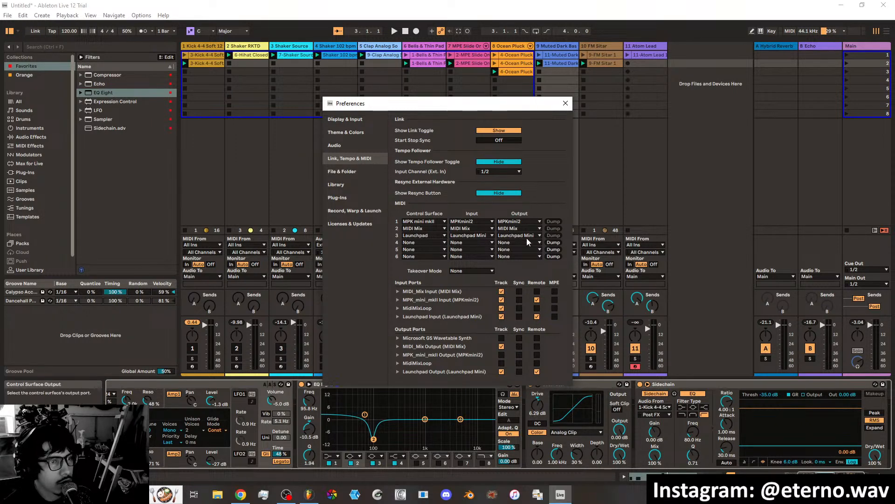
pyautogui.click(565, 103)
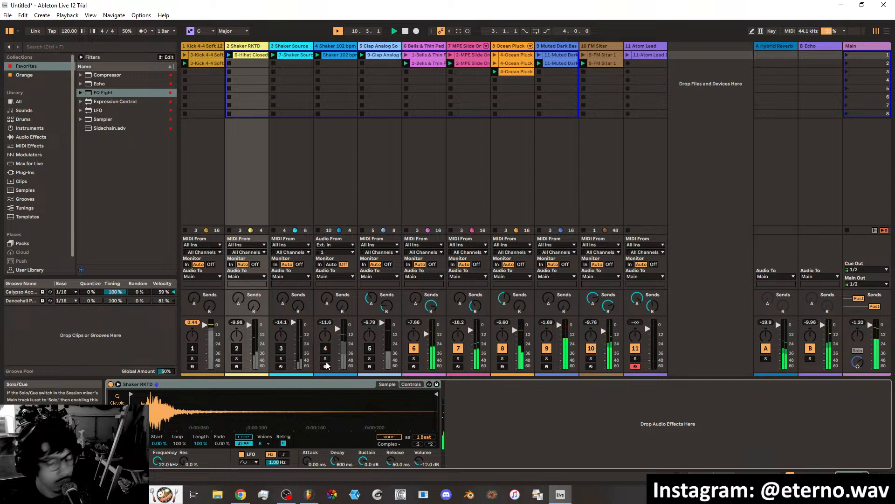
# Reactivate the clap, shaker, hi-hat and kick tracks in order from track 5 down to track 1 during playback.
pyautogui.press('F5')
pyautogui.press('F4')
pyautogui.press('F3')
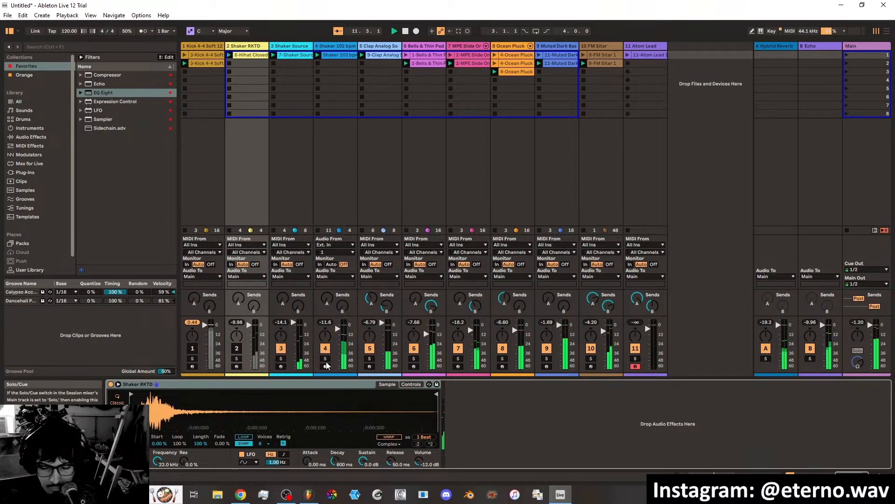
pyautogui.press('F2')
pyautogui.press('F1')
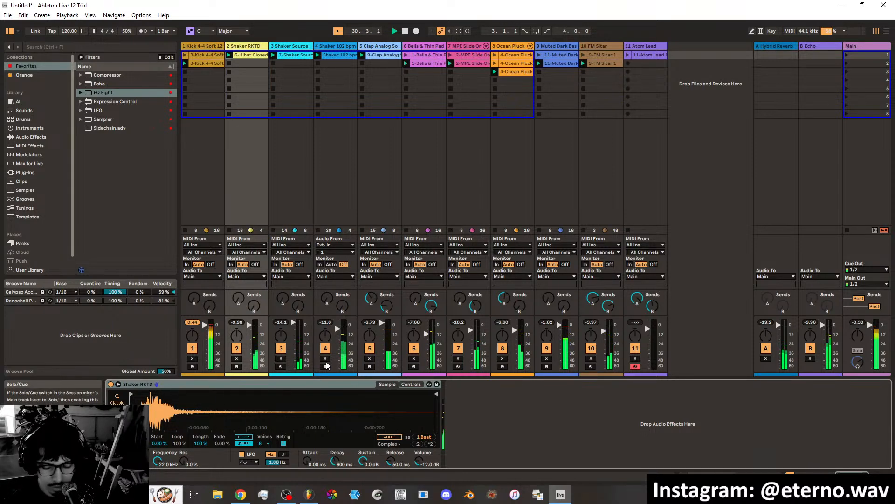
# Select the kick track and deactivate tracks 1 to 5 while the loop keeps playing.
pyautogui.press('Left')
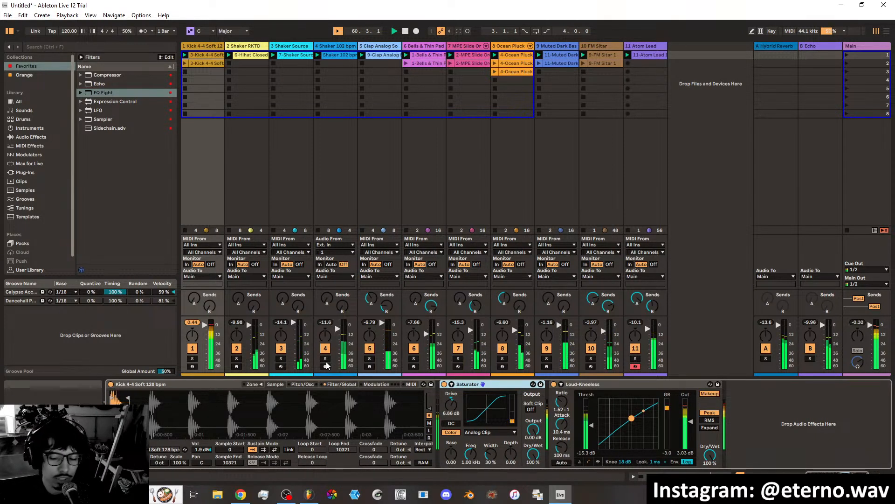
pyautogui.press('F1')
pyautogui.press('F2')
pyautogui.press('F3')
pyautogui.press('F4')
pyautogui.press('F5')
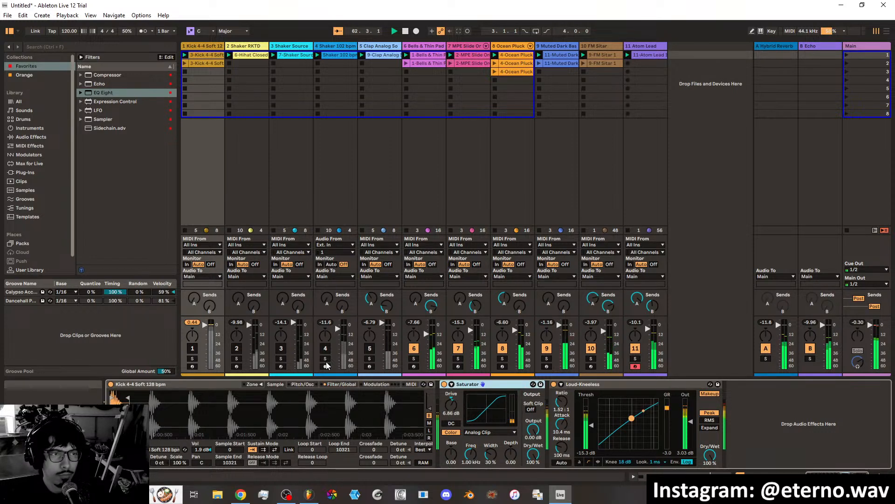
# Bring the drum tracks 1 to 5 back into the playing loop.
pyautogui.press('F1')
pyautogui.press('F2')
pyautogui.press('F3')
pyautogui.press('F4')
pyautogui.press('F5')
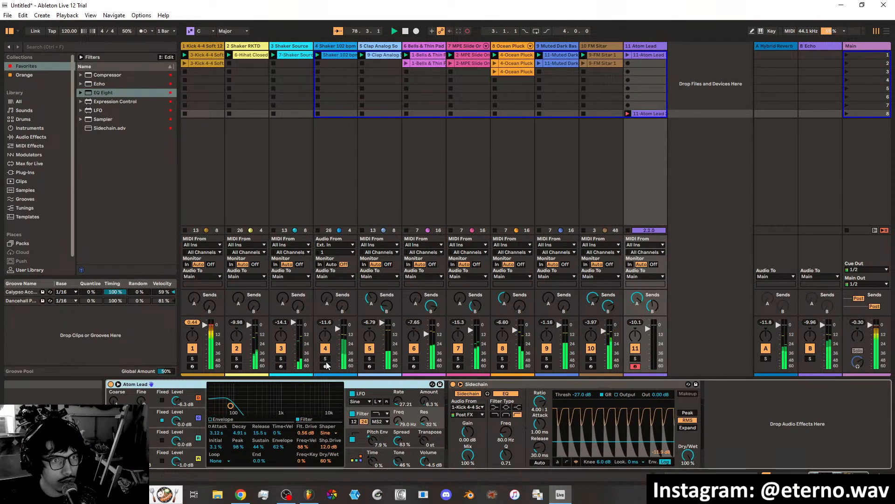
# Delete the Atom Lead clip recording in scene 8 and select the Atom Lead track.
pyautogui.rightClick(641, 115)
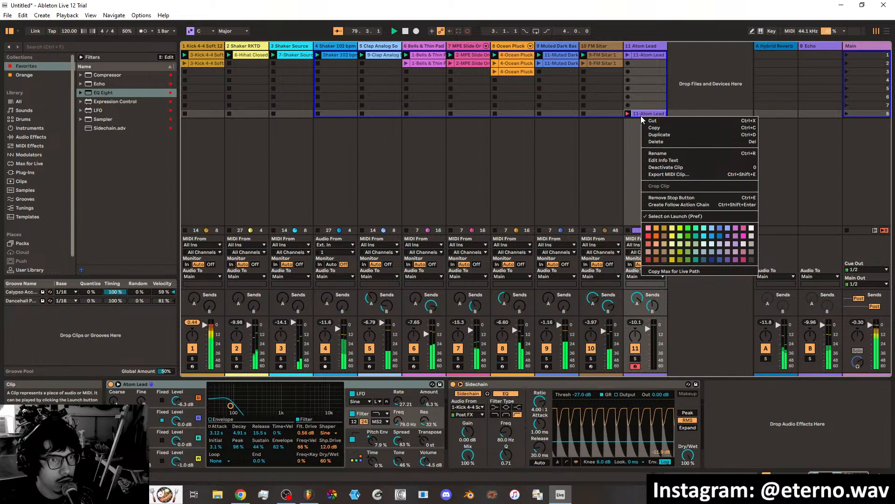
pyautogui.click(662, 141)
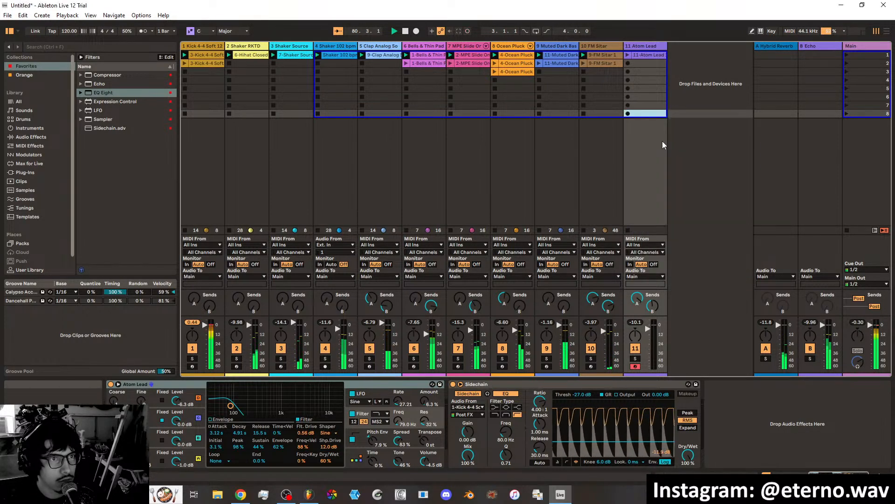
pyautogui.click(647, 57)
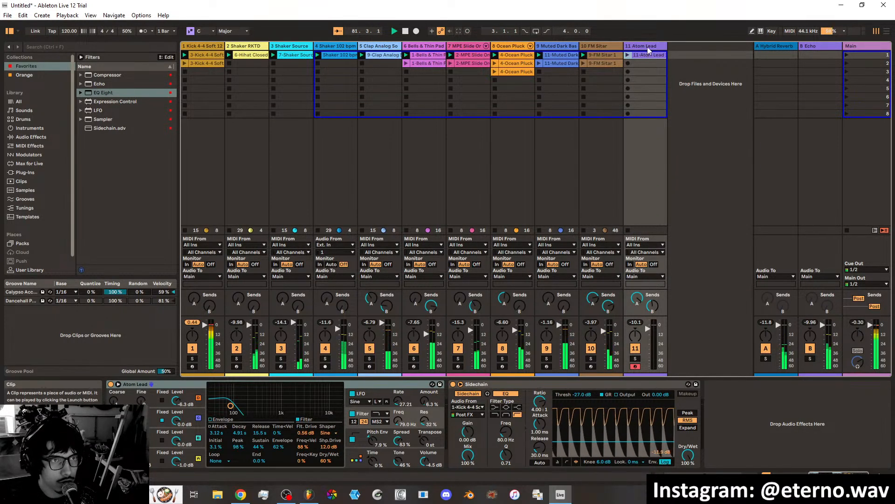
pyautogui.click(647, 47)
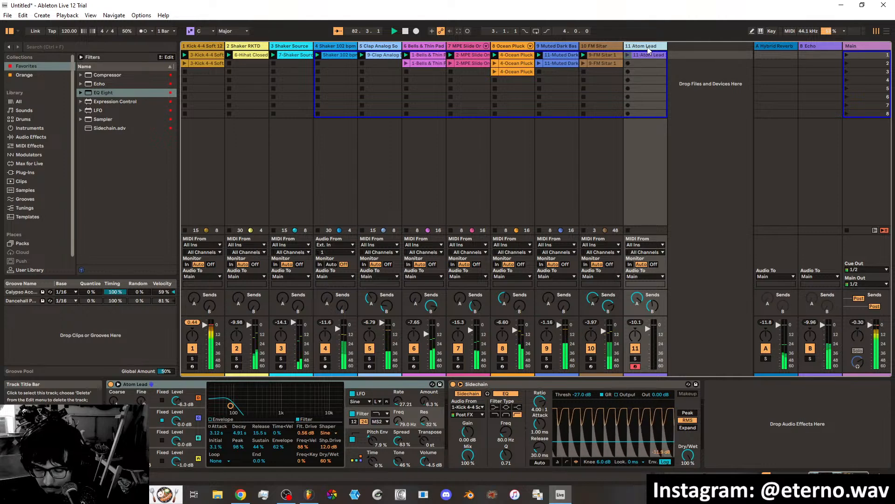
# Record a new Atom Lead clip in scene 2, delete it, and return to the track's scene 1 clip.
pyautogui.hotkey('ctrl', 'shift', 'F9')
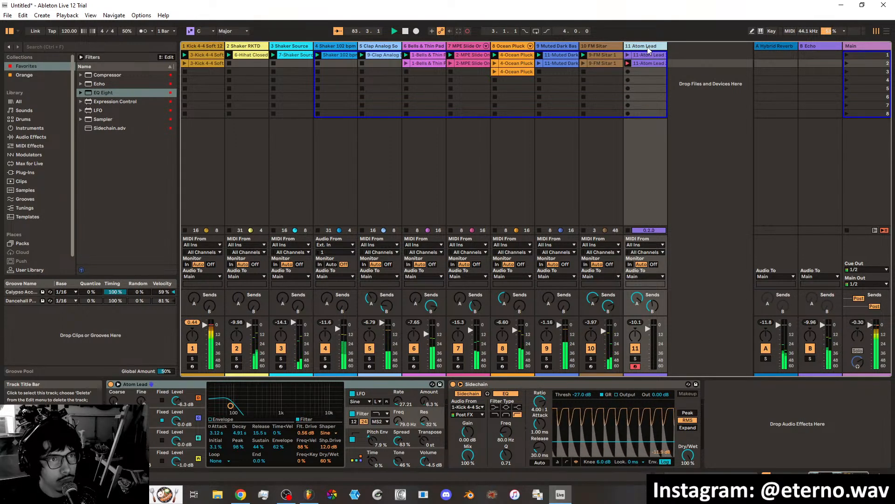
pyautogui.rightClick(642, 62)
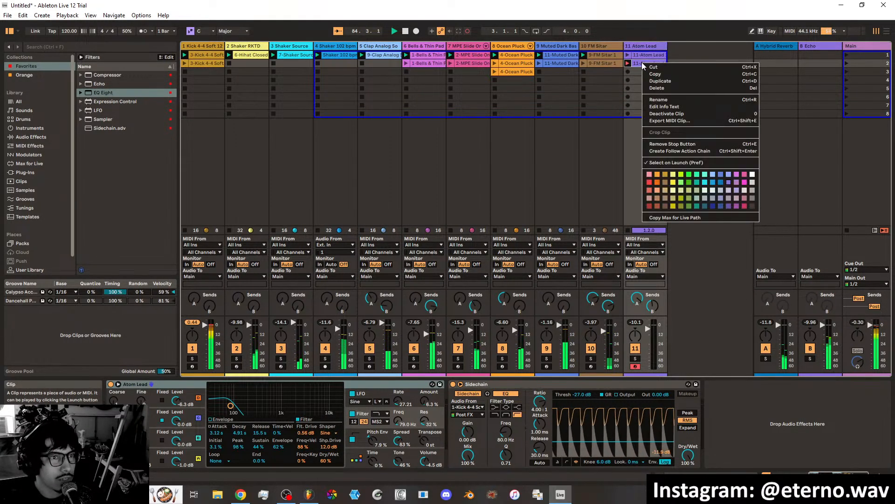
pyautogui.click(657, 88)
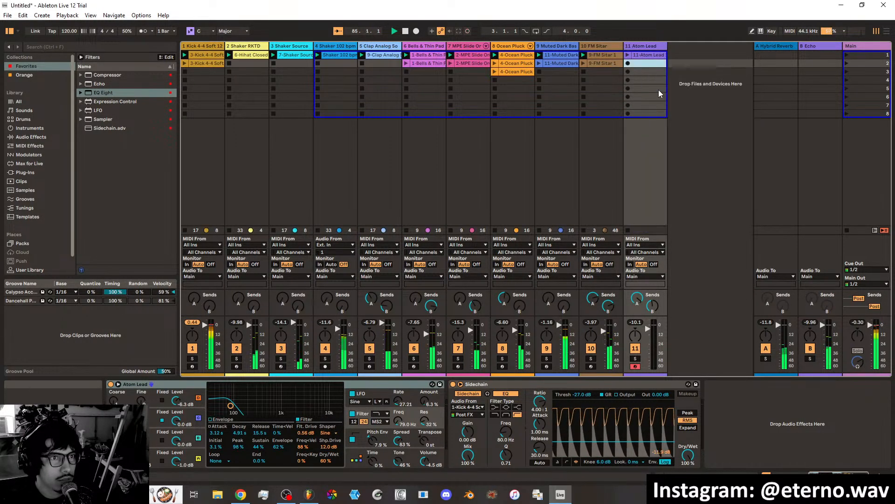
pyautogui.click(640, 46)
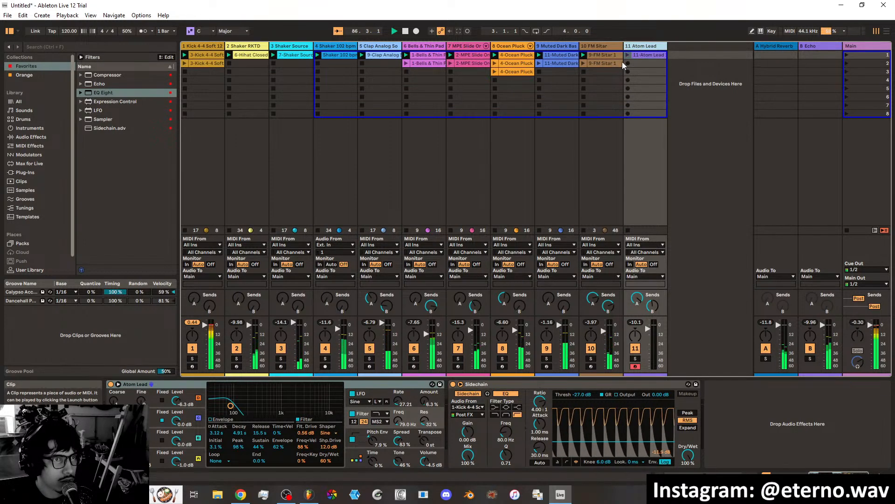
pyautogui.click(608, 72)
pyautogui.click(640, 53)
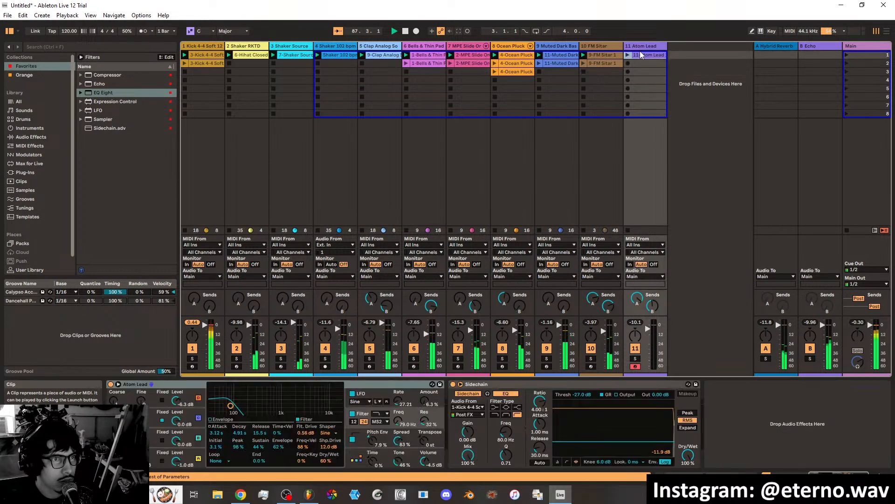
# Disarm recording on the Atom Lead track, step through the neighbouring tracks, and return to Atom Lead.
pyautogui.click(636, 366)
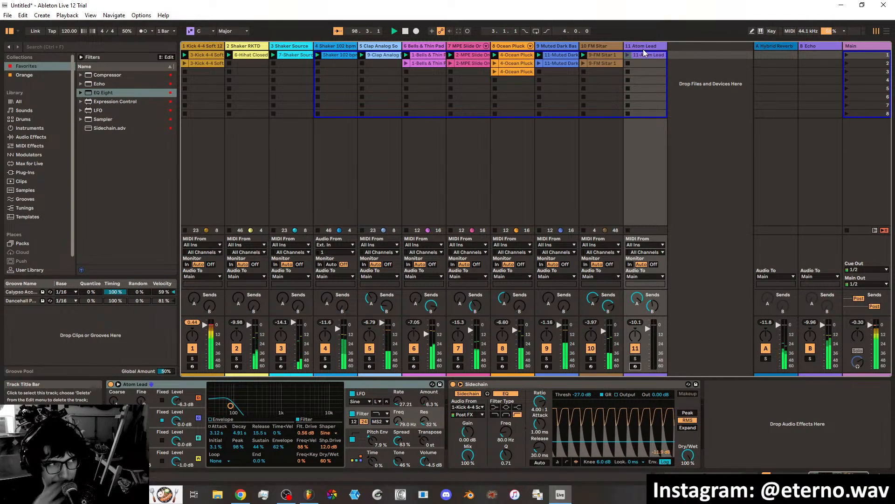
pyautogui.press('Left')
pyautogui.press('Left')
pyautogui.press('Left')
pyautogui.press('Left')
pyautogui.press('Left')
pyautogui.press('Left')
pyautogui.press('Left')
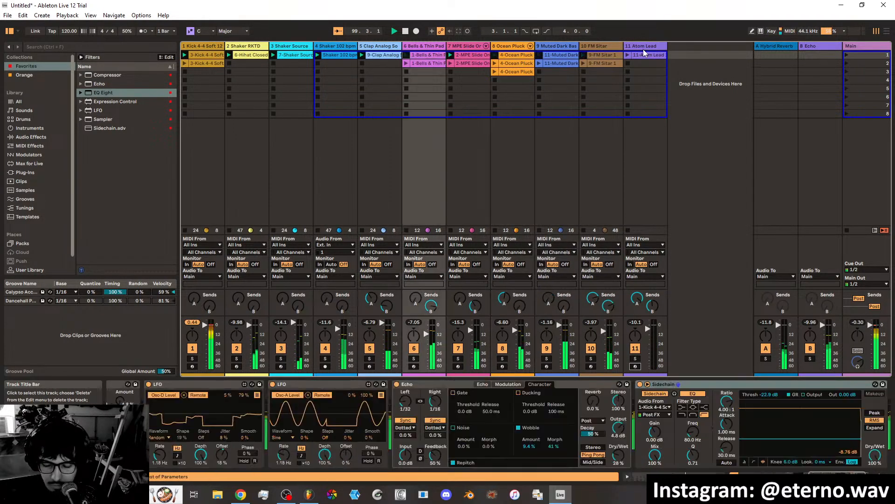
pyautogui.press('Right')
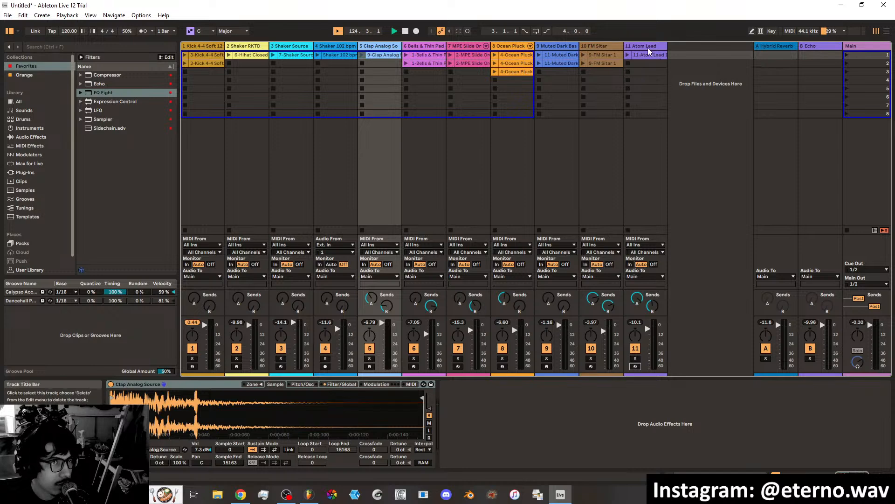
pyautogui.click(646, 47)
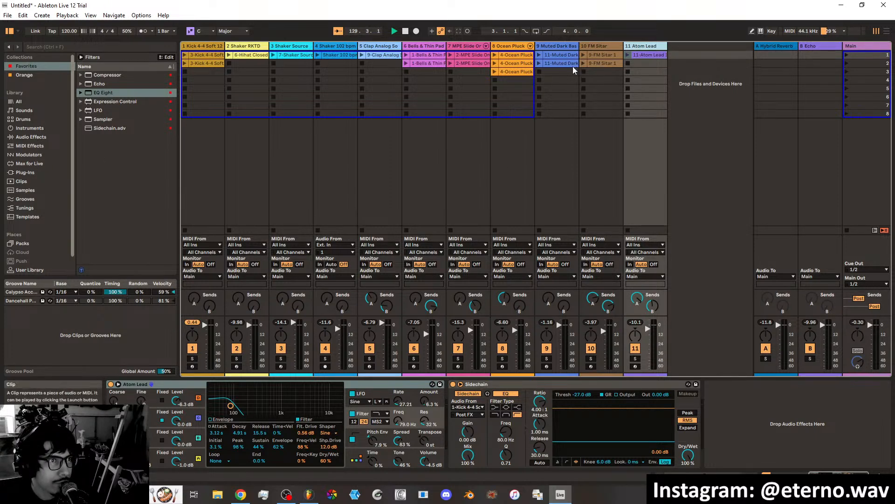
# Filter the instrument presets to the Mallets category and expand the Collision presets.
pyautogui.click(29, 128)
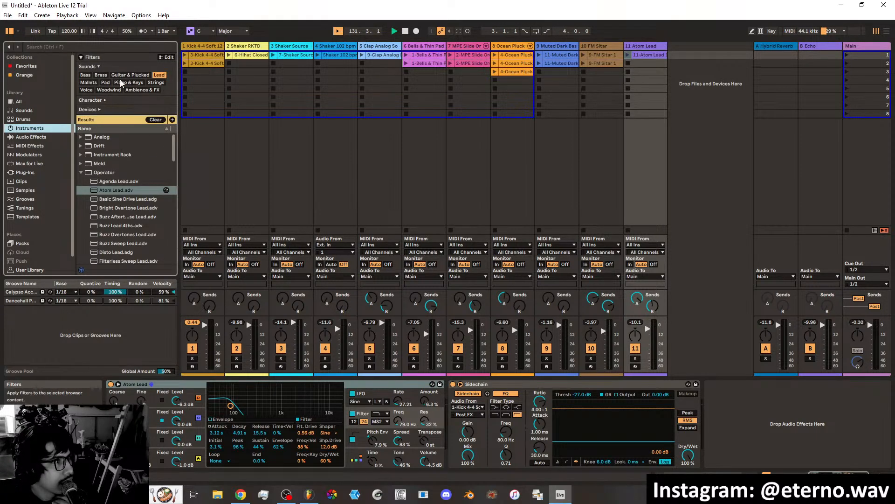
pyautogui.click(90, 82)
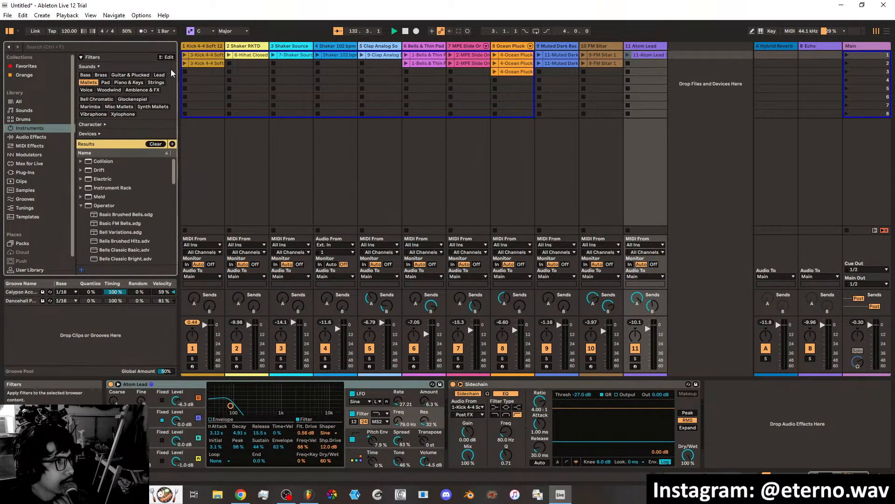
pyautogui.click(81, 161)
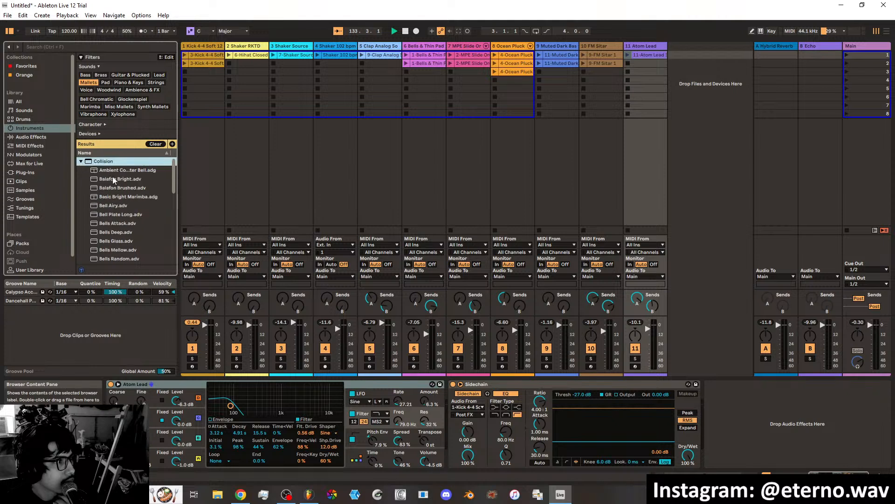
# Audition the Collision bell, balafon and marimba presets, then load Ambient Computer Bell onto a new track 12.
pyautogui.click(117, 171)
pyautogui.click(120, 180)
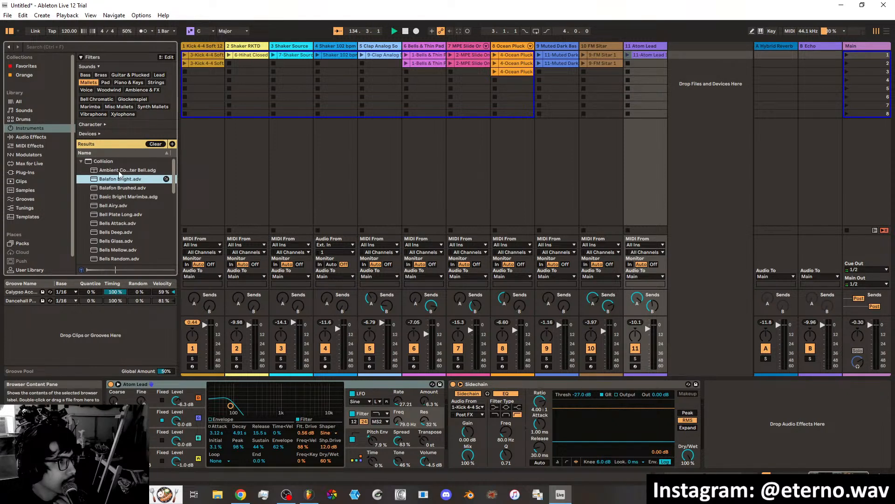
pyautogui.click(121, 171)
pyautogui.click(118, 188)
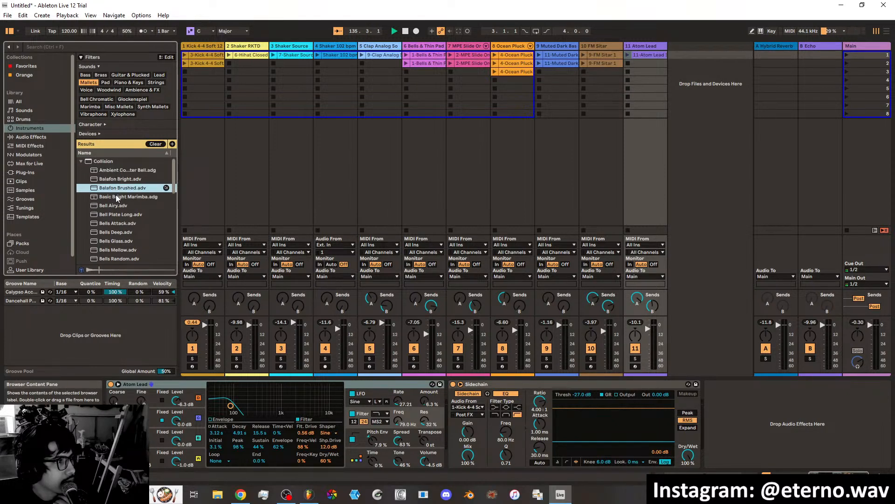
pyautogui.click(118, 196)
pyautogui.click(116, 171)
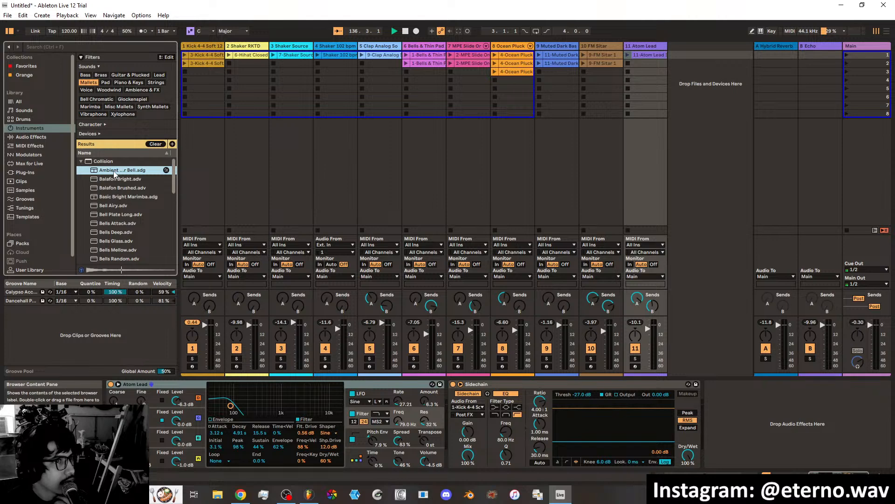
pyautogui.moveTo(114, 174); pyautogui.dragTo(671, 53)
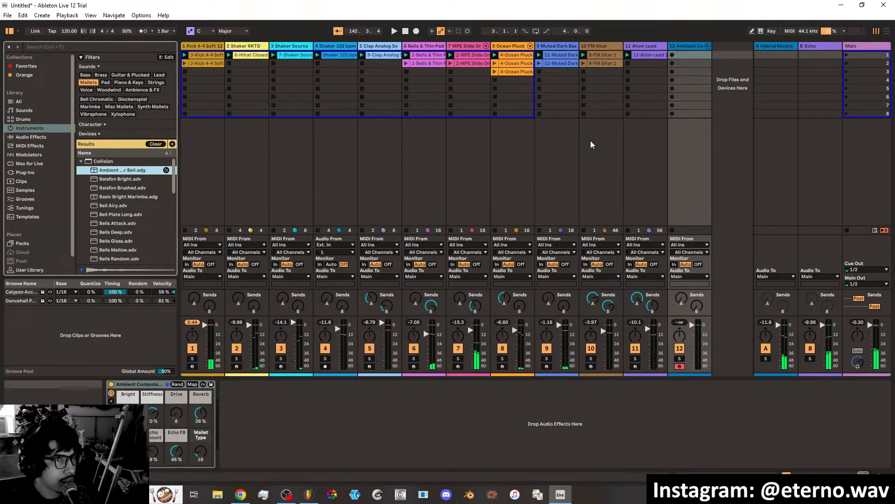
# Rename scene 1 as Intro and select scene 2.
pyautogui.click(854, 56)
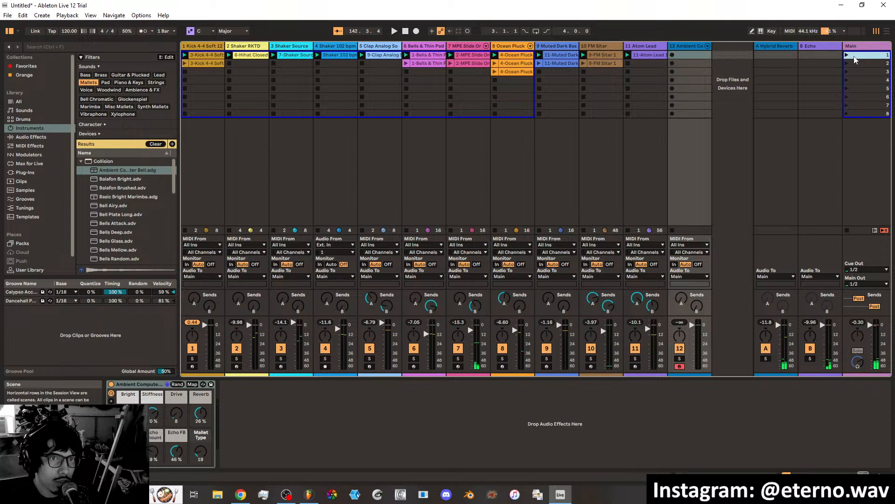
pyautogui.rightClick(854, 60)
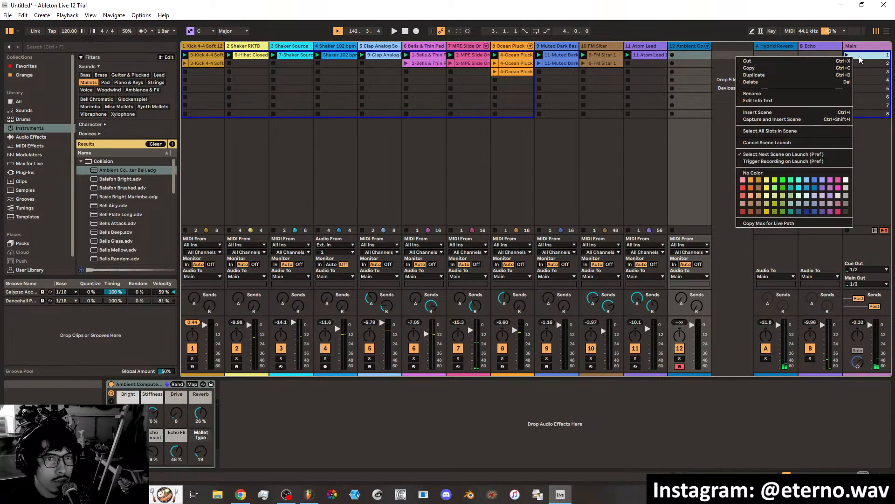
pyautogui.click(860, 56)
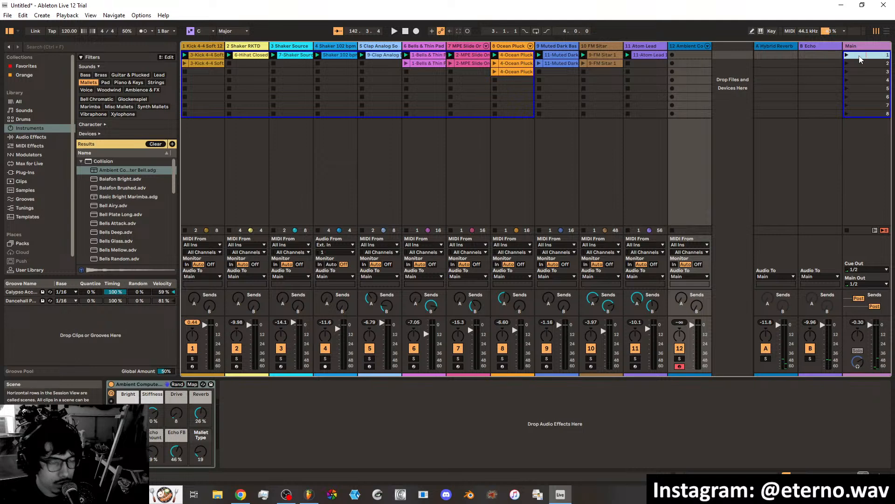
pyautogui.write('Intro')
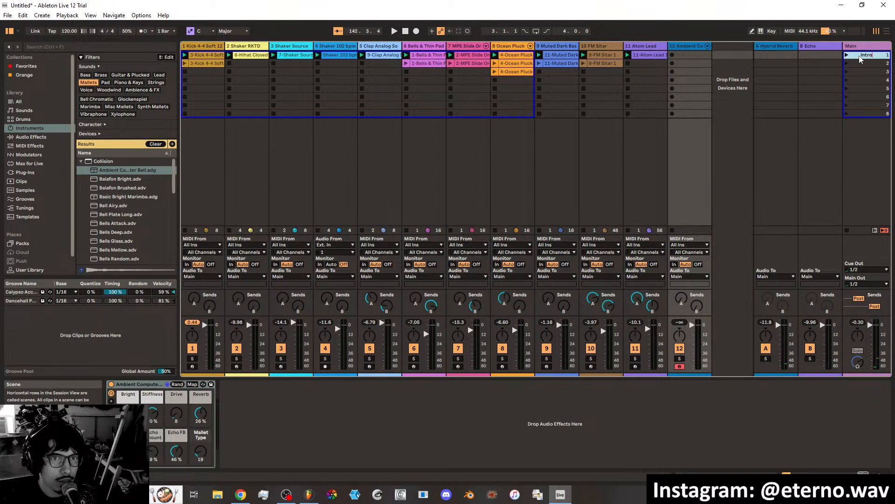
pyautogui.click(856, 65)
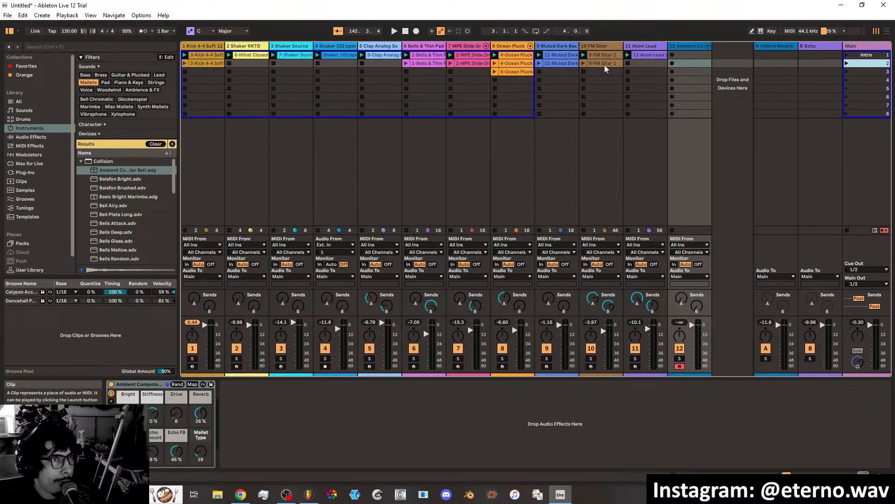
# Spread the clips down the scenes: FM Sitar to 7, Ocean Pluck to 6–7, MPE Slide to 4–5, Bells to 3–4, Clap to 4.
pyautogui.moveTo(604, 66); pyautogui.dragTo(606, 101)
pyautogui.moveTo(515, 72); pyautogui.dragTo(474, 86)
pyautogui.click(515, 64)
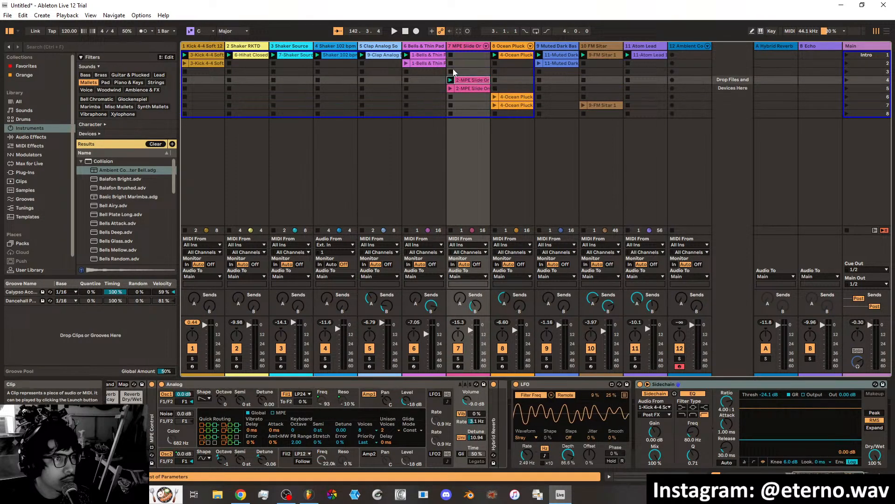
pyautogui.moveTo(433, 64); pyautogui.dragTo(383, 76)
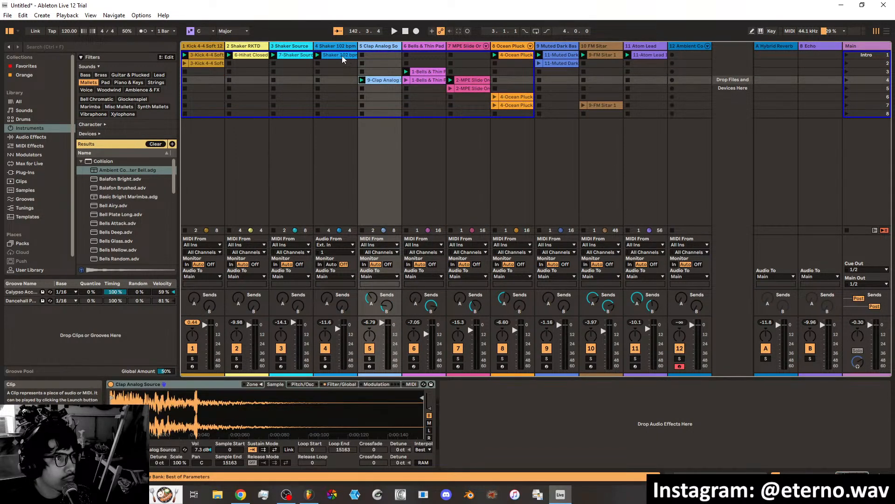
# Move both shaker clips and the closed hi-hat clip to scene 4, and the two kick clips to scenes 3 and 4.
pyautogui.moveTo(342, 55); pyautogui.dragTo(342, 79)
pyautogui.moveTo(300, 57); pyautogui.dragTo(296, 80)
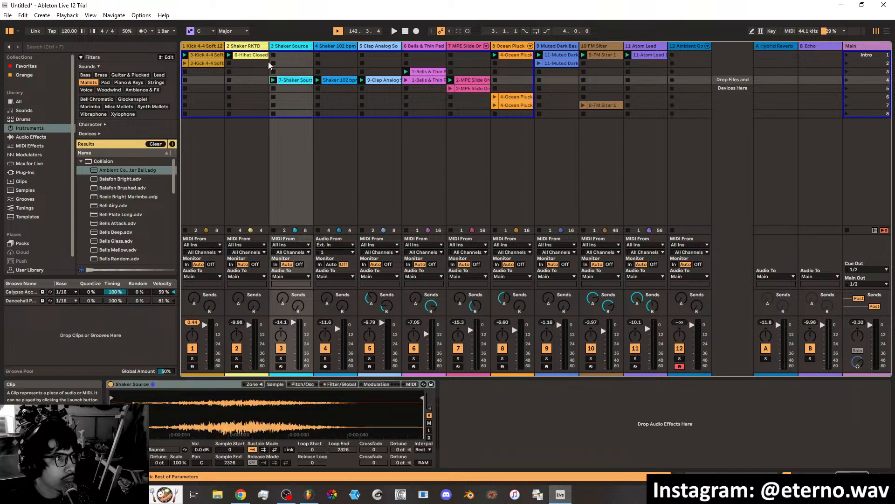
pyautogui.moveTo(256, 56); pyautogui.dragTo(252, 80)
pyautogui.moveTo(207, 62)
pyautogui.mouseDown()
pyautogui.moveTo(207, 82)
pyautogui.moveTo(204, 60)
pyautogui.moveTo(203, 70)
pyautogui.mouseUp()
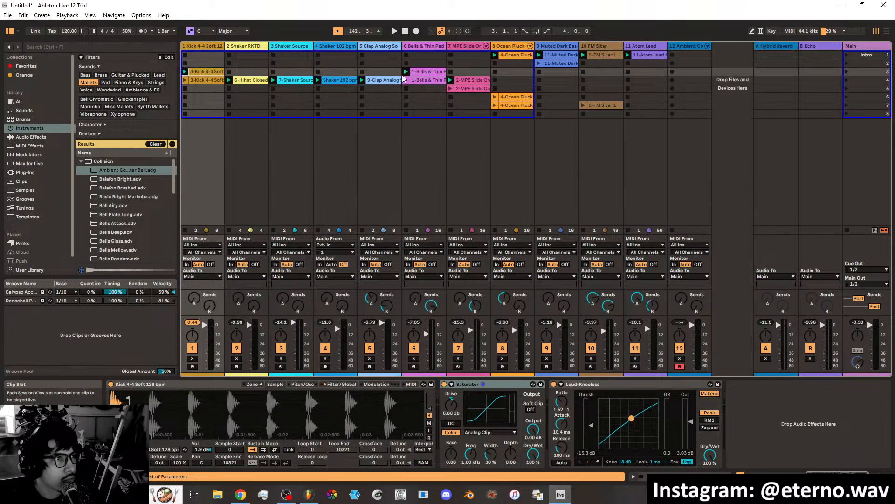
# Put the first kick clip back in scene 1 and the second kick clip in scene 4.
pyautogui.click(386, 82)
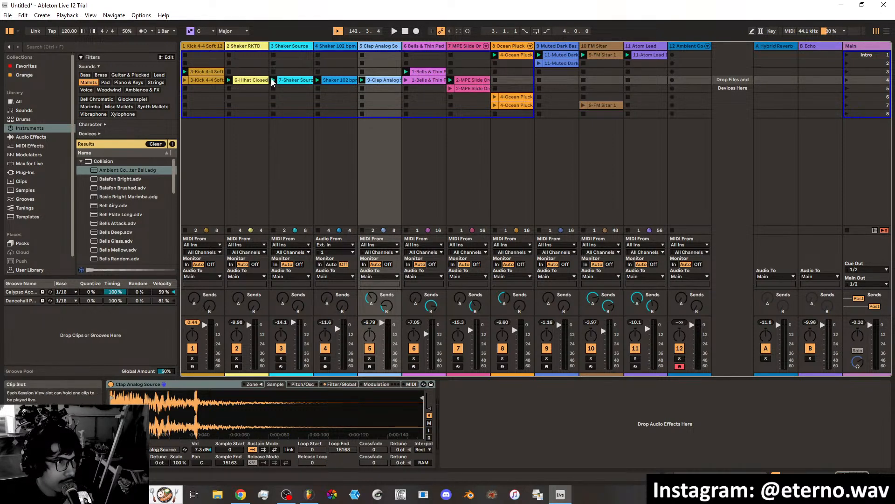
pyautogui.moveTo(206, 73)
pyautogui.mouseDown()
pyautogui.moveTo(207, 56)
pyautogui.moveTo(207, 65)
pyautogui.mouseUp()
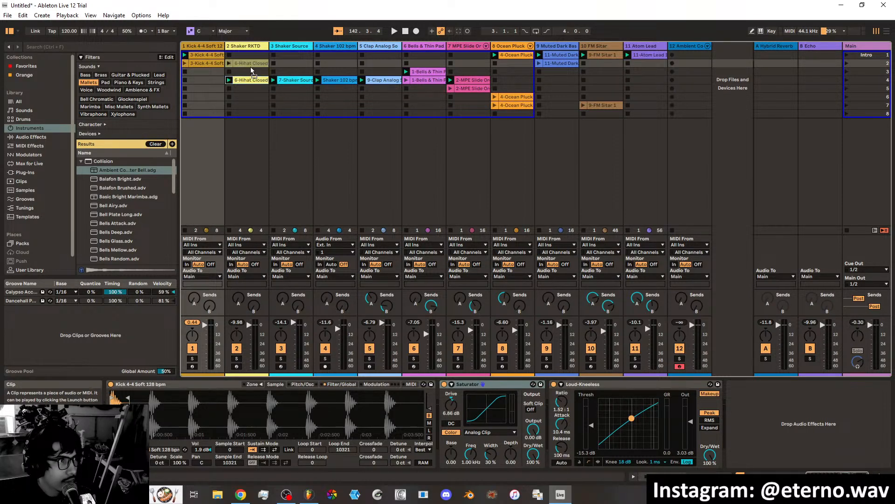
pyautogui.click(248, 80)
pyautogui.moveTo(213, 63); pyautogui.dragTo(213, 79)
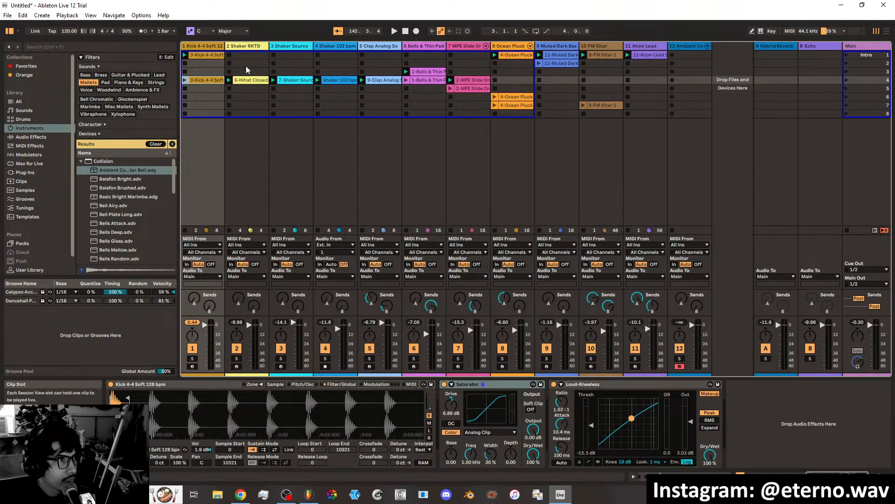
# Return the hi-hat, both shaker, clap, first Bells and first MPE Slide clips to scene 1.
pyautogui.click(255, 81)
pyautogui.moveTo(255, 80); pyautogui.dragTo(253, 57)
pyautogui.moveTo(293, 80); pyautogui.dragTo(292, 57)
pyautogui.moveTo(329, 79); pyautogui.dragTo(331, 54)
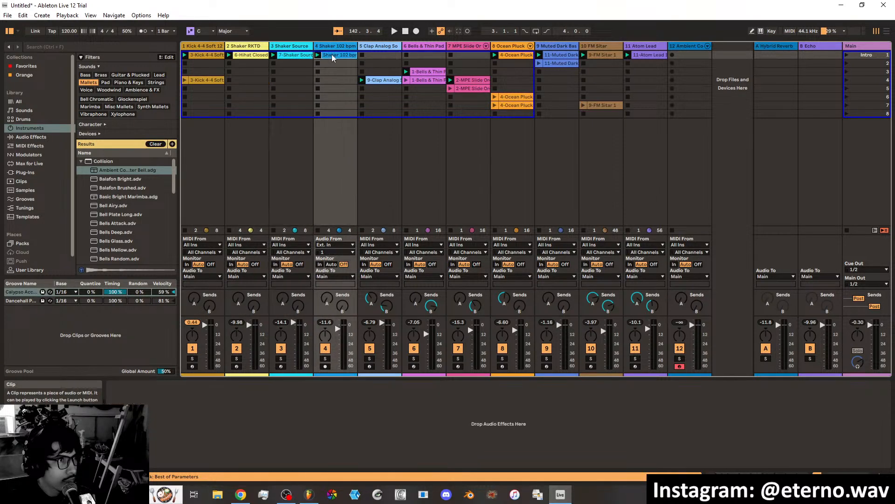
pyautogui.click(375, 80)
pyautogui.moveTo(375, 82); pyautogui.dragTo(374, 58)
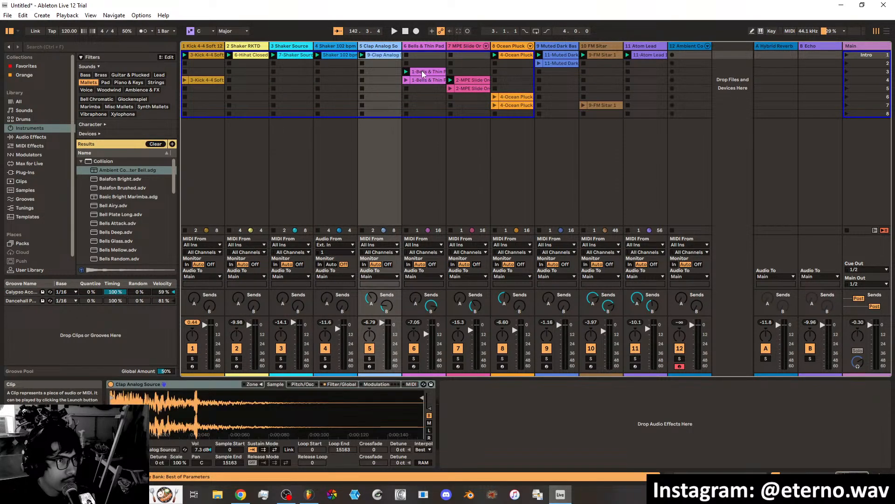
pyautogui.moveTo(422, 72); pyautogui.dragTo(421, 57)
pyautogui.moveTo(468, 81); pyautogui.dragTo(464, 57)
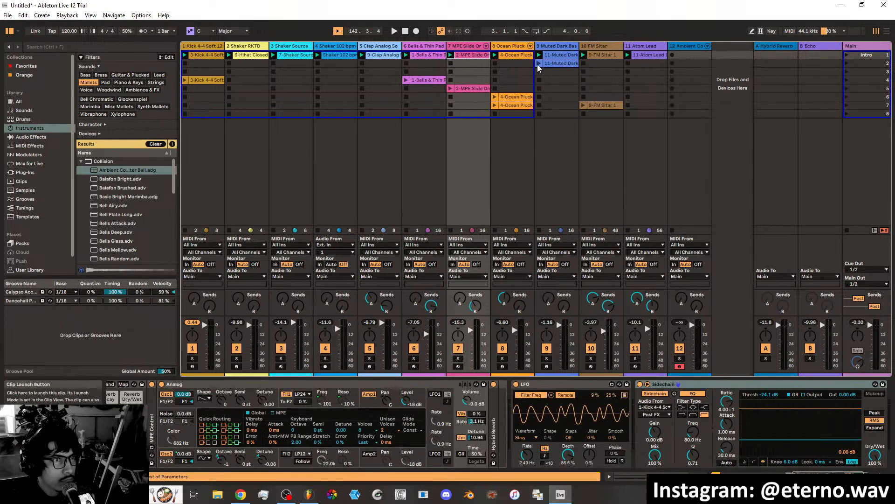
# Move the second Muted Dark Bass clip to scene 4, and the first bass, FM Sitar and Atom Lead clips to scene 2.
pyautogui.moveTo(559, 62); pyautogui.dragTo(560, 80)
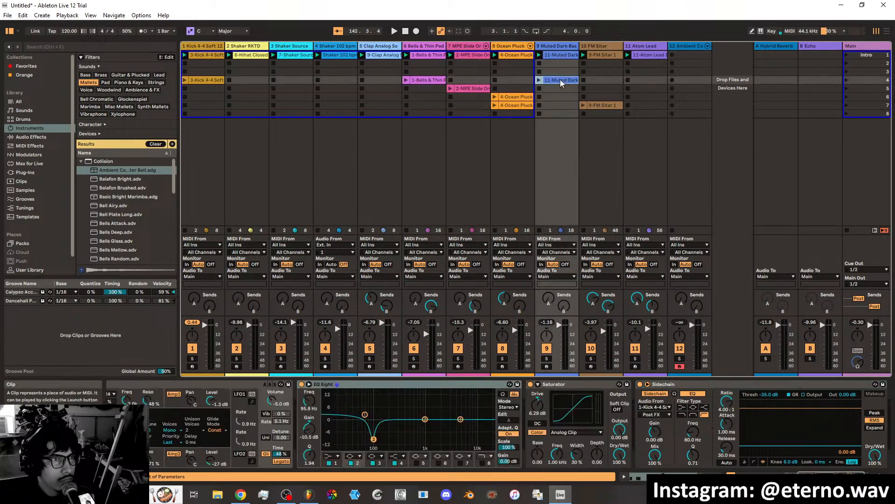
pyautogui.moveTo(648, 56); pyautogui.dragTo(562, 61)
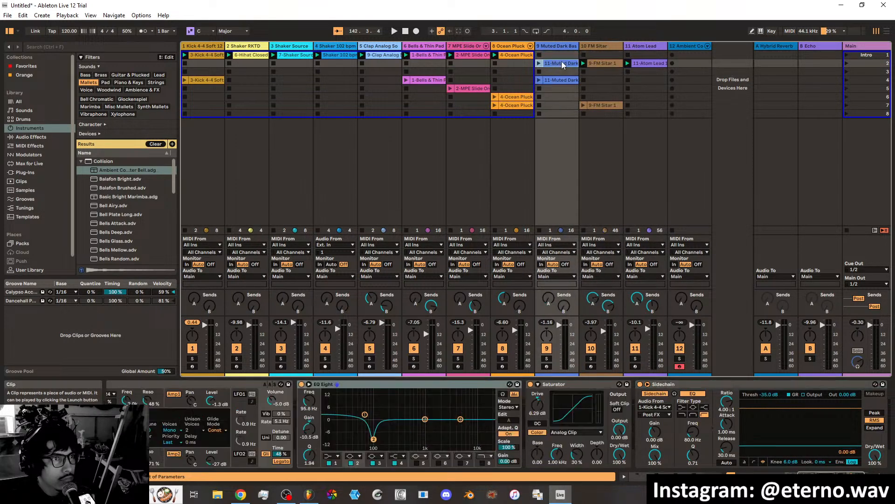
# Move the first kick clip to scene 2 and the hi-hat, both shaker and clap clips to scene 3.
pyautogui.moveTo(381, 57); pyautogui.dragTo(206, 62)
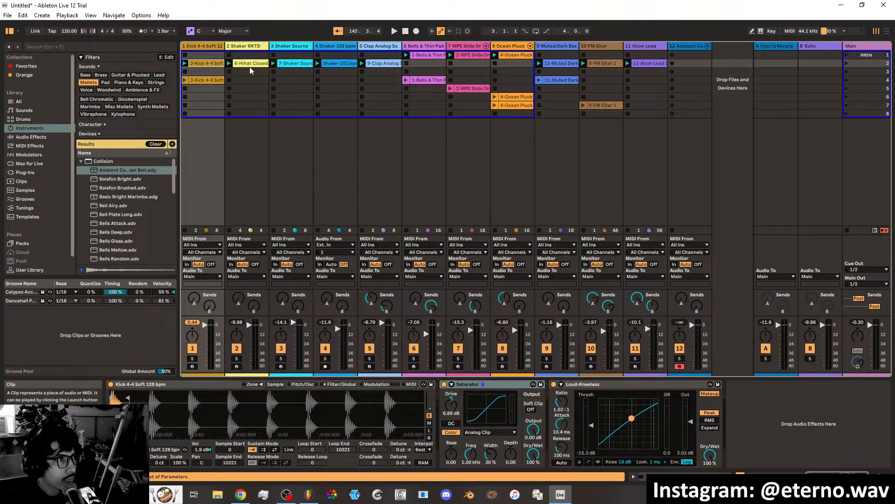
pyautogui.moveTo(256, 68); pyautogui.dragTo(256, 72)
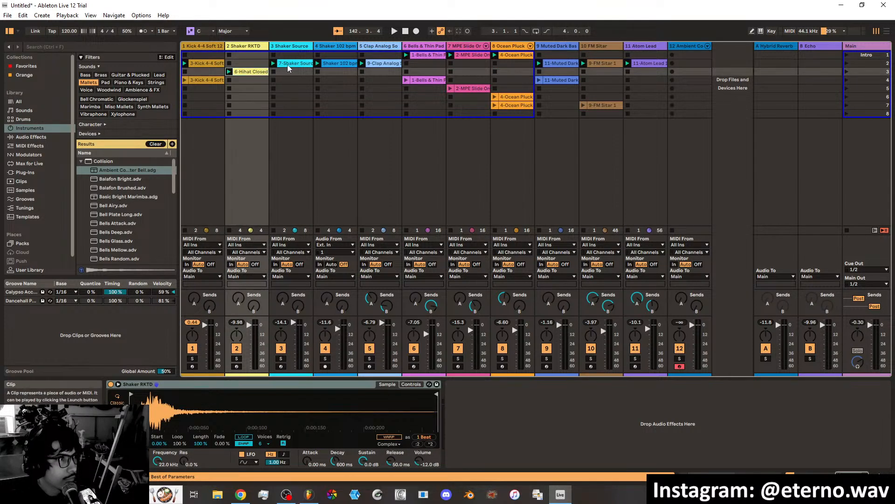
pyautogui.moveTo(289, 65); pyautogui.dragTo(385, 71)
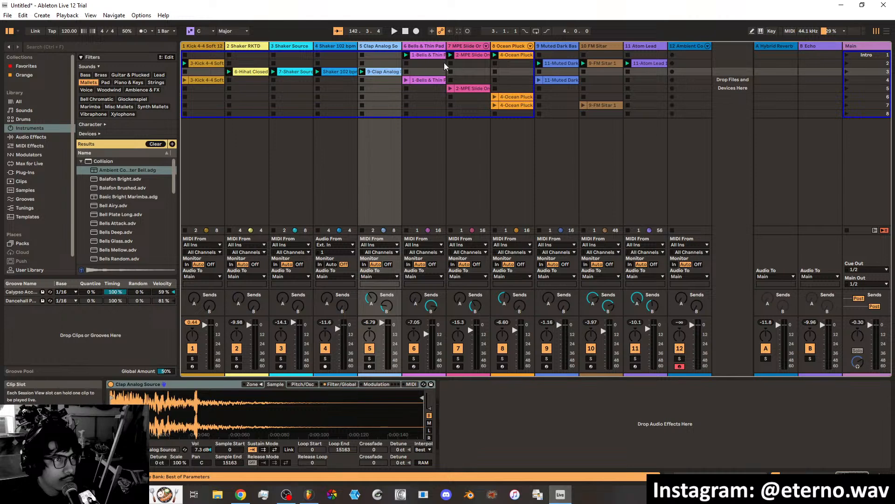
# Duplicate the scene 1 clips of the Bells, MPE Slide and Ocean Pluck tracks into scene 2.
pyautogui.rightClick(429, 57)
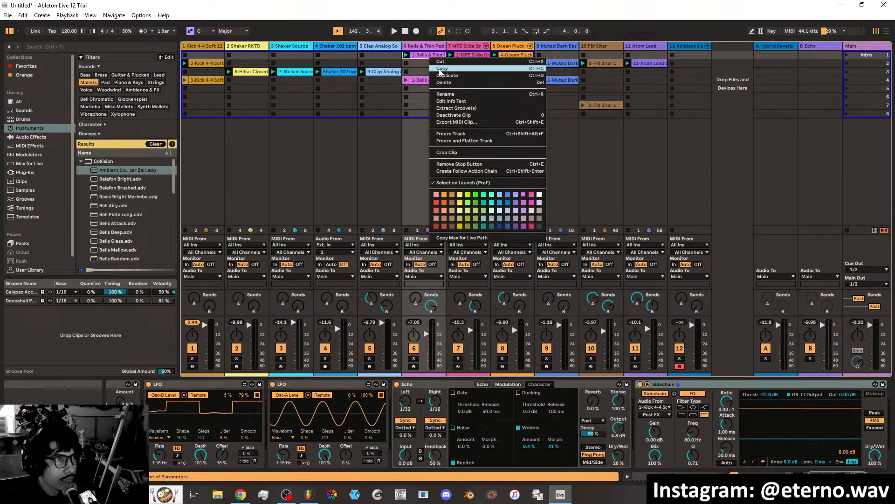
pyautogui.click(441, 76)
pyautogui.rightClick(466, 56)
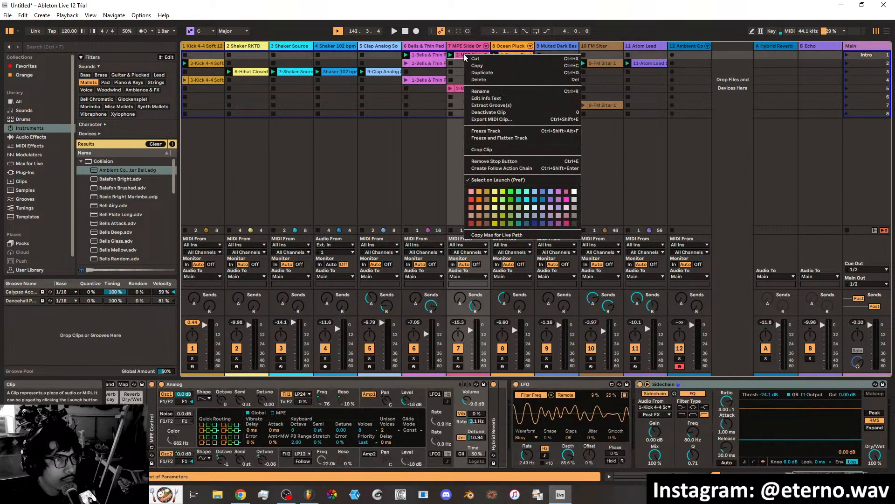
pyautogui.click(476, 73)
pyautogui.rightClick(516, 55)
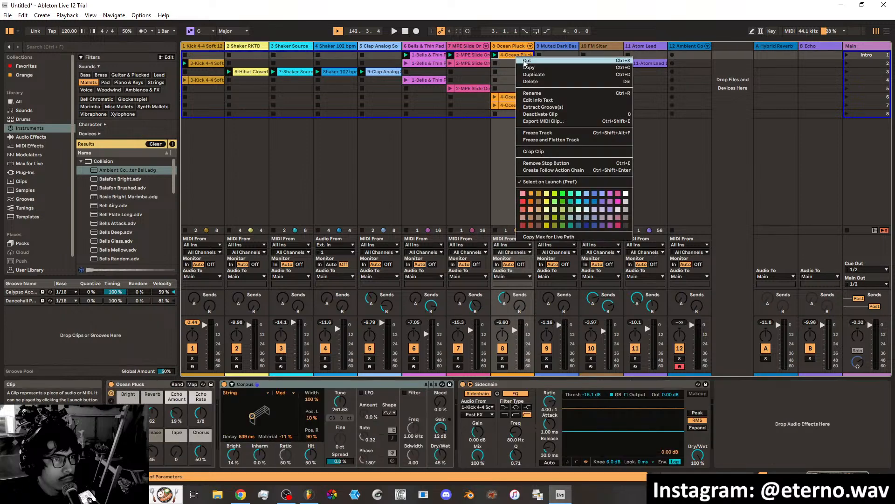
pyautogui.click(537, 75)
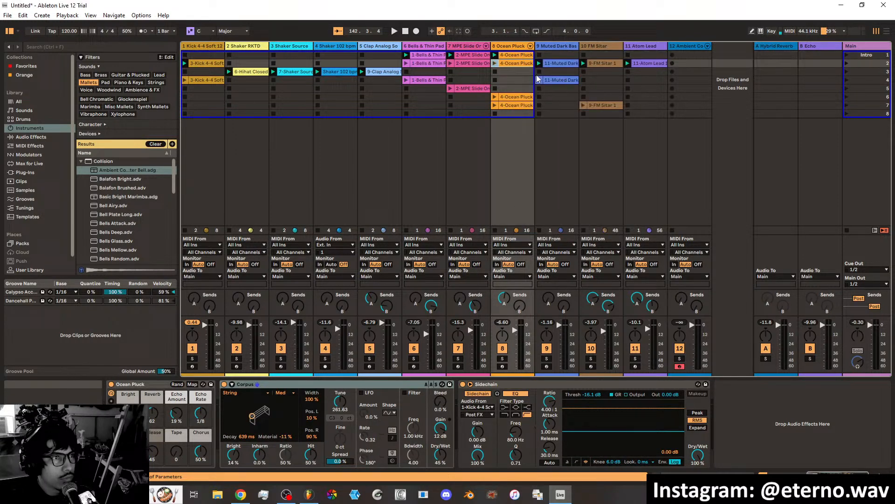
# Launch the Intro scene to audition its clips.
pyautogui.click(562, 63)
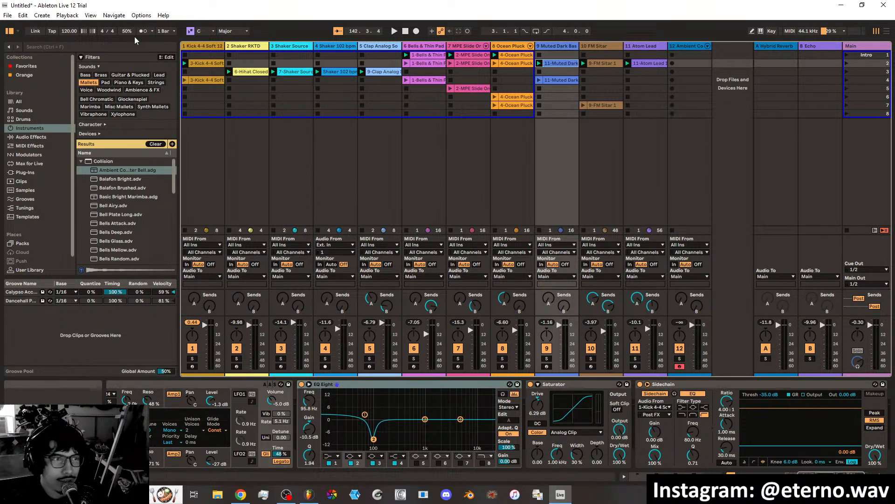
pyautogui.click(846, 55)
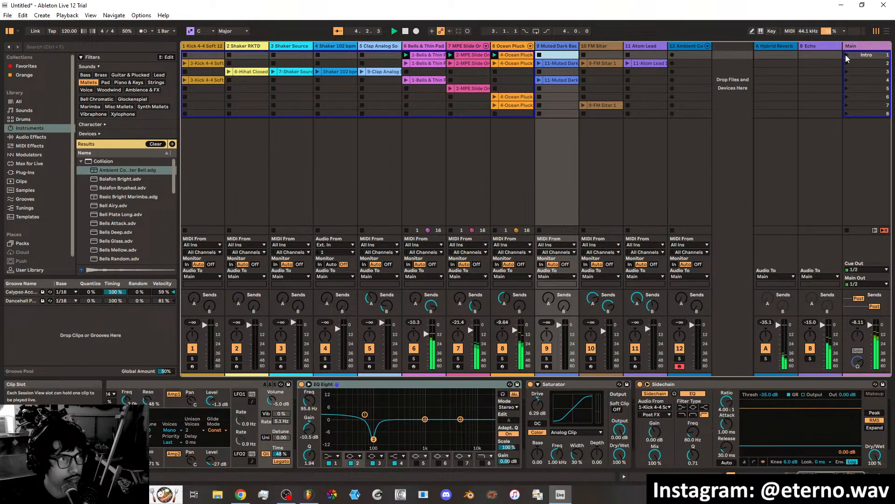
pyautogui.press('Left')
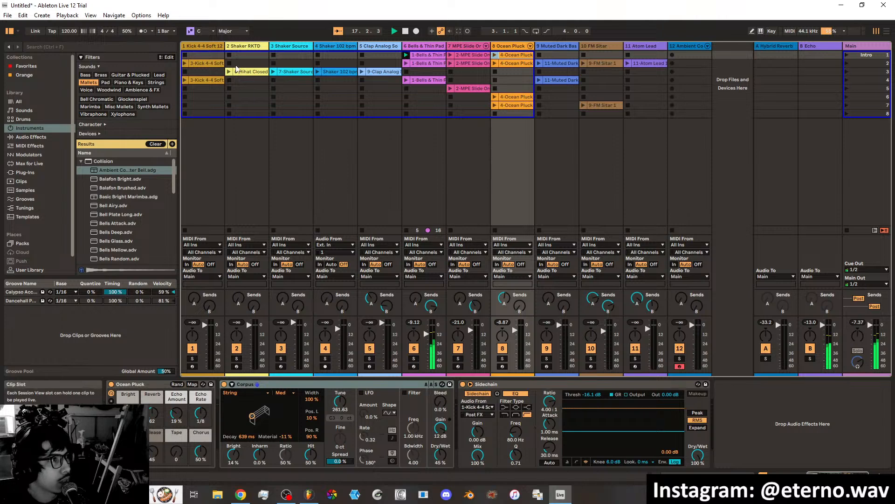
# Rename the kick clip in scene 2 as Basic Kick.
pyautogui.click(206, 62)
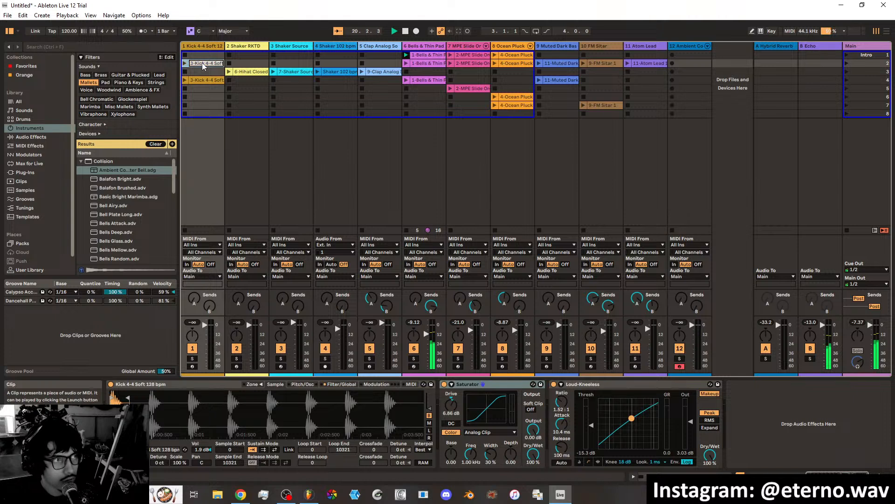
pyautogui.write('1st')
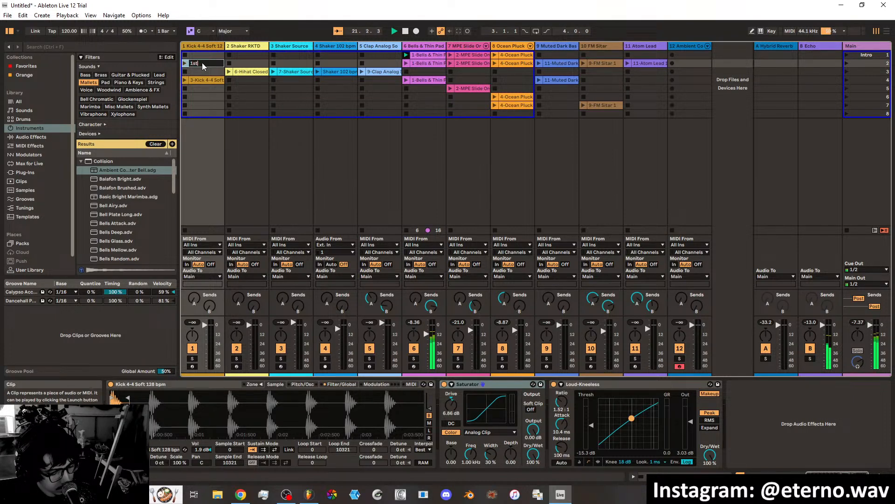
pyautogui.write('kick')
pyautogui.press('BackSpace')
pyautogui.press('BackSpace')
pyautogui.press('BackSpace')
pyautogui.press('BackSpace')
pyautogui.press('BackSpace')
pyautogui.press('BackSpace')
pyautogui.press('BackSpace')
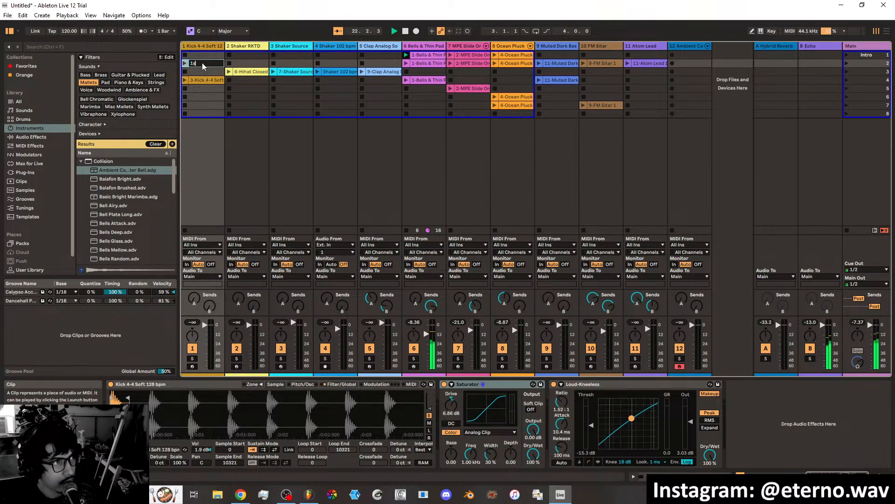
pyautogui.write('Basic')
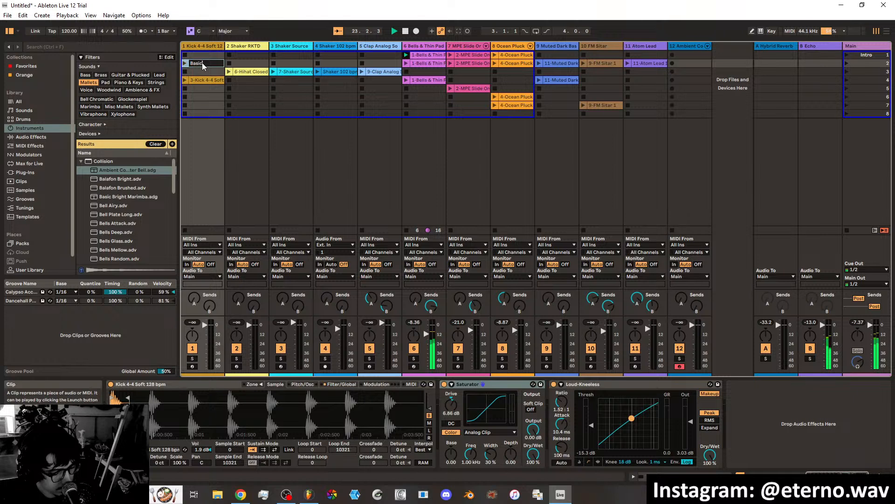
pyautogui.write(' Kick')
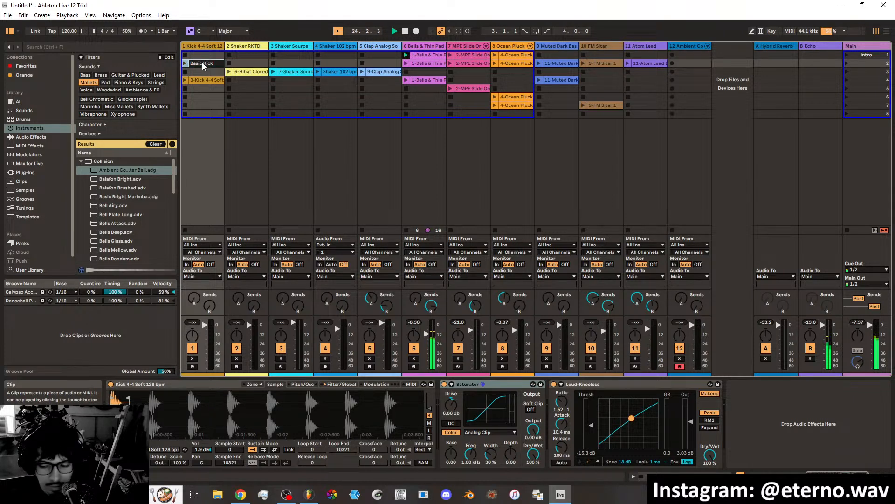
# Rename the kick clip in scene 4 as Complex Kick.
pyautogui.click(207, 81)
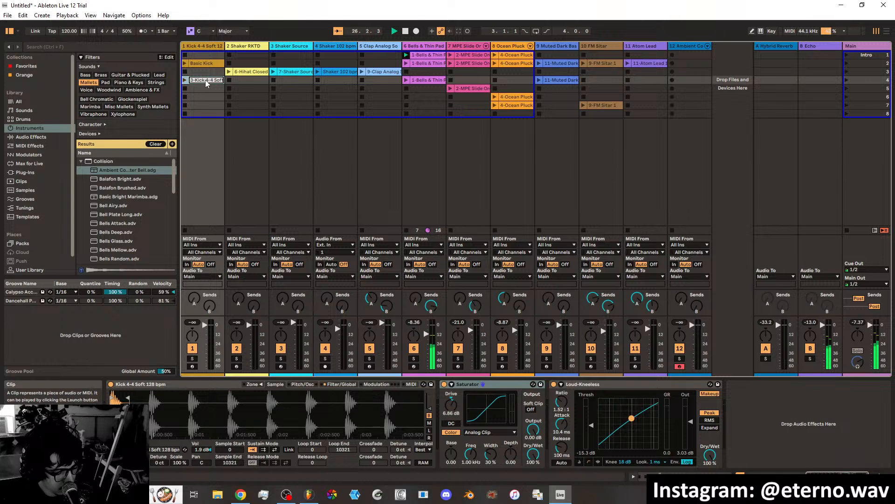
pyautogui.write('Complex Kick')
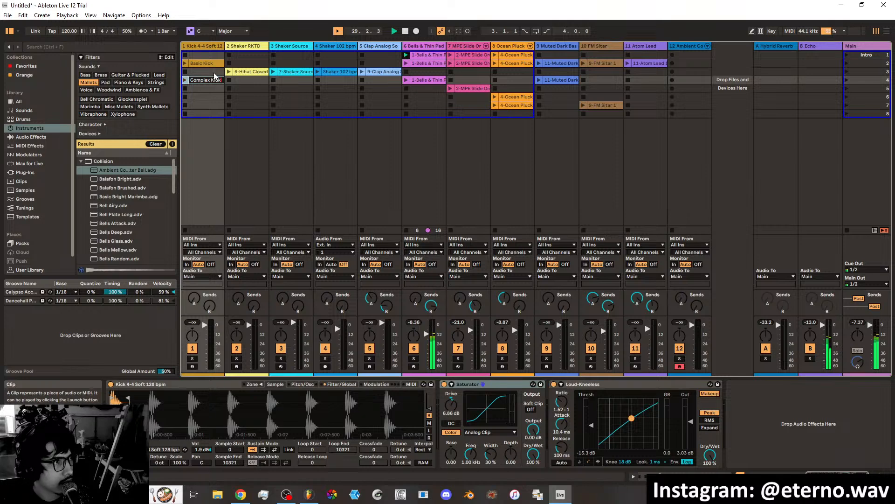
pyautogui.click(213, 72)
# Rename the closed hi-hat clip on the Shaker RKTD track as shakehat.
pyautogui.click(262, 78)
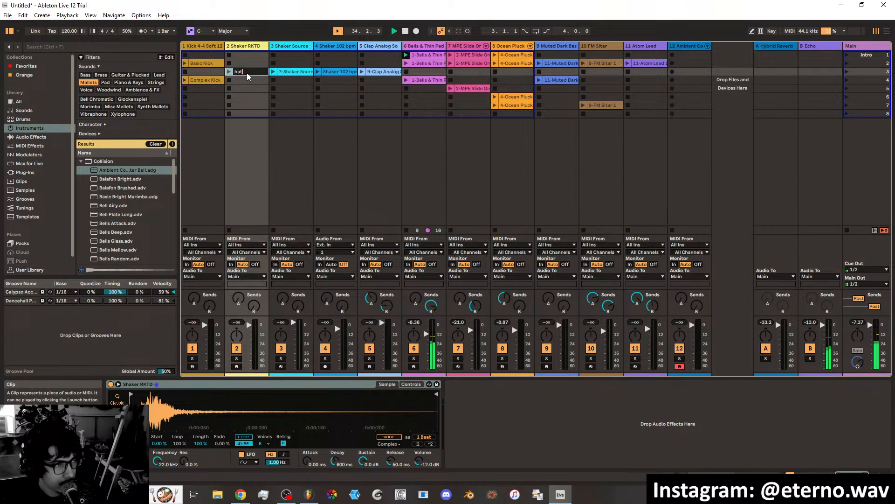
pyautogui.press('BackSpace')
pyautogui.press('BackSpace')
pyautogui.press('BackSpace')
pyautogui.write('shake')
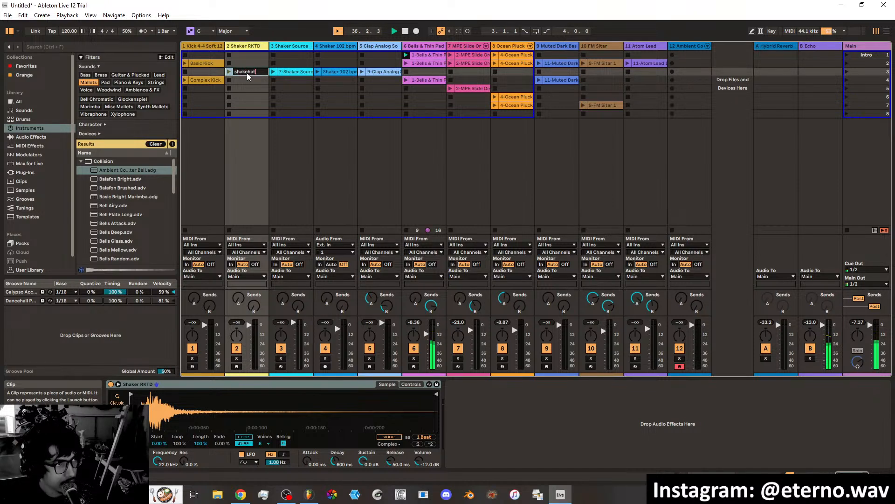
pyautogui.write('hat')
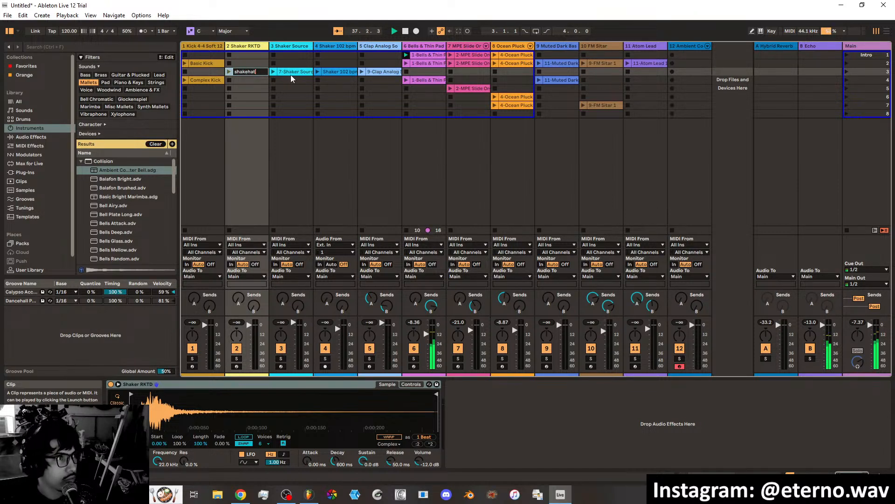
# Audition the Shaker Source clip in scene 3 and rename it as shake hat accent.
pyautogui.click(275, 73)
pyautogui.click(275, 74)
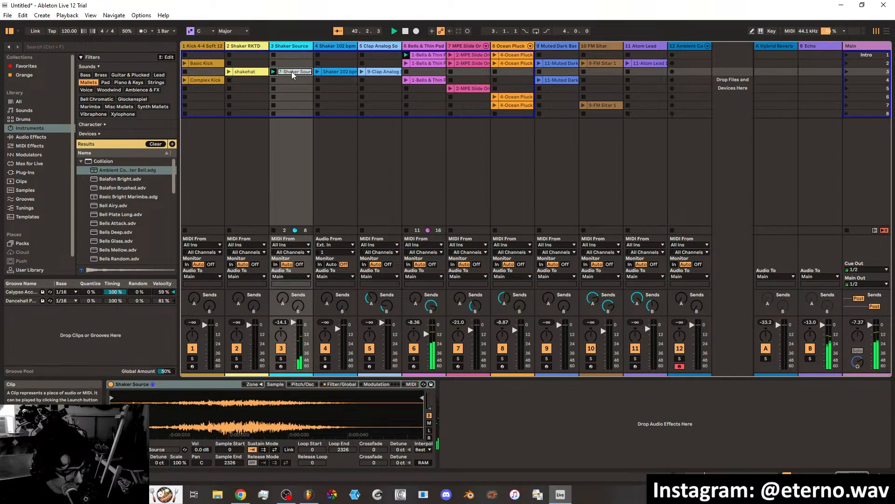
pyautogui.hotkey('ctrl', 'r')
pyautogui.write('shake hat accen')
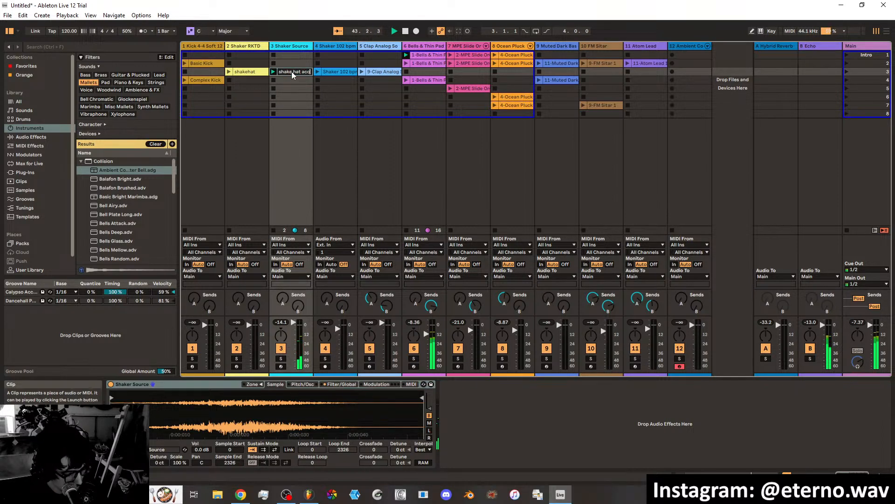
pyautogui.write('t')
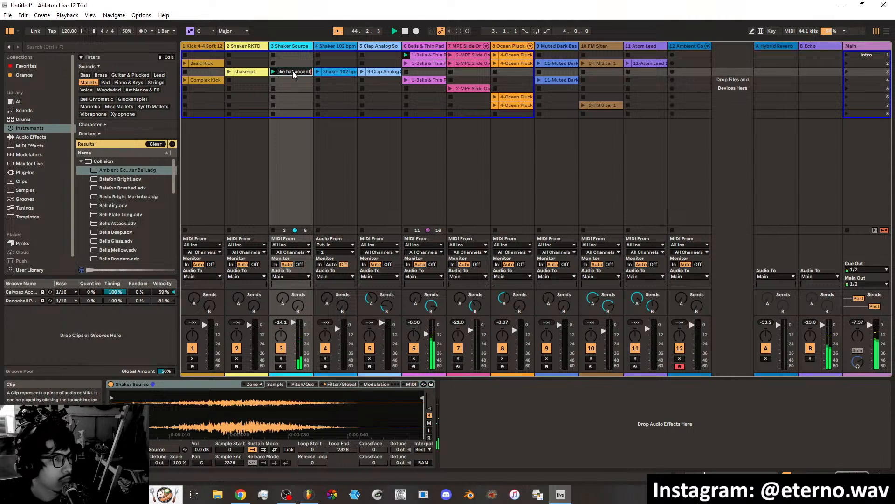
# Rename the Shaker 102 bpm clip as shaker loop and the Clap Analog clip as clap.
pyautogui.click(318, 75)
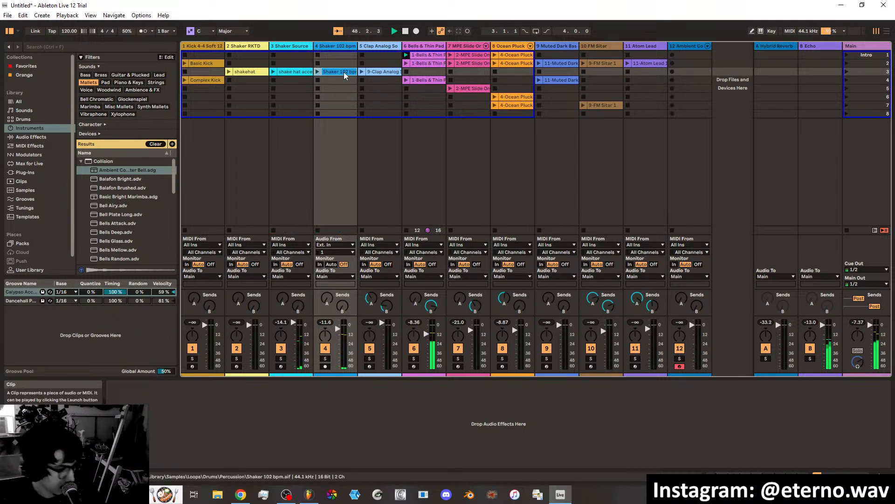
pyautogui.hotkey('ctrl', 'r')
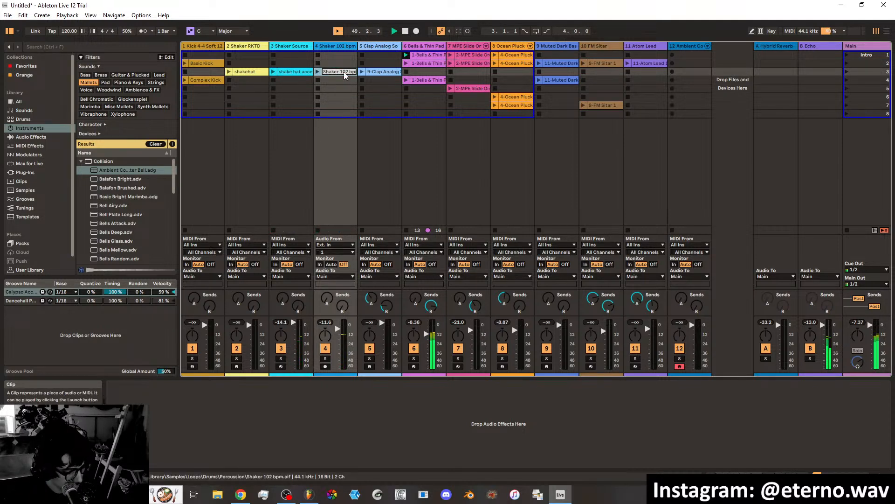
pyautogui.write('shaker')
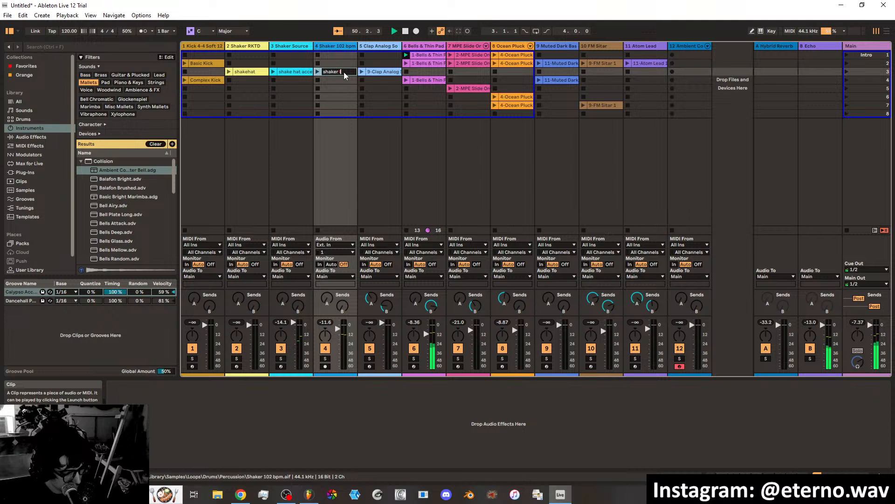
pyautogui.write(' loop')
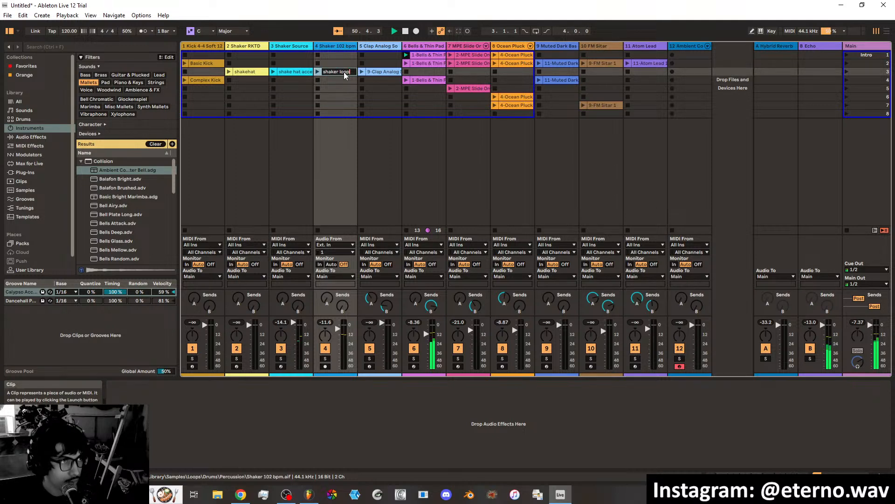
pyautogui.click(384, 71)
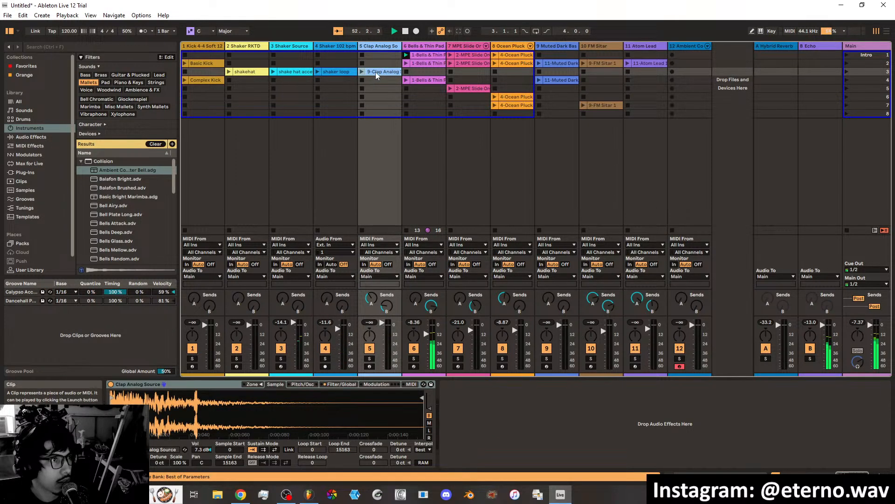
pyautogui.hotkey('ctrl', 'r')
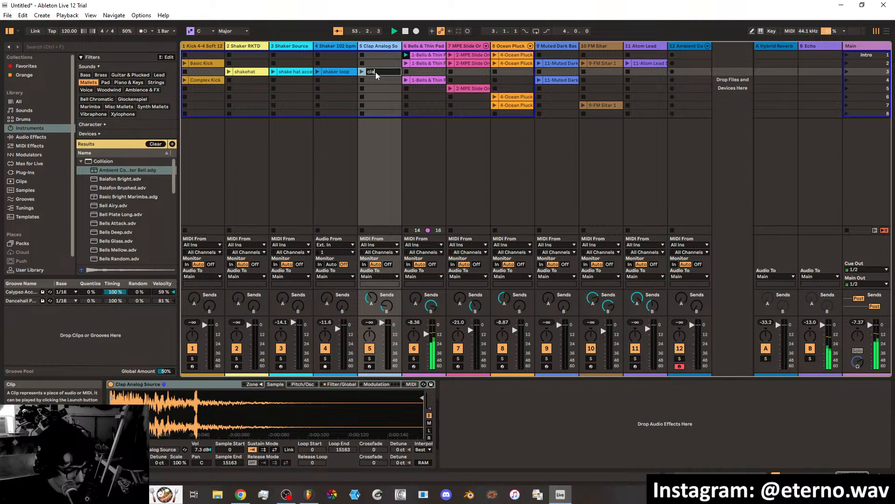
# Audition the Bells & Thin Pad clips in scenes 2 and 4 to compare the variations.
pyautogui.click(426, 55)
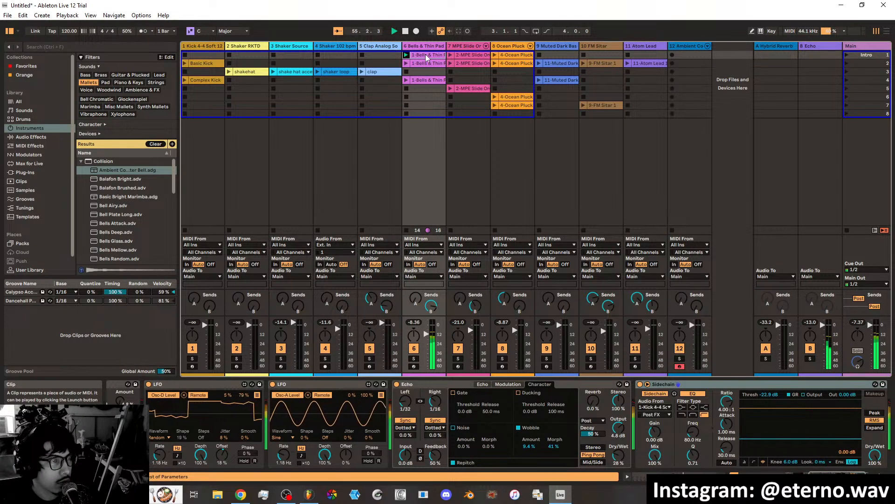
pyautogui.click(406, 63)
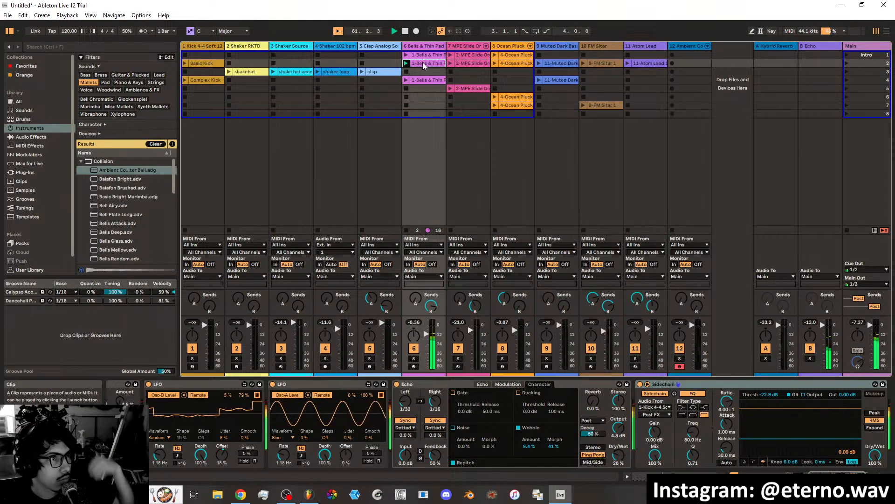
pyautogui.click(406, 81)
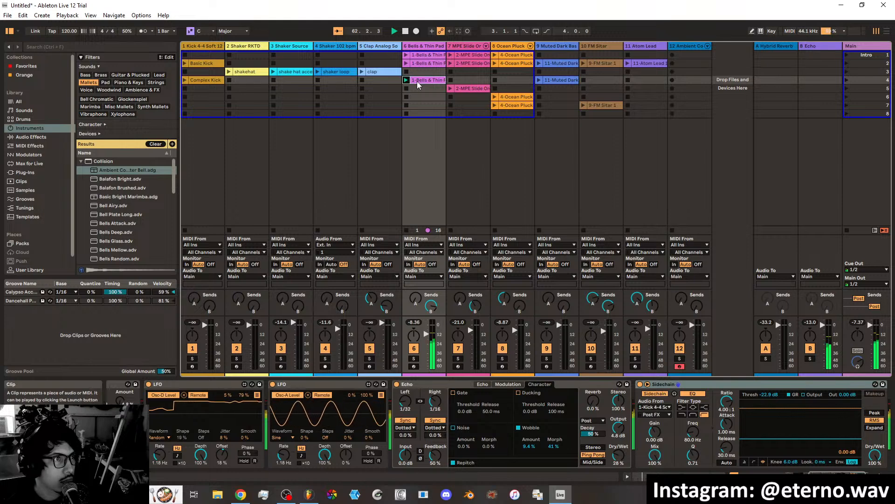
# Rename the Bells & Thin Pad clip in scene 1 as chords.
pyautogui.click(420, 57)
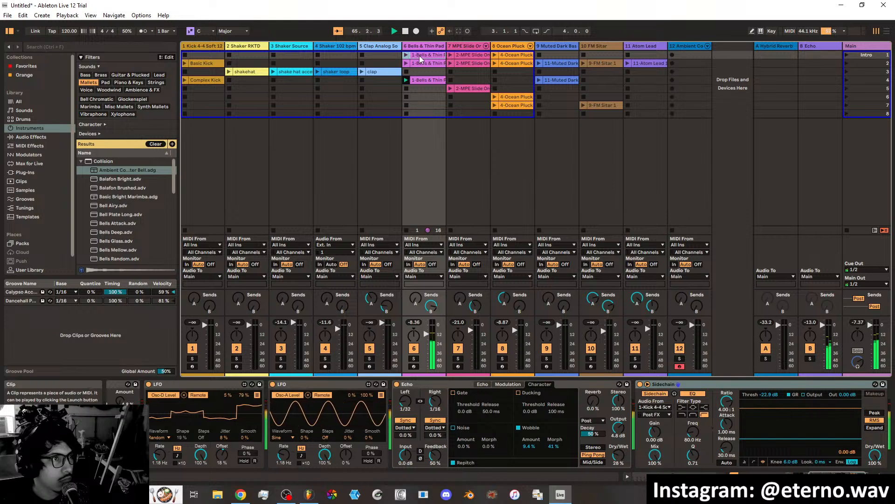
pyautogui.hotkey('ctrl', 'r')
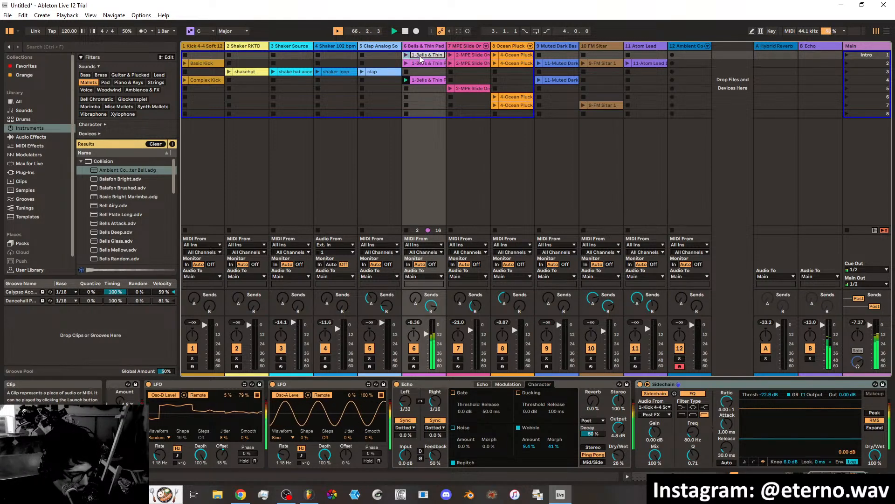
pyautogui.write('chords')
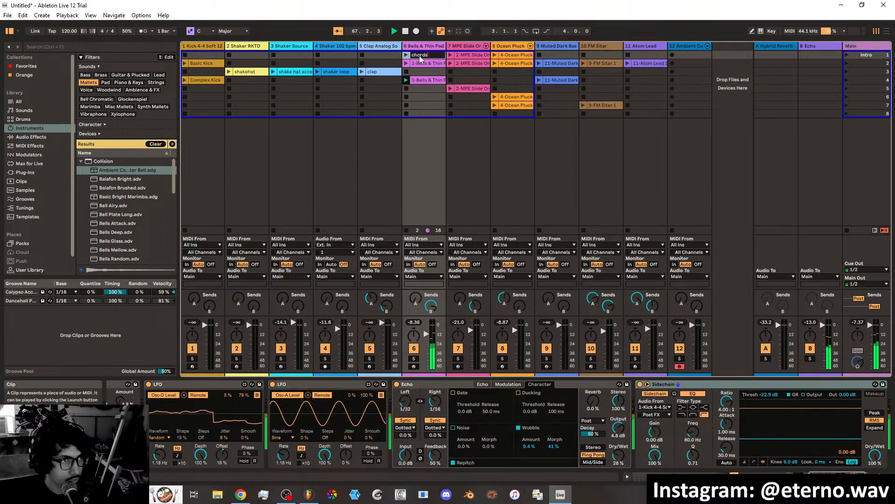
pyautogui.press('Return')
# Rename the scene 2 Bells & Thin Pad clip as chords and give the scene 4 clip a name beginning with "chords with".
pyautogui.rightClick(421, 64)
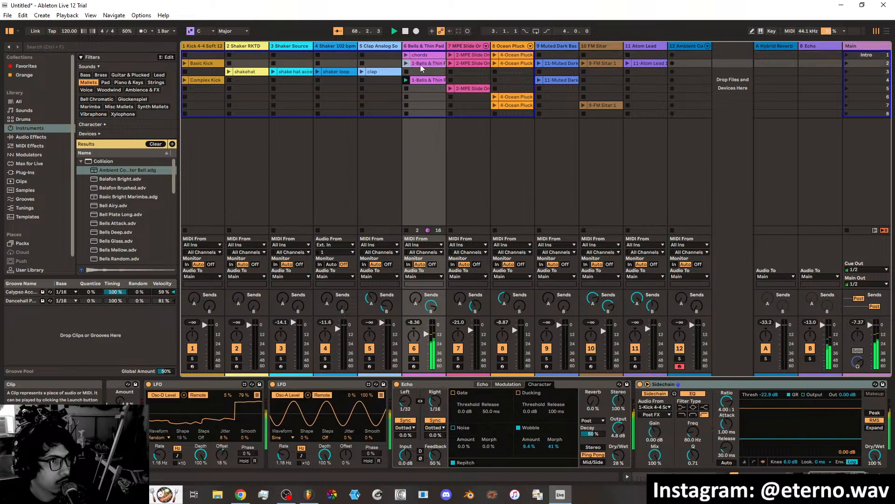
pyautogui.click(443, 96)
pyautogui.rightClick(427, 55)
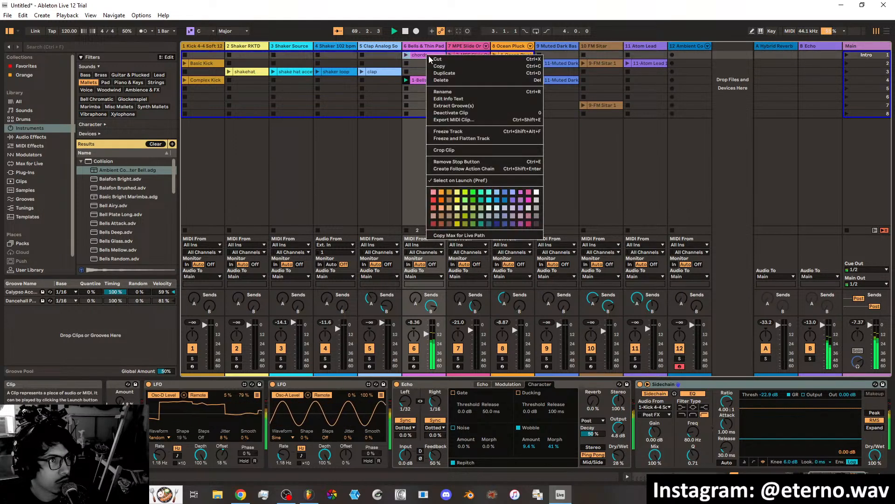
pyautogui.click(445, 73)
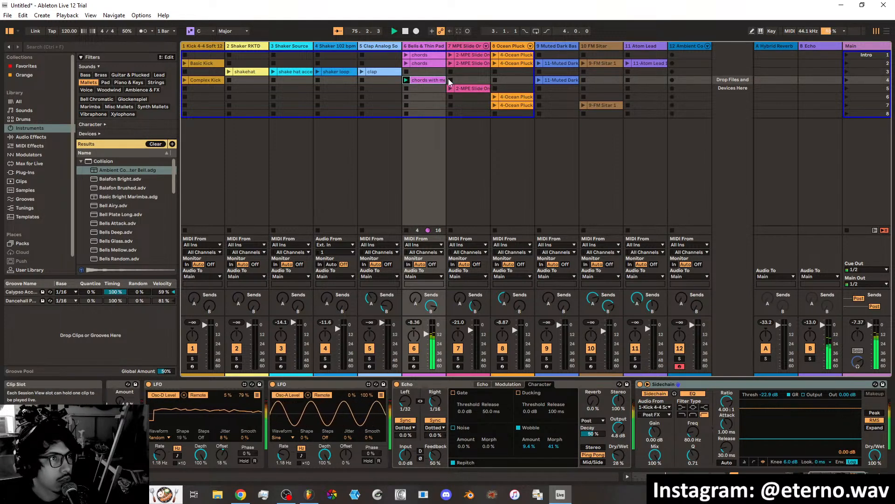
# Launch the MPE Slide clip in scene 1 and rename it as sustained.
pyautogui.click(450, 55)
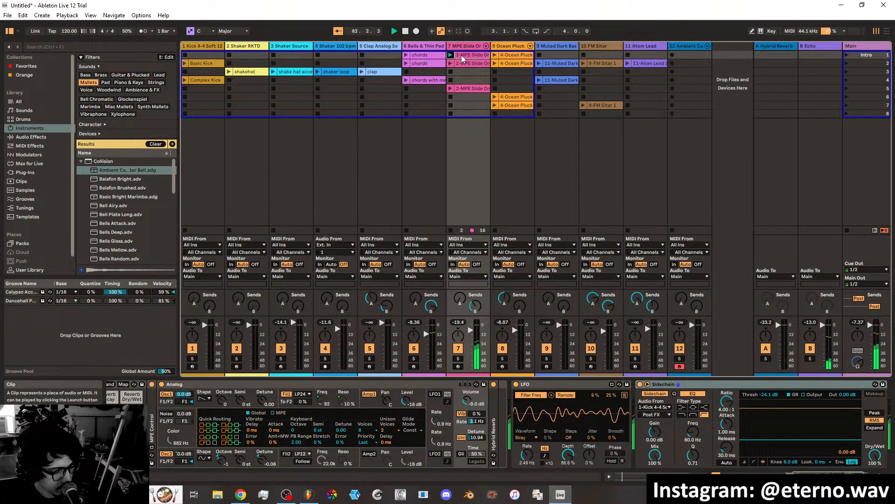
pyautogui.hotkey('ctrl', 'r')
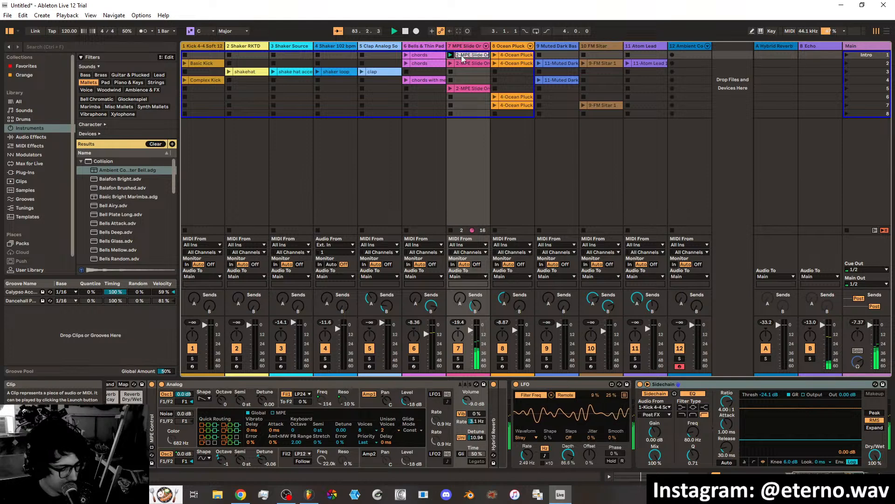
pyautogui.write('sustained')
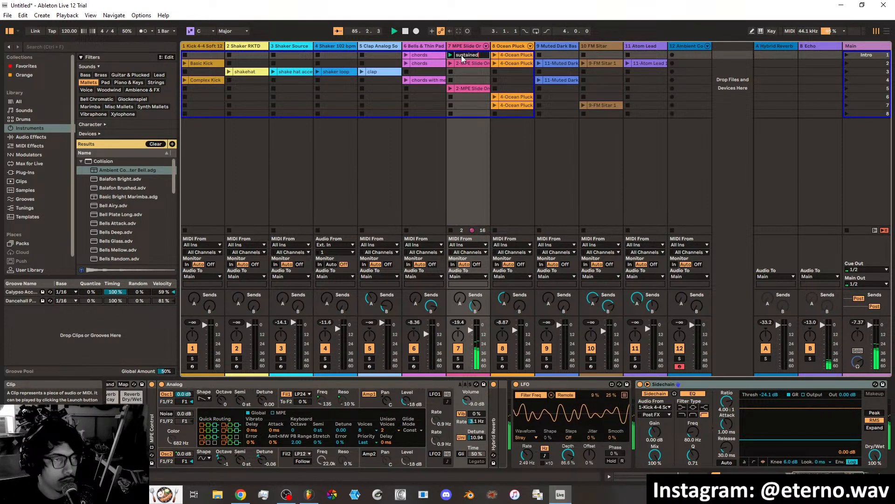
pyautogui.click(456, 65)
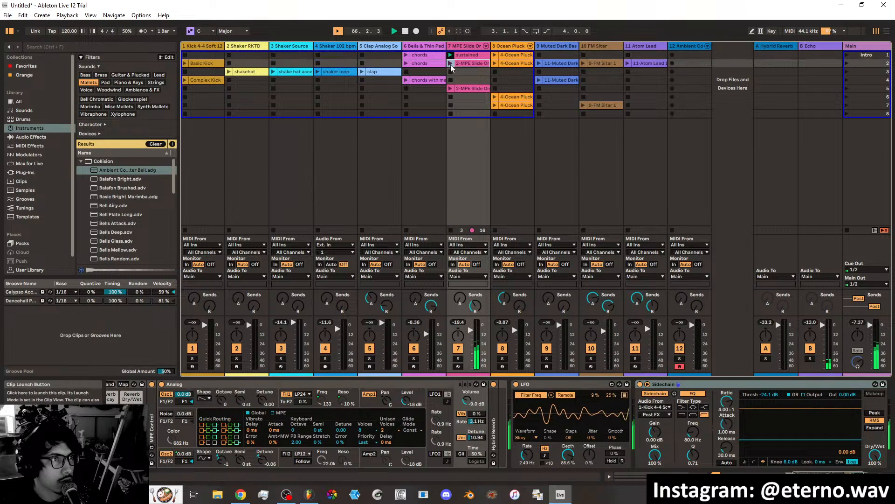
# Audition the MPE Slide clips in scenes 2 and 5, deleting the scene 2 clip and renaming the scene 5 clip as sustained 2.
pyautogui.click(451, 64)
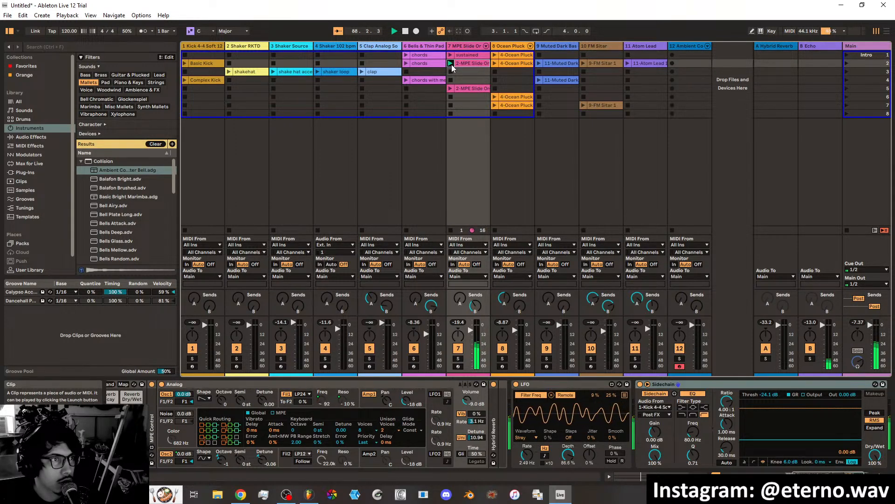
pyautogui.click(450, 89)
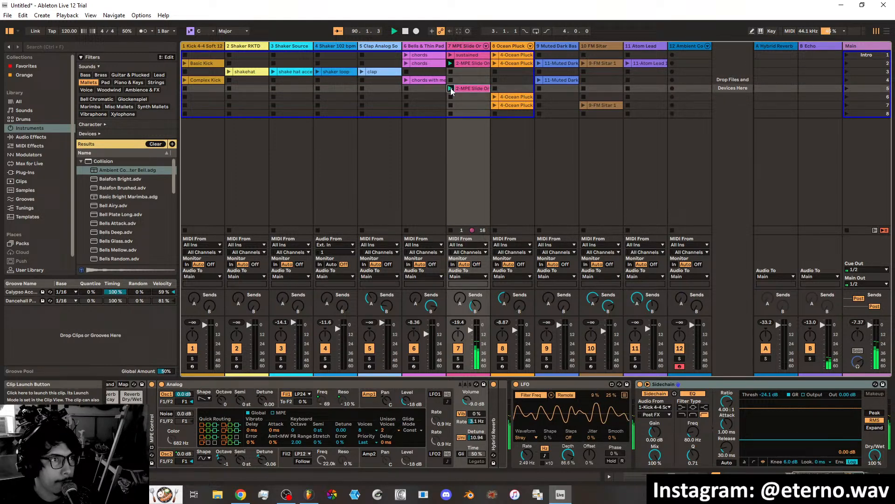
pyautogui.rightClick(465, 63)
pyautogui.click(483, 89)
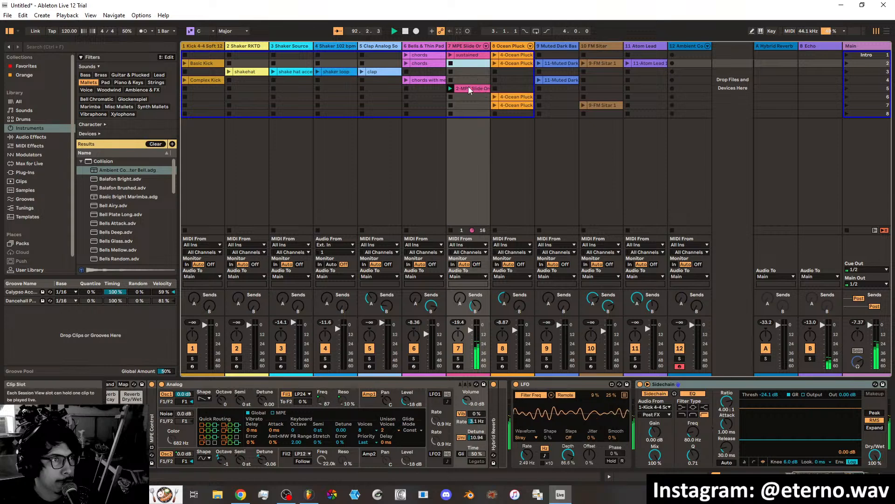
pyautogui.click(468, 87)
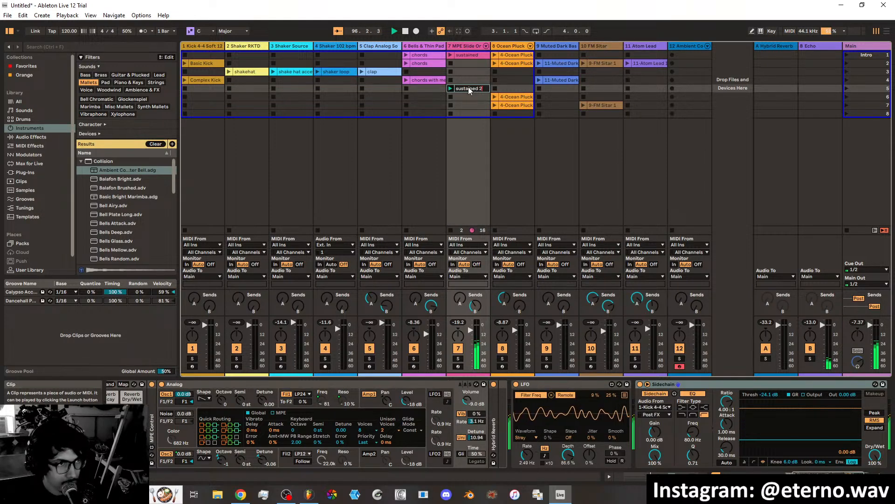
# Launch the Ocean Pluck clip in scene 1 with the MPE Slide track stopped, and rename it as pluck.
pyautogui.click(494, 55)
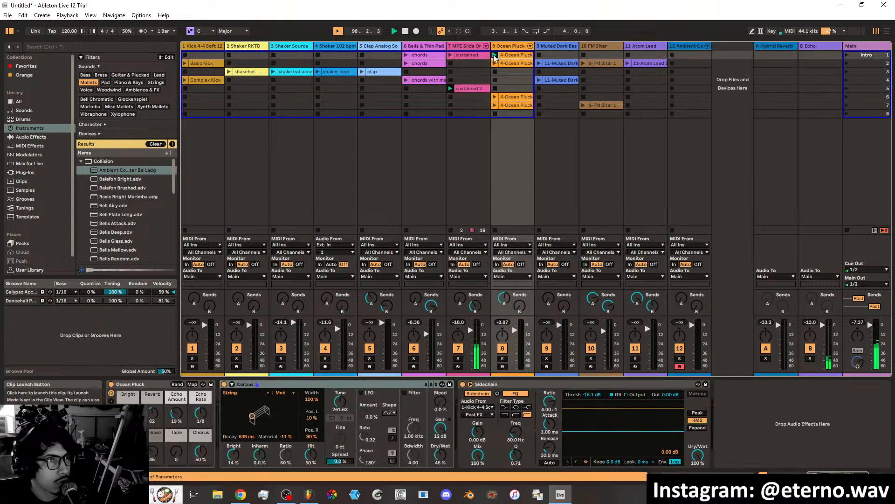
pyautogui.click(451, 230)
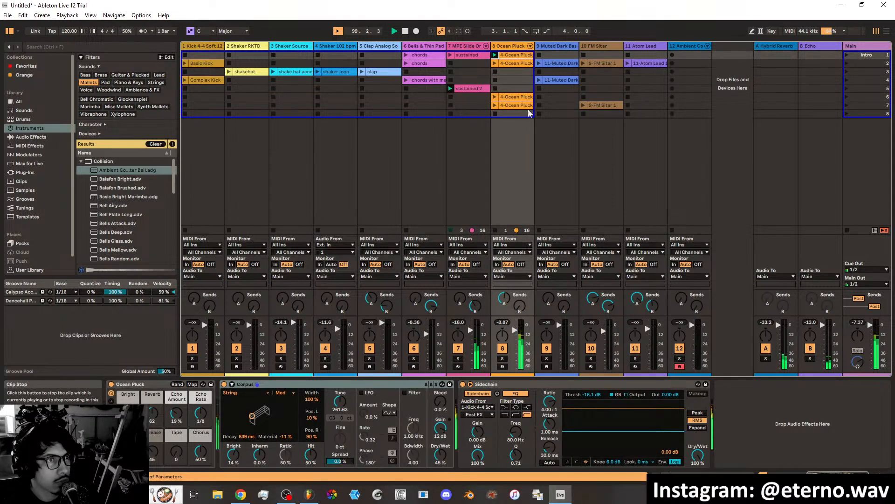
pyautogui.click(516, 55)
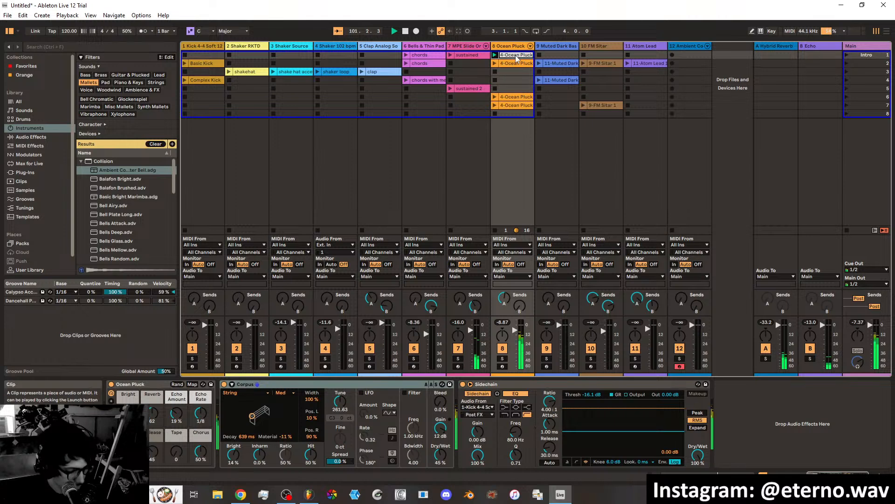
pyautogui.hotkey('ctrl', 'r')
pyautogui.write('pluck')
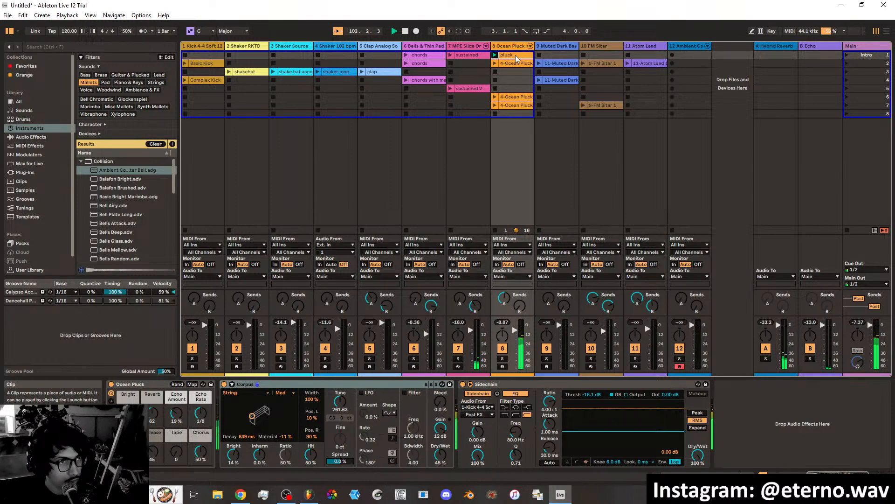
# Delete the Ocean Pluck clip in scene 2 after auditioning it, and rename the scene 6 clip as pluck melo.
pyautogui.click(502, 63)
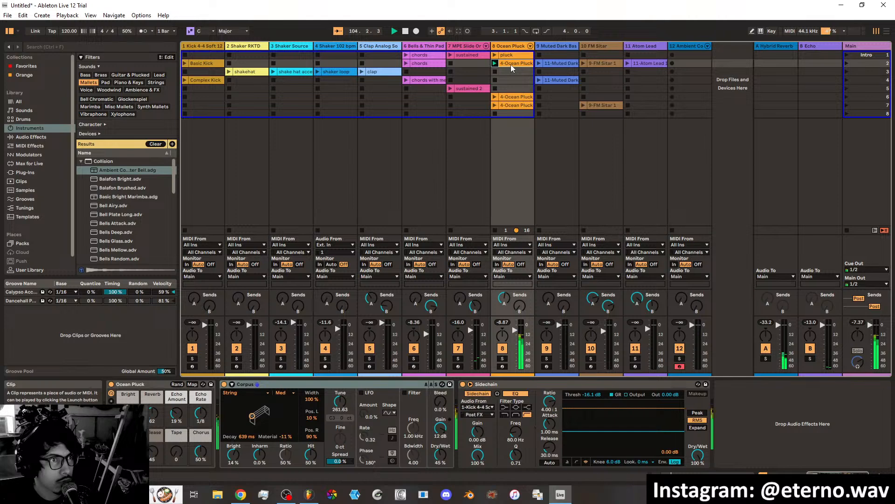
pyautogui.rightClick(511, 66)
pyautogui.click(523, 91)
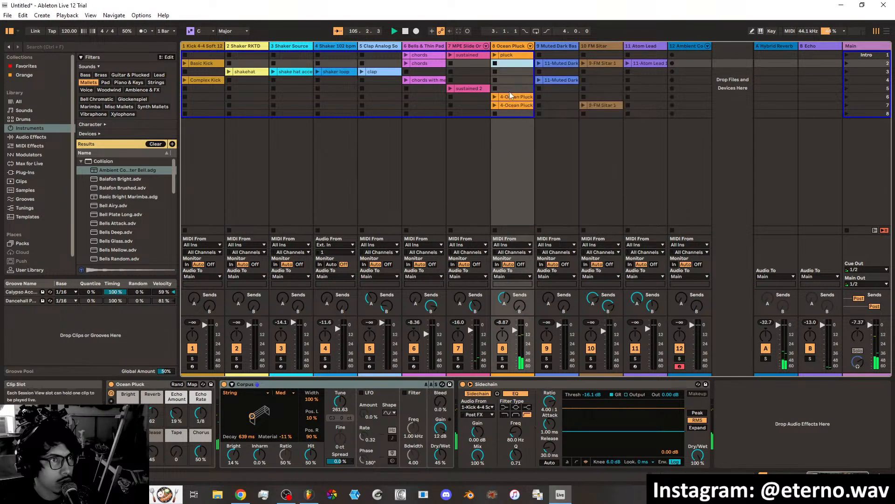
pyautogui.click(495, 98)
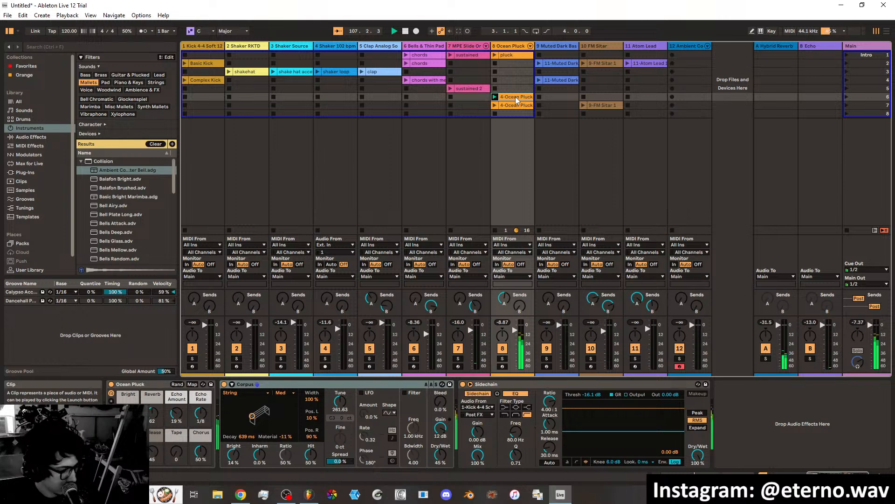
pyautogui.write('pluck me')
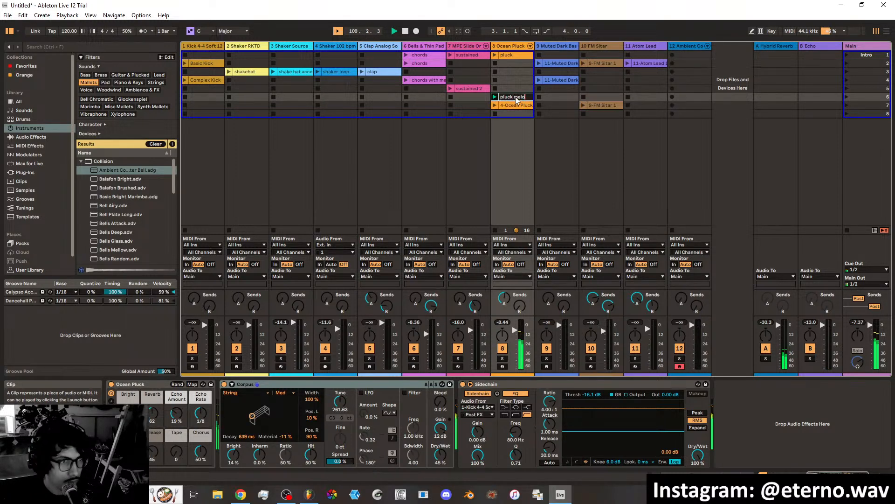
pyautogui.write('lo')
# Rename the Ocean Pluck clip in scene 7 as pluck melo 2 and launch it.
pyautogui.click(514, 106)
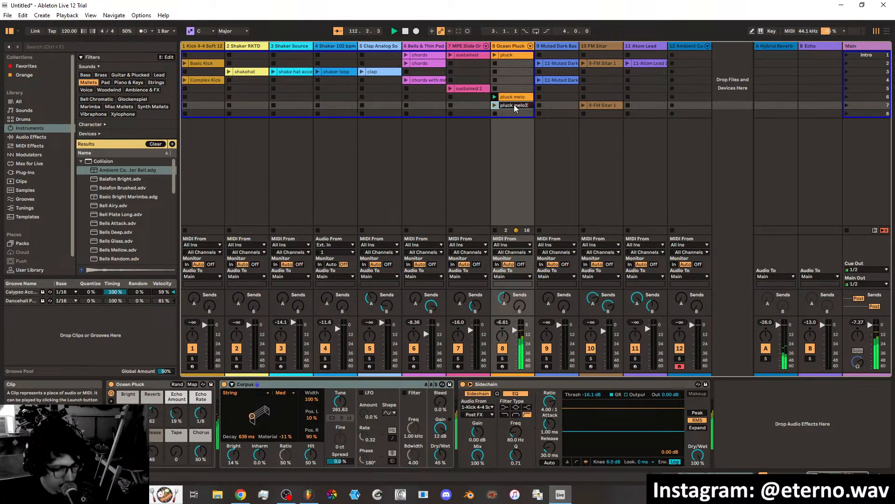
pyautogui.press('BackSpace')
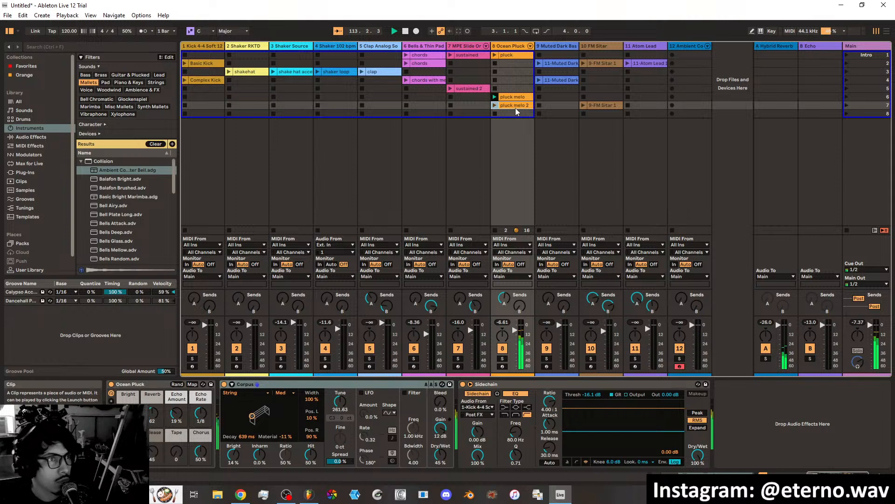
pyautogui.click(494, 106)
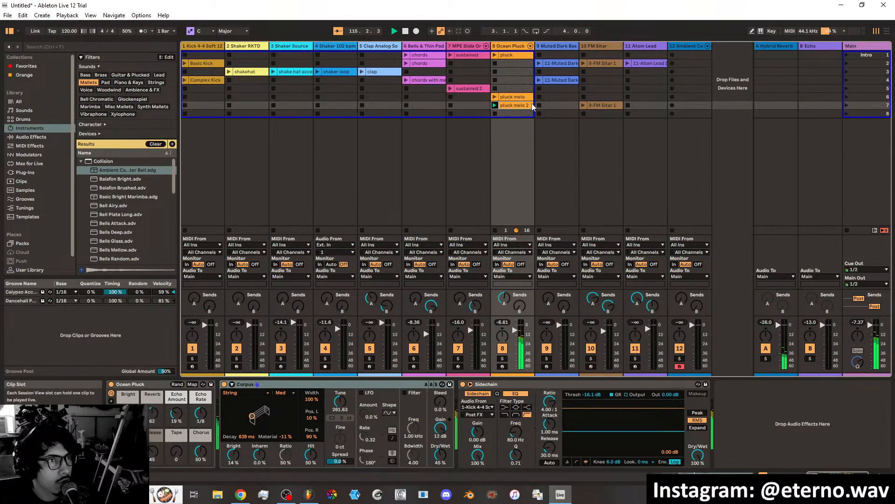
# Launch the Muted Dark Bass clip in scene 2 and rename it as bass.
pyautogui.click(539, 63)
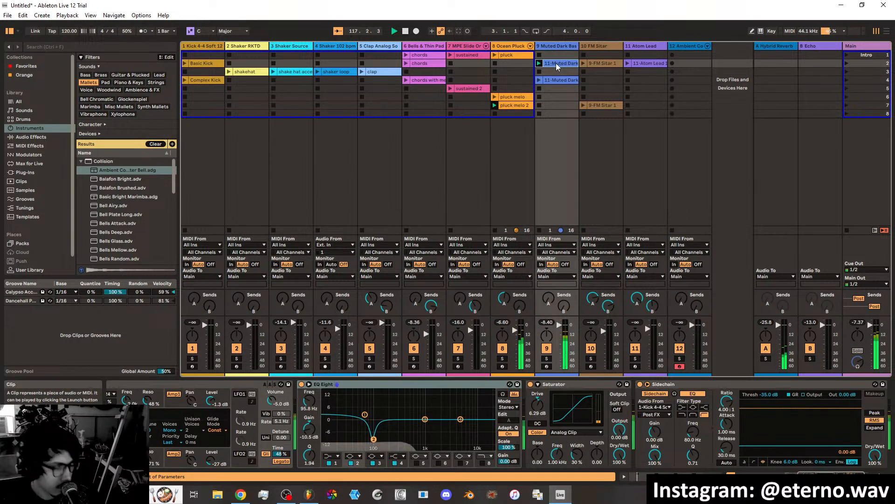
pyautogui.hotkey('ctrl', 'r')
pyautogui.write('ss')
pyautogui.press('Return')
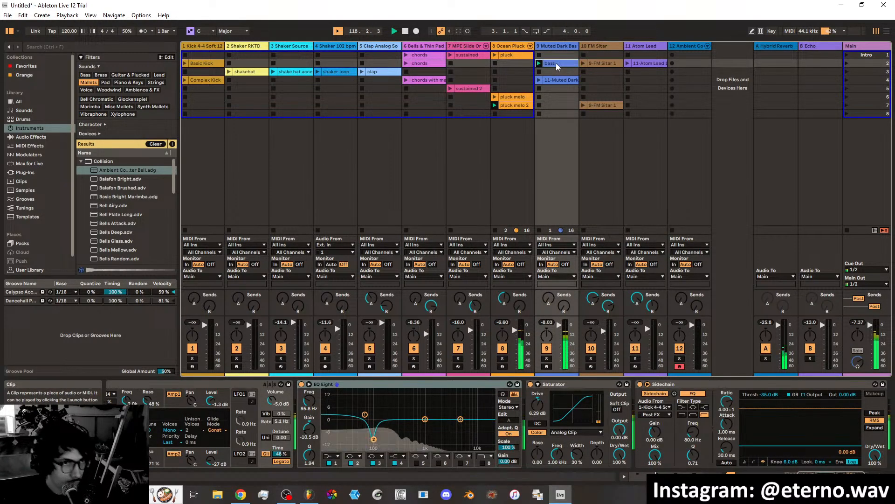
# Rename the Muted Dark Bass clip in scene 4 as bass 2 and launch it.
pyautogui.click(553, 80)
pyautogui.hotkey('ctrl', 'r')
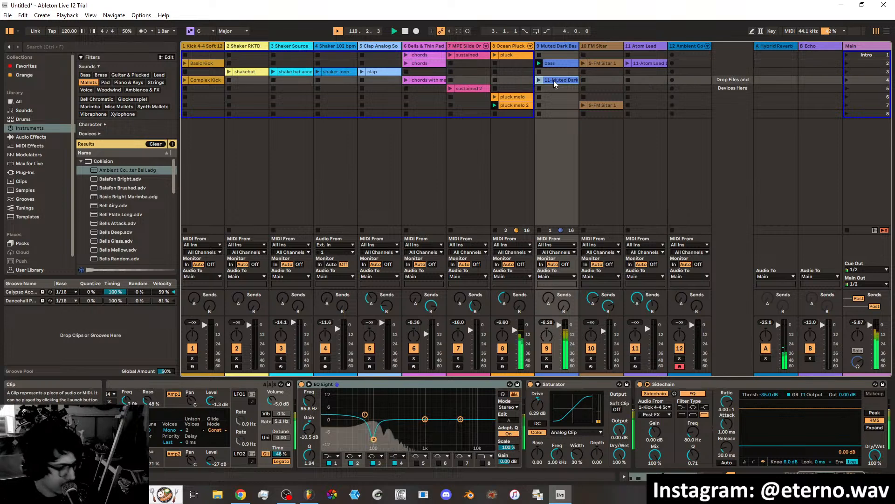
pyautogui.write('bass')
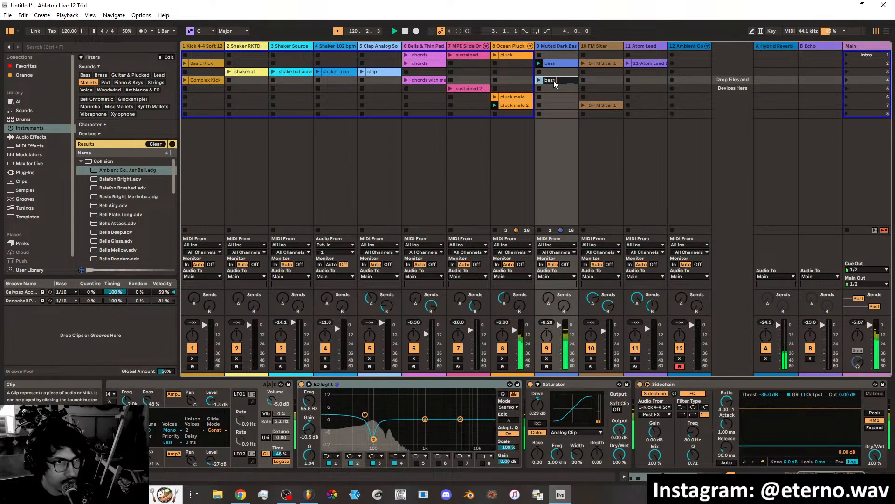
pyautogui.write(' 2')
pyautogui.press('Return')
pyautogui.click(539, 80)
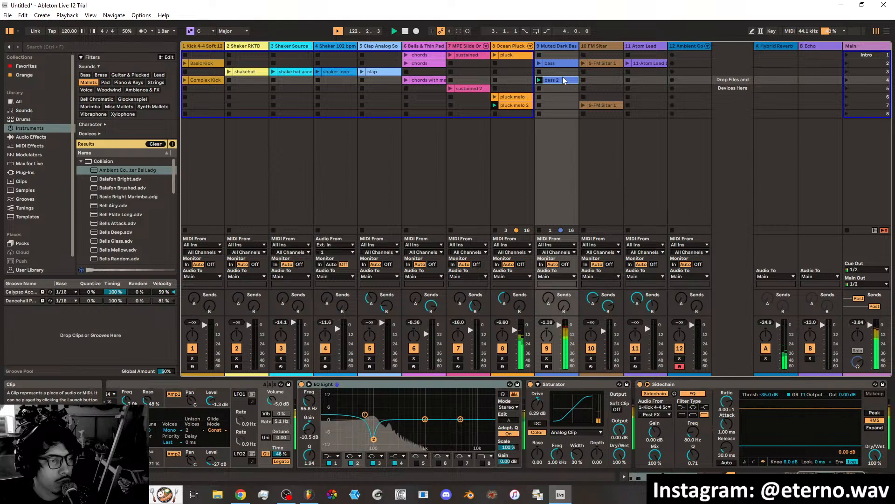
# Launch the FM Sitar clip in scene 2 and rename it as sitar 1.
pyautogui.click(585, 63)
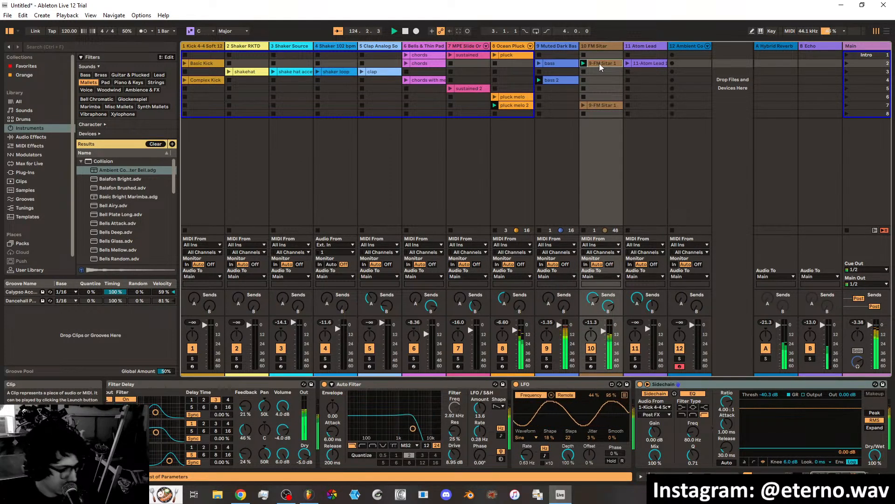
pyautogui.hotkey('ctrl', 'r')
pyautogui.write('sitar 1')
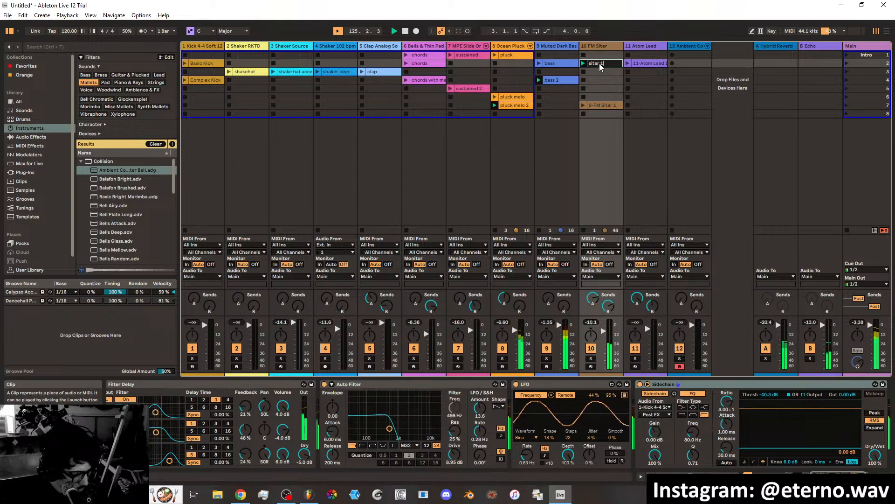
pyautogui.press('Return')
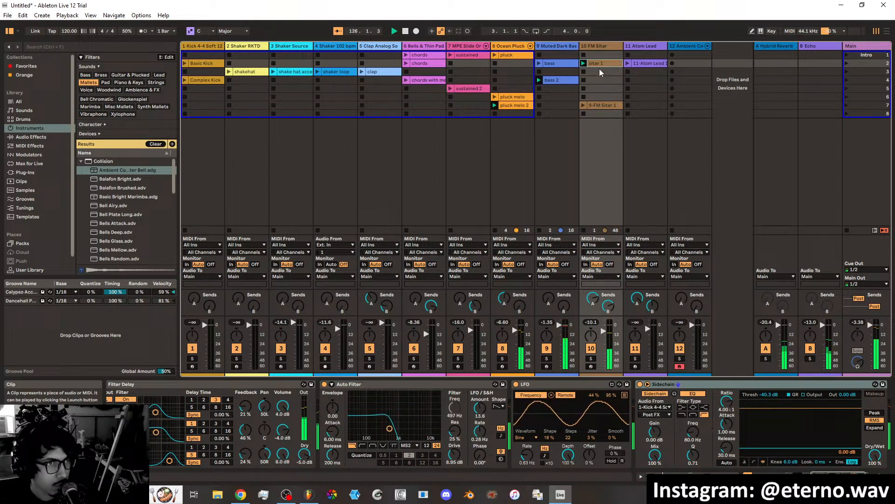
# Rename the FM Sitar clip in scene 7 as sitar 2.
pyautogui.click(597, 106)
pyautogui.hotkey('ctrl', 'r')
pyautogui.write('sitaer 2')
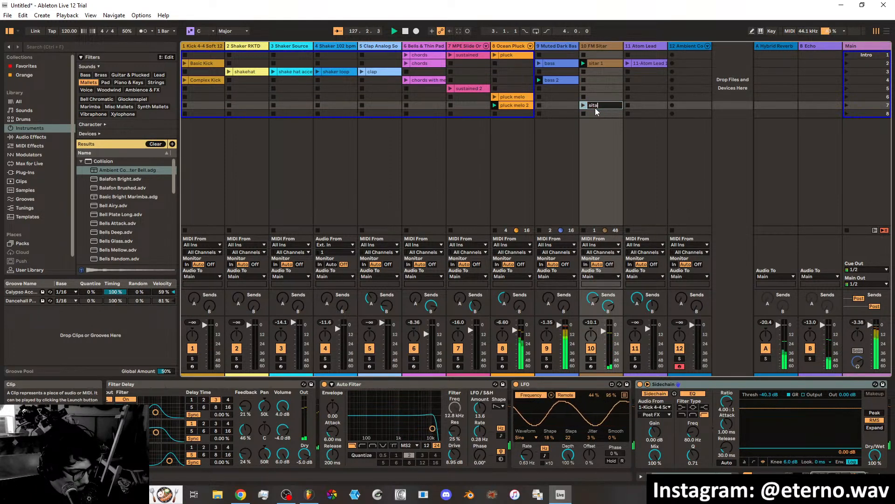
pyautogui.press('Left')
pyautogui.press('Left')
pyautogui.press('Left')
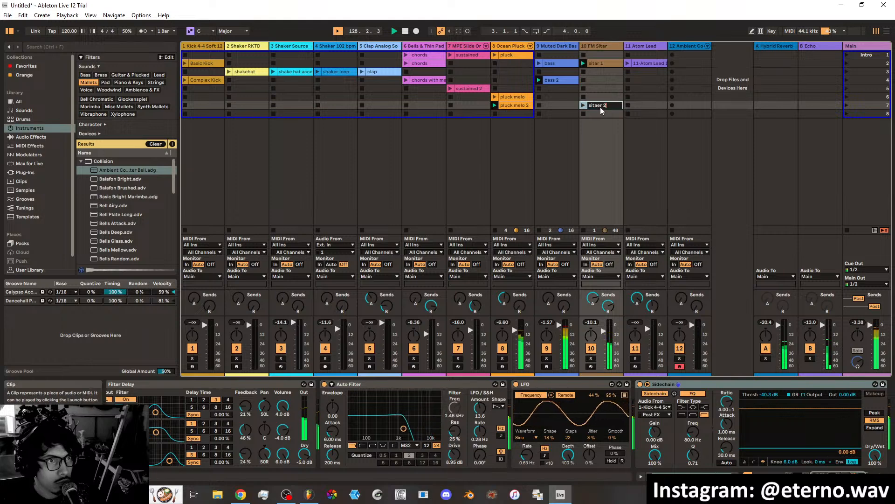
pyautogui.press('BackSpace')
pyautogui.press('Return')
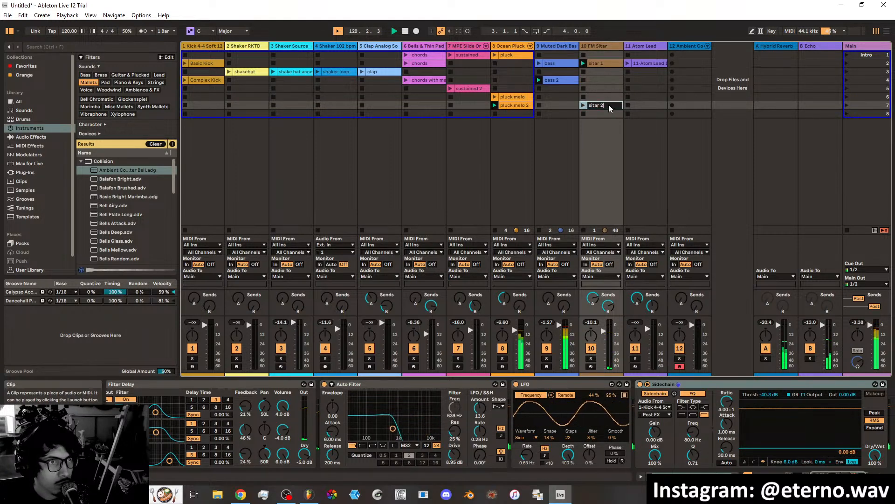
# Rename the Atom Lead clip in scene 2 as atom lead.
pyautogui.click(650, 64)
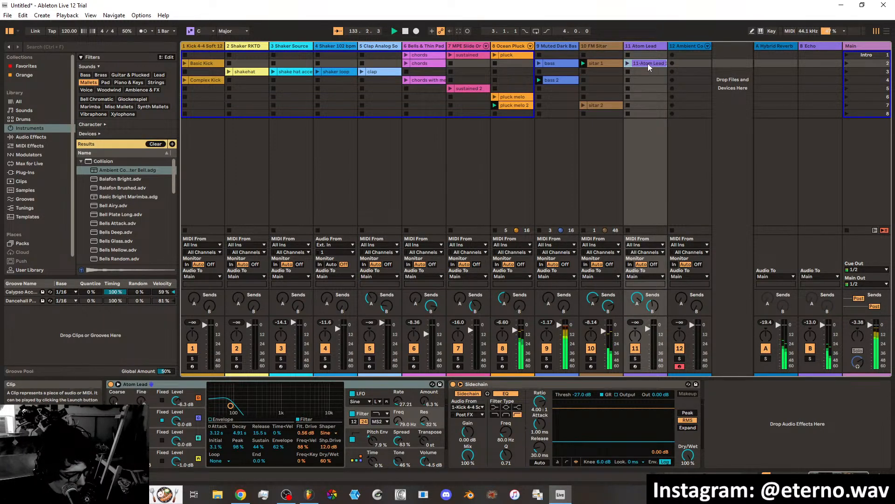
pyautogui.hotkey('ctrl', 'r')
pyautogui.write('atom lead')
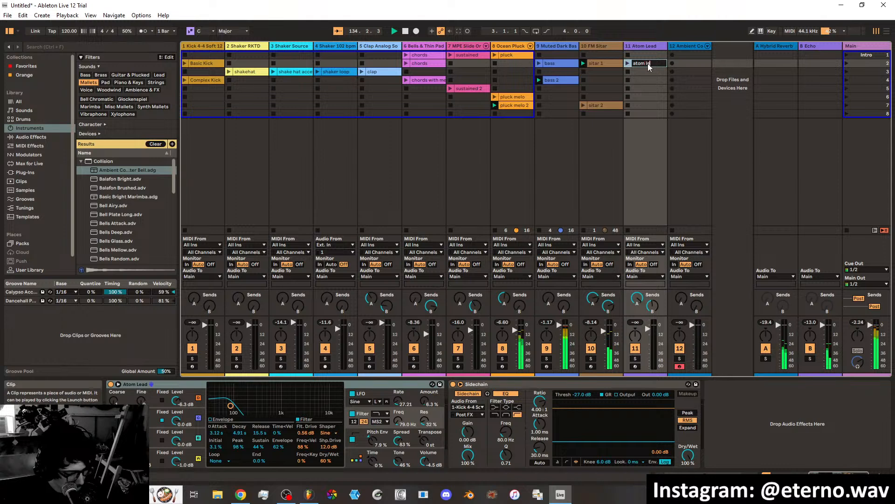
pyautogui.press('Return')
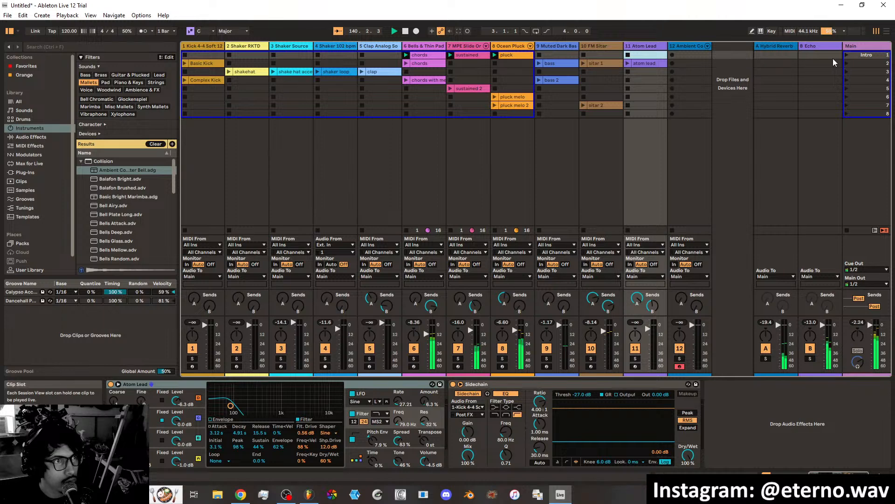
# Delete the chords clip in scene 2 of the Bells & Thin Pad track.
pyautogui.press('Left')
pyautogui.press('Left')
pyautogui.press('Left')
pyautogui.press('Left')
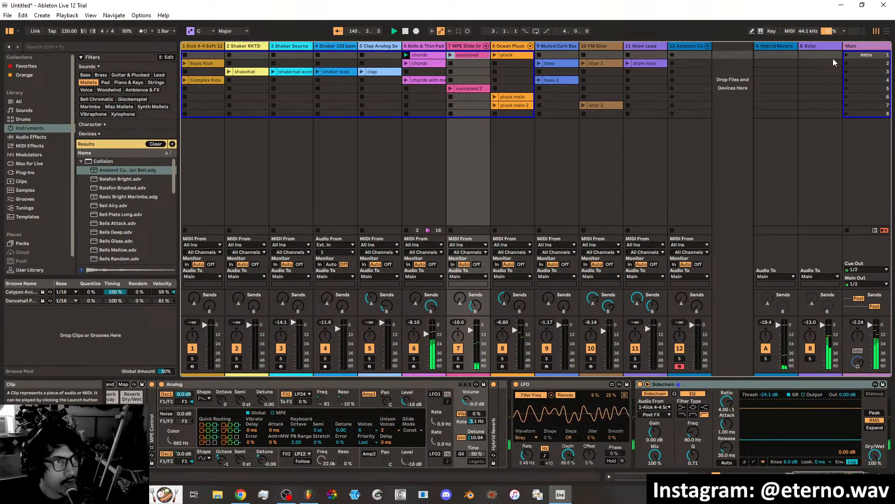
pyautogui.rightClick(425, 63)
pyautogui.click(443, 88)
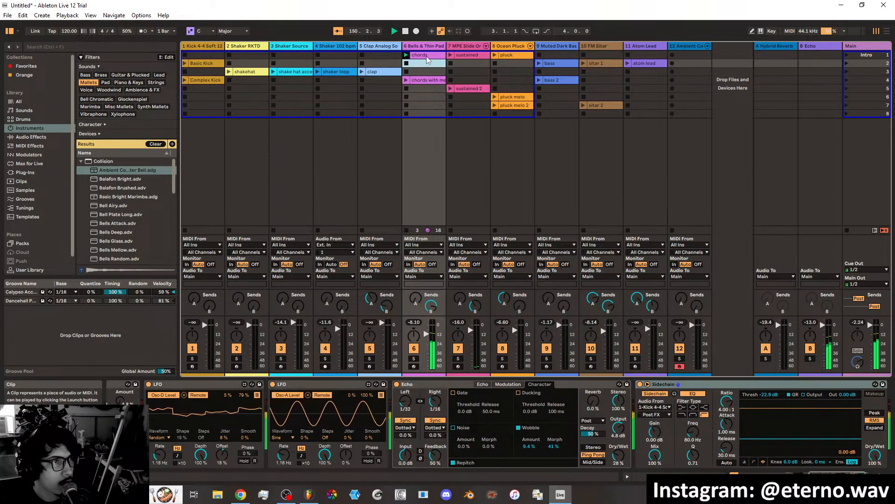
# Duplicate the scene 1 pluck, sustained and chords clips into scene 2.
pyautogui.rightClick(511, 56)
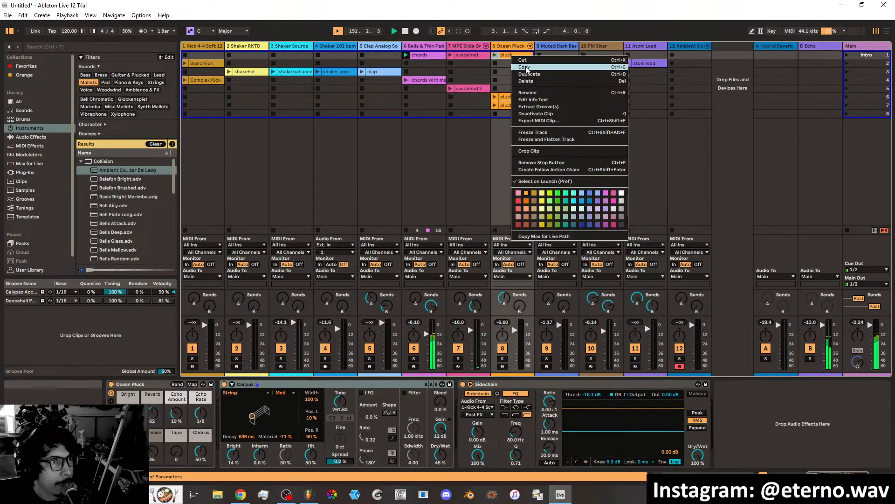
pyautogui.click(530, 73)
pyautogui.rightClick(477, 55)
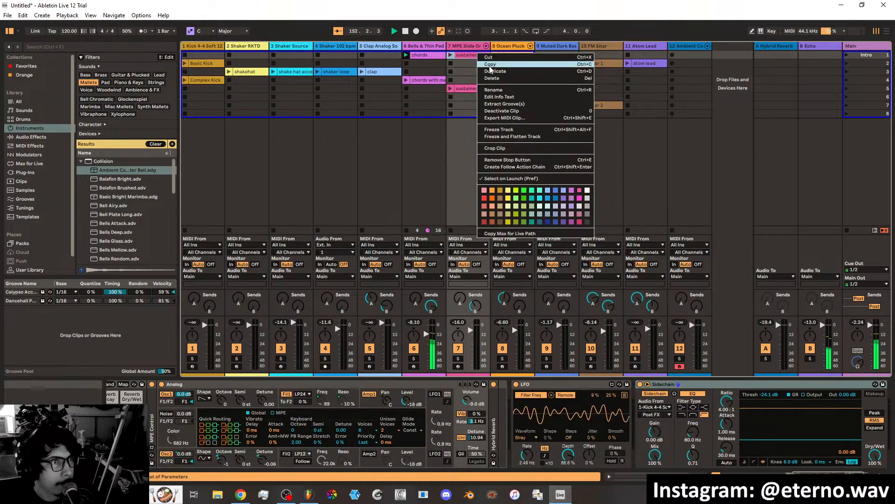
pyautogui.click(494, 72)
pyautogui.rightClick(432, 55)
pyautogui.click(449, 73)
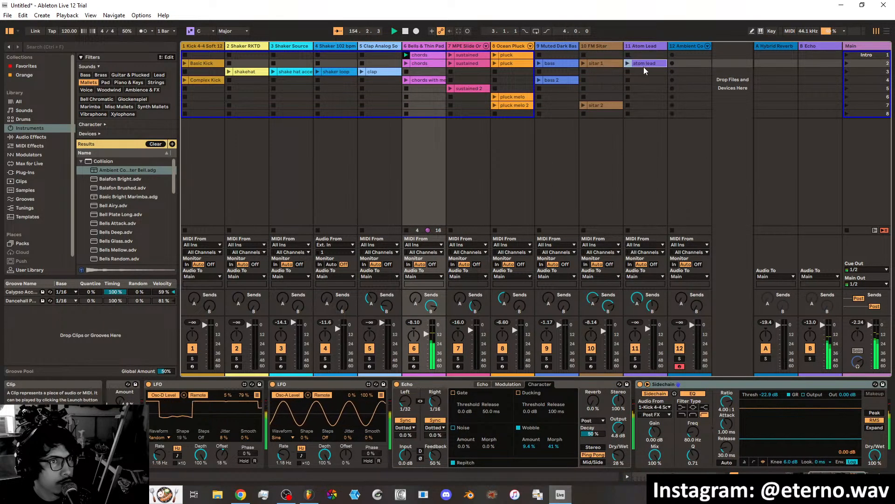
# Move the sitar 1 and atom lead clips from scene 2 down to scene 4.
pyautogui.moveTo(643, 66); pyautogui.dragTo(602, 80)
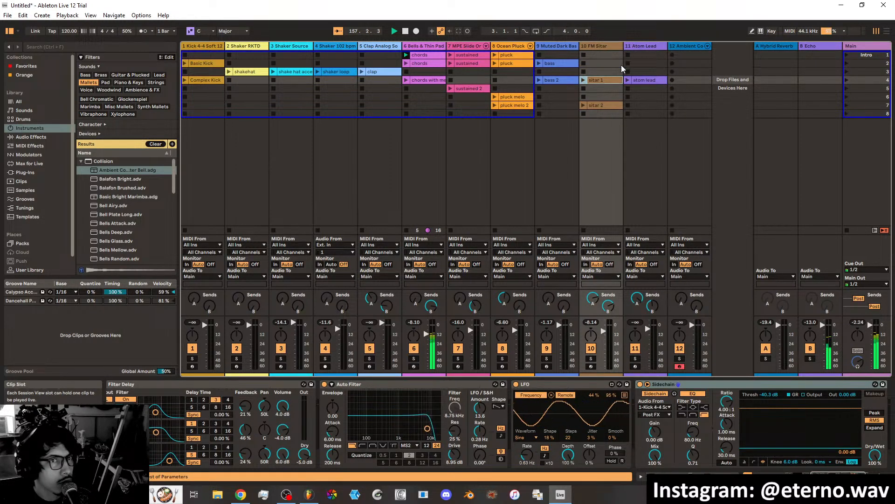
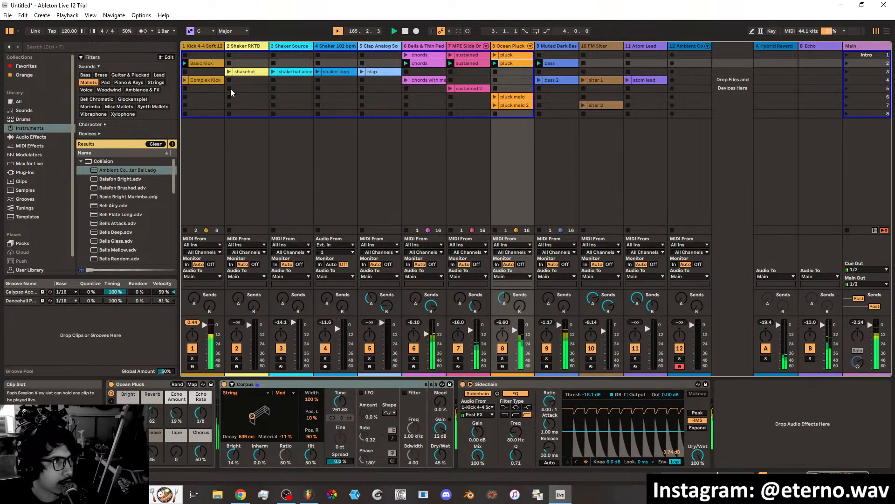
# Audition the shakehat clip on the Shaker RKTD track, stop it, and launch the Shaker Source clip instead.
pyautogui.click(229, 72)
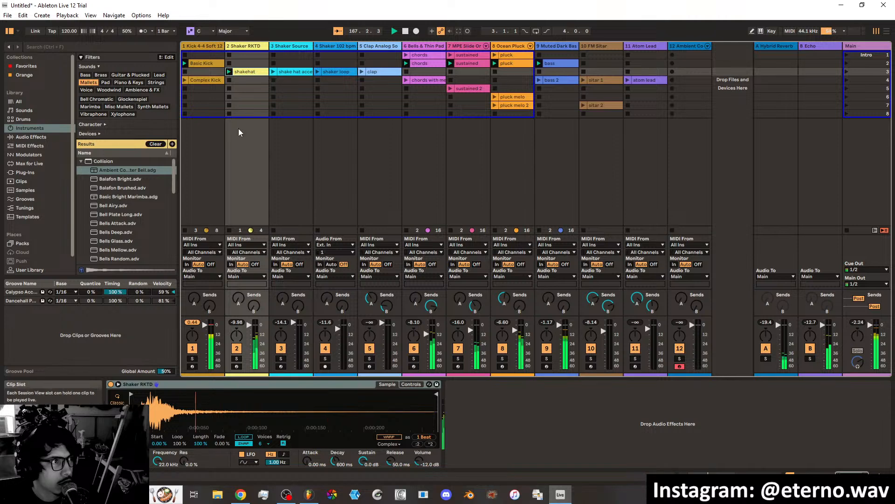
pyautogui.click(231, 114)
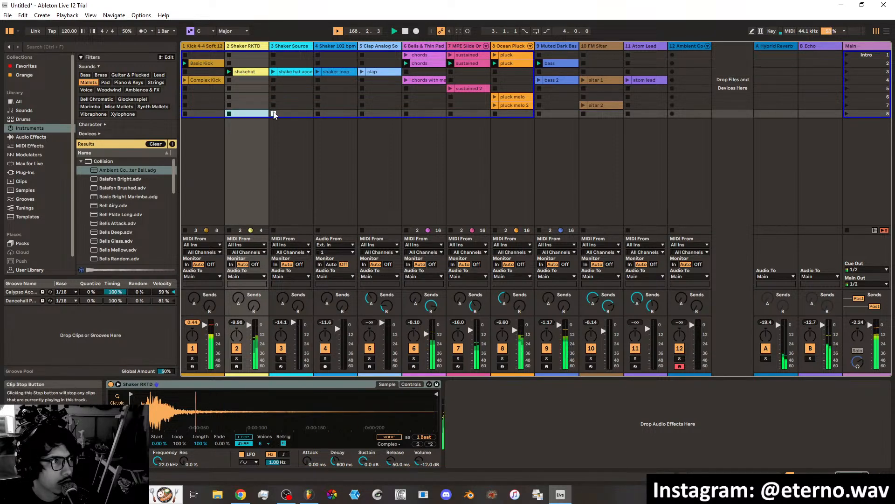
pyautogui.click(272, 72)
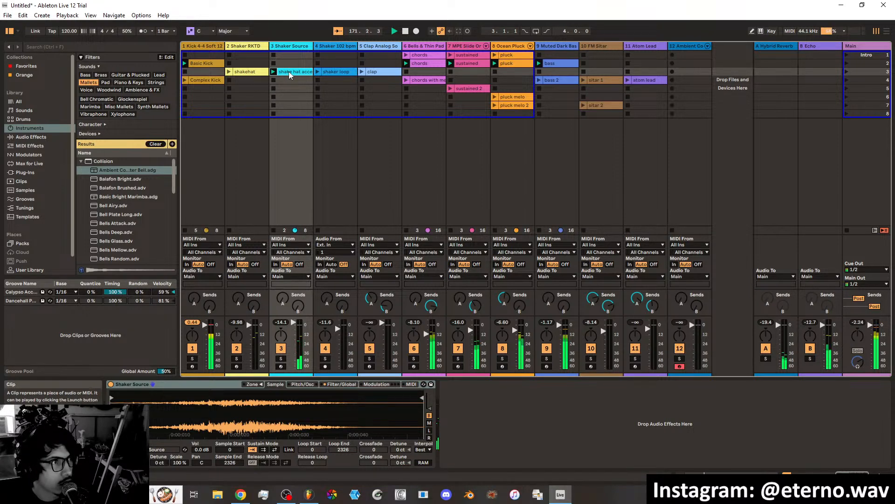
# Duplicate the Shaker Source clip, place the copy in scene 2, and launch it.
pyautogui.rightClick(289, 72)
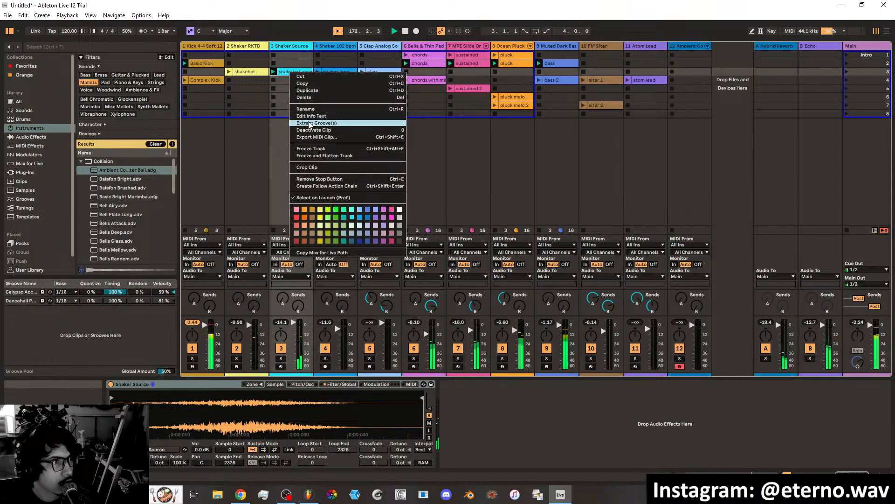
pyautogui.click(305, 91)
pyautogui.moveTo(285, 81); pyautogui.dragTo(290, 63)
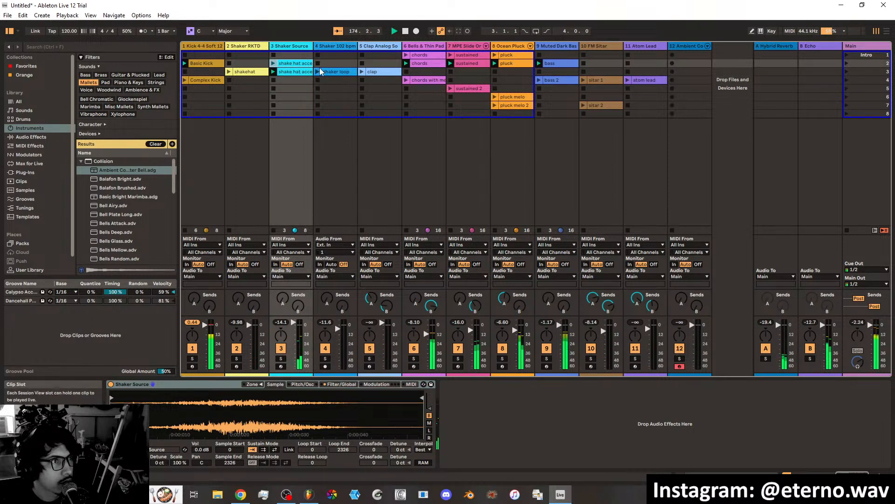
pyautogui.press('2')
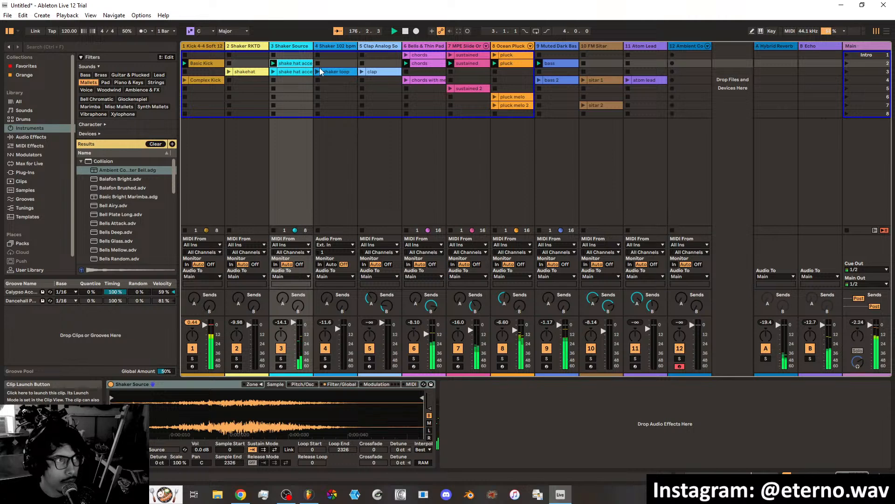
# Duplicate the Basic Kick clip into scene 3 and move the shaker loop and clap clips down to scene 4.
pyautogui.rightClick(203, 65)
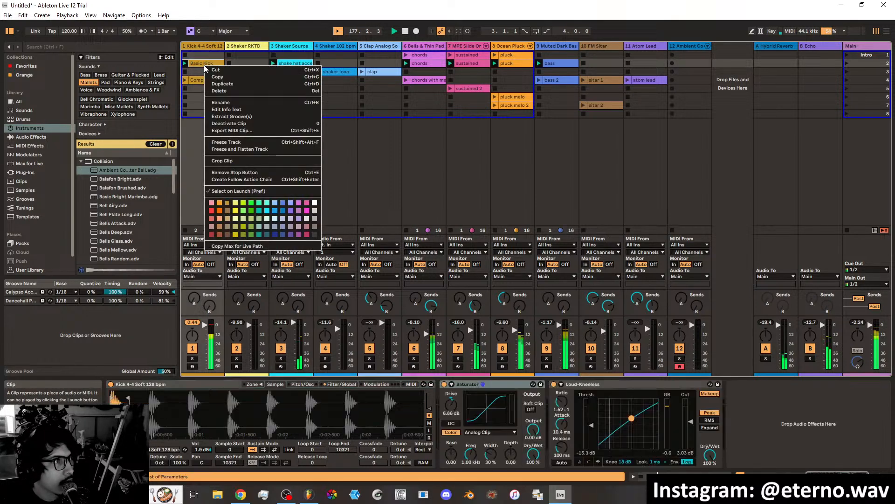
pyautogui.click(223, 83)
pyautogui.click(254, 73)
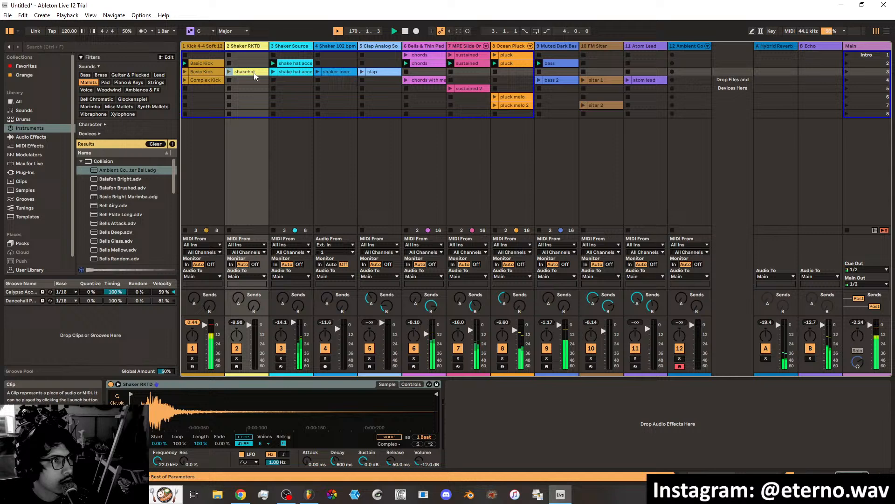
pyautogui.click(292, 73)
pyautogui.moveTo(338, 73); pyautogui.dragTo(382, 77)
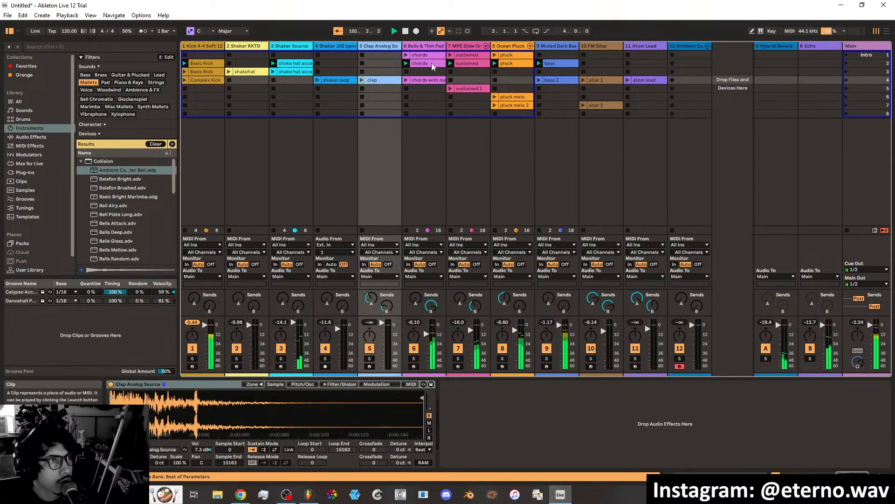
# Duplicate the chords and sustained clips from scene 2 into scene 3.
pyautogui.rightClick(432, 63)
pyautogui.click(450, 81)
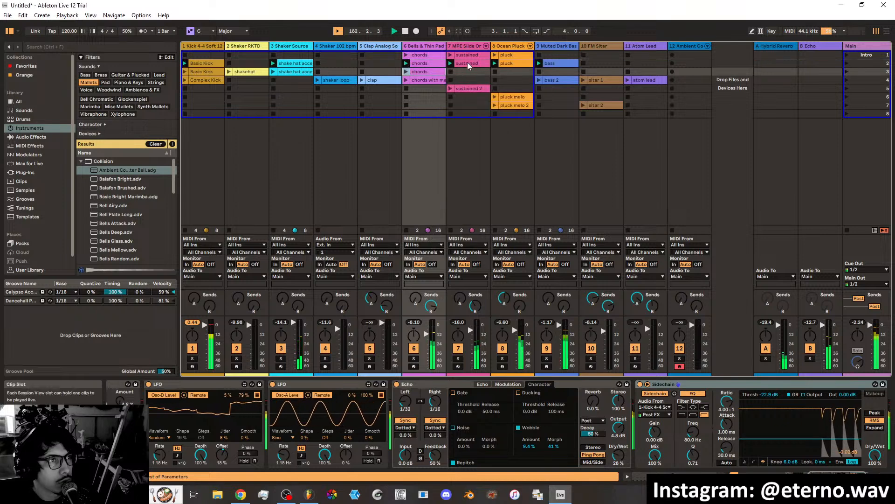
pyautogui.rightClick(473, 61)
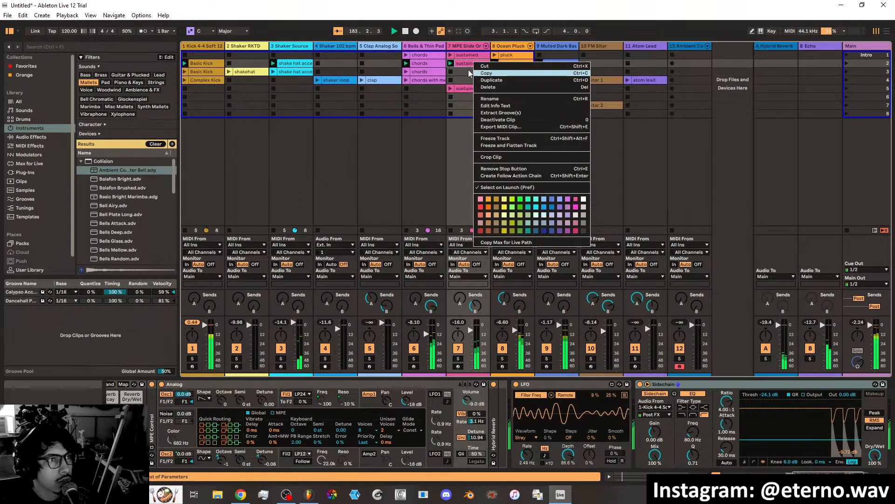
pyautogui.click(463, 62)
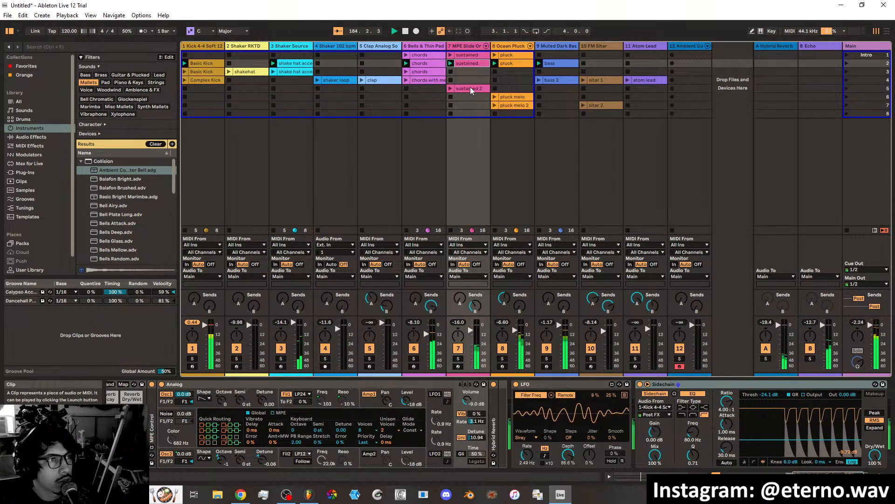
pyautogui.rightClick(466, 64)
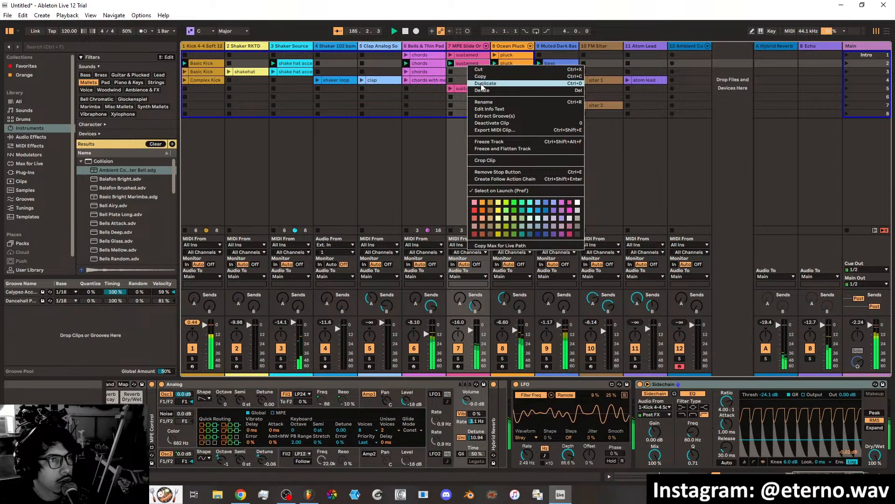
pyautogui.click(484, 82)
# Move the pluck melo clip from scene 6 to scene 3 and duplicate the bass clip into scene 3.
pyautogui.rightClick(515, 62)
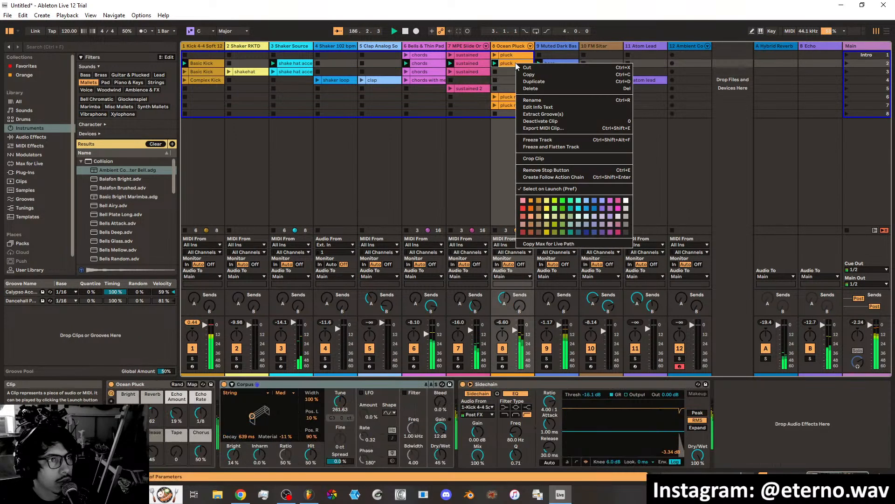
pyautogui.click(514, 63)
pyautogui.click(515, 96)
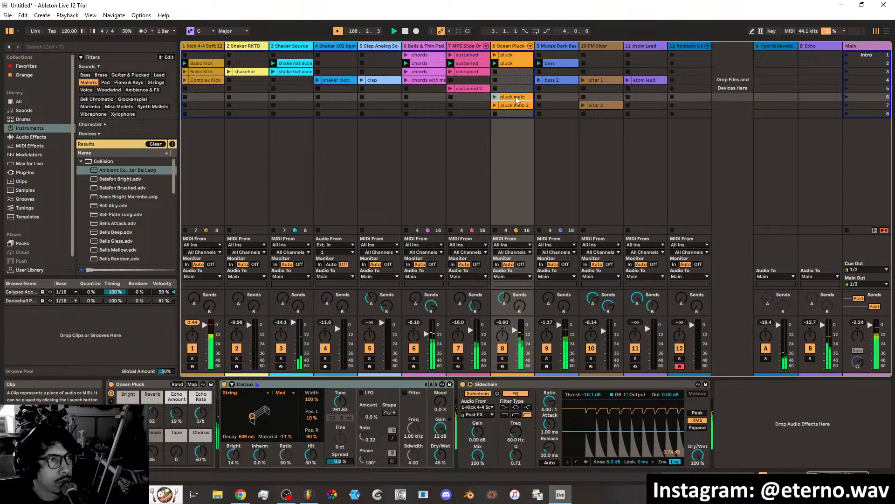
pyautogui.moveTo(516, 96); pyautogui.dragTo(515, 72)
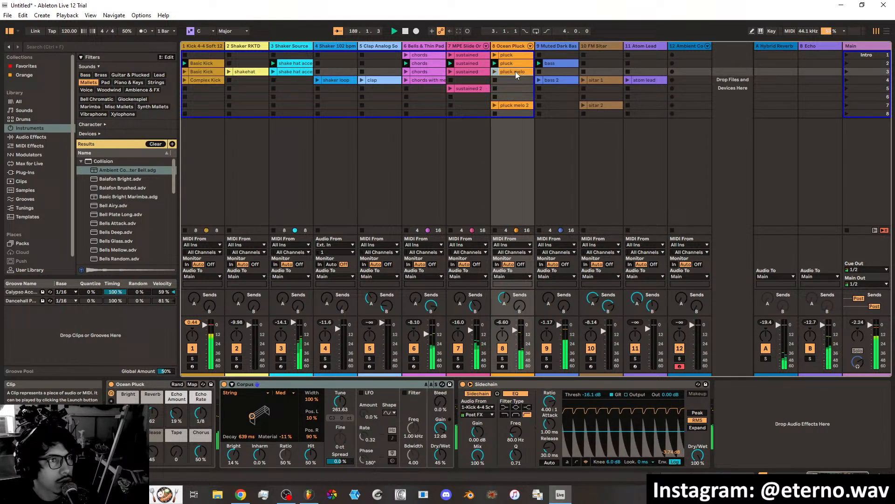
pyautogui.rightClick(555, 63)
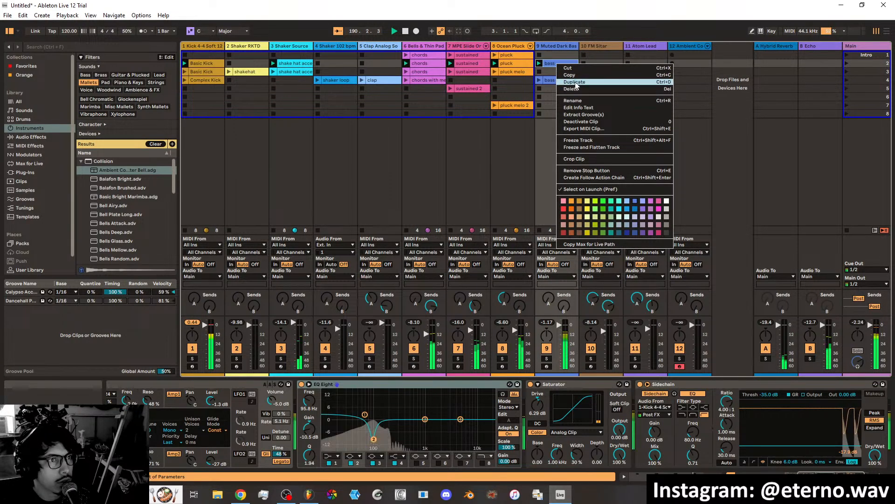
pyautogui.click(580, 82)
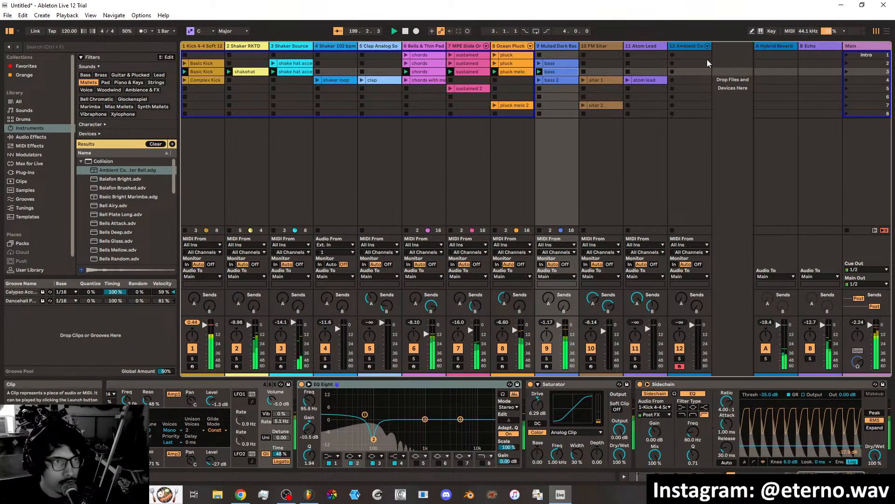
# Move the pluck melo clip to scene 4, then fill scene 3 with a duplicate of the pluck clip and launch it with the bass.
pyautogui.click(510, 63)
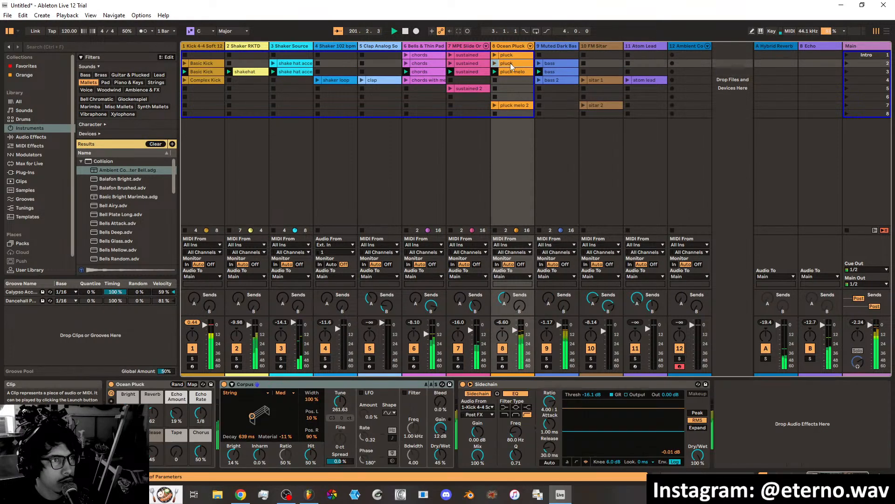
pyautogui.rightClick(511, 63)
pyautogui.click(524, 80)
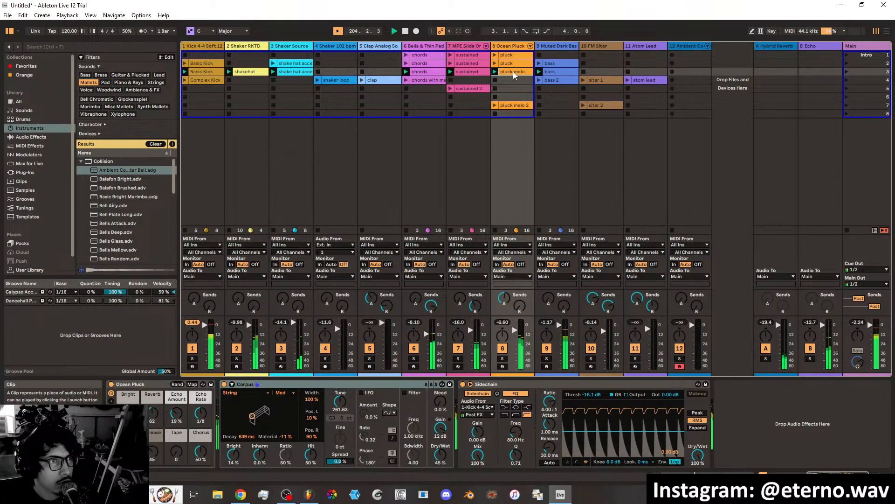
pyautogui.moveTo(513, 77); pyautogui.dragTo(513, 80)
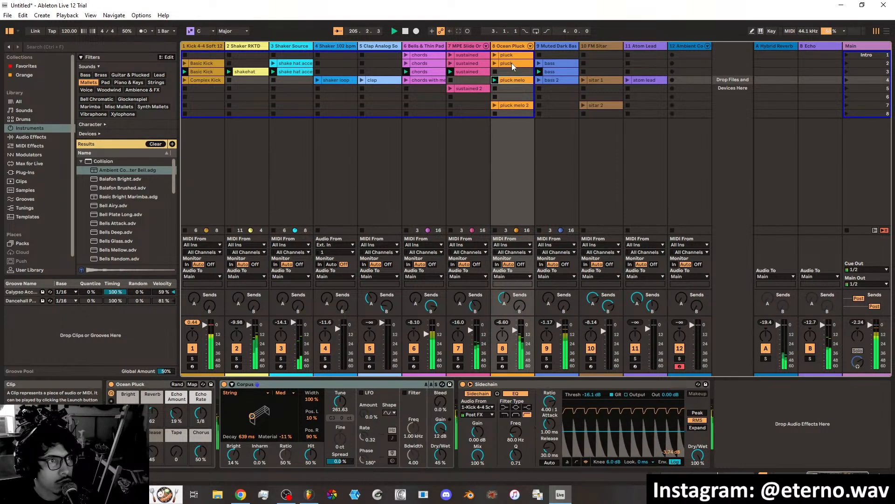
pyautogui.rightClick(512, 66)
pyautogui.click(521, 79)
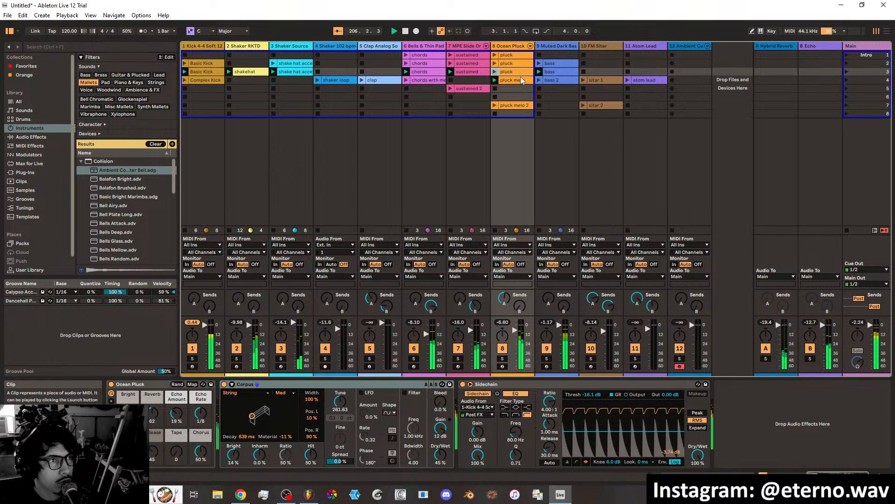
pyautogui.click(495, 72)
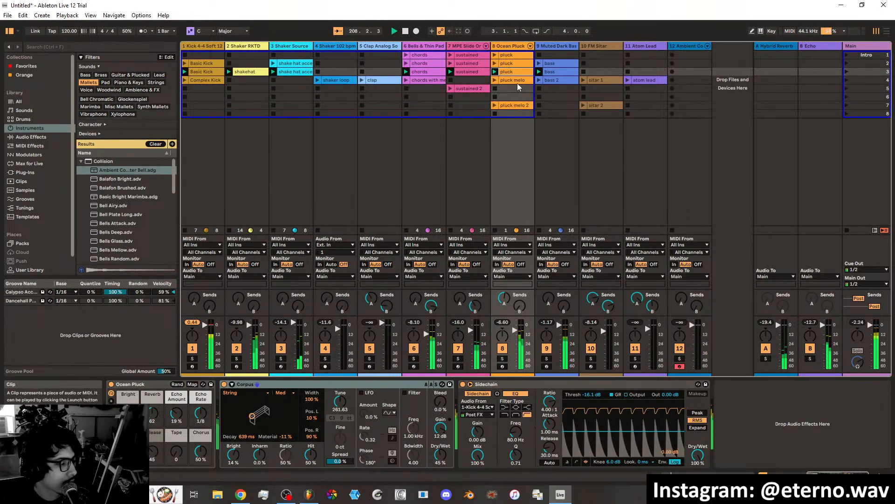
pyautogui.click(539, 72)
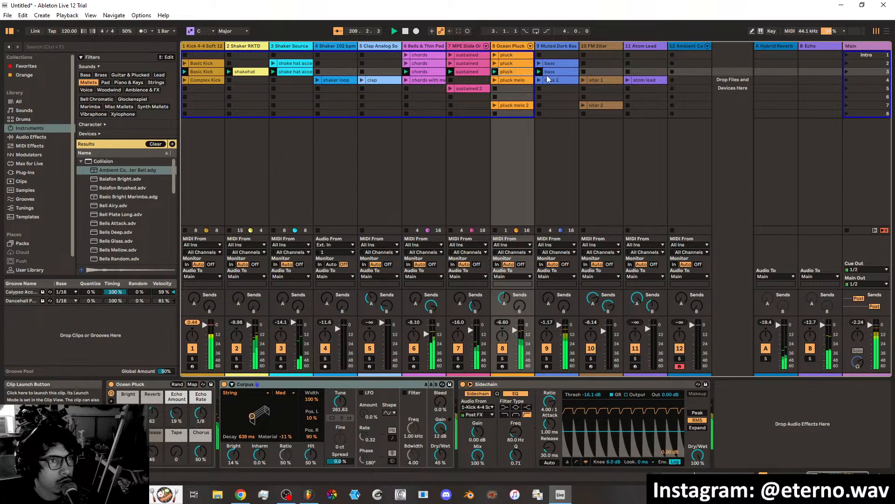
# Try the sitar 1 clip in scene 3 by launching it there, and return it to scene 4.
pyautogui.moveTo(599, 79); pyautogui.dragTo(600, 74)
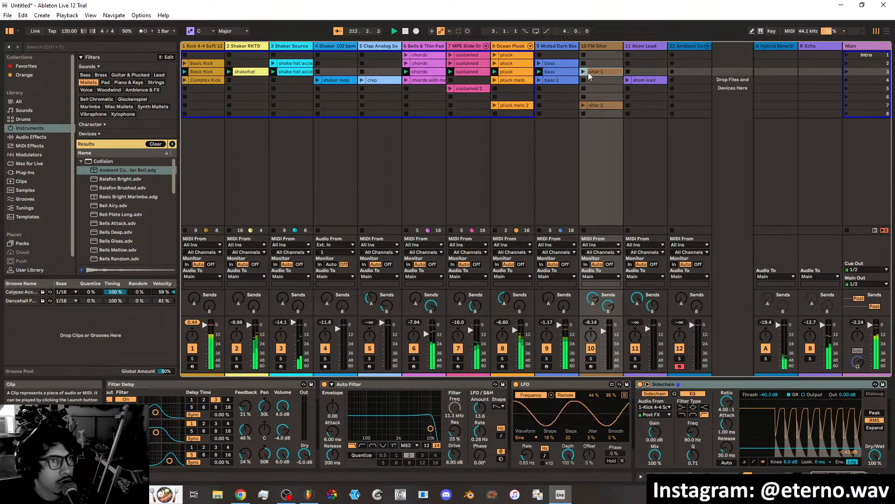
pyautogui.click(583, 71)
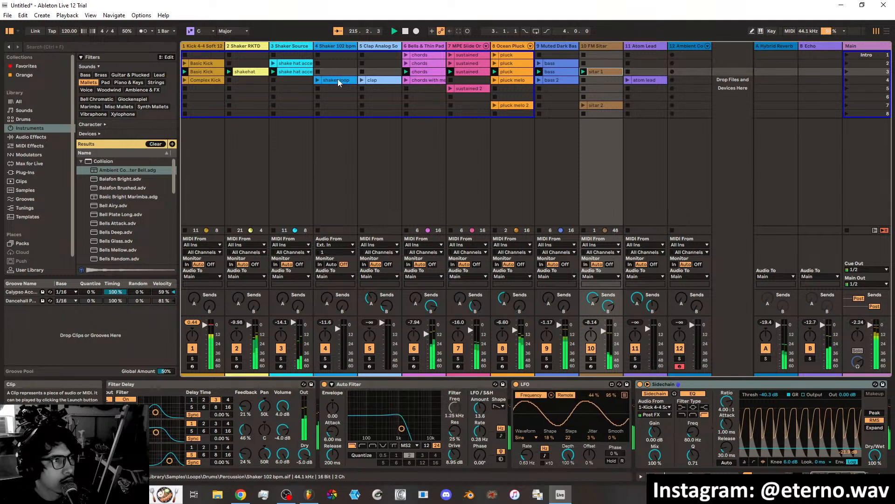
pyautogui.click(599, 80)
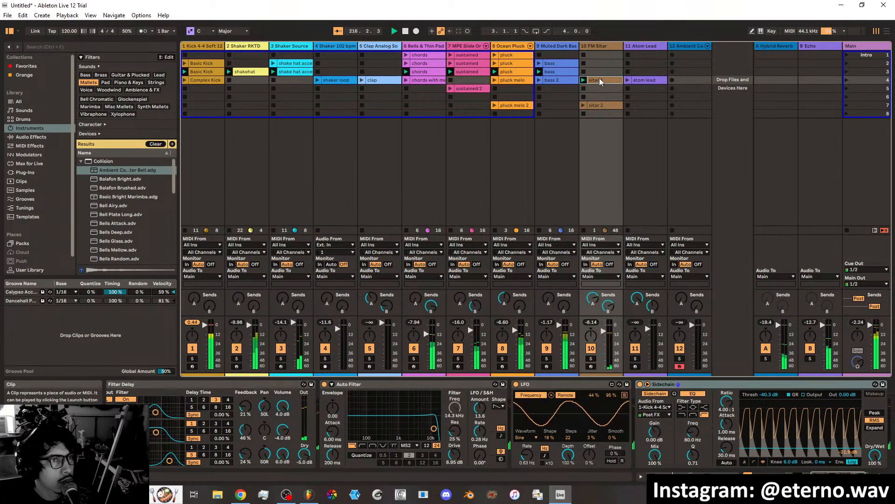
# Name scene 2 "kick intro" and scene 3 "kick intro 2".
pyautogui.click(864, 64)
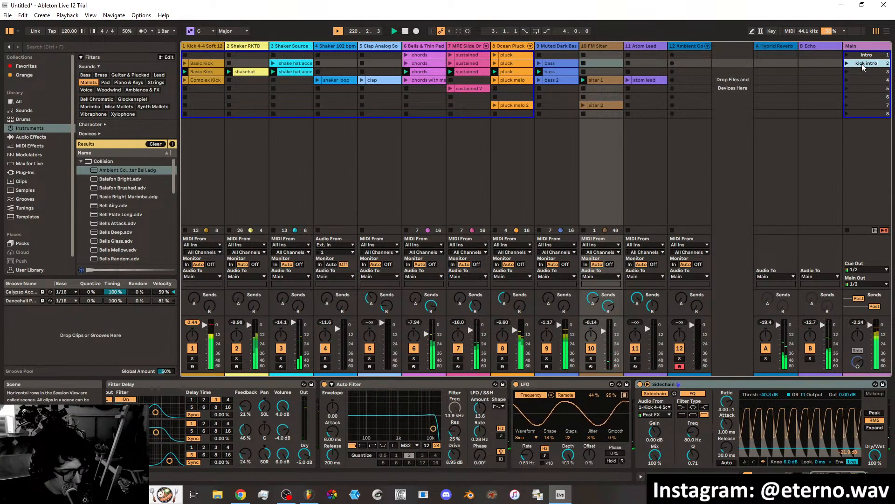
pyautogui.click(862, 72)
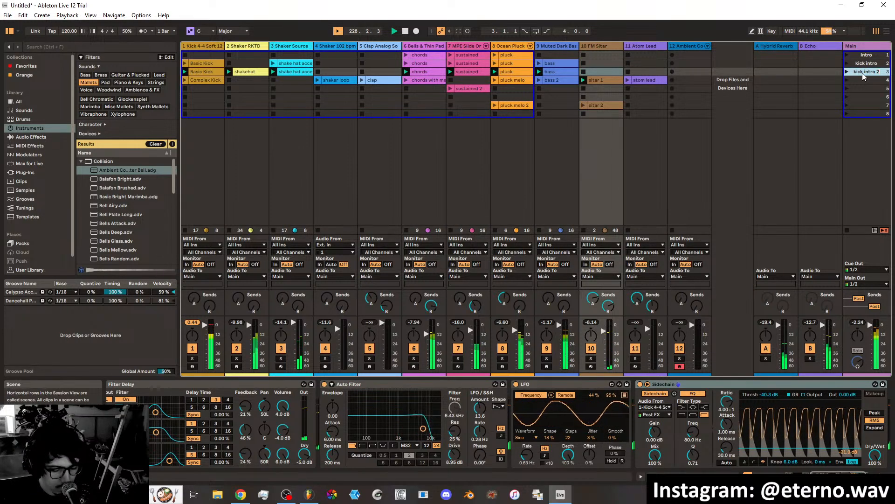
pyautogui.click(862, 79)
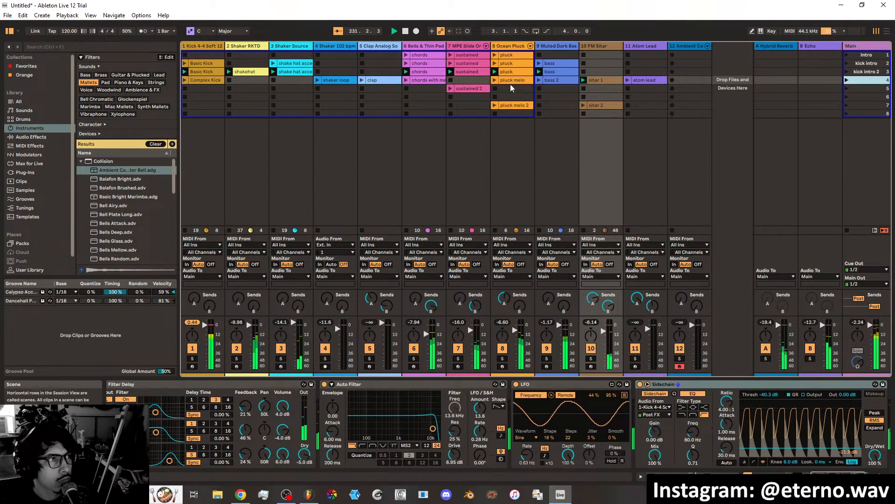
# Duplicate the scene 3 clips of Shaker Source, Shaker RKTD and the sustained track into scene 4, and move atom lead to scene 5.
pyautogui.rightClick(289, 71)
pyautogui.click(304, 90)
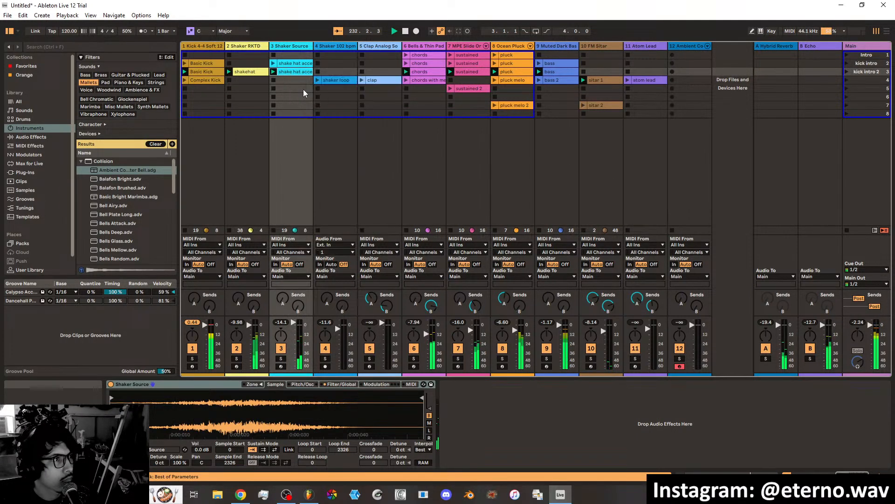
pyautogui.rightClick(260, 71)
pyautogui.click(281, 88)
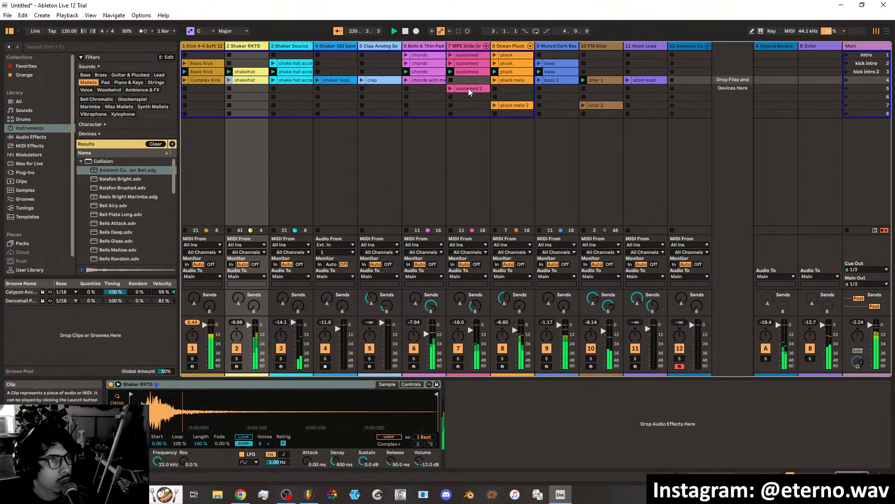
pyautogui.rightClick(469, 72)
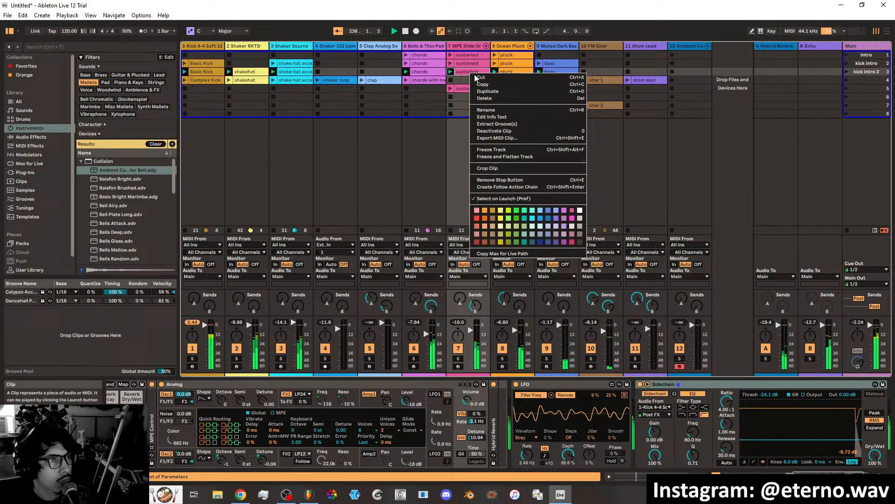
pyautogui.click(497, 93)
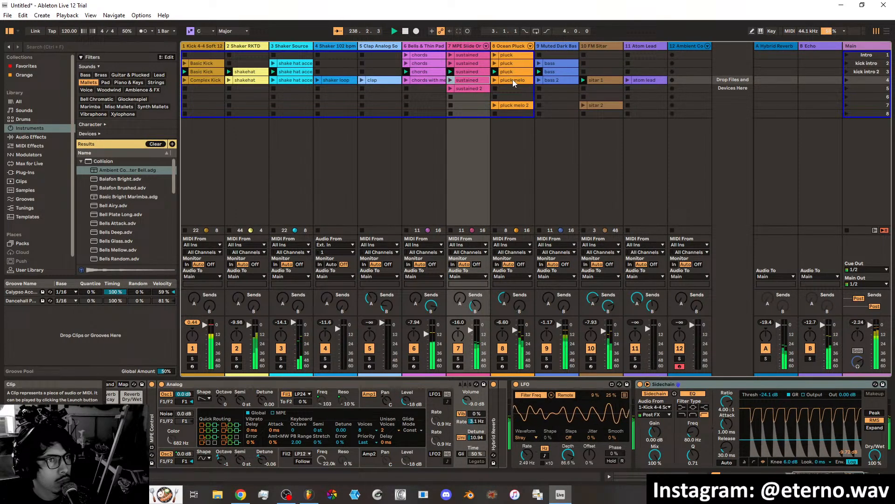
pyautogui.moveTo(640, 79); pyautogui.dragTo(637, 87)
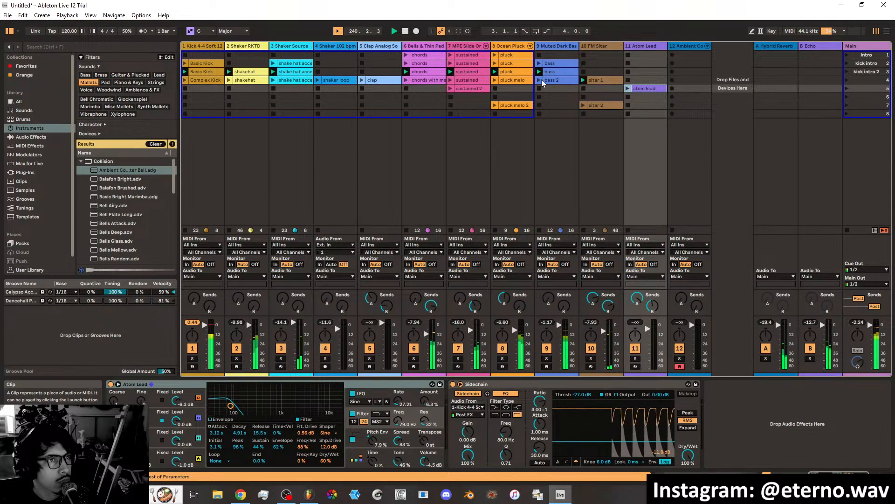
# Duplicate the scene 4 clips of the bells chords, clap and shaker loop tracks into scene 5.
pyautogui.click(584, 88)
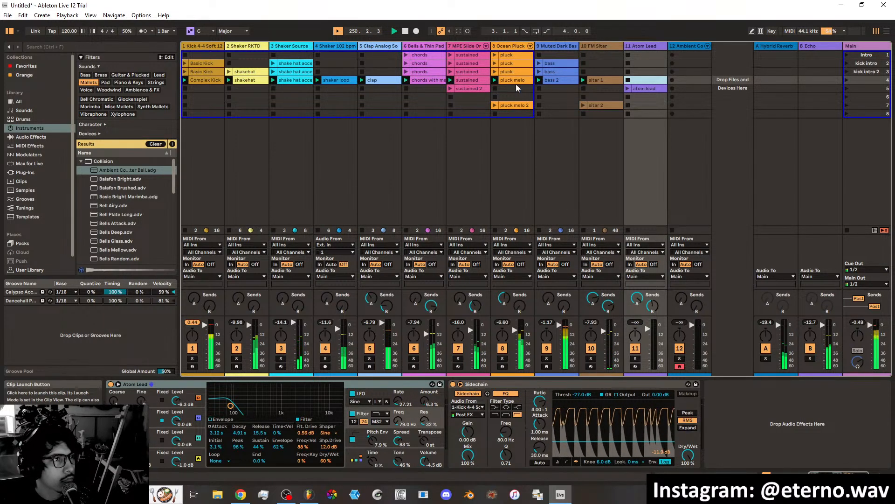
pyautogui.rightClick(430, 82)
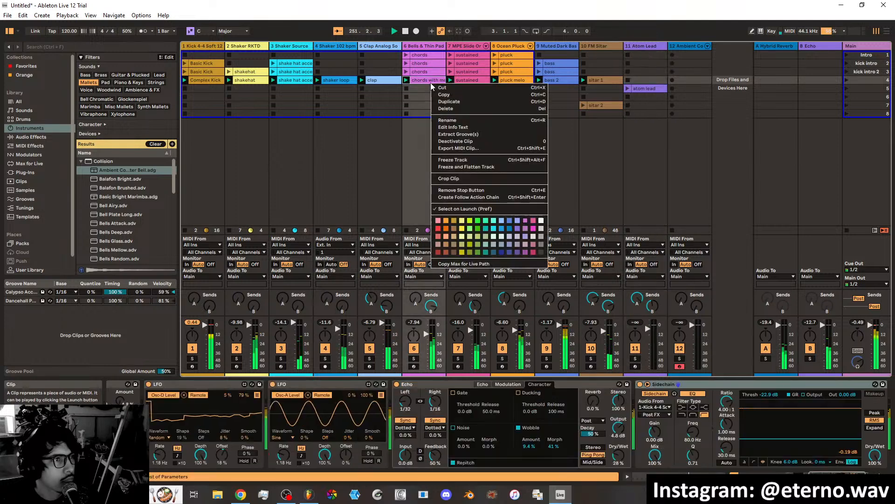
pyautogui.rightClick(385, 81)
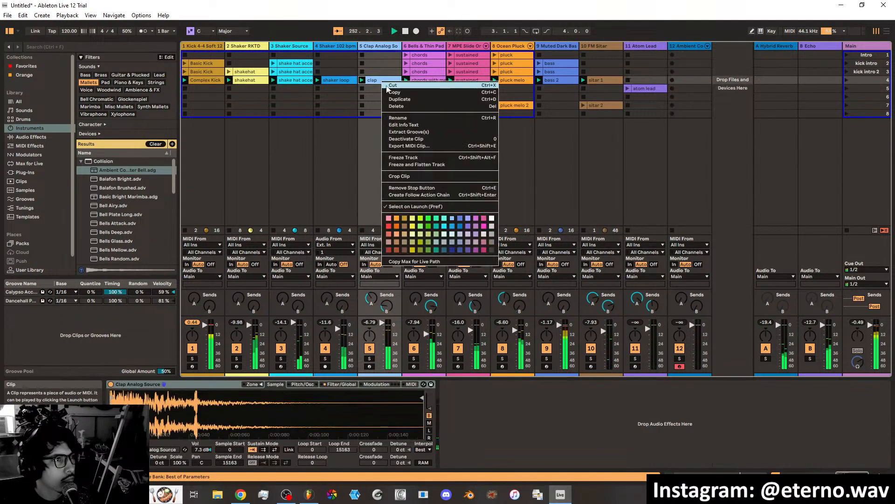
pyautogui.click(392, 99)
pyautogui.rightClick(344, 82)
pyautogui.click(353, 100)
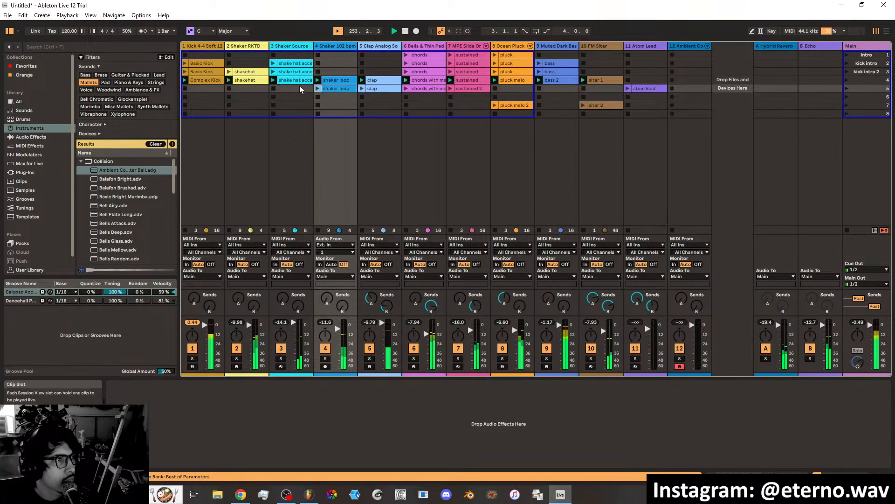
# Duplicate the scene 4 clips of Shaker Source, Shaker RKTD and the Complex Kick into scene 5.
pyautogui.rightClick(291, 81)
pyautogui.click(303, 100)
pyautogui.rightClick(249, 82)
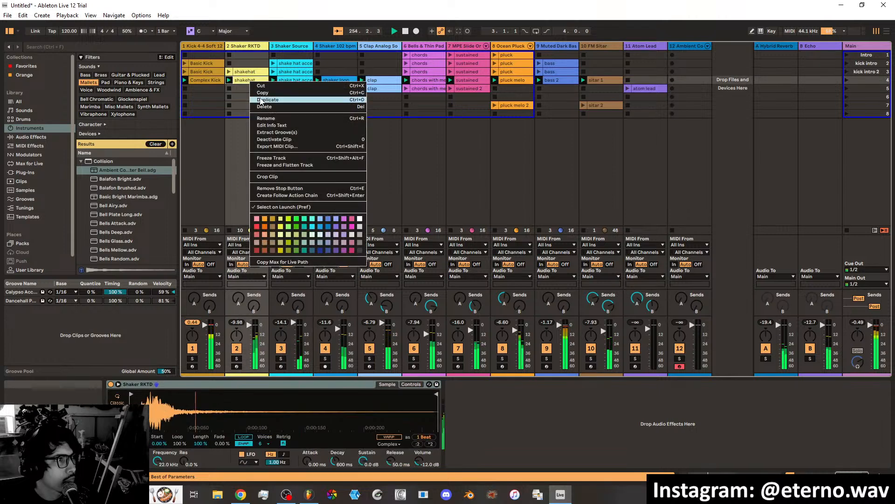
pyautogui.click(259, 99)
pyautogui.rightClick(213, 81)
pyautogui.click(220, 97)
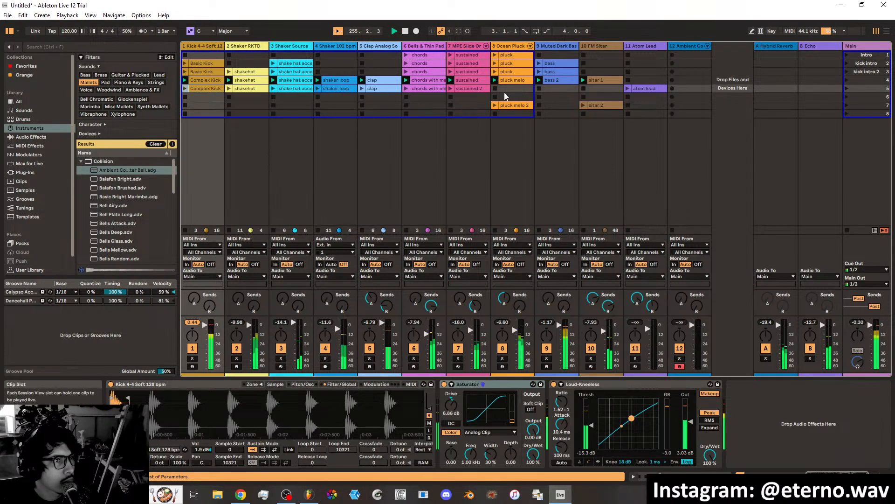
# Fill scene 5 with pluck melo 2, a duplicate of bass 2 and sitar 2, moving atom lead to scene 6.
pyautogui.moveTo(514, 107); pyautogui.dragTo(514, 91)
pyautogui.rightClick(555, 82)
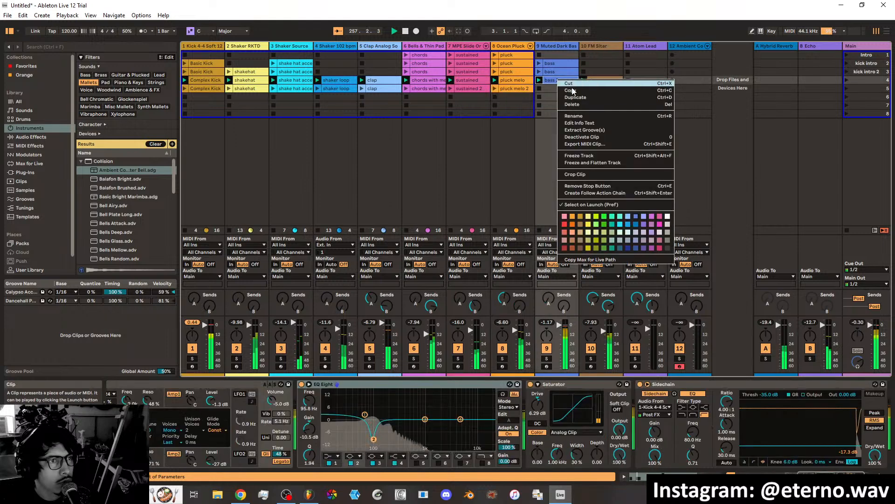
pyautogui.click(577, 97)
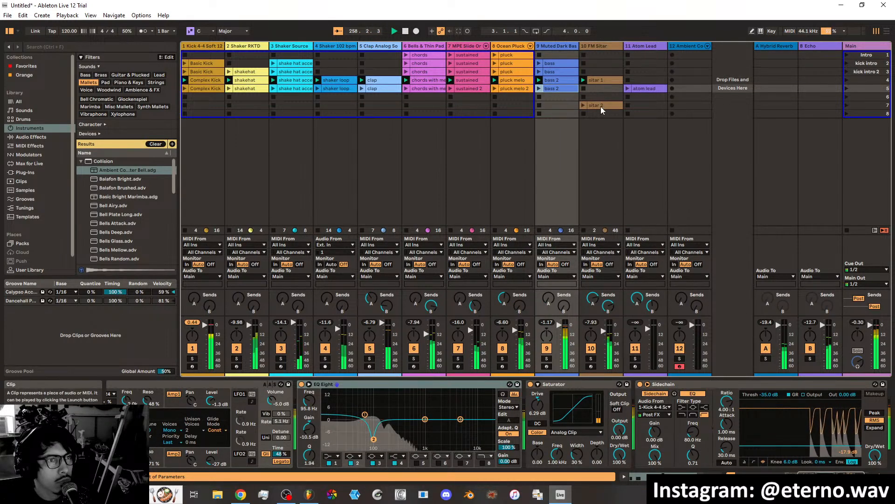
pyautogui.moveTo(600, 106); pyautogui.dragTo(644, 95)
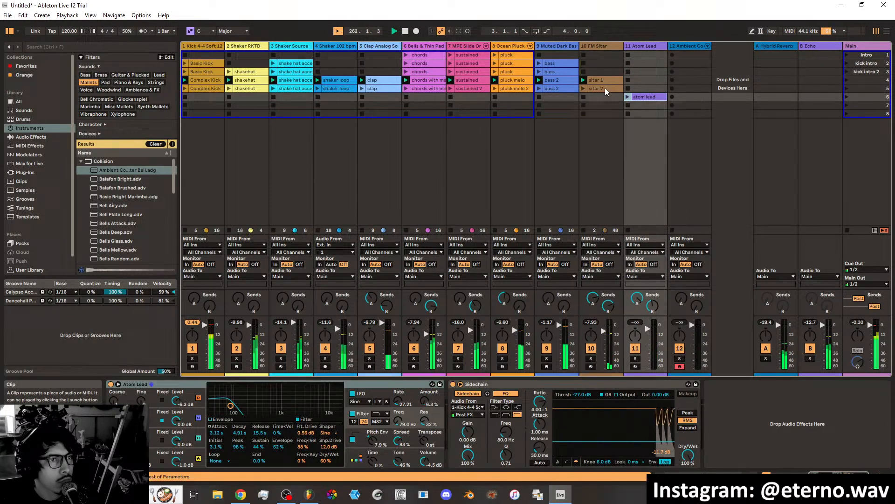
# Duplicate the scene 5 clips bass 2, pluck melo 2, sustained 2 and the chords into scene 6.
pyautogui.rightClick(566, 87)
pyautogui.click(567, 102)
pyautogui.rightClick(525, 88)
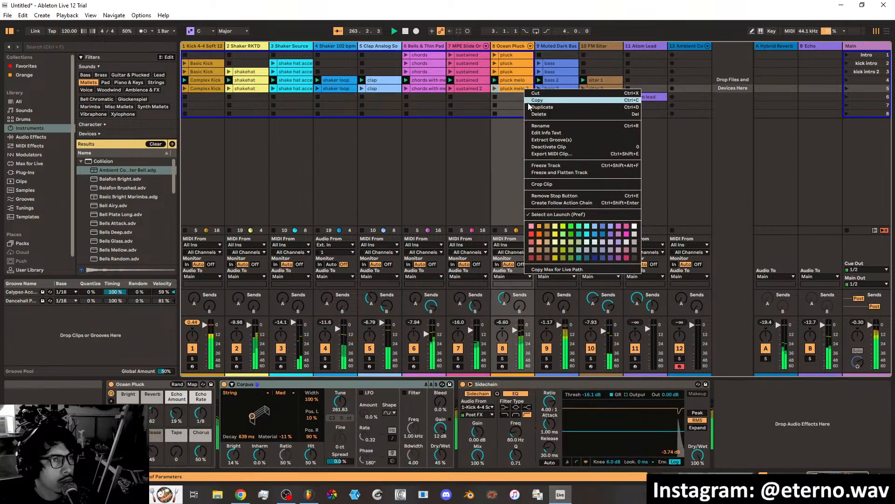
pyautogui.click(528, 105)
pyautogui.rightClick(469, 87)
pyautogui.click(487, 107)
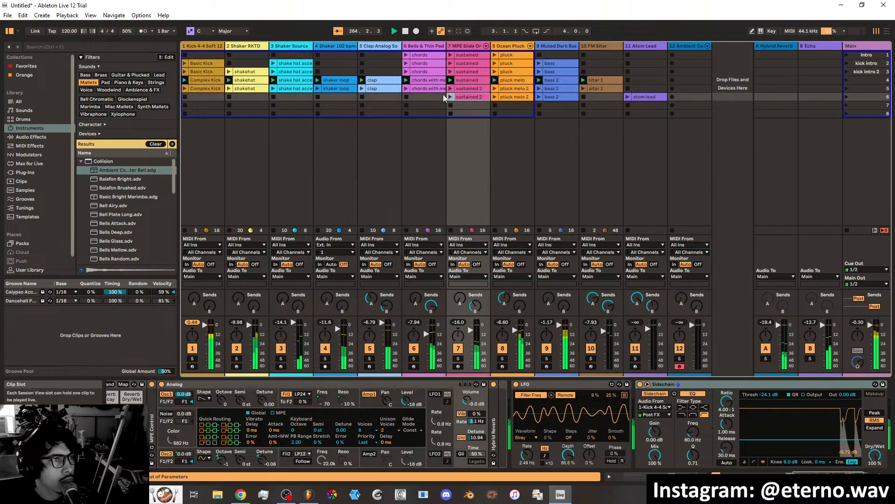
pyautogui.rightClick(425, 88)
pyautogui.click(438, 105)
# Duplicate the scene 5 clap, shaker loop and Shaker Source clips into scene 6.
pyautogui.rightClick(386, 88)
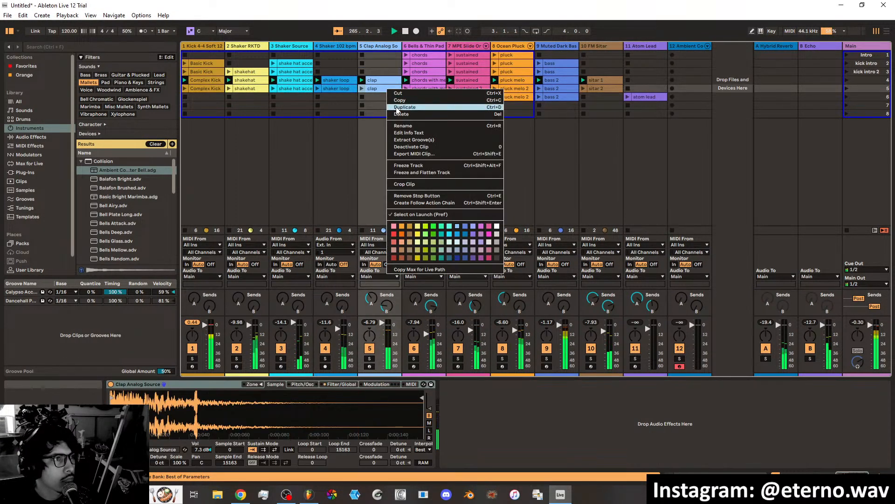
pyautogui.click(397, 105)
pyautogui.rightClick(346, 88)
pyautogui.click(351, 104)
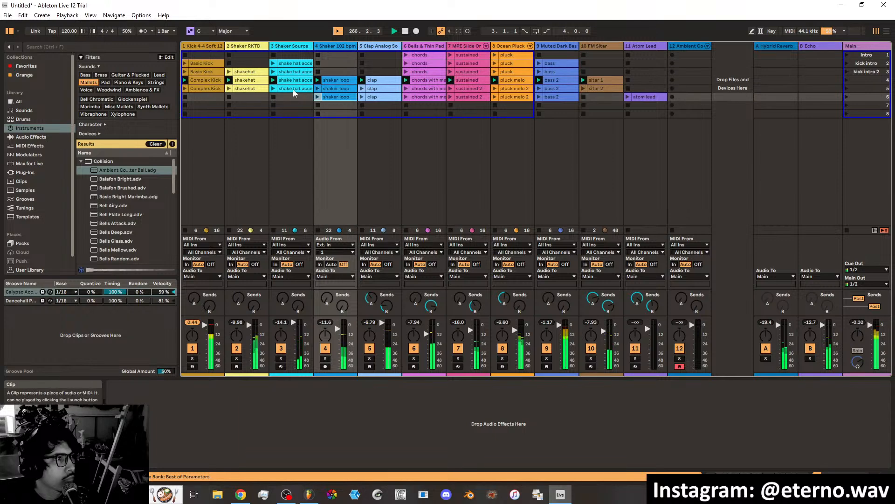
pyautogui.rightClick(294, 88)
pyautogui.click(306, 107)
# Duplicate the scene 5 Shaker RKTD, Complex Kick and sitar 2 clips into scene 6.
pyautogui.rightClick(259, 88)
pyautogui.click(269, 108)
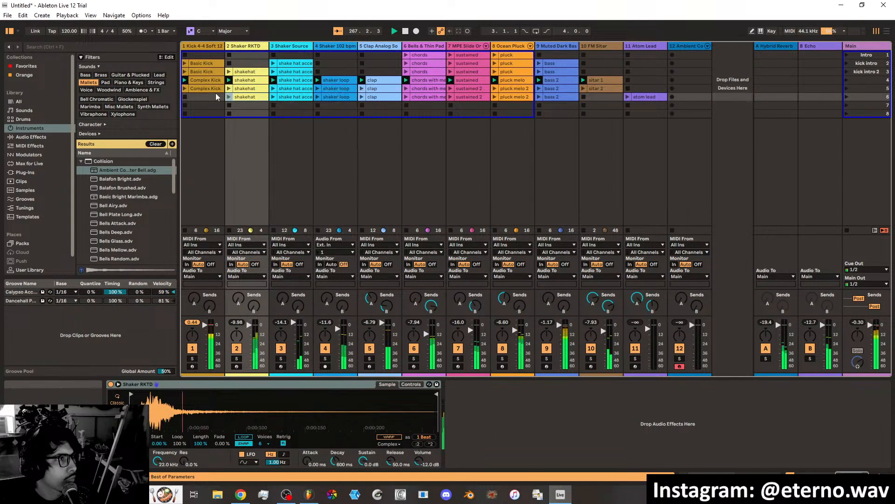
pyautogui.rightClick(216, 90)
pyautogui.click(229, 107)
pyautogui.rightClick(610, 91)
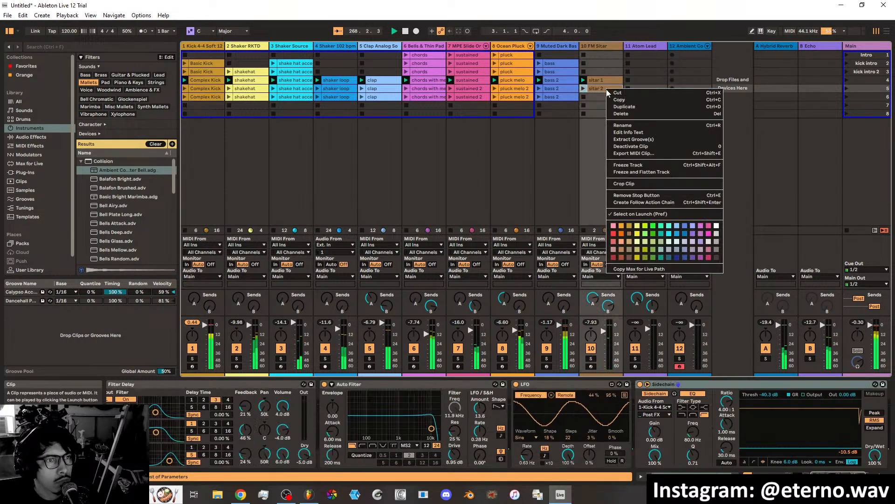
pyautogui.click(614, 108)
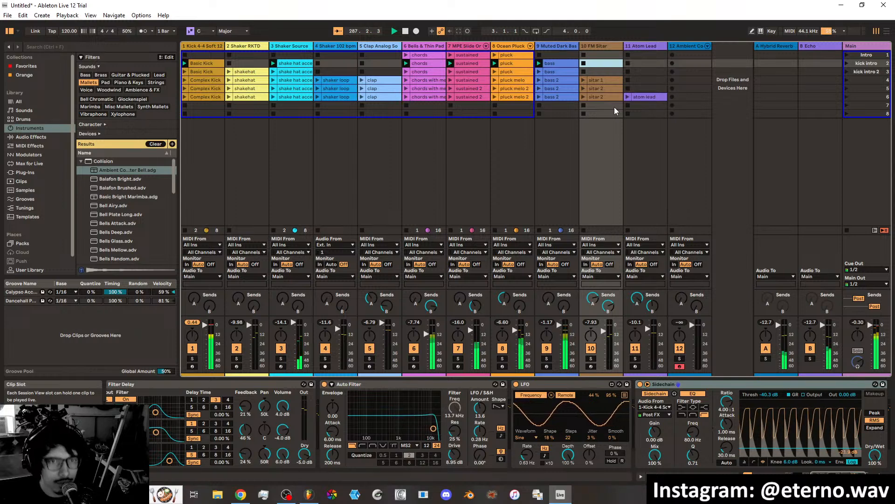
# Rename scene 3 as "kick hat".
pyautogui.click(869, 73)
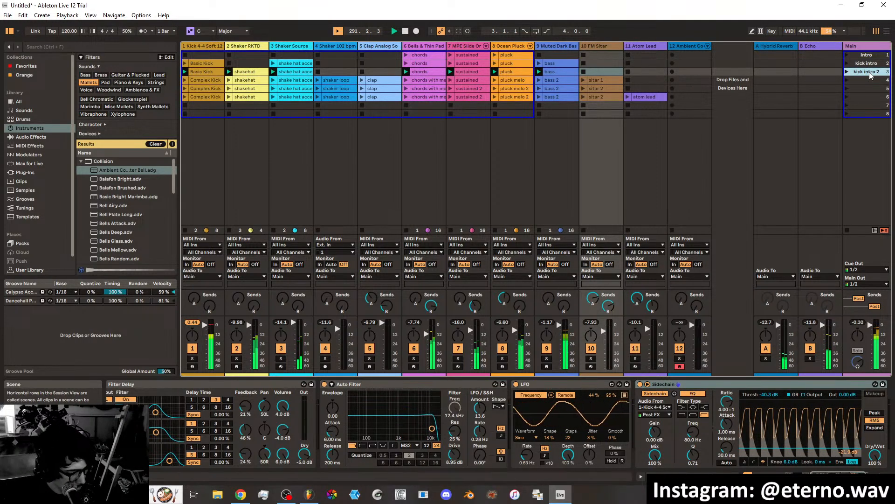
pyautogui.hotkey('ctrl', 'r')
pyautogui.write('kick ha')
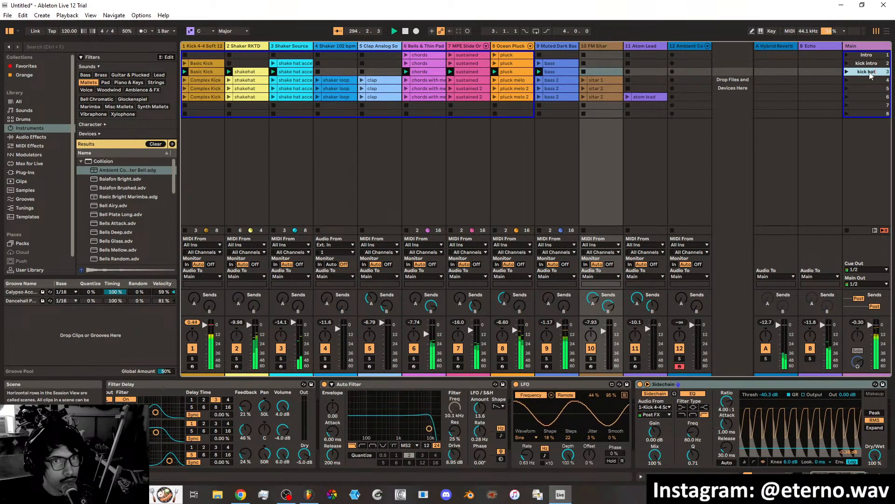
# Launch scene 4 and name it "drop 1".
pyautogui.click(863, 80)
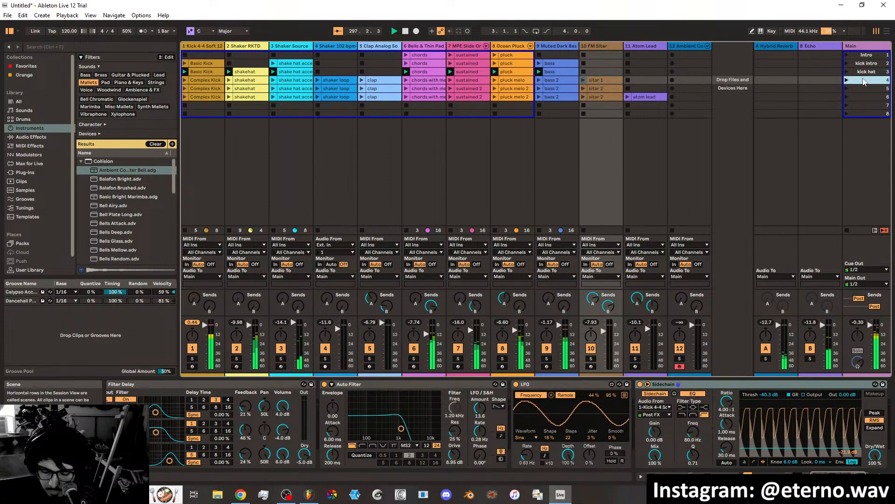
pyautogui.press('Return')
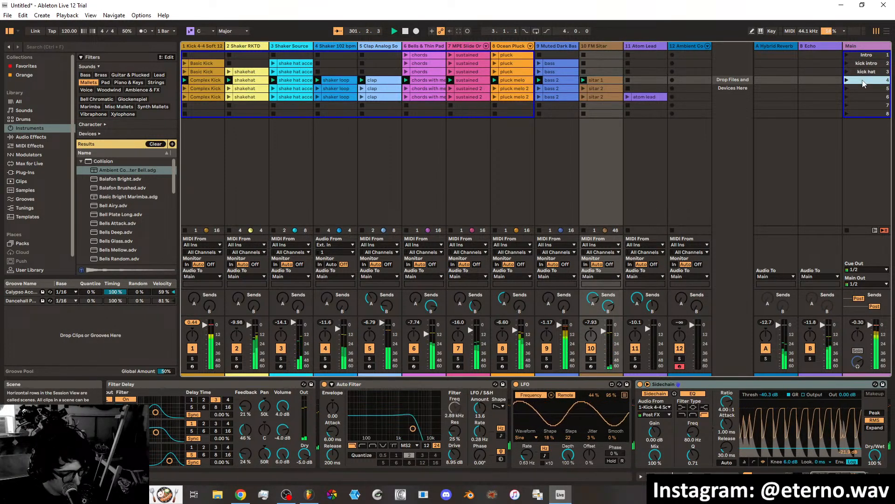
pyautogui.write('drop')
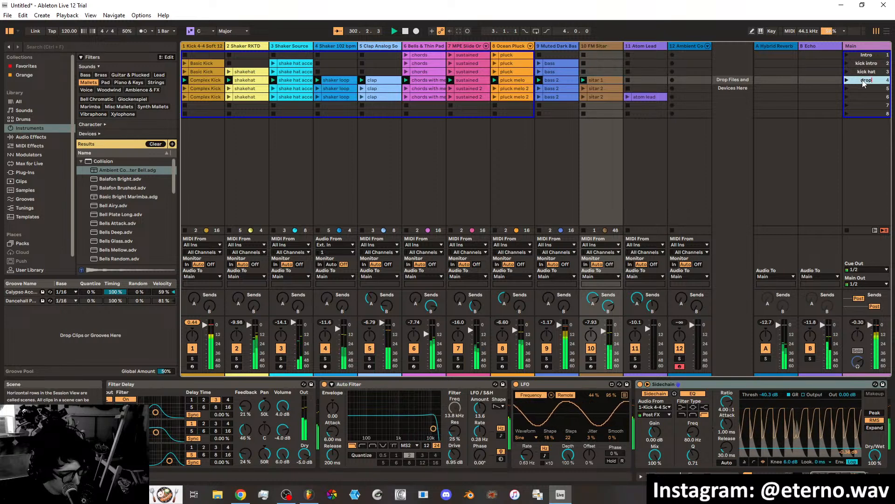
pyautogui.press('Return')
pyautogui.write('1')
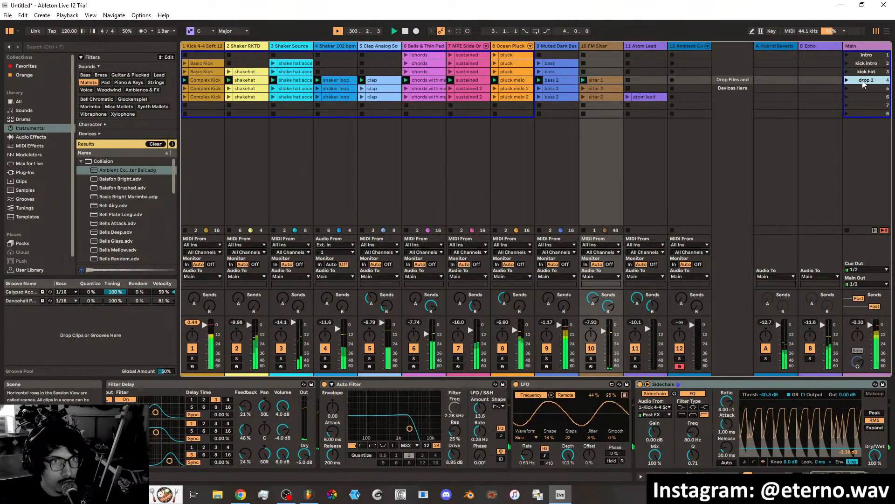
# Name scene 5 "drop 1 variation" and scene 6 "drop main".
pyautogui.click(863, 89)
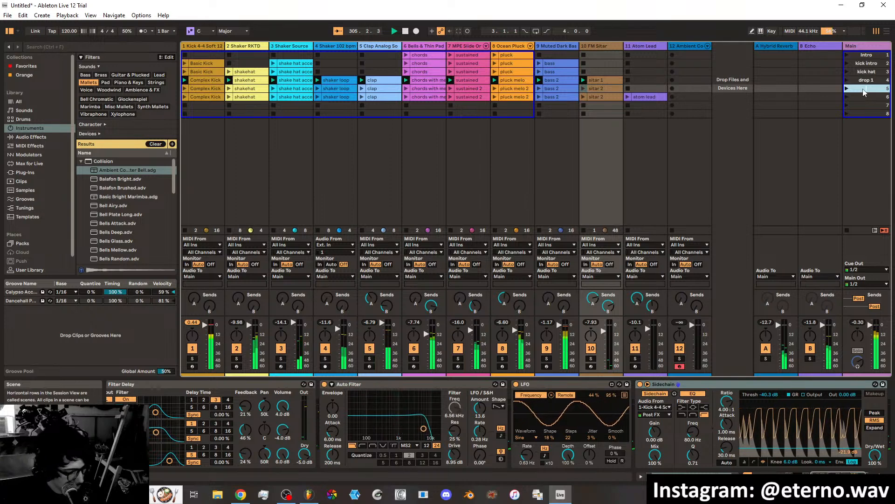
pyautogui.write('drop 1 va')
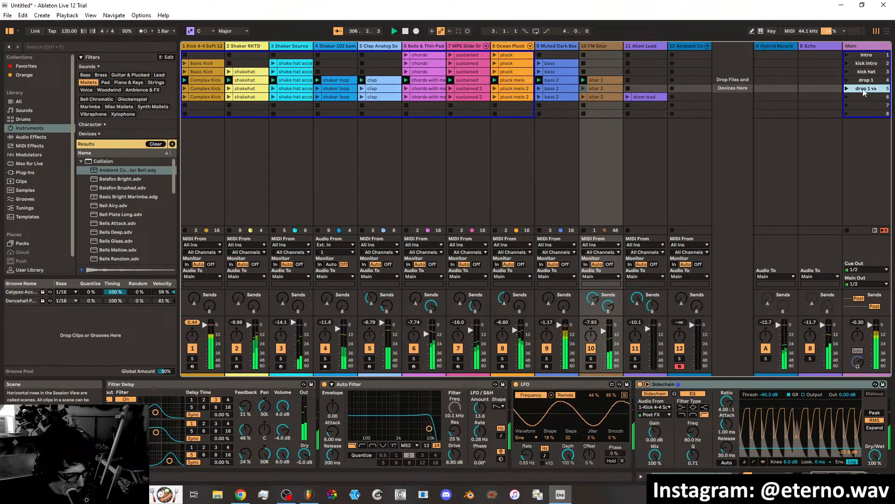
pyautogui.write('riation')
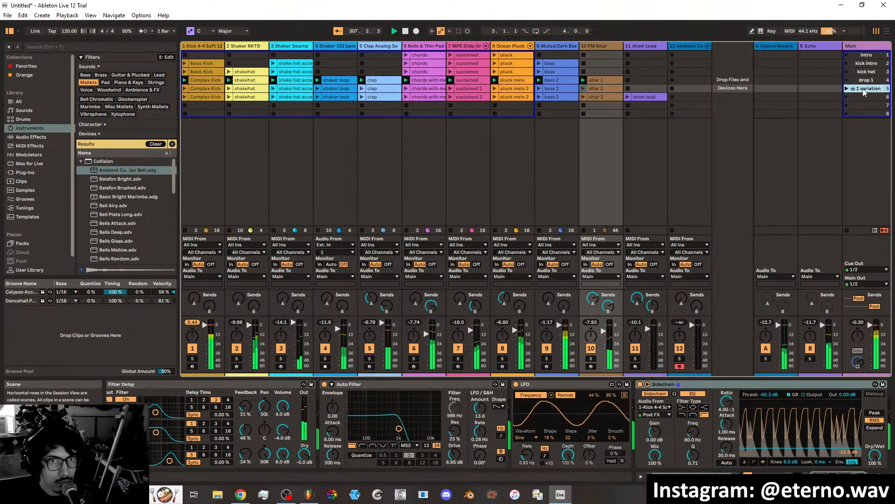
pyautogui.press('Return')
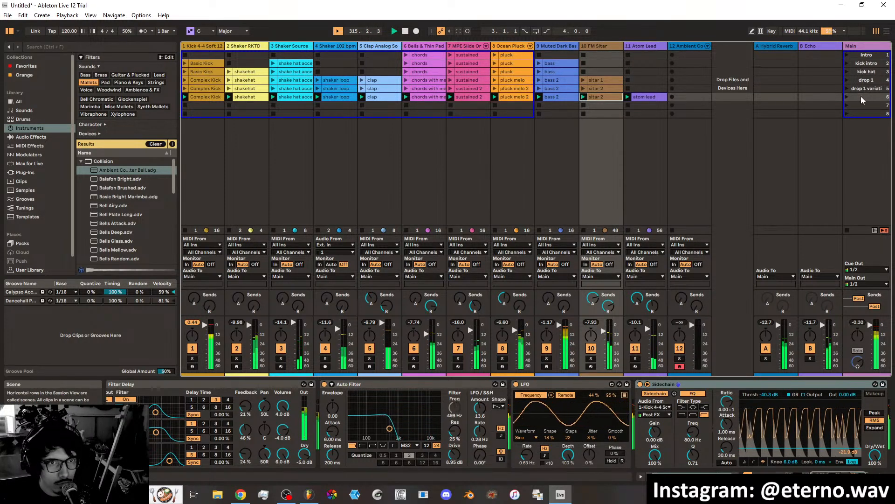
pyautogui.click(862, 98)
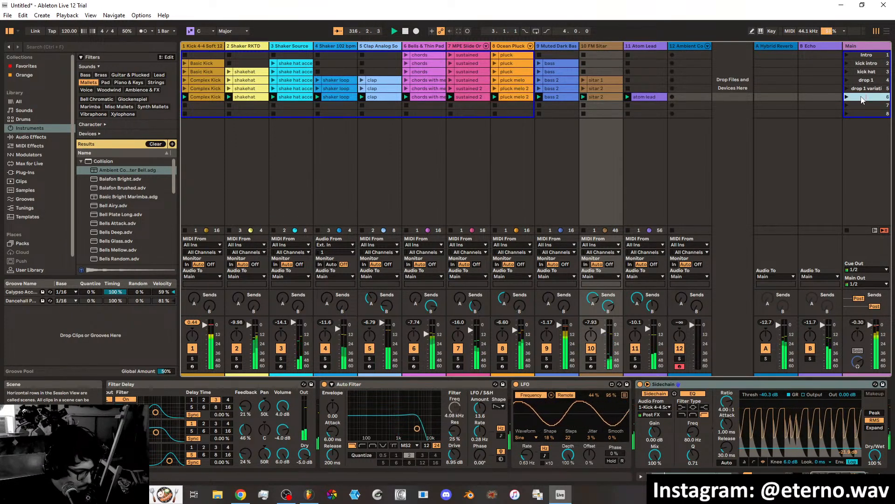
pyautogui.write('drop main')
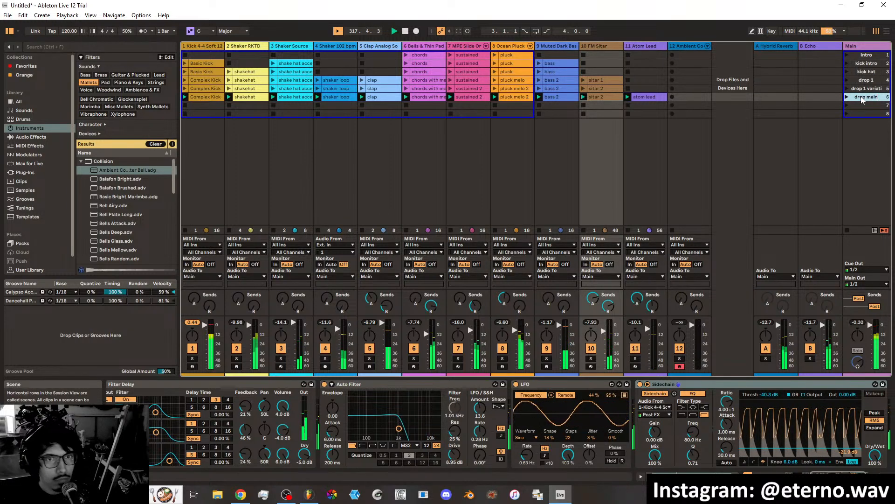
pyautogui.press('Return')
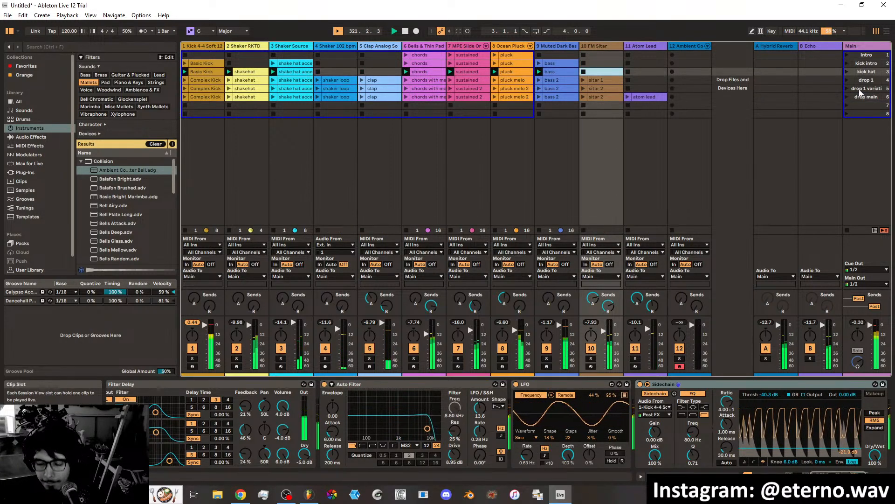
# With the drop 1 variation scene playing, mute the kick, shaker and clap tracks 1 to 5 to hear the melodic parts alone.
pyautogui.click(859, 88)
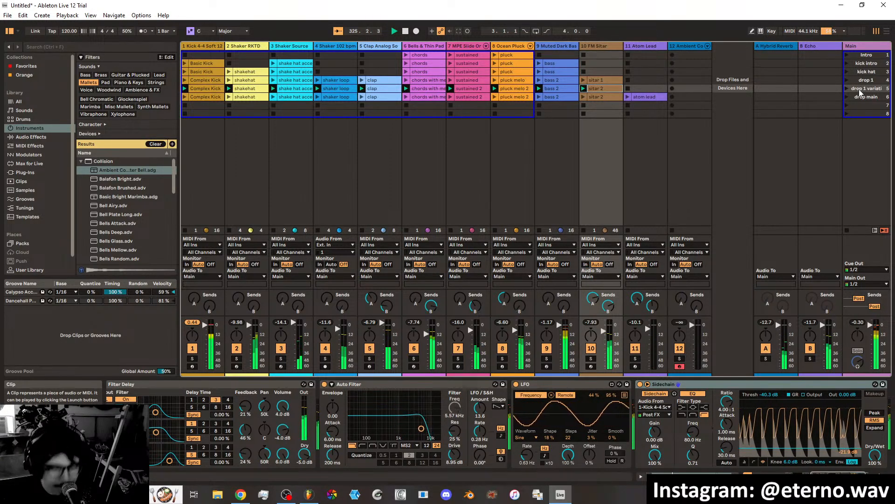
pyautogui.press('F1')
pyautogui.press('F2')
pyautogui.press('F3')
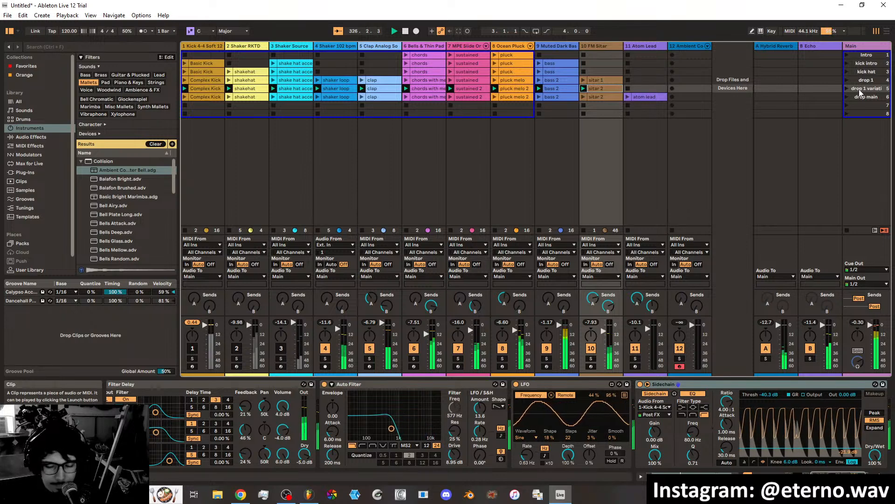
pyautogui.press('F4')
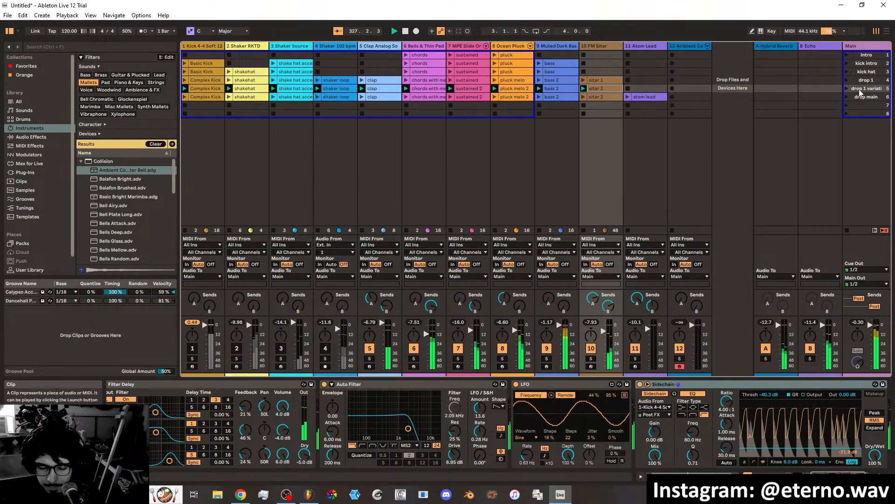
pyautogui.press('F5')
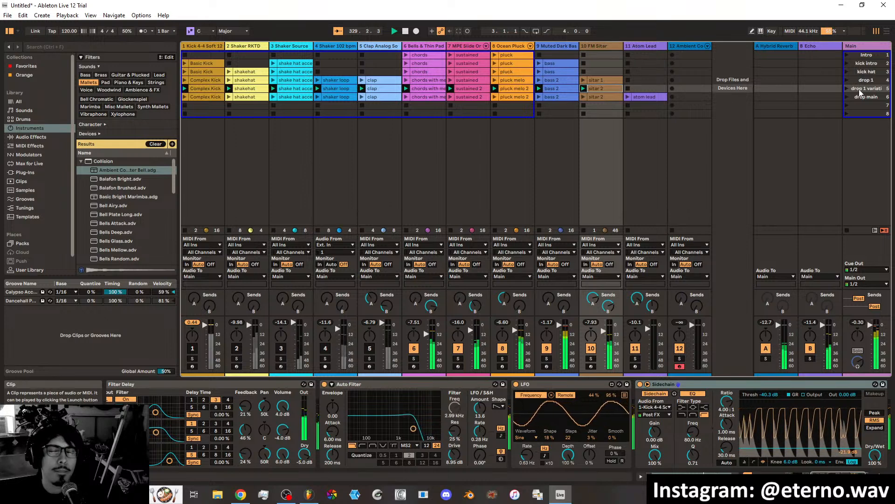
# Unmute the kick, shaker and clap tracks 1 to 5.
pyautogui.press('F1')
pyautogui.press('F2')
pyautogui.press('F3')
pyautogui.press('F4')
pyautogui.press('F5')
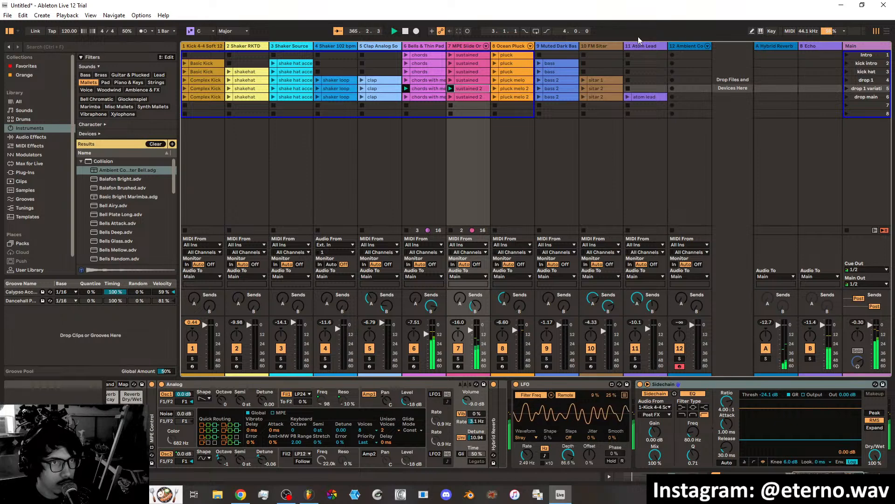
# Select the FM Sitar track and arm it for recording.
pyautogui.click(605, 47)
pyautogui.click(591, 367)
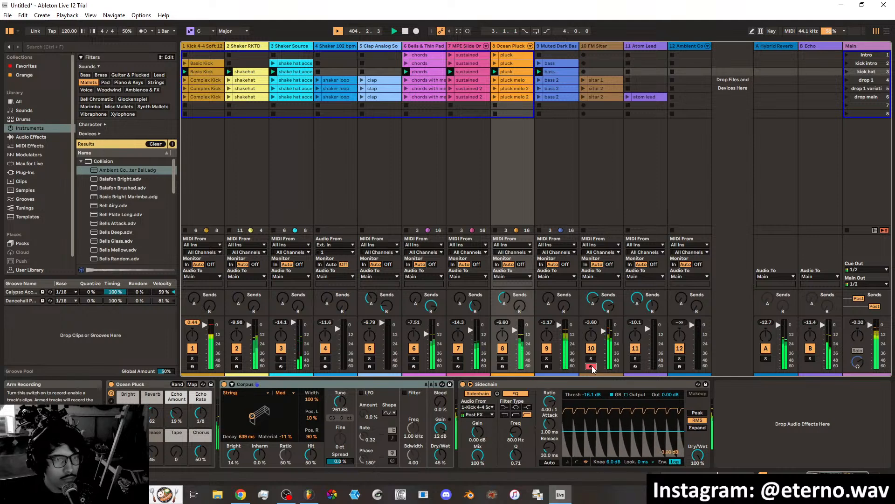
# Disarm the FM Sitar track and arm the Ambient Computer Bell track 12 for recording.
pyautogui.click(591, 365)
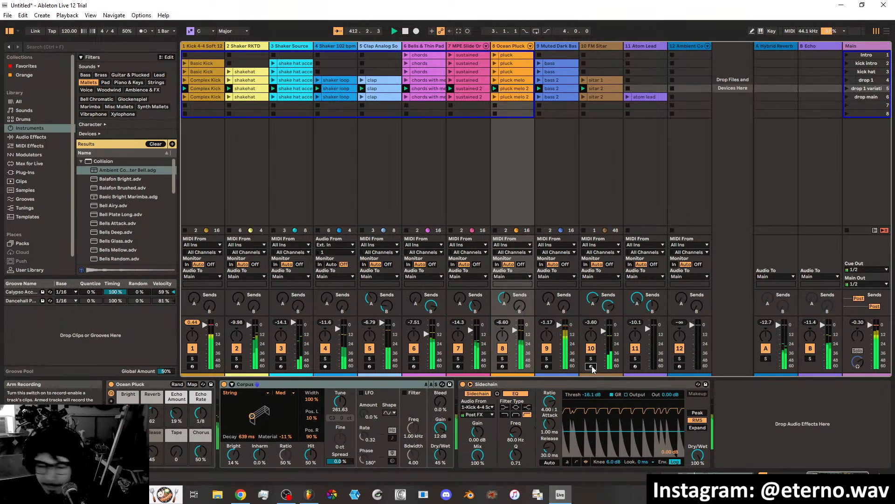
pyautogui.click(692, 47)
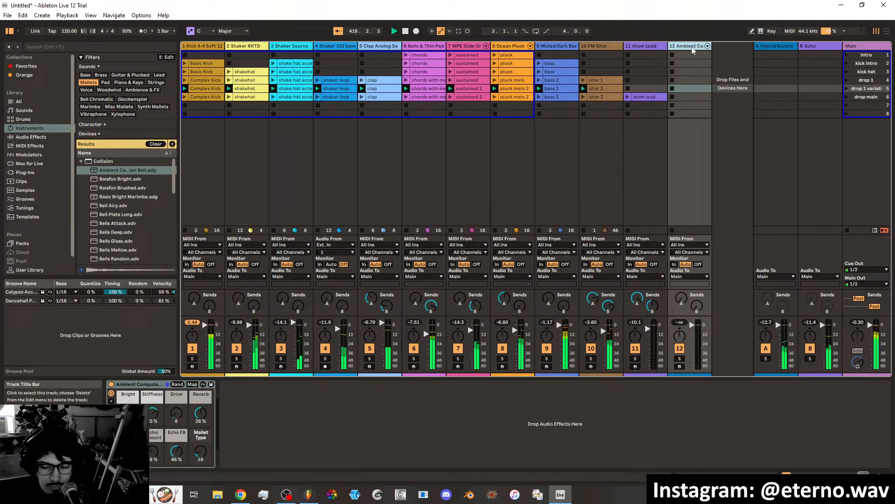
pyautogui.press('c')
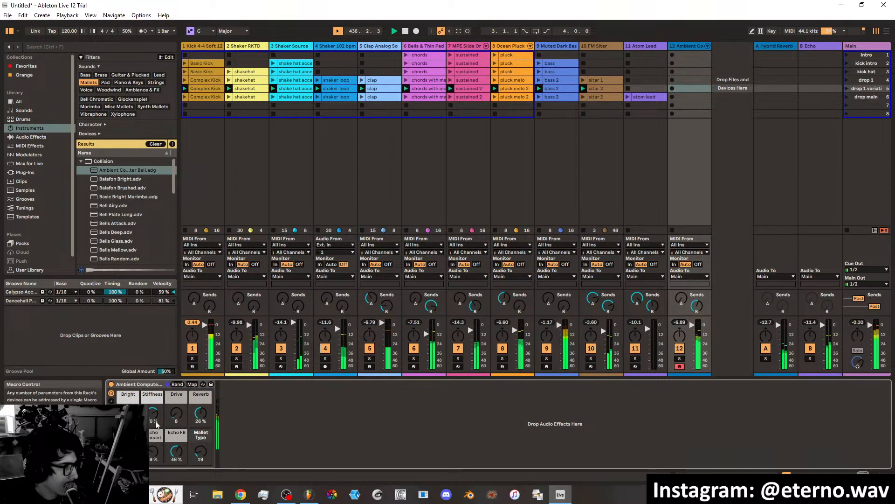
# Set the Ambient Computer Bell rack's Drive macro to 57, raise its Stiffness, and switch playback to the drop 1 variation scene.
pyautogui.moveTo(172, 415)
pyautogui.mouseDown()
pyautogui.moveTo(173, 393)
pyautogui.moveTo(156, 418)
pyautogui.mouseUp()
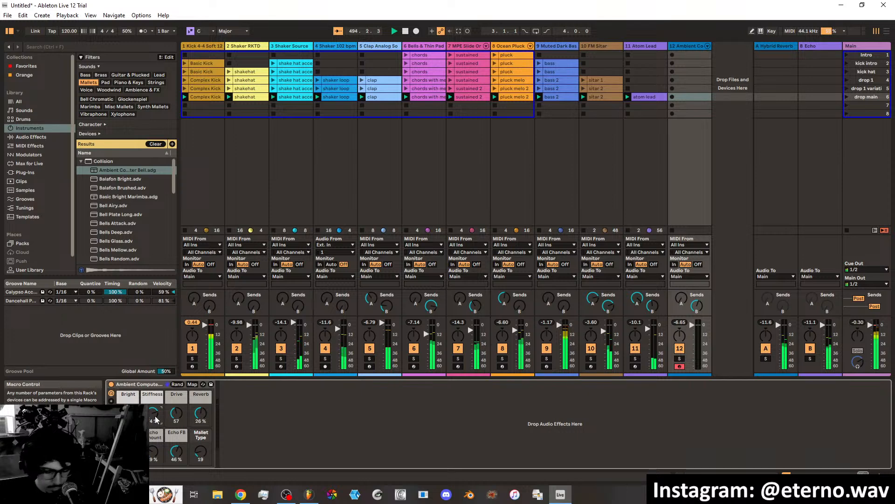
pyautogui.press('5')
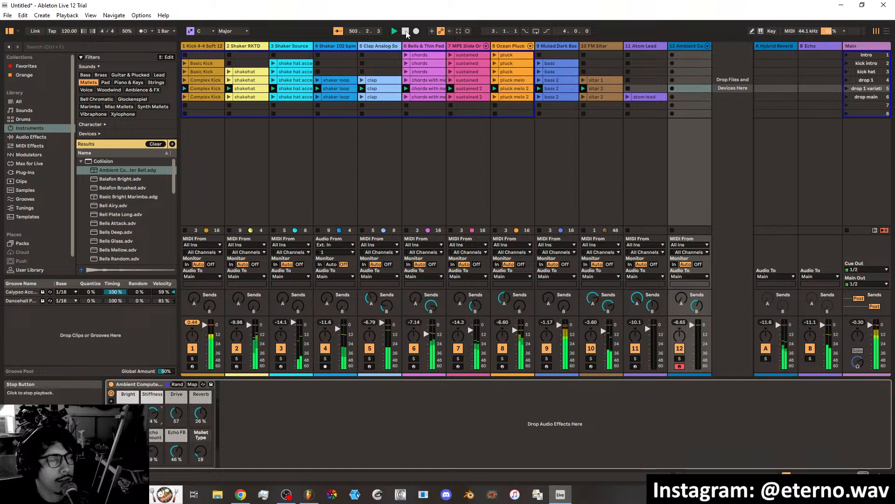
# Open the atom lead clip of the drop main scene in the note editor.
pyautogui.click(644, 96)
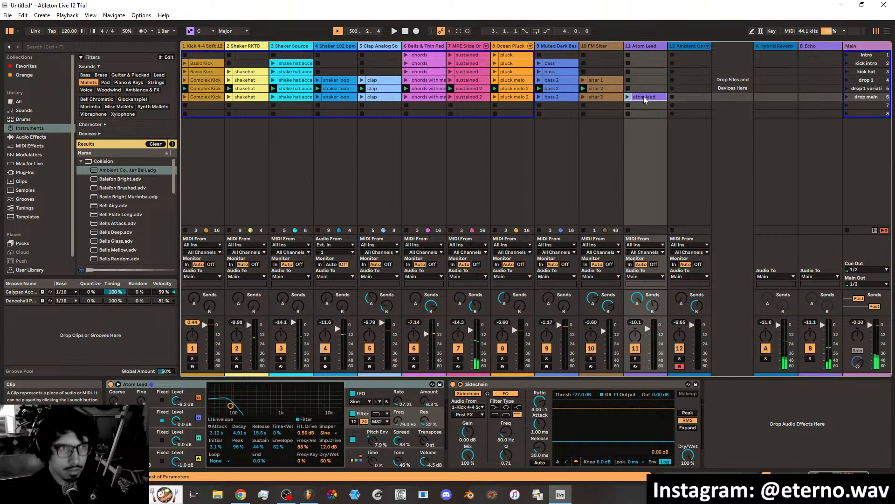
pyautogui.doubleClick(643, 96)
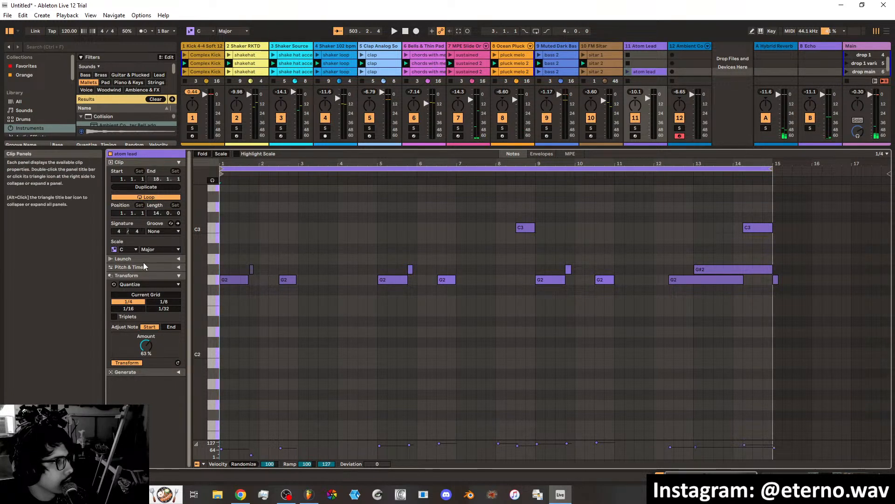
# Try a Stop follow action in the atom lead clip's launch settings.
pyautogui.click(179, 259)
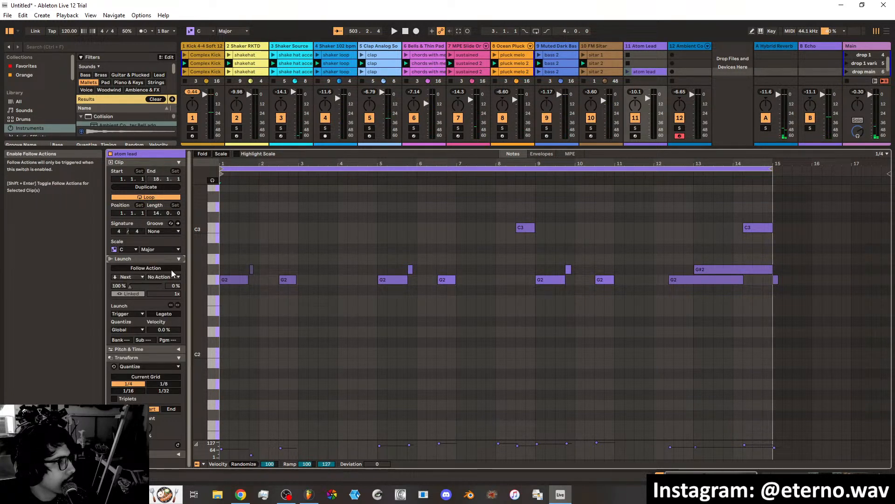
pyautogui.click(148, 269)
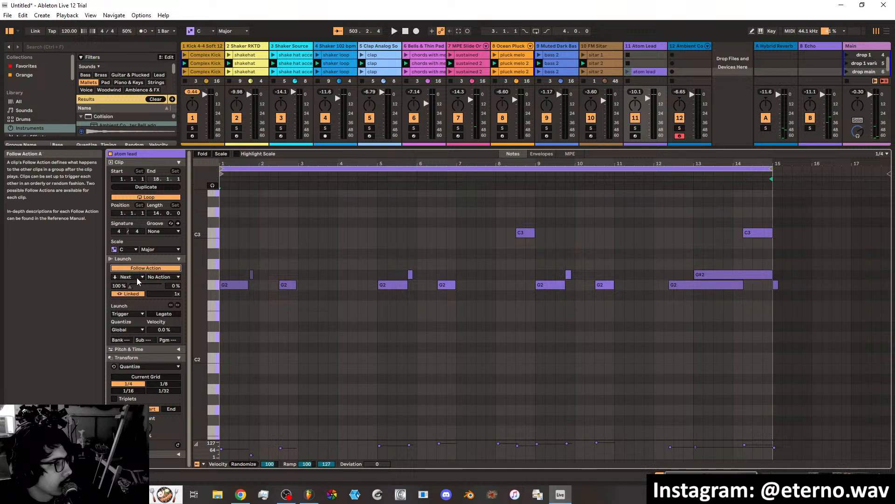
pyautogui.click(138, 278)
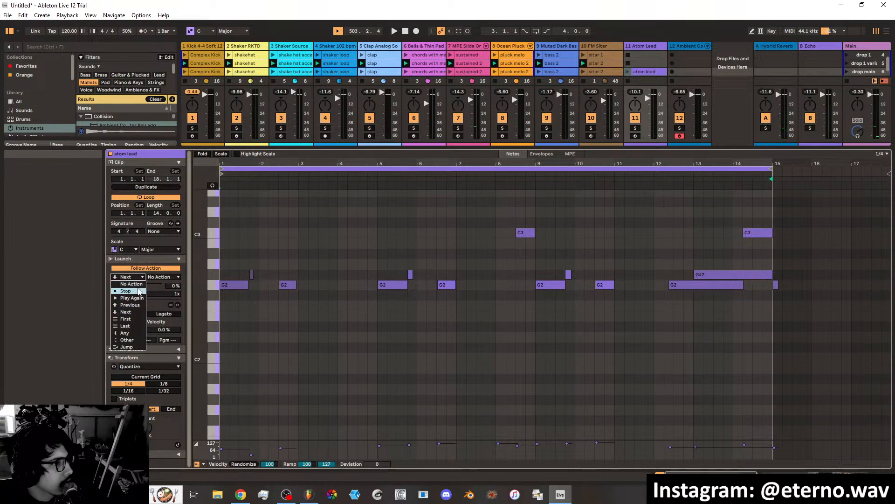
pyautogui.click(126, 290)
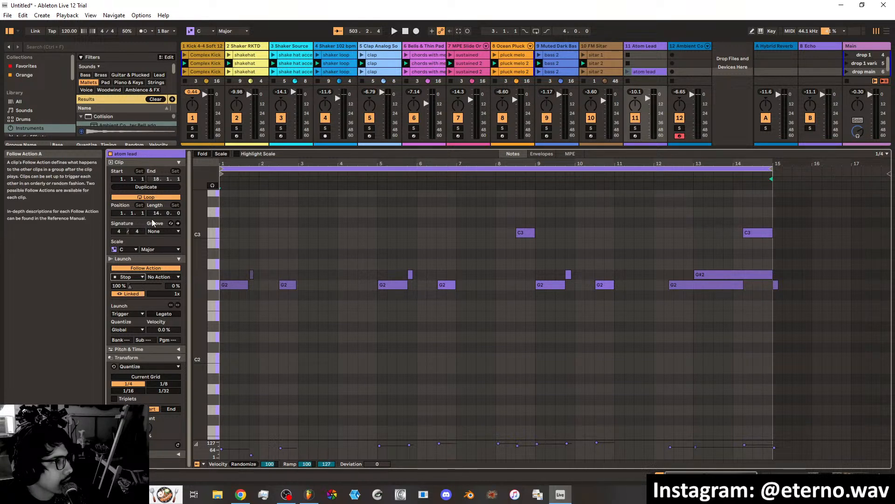
pyautogui.click(139, 269)
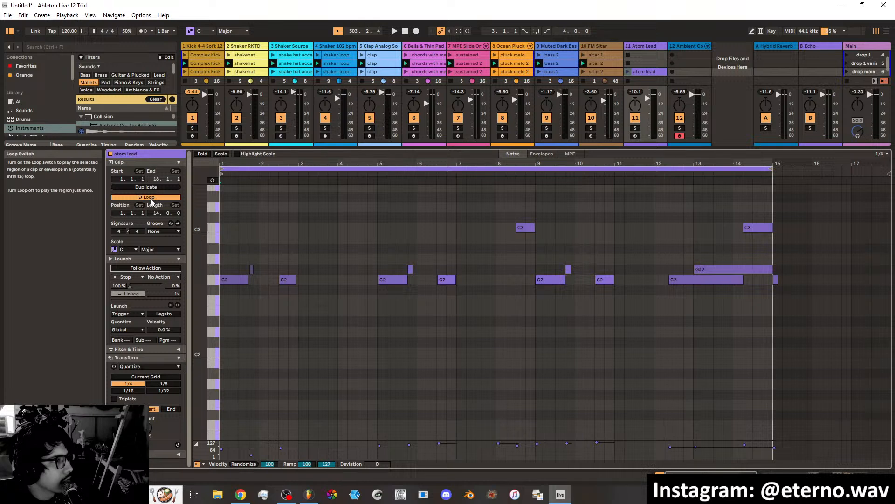
# Turn off looping for the atom lead clip and launch it to hear it play with the drop main parts.
pyautogui.click(147, 197)
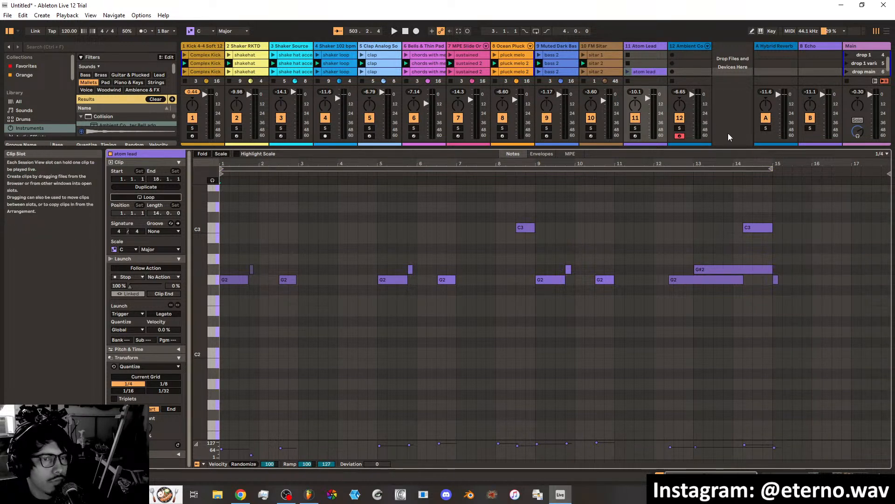
pyautogui.click(629, 72)
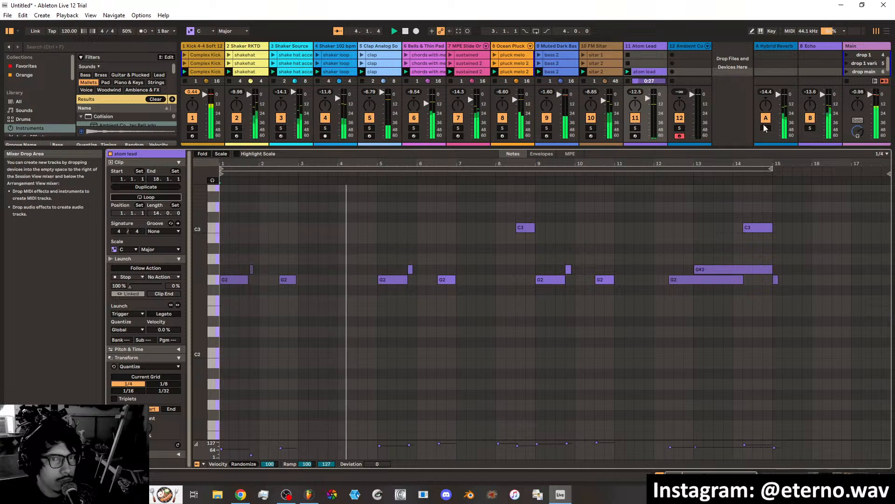
pyautogui.click(819, 477)
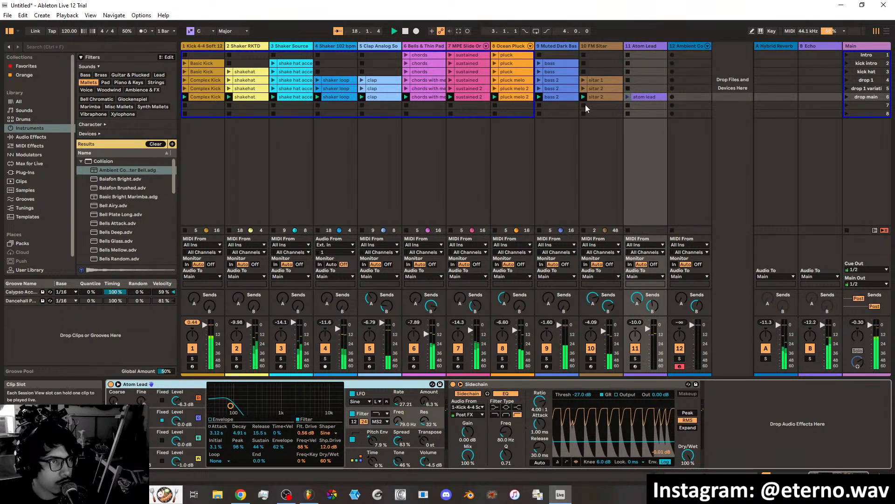
# Lengthen the atom lead clip's last G2 note, at bar 15, to about three beats.
pyautogui.doubleClick(642, 96)
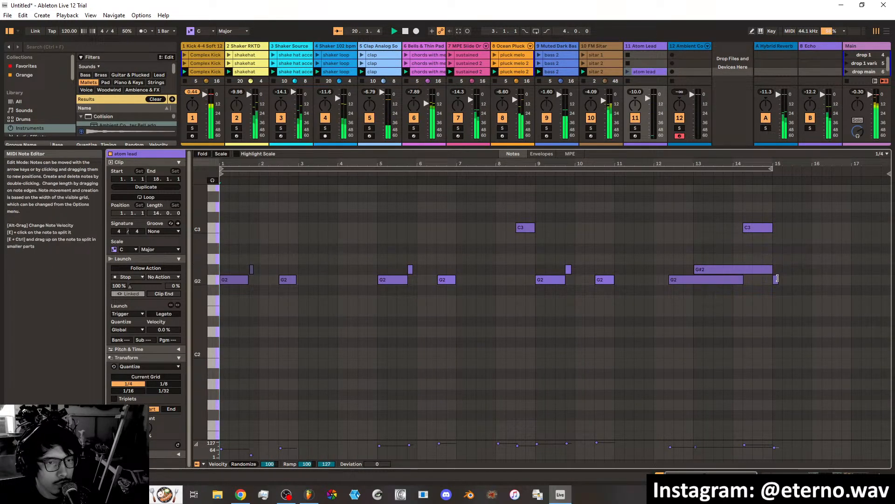
pyautogui.moveTo(778, 279); pyautogui.dragTo(801, 280)
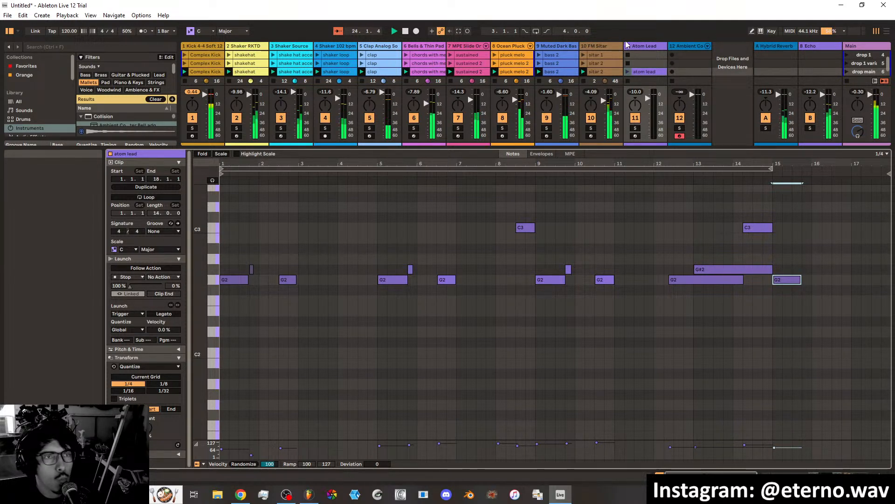
# Play the intro scene and select the Ambient Computer Bell track to try it over the intro parts.
pyautogui.press('1')
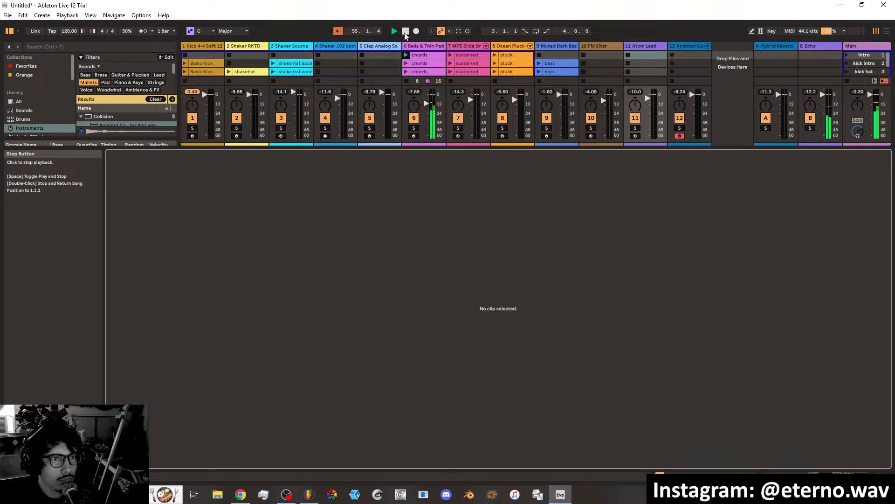
pyautogui.click(682, 47)
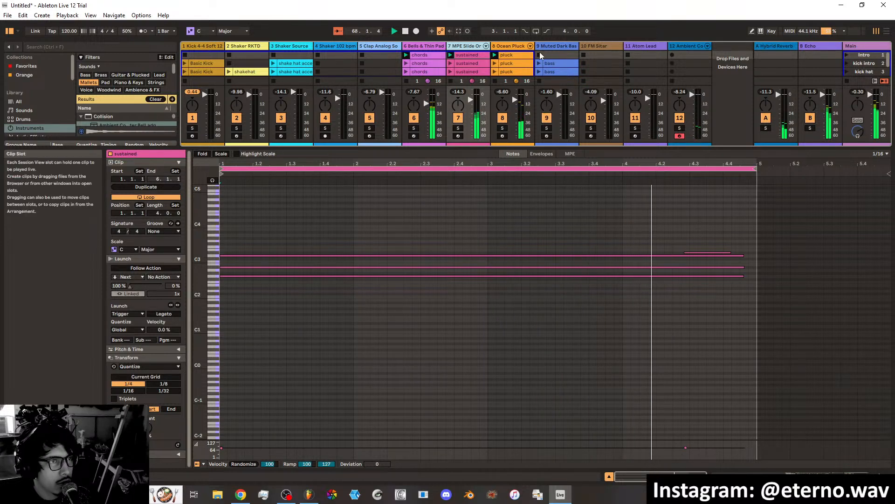
# Insert an EQ Eight from the Favorites collection between Corpus and Sidechain on the Ocean Pluck track.
pyautogui.click(515, 46)
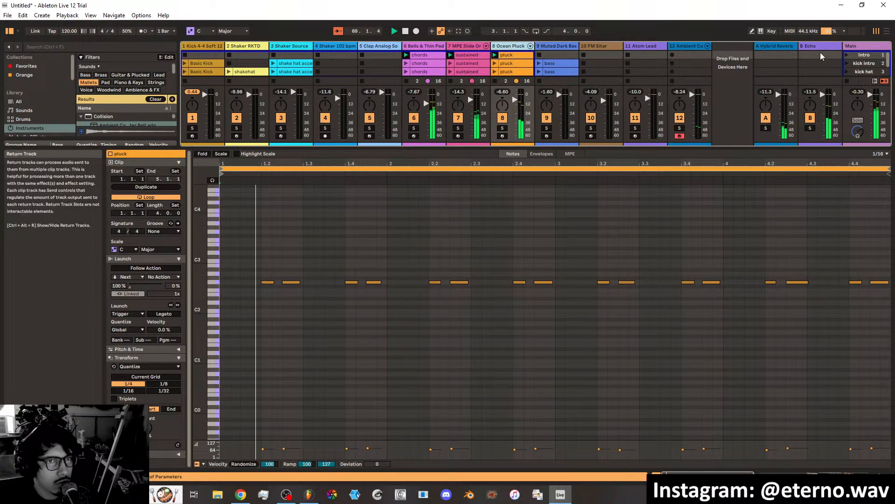
pyautogui.click(831, 476)
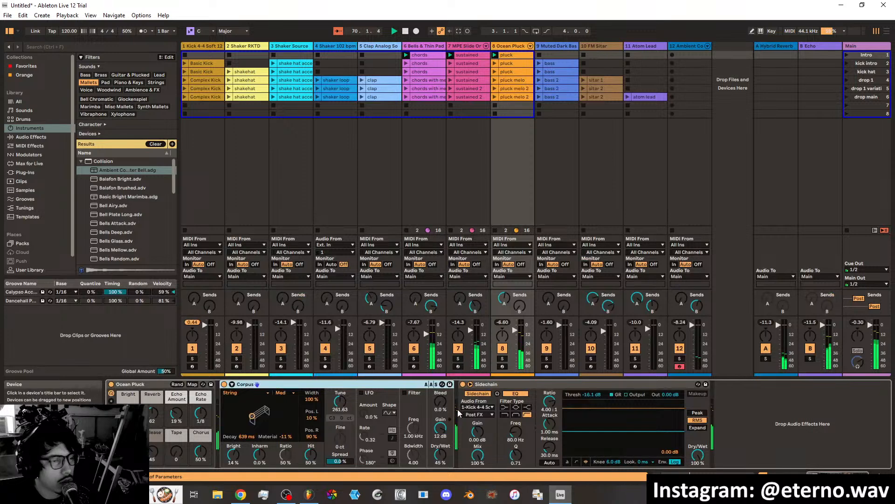
pyautogui.click(31, 111)
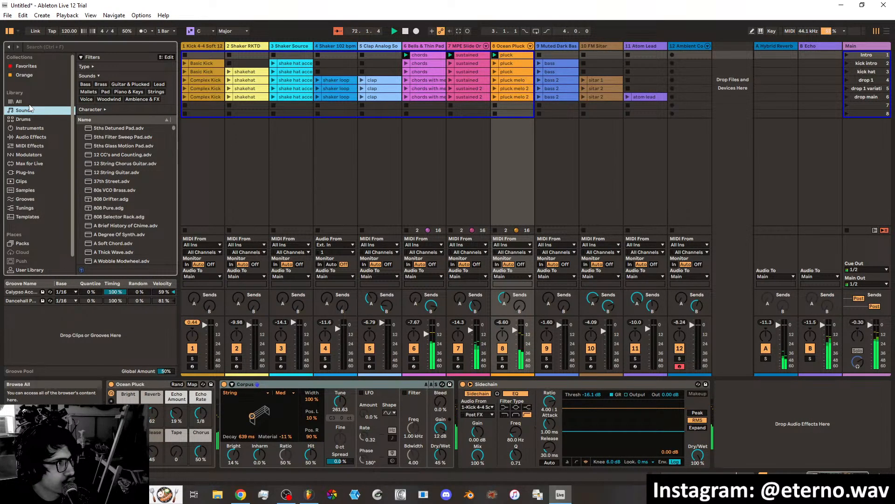
pyautogui.click(31, 136)
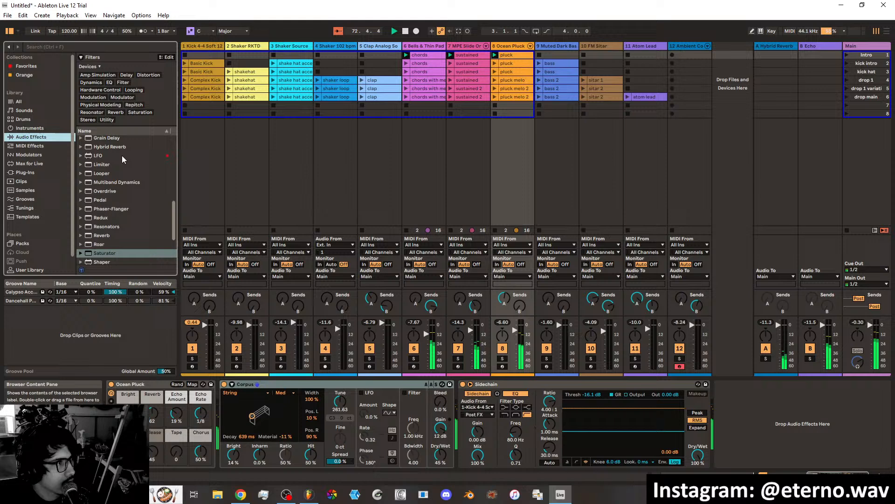
pyautogui.click(23, 65)
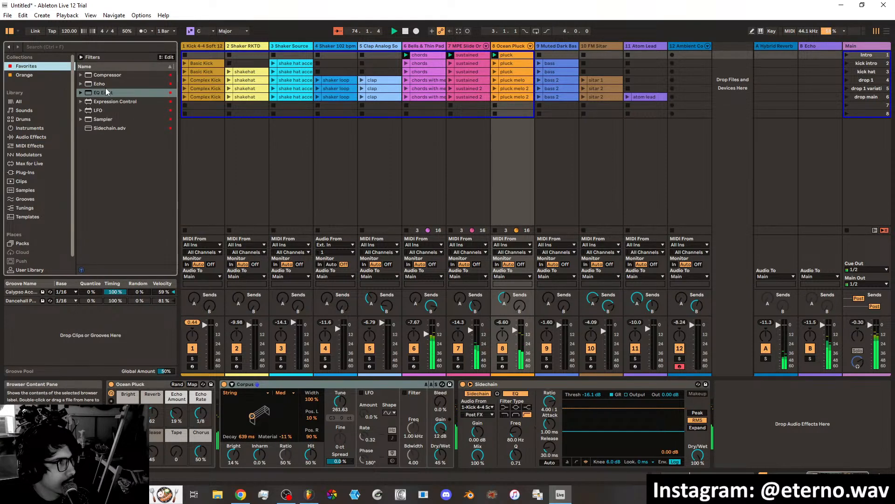
pyautogui.moveTo(107, 92); pyautogui.dragTo(461, 400)
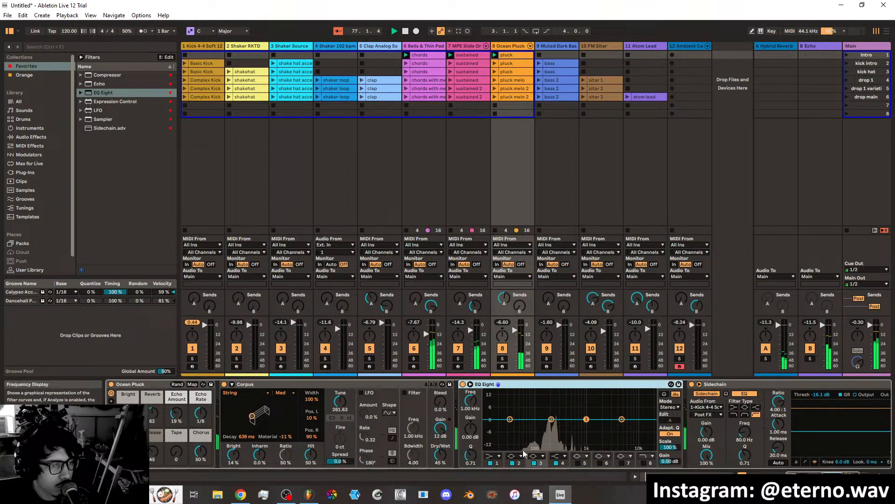
# Make band 1 of the Ocean Pluck's EQ Eight a low cut at 198 Hz with a Q of 0.29.
pyautogui.click(493, 456)
pyautogui.click(493, 400)
pyautogui.moveTo(510, 425); pyautogui.dragTo(551, 436)
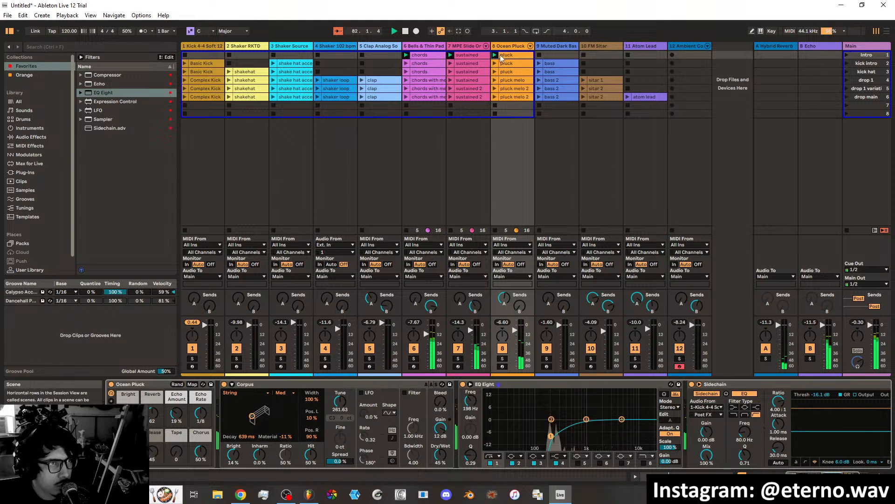
# Stop playback and start recording the performance into the Arrangement.
pyautogui.click(683, 46)
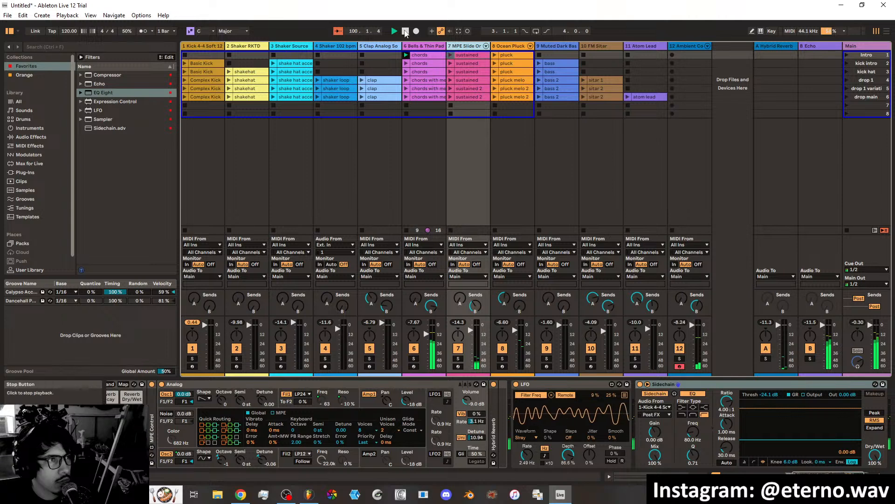
pyautogui.click(405, 32)
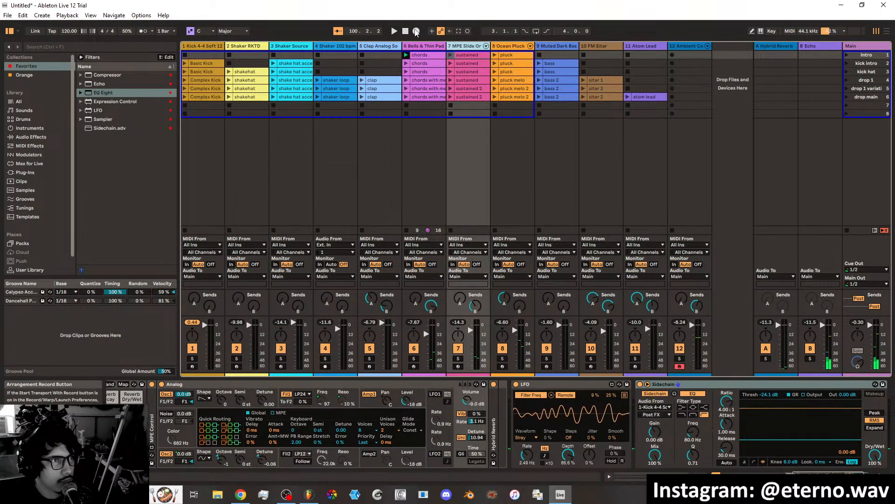
pyautogui.click(416, 31)
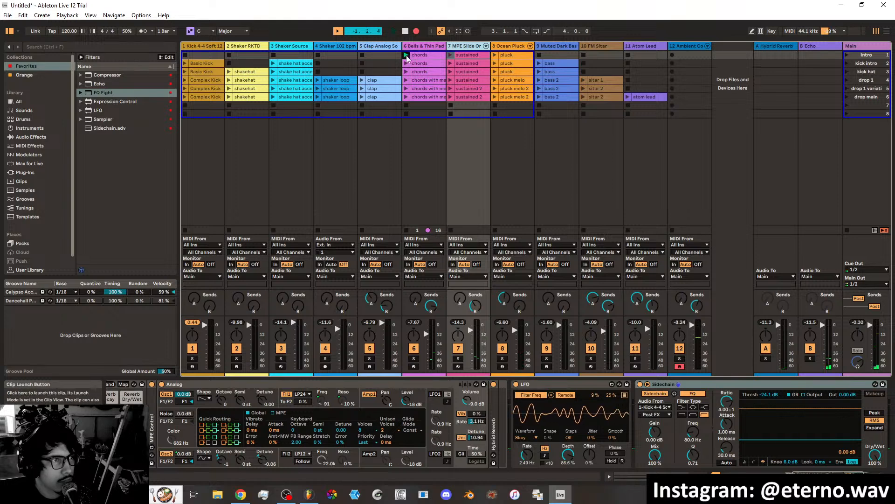
# Build up the recorded intro by launching its chords, sustained and pluck clips one after another.
pyautogui.click(407, 55)
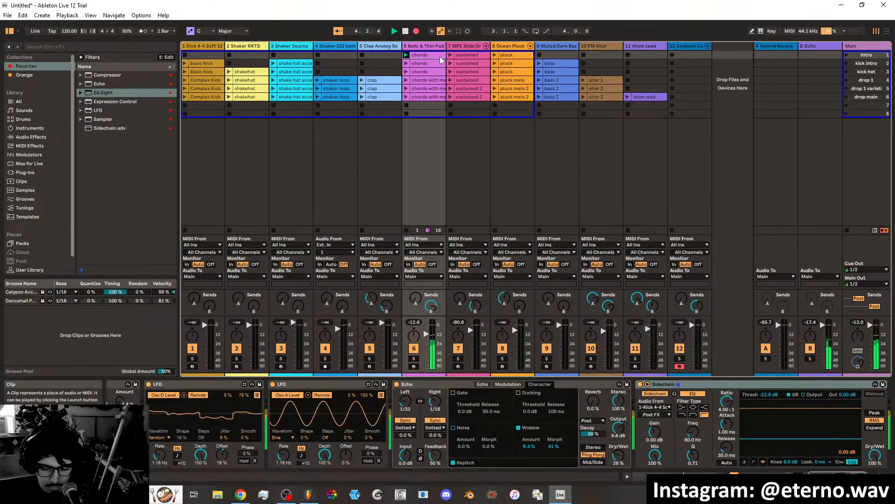
pyautogui.press('Right')
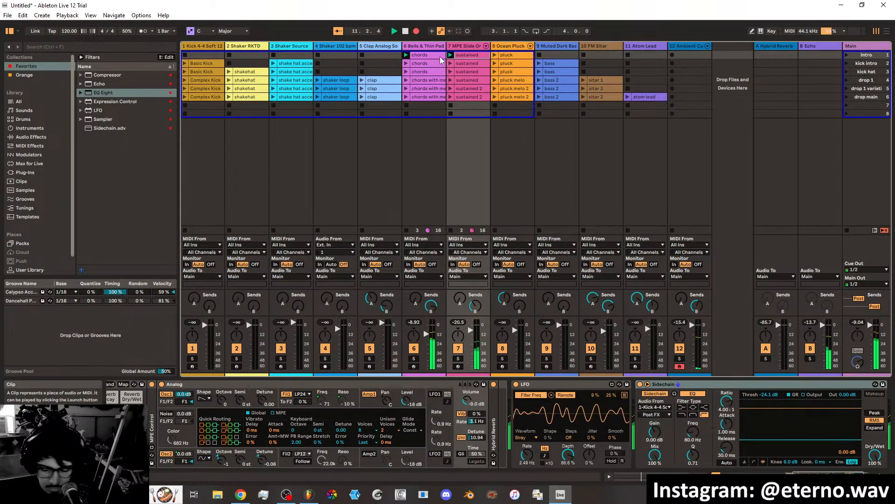
pyautogui.press('Right')
pyautogui.press('Return')
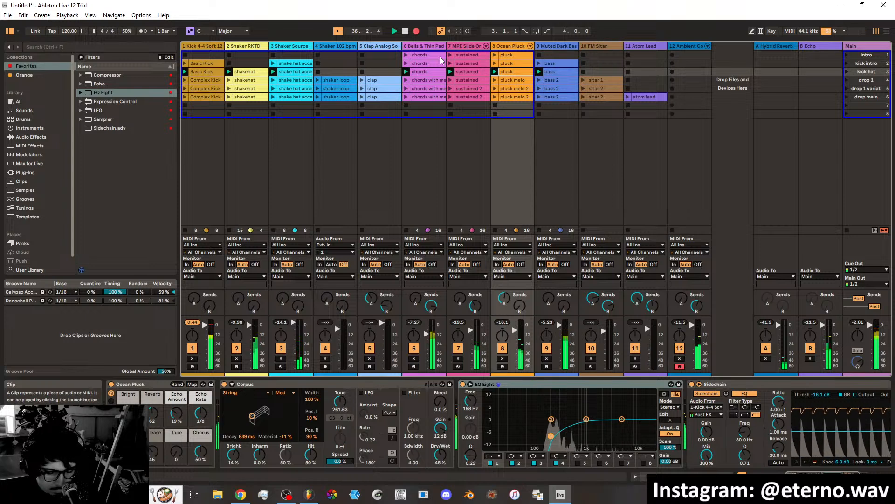
# Wind down the recorded performance from the kick hat scene by launching the kick intro scene, followed by the intro scene.
pyautogui.press('F1')
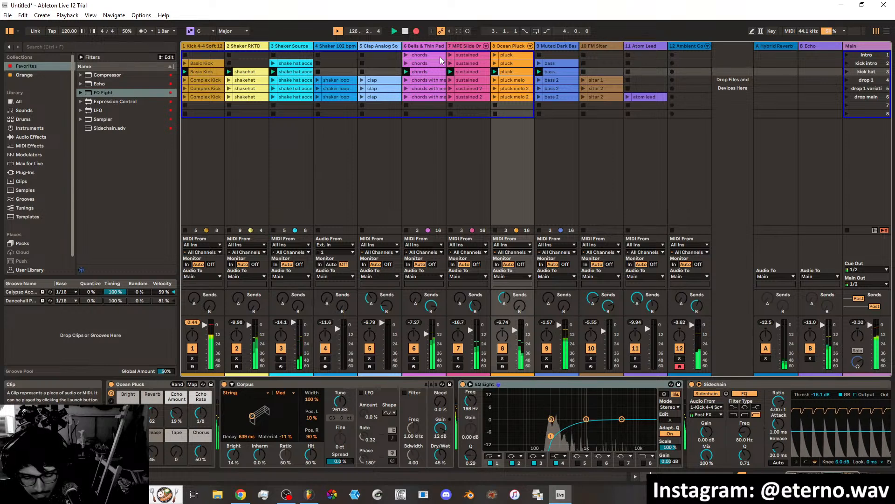
pyautogui.press('2')
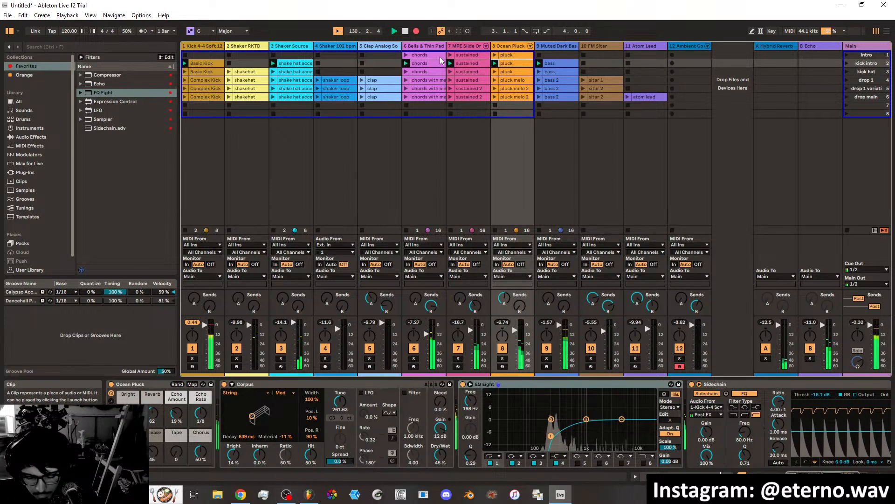
pyautogui.press('1')
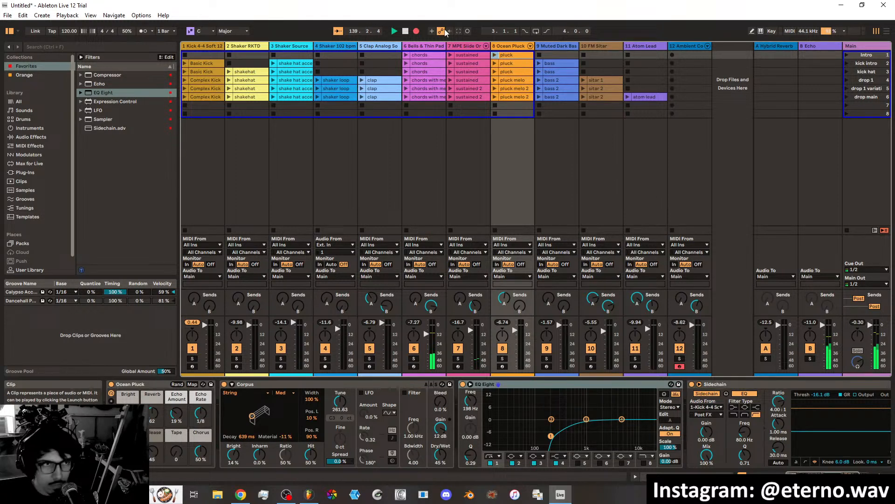
# Stop the recording, show the recorded song in Arrangement View and switch all tracks back to arrangement playback.
pyautogui.click(405, 31)
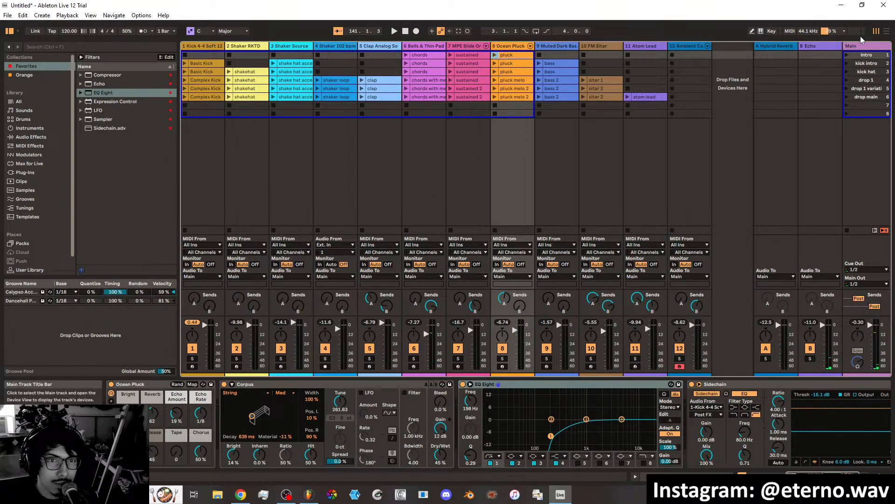
pyautogui.click(886, 33)
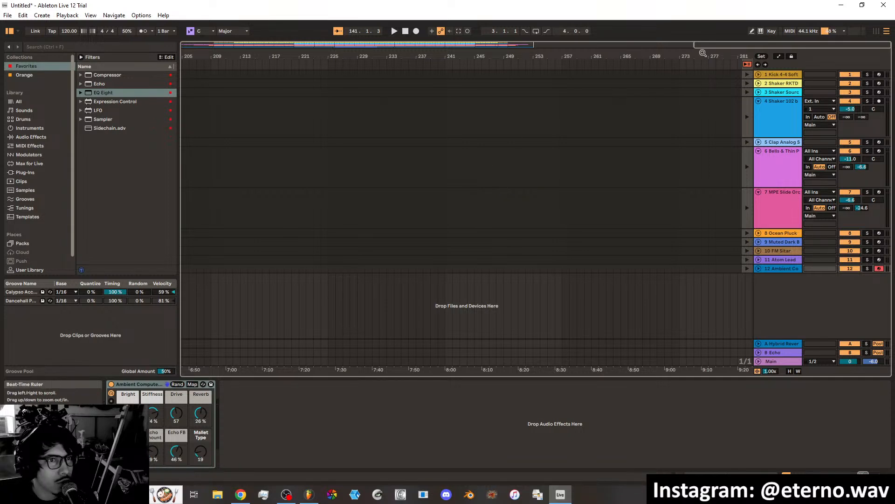
pyautogui.moveTo(703, 48); pyautogui.dragTo(244, 47)
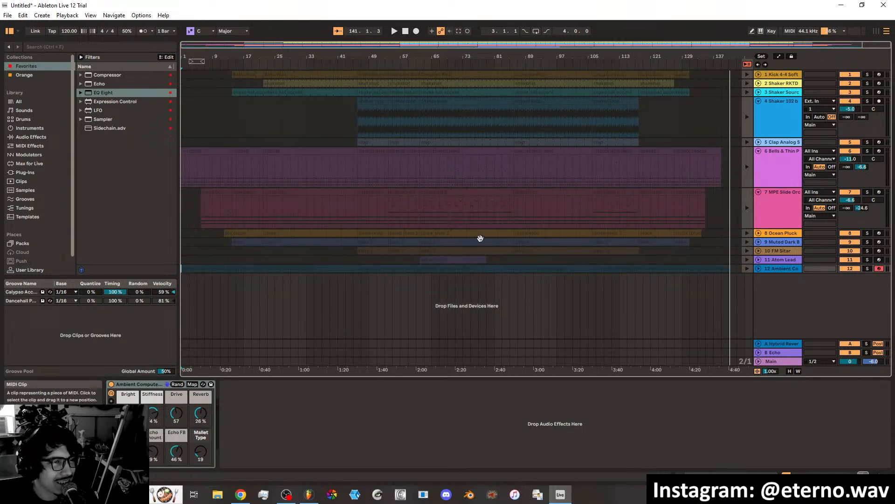
pyautogui.click(747, 64)
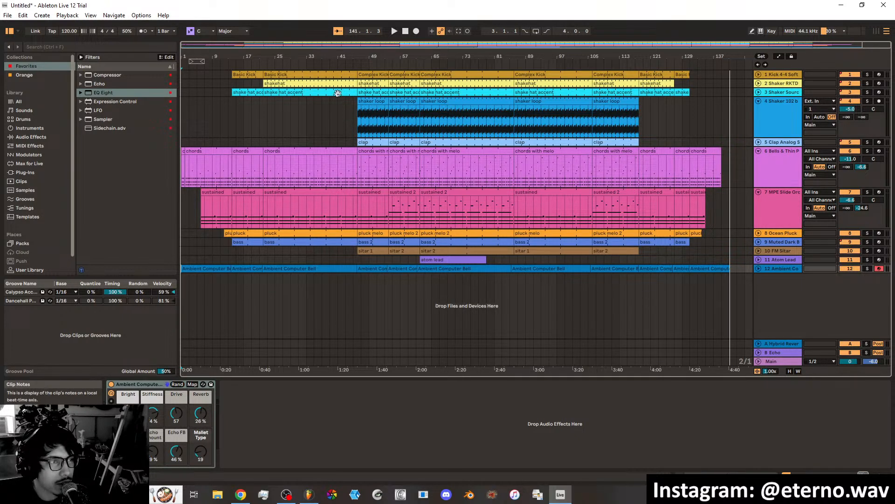
# Set the arrangement's loop to start at bar 1 and span 144 bars, covering the whole recorded song.
pyautogui.moveTo(196, 61); pyautogui.dragTo(189, 61)
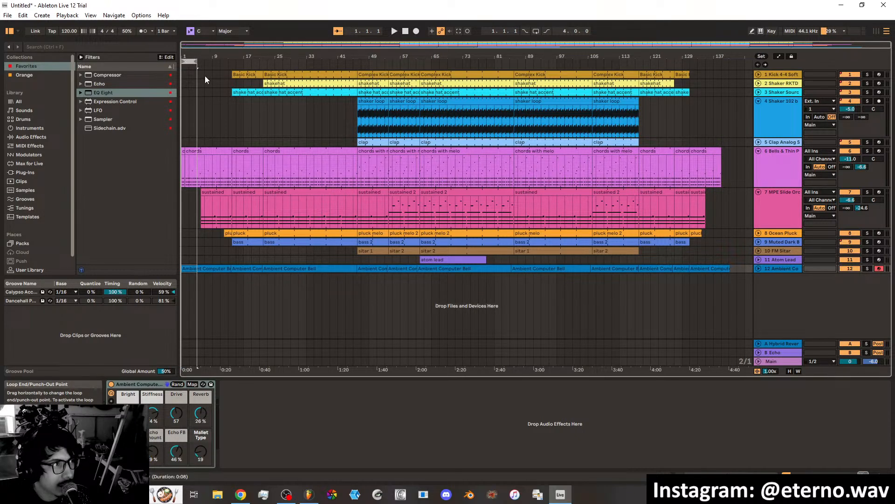
pyautogui.click(205, 77)
pyautogui.moveTo(200, 61); pyautogui.dragTo(743, 65)
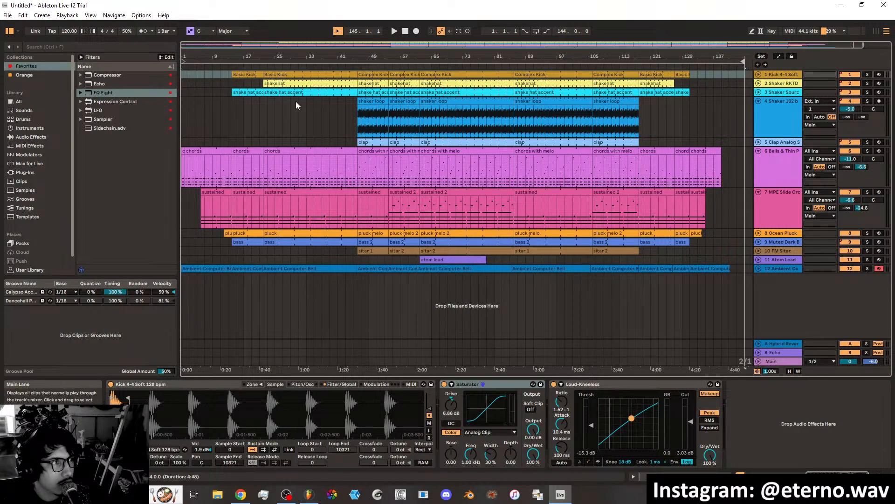
pyautogui.click(405, 31)
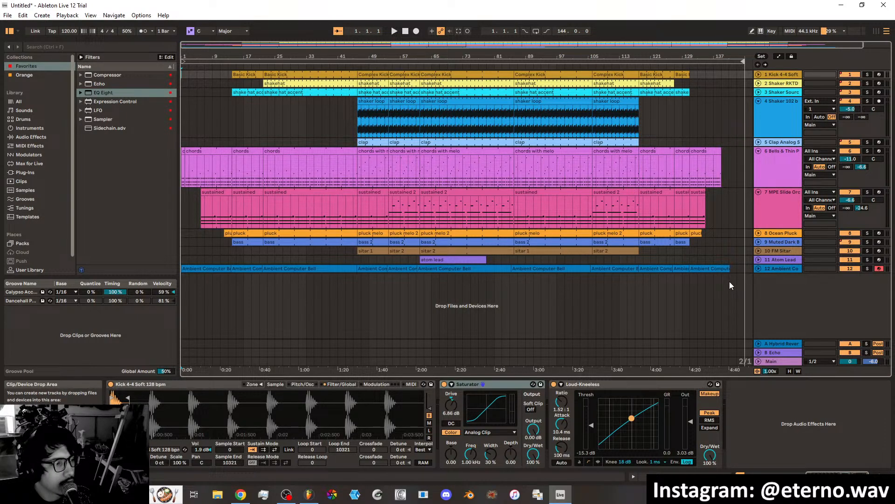
# Audition the arrangement just past its ending and restart playback from the beginning of the song.
pyautogui.click(729, 68)
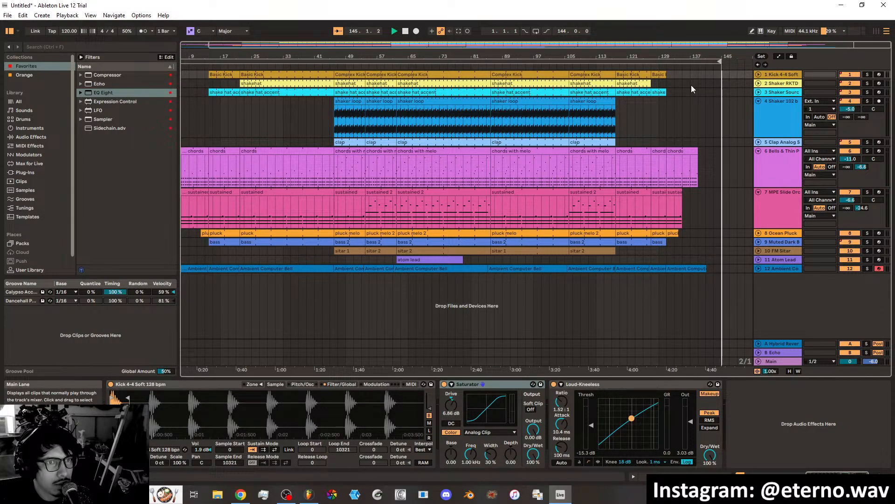
pyautogui.click(405, 31)
pyautogui.click(405, 32)
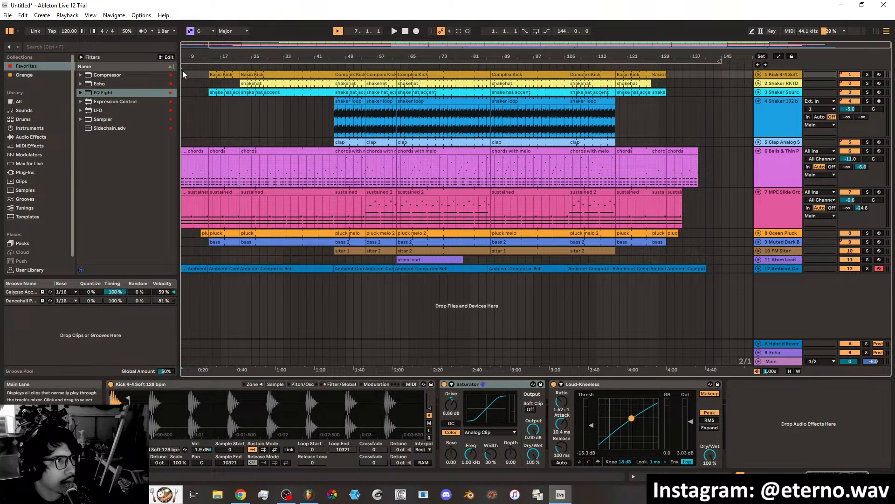
pyautogui.click(395, 31)
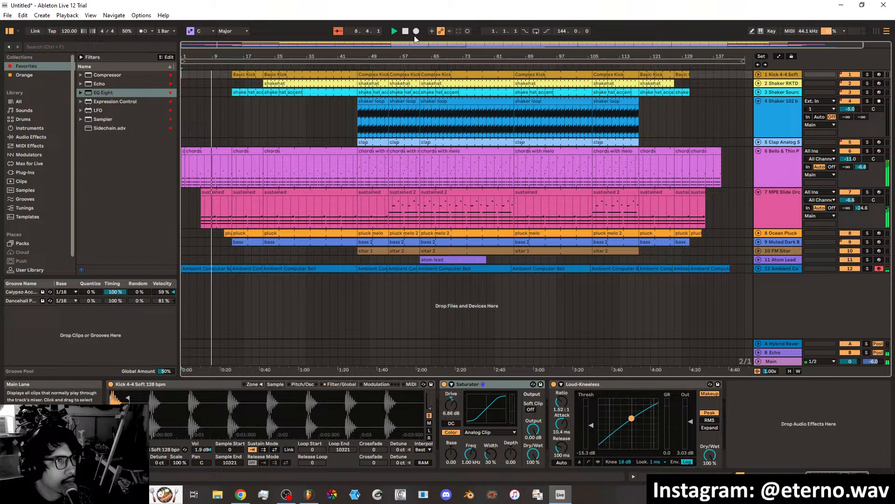
pyautogui.click(396, 33)
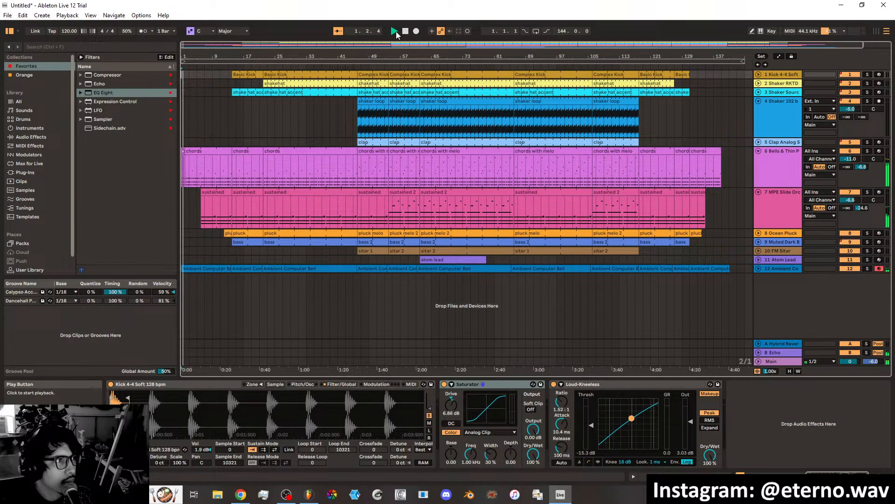
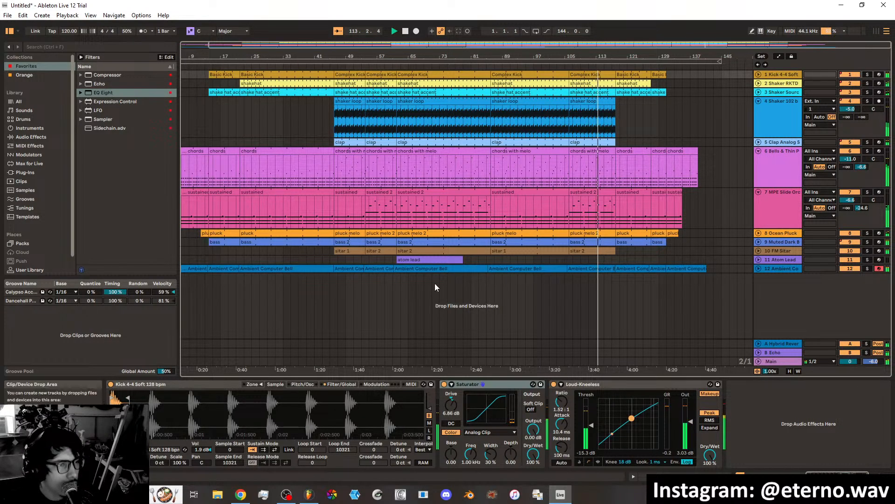
pyautogui.click(438, 257)
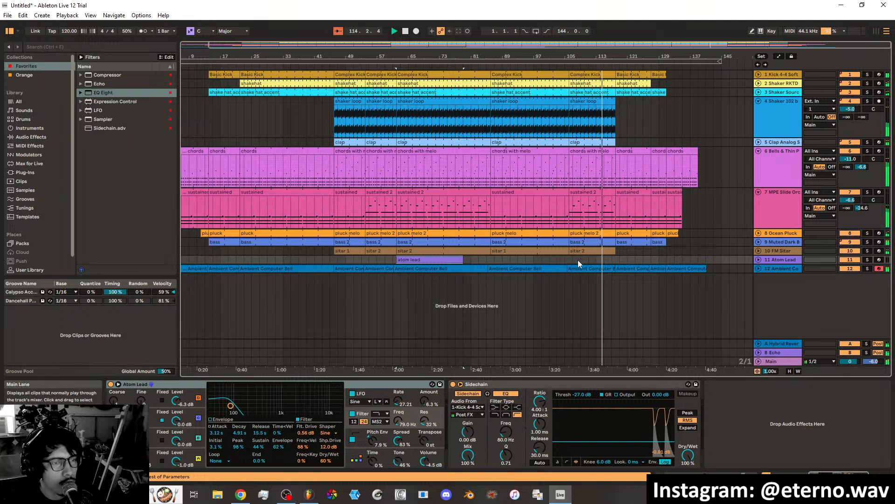
pyautogui.doubleClick(570, 259)
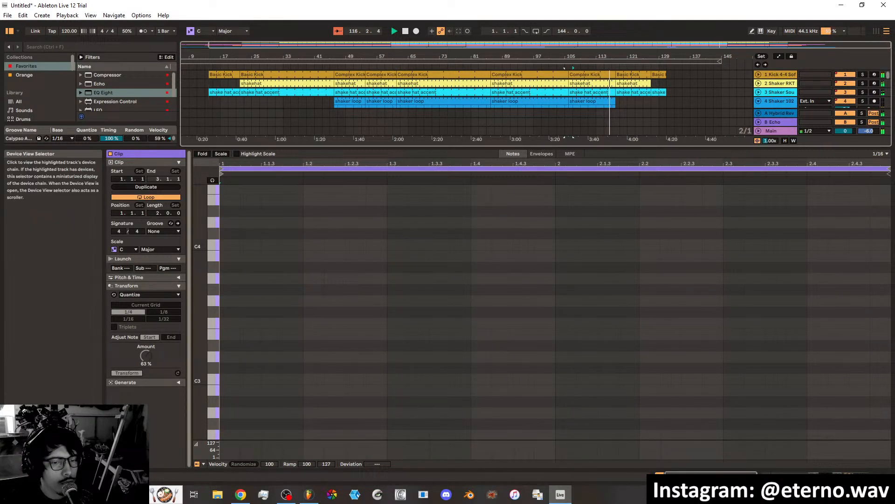
pyautogui.click(793, 472)
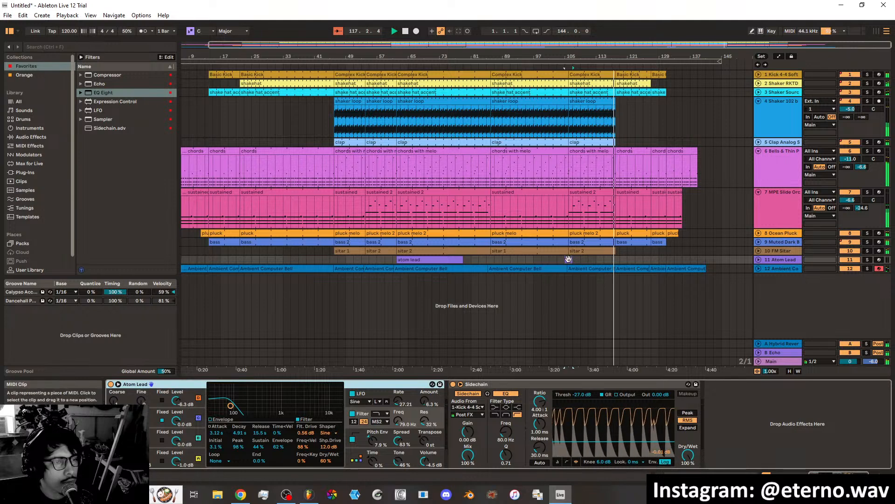
pyautogui.click(568, 259)
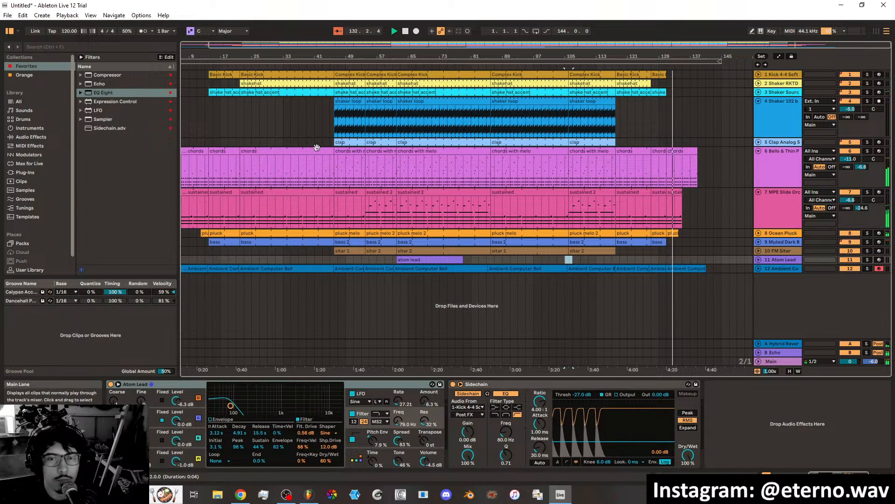
# Stop playback and save the Live Set as "2nd day in ableton" in the FIRST ABLETON TRACK Project folder.
pyautogui.click(404, 33)
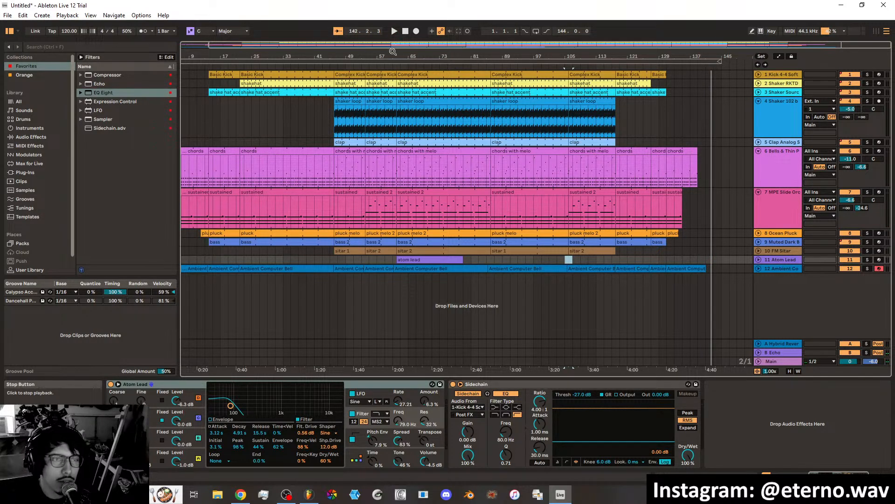
pyautogui.click(7, 15)
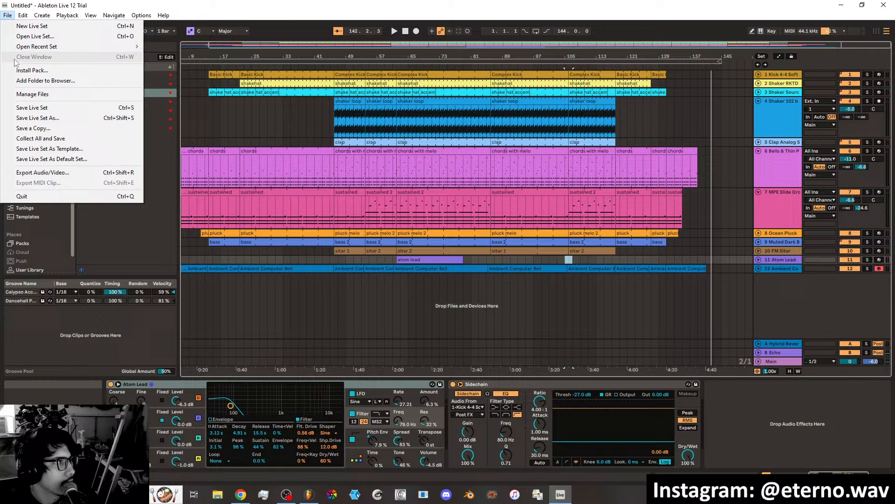
pyautogui.click(29, 107)
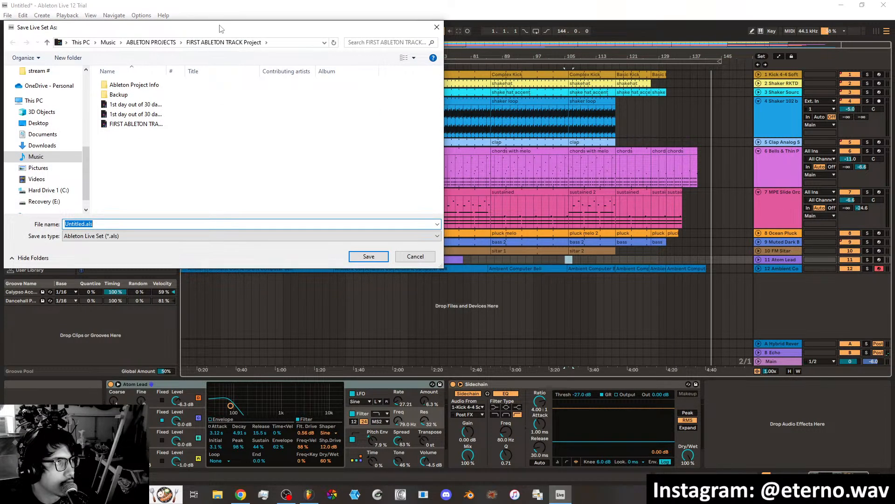
pyautogui.moveTo(219, 26); pyautogui.dragTo(373, 47)
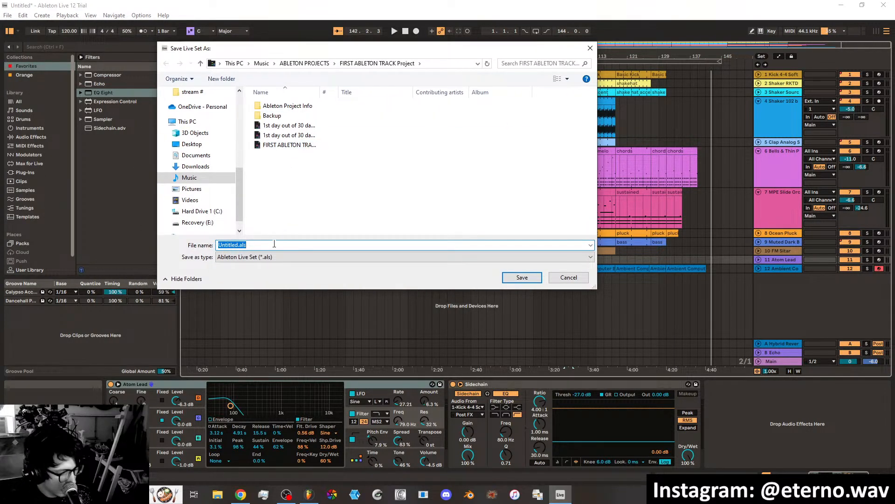
pyautogui.write('2nd day ')
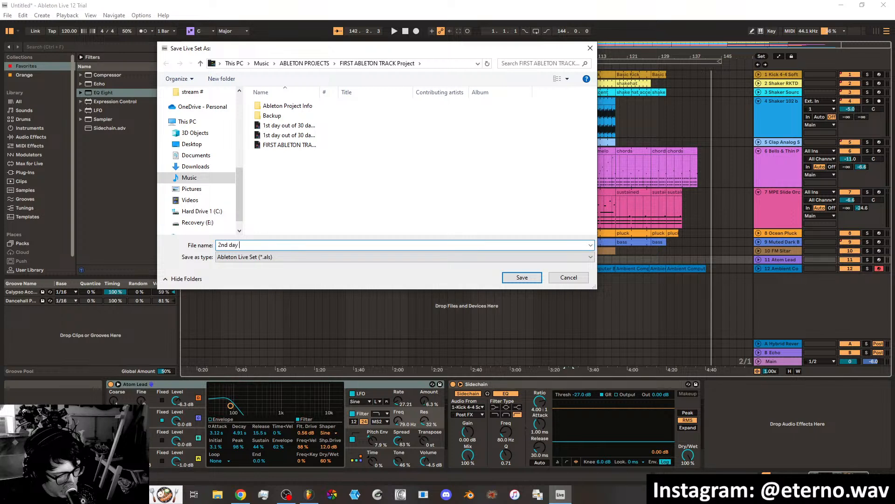
pyautogui.write('in ableton')
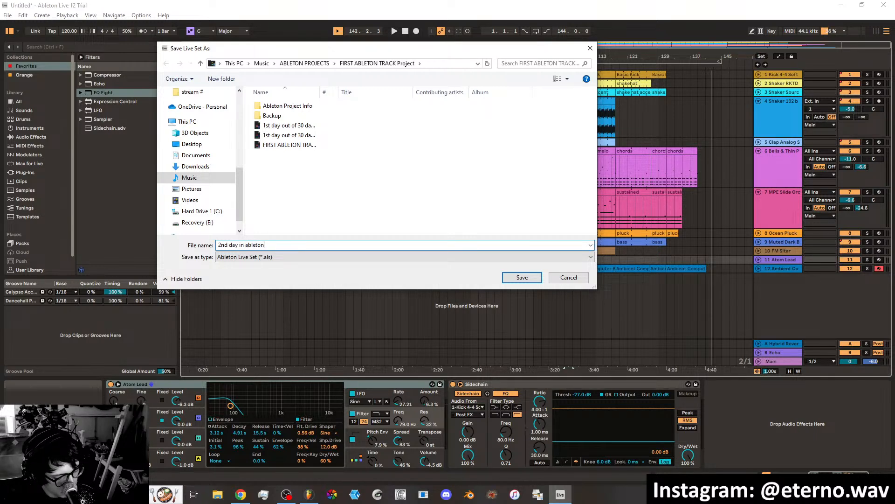
pyautogui.click(512, 276)
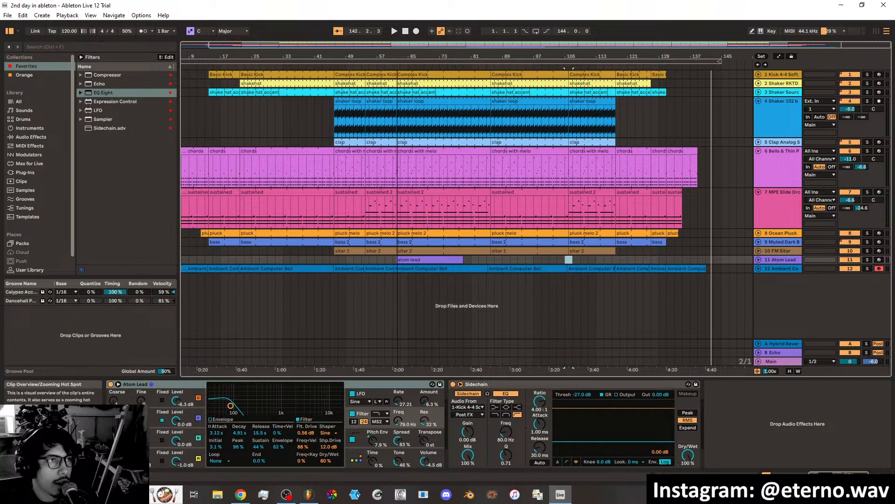
# Compare the whole recorded arrangement from bar 1 with the Session View scenes, ending in Arrangement View.
pyautogui.moveTo(417, 45); pyautogui.dragTo(370, 45)
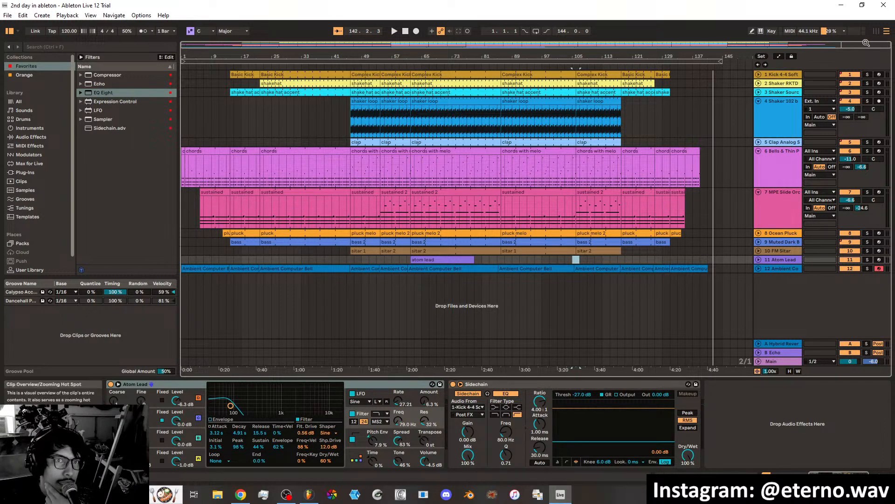
pyautogui.click(876, 32)
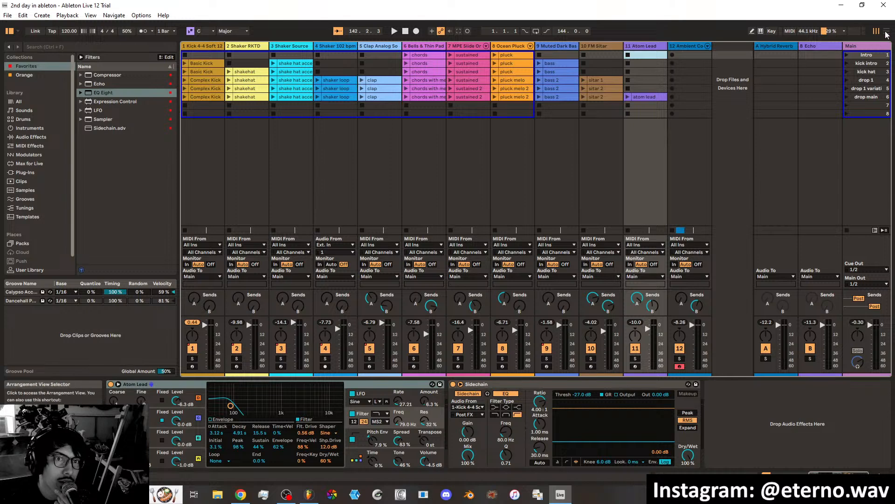
pyautogui.press('Tab')
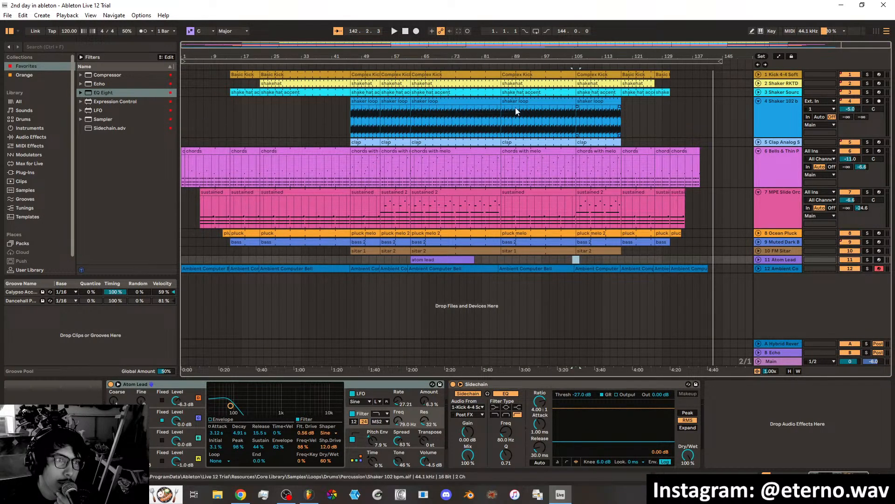
pyautogui.click(877, 32)
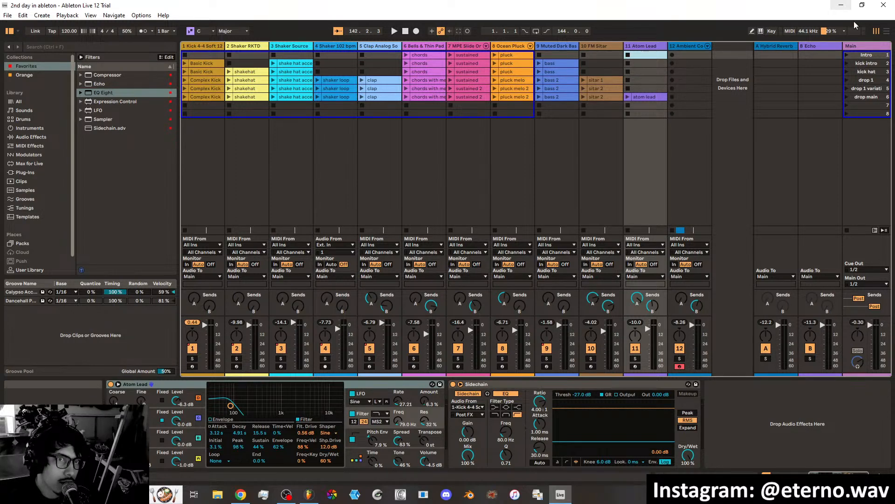
pyautogui.click(887, 31)
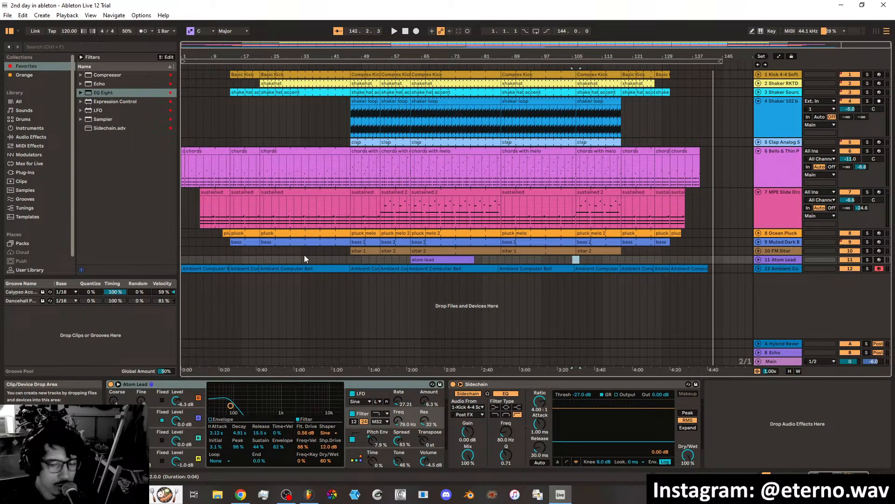
# Examine the rendered track choices and render range in the audio export settings, and close them without exporting.
pyautogui.click(8, 15)
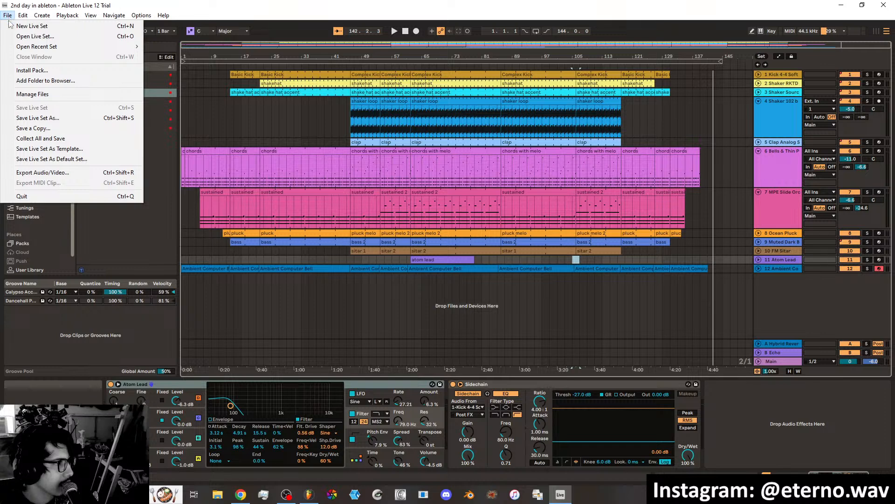
pyautogui.click(62, 174)
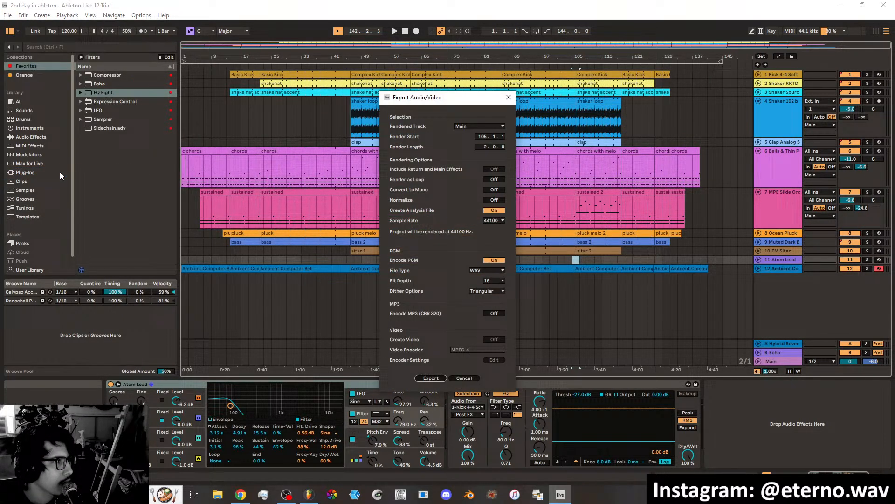
pyautogui.click(466, 127)
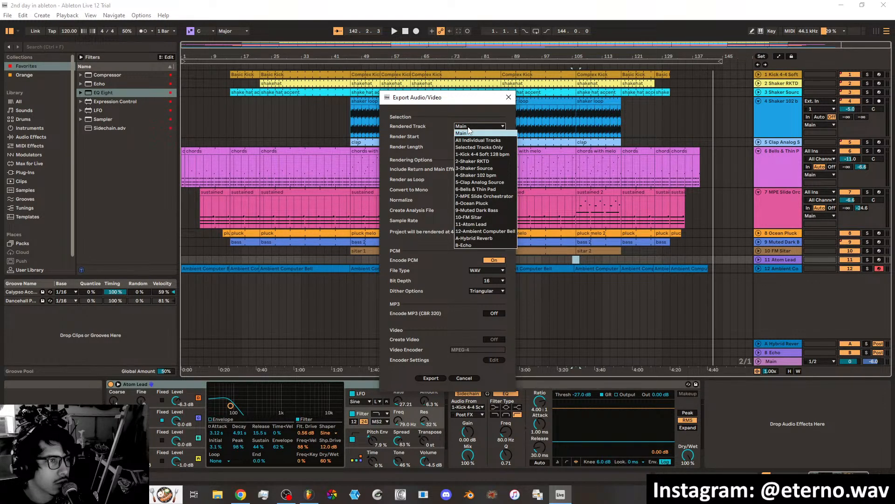
pyautogui.click(468, 127)
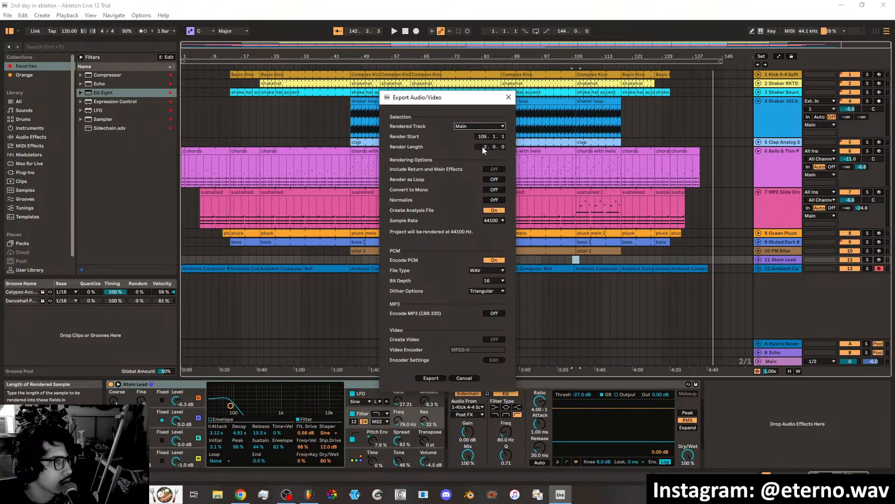
pyautogui.click(476, 127)
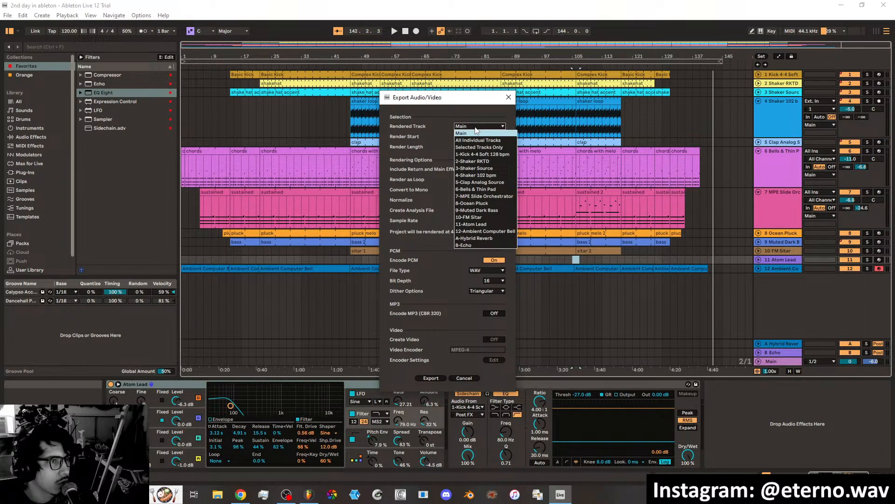
pyautogui.click(475, 127)
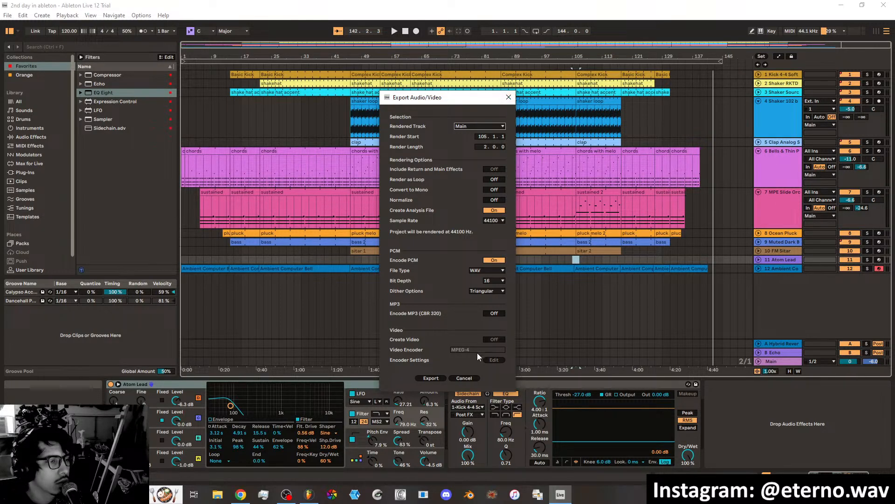
pyautogui.click(464, 377)
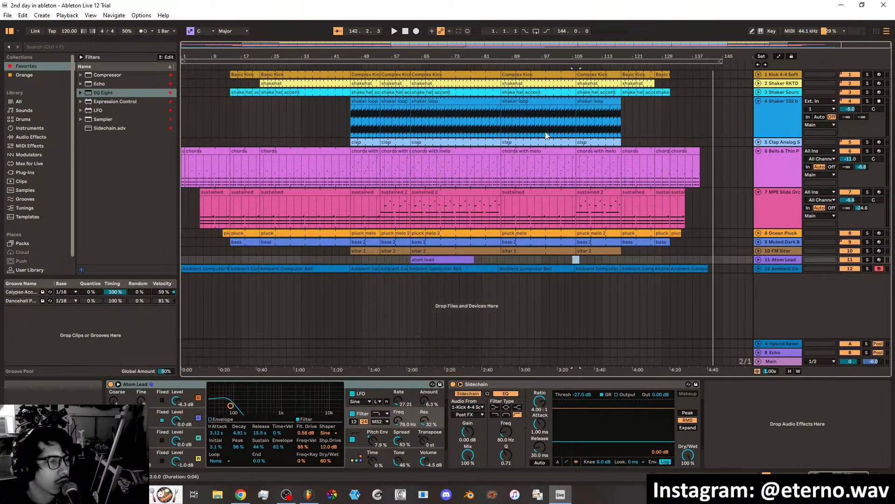
# Select the full 144-bar loop range across all tracks as the export range and stop playback.
pyautogui.click(571, 65)
pyautogui.click(553, 62)
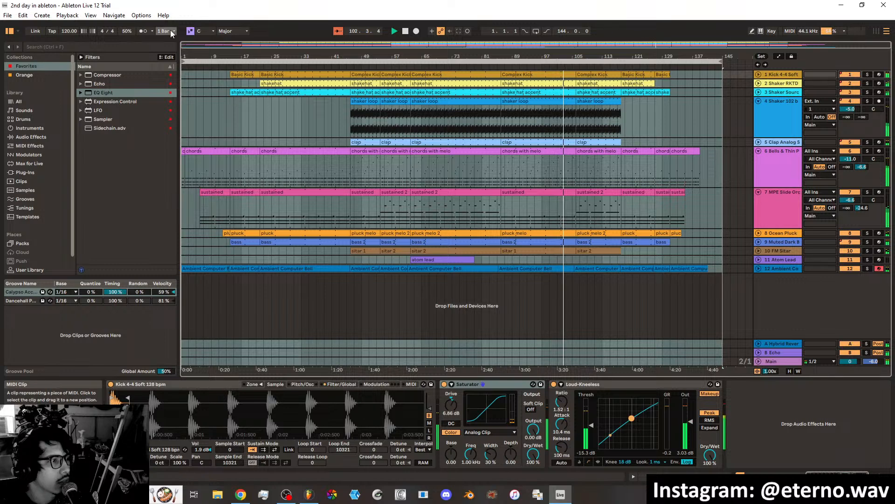
pyautogui.click(8, 15)
pyautogui.click(35, 172)
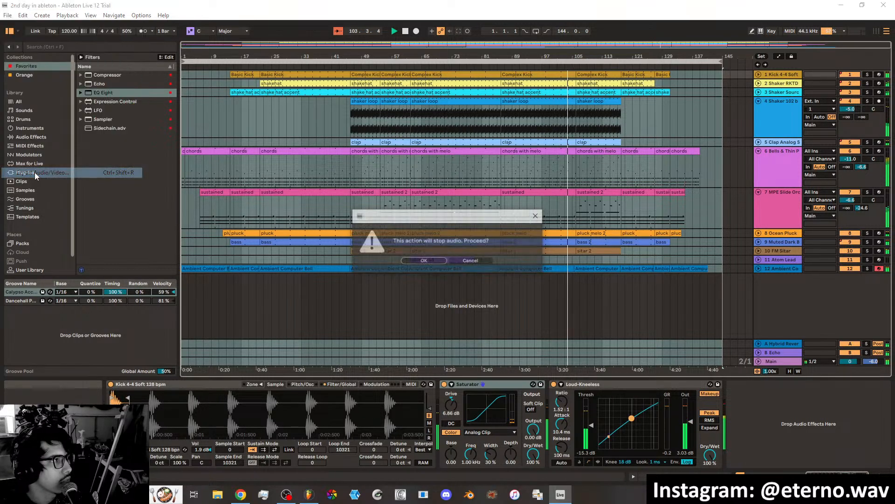
pyautogui.click(464, 261)
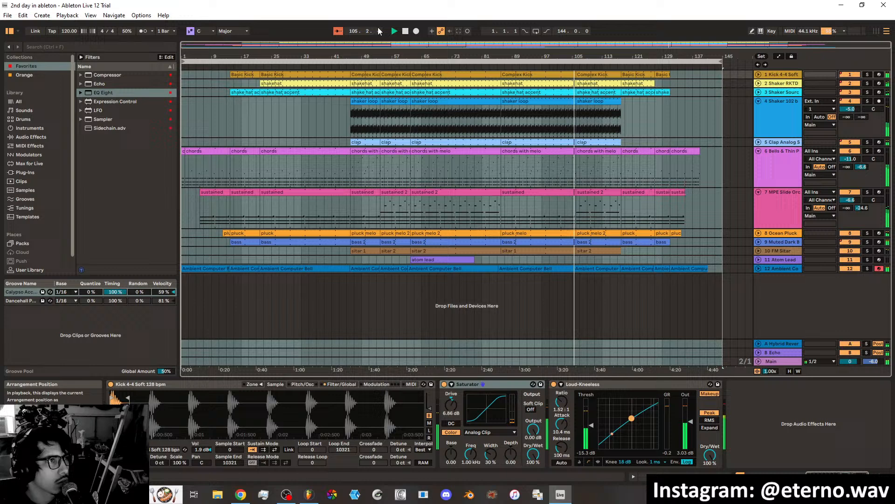
pyautogui.click(405, 31)
pyautogui.click(184, 169)
pyautogui.hotkey('ctrl', 'a')
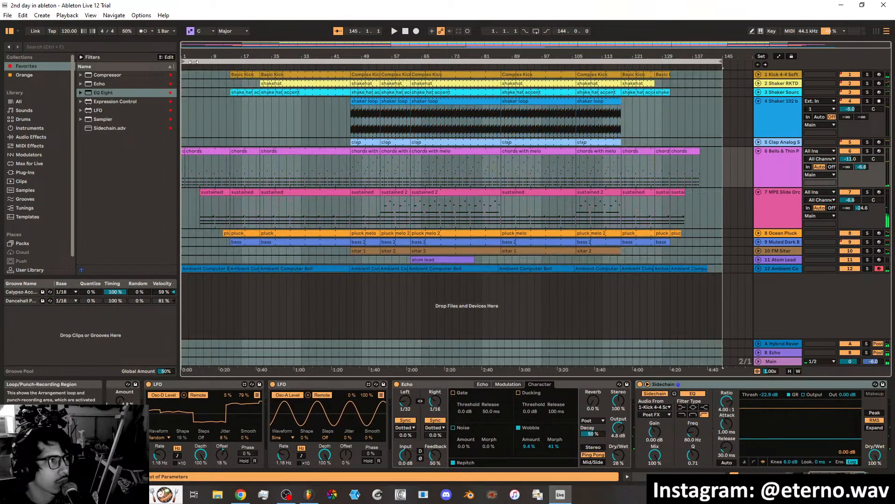
# Open the audio export settings for the selected song range and set the WAV bit depth to 24.
pyautogui.click(8, 16)
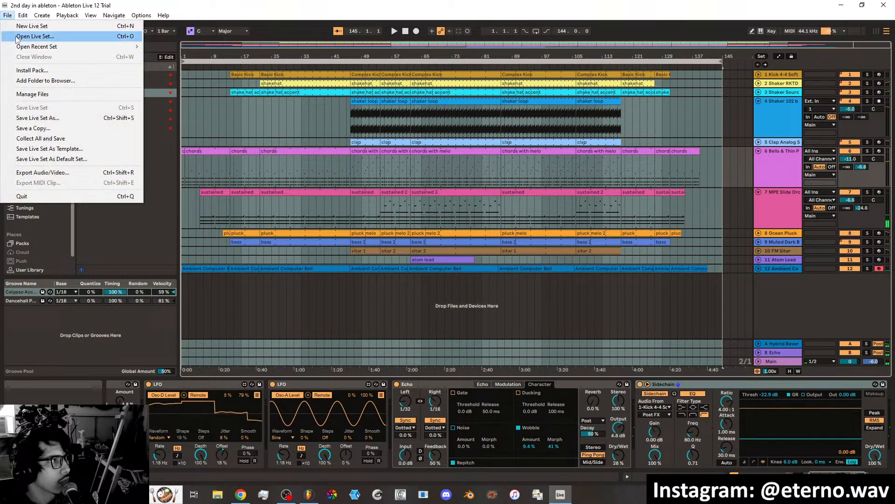
pyautogui.click(38, 173)
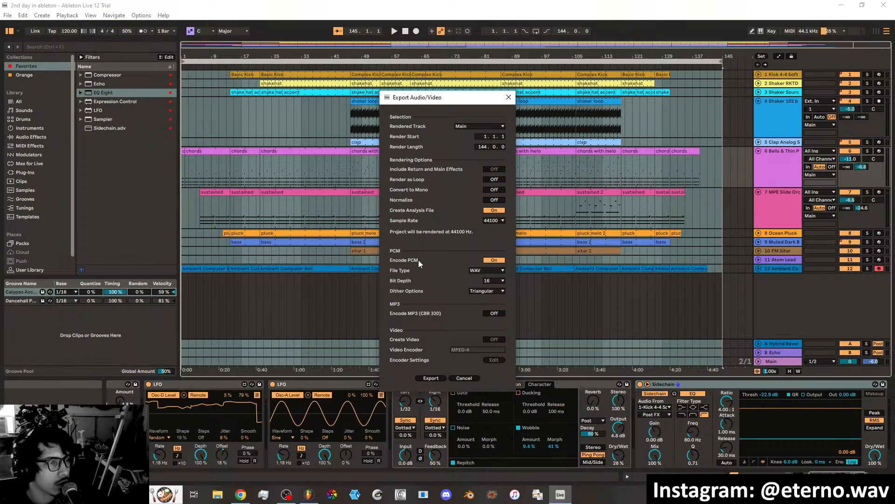
pyautogui.click(491, 281)
pyautogui.click(490, 295)
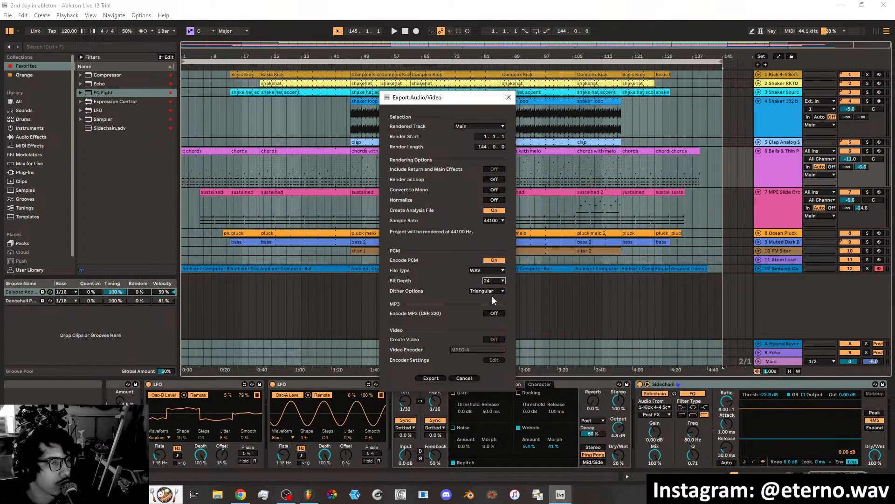
# Examine the available dither options for the WAV export and keep Triangular selected.
pyautogui.click(485, 291)
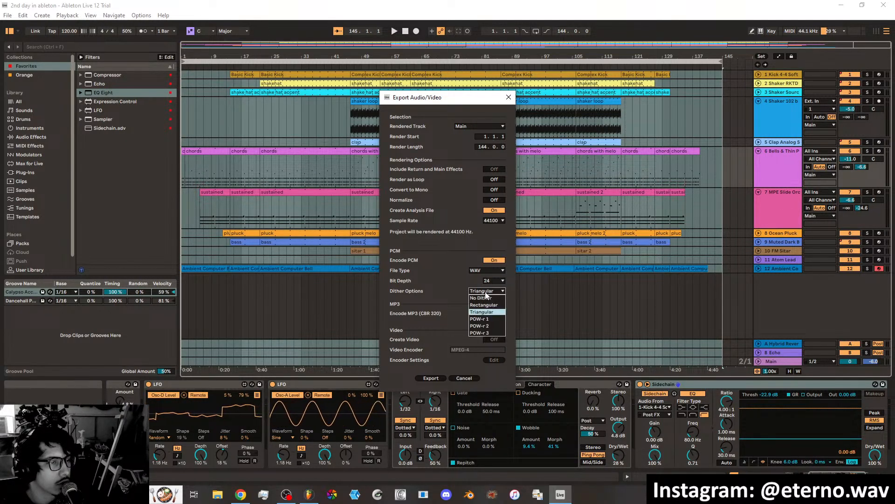
pyautogui.click(486, 292)
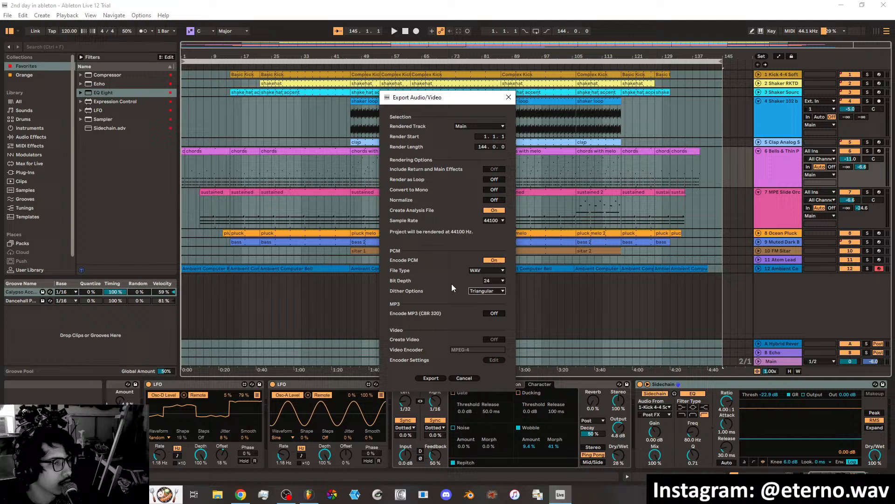
pyautogui.click(485, 290)
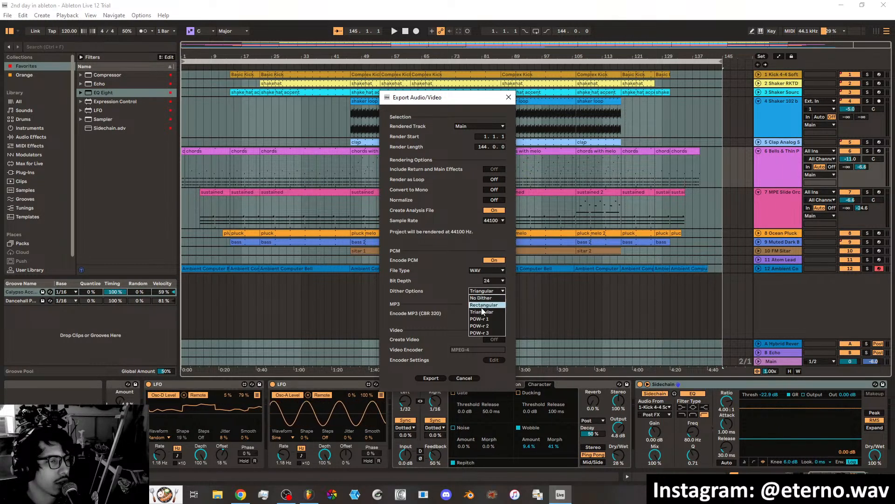
pyautogui.click(445, 295)
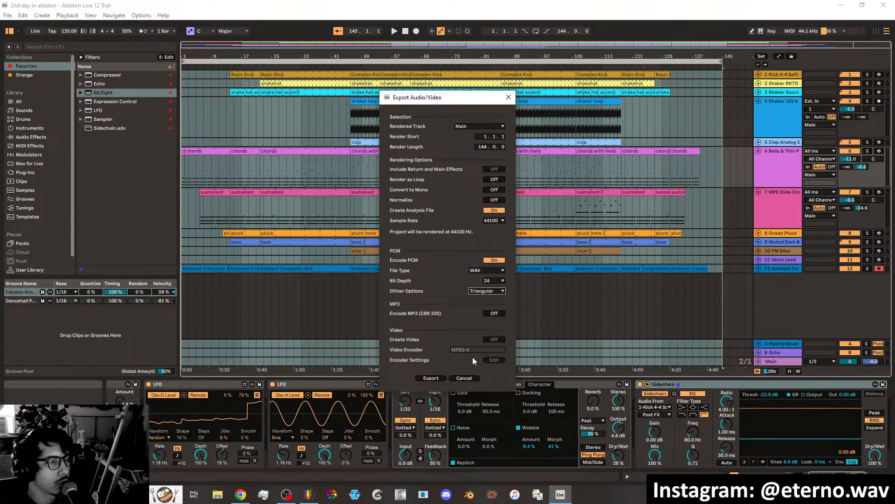
# Start the export and create a folder named "Exported Tracks" inside the FIRST ABLETON TRACK Project folder as its destination.
pyautogui.click(437, 378)
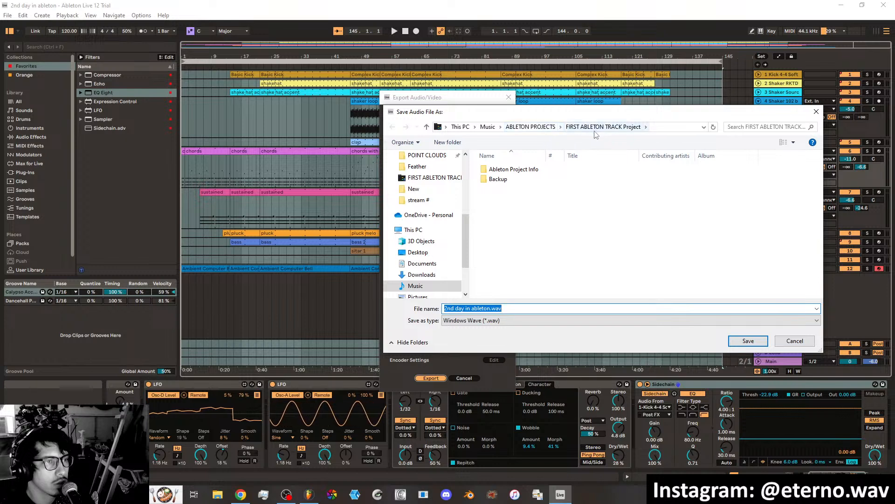
pyautogui.click(438, 143)
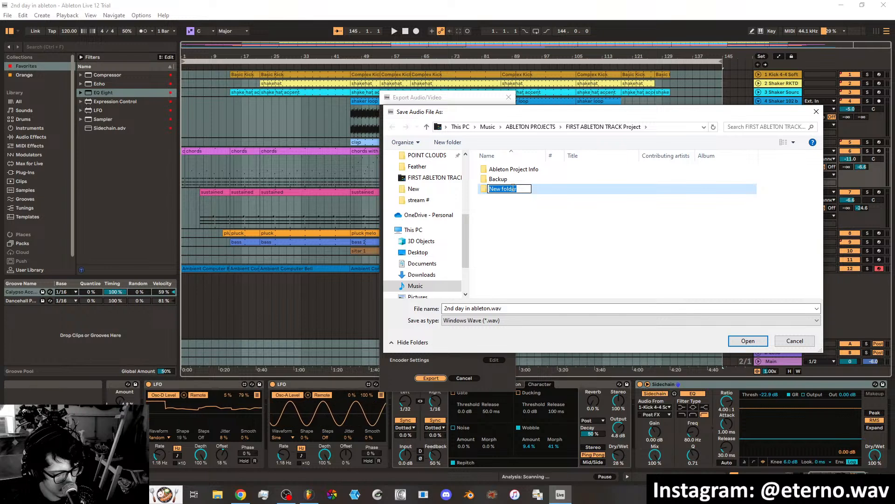
pyautogui.write('Mus')
pyautogui.press('BackSpace')
pyautogui.press('BackSpace')
pyautogui.press('BackSpace')
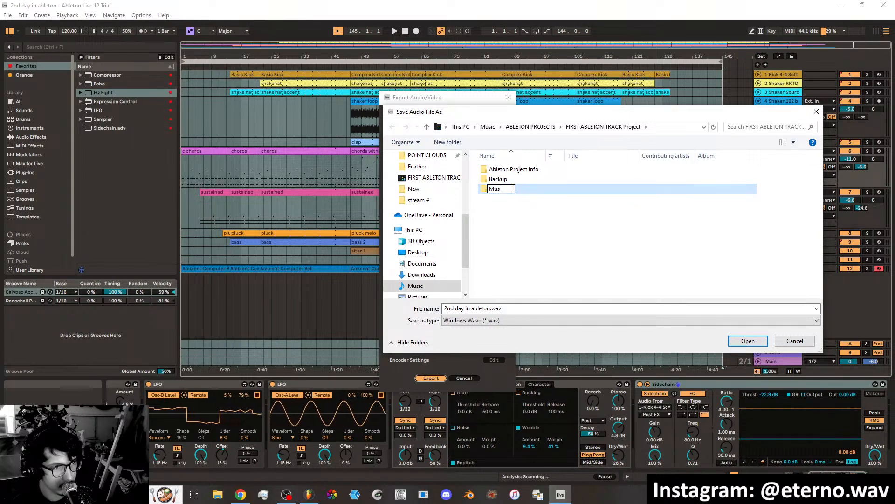
pyautogui.write('Trcak')
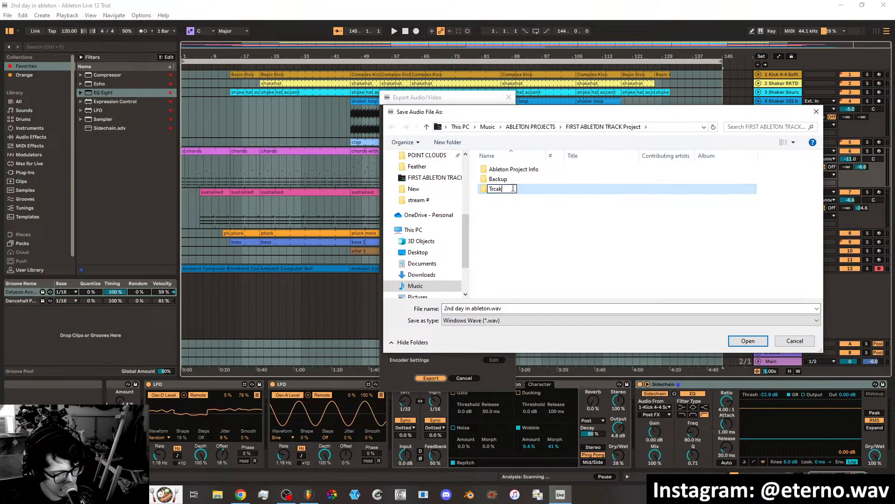
pyautogui.press('BackSpace')
pyautogui.press('BackSpace')
pyautogui.write('E')
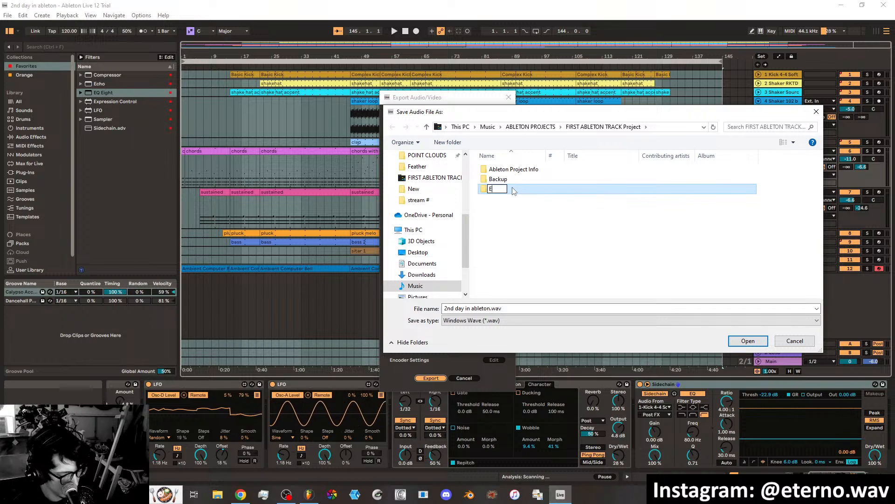
pyautogui.write('xported Tracks')
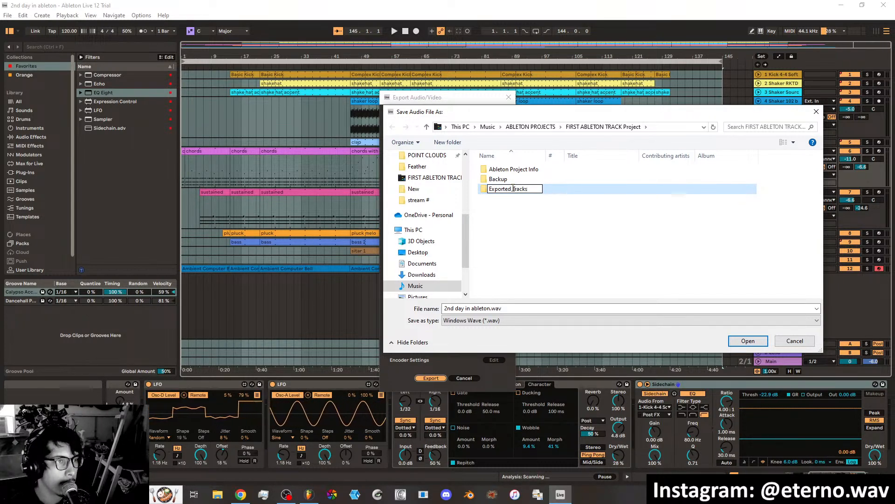
pyautogui.press('Return')
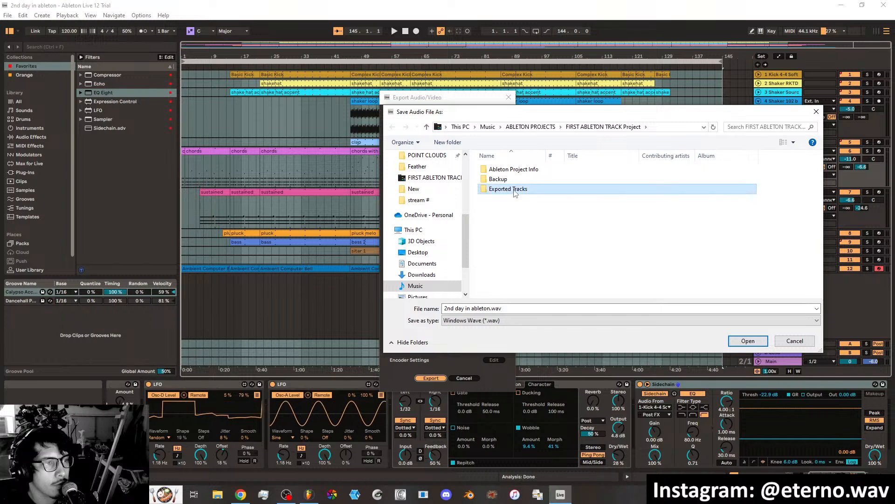
pyautogui.doubleClick(515, 190)
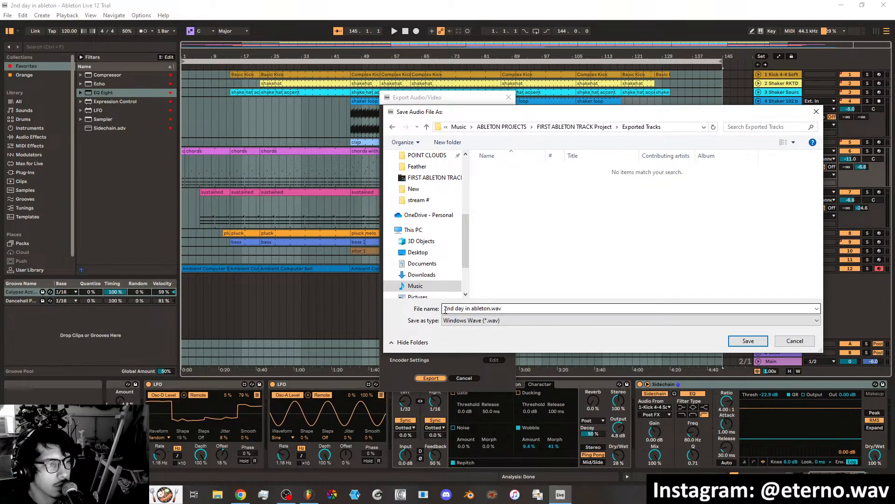
# Save the rendered song as "2nd day in ableton.wav" in the Exported Tracks folder.
pyautogui.click(483, 308)
pyautogui.click(504, 309)
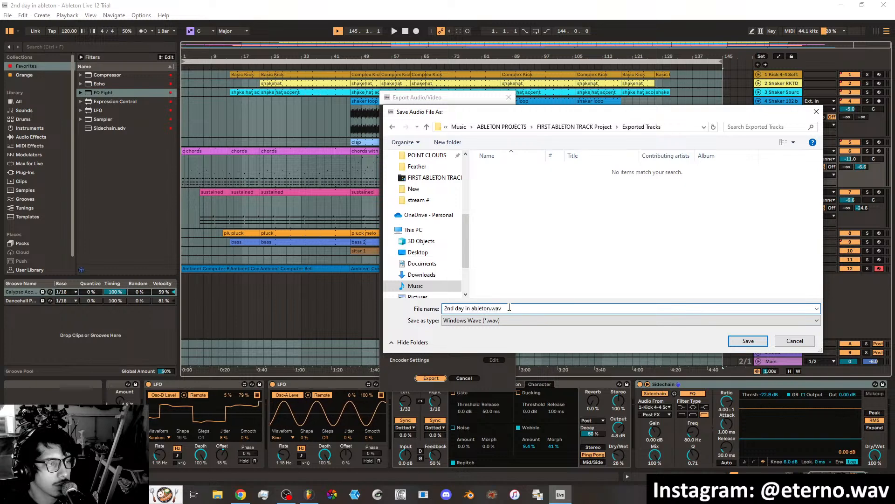
pyautogui.click(748, 340)
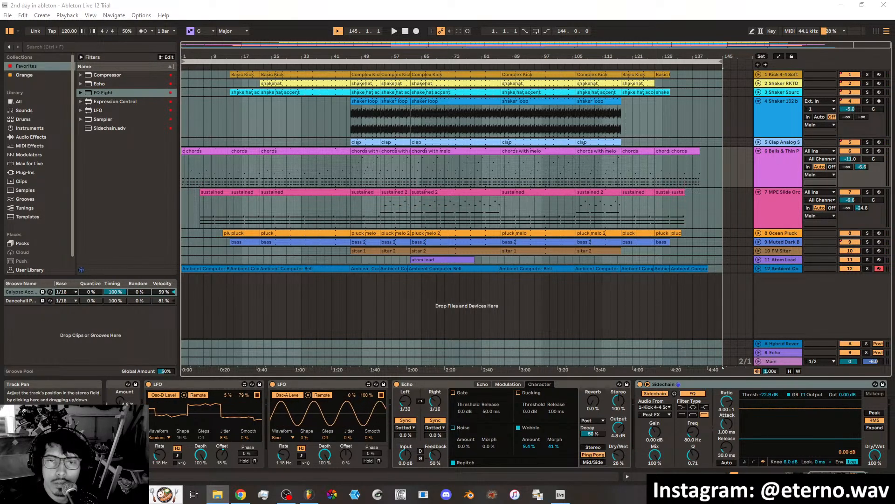
# Play the exported "2nd day in ableton.wav" from its folder, spot-check sections through to the end, and put the player and folder away.
pyautogui.moveTo(894, 149); pyautogui.dragTo(568, 139)
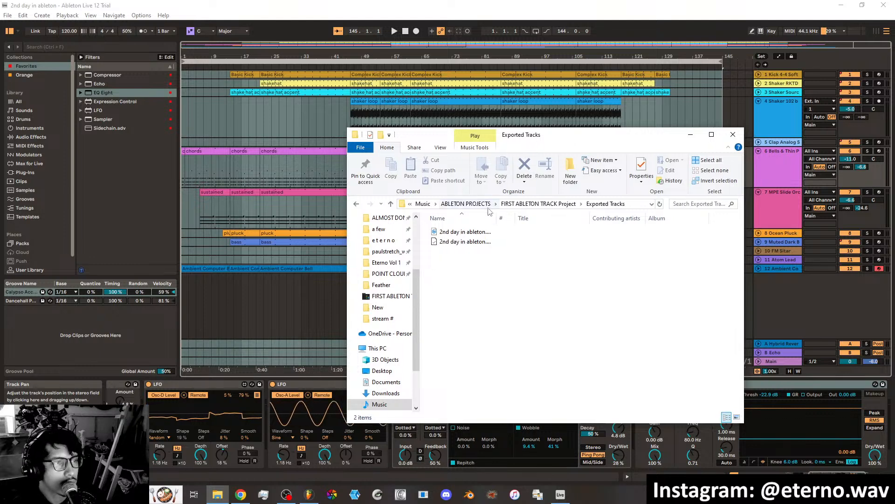
pyautogui.click(463, 232)
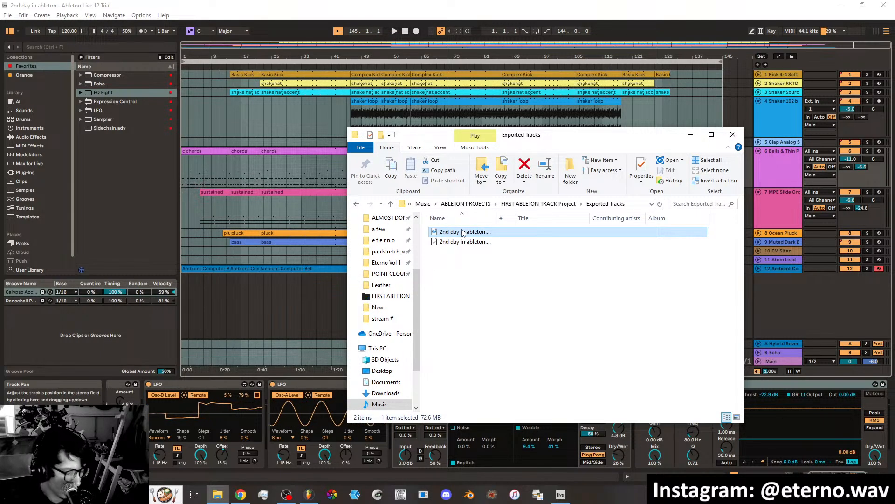
pyautogui.doubleClick(462, 232)
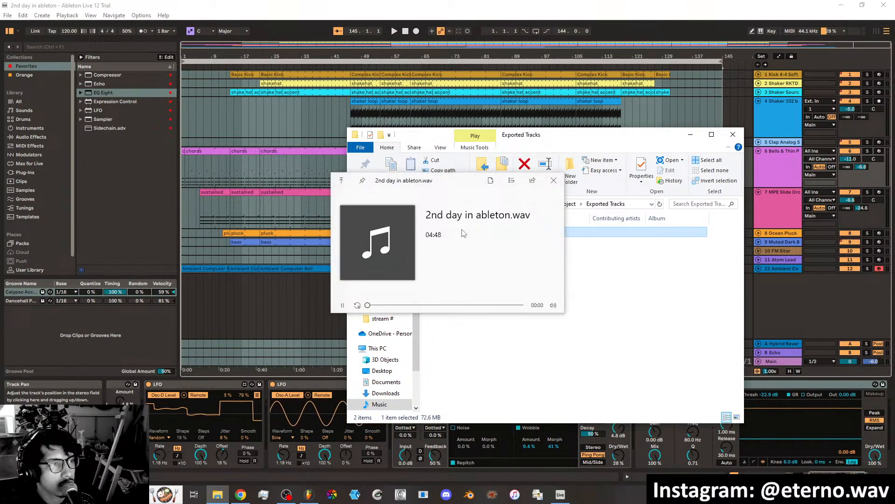
pyautogui.click(384, 306)
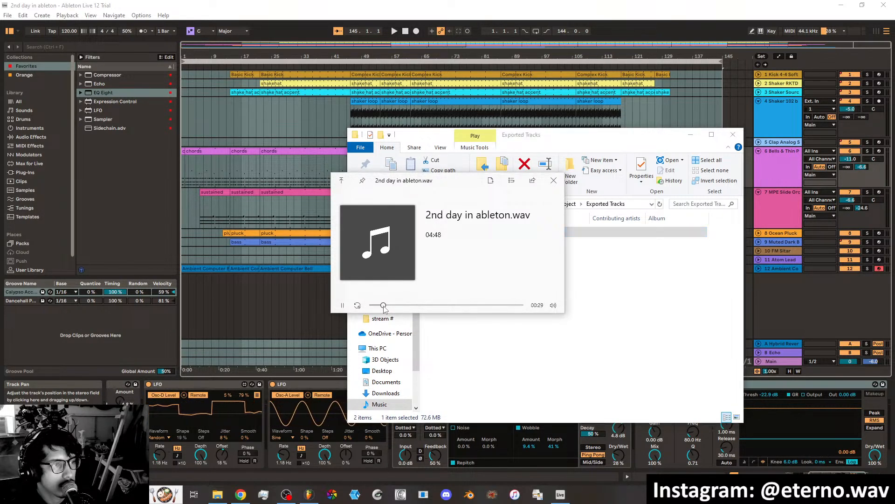
pyautogui.click(415, 306)
pyautogui.click(443, 306)
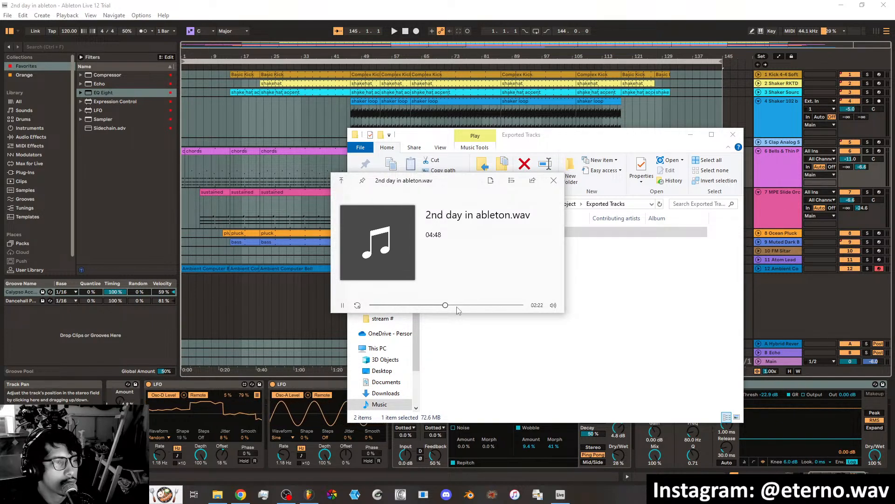
pyautogui.click(464, 305)
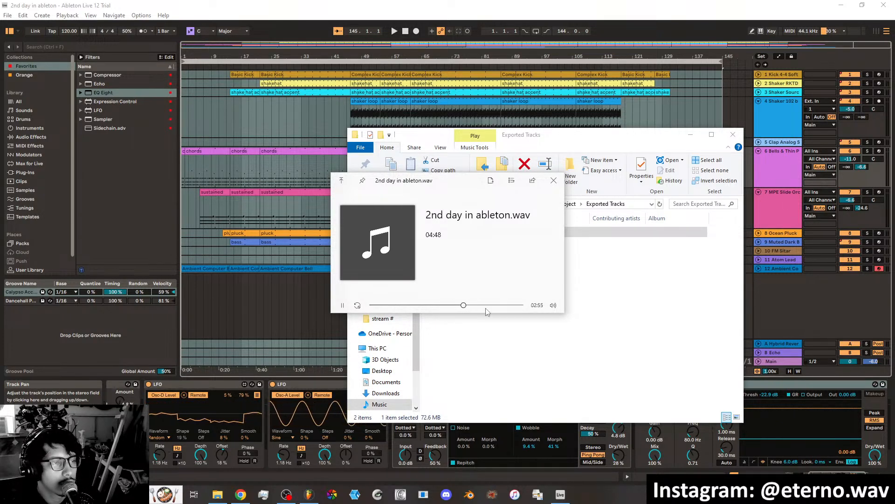
pyautogui.click(497, 306)
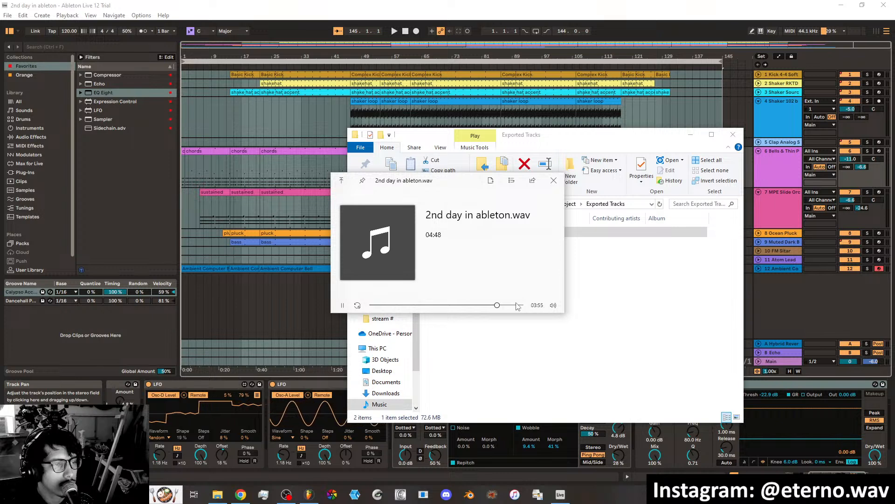
pyautogui.click(516, 306)
pyautogui.click(521, 306)
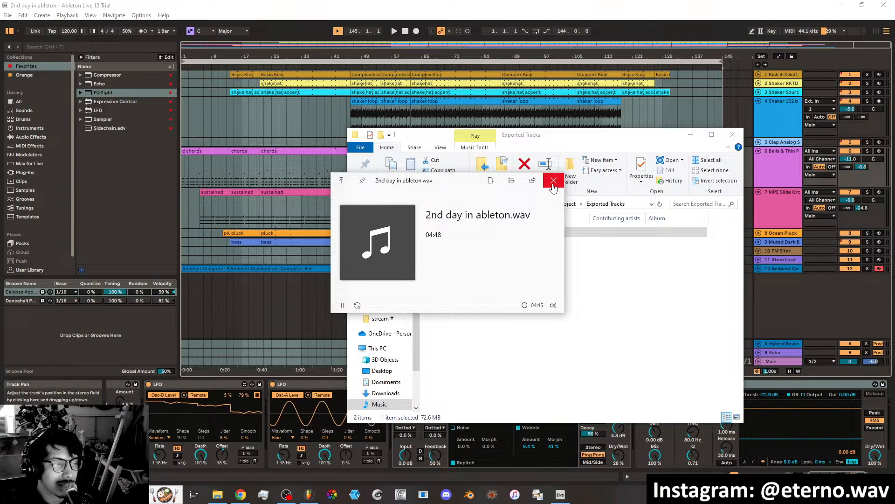
pyautogui.click(554, 182)
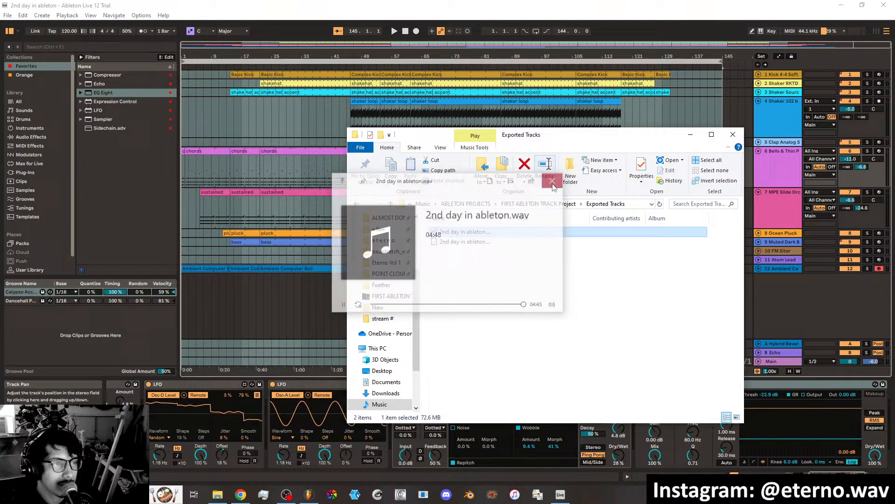
pyautogui.click(691, 136)
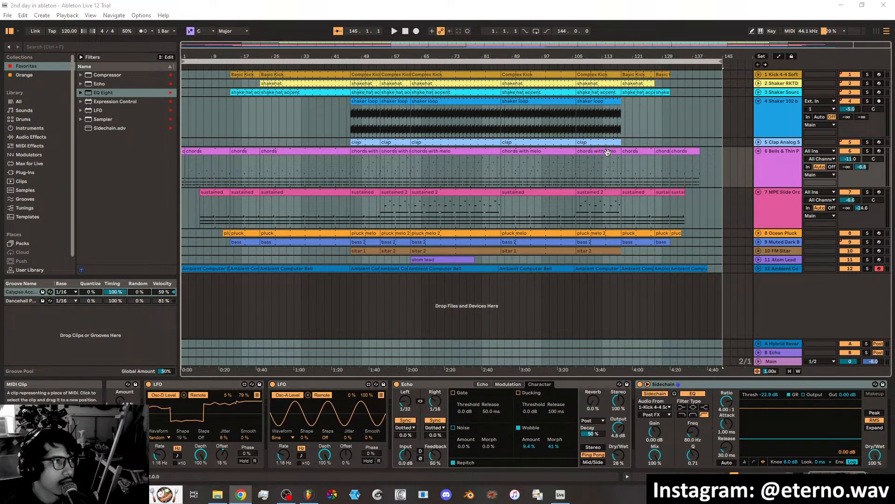
# Examine the Live Set saving commands and the Save Live Set As dialog, and close them without saving.
pyautogui.click(7, 15)
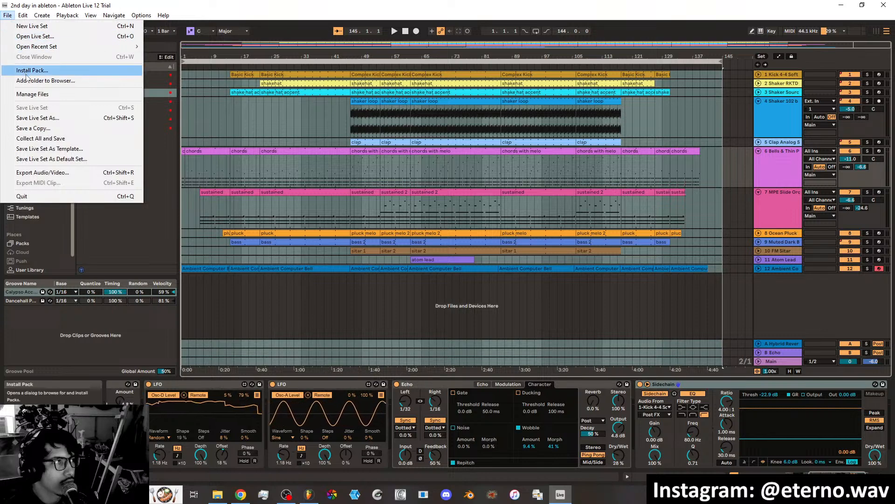
pyautogui.click(28, 119)
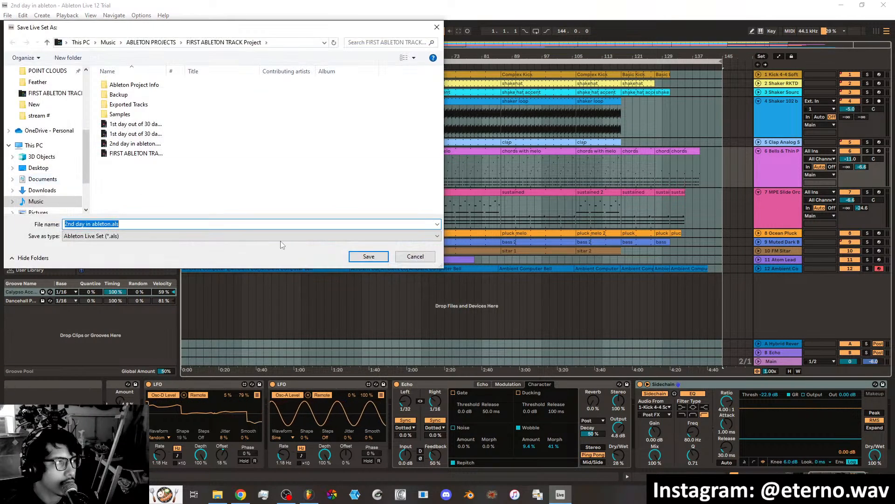
pyautogui.click(405, 257)
pyautogui.click(7, 15)
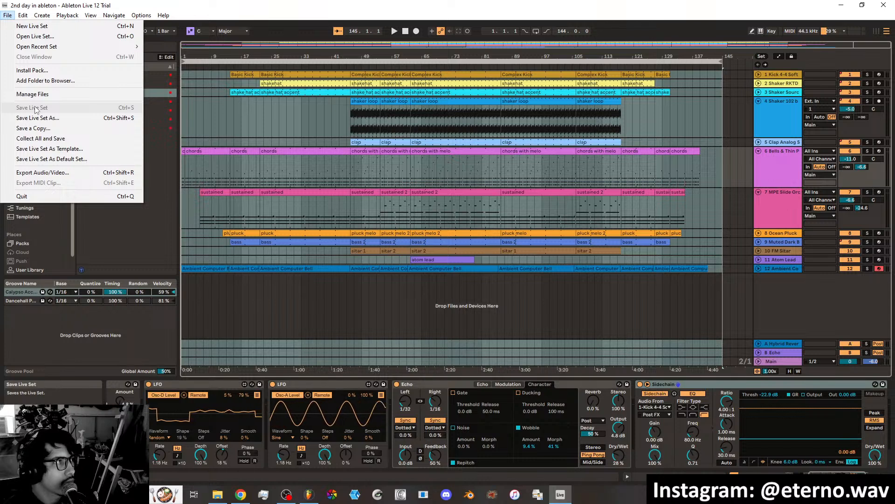
pyautogui.click(201, 52)
pyautogui.click(7, 15)
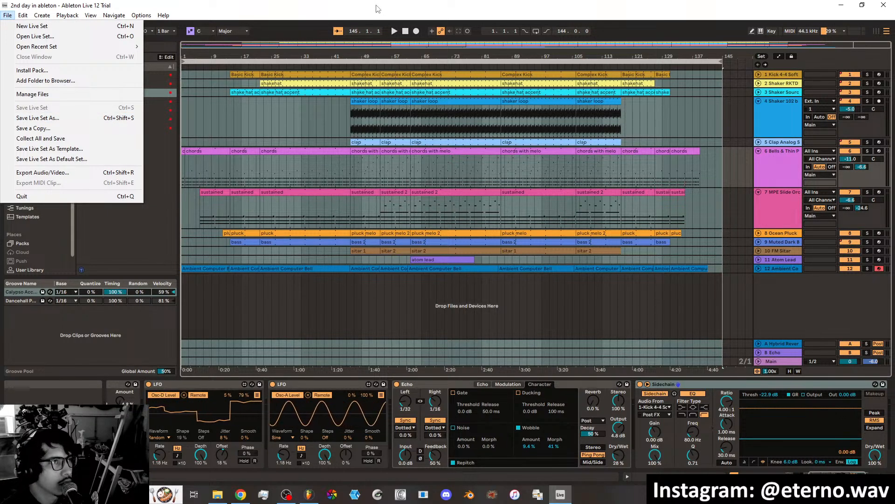
pyautogui.click(419, 325)
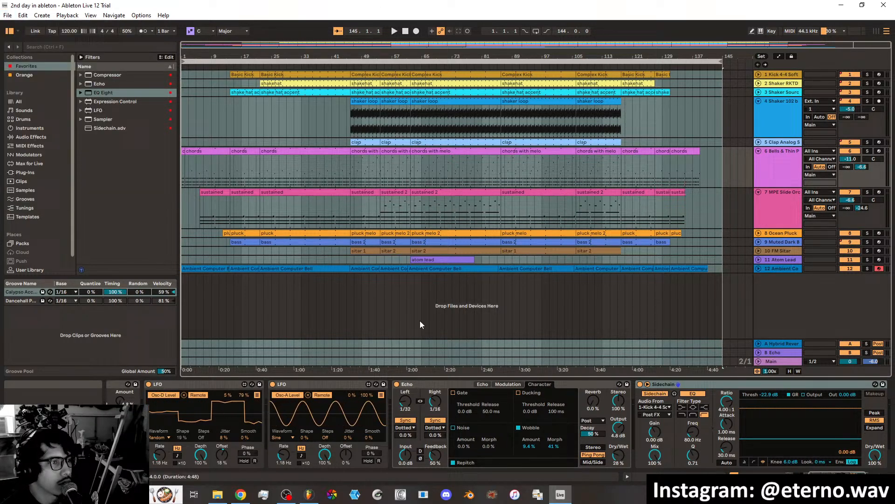
# Save the Live Set with Echo's left delay division nudged and returned to 1/32, and close Ableton Live.
pyautogui.click(405, 402)
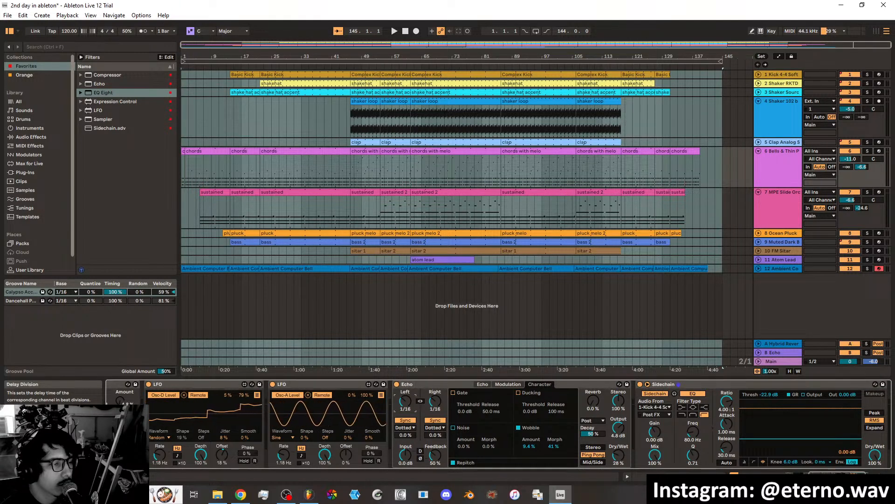
pyautogui.click(7, 15)
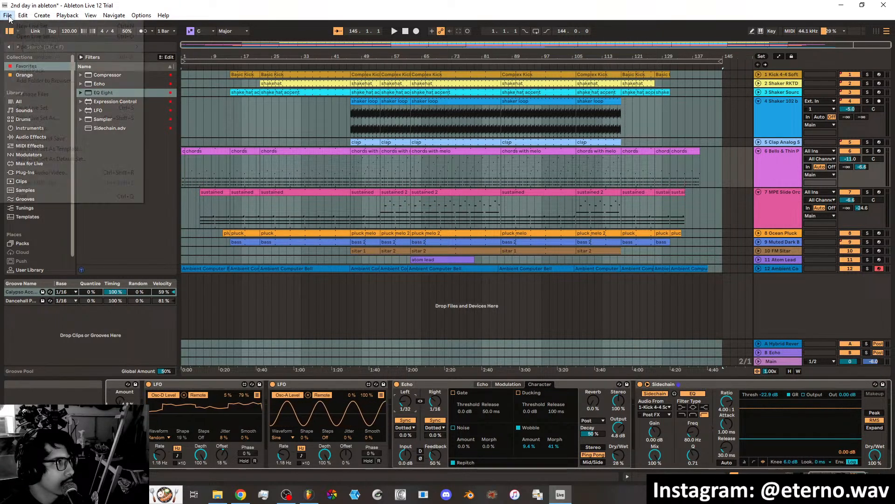
pyautogui.click(43, 107)
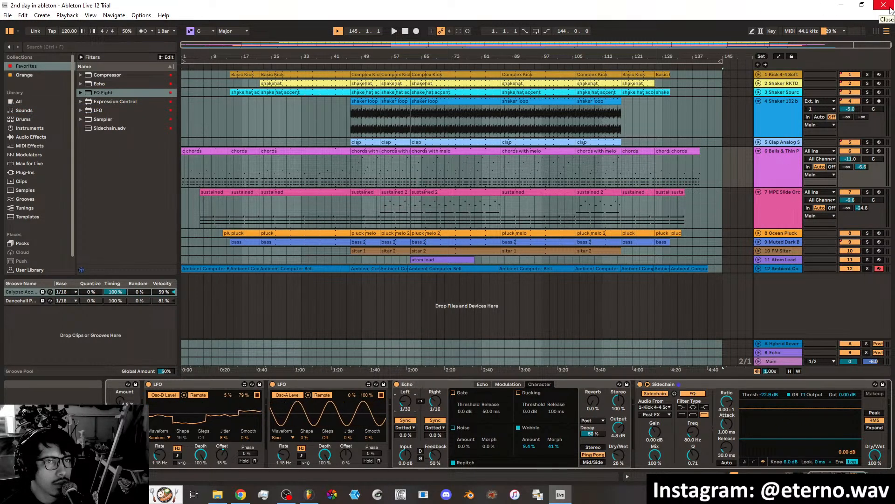
pyautogui.click(891, 10)
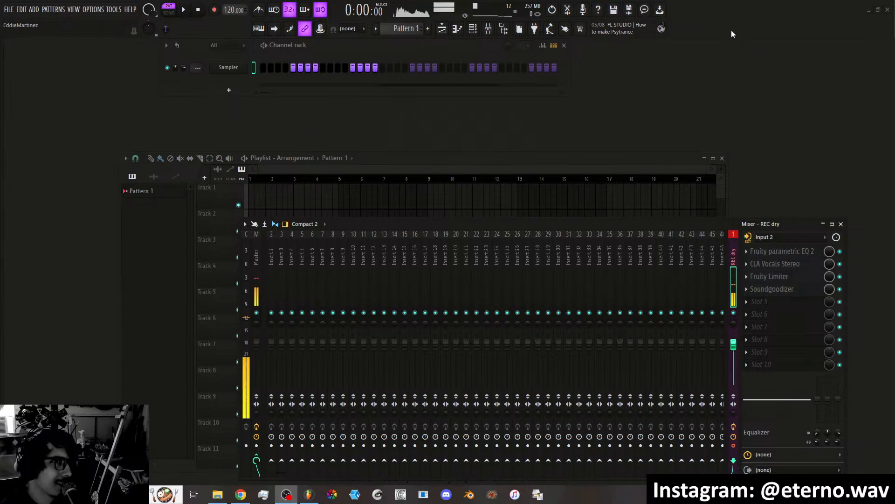
# Switch to FL Studio and rearrange its windows, moving the Playlist above the mixer and bringing the Channel rack to the front.
pyautogui.moveTo(600, 161); pyautogui.dragTo(709, 68)
pyautogui.click(247, 409)
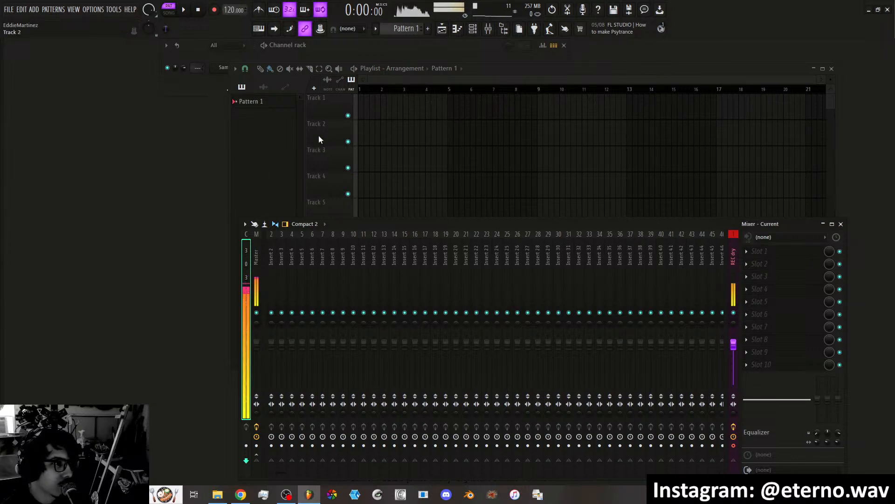
pyautogui.click(352, 47)
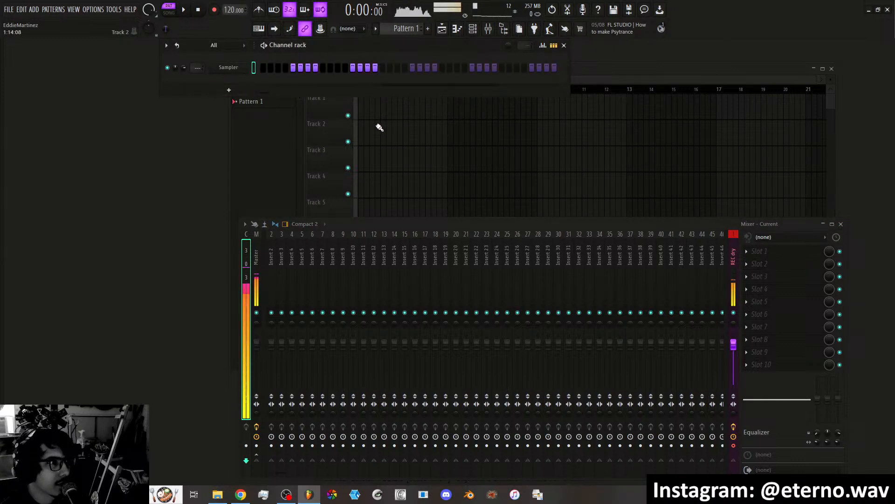
# Bring the Playlist and the mixer to the front in turn, finishing with the mixer on top.
pyautogui.click(320, 111)
pyautogui.click(259, 412)
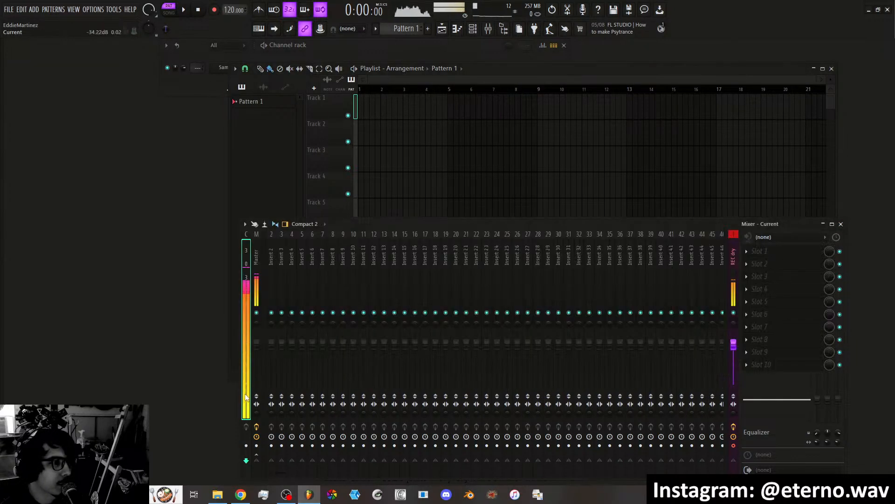
pyautogui.click(603, 77)
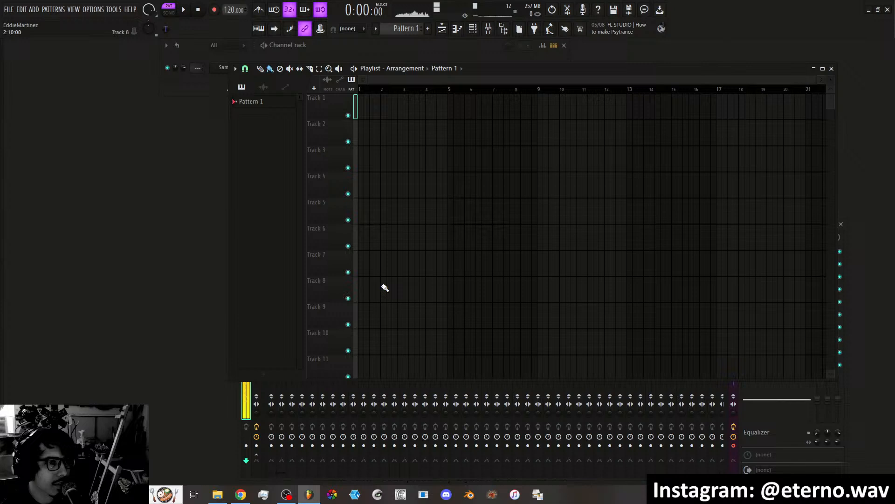
pyautogui.click(235, 397)
# Select mixer Insert 3, examine the plugins available for its first effect slot, and close the list without choosing one.
pyautogui.click(282, 254)
pyautogui.click(757, 252)
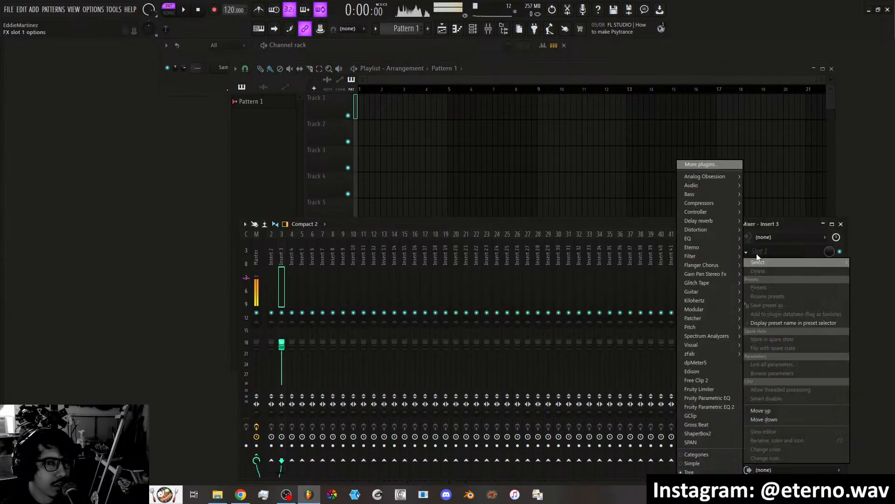
pyautogui.click(575, 226)
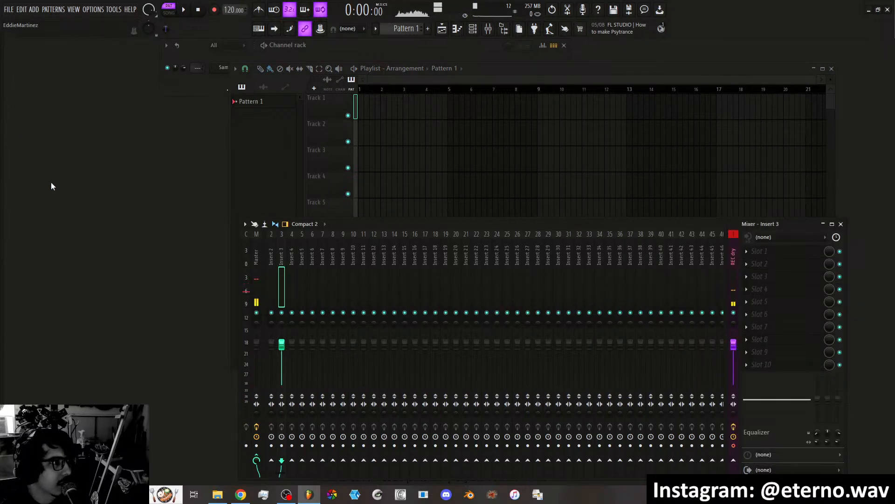
# Toggle the browser off and on, widen it from the window edge, and look through the Tech_House_ sample folders.
pyautogui.click(92, 10)
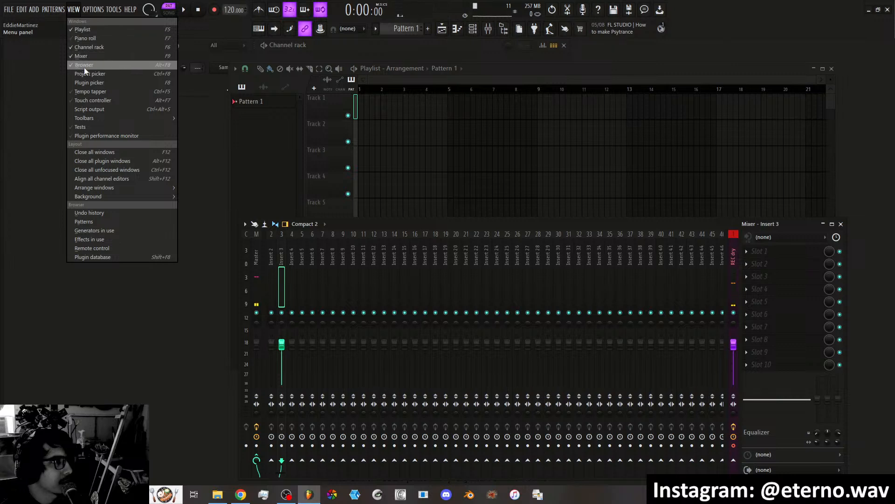
pyautogui.click(84, 67)
pyautogui.click(77, 11)
pyautogui.click(77, 64)
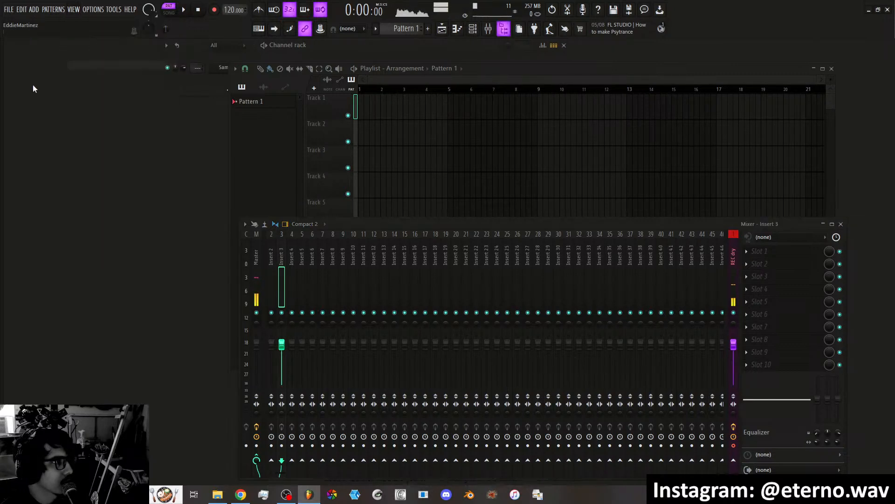
pyautogui.moveTo(4, 106); pyautogui.dragTo(105, 113)
pyautogui.scroll(10, 63, 255)
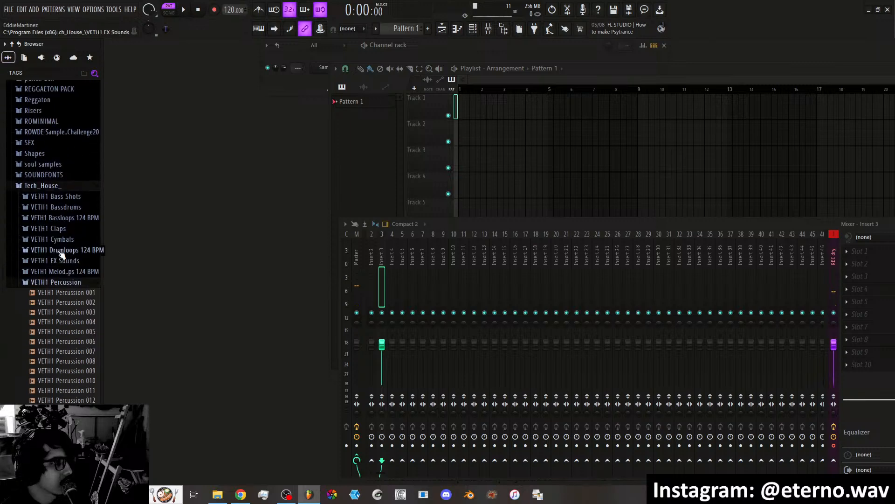
pyautogui.scroll(-3, 63, 256)
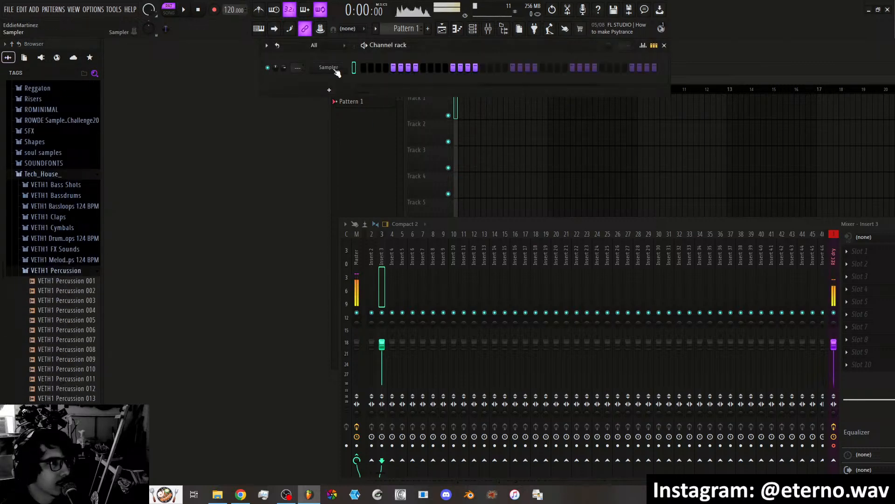
# Add the VETH1 Percussion 002 sample as a Channel rack channel and assign it to a new instrument track.
pyautogui.click(400, 268)
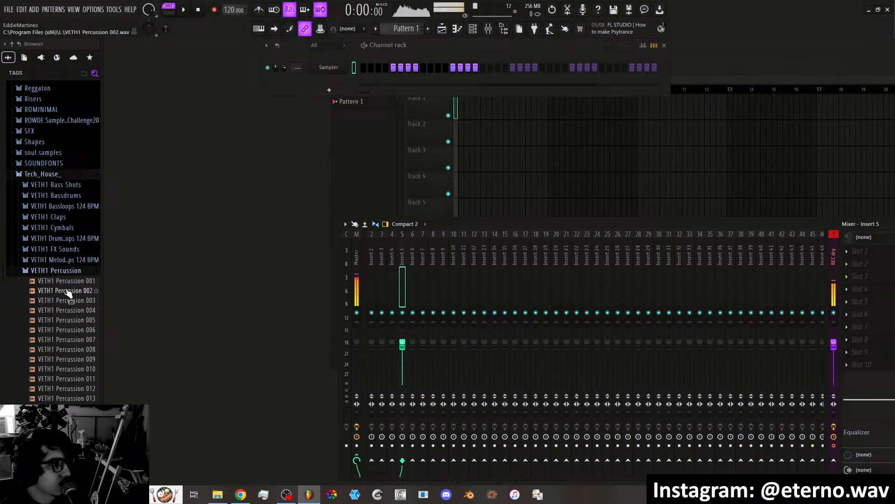
pyautogui.moveTo(61, 291); pyautogui.dragTo(330, 82)
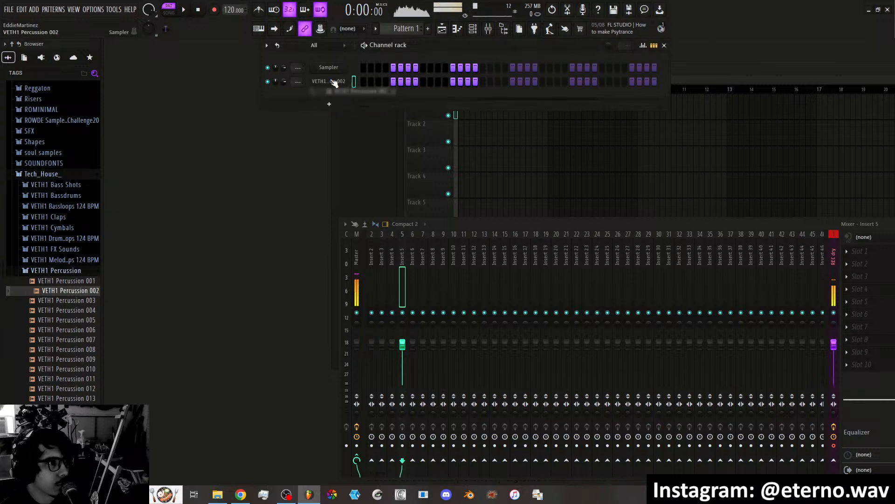
pyautogui.rightClick(330, 82)
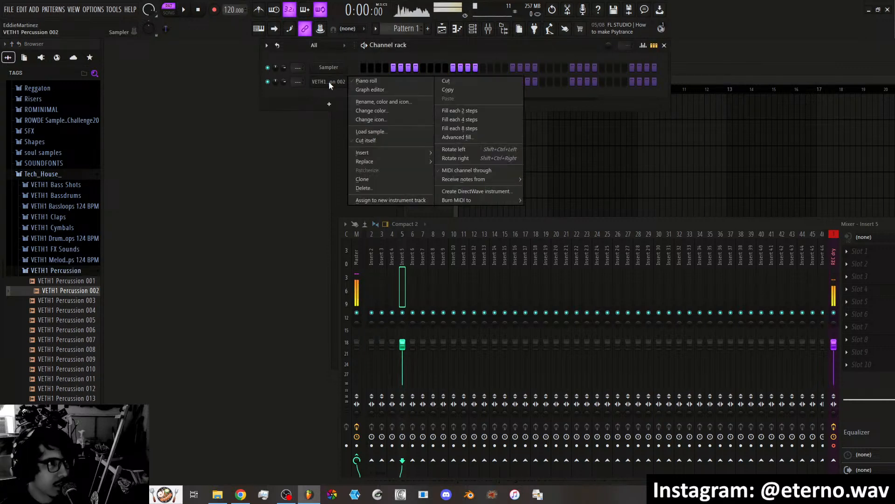
pyautogui.click(401, 200)
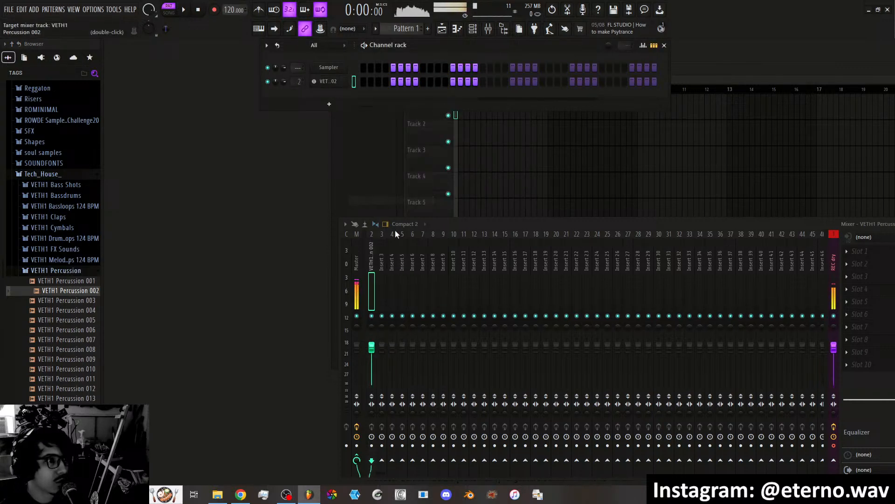
# Delete the VETH1 Percussion 002 channel together with its associated patterns, mixer track, automations and playlist track.
pyautogui.rightClick(333, 81)
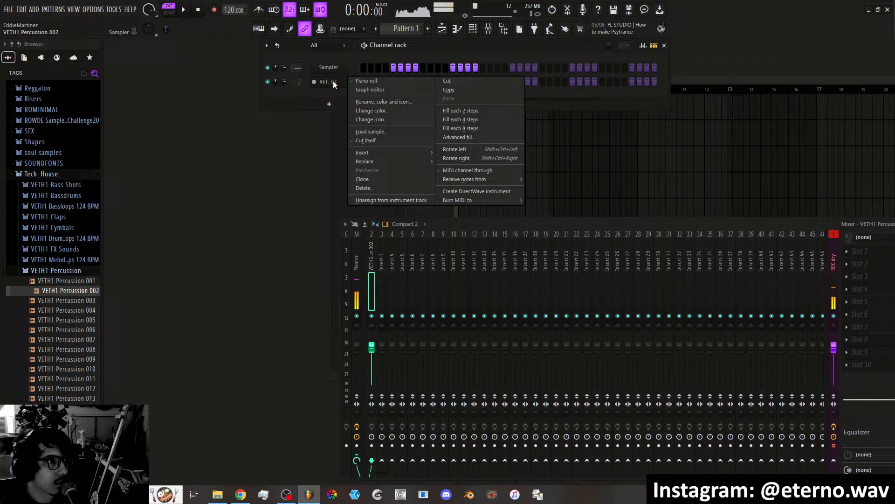
pyautogui.click(365, 188)
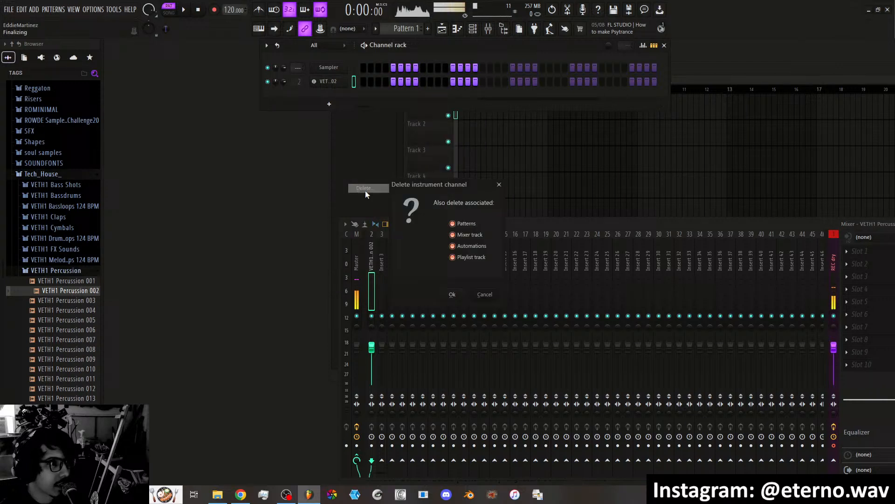
pyautogui.moveTo(441, 184); pyautogui.dragTo(464, 174)
pyautogui.click(475, 284)
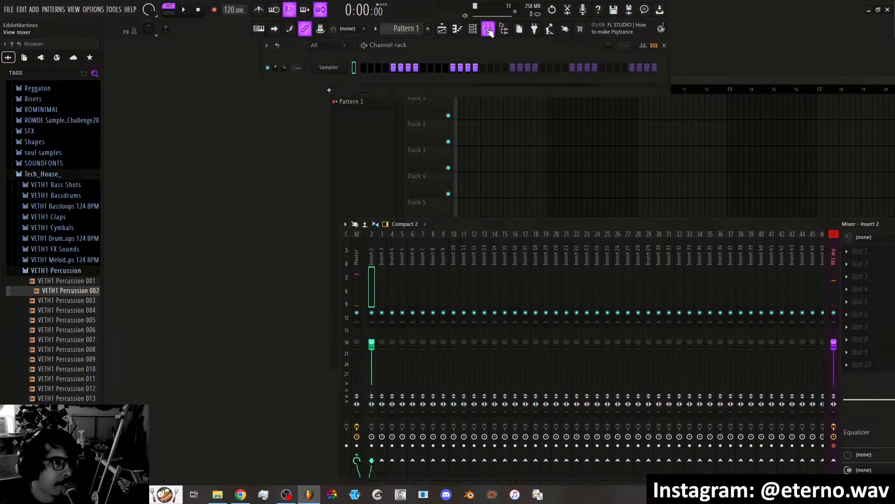
# Open the Piano roll and arrange the windows, with the Piano roll beneath the Channel rack and the Playlist beside them in front.
pyautogui.click(458, 28)
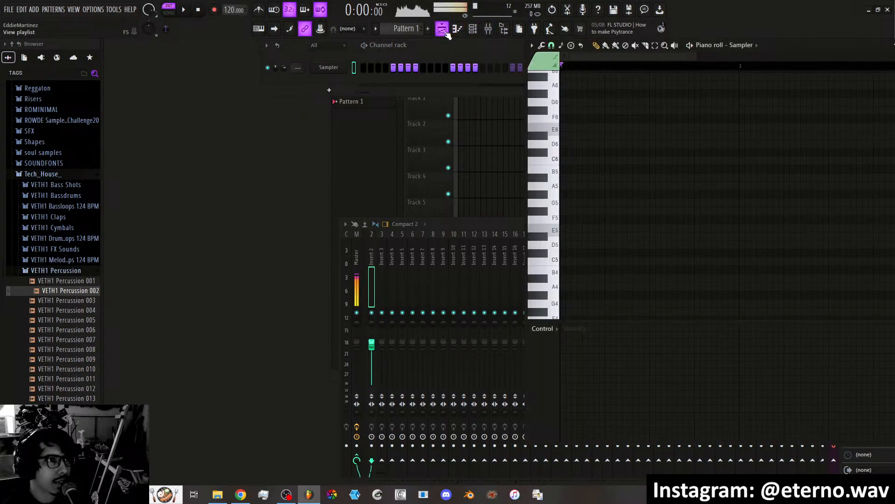
pyautogui.click(441, 29)
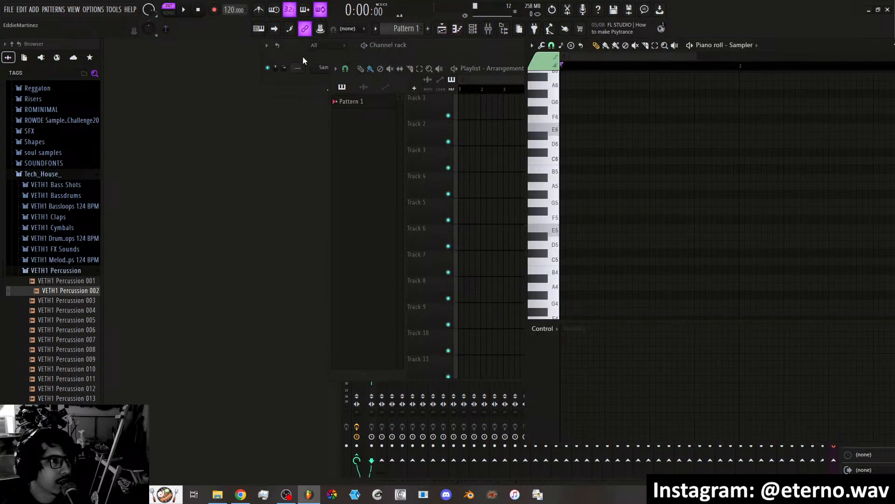
pyautogui.moveTo(441, 45); pyautogui.dragTo(286, 43)
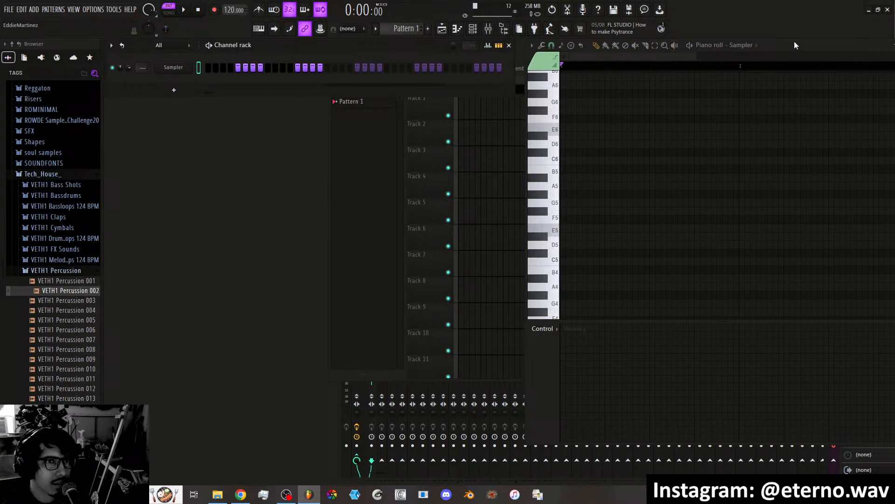
pyautogui.moveTo(793, 41); pyautogui.dragTo(406, 95)
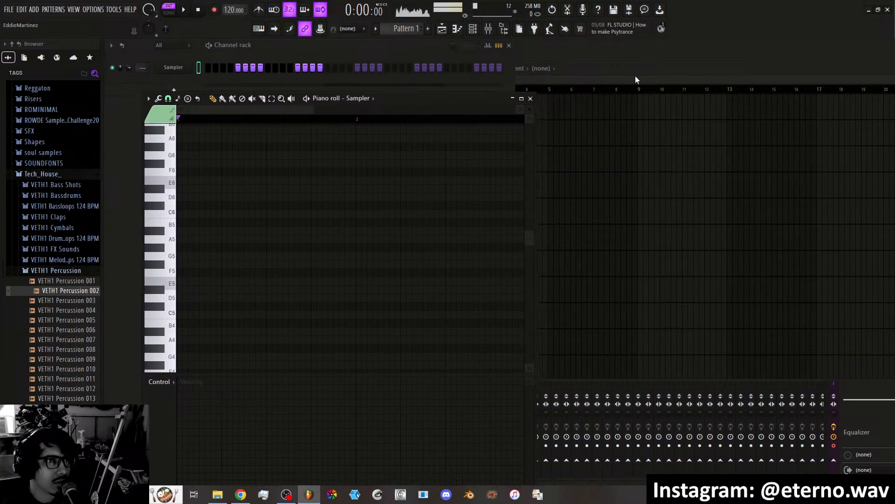
pyautogui.click(656, 68)
pyautogui.moveTo(656, 69); pyautogui.dragTo(671, 65)
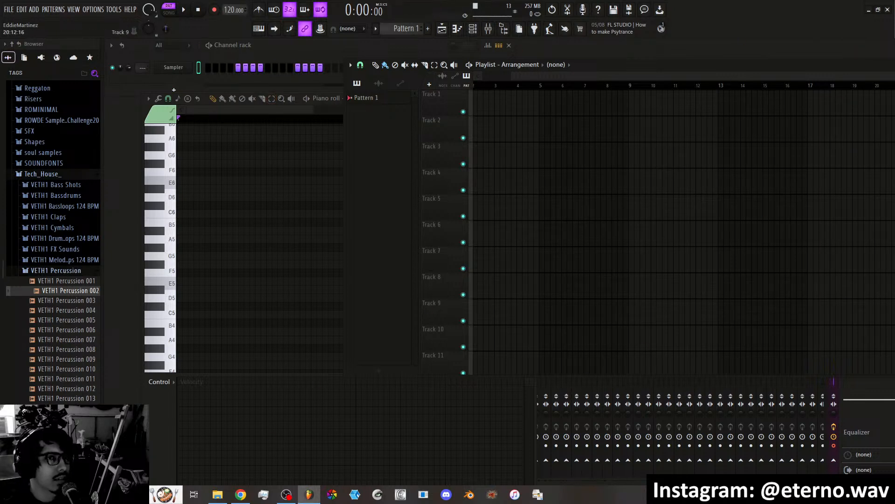
# Toggle the Playlist and Channel rack off and back on, and hide the mixer and the browser.
pyautogui.click(442, 29)
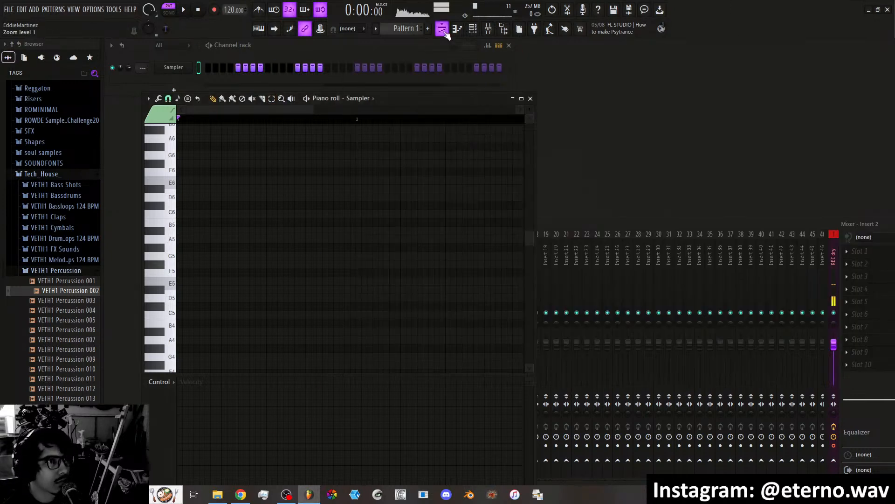
pyautogui.click(442, 30)
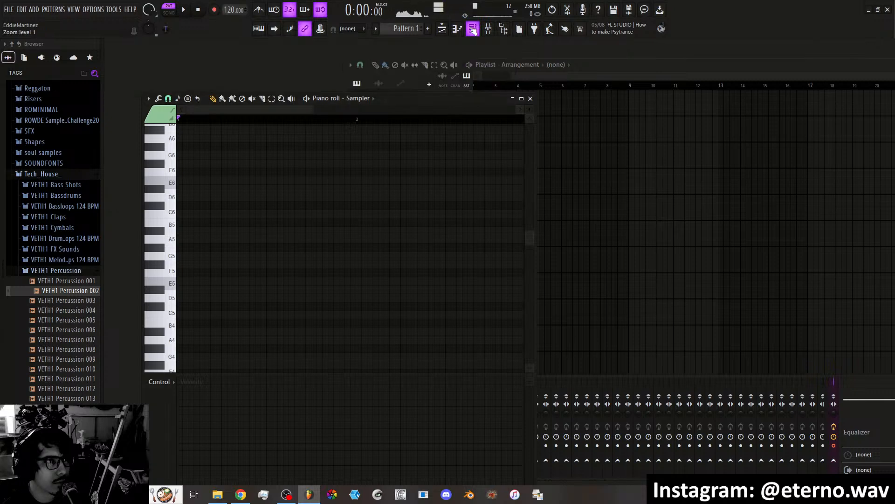
pyautogui.click(488, 30)
pyautogui.click(489, 30)
pyautogui.click(474, 30)
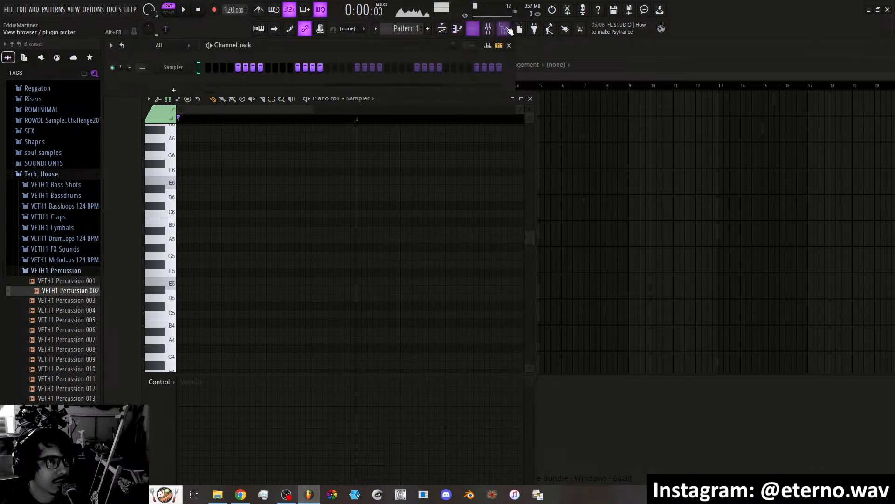
pyautogui.click(507, 29)
pyautogui.click(512, 32)
pyautogui.click(403, 394)
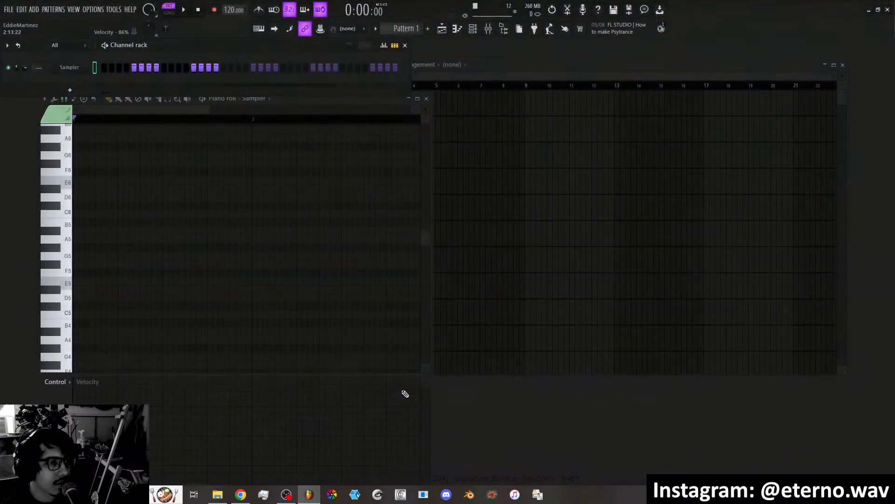